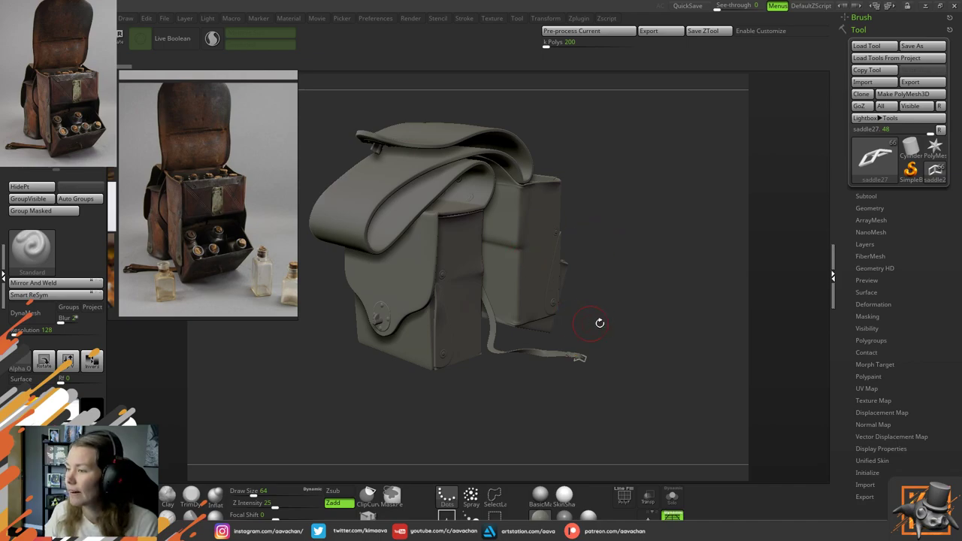
Narrow the reference image window beside the model and reposition the saddlebag photo inside it
left_click_drag(598, 325, 644, 302)
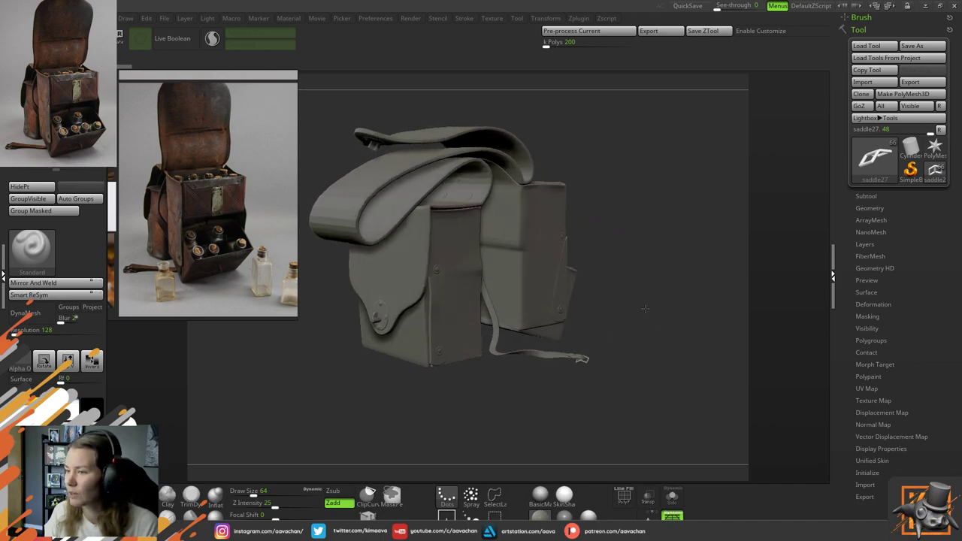
left_click(297, 319)
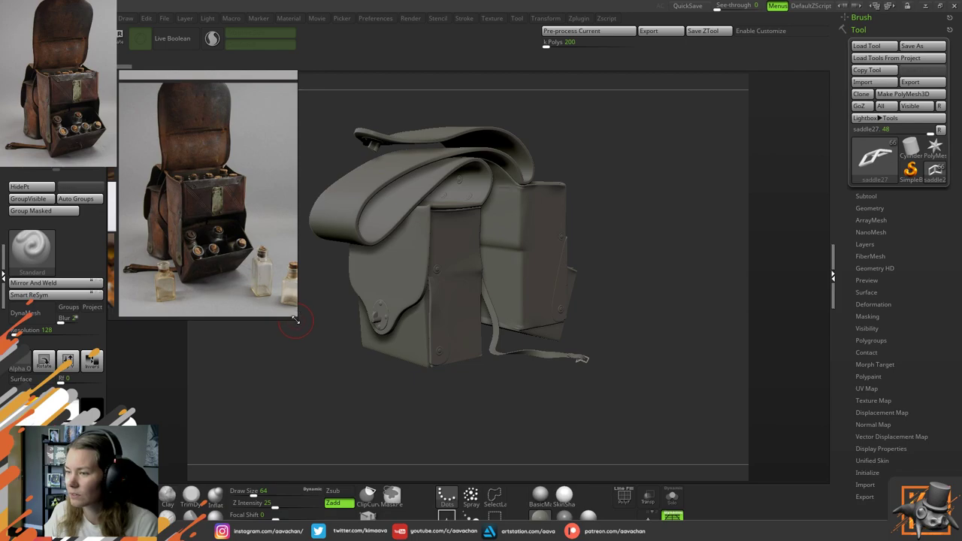
left_click_drag(295, 313, 260, 314)
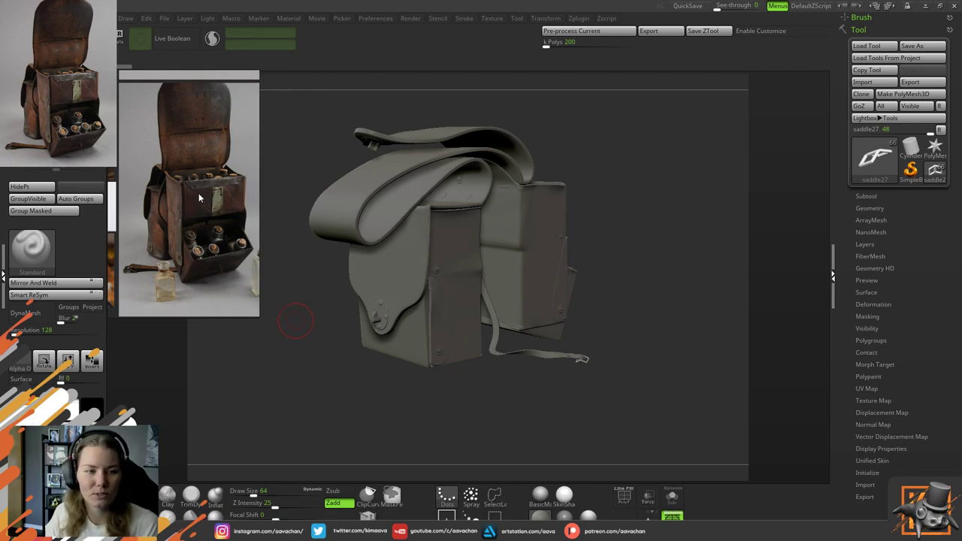
left_click_drag(191, 182, 178, 171)
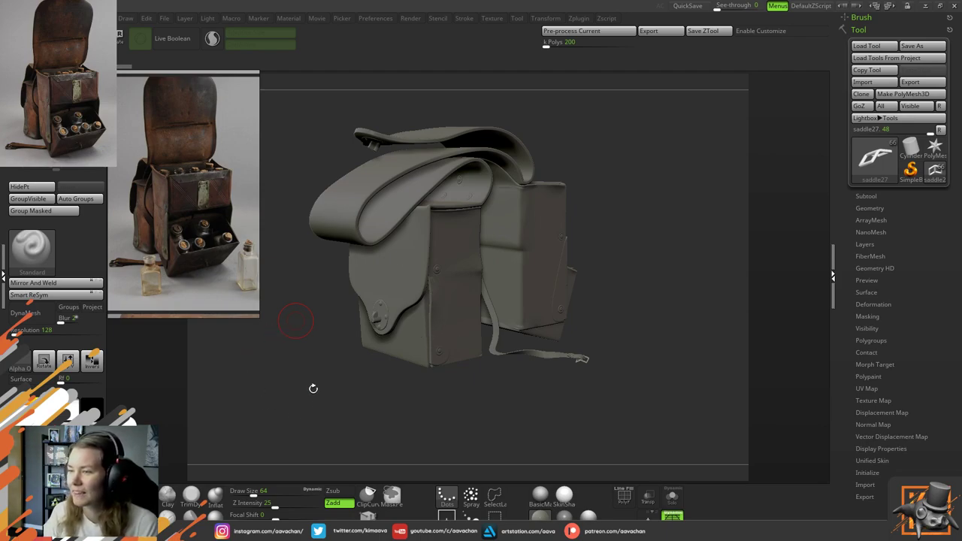
Look over the saddlebag model's sides and expand its subtool list
left_click_drag(313, 388, 401, 391)
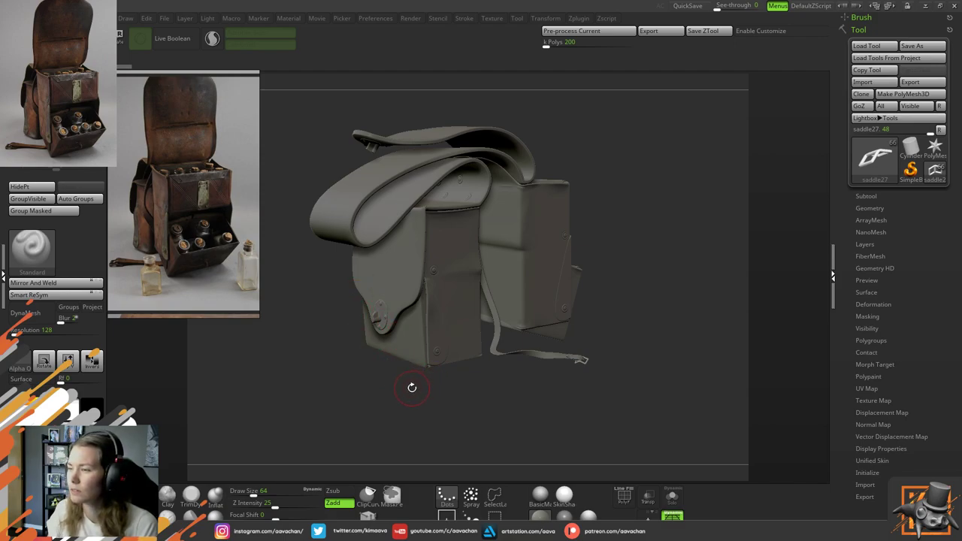
left_click_drag(577, 226, 585, 253)
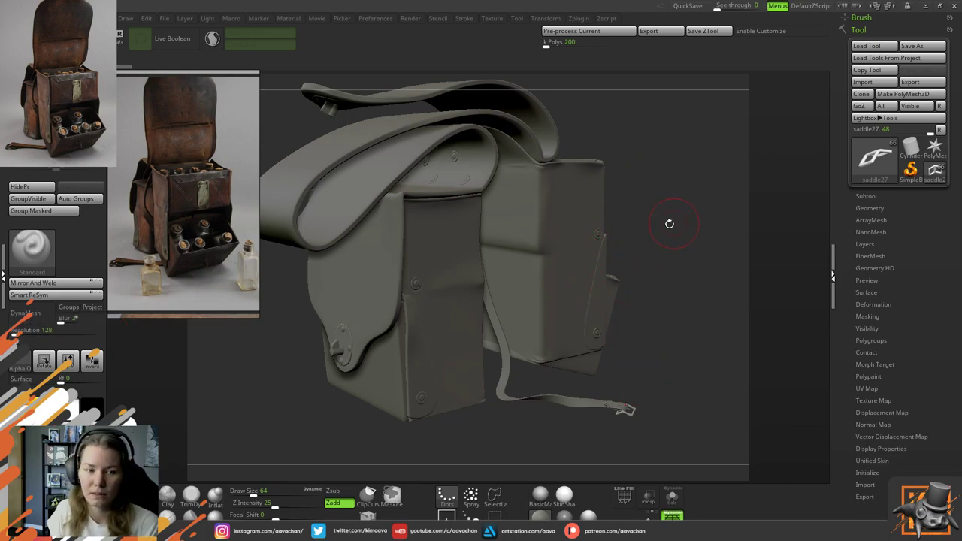
left_click_drag(664, 213, 673, 238)
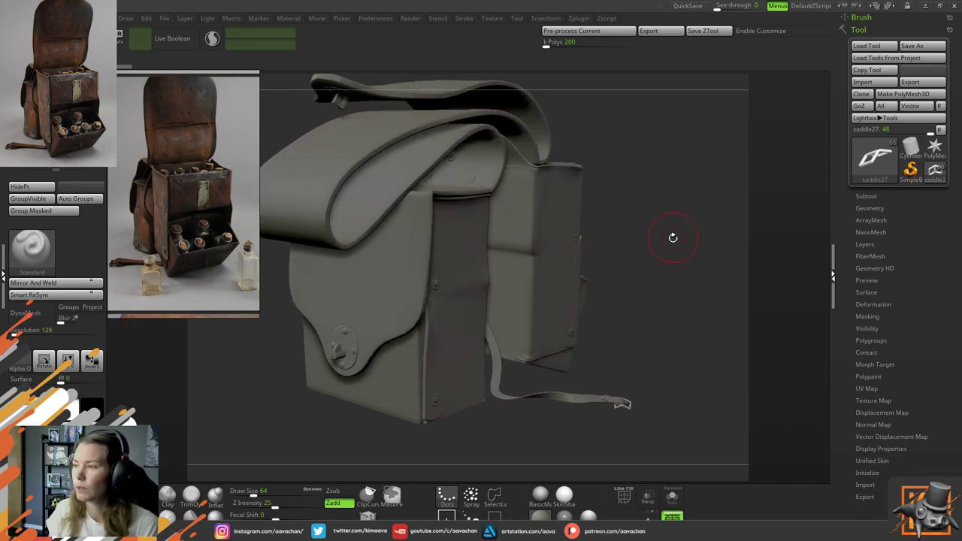
left_click(865, 195)
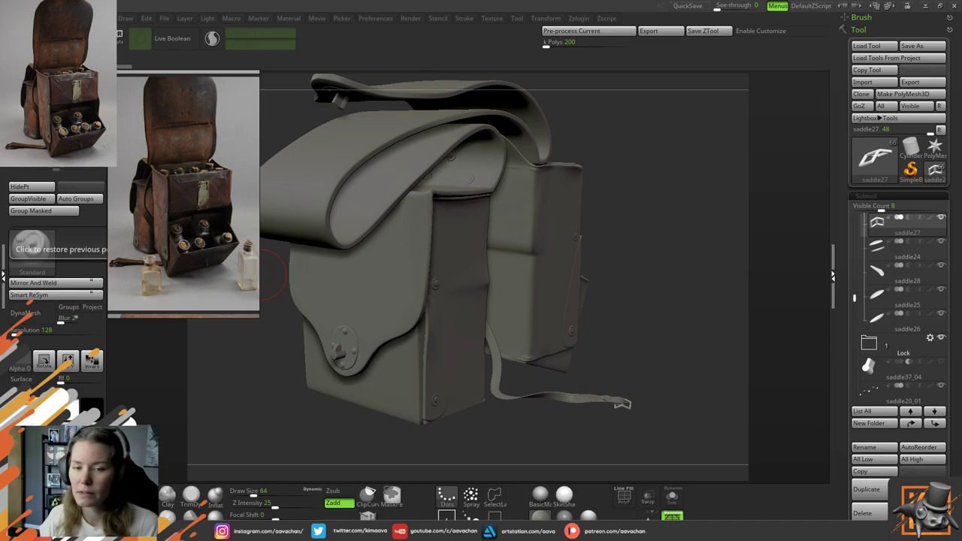
Reduce the brush draw size to 3 and examine the buckle and prong at the end of the hanging strap up close
left_click_drag(649, 259, 672, 316)
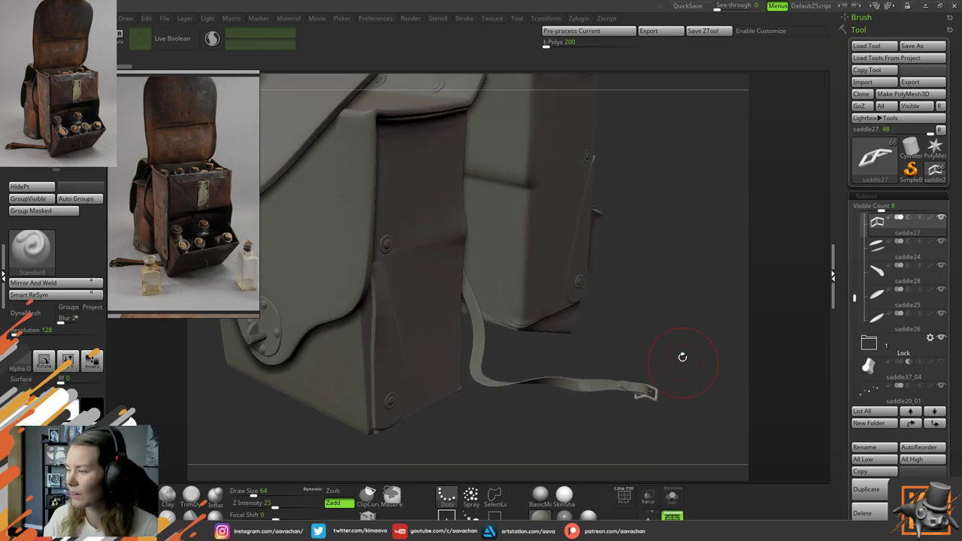
left_click_drag(683, 357, 619, 266)
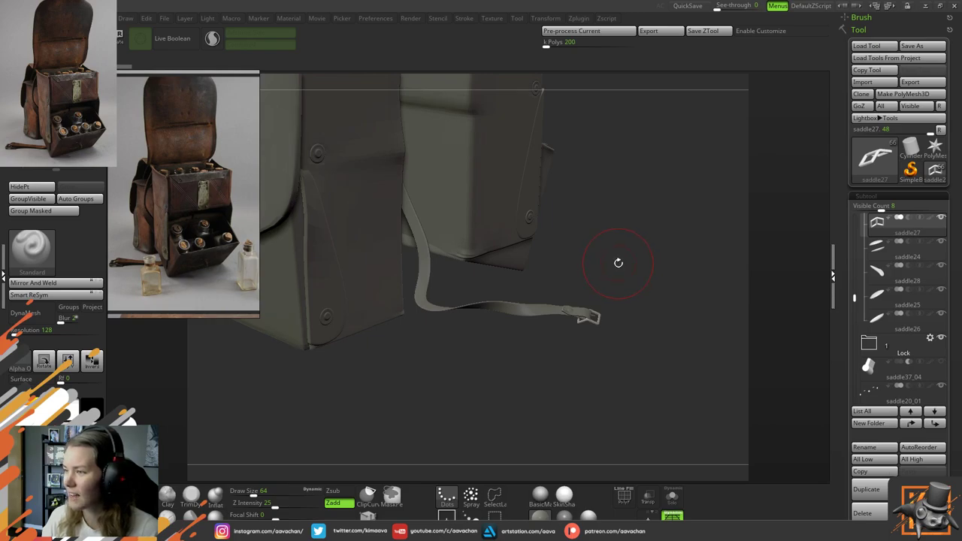
left_click_drag(618, 262, 601, 230)
key("space")
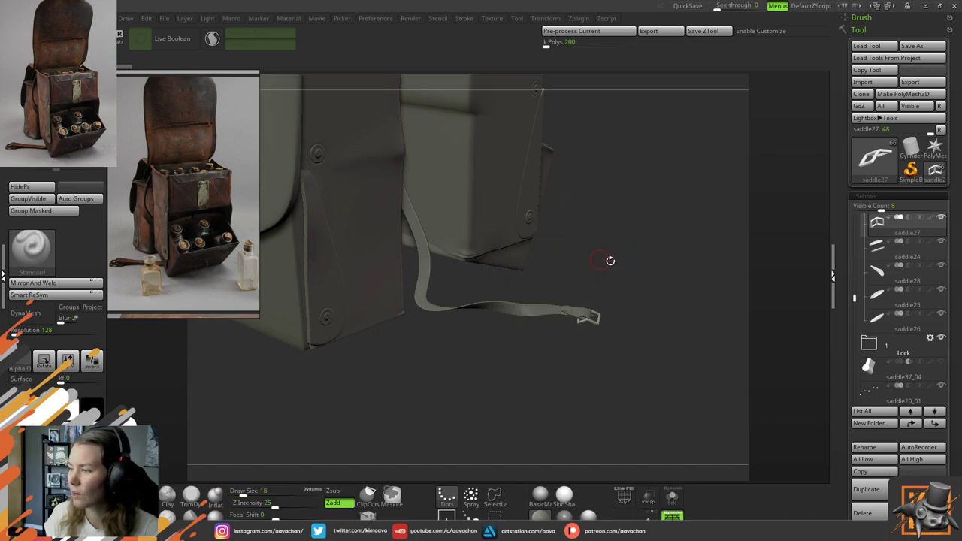
left_click_drag(610, 262, 623, 302)
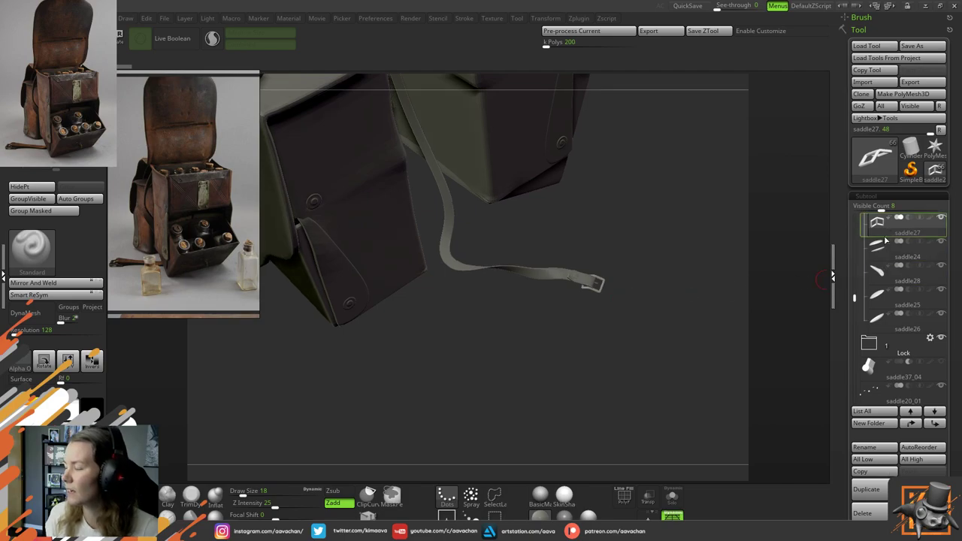
left_click_drag(856, 297, 854, 288)
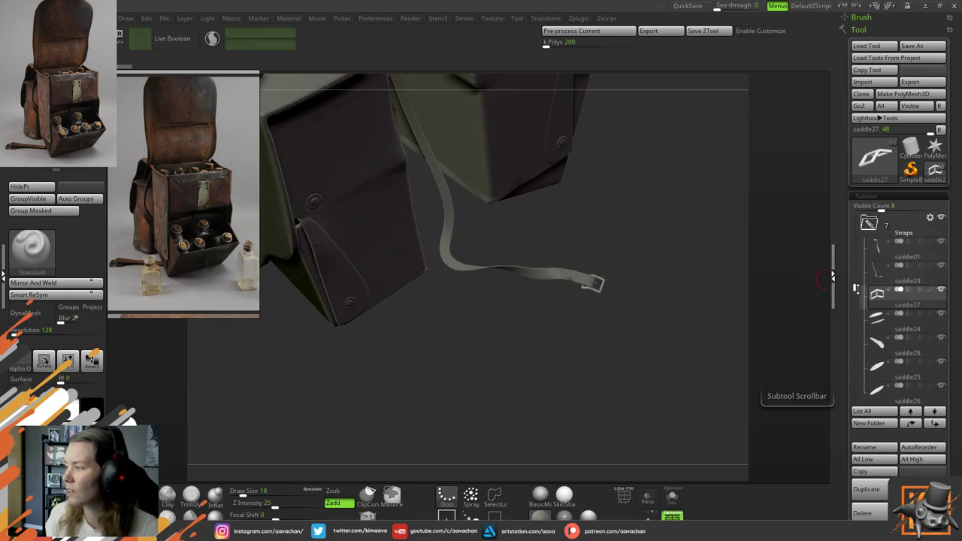
mouse_move(887, 304)
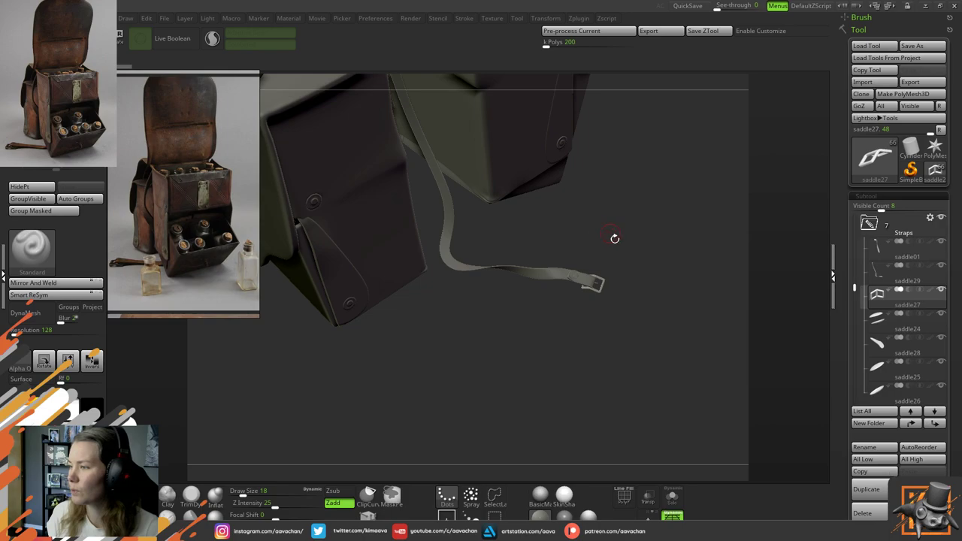
left_click_drag(614, 238, 541, 296, "alt")
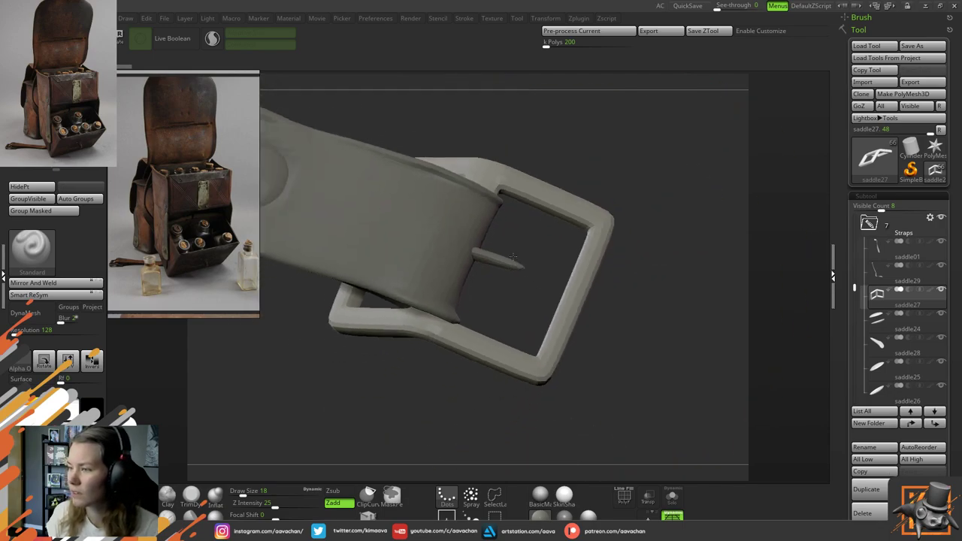
mouse_move(514, 256)
left_mouse_down("alt")
mouse_move(549, 204)
mouse_move(592, 202)
left_mouse_up("alt")
key("space")
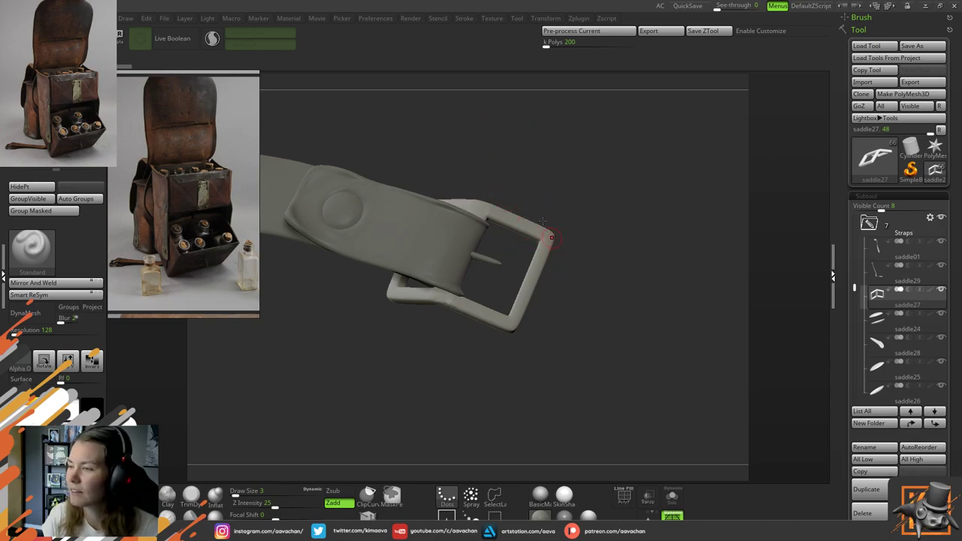
left_click_drag(393, 350, 423, 388)
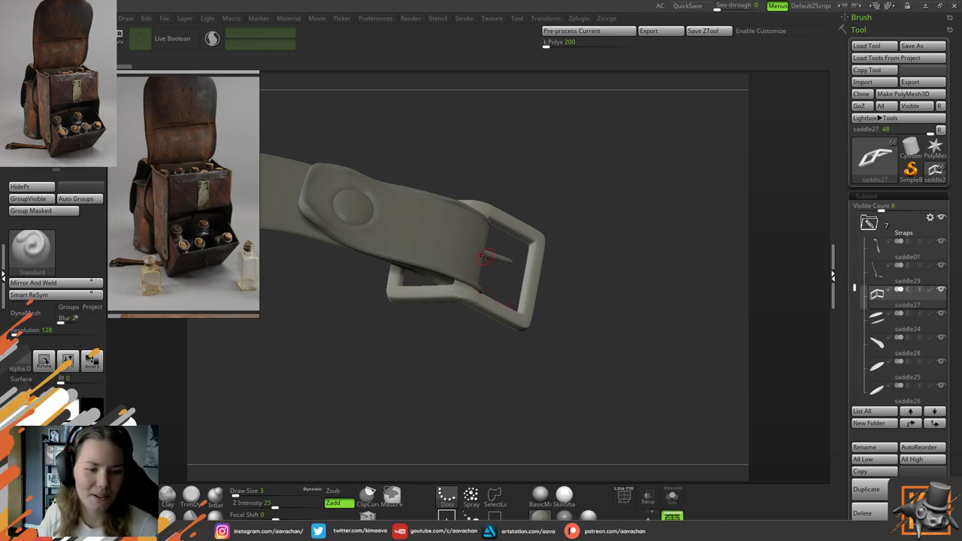
left_click_drag(580, 200, 573, 192)
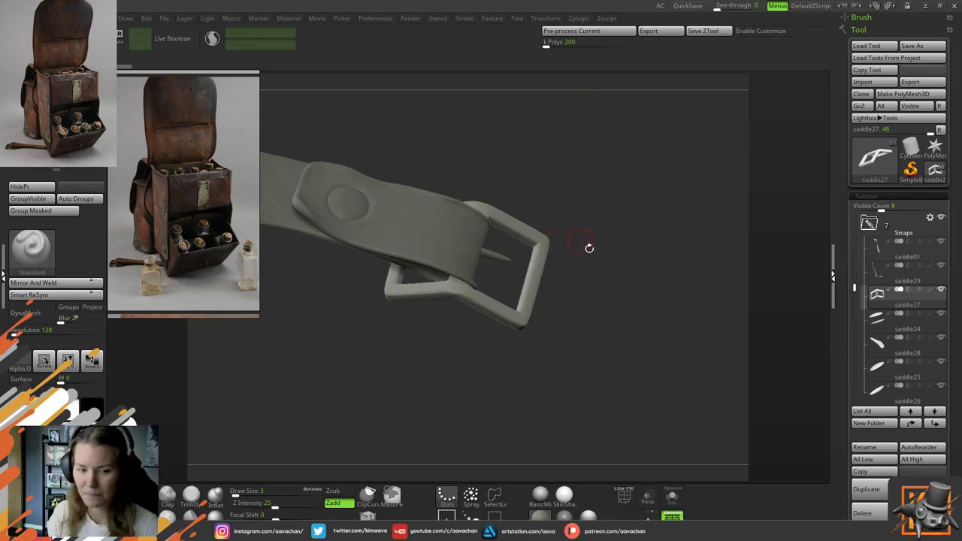
mouse_move(628, 293)
left_mouse_down()
mouse_move(651, 306)
mouse_move(624, 277)
left_mouse_up()
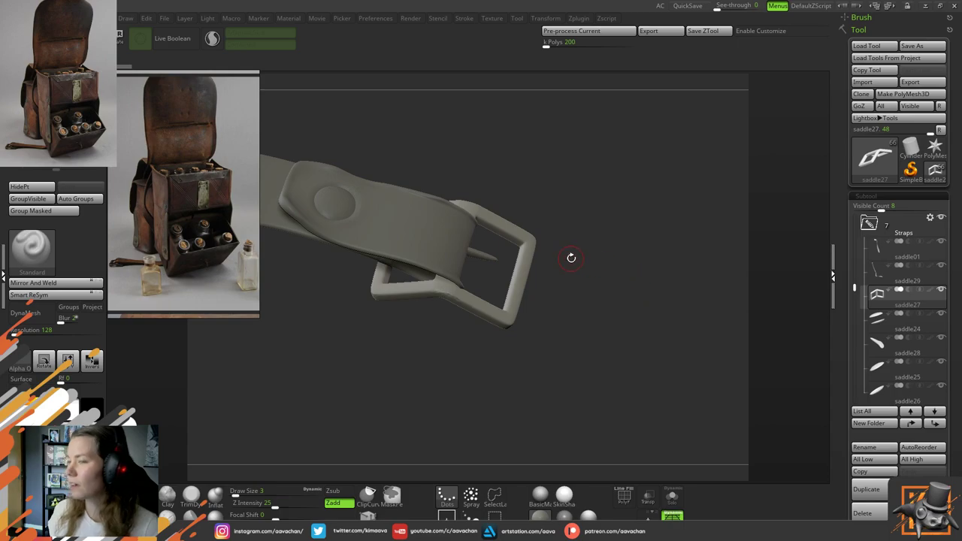
left_click_drag(616, 321, 597, 335)
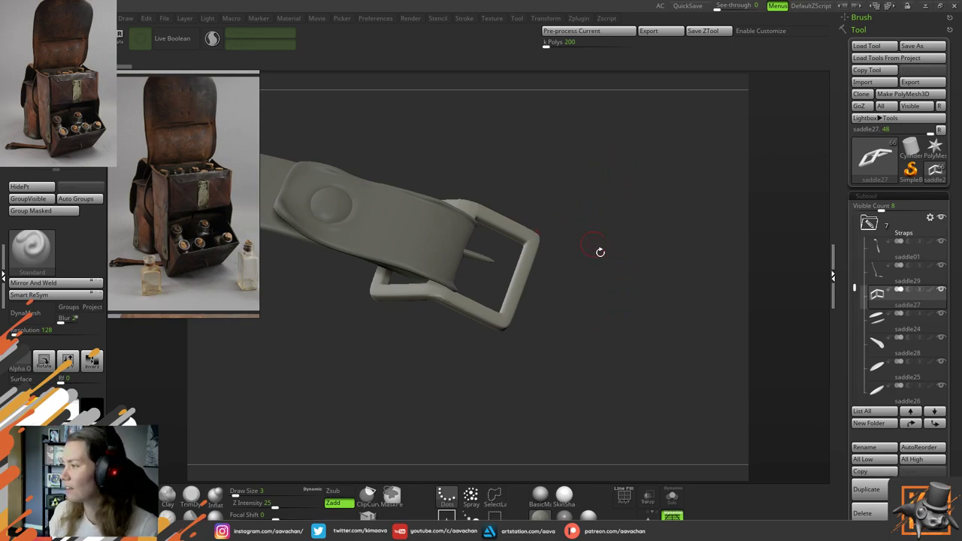
Select the buckle prong subtool, saddle28, in the Straps folder
mouse_move(878, 327)
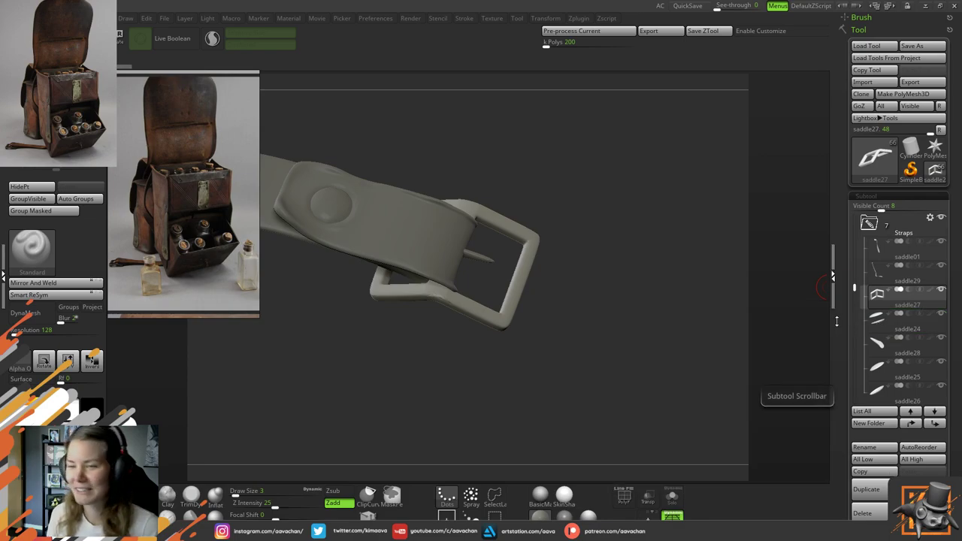
left_click(887, 319)
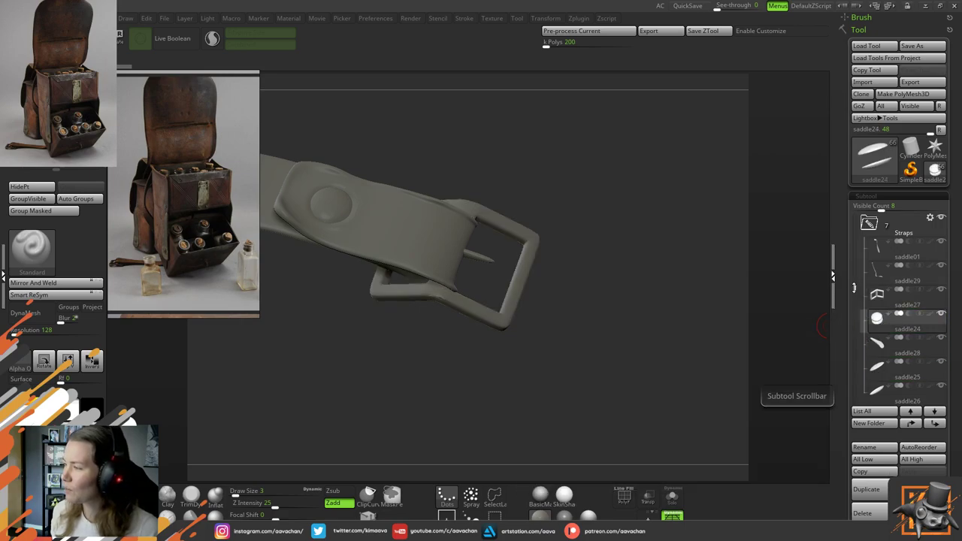
left_click_drag(854, 288, 854, 295)
left_click(877, 299)
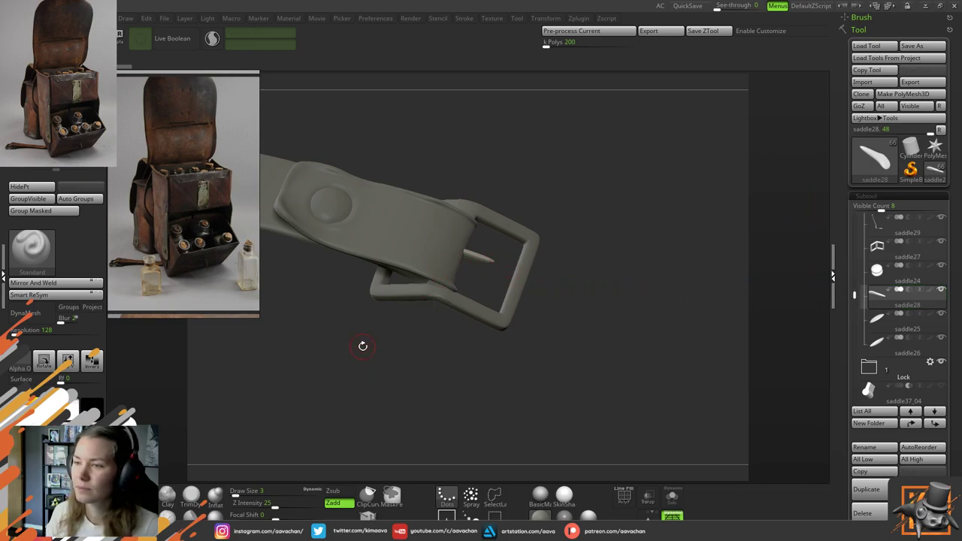
Browse the reference photos for views of the strap and enlarge the photo showing its end buckle
middle_click_drag(234, 191, 161, 67)
scroll(181, 253, "down", 3)
middle_click_drag(191, 260, 142, 164)
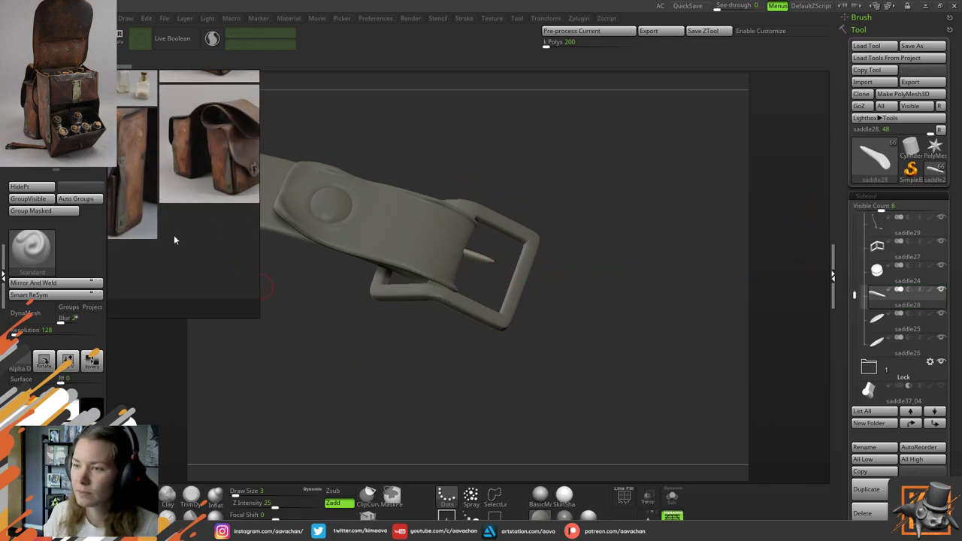
middle_click_drag(174, 239, 113, 290)
middle_click_drag(254, 191, 187, 163)
middle_click_drag(242, 82, 216, 189)
middle_click_drag(120, 180, 251, 250)
scroll(166, 236, "up", 2)
middle_click_drag(176, 251, 206, 307)
middle_click_drag(205, 171, 118, 159)
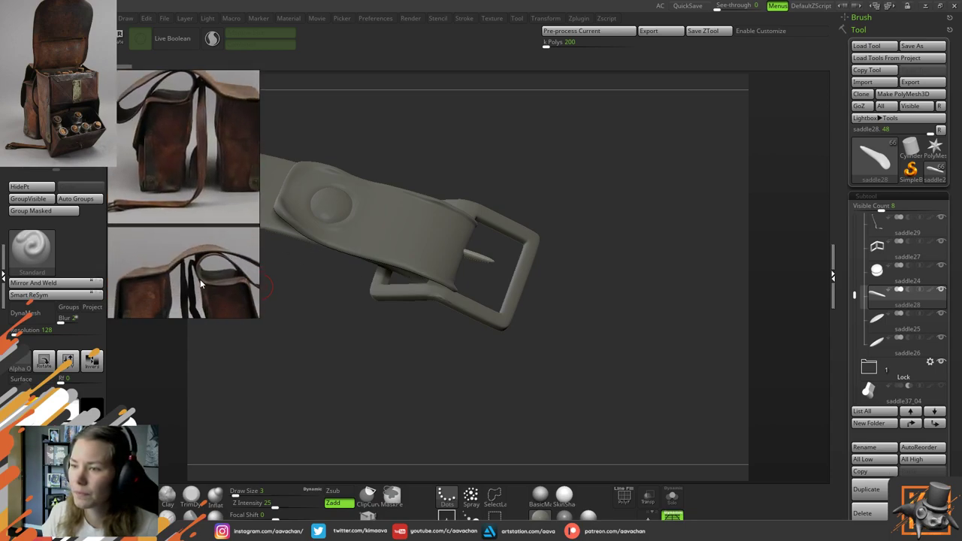
middle_click_drag(200, 281, 203, 305)
middle_click_drag(218, 136, 215, 257)
scroll(216, 269, "down", 3)
middle_click_drag(195, 294, 195, 180)
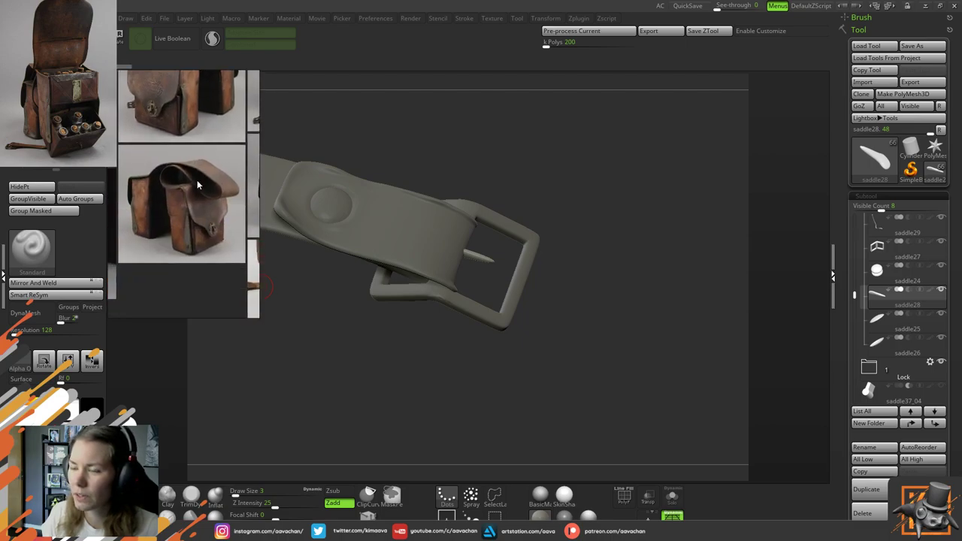
middle_click_drag(202, 256, 175, 224)
middle_click_drag(222, 195, 147, 246)
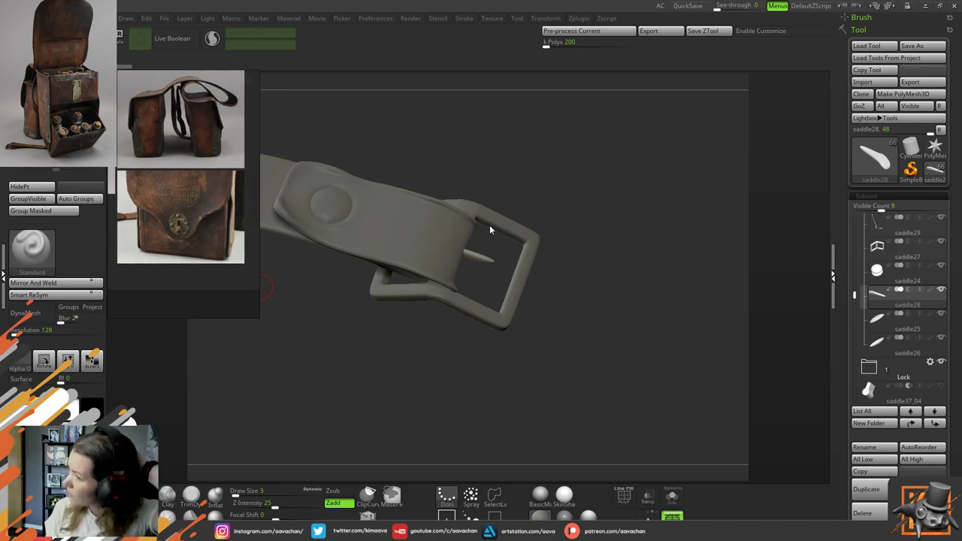
middle_click_drag(199, 255, 210, 186)
middle_click_drag(182, 230, 269, 304)
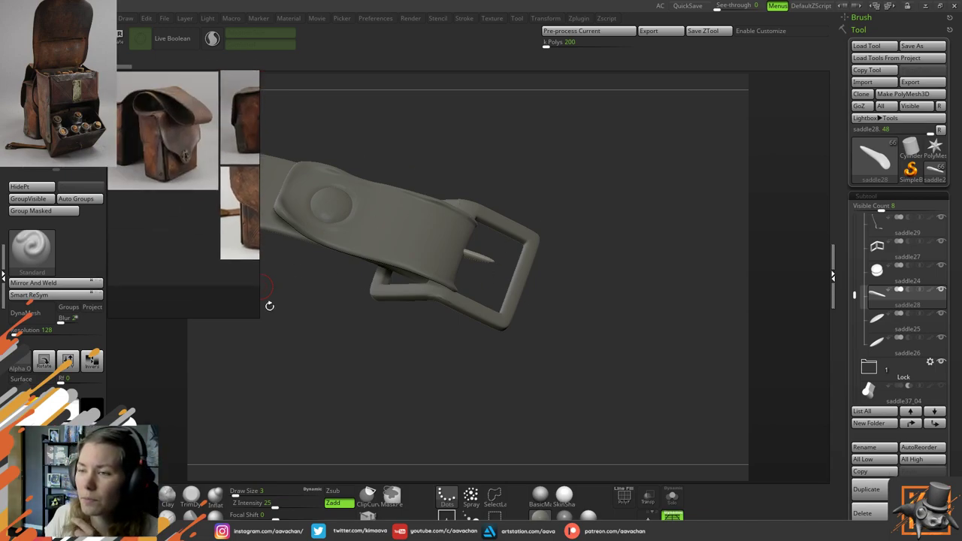
scroll(197, 273, "down", 3)
middle_click_drag(244, 154, 282, 279)
middle_click_drag(201, 306, 166, 240)
scroll(159, 310, "up", 5)
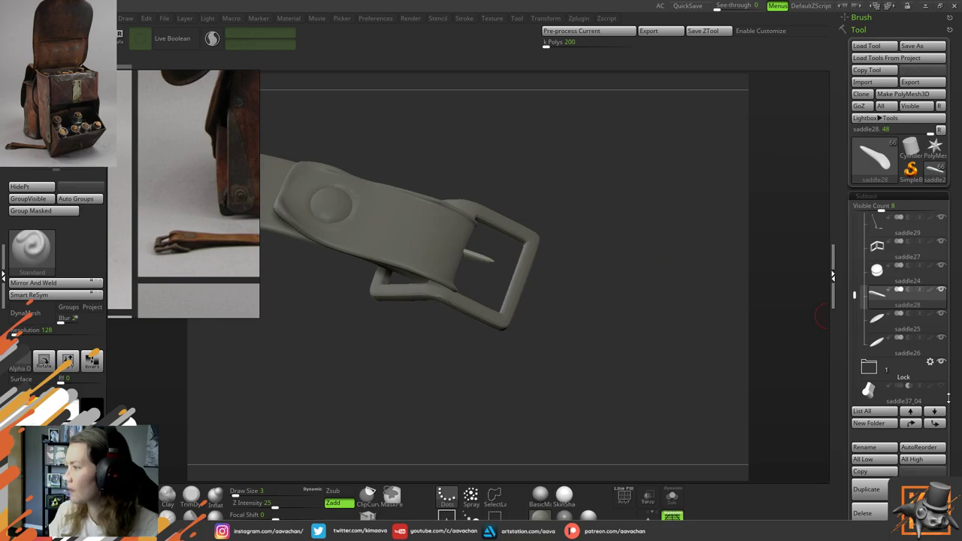
Turn on polyframe and transparency display for the buckle prong and choose the ZModeler brush
scroll(955, 331, "down", 5)
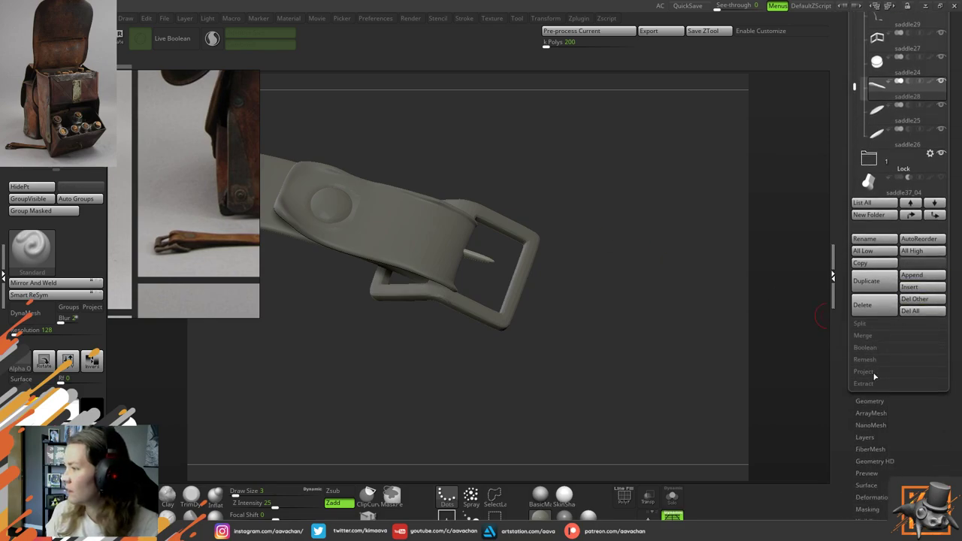
scroll(906, 464, "down", 2)
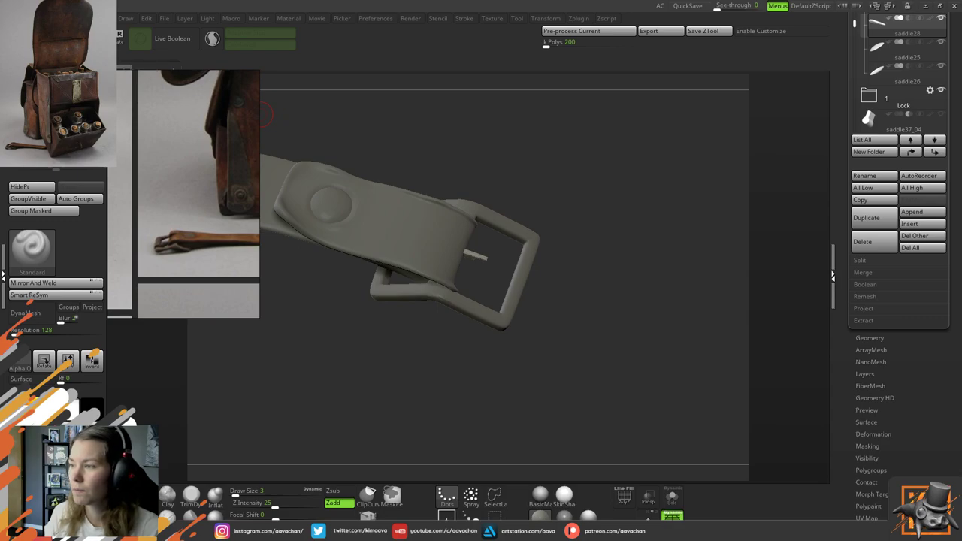
left_click_drag(576, 303, 580, 339)
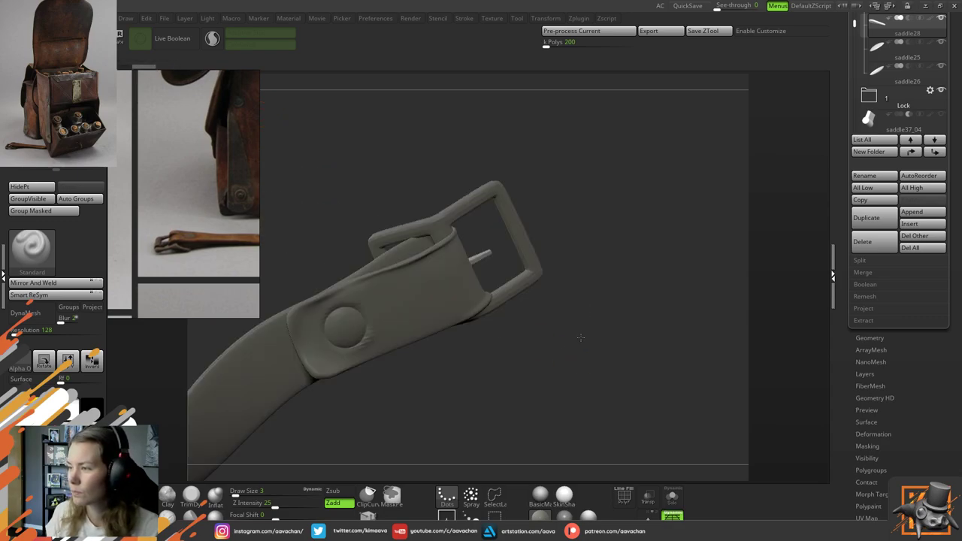
left_click_drag(500, 351, 486, 338)
left_click(624, 496)
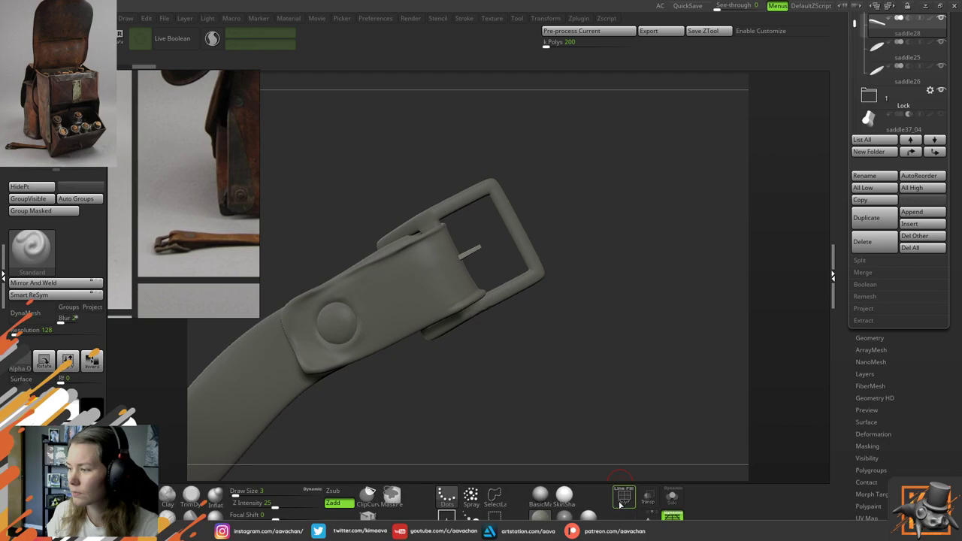
left_click(648, 496)
mouse_move(576, 350)
left_mouse_down()
mouse_move(557, 231)
mouse_move(604, 339)
mouse_move(579, 354)
left_mouse_up()
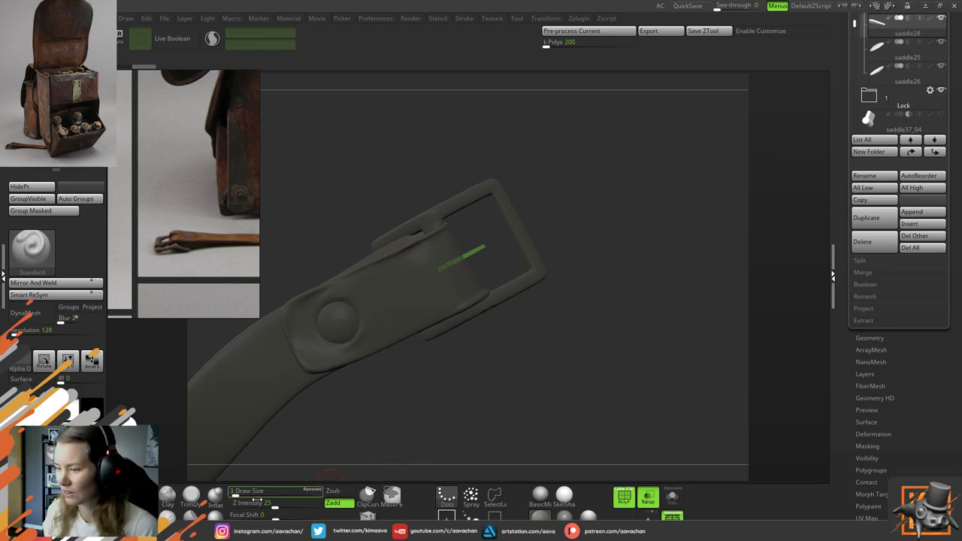
left_click(367, 516)
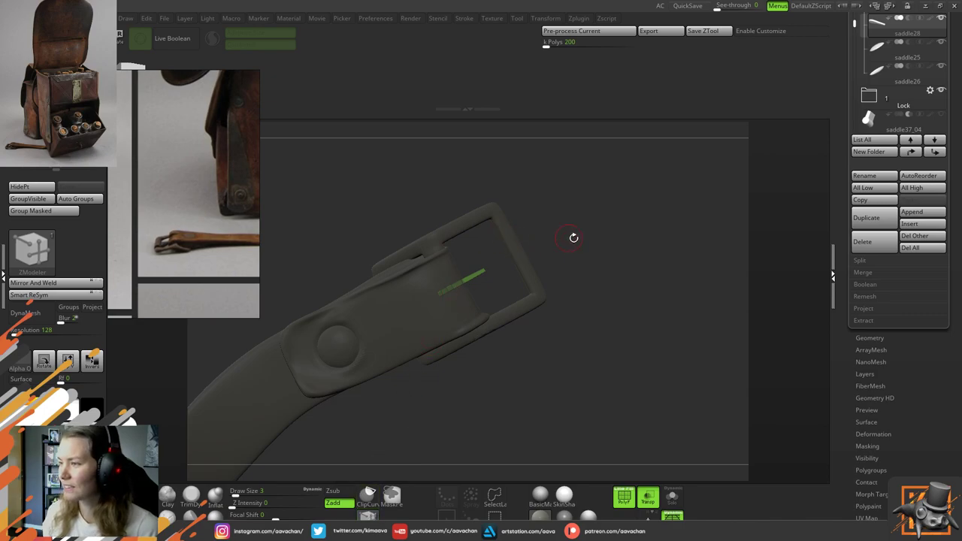
Choose the Move brush and mask the buckle prong so that only its tip stays editable
left_click_drag(574, 238, 570, 238)
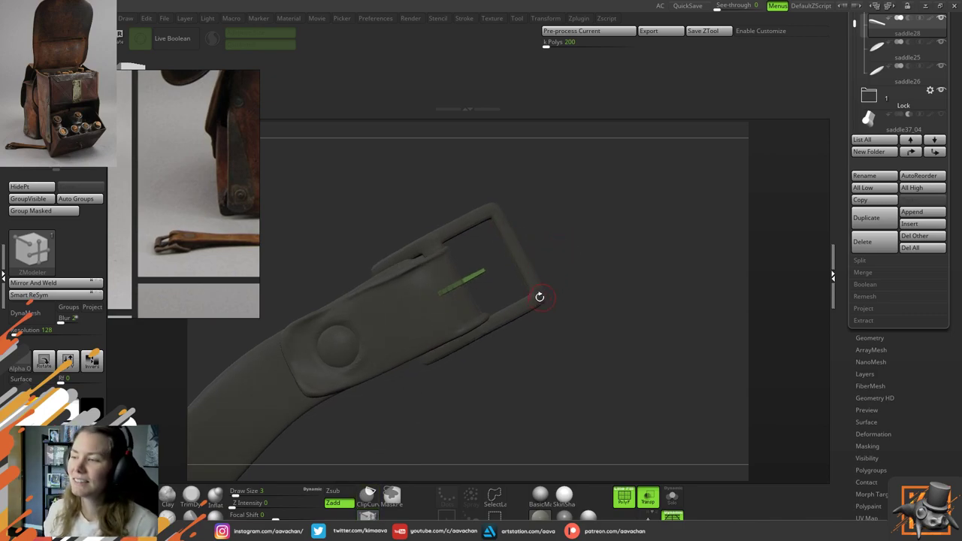
mouse_move(579, 263)
left_mouse_down()
mouse_move(563, 266)
mouse_move(576, 270)
left_mouse_up()
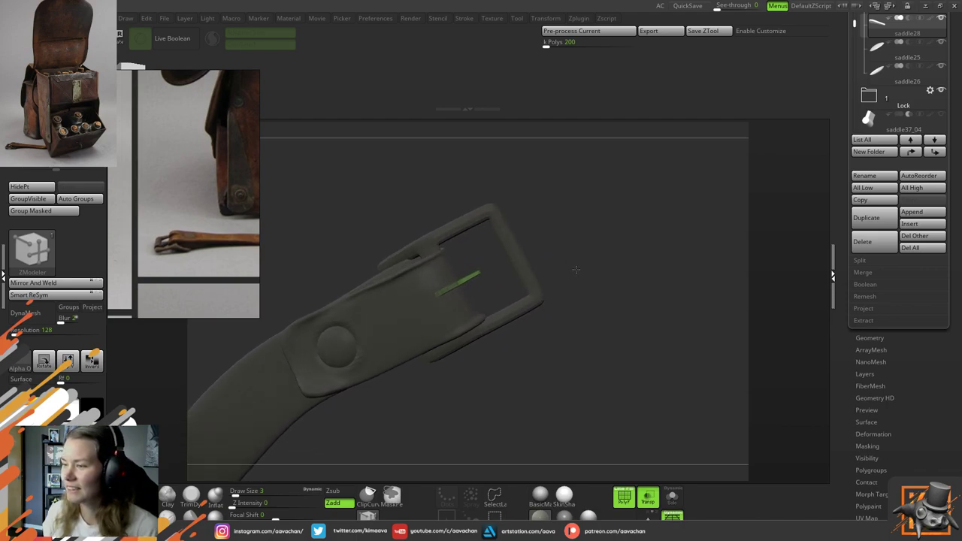
left_click(168, 516)
left_click_drag(515, 237, 533, 235)
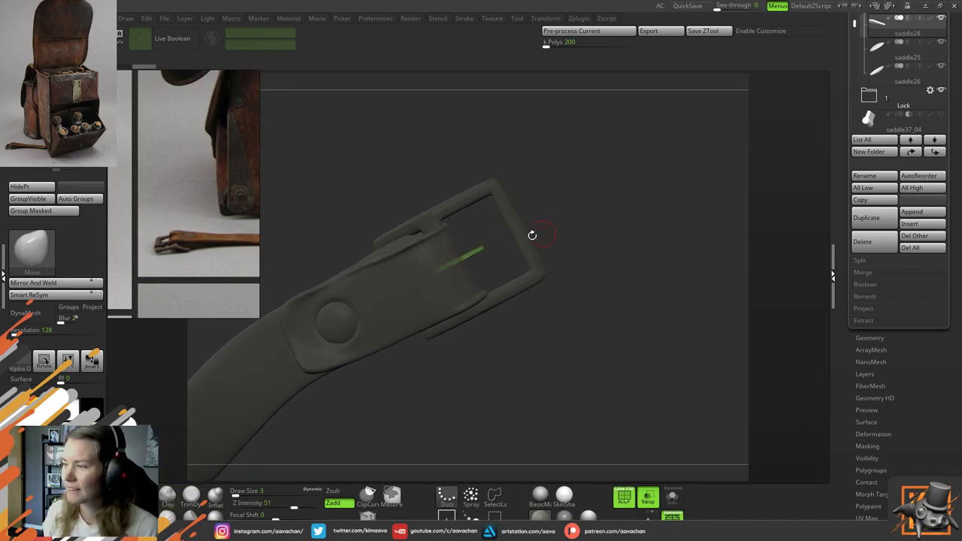
left_click_drag(478, 221, 498, 269, "ctrl")
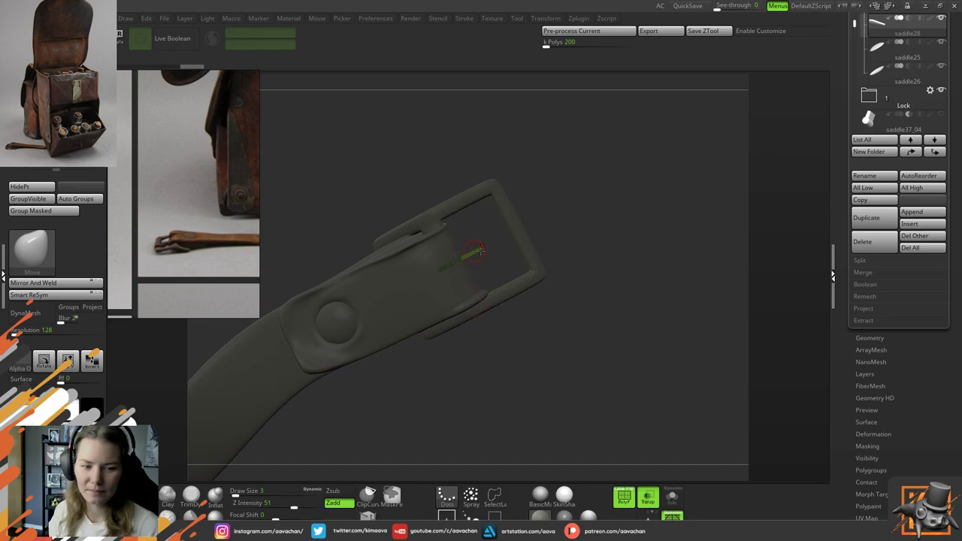
left_click_drag(574, 302, 562, 290)
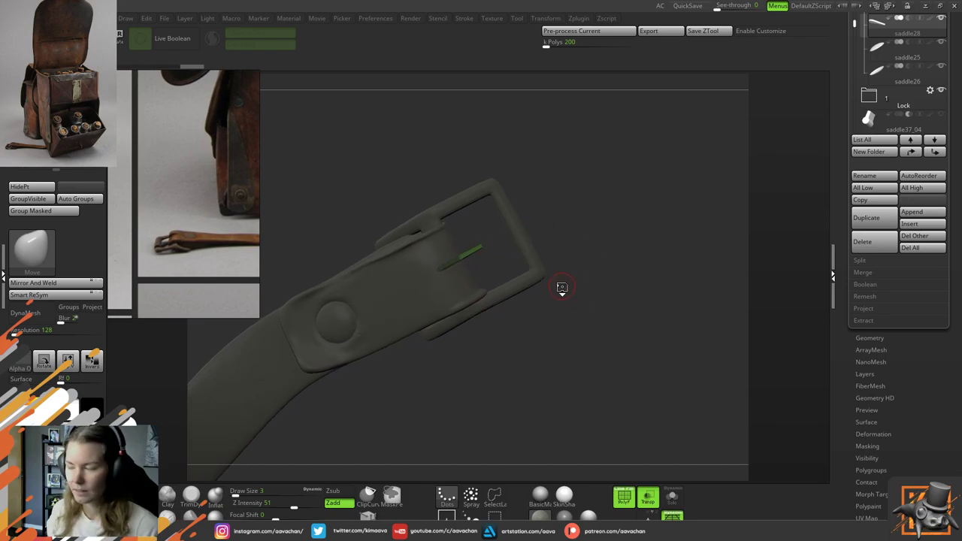
Place the transform gizmo on the prong's free tip at the end of the strap
key("w")
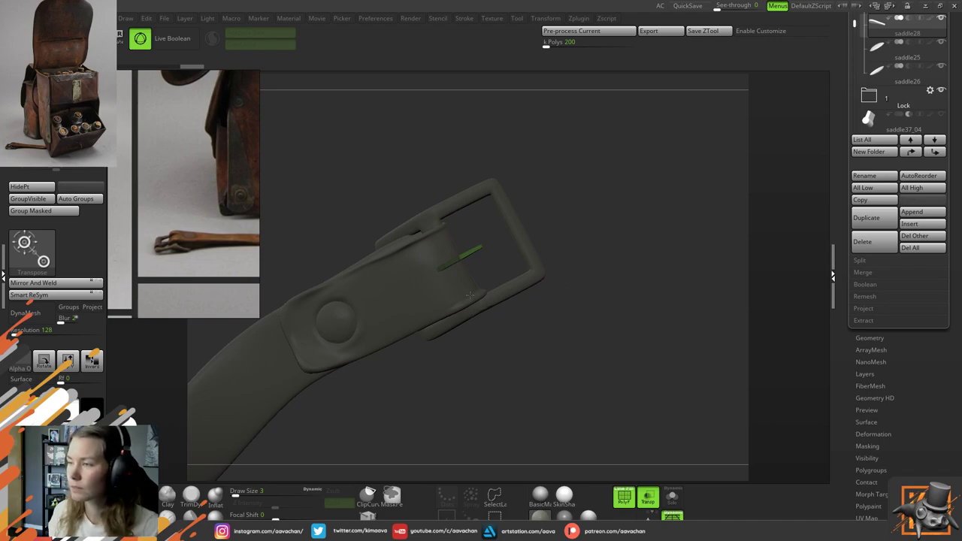
right_click_drag(470, 295, 336, 218)
key("f")
key("f")
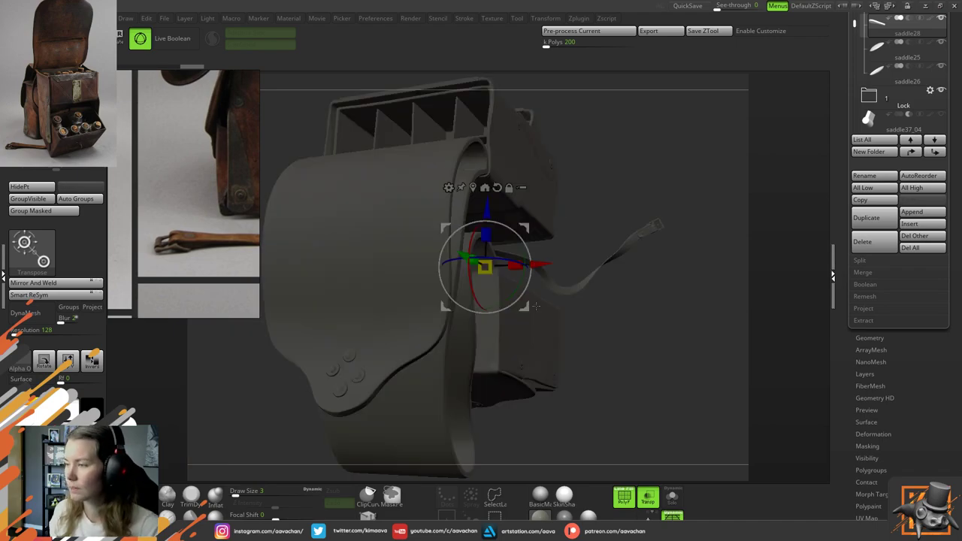
right_click_drag(541, 304, 505, 268)
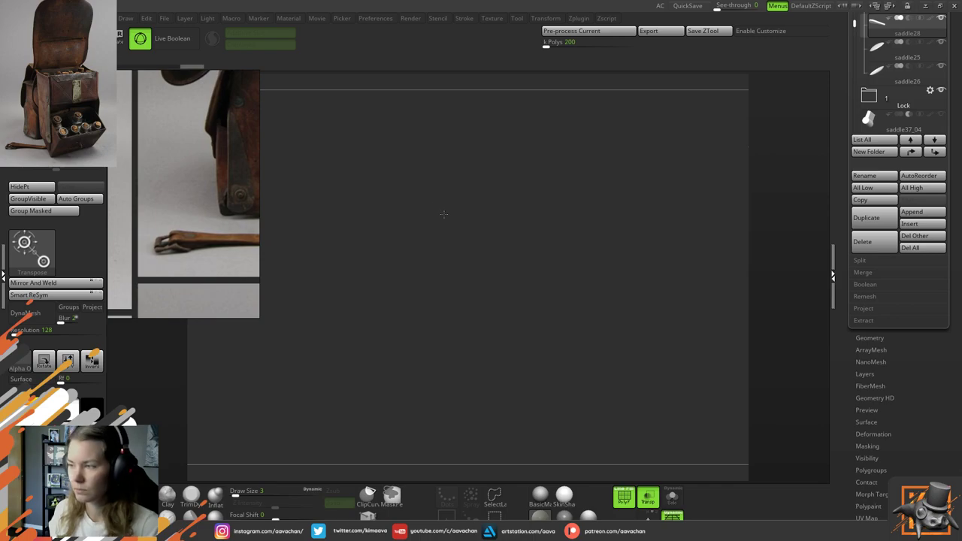
key("f")
right_click_drag(631, 210, 605, 185)
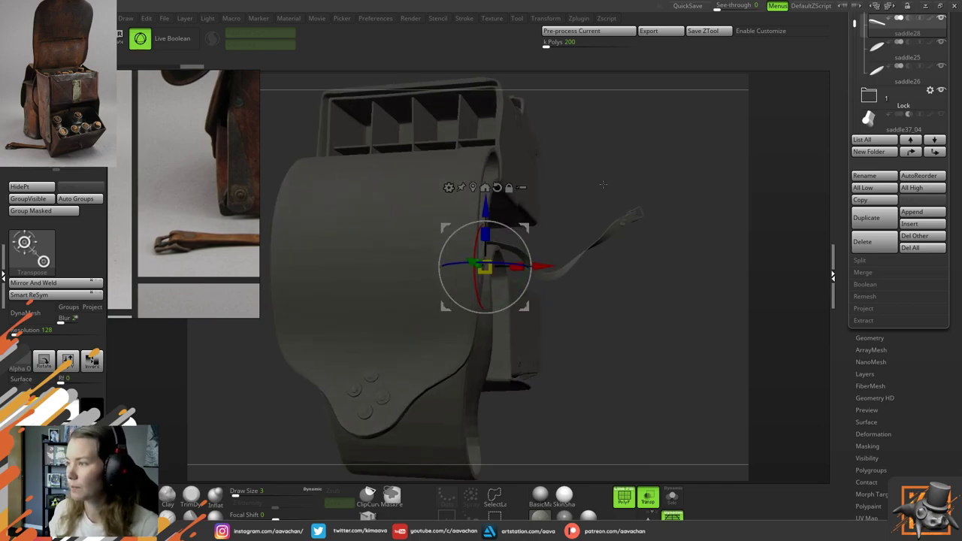
left_click(638, 203)
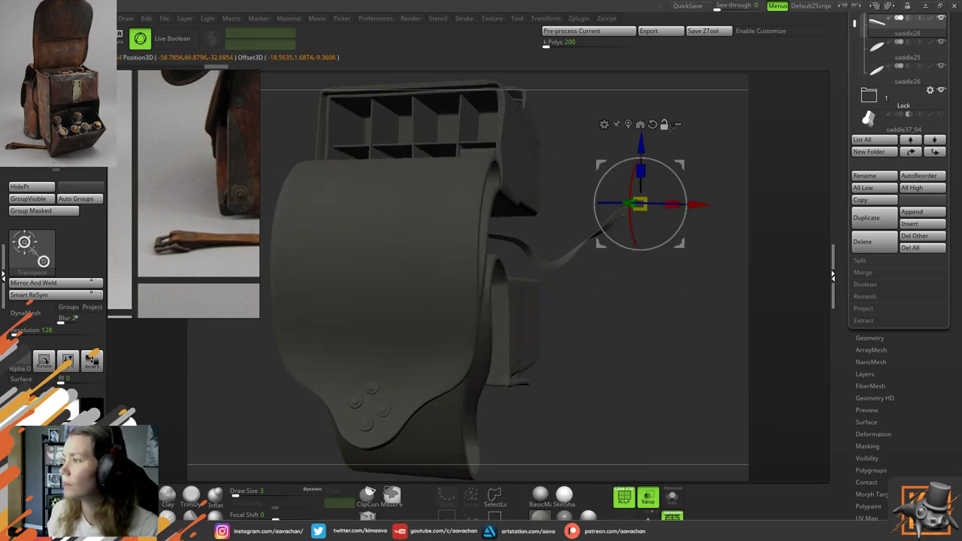
left_click_drag(658, 152, 711, 170)
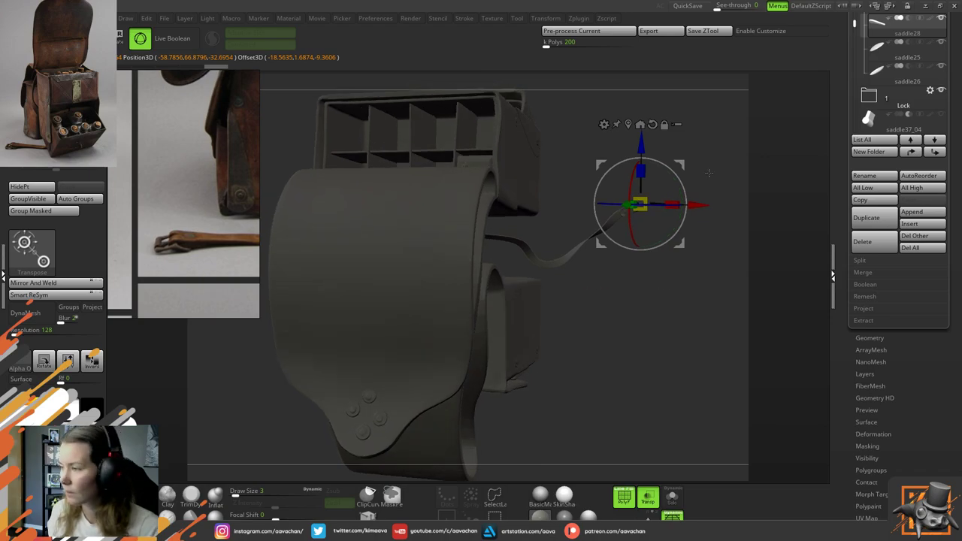
key("f")
right_click_drag(655, 275, 564, 162, "ctrl")
right_click_drag(751, 238, 613, 326, "alt")
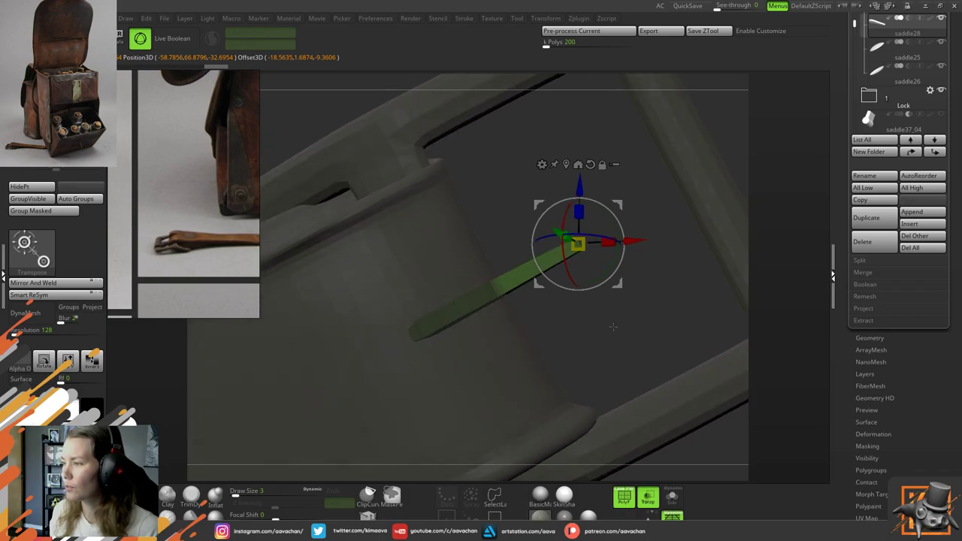
left_click_drag(613, 326, 540, 212)
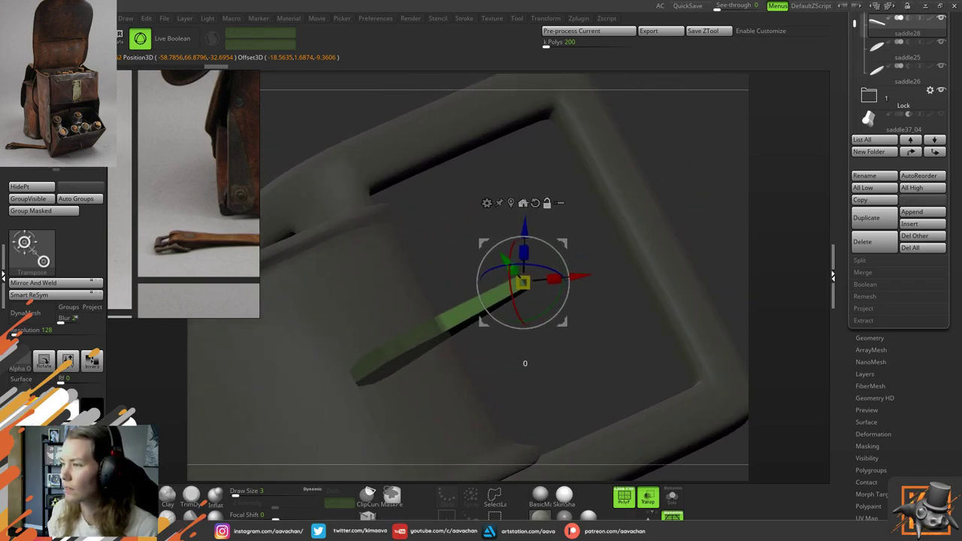
Turn off perspective and rotate the unlocked gizmo so its X axis lines up with the prong's length
key("q")
key("w")
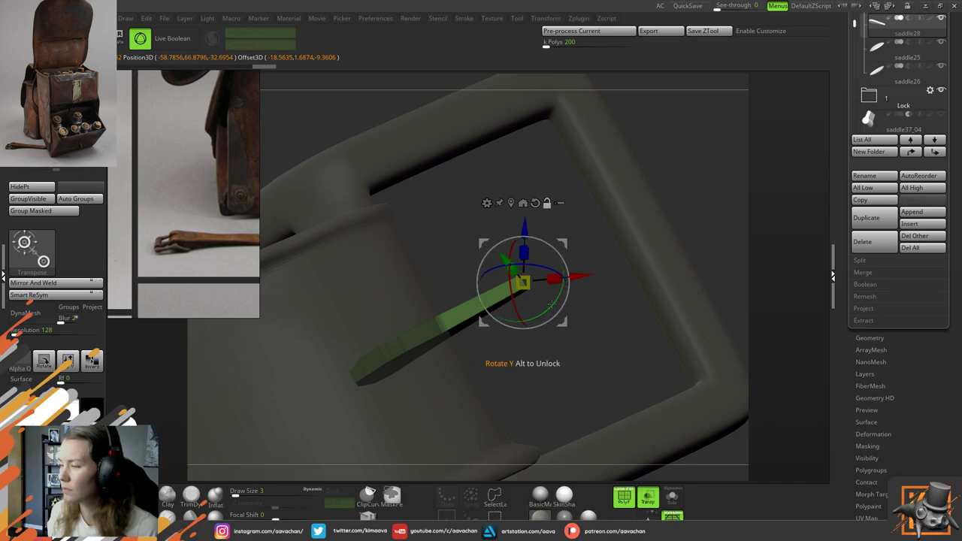
left_click_drag(511, 266, 549, 280)
left_click(672, 516)
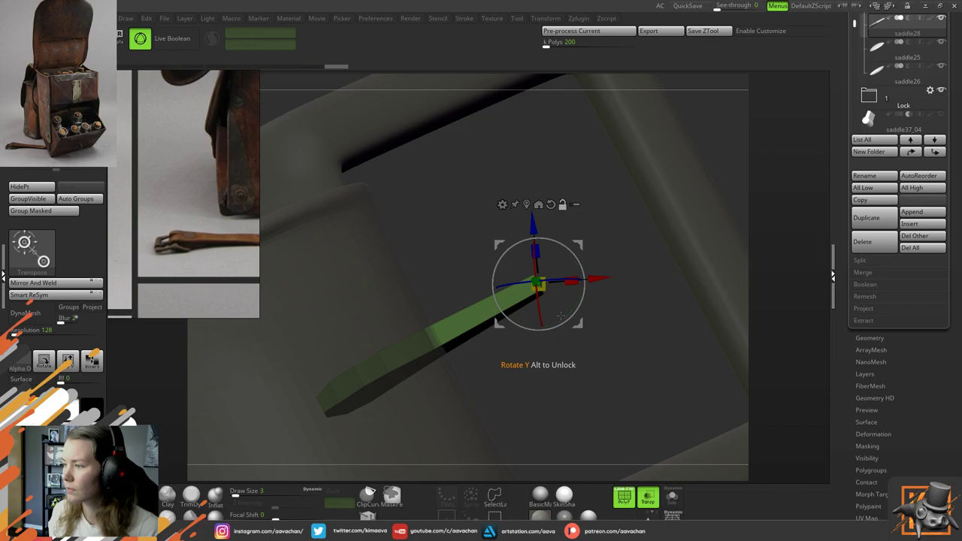
mouse_move(561, 318)
left_mouse_down()
mouse_move(573, 305)
mouse_move(567, 313)
left_mouse_up()
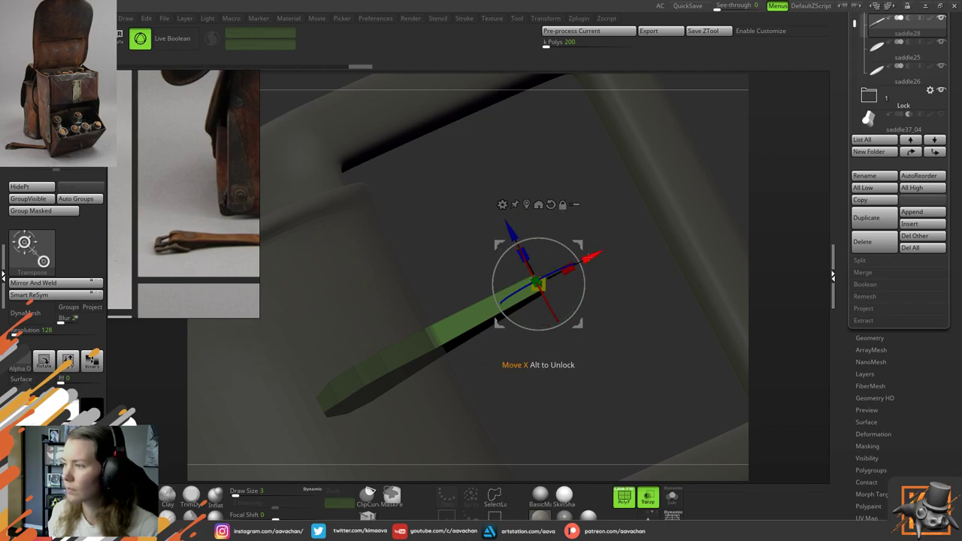
Move the prong's tip outward along its own axis onto the buckle's end bar and turn off transparency
left_click_drag(592, 256, 719, 195)
left_click_drag(527, 333, 478, 269)
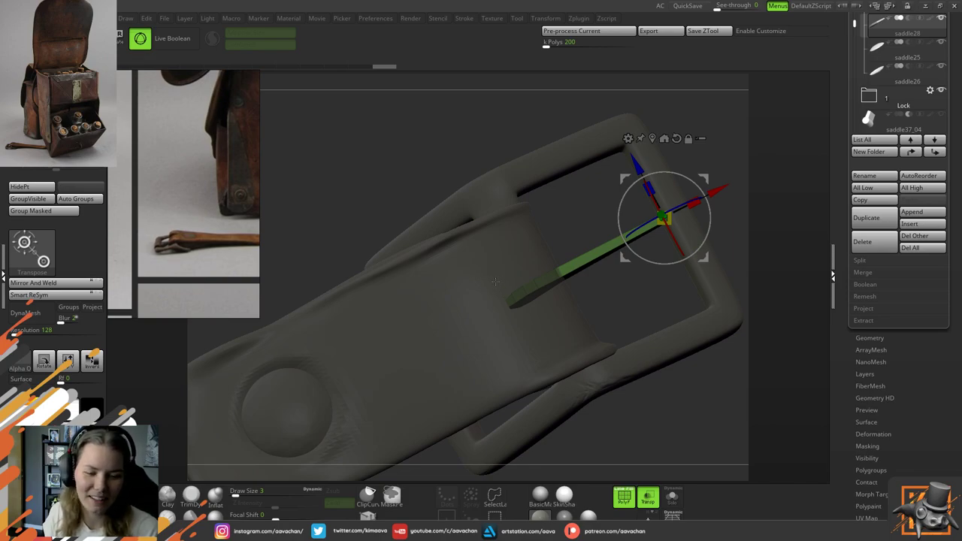
left_click_drag(641, 291, 553, 259)
key("q")
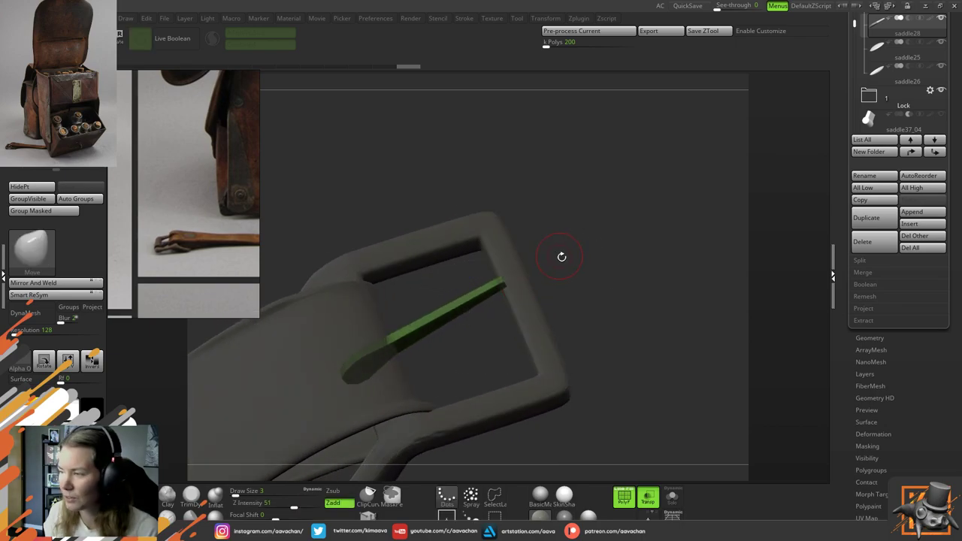
left_click(648, 498)
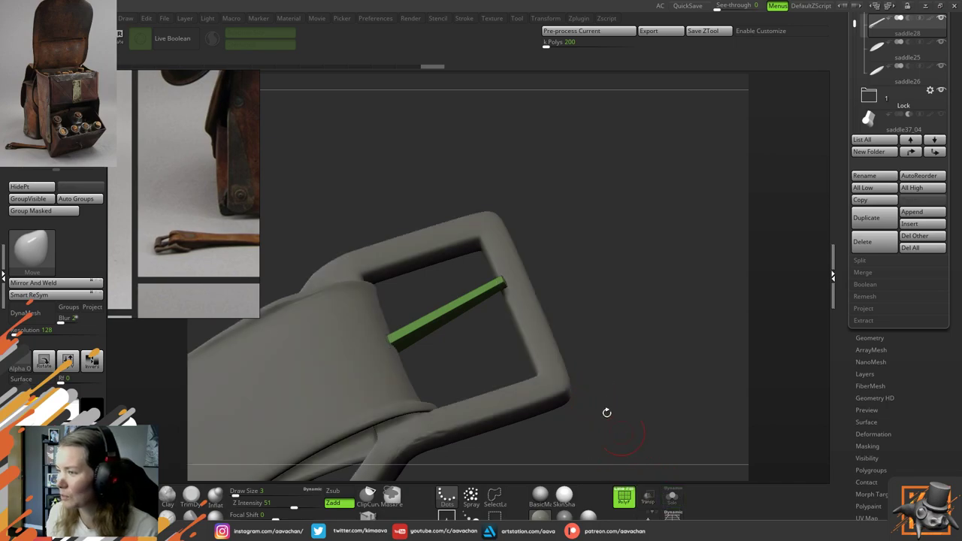
Reposition the transform gizmo at the strap-side end of the prong
left_click_drag(573, 283, 591, 185)
key("w")
left_click(528, 201)
left_click(491, 201)
left_click_drag(563, 228, 490, 278, "alt")
left_click_drag(554, 188, 562, 292)
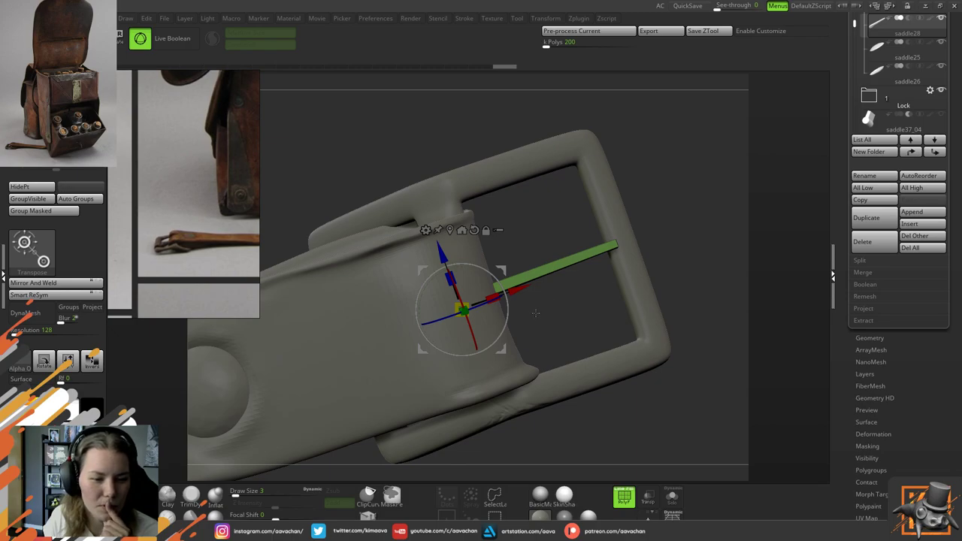
Turn transparency back on and widen the prong along the gizmo's Z axis
left_click_drag(605, 303, 646, 219)
left_click(648, 497)
left_click_drag(677, 339, 677, 307)
left_click_drag(605, 156, 609, 166)
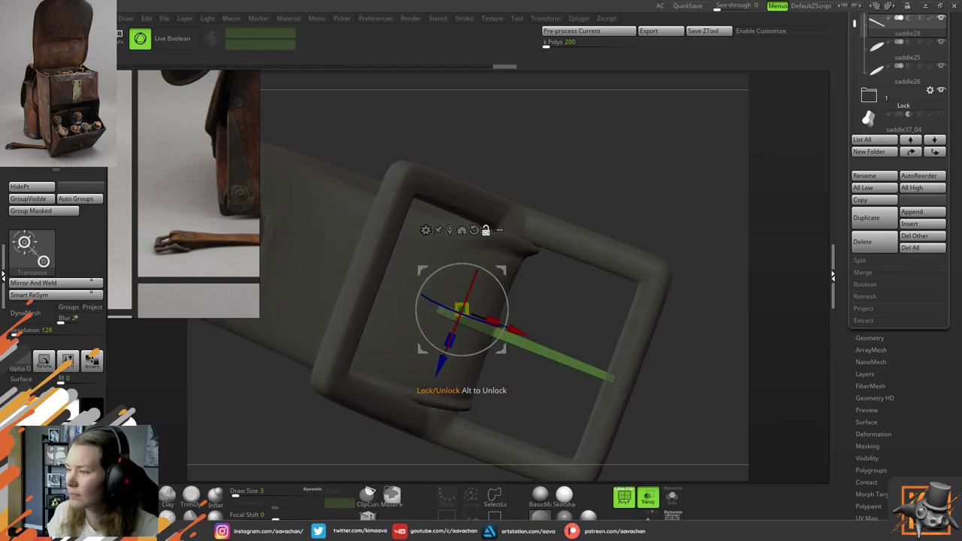
left_click_drag(449, 339, 450, 340)
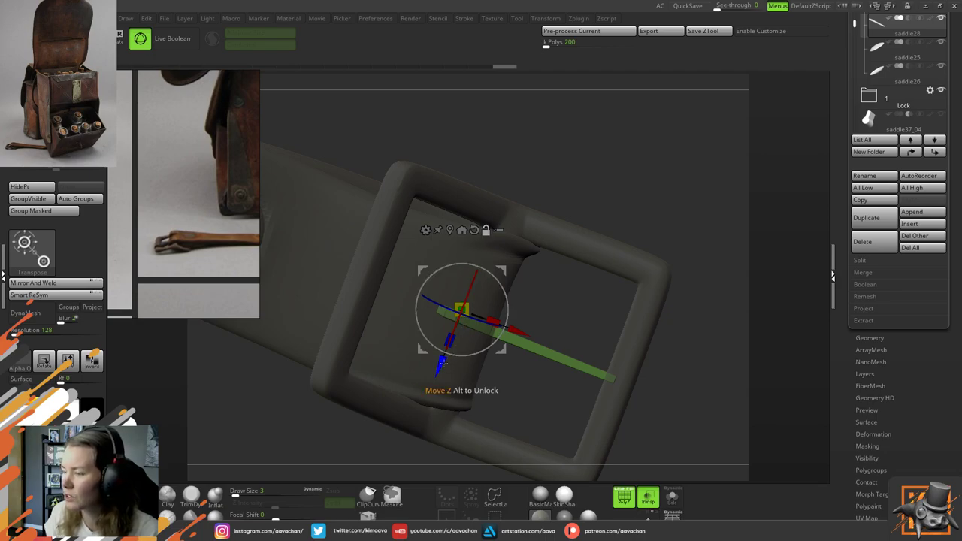
left_click_drag(444, 363, 431, 398, "alt")
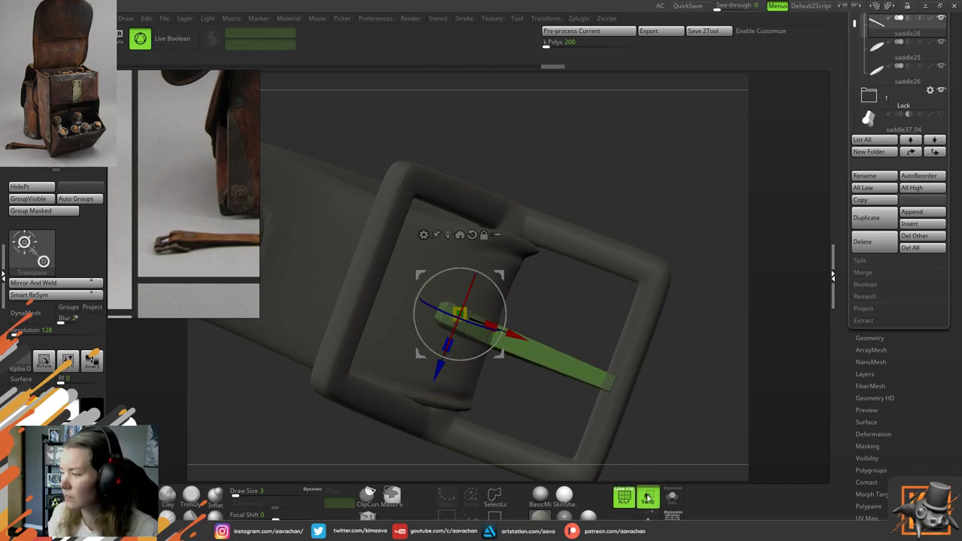
Turn off transparency and thicken the prong with the gizmo by a value of about 1.54
left_click(648, 497)
left_click_drag(607, 257, 635, 305)
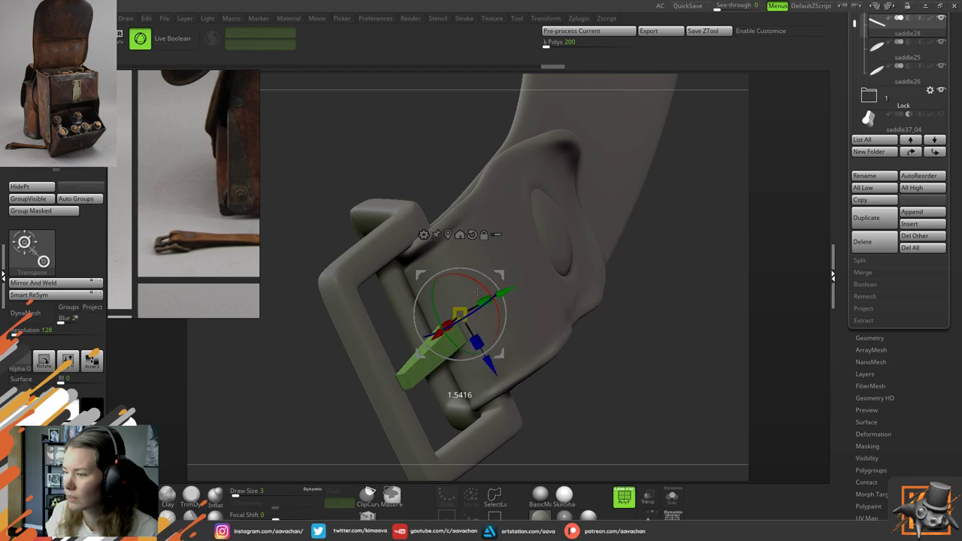
key("q")
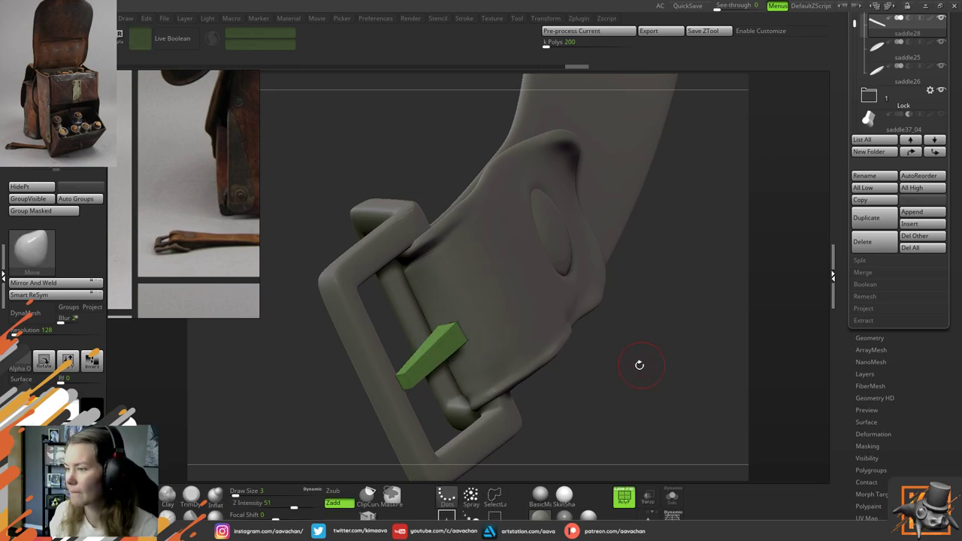
Extrude the end face of the prong's tip outward in short segments with the ZModeler QMesh action
mouse_move(638, 366)
left_mouse_down()
mouse_move(566, 387)
mouse_move(659, 320)
mouse_move(621, 263)
mouse_move(643, 315)
mouse_move(692, 286)
mouse_move(602, 324)
mouse_move(591, 336)
mouse_move(594, 355)
mouse_move(629, 301)
mouse_move(484, 344)
left_mouse_up()
left_click(368, 516)
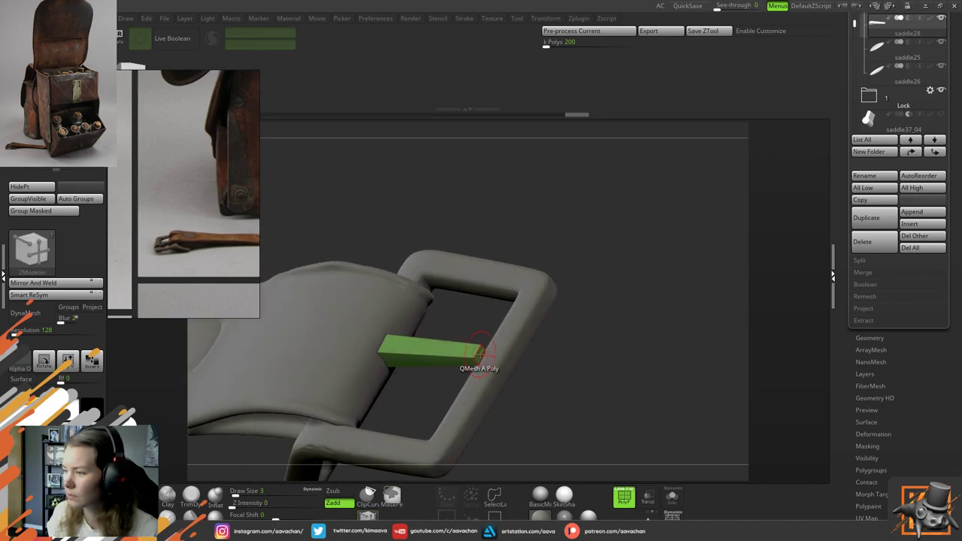
left_click(481, 351)
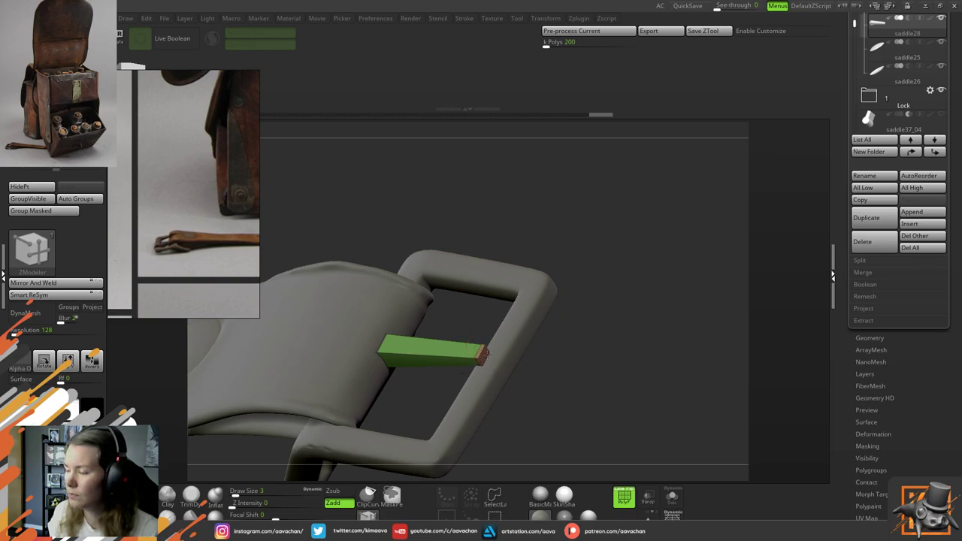
left_click_drag(589, 272, 502, 315)
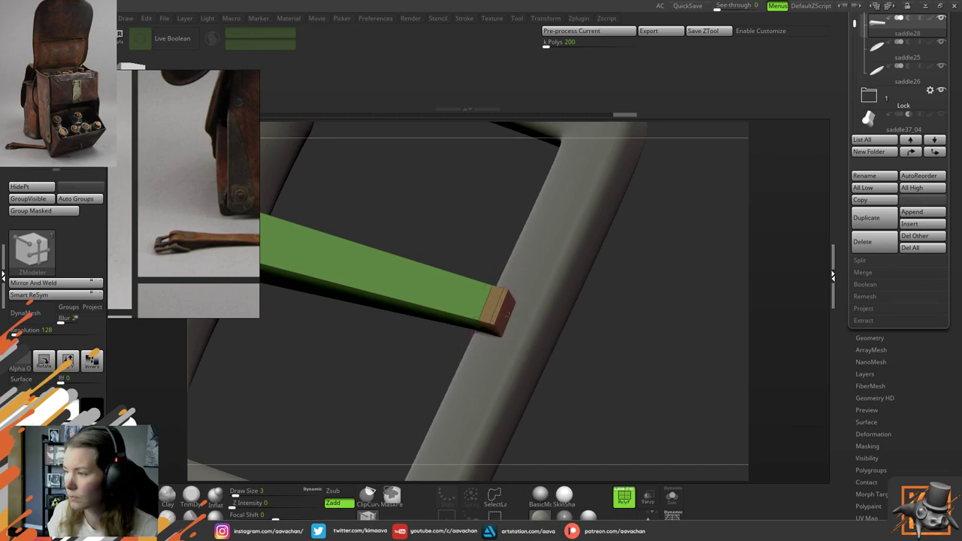
left_click_drag(508, 314, 517, 318)
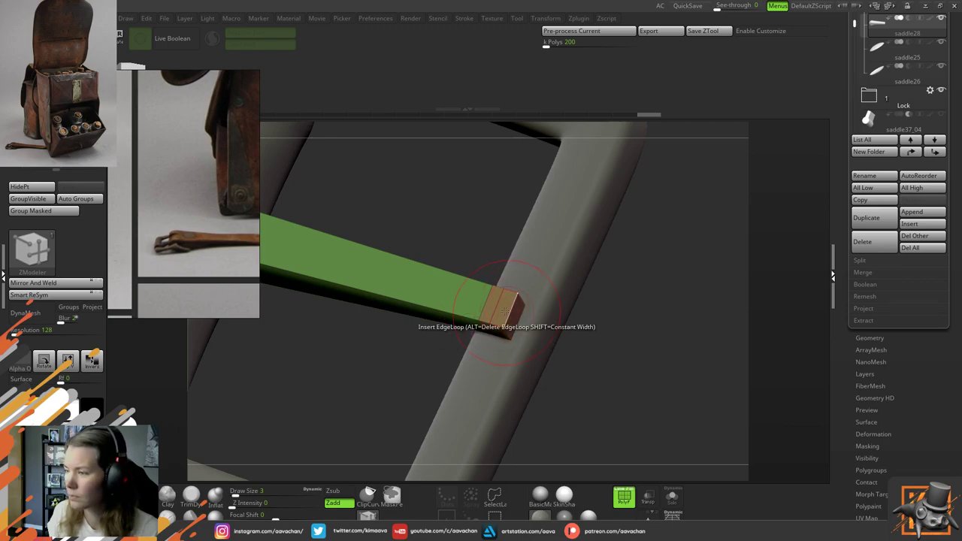
Mask the whole prong except its newly extruded tip segments and bring up the transform gizmo
left_click_drag(666, 281, 645, 314)
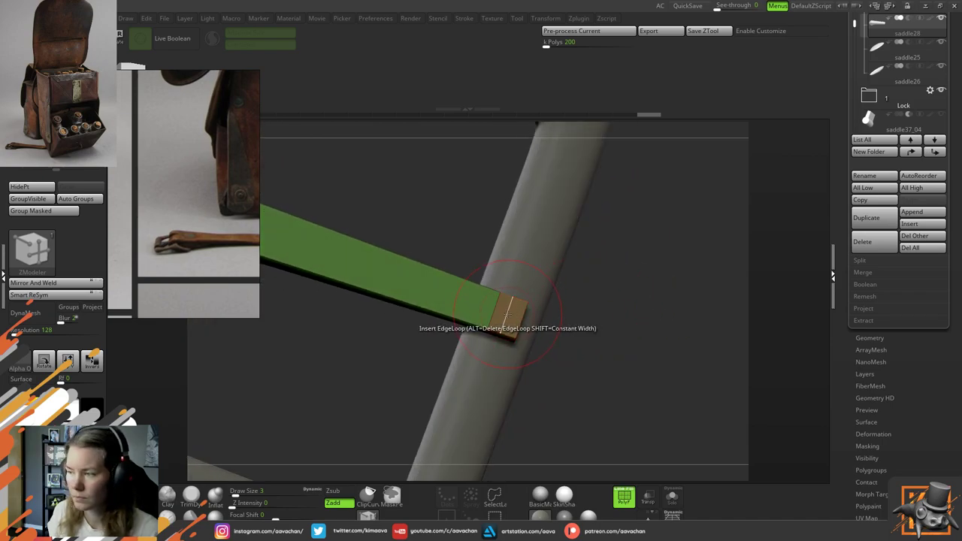
left_click_drag(605, 342, 233, 427)
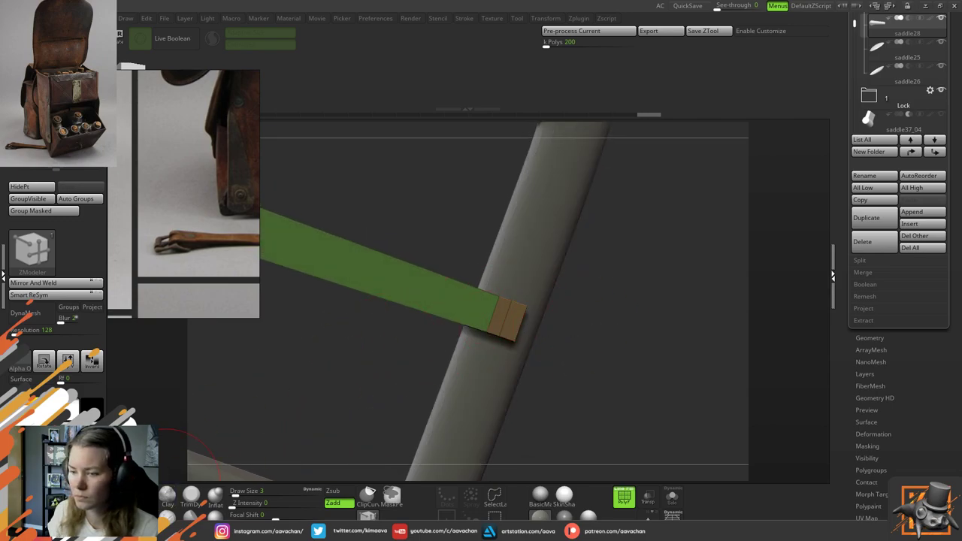
key("ctrl")
left_click_drag(513, 280, 508, 284, "ctrl")
key("ctrl+z")
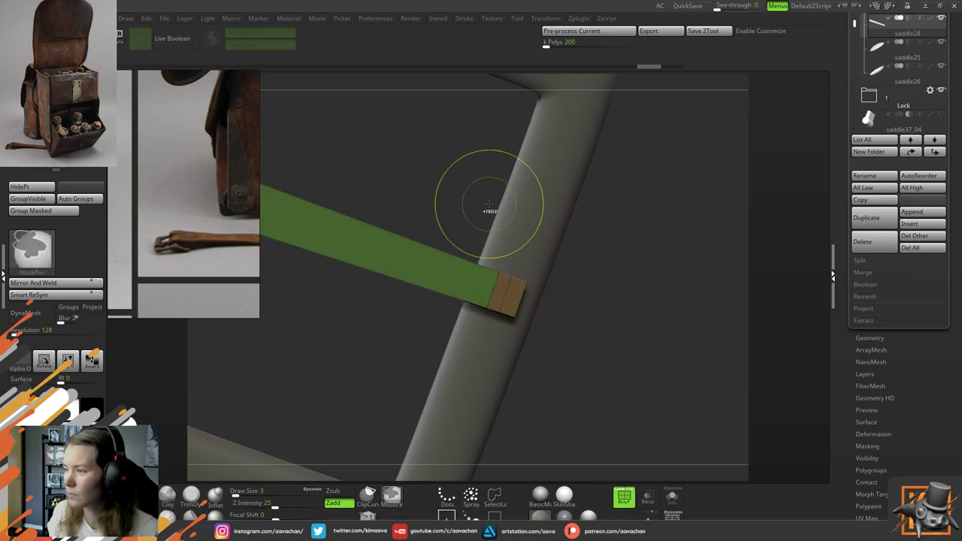
mouse_move(489, 204)
left_mouse_down("ctrl")
mouse_move(516, 275)
mouse_move(517, 263)
mouse_move(536, 276)
left_mouse_up("ctrl")
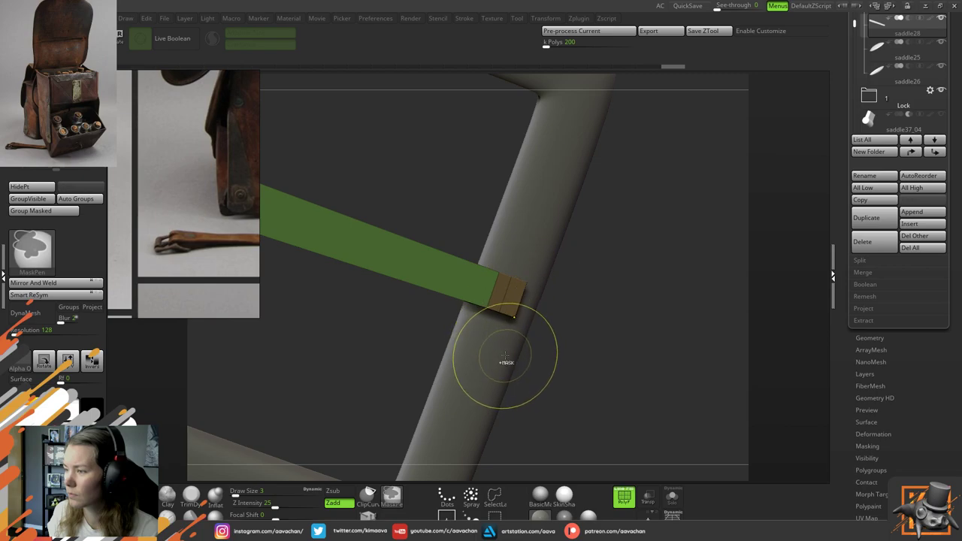
left_click(569, 305, "ctrl")
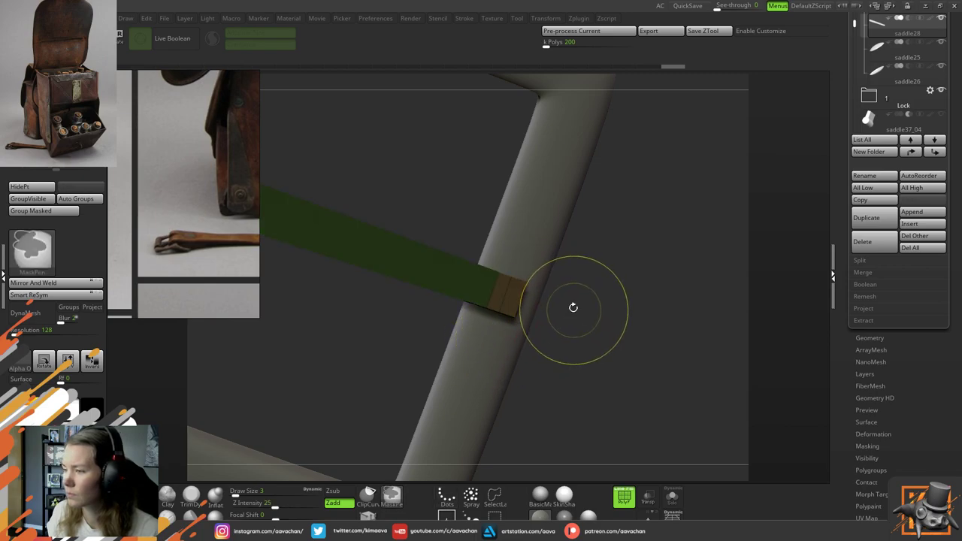
key("w")
right_click_drag(489, 187, 443, 181, "ctrl")
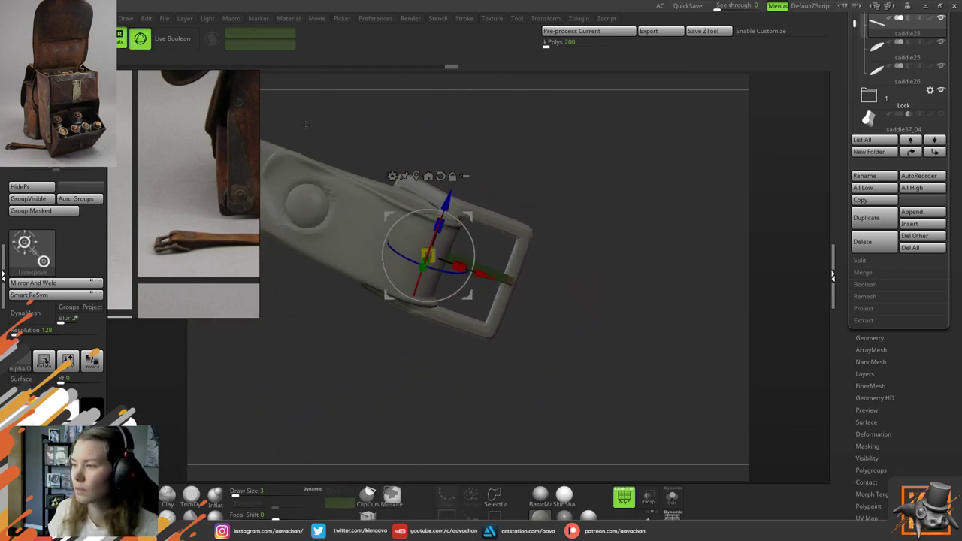
Center the unlocked gizmo on the prong's unmasked tip segments and try scaling them along the Z axis
left_click(454, 176)
left_click(418, 176)
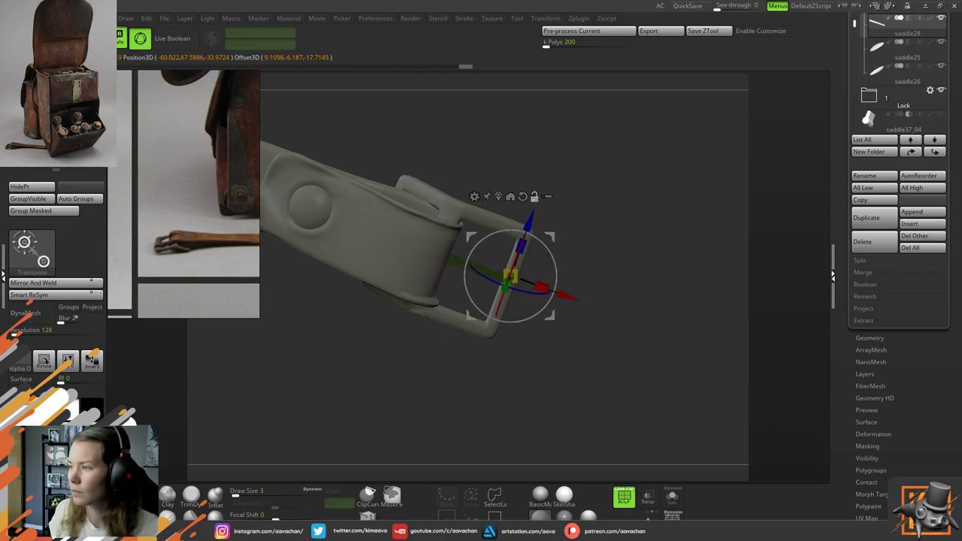
right_click_drag(564, 210, 554, 251, "ctrl")
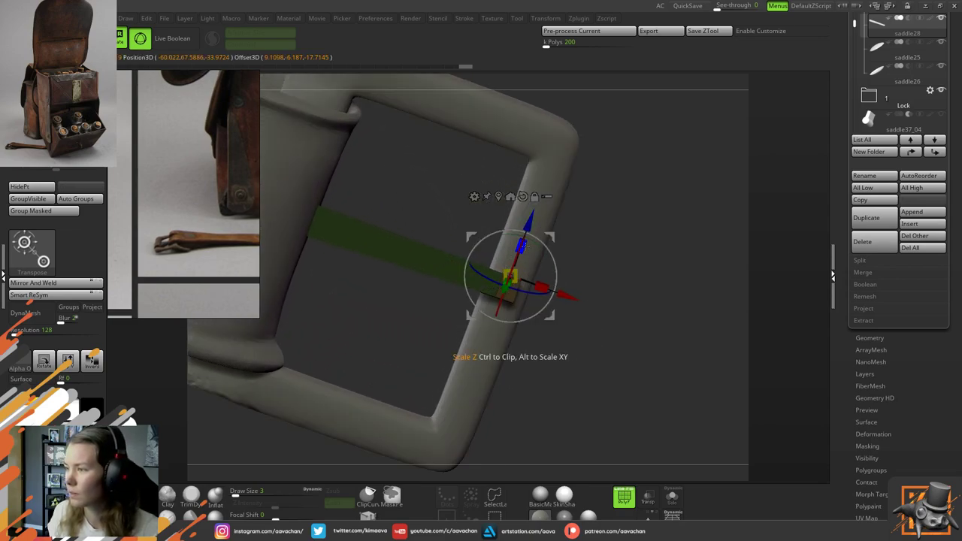
left_click_drag(520, 247, 524, 243)
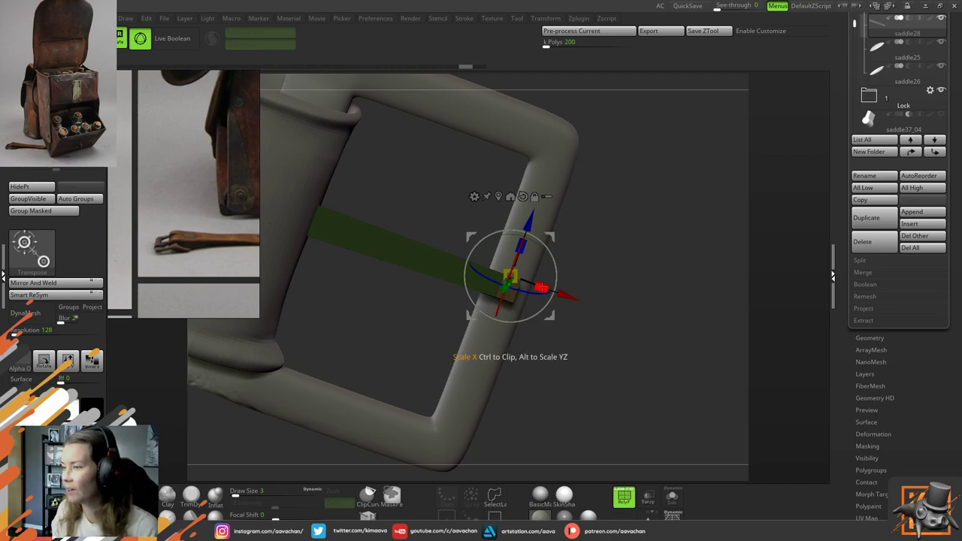
Reduce the draw size to 1 and adjust the mask so only the middle edge loop of the prong's tip stays free
key("q")
left_click_drag(562, 270, 577, 330, "alt")
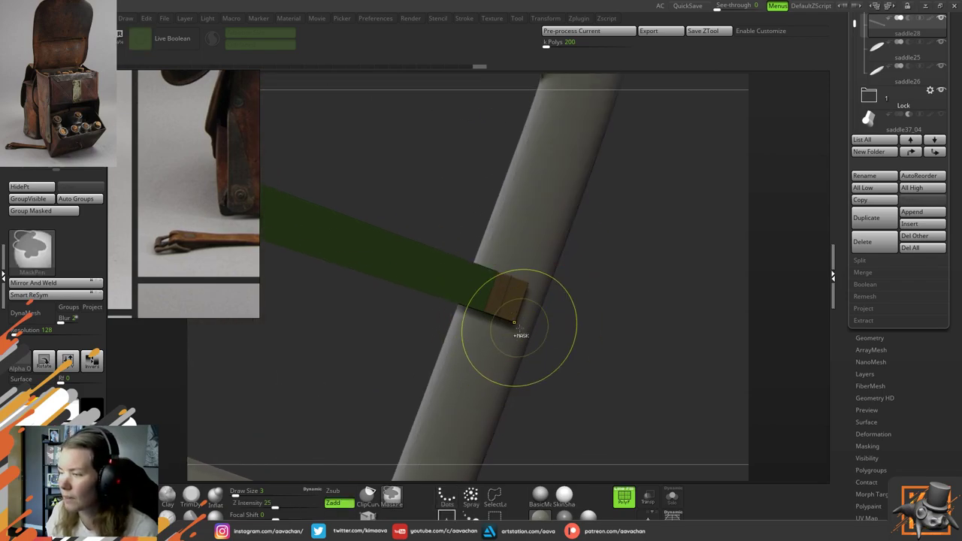
key("space")
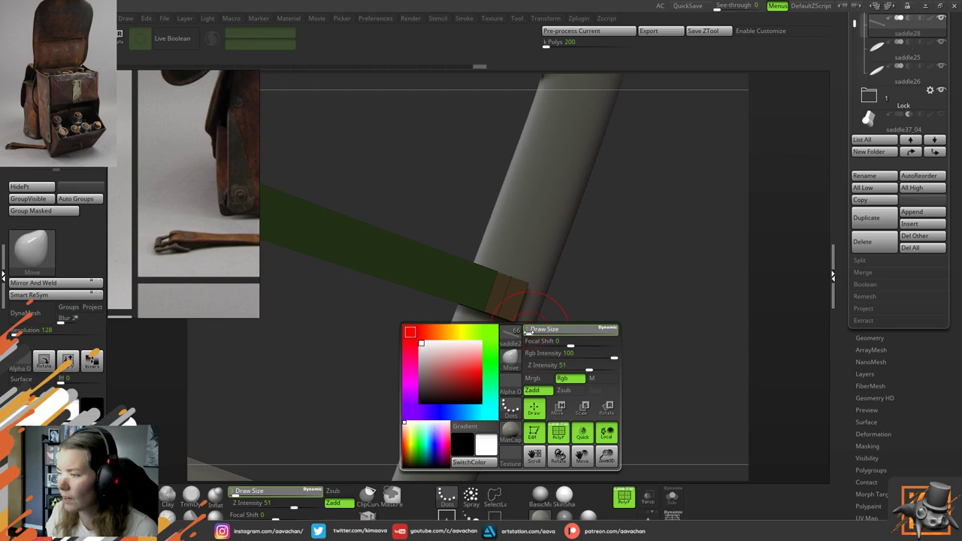
left_click_drag(528, 331, 517, 333)
key("ctrl")
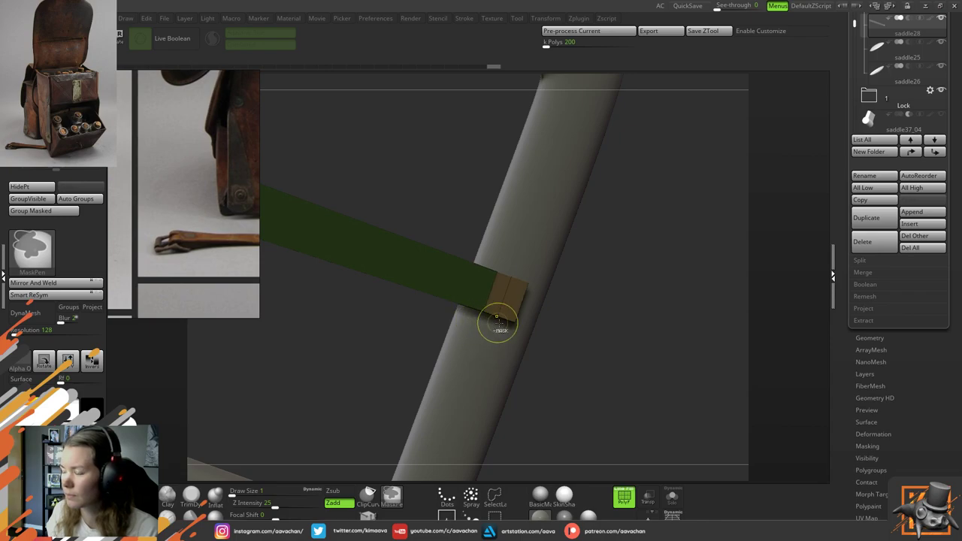
Widen the tip's middle edge loop along Z with the gizmo, shift it slightly outward along X, and clear the mask
key("w")
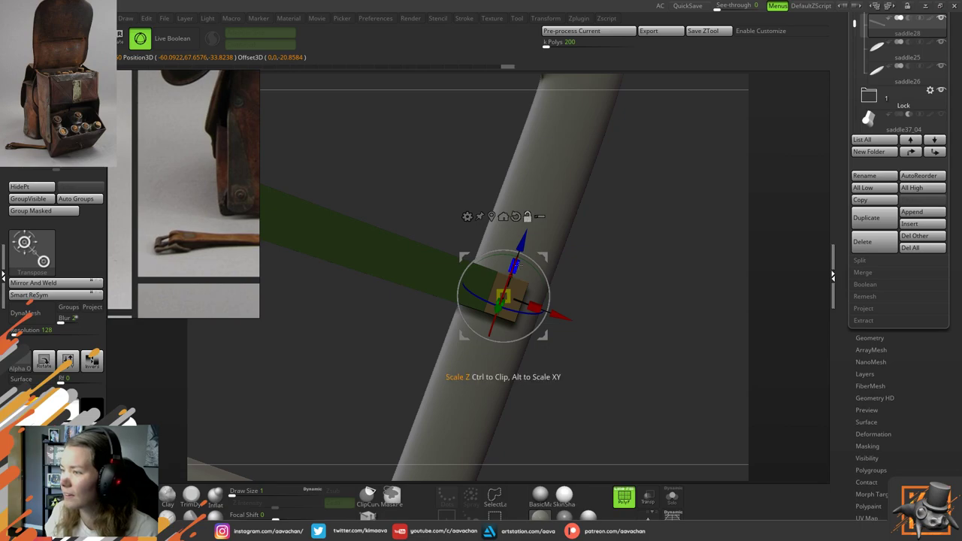
left_click_drag(515, 265, 518, 257)
left_click_drag(555, 314, 562, 318)
left_click_drag(523, 262, 524, 259)
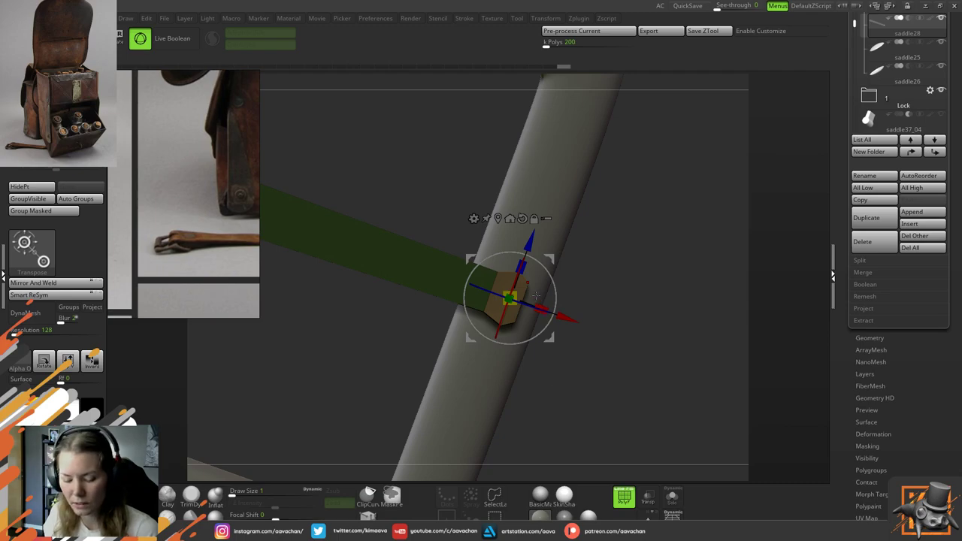
key("q")
mouse_move(601, 262)
left_mouse_down("ctrl")
mouse_move(629, 331)
mouse_move(571, 322)
left_mouse_up("ctrl")
Move the end face of the prong's tip slightly outward with the ZModeler Move polygon action
left_click(368, 517)
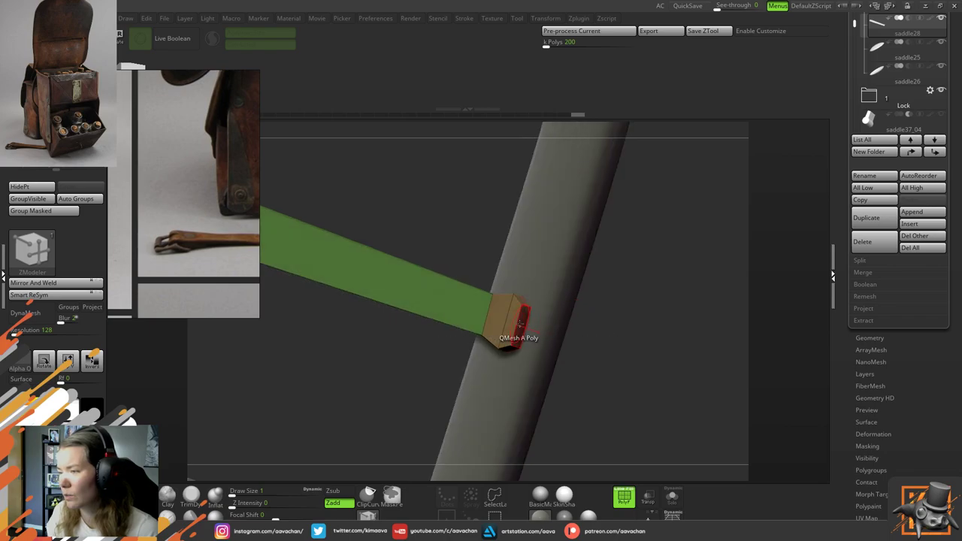
key("space")
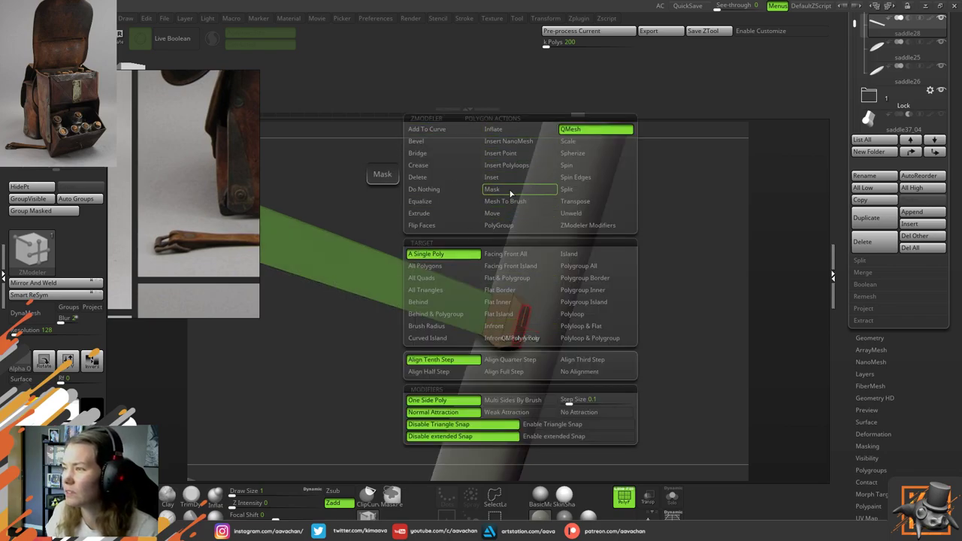
left_click(502, 213)
left_click(522, 323)
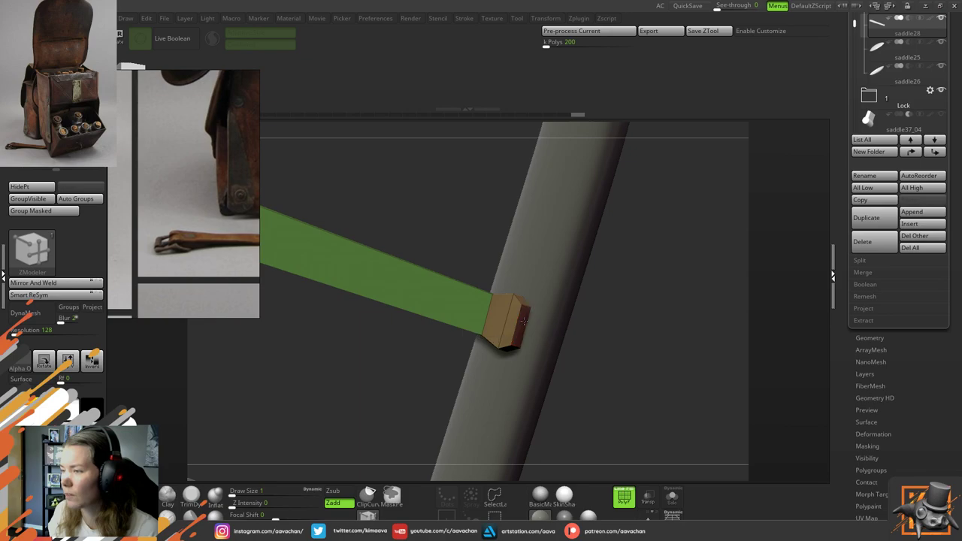
mouse_move(611, 333)
left_mouse_down()
mouse_move(626, 341)
mouse_move(519, 327)
left_mouse_up()
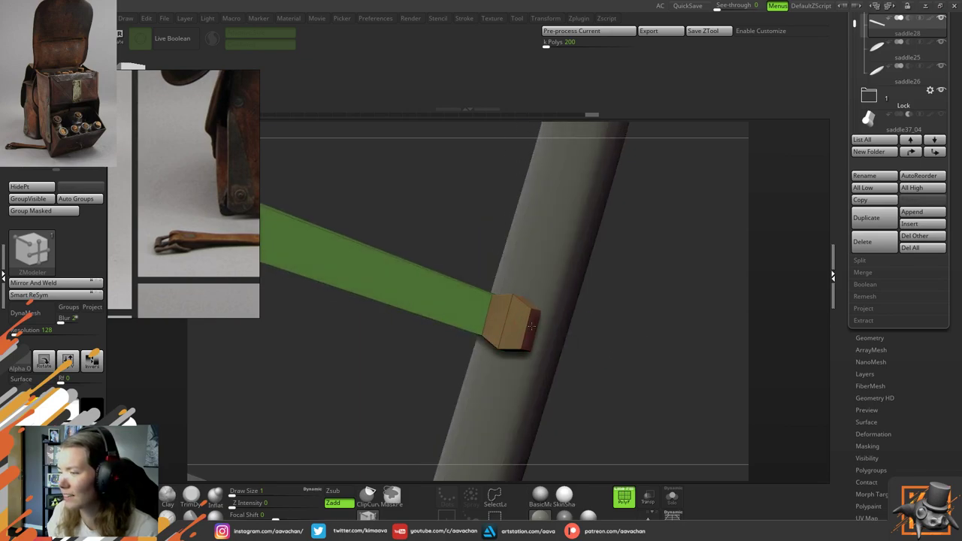
left_click_drag(602, 301, 613, 277, "alt")
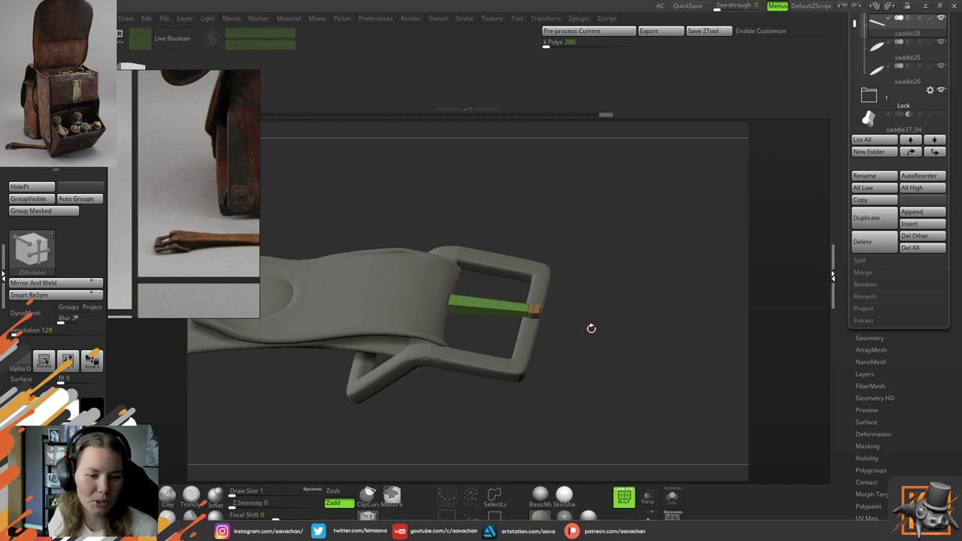
Turn off the polyframe and examine the reshaped prong tip against the buckle frame from several angles
right_click_drag(578, 299, 578, 321, "ctrl")
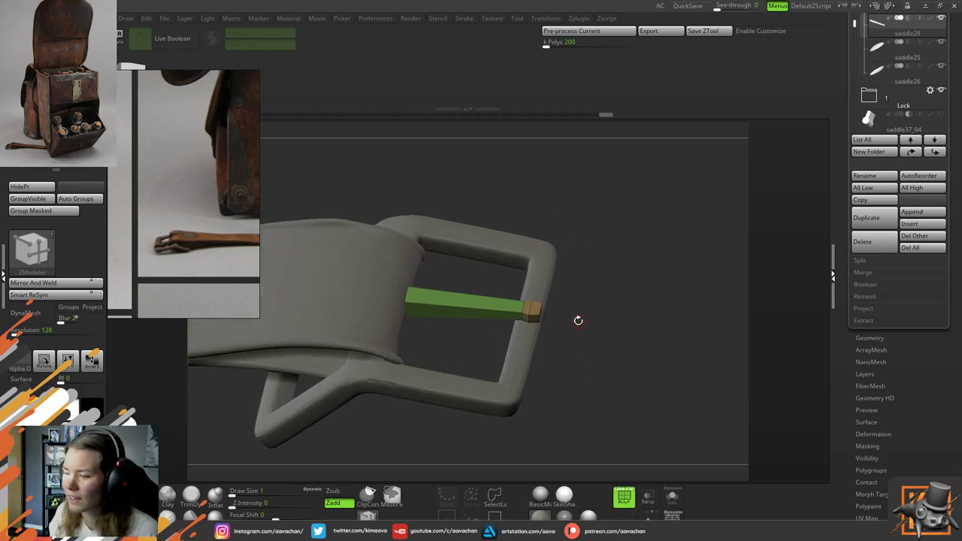
left_click(623, 498)
left_click(145, 497)
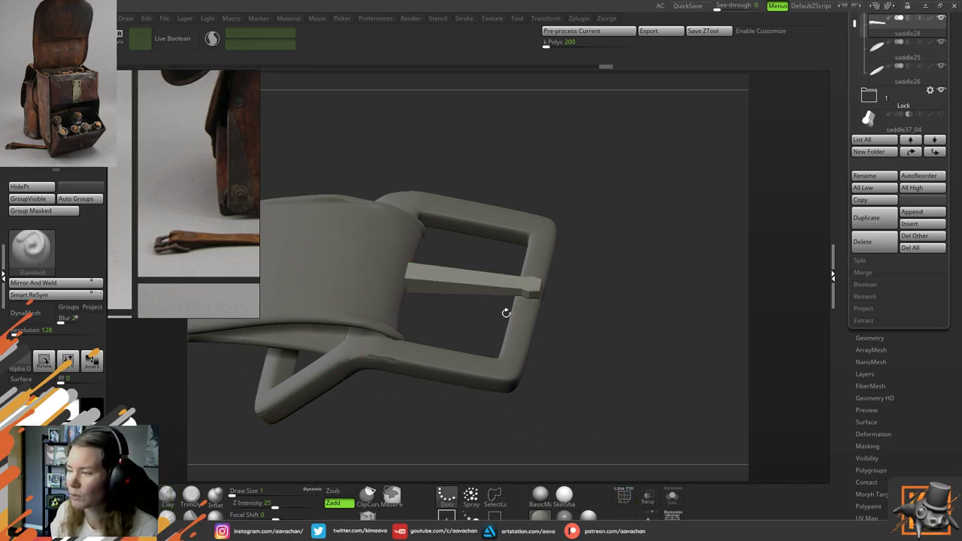
left_click_drag(607, 259, 604, 290)
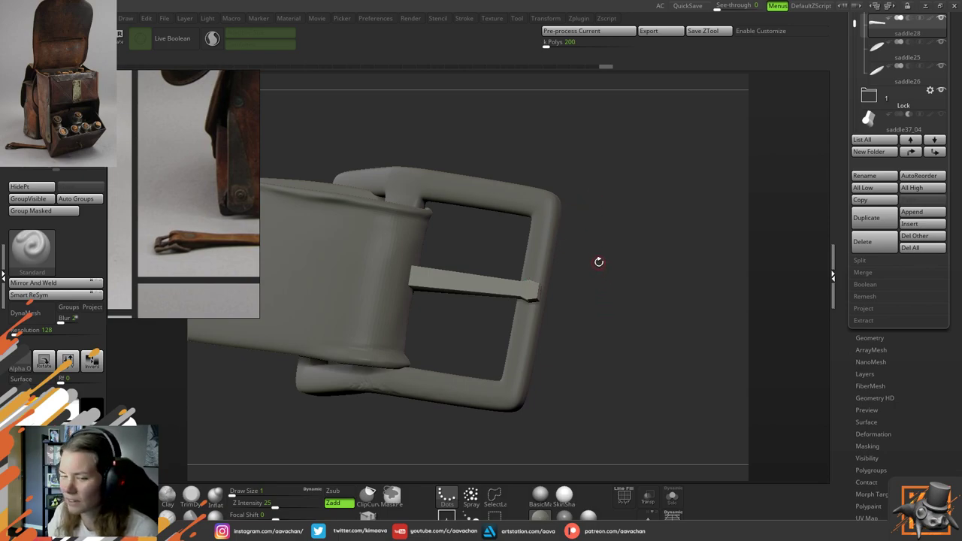
left_click_drag(633, 336, 612, 288)
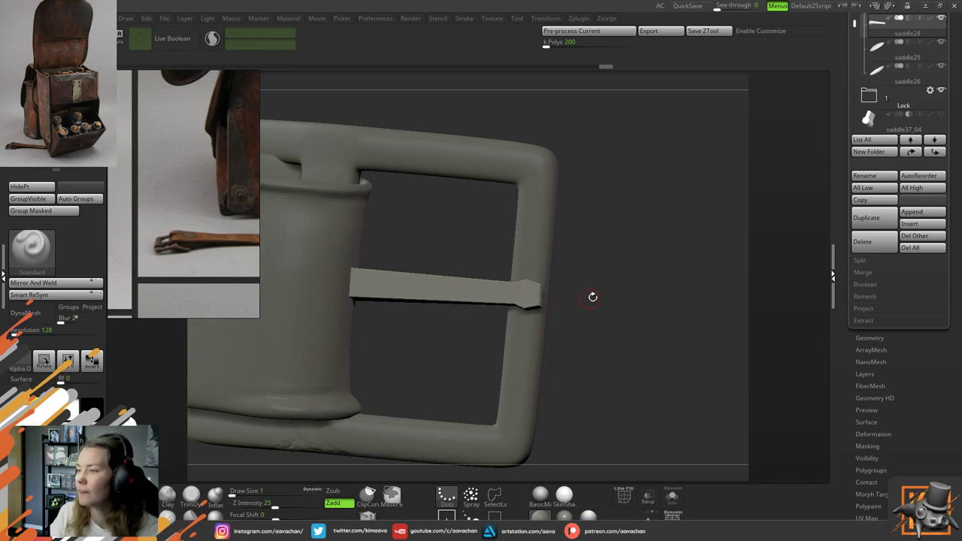
mouse_move(592, 297)
left_mouse_down()
mouse_move(538, 291)
mouse_move(593, 286)
mouse_move(580, 293)
left_mouse_up()
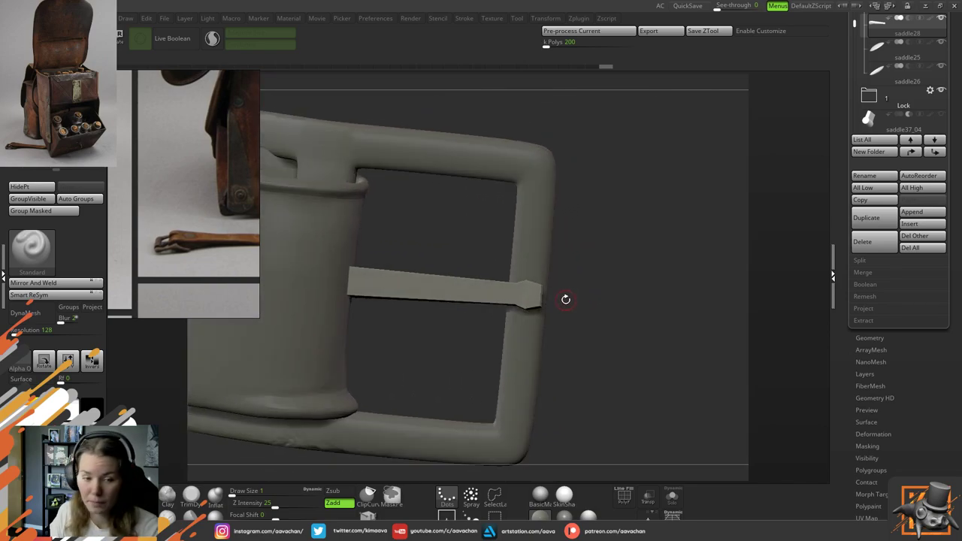
Switch to the Move brush, smooth the prong with subdivision, and turn on transparency to show it through the strap
left_click(190, 505)
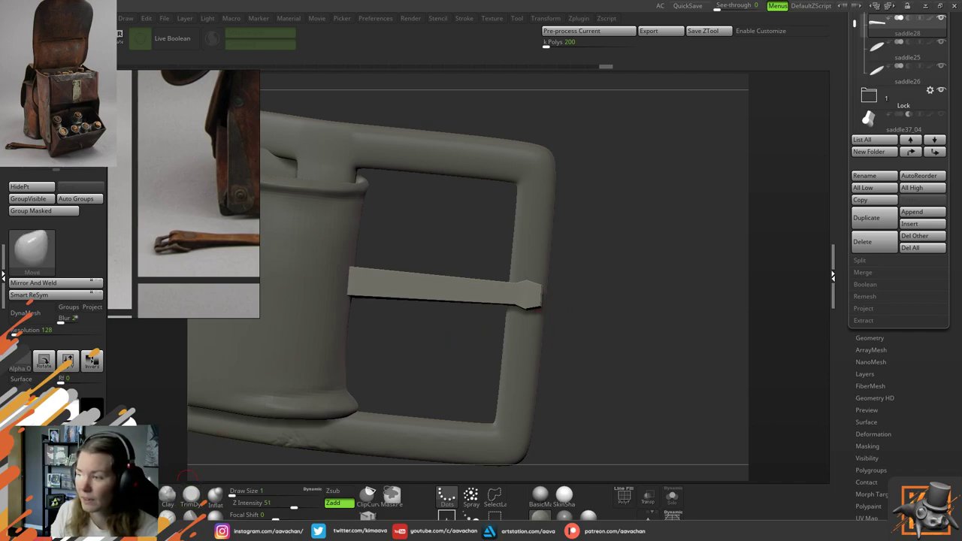
left_click_drag(438, 411, 423, 373)
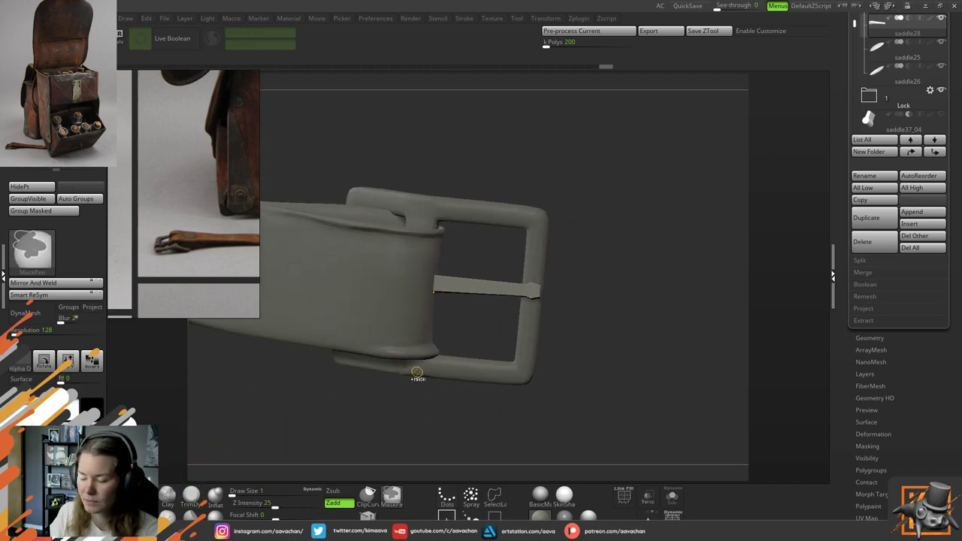
key("ctrl+d")
left_click_drag(560, 303, 606, 365)
left_click(648, 496)
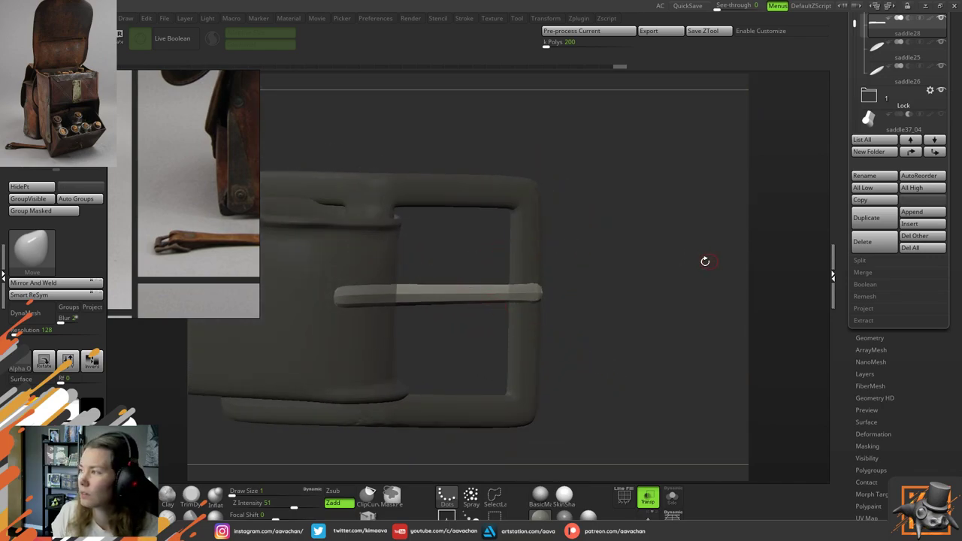
Hide the leather strap subtool, turn off transparency, and select the buckle frame to expose its center bar and the prong
left_click(384, 265, "alt")
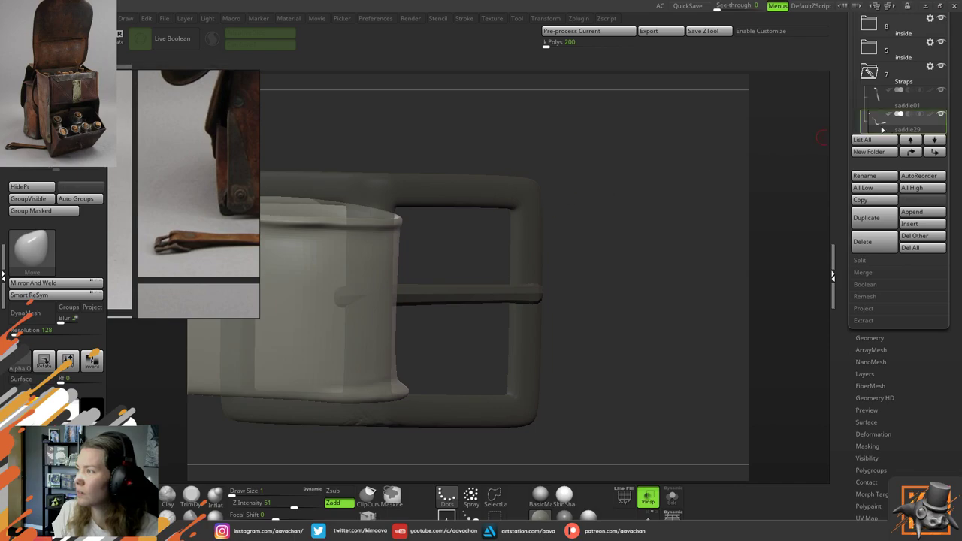
left_click(648, 498)
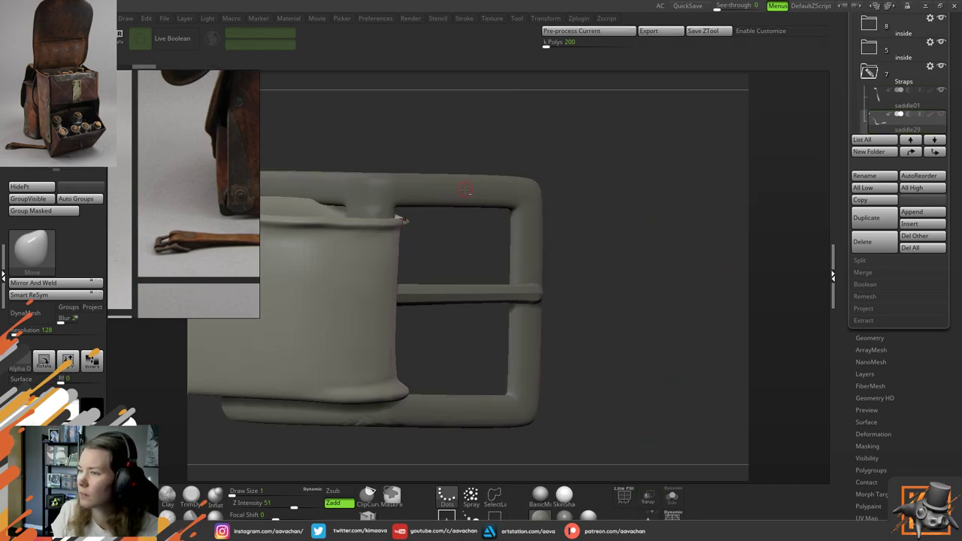
left_click(526, 200, "alt")
left_click_drag(588, 227, 483, 291)
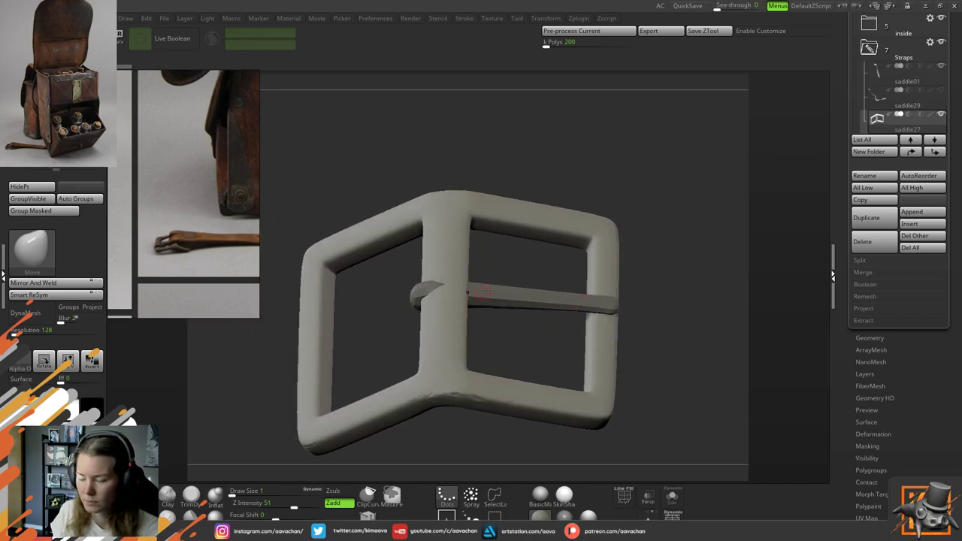
Select the prong and rotate it slightly with the gizmo so its thick end lies over the frame's center bar
key("ctrl+z")
key("w")
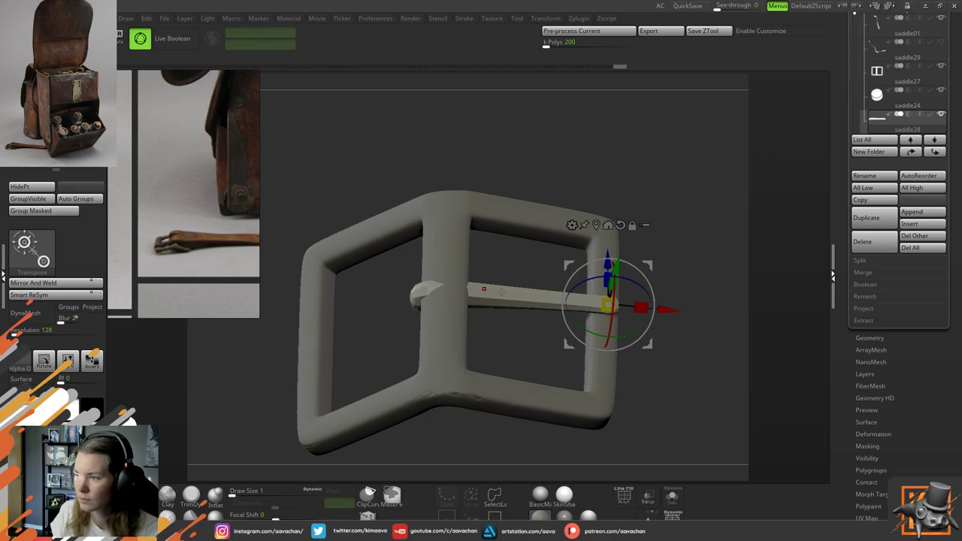
left_click_drag(637, 283, 639, 284)
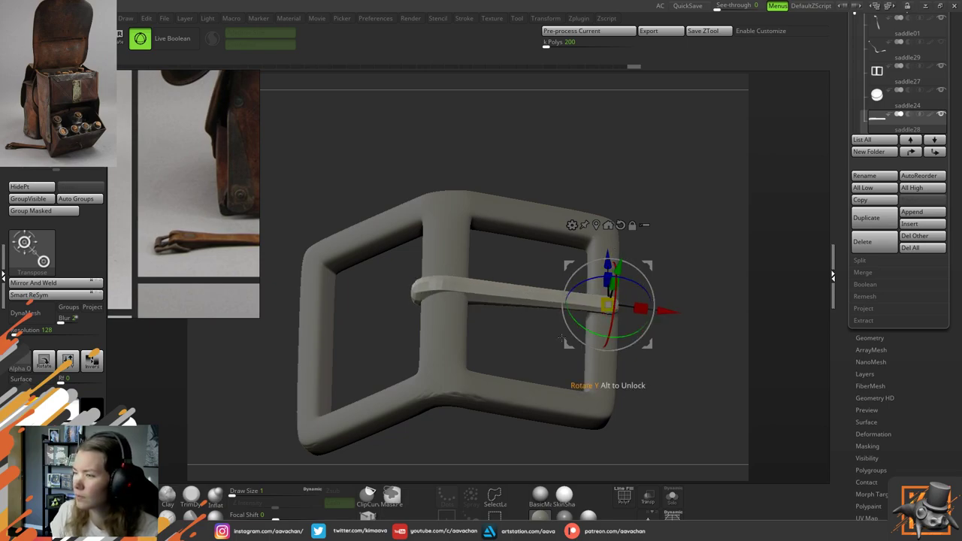
left_click_drag(532, 349, 517, 302)
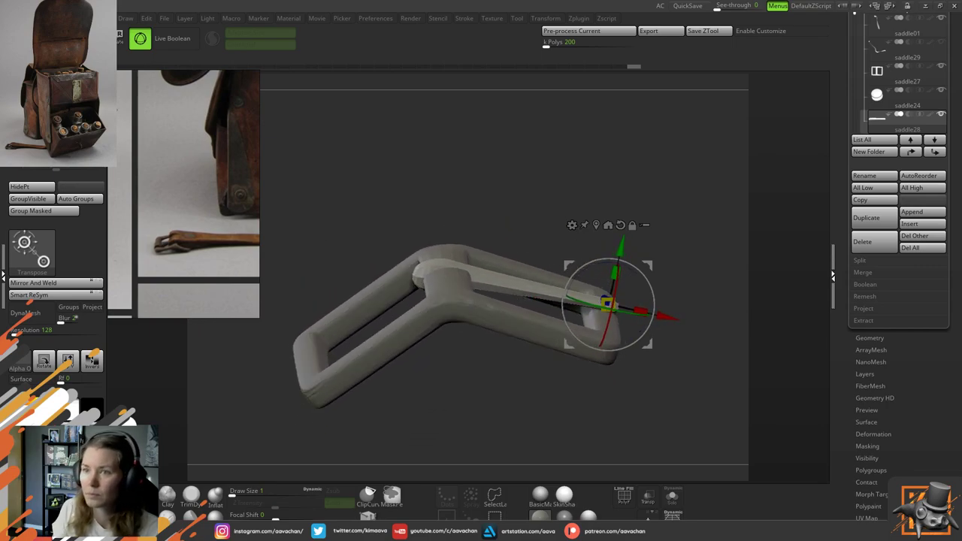
mouse_move(487, 217)
left_mouse_down()
mouse_move(494, 203)
mouse_move(496, 242)
mouse_move(485, 227)
mouse_move(511, 196)
mouse_move(520, 161)
left_mouse_up()
Return the prong to its unsmoothed low-poly form and isolate it with transparency and polyframe turned on
key("q")
key("shift+d")
key("ctrl+d")
key("ctrl+d")
key("ctrl+d")
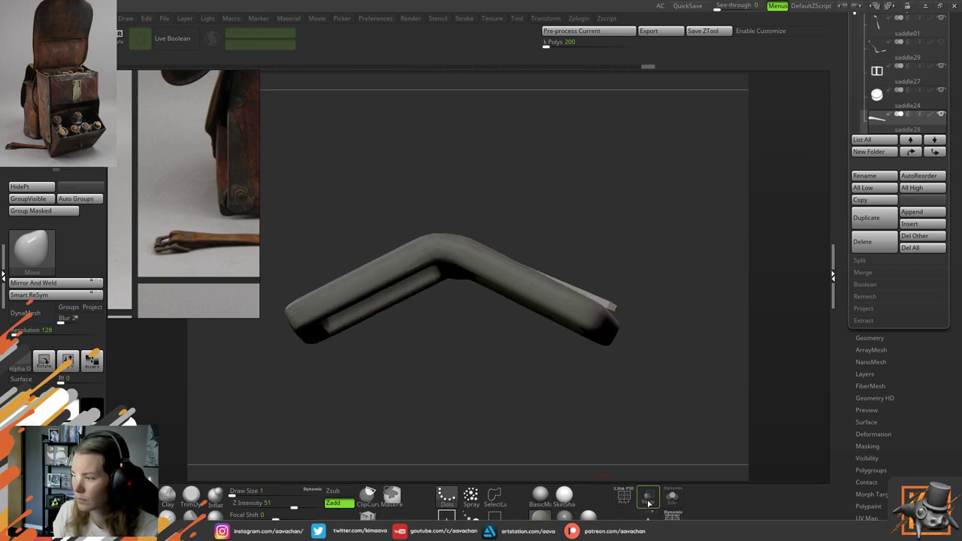
left_click(648, 499)
left_click(671, 497)
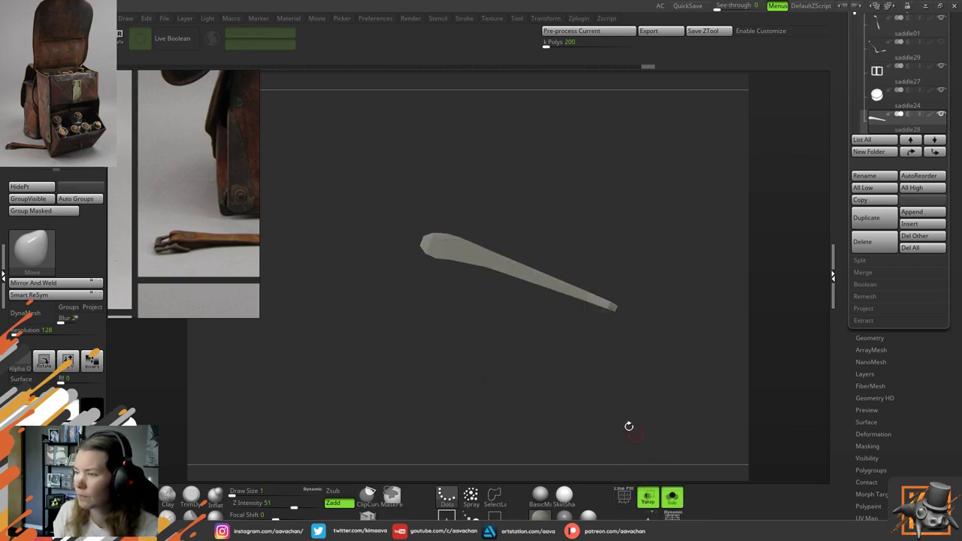
left_click(627, 499)
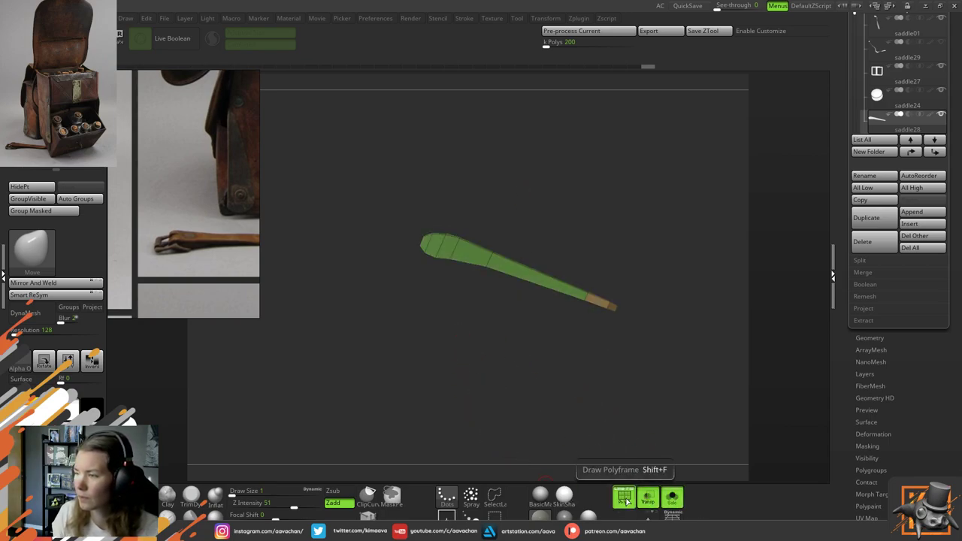
Mask the prong except for its thick end and center the transform gizmo on that unmasked end
left_click_drag(414, 298, 445, 317)
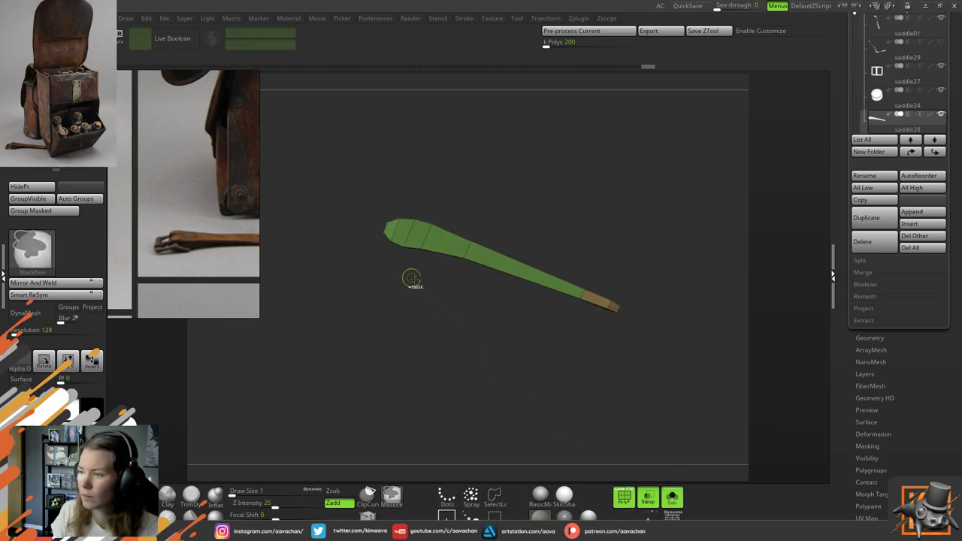
key("ctrl")
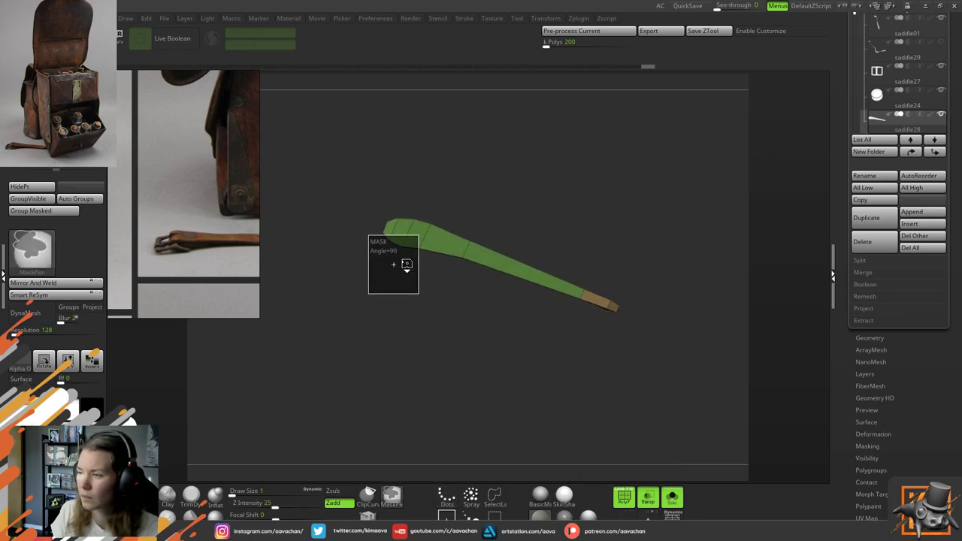
left_click(431, 289, "ctrl")
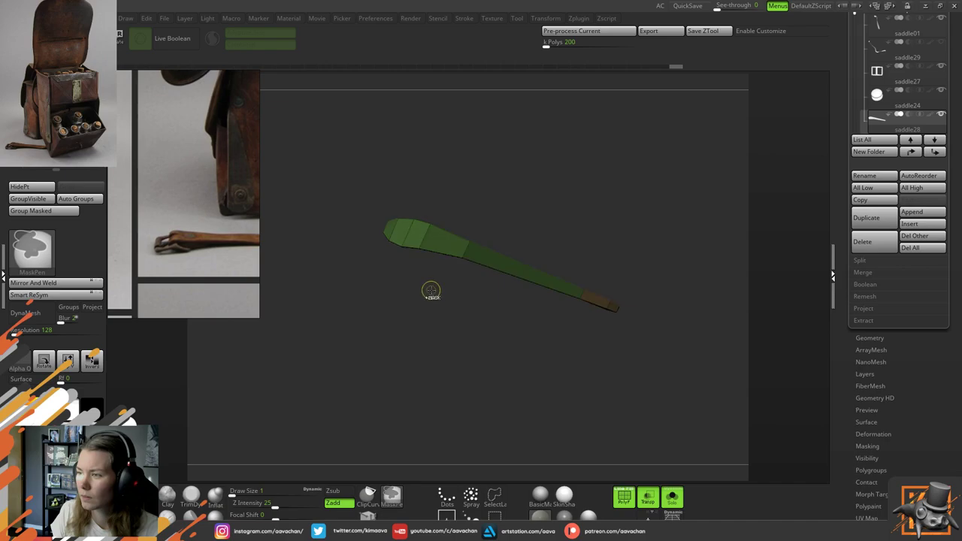
key("w")
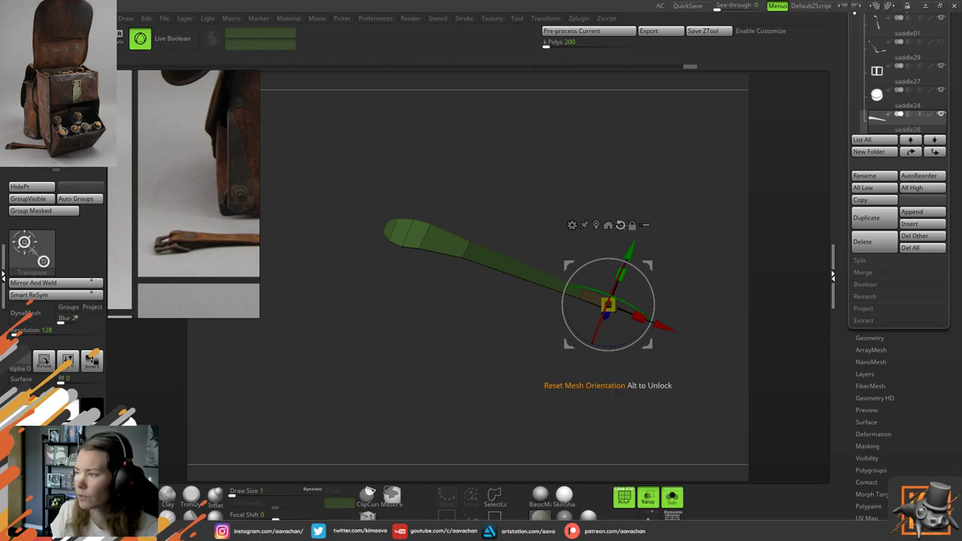
left_click(608, 225)
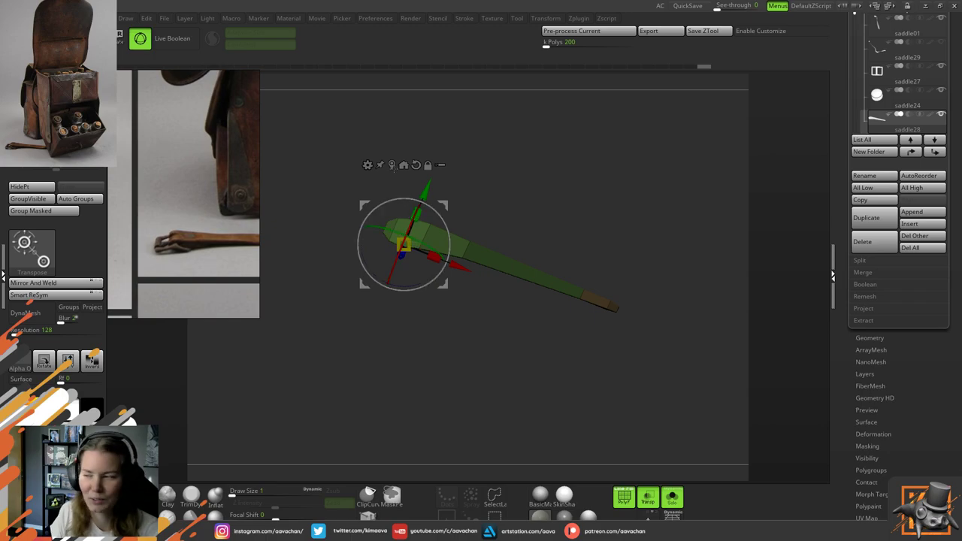
Pull the unmasked underside of the prong's thick end down and slightly toward the tip, with the frame shown and transparency off
left_click_drag(447, 205, 446, 213)
left_click(672, 500)
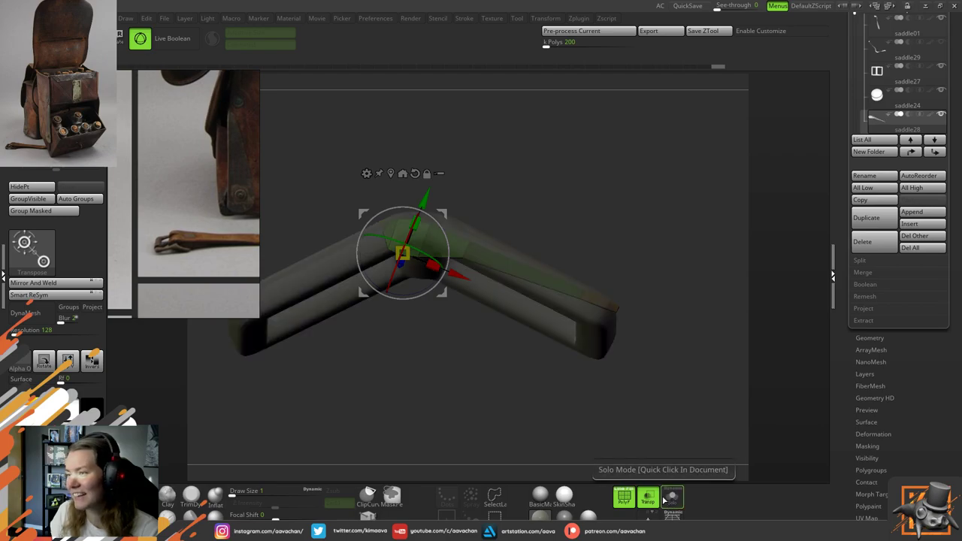
left_click(649, 503)
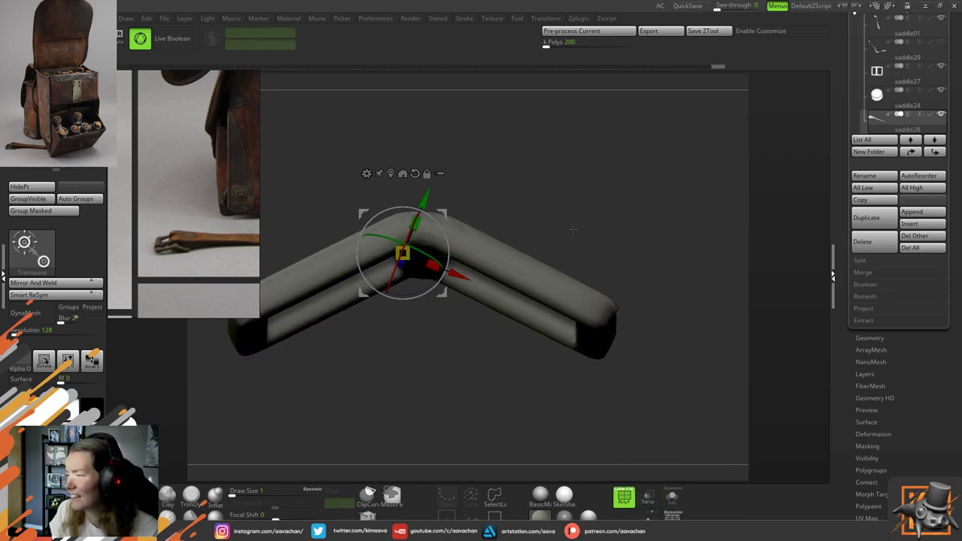
left_click_drag(571, 230, 495, 178)
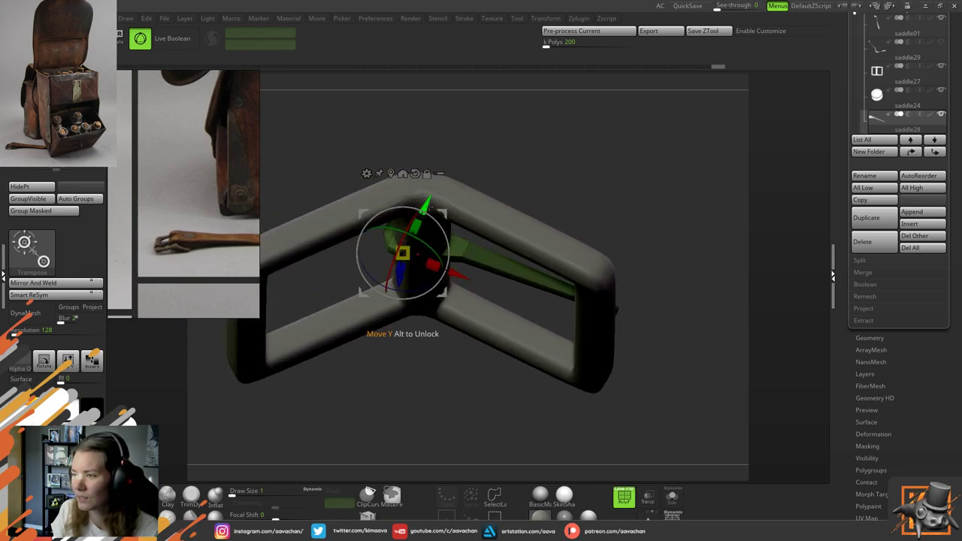
left_click_drag(425, 204, 424, 207)
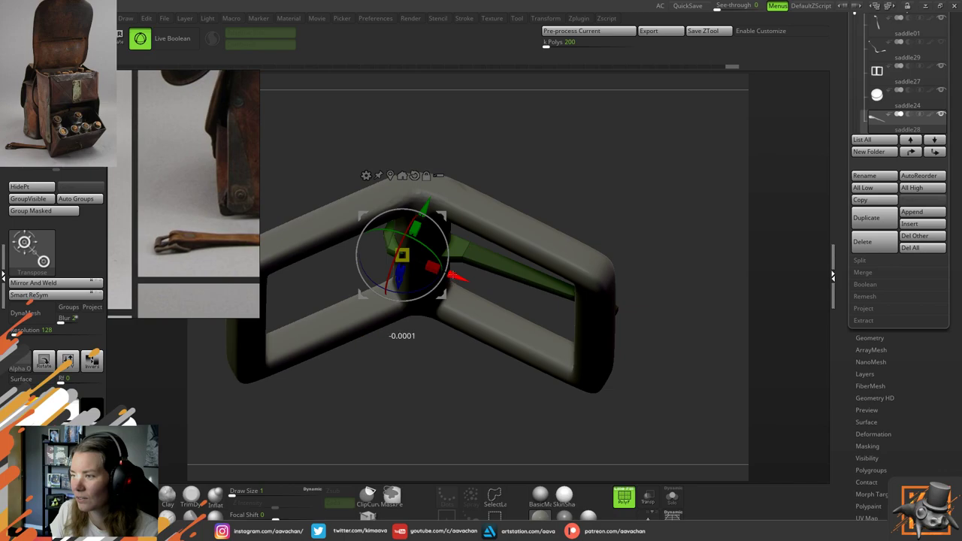
left_click_drag(453, 275, 464, 280)
left_click_drag(435, 211, 433, 215)
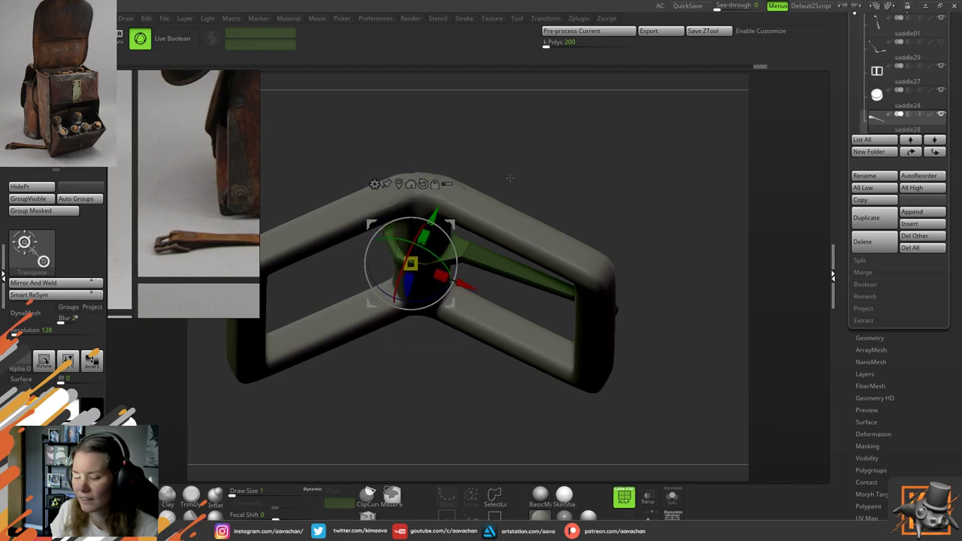
Isolate the prong, leave only the lower rear corner of its thick end unmasked, move that corner outward to round it, and clear the mask
key("q")
mouse_move(511, 172)
left_mouse_down()
mouse_move(541, 188)
mouse_move(530, 210)
left_mouse_up()
left_click(671, 496)
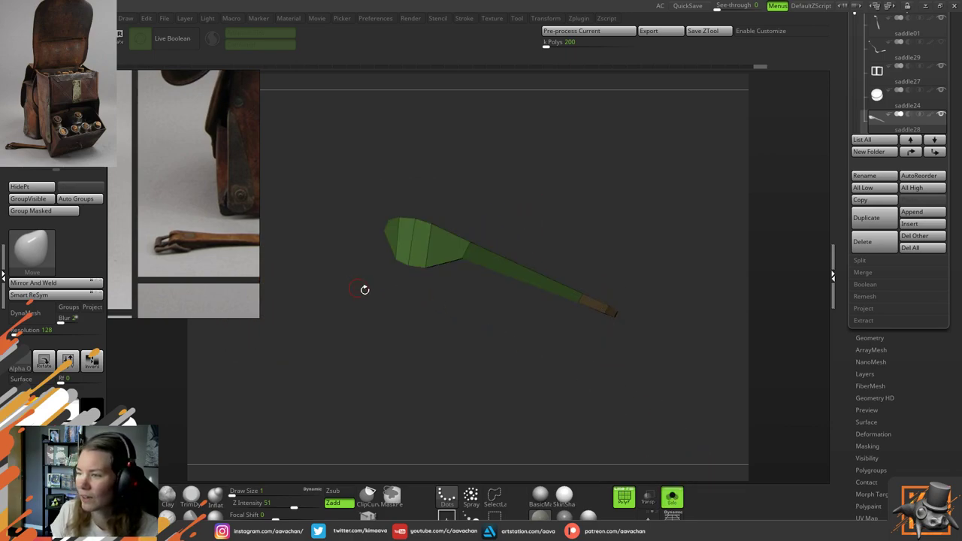
left_click_drag(402, 310, 403, 292, "ctrl")
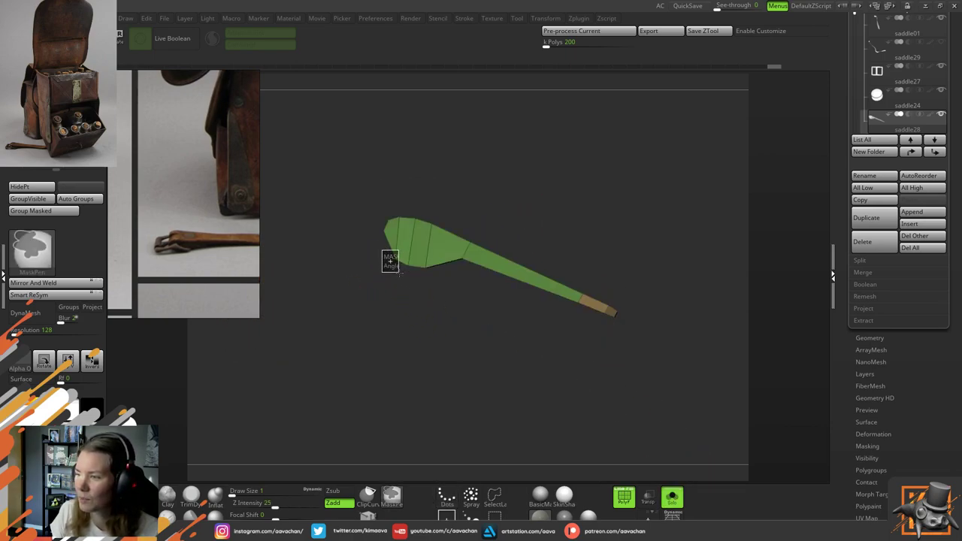
left_click(432, 296, "ctrl")
key("w")
left_click_drag(410, 263, 401, 255)
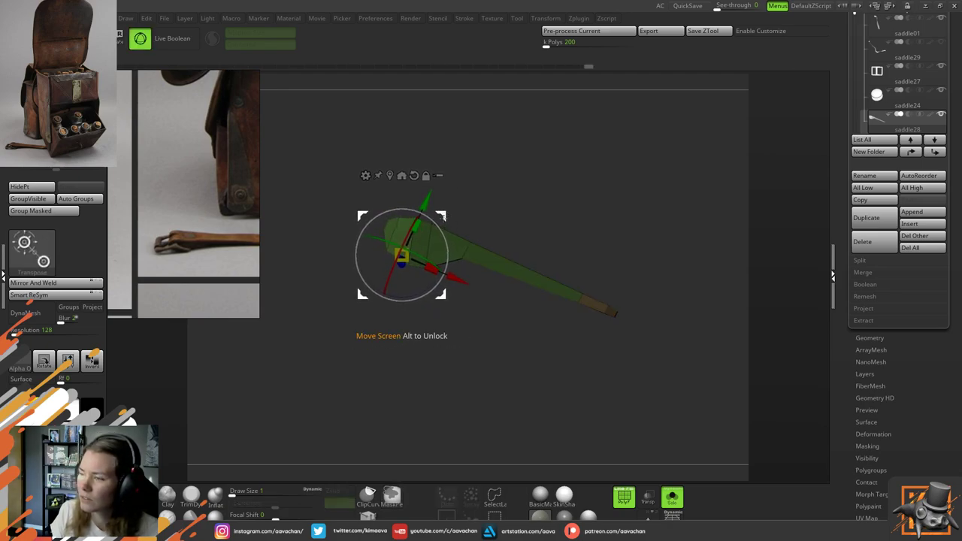
key("q")
left_click(537, 218, "ctrl")
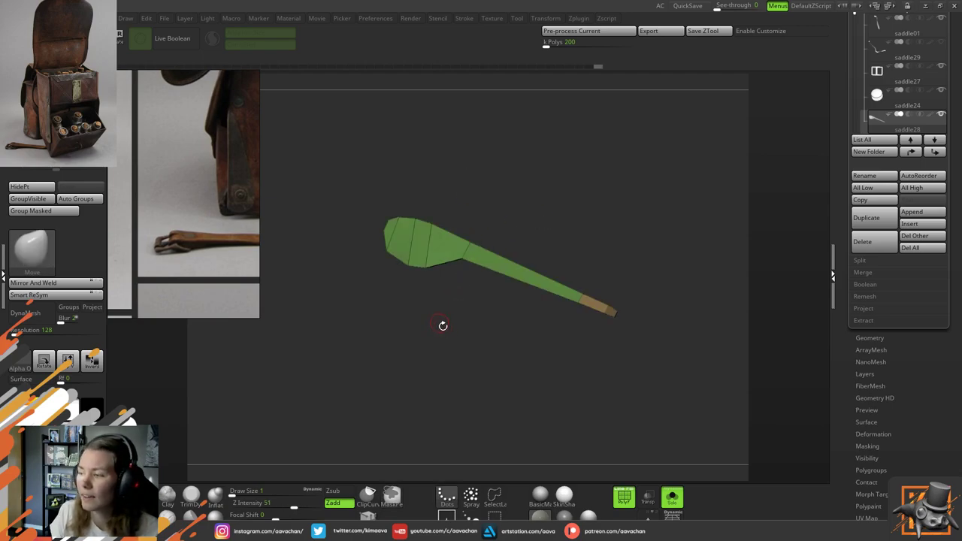
Unmask only the thick end's bottom middle edge, center the gizmo there with its orientation reset, and shift the edge slightly toward the tip
left_click(673, 496)
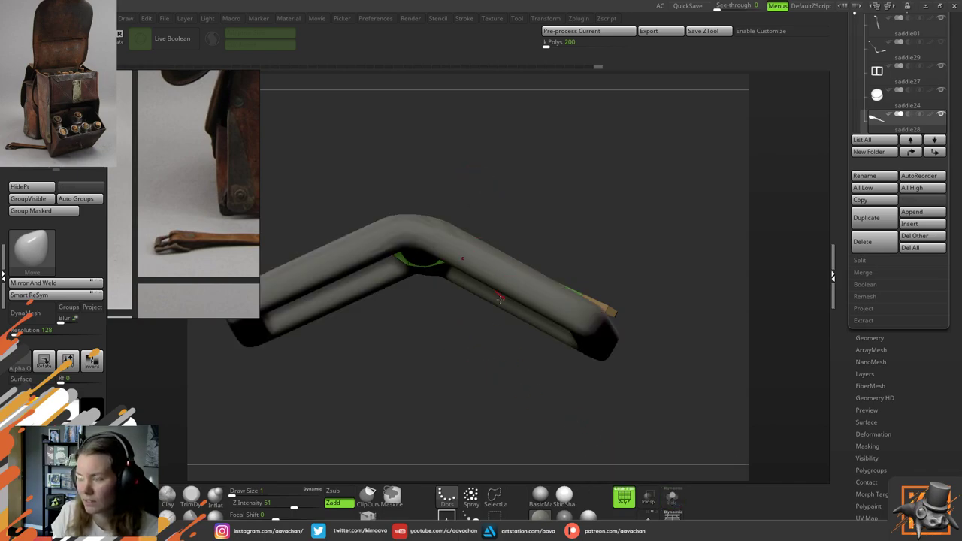
left_click(672, 496)
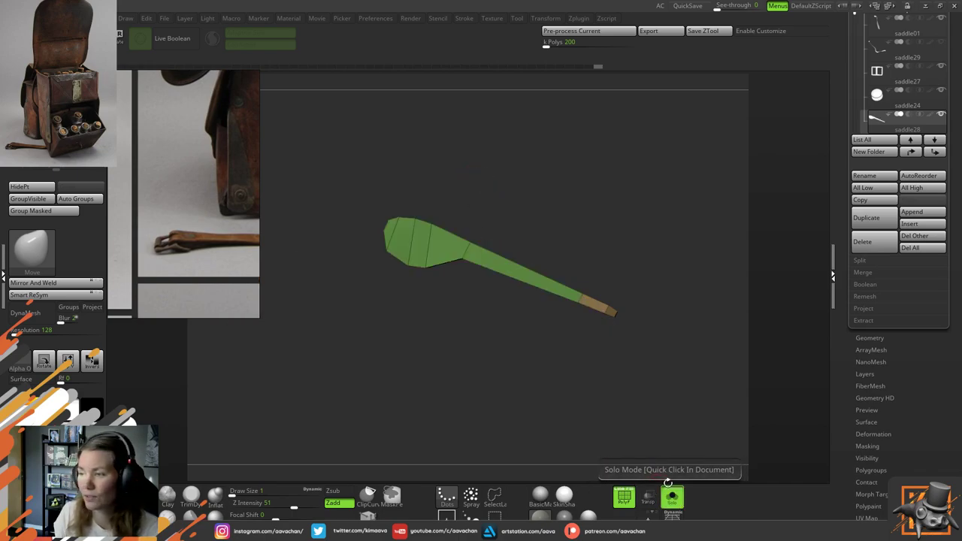
left_click_drag(389, 272, 386, 249, "ctrl")
left_click(431, 303, "ctrl")
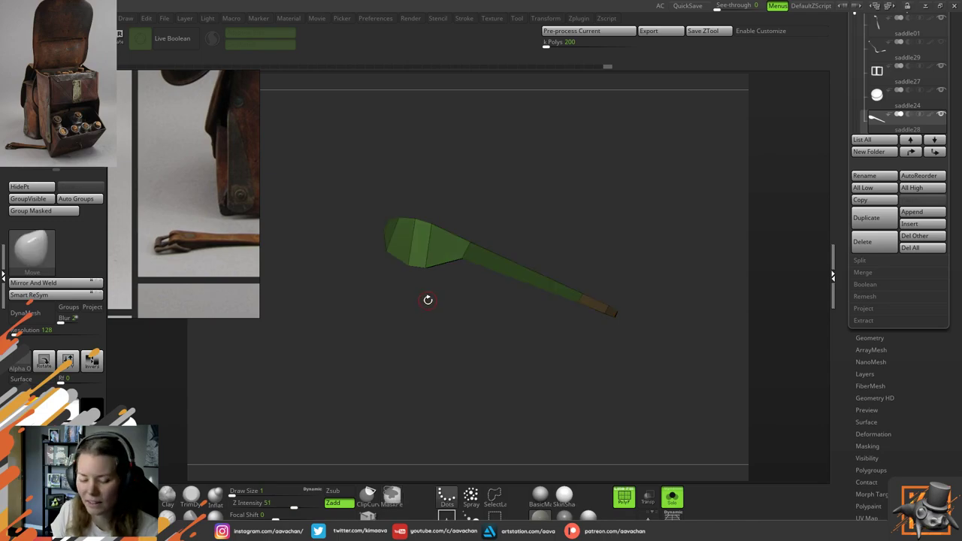
key("w")
left_click(401, 175)
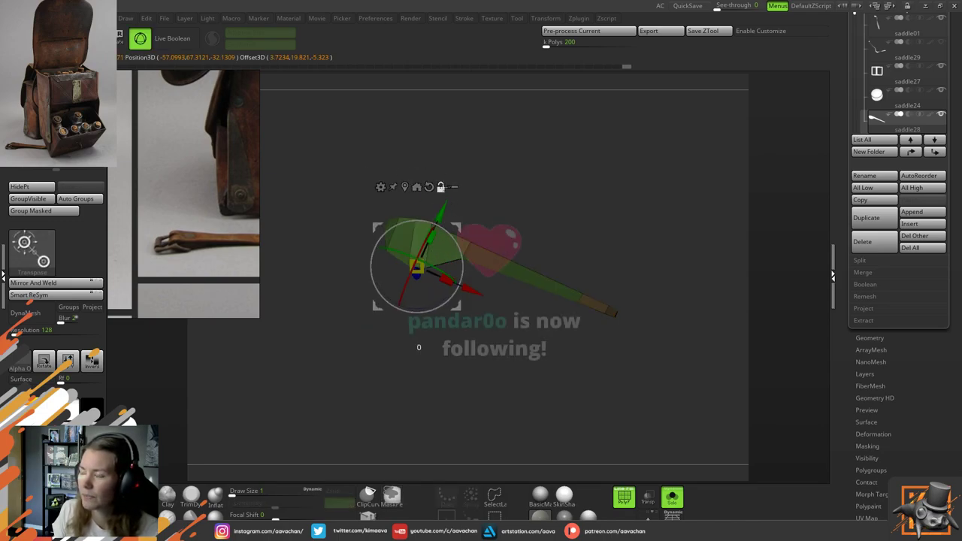
left_click(429, 187)
left_click(441, 187)
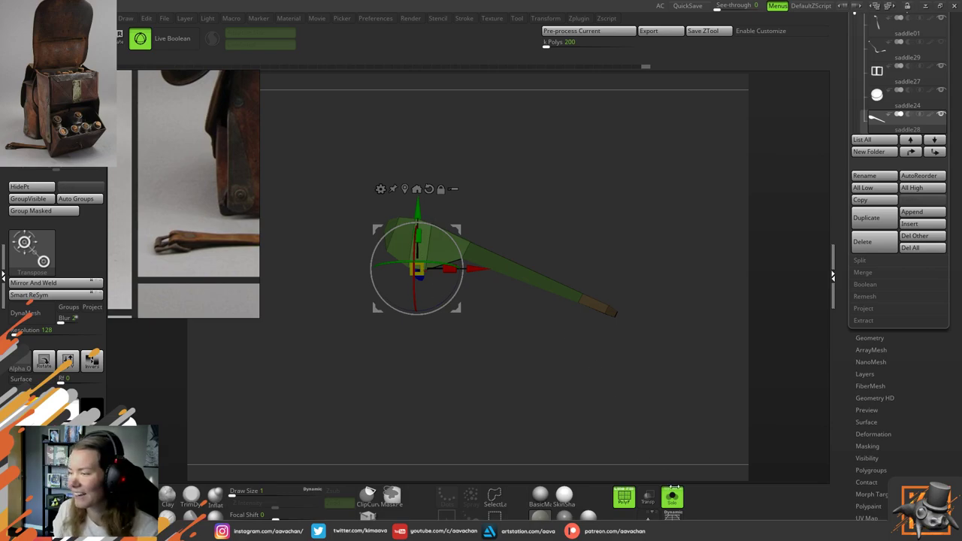
left_click(673, 498)
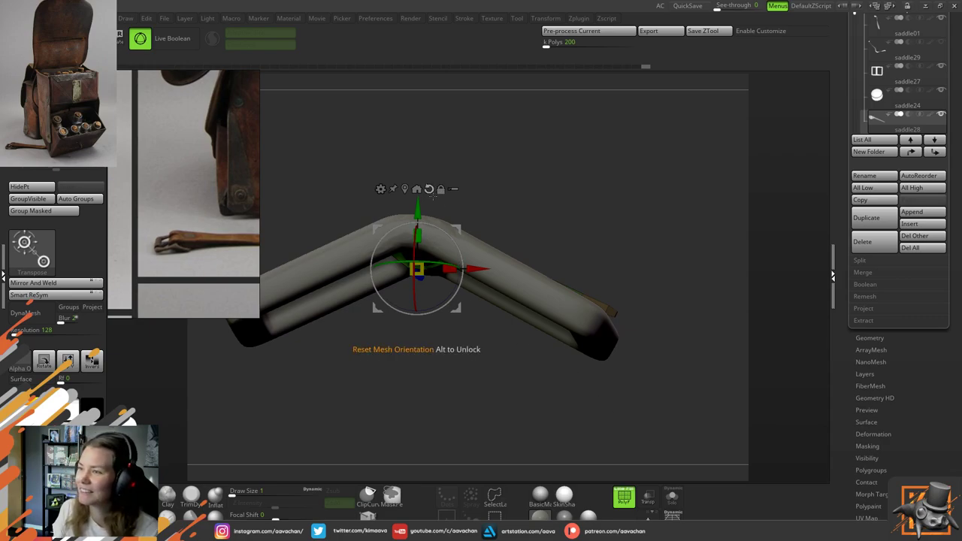
left_click_drag(449, 268, 461, 267)
key("q")
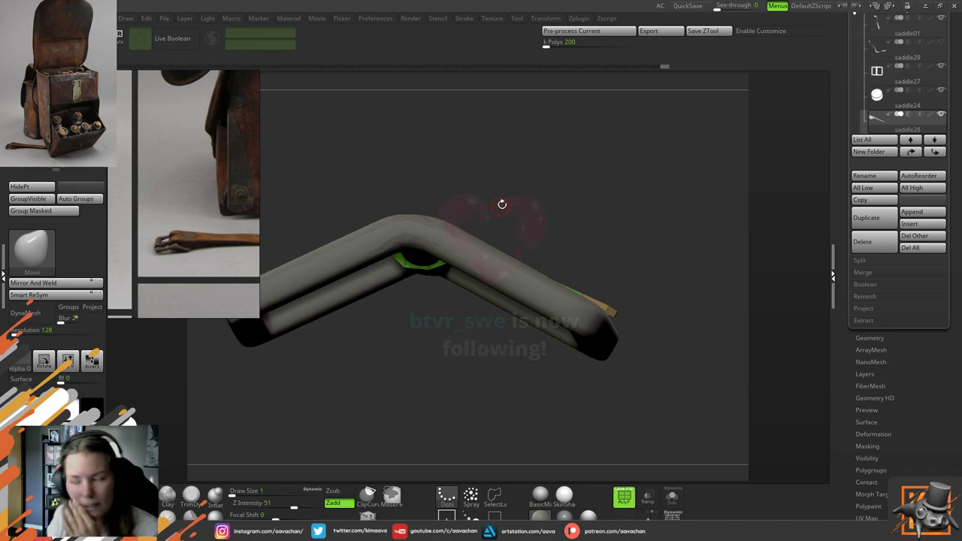
Isolate the prong again and try to raise the middle edges of its thick end with everything else masked
left_click_drag(507, 194, 536, 201)
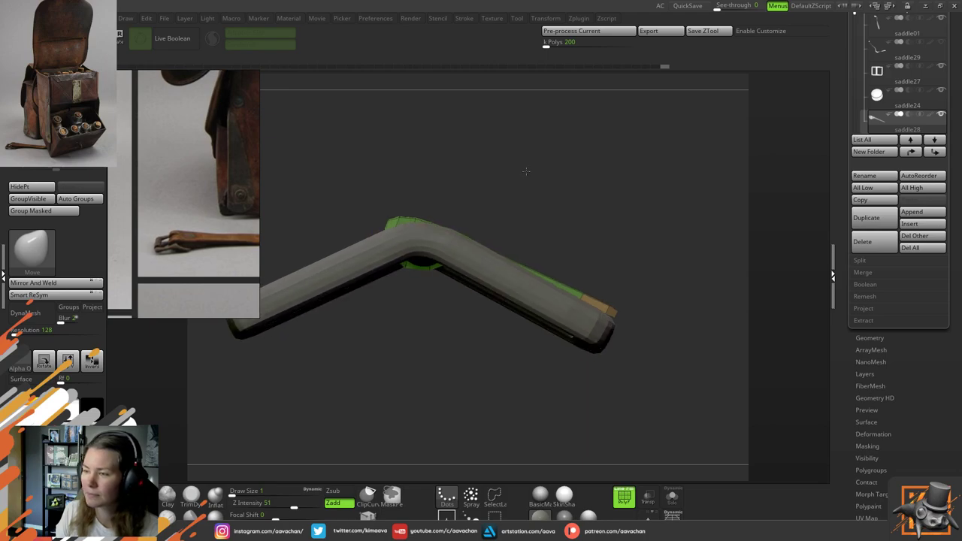
left_click(673, 498)
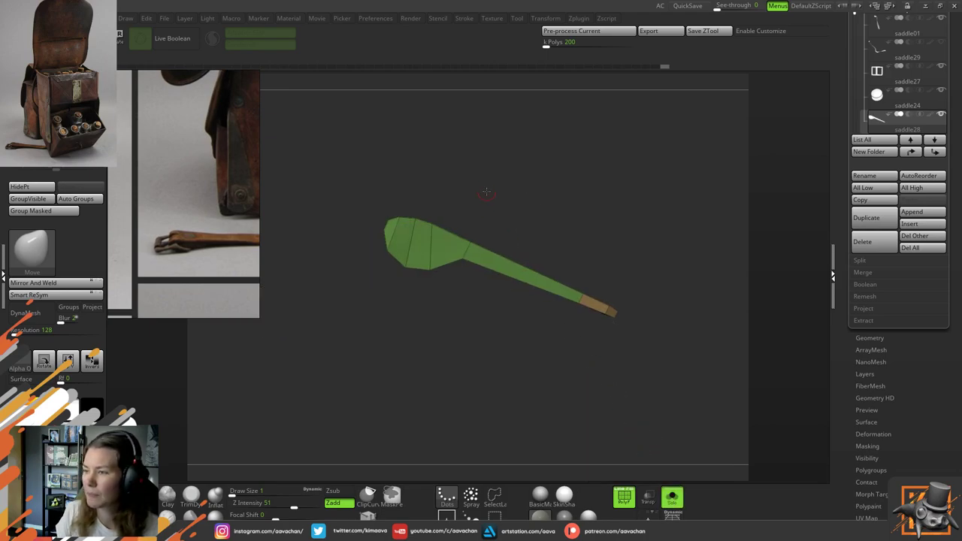
mouse_move(453, 186)
left_mouse_down("ctrl")
mouse_move(431, 205)
mouse_move(401, 277)
left_mouse_up("ctrl")
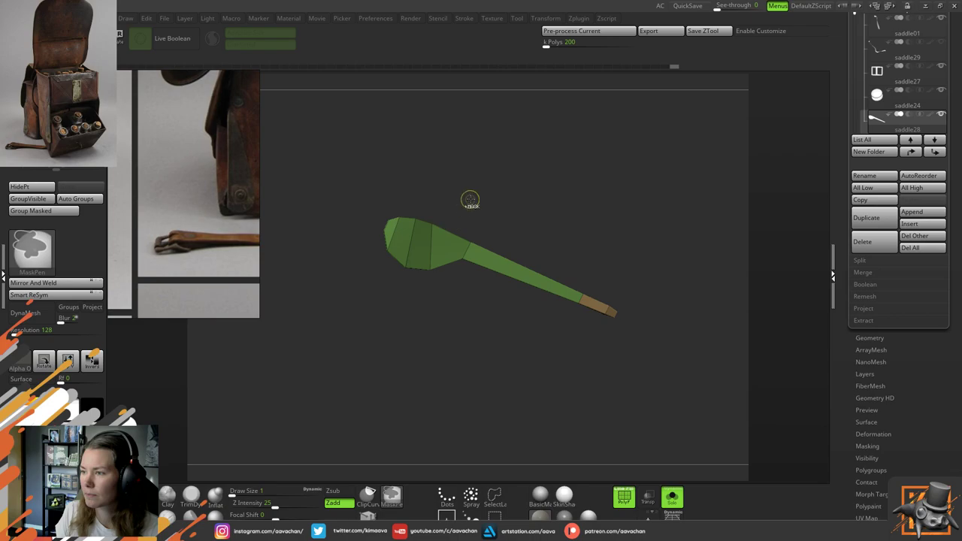
left_click(471, 198, "ctrl")
key("w")
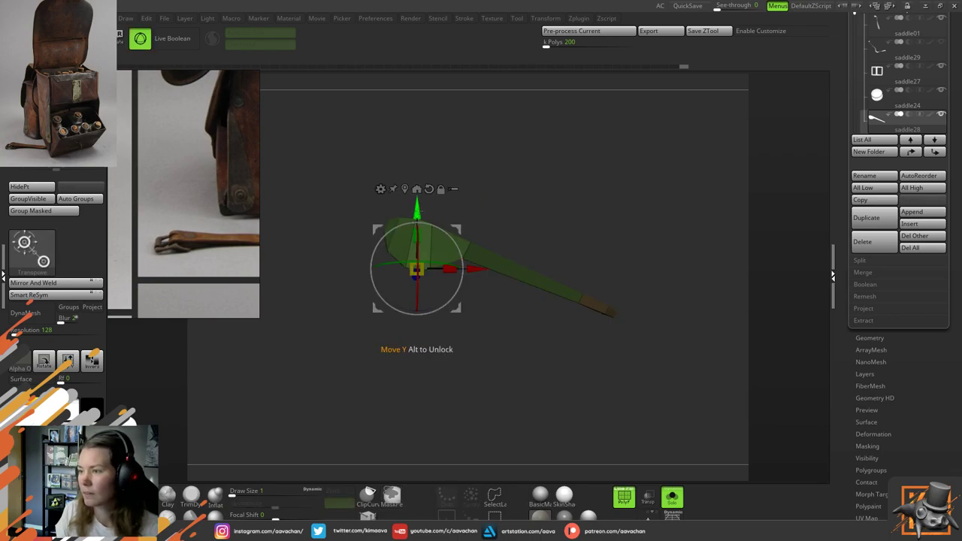
left_click_drag(421, 211, 421, 207)
left_click(461, 185)
left_click_drag(468, 157, 440, 178, "ctrl")
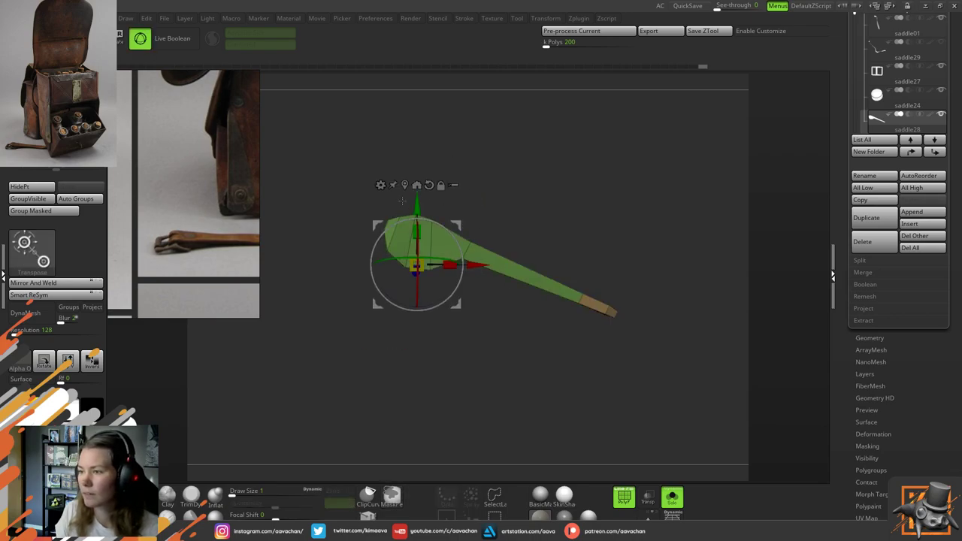
key("ctrl+z")
key("ctrl+z")
key("ctrl+z")
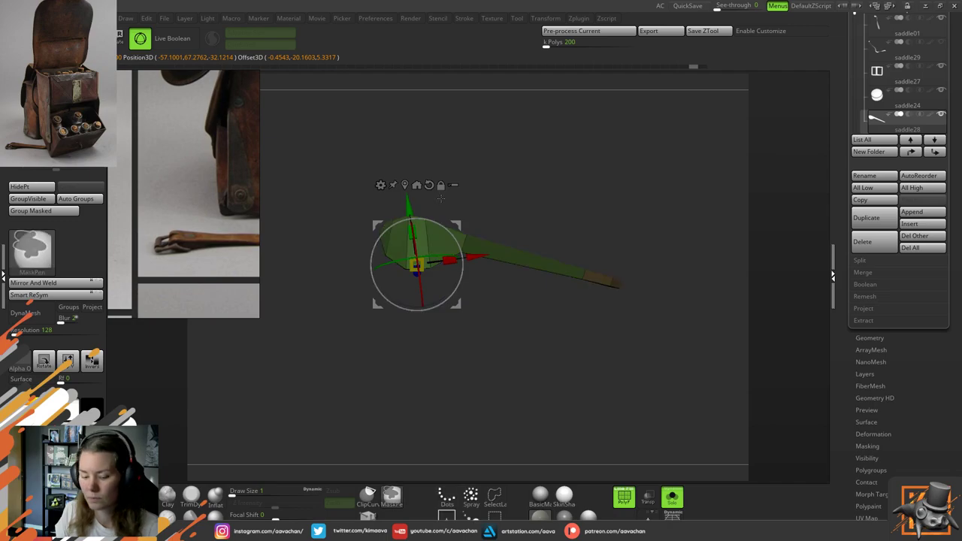
Show the frame and leather strap around the prong again, turn off polyframe, and clear the prong's mask
left_click(672, 496)
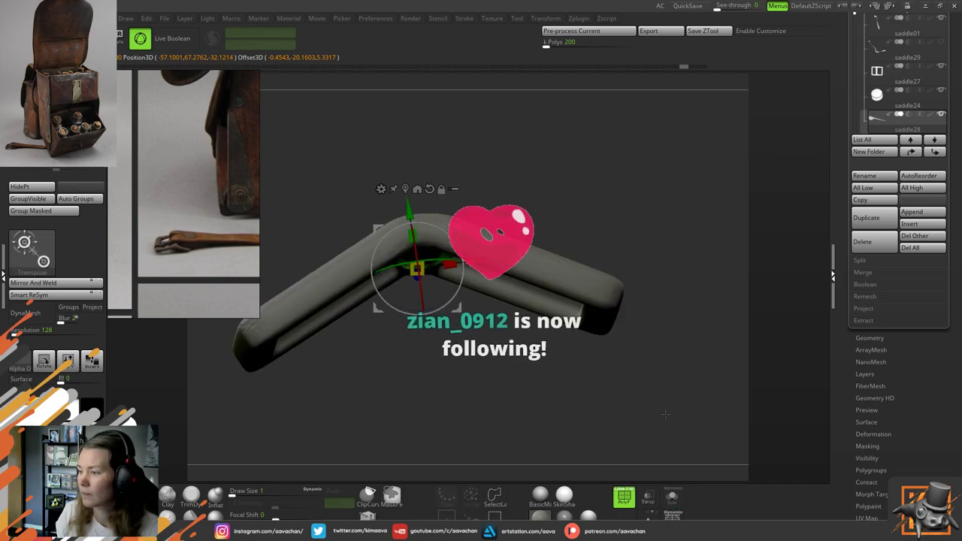
right_click_drag(659, 376, 563, 238, "ctrl")
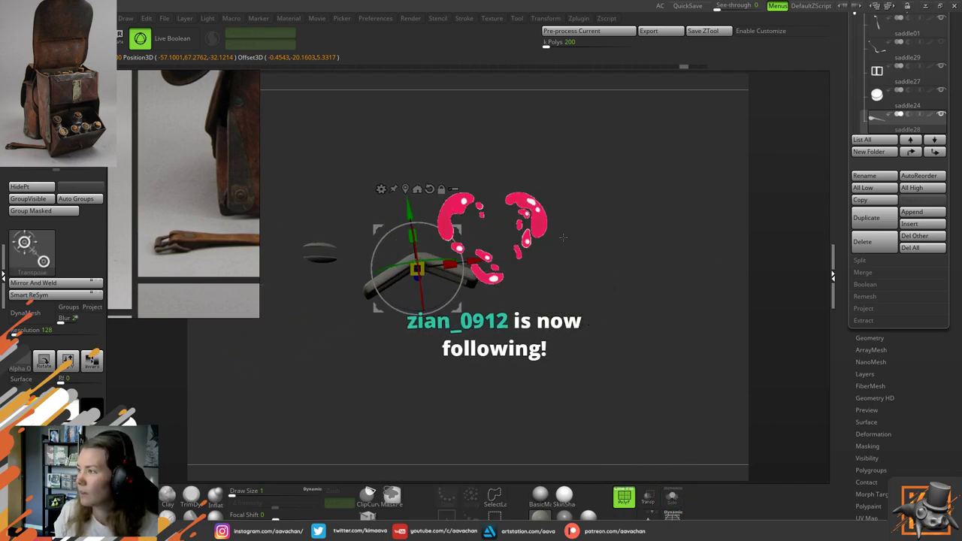
left_click(942, 42)
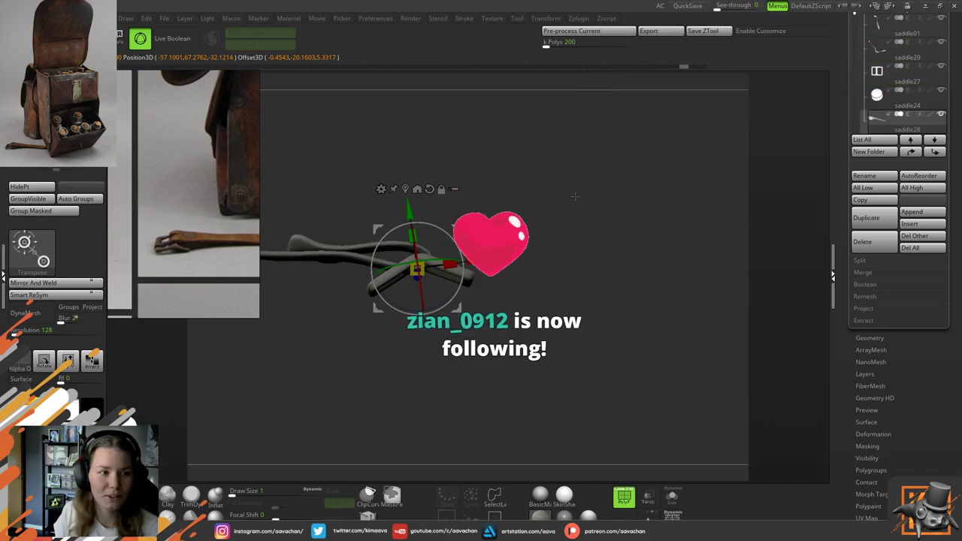
right_click_drag(574, 196, 569, 247)
key("q")
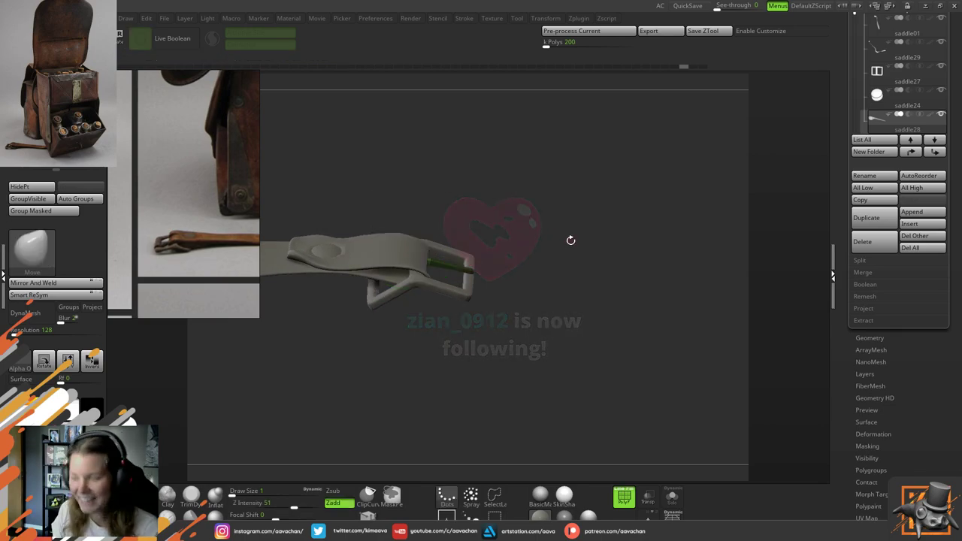
left_click_drag(563, 204, 579, 291)
left_click(627, 500)
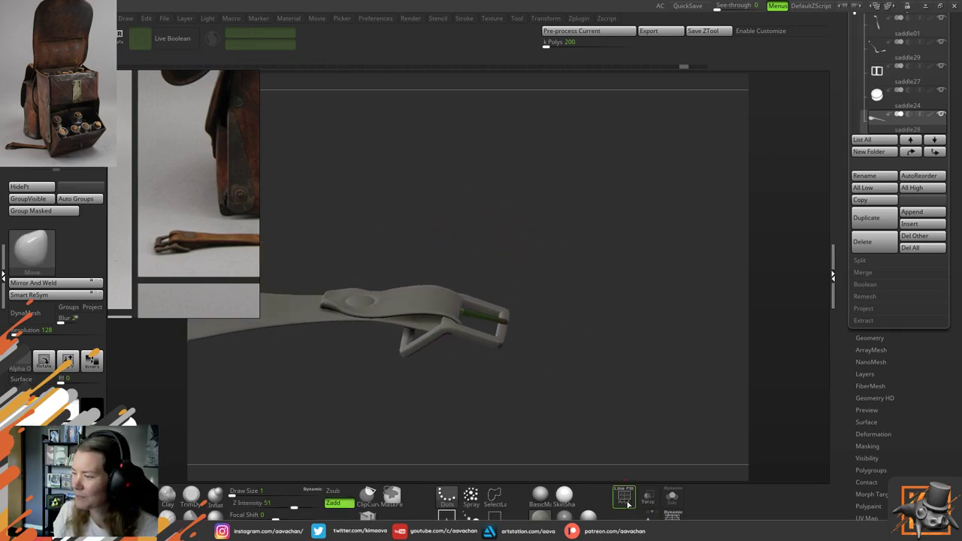
right_click_drag(559, 338, 619, 299, "ctrl")
left_click_drag(629, 301, 688, 365, "ctrl")
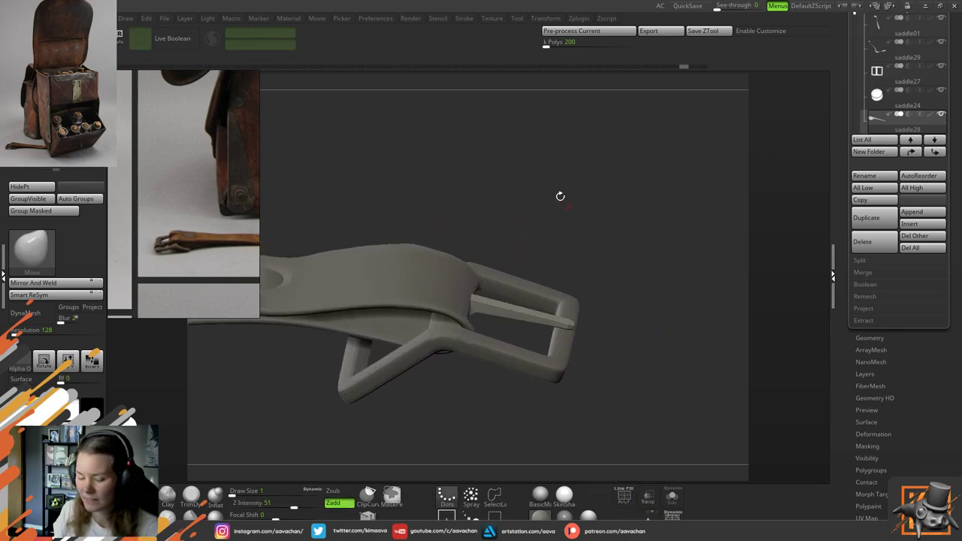
Examine from several angles how the prong sits on the buckle frame and emerges from under the leather strap
key("w")
mouse_move(575, 248)
left_mouse_down()
mouse_move(576, 300)
mouse_move(554, 318)
mouse_move(629, 272)
mouse_move(634, 285)
left_mouse_up()
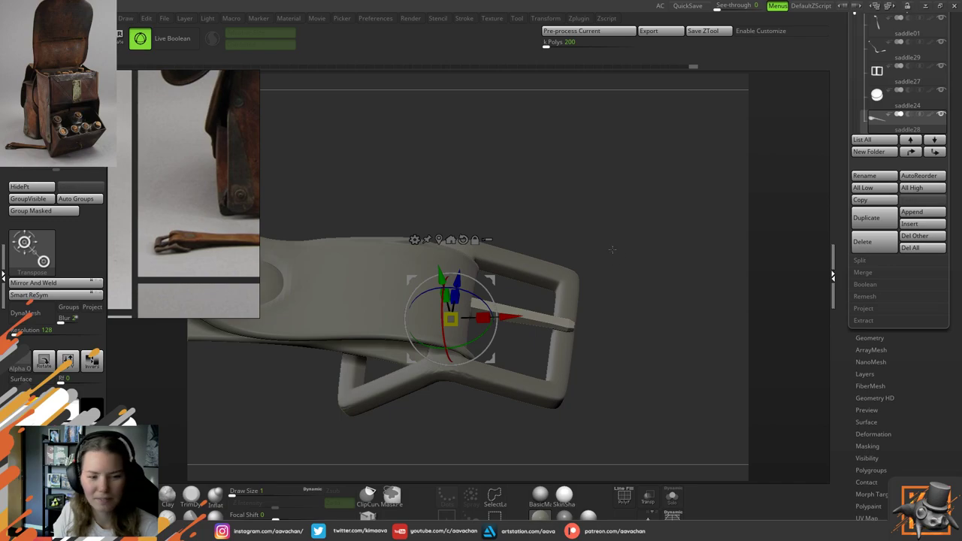
left_click_drag(612, 249, 469, 197)
key("q")
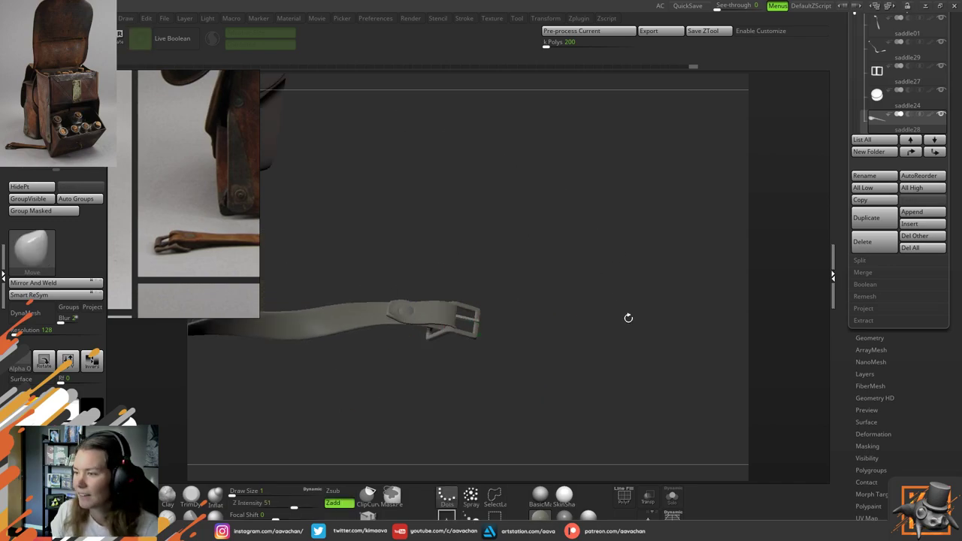
mouse_move(604, 342)
left_mouse_down()
mouse_move(586, 347)
mouse_move(575, 326)
mouse_move(586, 369)
mouse_move(535, 399)
mouse_move(579, 368)
mouse_move(545, 383)
mouse_move(560, 344)
mouse_move(556, 318)
mouse_move(573, 384)
mouse_move(593, 366)
mouse_move(579, 365)
mouse_move(608, 368)
left_mouse_up()
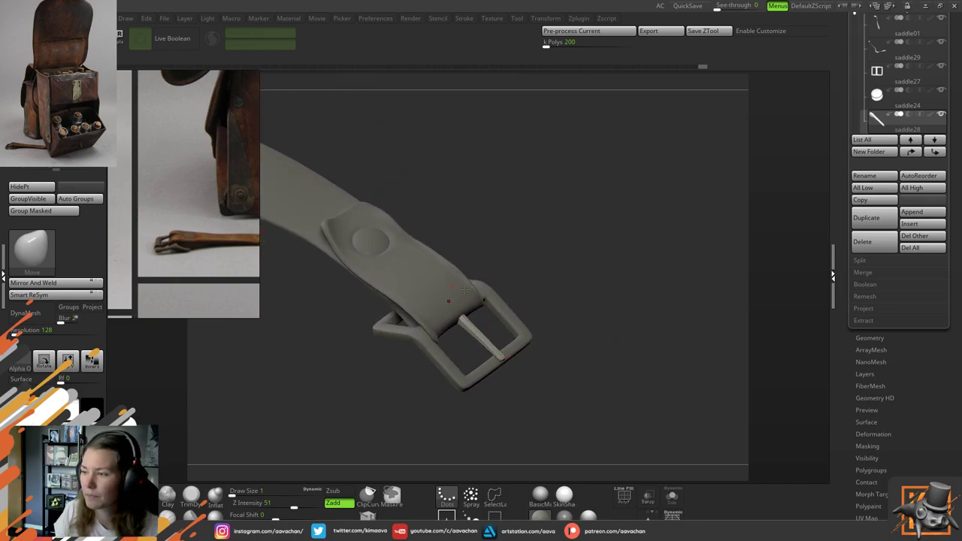
left_click_drag(463, 289, 350, 218)
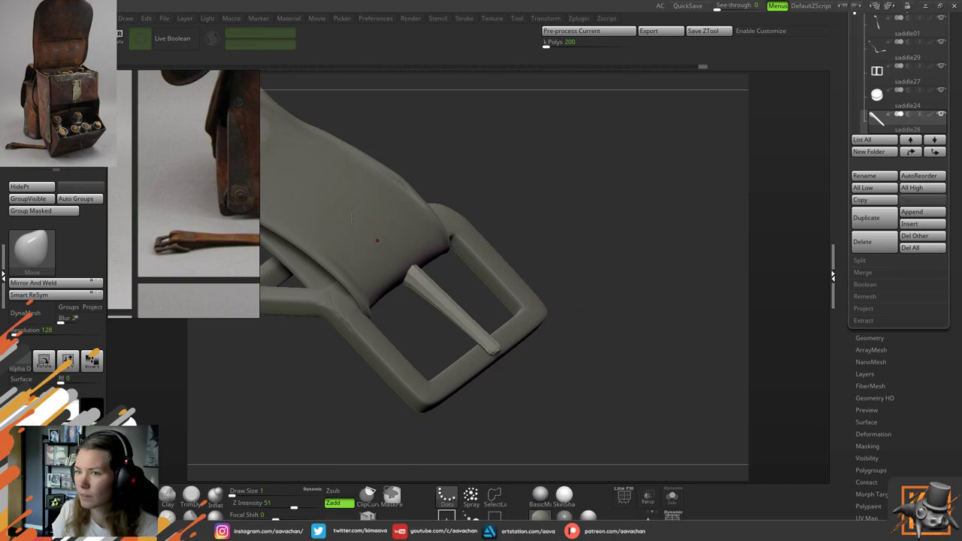
Swell the prong's tip where it rests on the frame using the Inflat brush at draw size 5, and smooth it
key("ctrl")
left_click_drag(617, 326, 583, 338)
key("space")
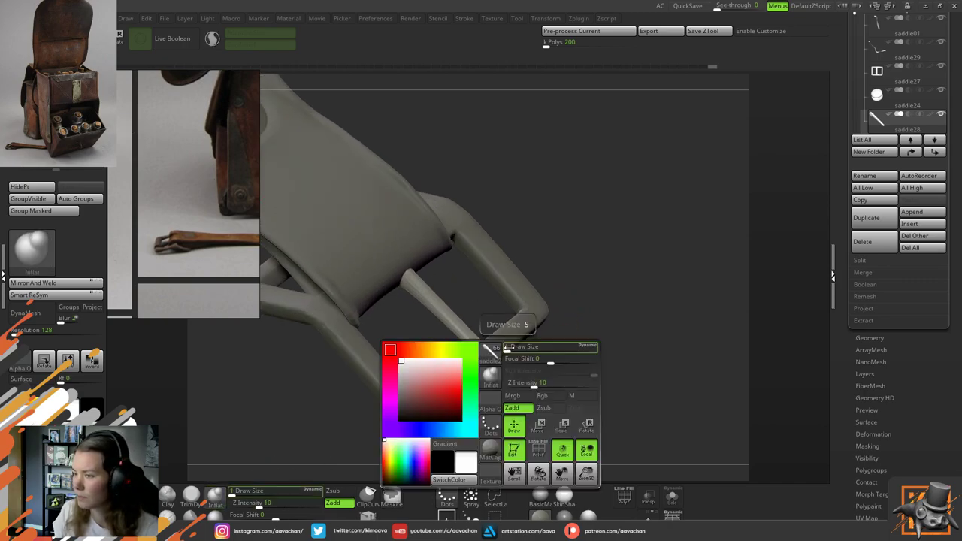
mouse_move(508, 348)
left_mouse_down()
mouse_move(541, 334)
mouse_move(473, 355)
mouse_move(485, 354)
left_mouse_up()
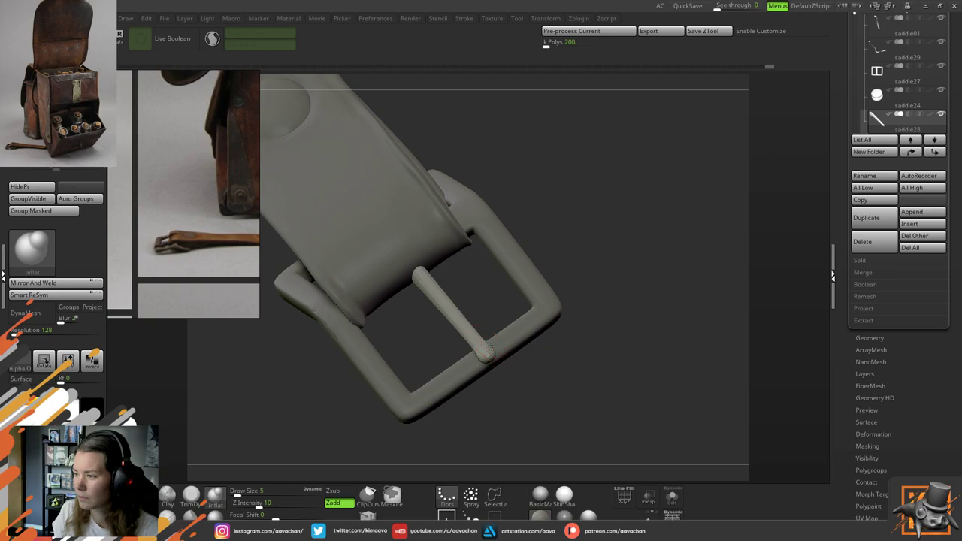
mouse_move(487, 353)
right_mouse_down()
mouse_move(584, 279)
mouse_move(594, 287)
mouse_move(526, 330)
right_mouse_up()
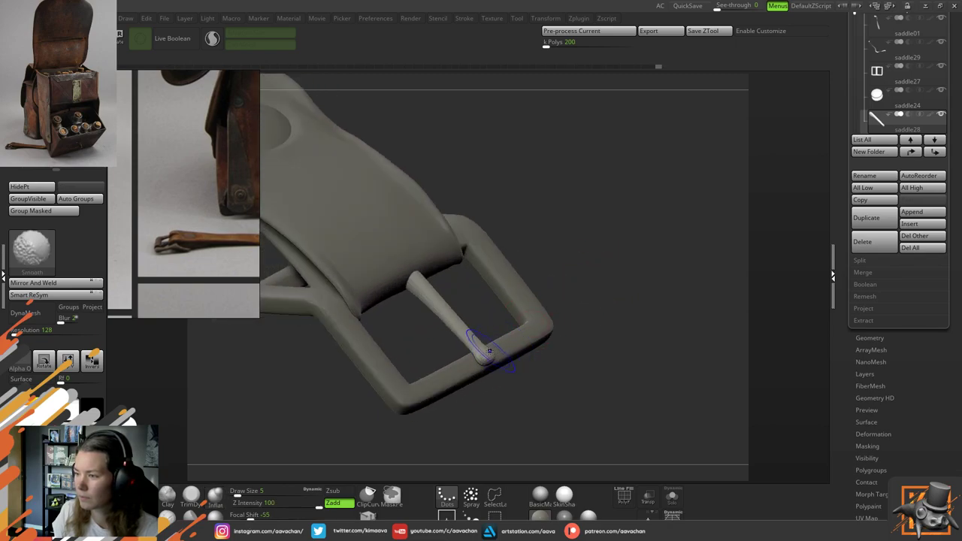
Smooth the prong near its tip, nudge the prong slightly with the move gizmo, and check its fit on the buckle frame
left_click_drag(472, 346, 483, 335, "shift")
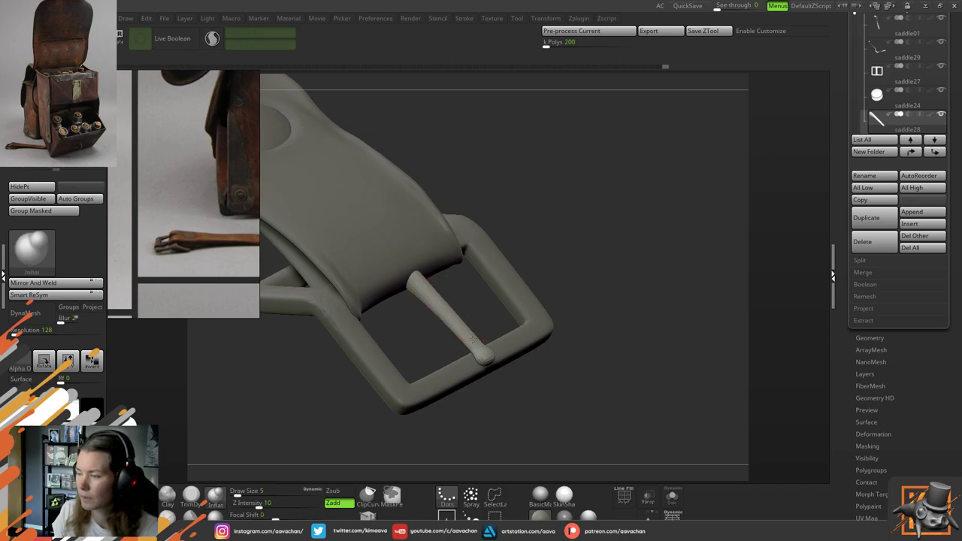
right_click_drag(587, 321, 537, 335)
key("w")
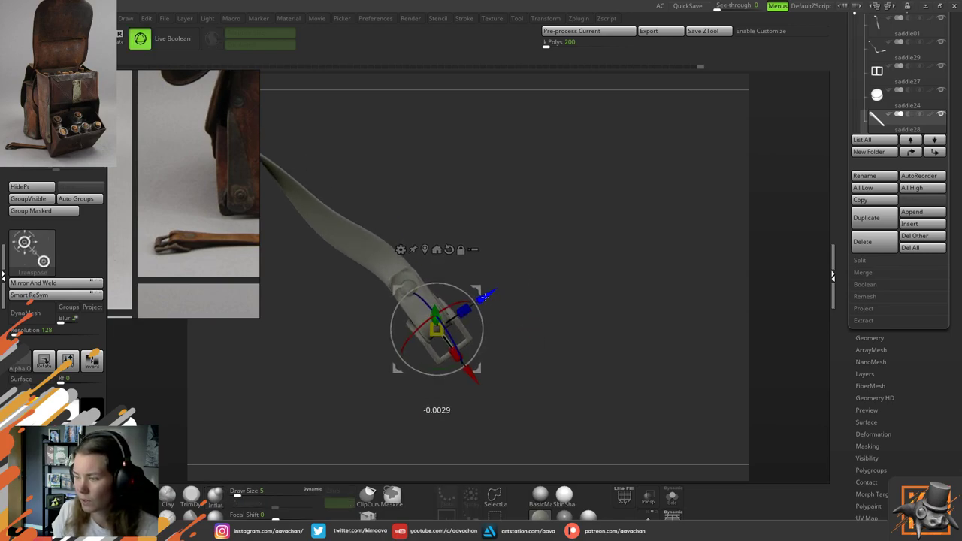
key("q")
right_click_drag(545, 272, 586, 411)
right_click_drag(515, 296, 576, 408, "ctrl")
key("ctrl")
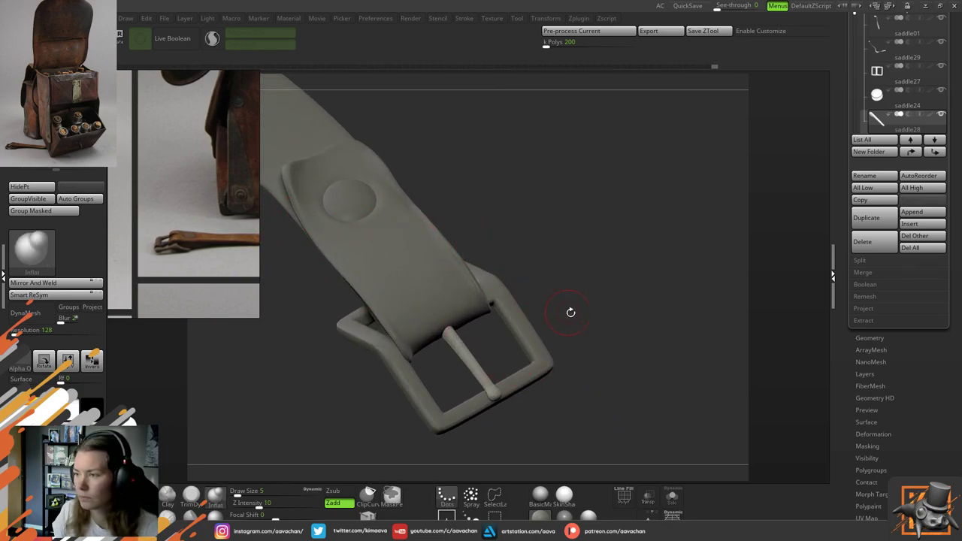
mouse_move(569, 311)
right_mouse_down("ctrl")
mouse_move(561, 279)
mouse_move(447, 190)
mouse_move(511, 286)
mouse_move(529, 257)
right_mouse_up("ctrl")
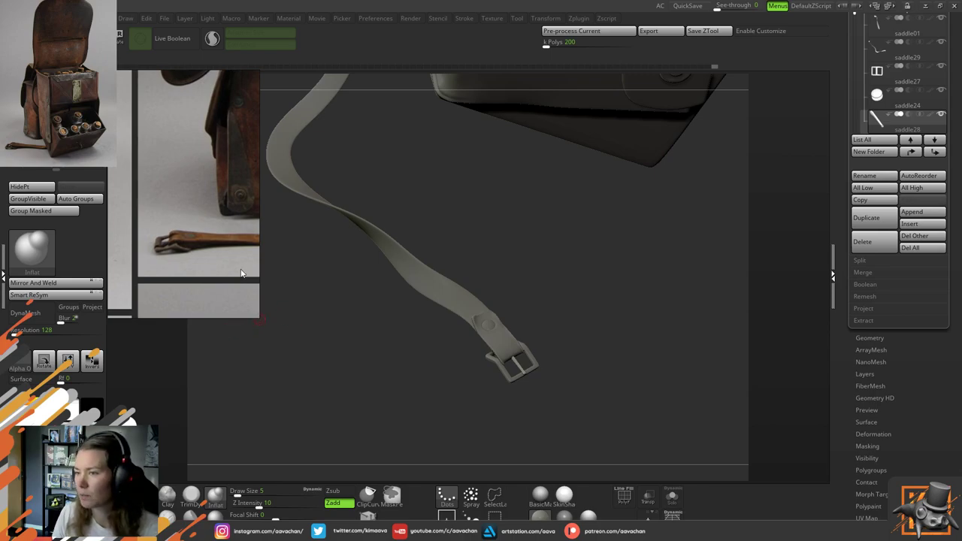
Enlarge the reference view on the hanging strap photo and turn on perspective to see the saddlebag model in full
left_click_drag(259, 316, 299, 317)
middle_click_drag(219, 150, 241, 238)
left_click_drag(579, 286, 651, 341)
left_click(672, 516)
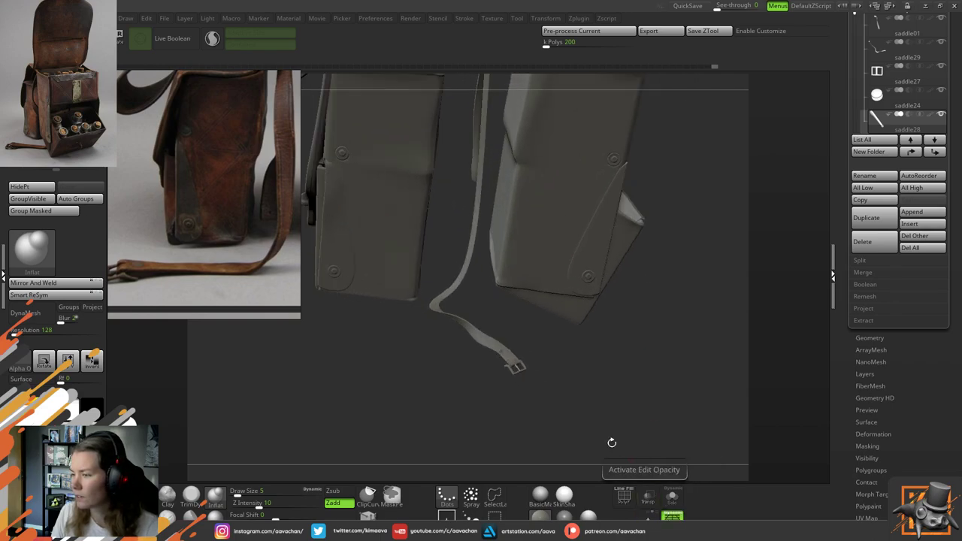
left_click_drag(611, 443, 616, 352)
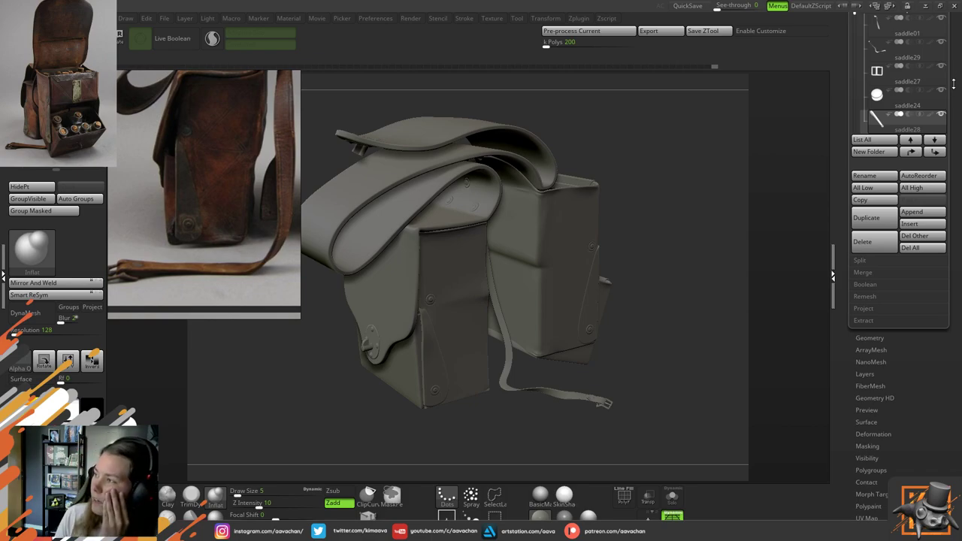
Examine the whole saddlebag from the front, side and back, checking how the strap and buckle hang between the two bags
left_click_drag(953, 84, 960, 197)
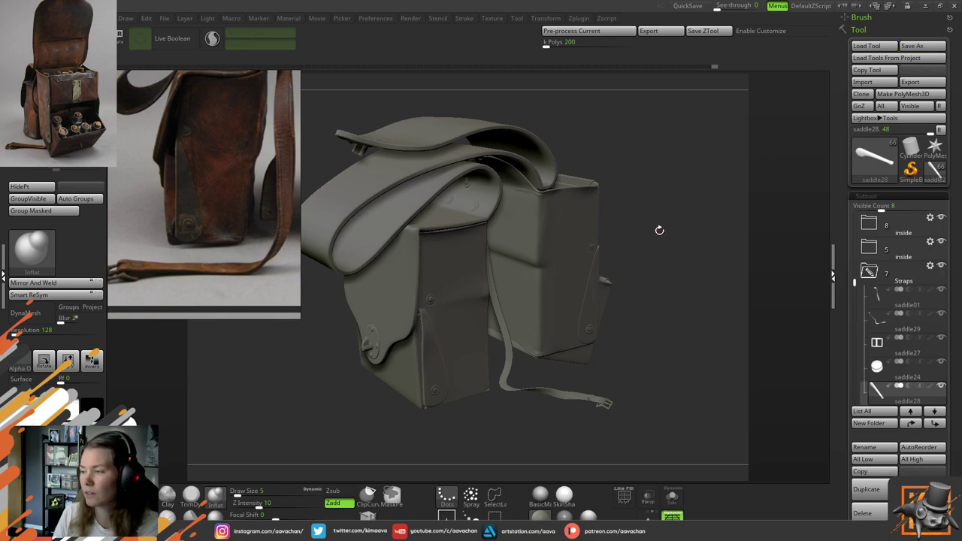
left_click_drag(677, 268, 677, 255)
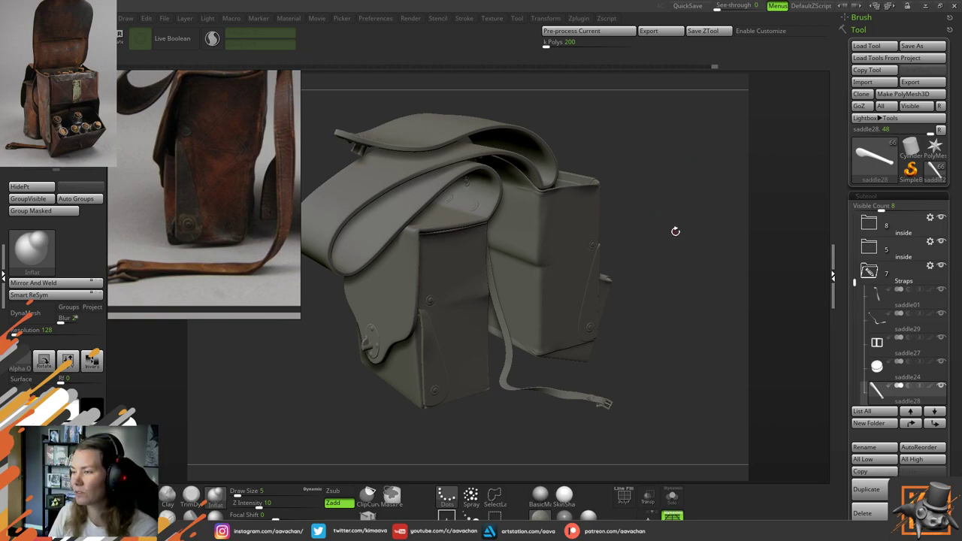
left_click_drag(674, 239, 675, 232)
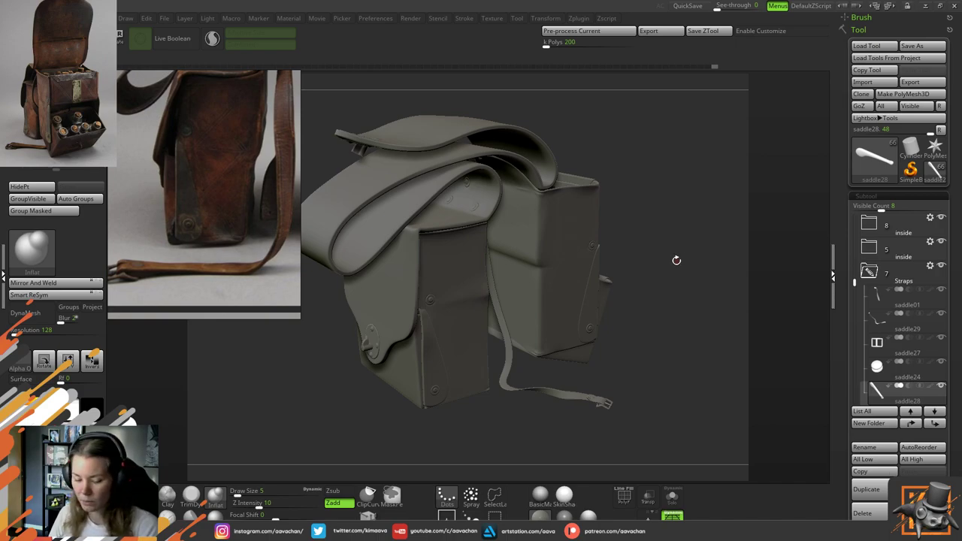
left_click_drag(659, 213, 682, 260, "alt")
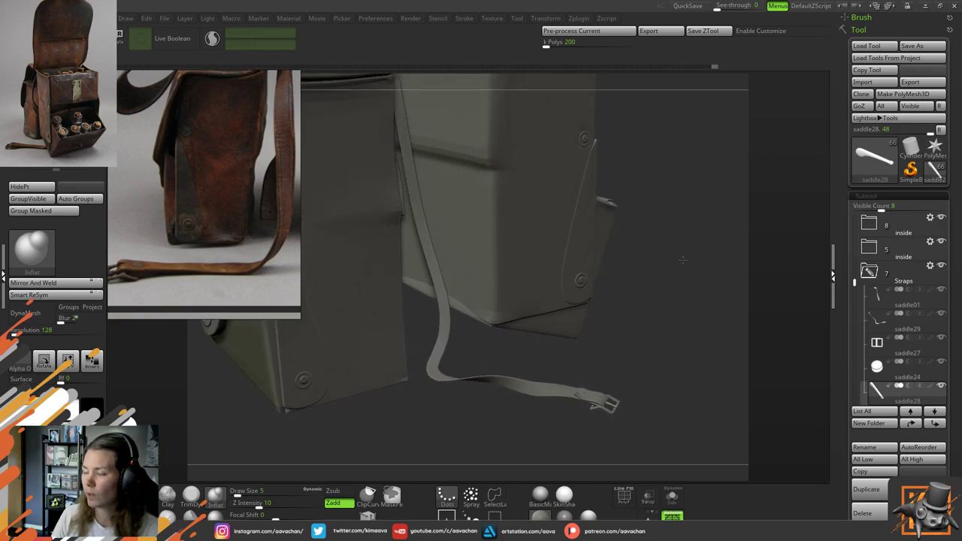
left_click_drag(526, 353, 638, 316, "alt")
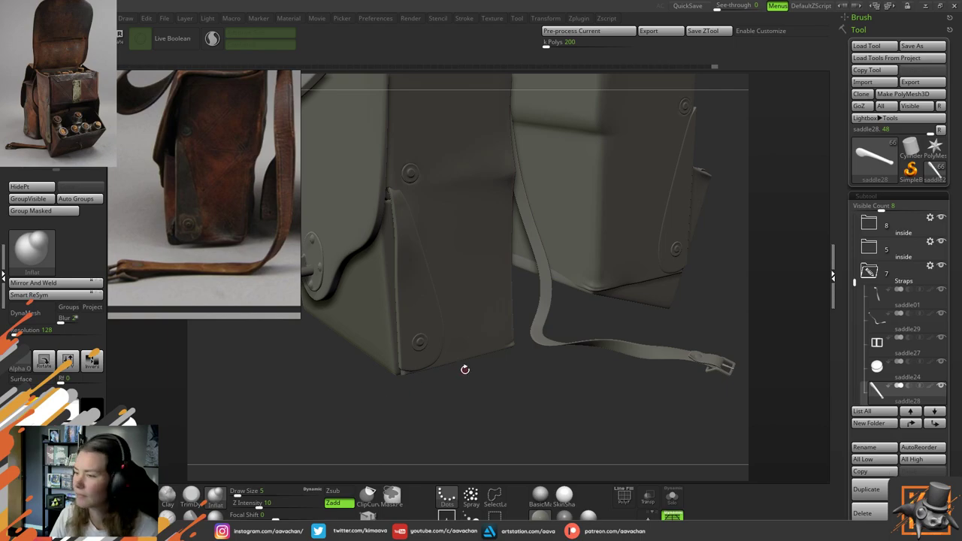
left_click_drag(464, 369, 522, 371)
left_click_drag(496, 406, 672, 395)
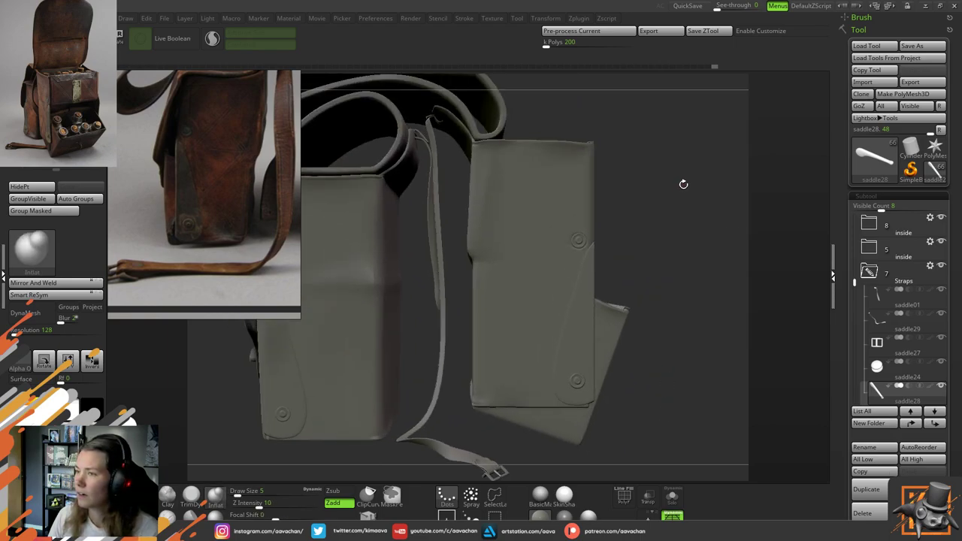
mouse_move(681, 198)
left_mouse_down()
mouse_move(714, 247)
mouse_move(701, 261)
mouse_move(710, 265)
mouse_move(664, 214)
mouse_move(638, 317)
left_mouse_up()
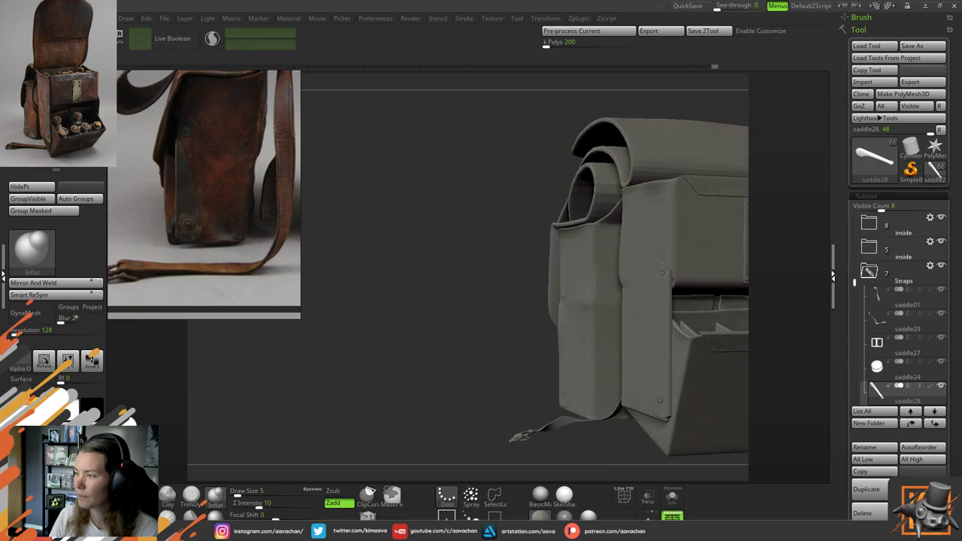
left_click_drag(384, 370, 348, 339)
left_click_drag(698, 129, 642, 220)
left_click_drag(642, 304, 655, 264)
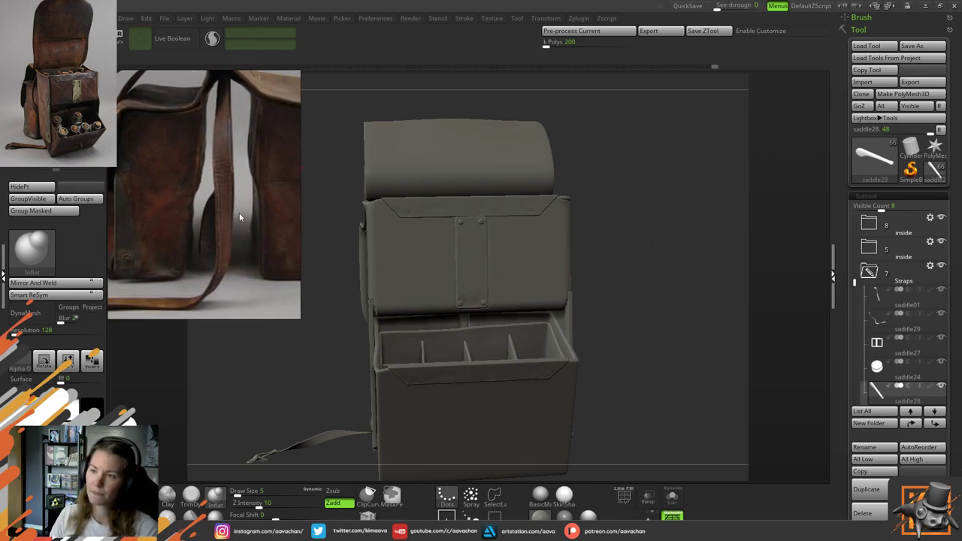
Study the reference photo of the two bags with the strap hanging between them, up close and as a whole
scroll(241, 212, "down", 3)
mouse_move(249, 206)
middle_mouse_down()
mouse_move(200, 238)
mouse_move(235, 196)
middle_mouse_up()
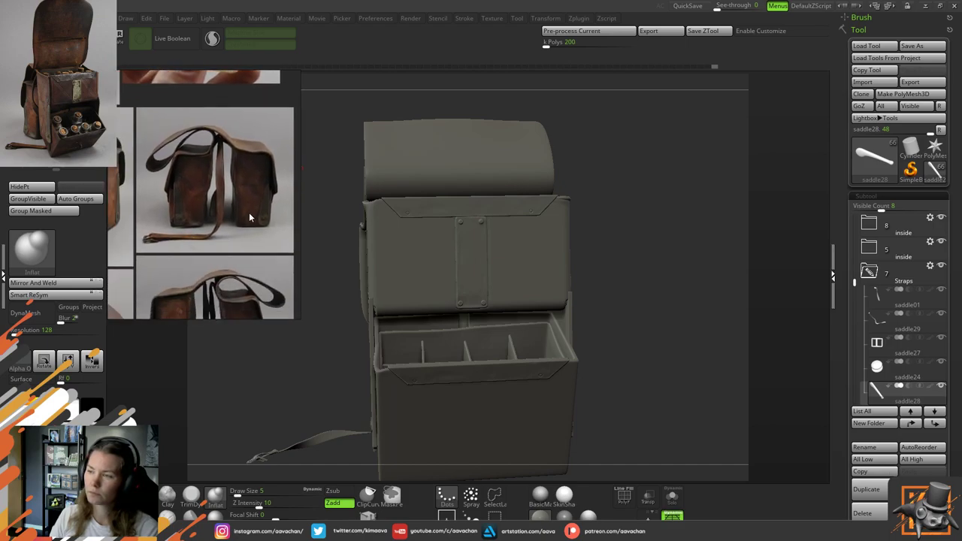
left_click_drag(602, 222, 584, 244)
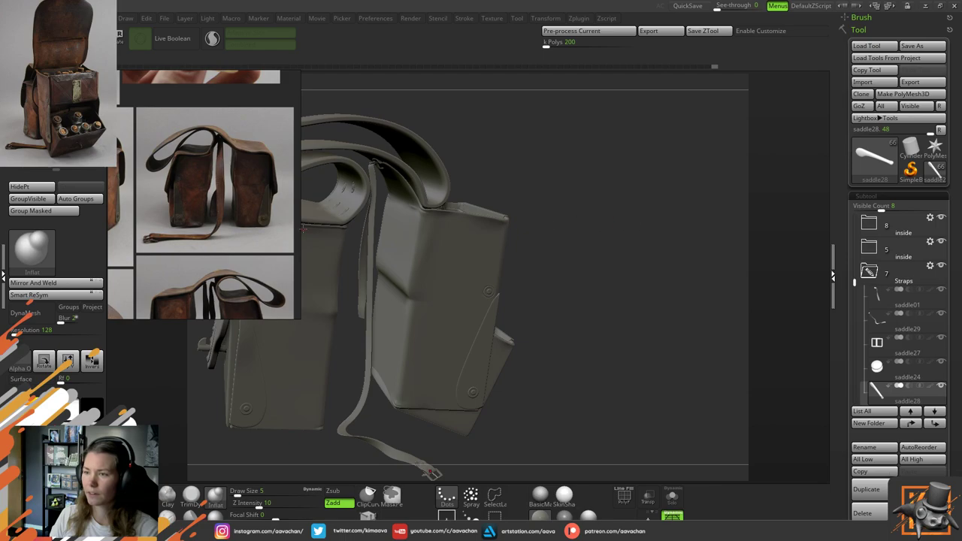
scroll(231, 220, "up", 4)
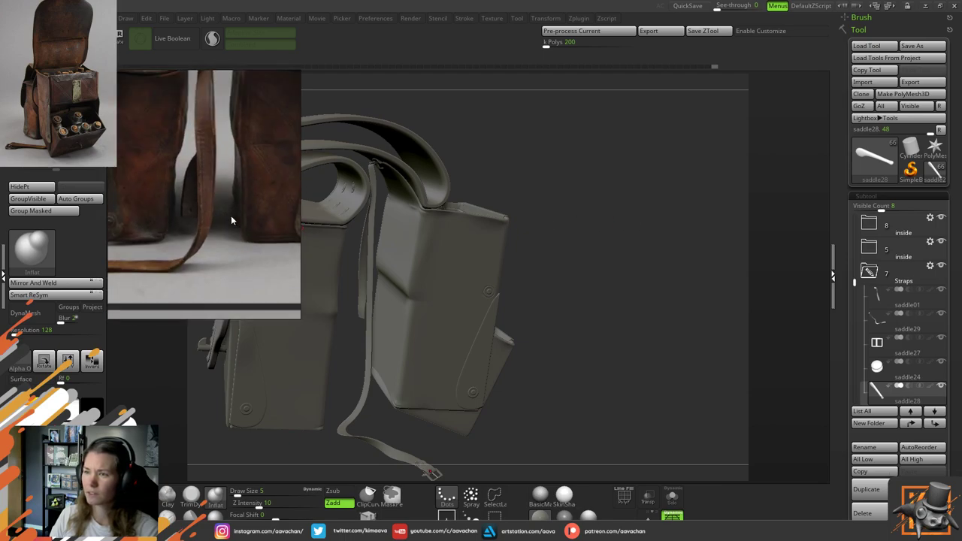
scroll(231, 220, "down", 4)
scroll(232, 220, "up", 1)
middle_click_drag(229, 279, 253, 296)
scroll(222, 185, "up", 2)
scroll(223, 188, "down", 1)
scroll(223, 192, "down", 2)
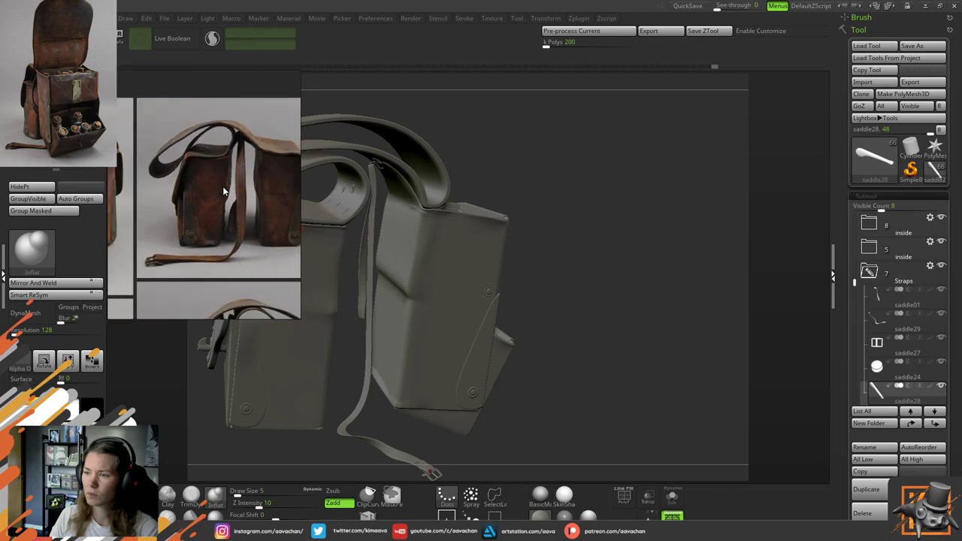
Go through the other reference photos of the bags, studying the flap, lock plate and riveted side strips
scroll(239, 233, "down", 2)
scroll(239, 234, "up", 1)
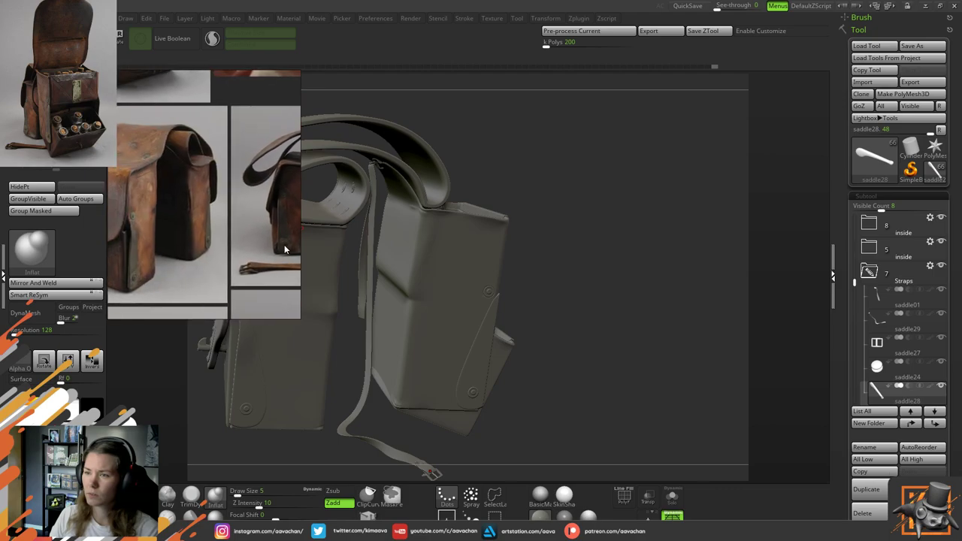
scroll(183, 215, "up", 3)
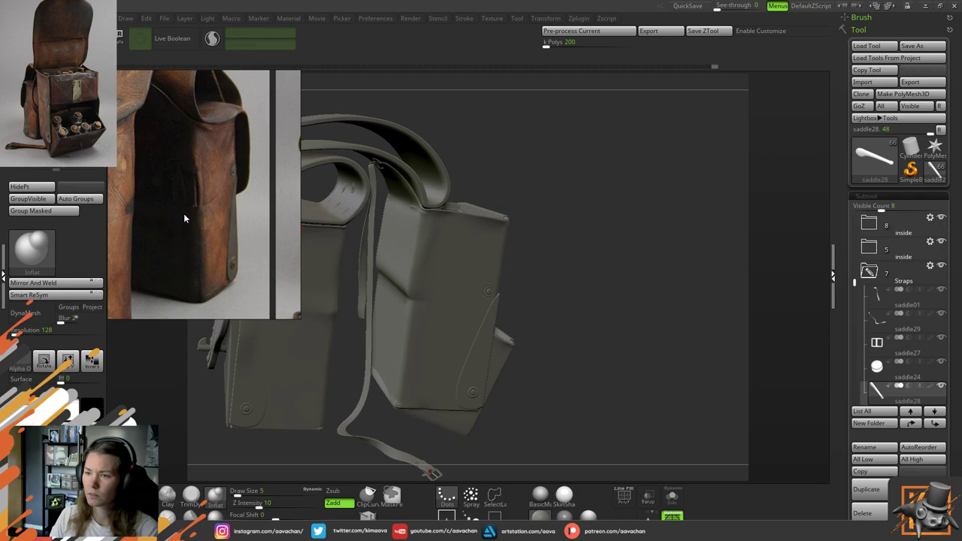
middle_click_drag(183, 214, 288, 218)
scroll(227, 184, "down", 2)
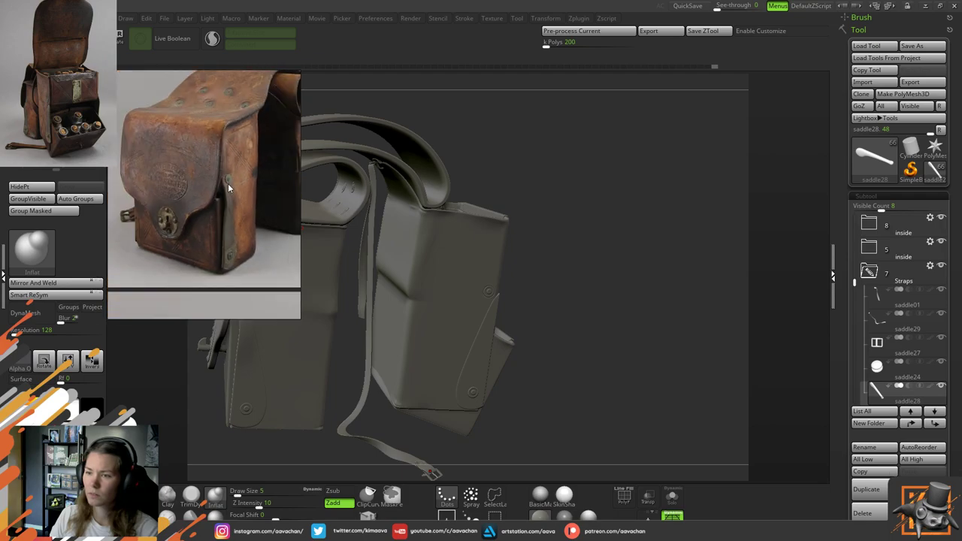
middle_click_drag(228, 184, 154, 314)
middle_click_drag(258, 176, 196, 315)
middle_click_drag(272, 223, 129, 222)
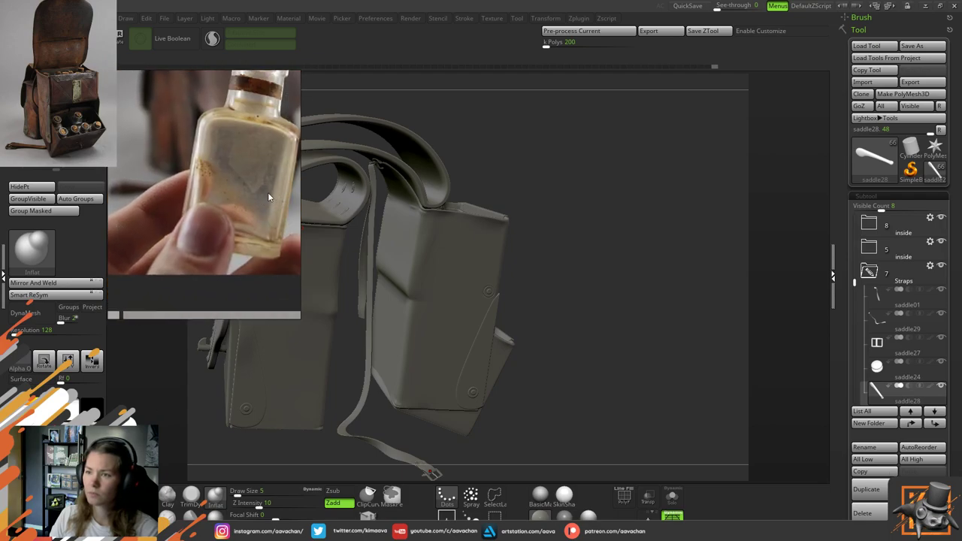
scroll(146, 209, "down", 5)
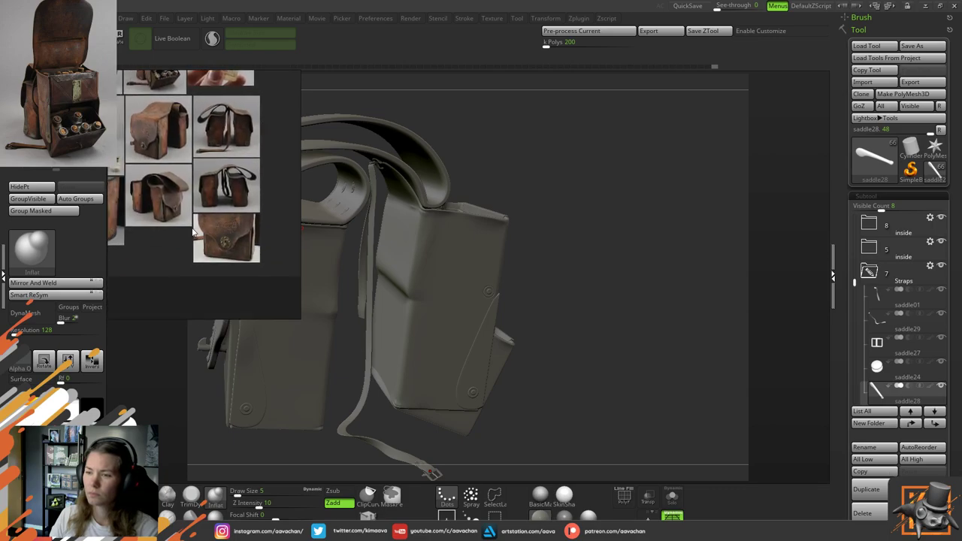
scroll(275, 235, "up", 3)
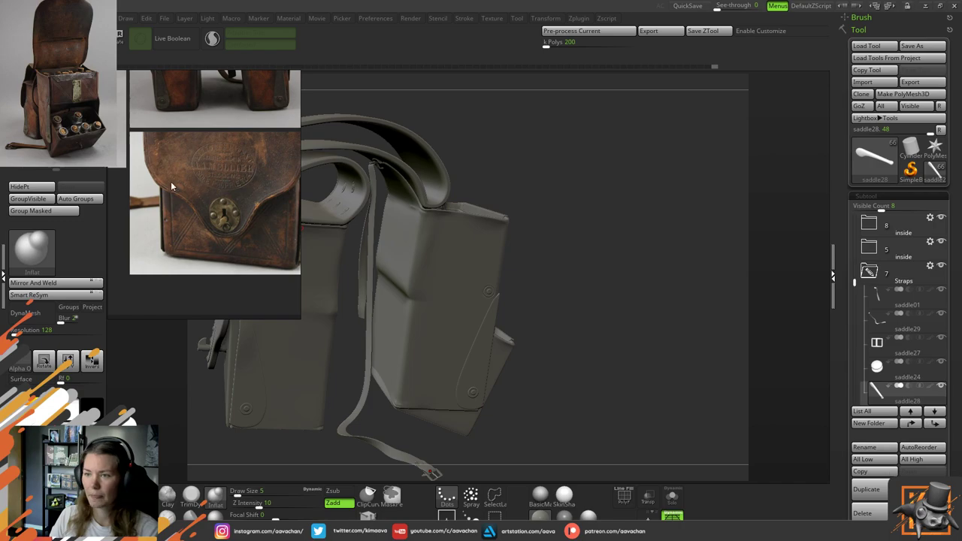
middle_click_drag(171, 186, 315, 193)
middle_click_drag(193, 208, 282, 272)
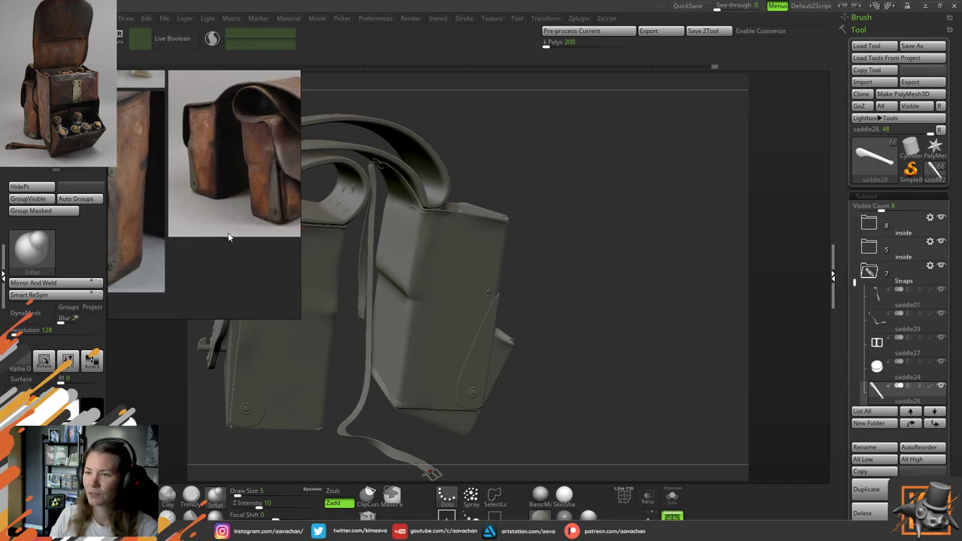
middle_click_drag(228, 232, 314, 229)
mouse_move(197, 222)
middle_mouse_down()
mouse_move(257, 223)
mouse_move(212, 233)
middle_mouse_up()
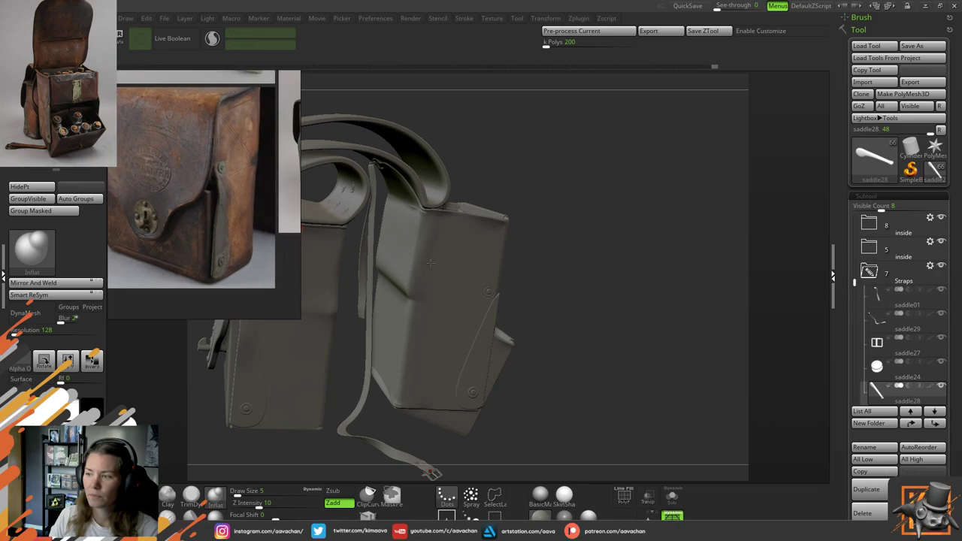
Select the tapered side strip beside the open compartment as the active subtool, with the Move brush in draw mode
left_click_drag(559, 275, 689, 277)
left_click_drag(658, 247, 437, 352)
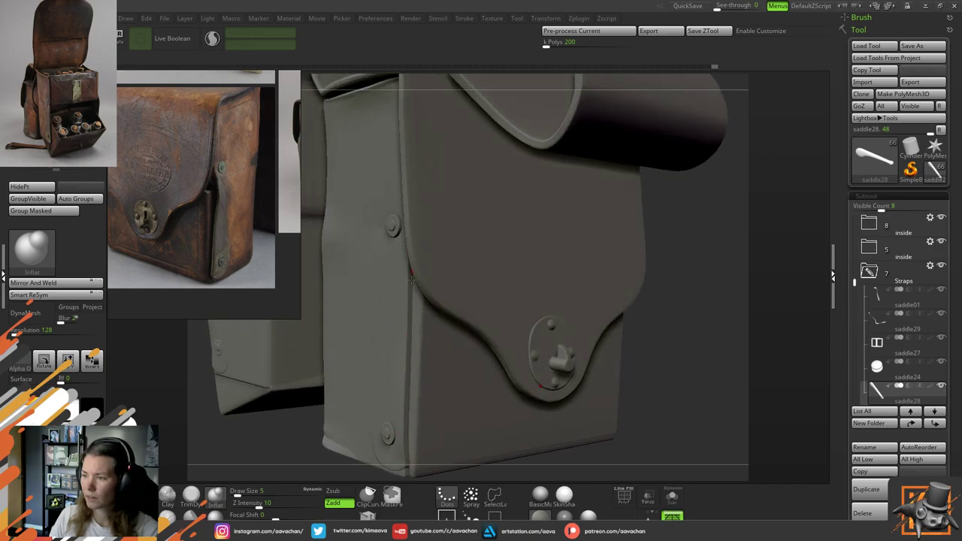
left_click_drag(632, 370, 323, 369)
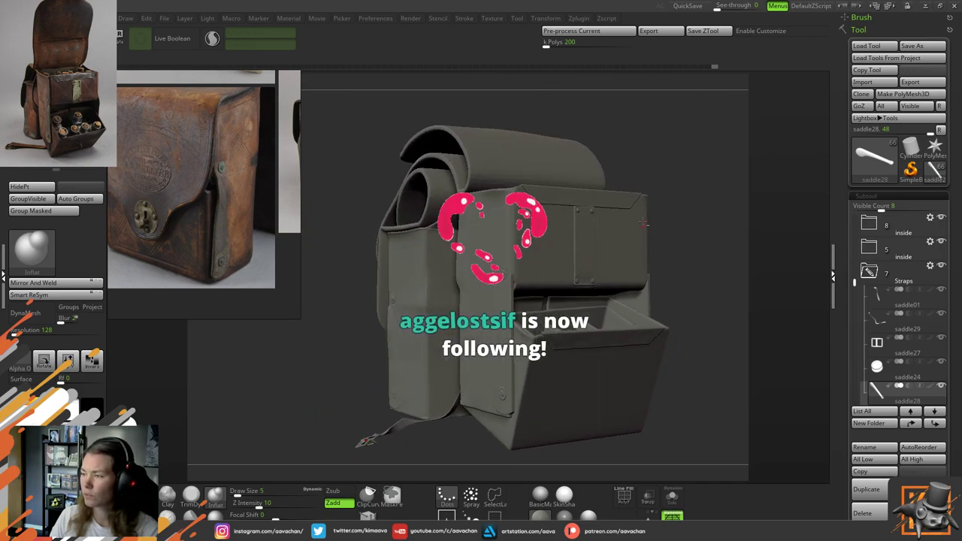
left_click_drag(687, 193, 530, 283, "alt")
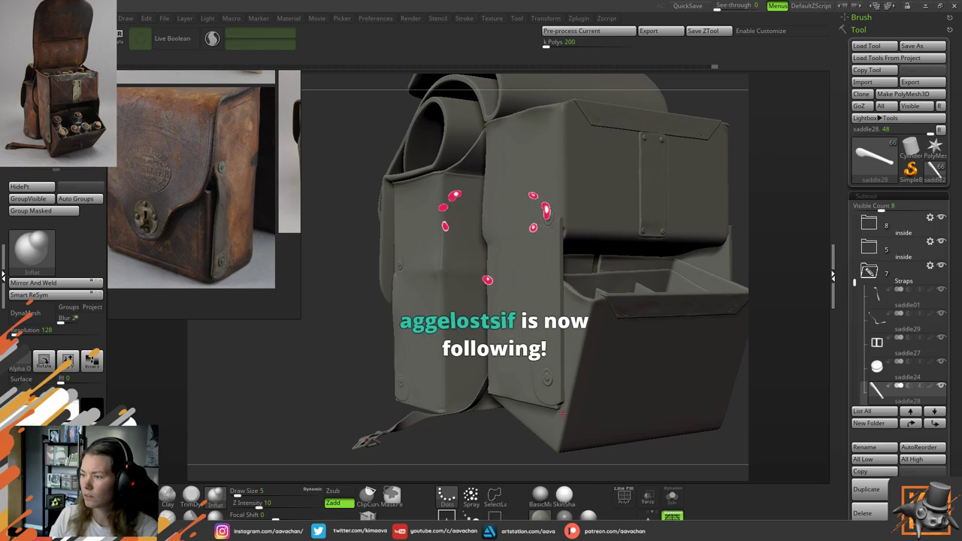
left_click_drag(350, 375, 296, 344)
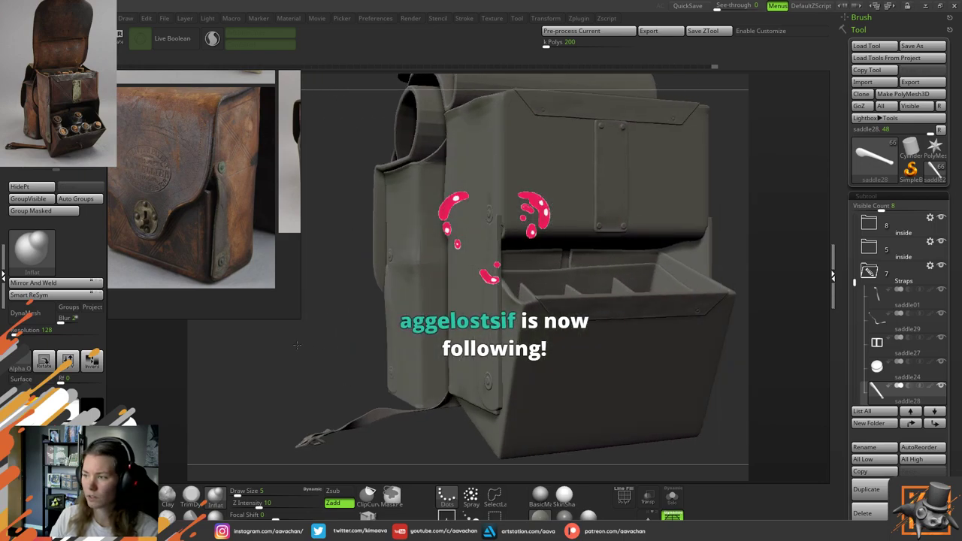
left_click(449, 325, "alt")
key("w")
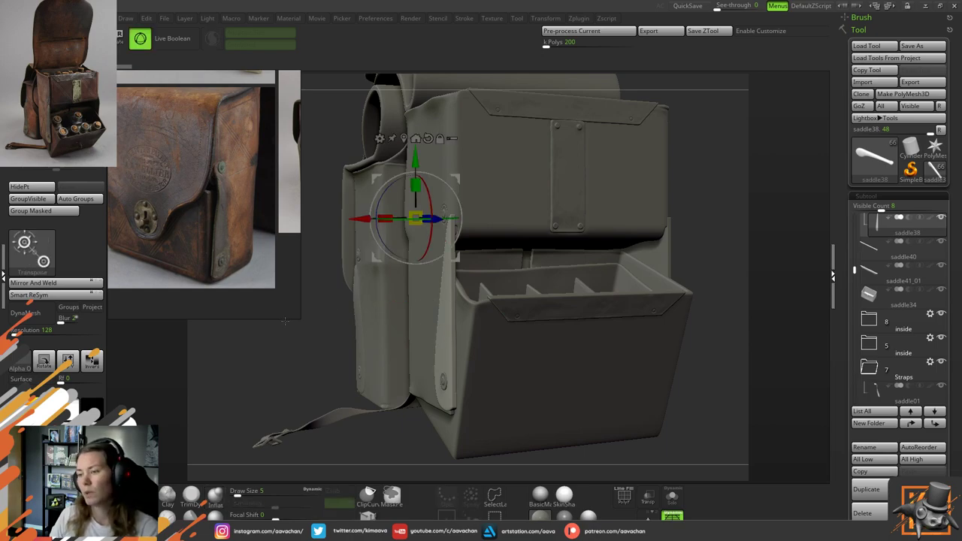
key("q")
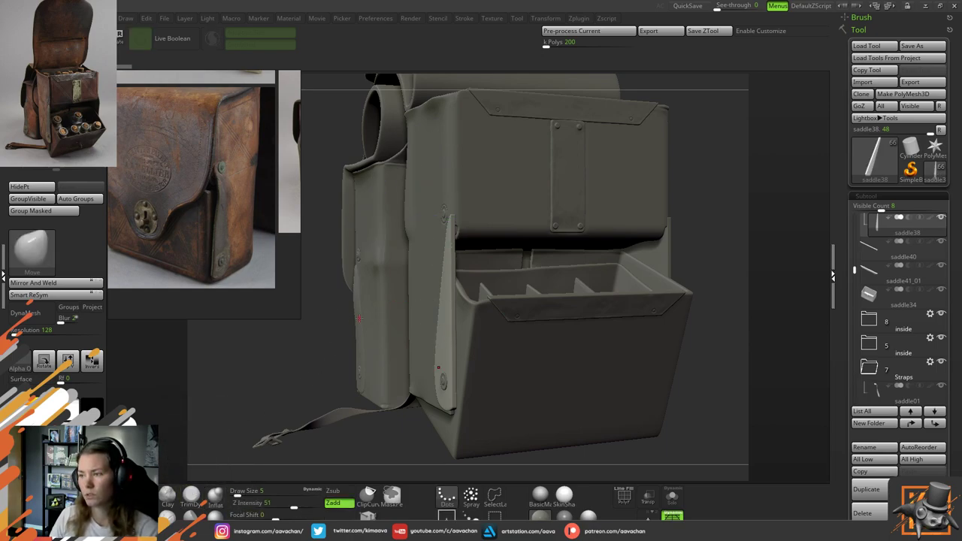
Compare the model's side strip and open compartment with the reference photo of the two closed bags
middle_click_drag(260, 256, 186, 275)
mouse_move(257, 209)
middle_mouse_down()
mouse_move(164, 249)
mouse_move(177, 263)
middle_mouse_up()
mouse_move(161, 122)
middle_mouse_down()
mouse_move(231, 192)
mouse_move(195, 218)
middle_mouse_up()
scroll(195, 224, "up", 4)
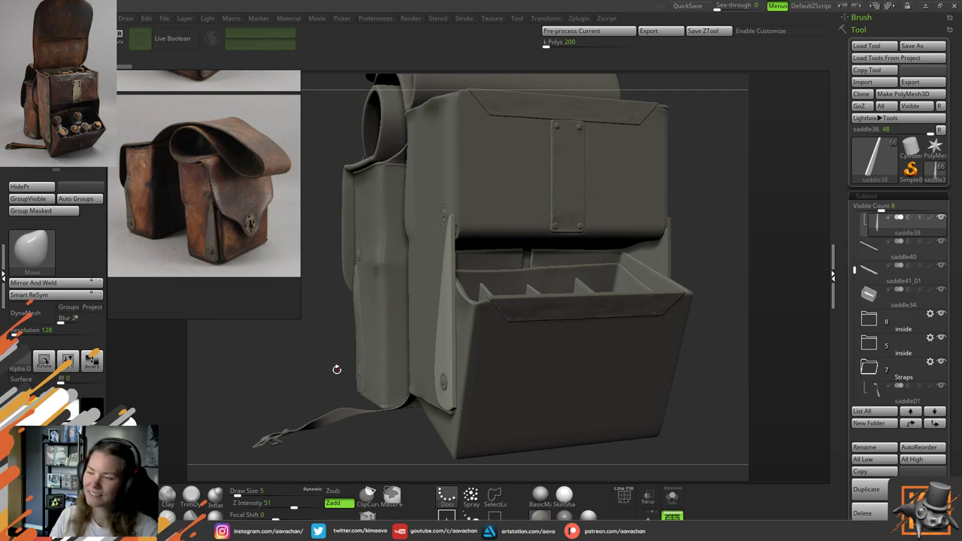
left_click_drag(335, 339, 322, 337)
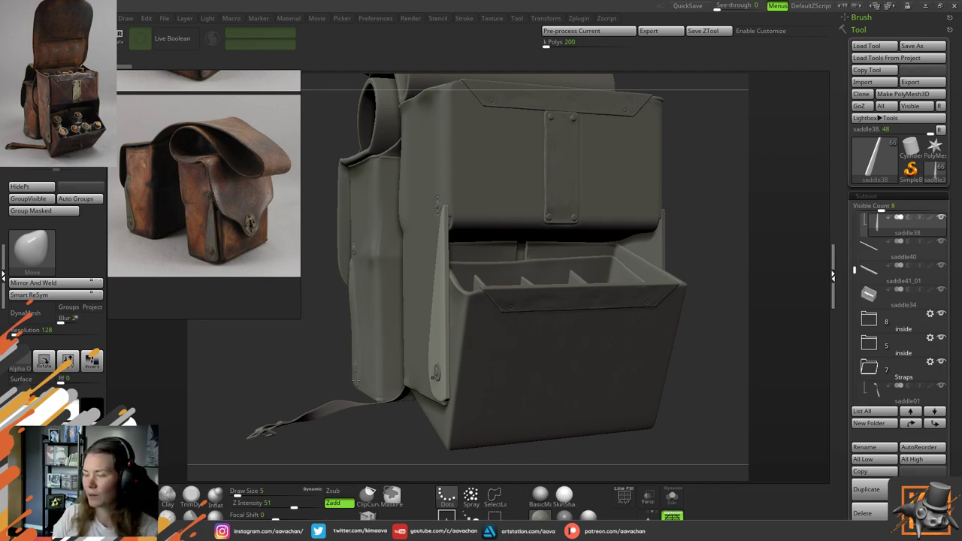
left_click_drag(293, 407, 326, 357)
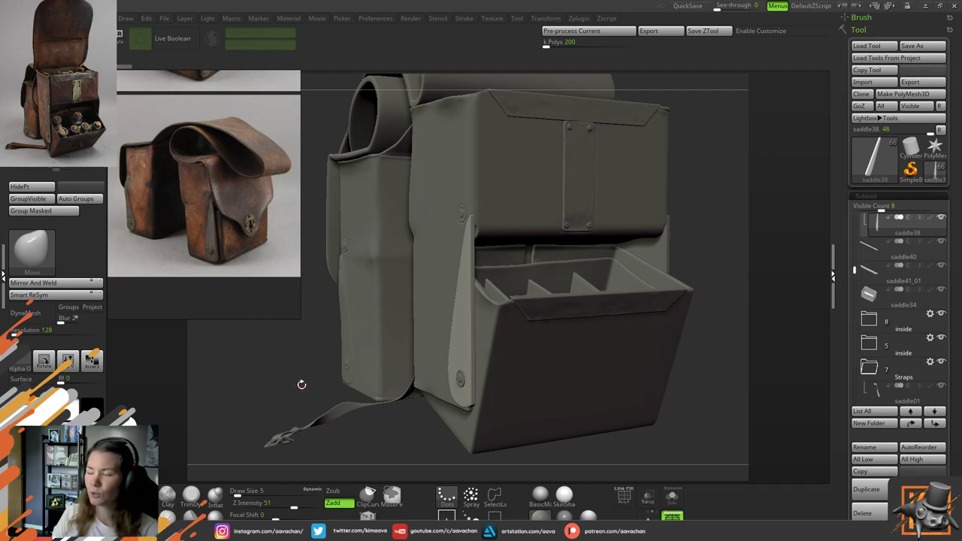
Reshape the tapered side strip beside the open compartment into a wider, blade-like form with the Move brush at draw size 33
left_click_drag(303, 387, 322, 386)
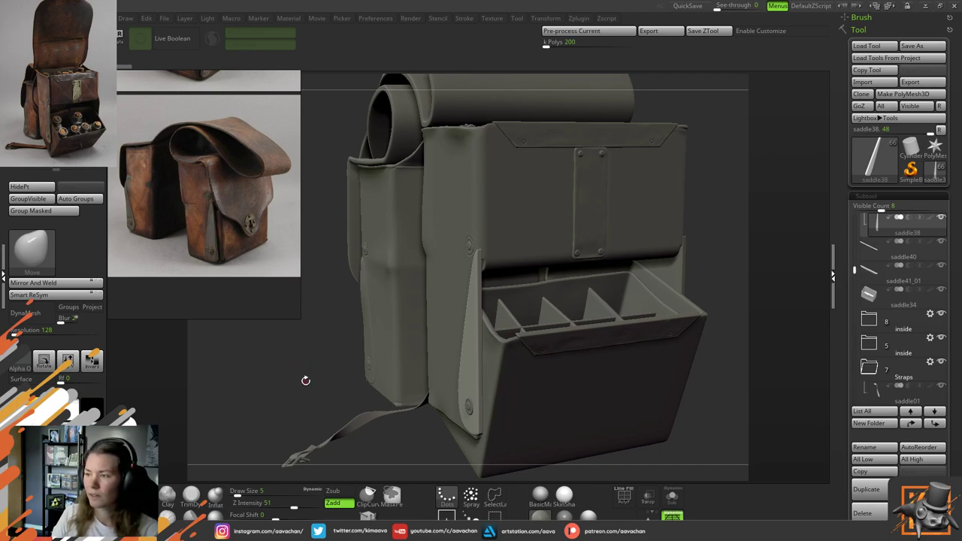
left_click_drag(325, 407, 293, 393)
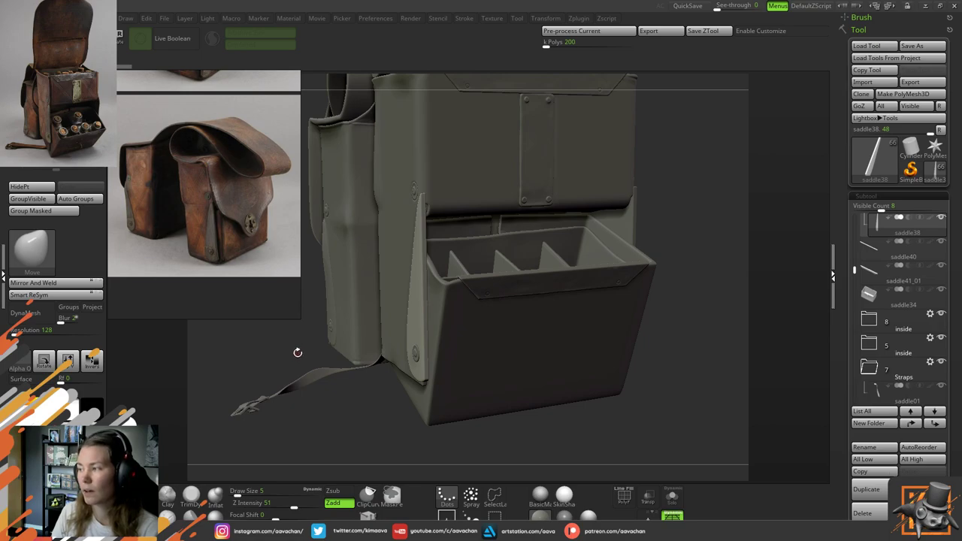
left_click_drag(299, 357, 296, 390)
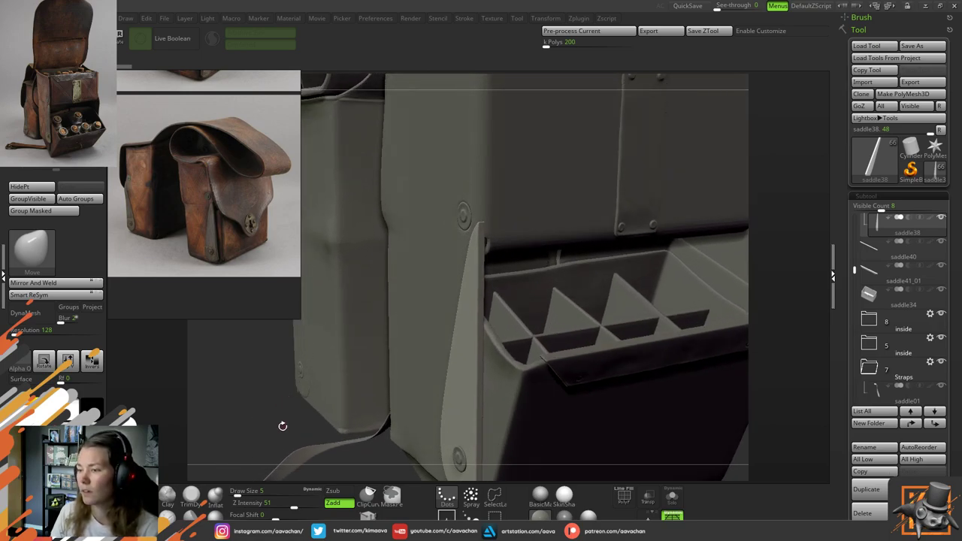
left_click_drag(281, 426, 298, 382, "alt")
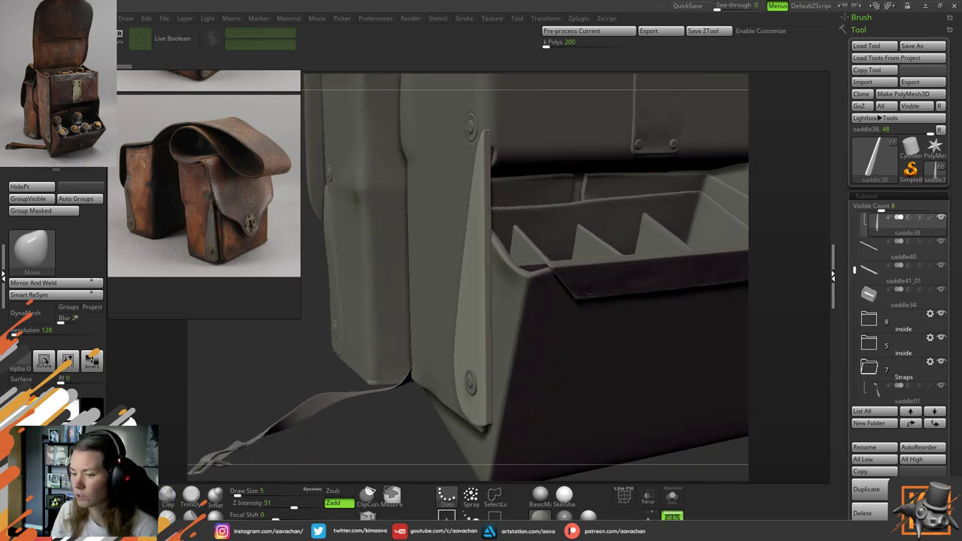
key("b")
key("s")
key("t")
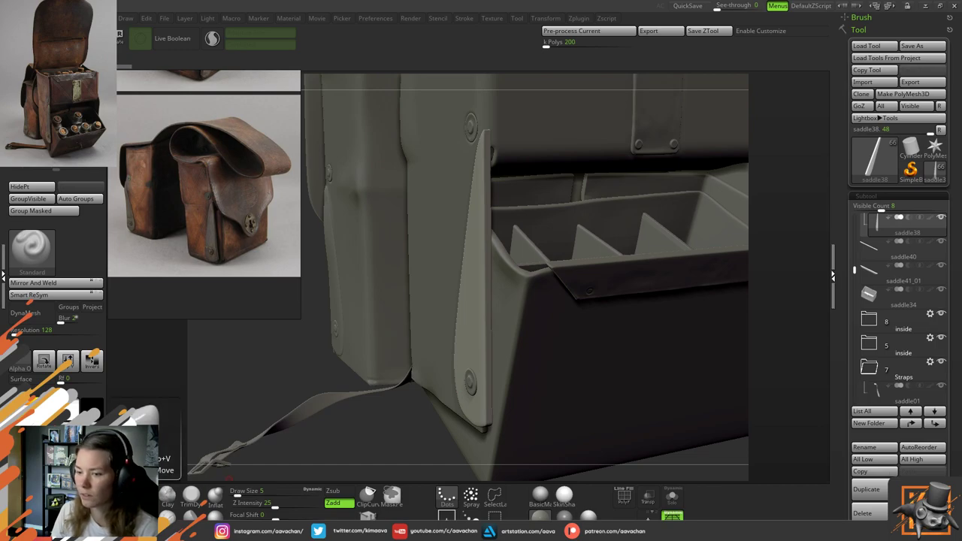
key("b")
key("m")
key("v")
key("space")
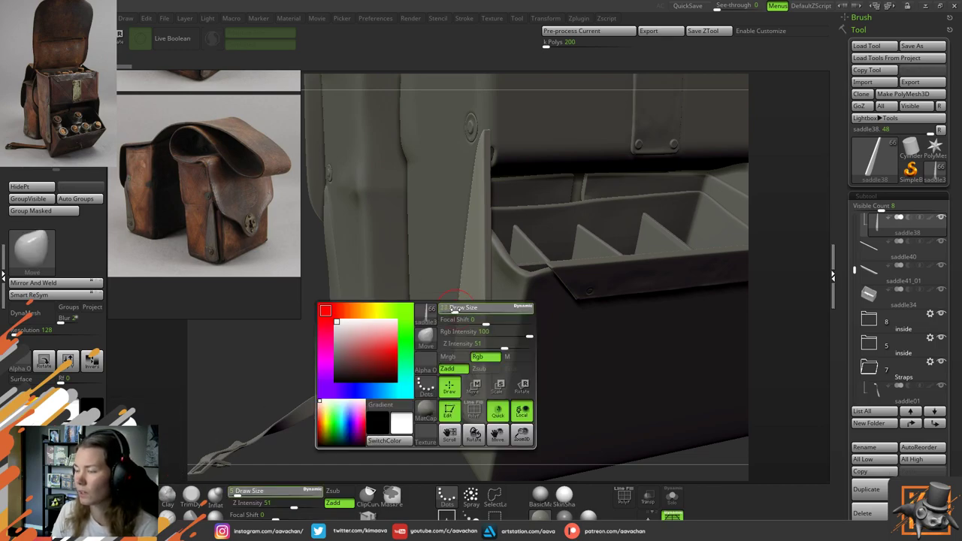
left_click_drag(454, 309, 456, 309)
mouse_move(406, 417)
left_mouse_down()
mouse_move(316, 421)
mouse_move(394, 426)
mouse_move(396, 346)
mouse_move(431, 335)
left_mouse_up()
key("space")
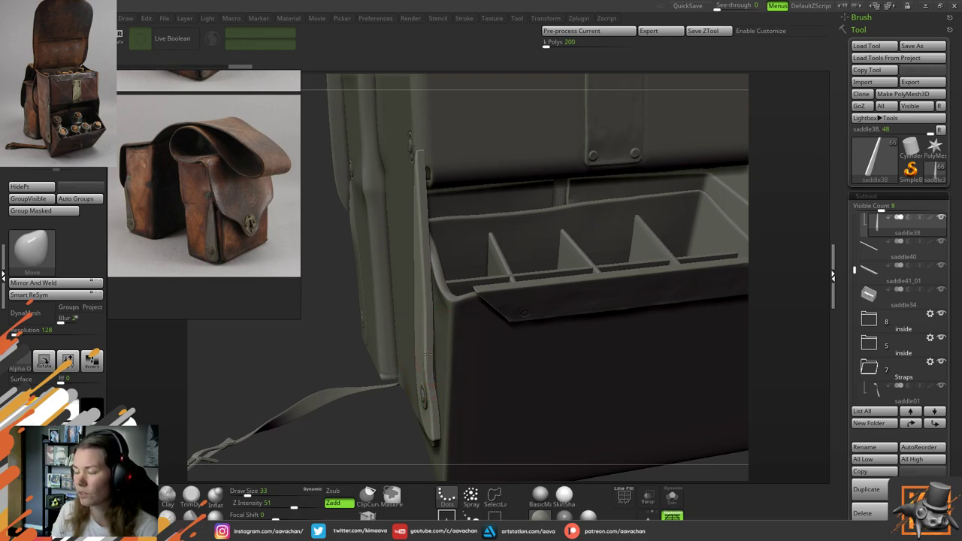
left_click_drag(400, 397, 339, 339, "alt")
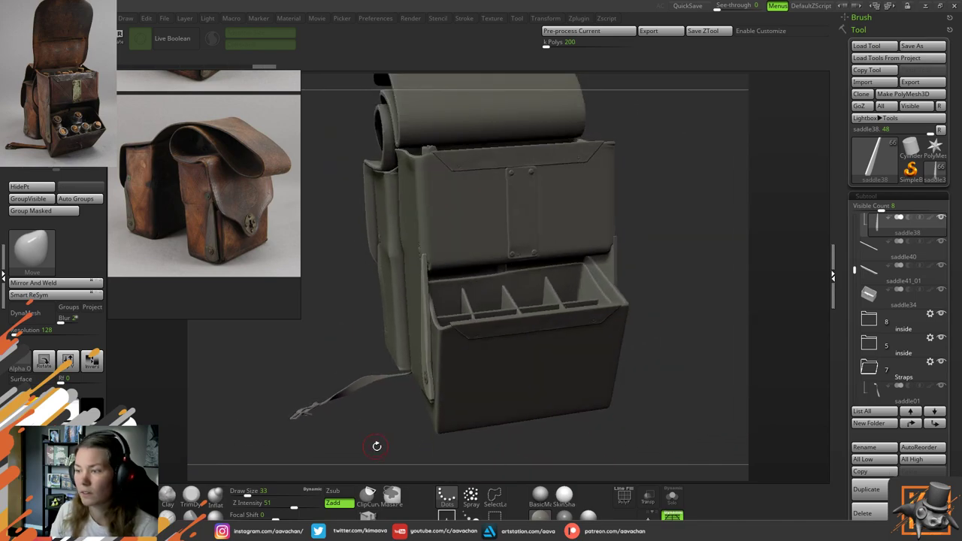
mouse_move(377, 447)
left_mouse_down()
mouse_move(408, 436)
mouse_move(493, 333)
mouse_move(499, 388)
mouse_move(476, 414)
mouse_move(498, 371)
mouse_move(560, 308)
mouse_move(580, 393)
mouse_move(335, 420)
mouse_move(623, 374)
mouse_move(602, 367)
mouse_move(698, 453)
mouse_move(691, 511)
left_mouse_up()
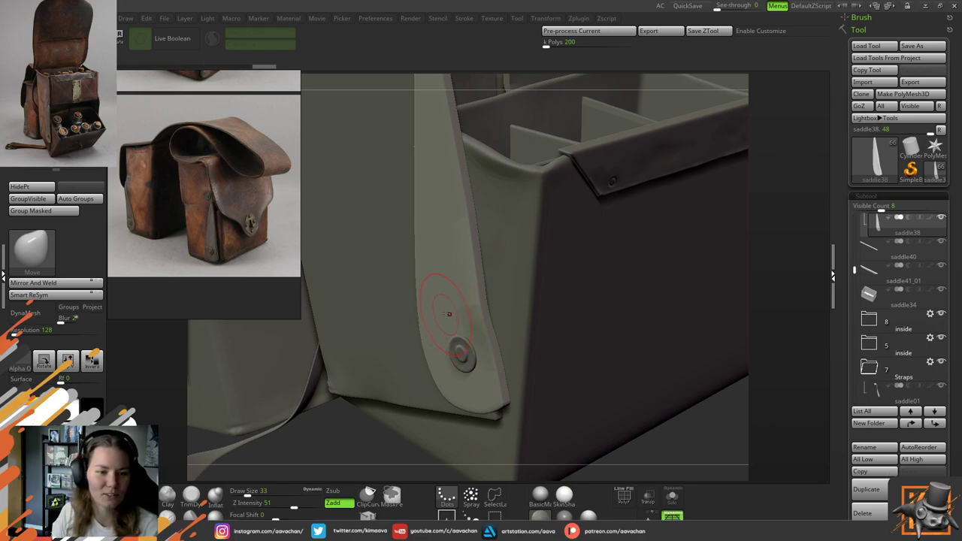
Smooth the front edge of the side strip just above its lower rivet
mouse_move(547, 493)
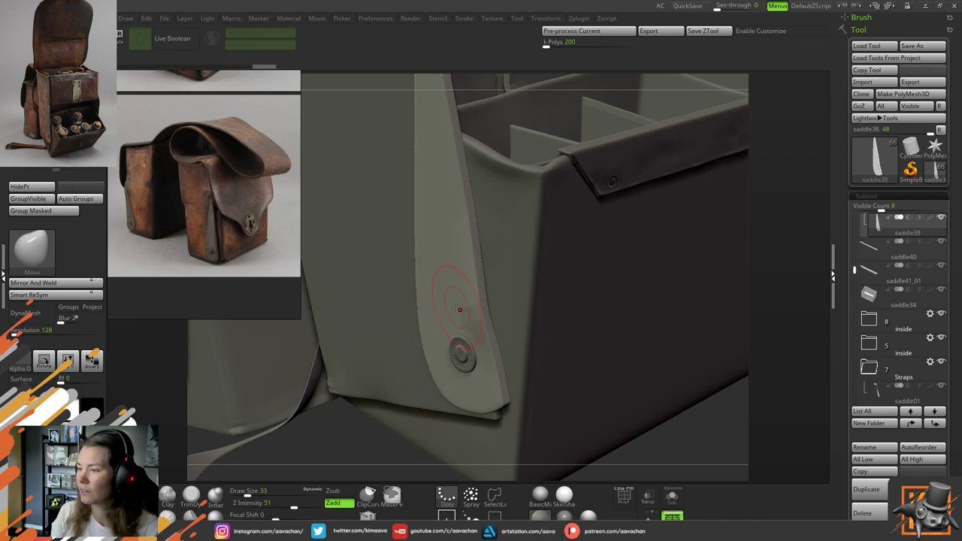
key("shift")
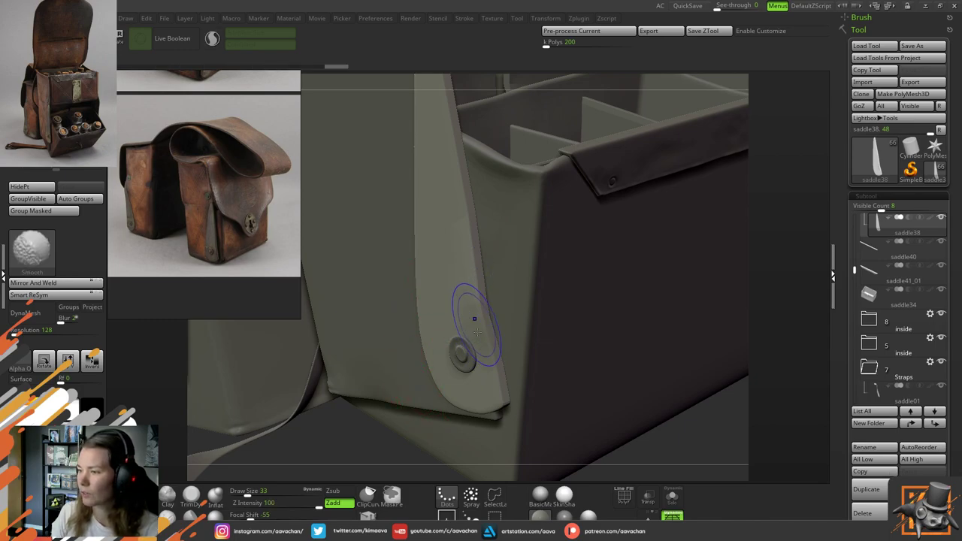
mouse_move(488, 352)
left_mouse_down("shift")
mouse_move(470, 304)
mouse_move(473, 345)
mouse_move(471, 280)
left_mouse_up("shift")
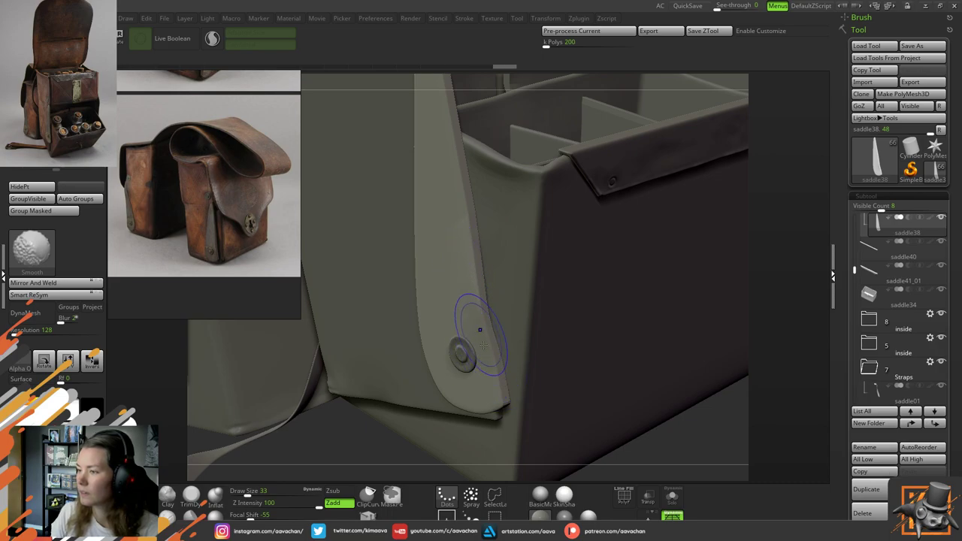
left_click_drag(481, 331, 472, 281, "shift")
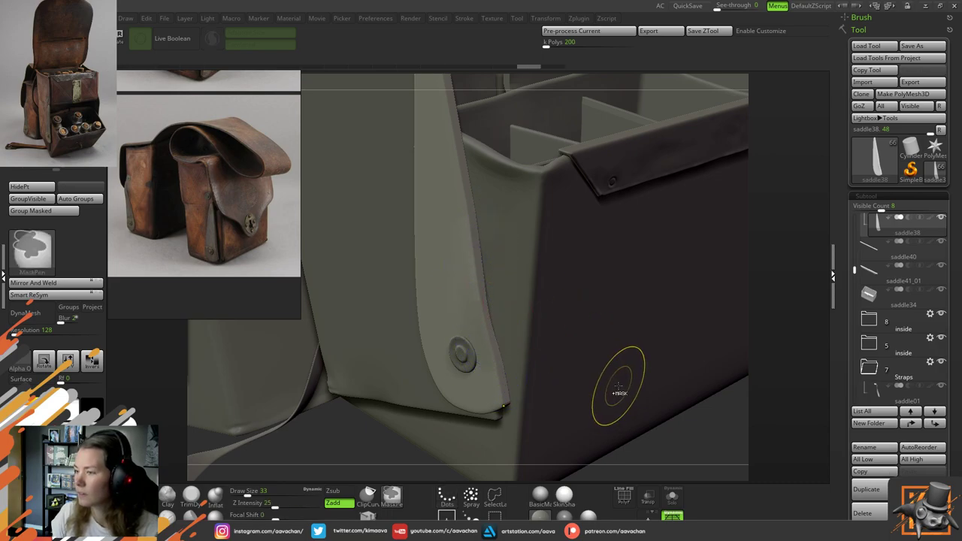
mouse_move(685, 429)
left_mouse_down()
mouse_move(681, 439)
mouse_move(666, 432)
left_mouse_up()
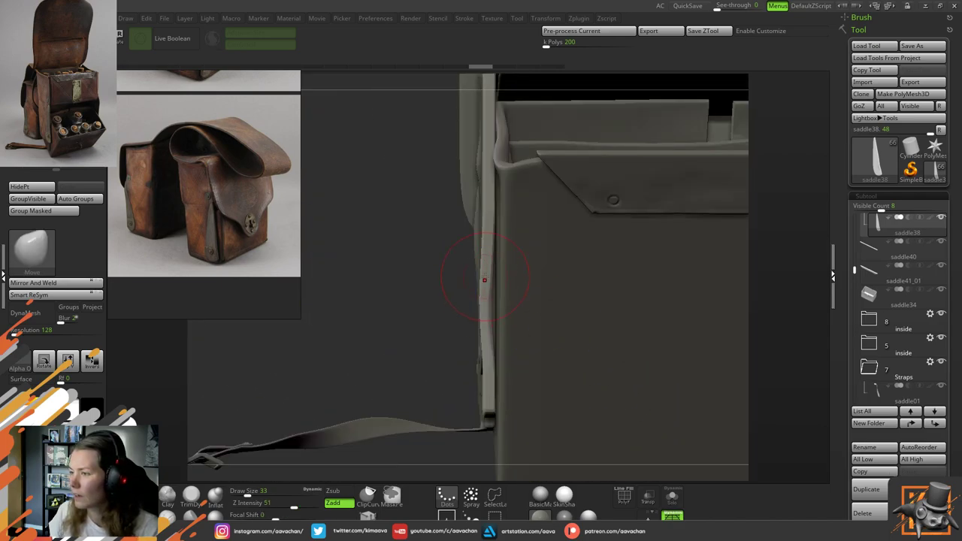
left_click_drag(424, 351, 451, 300)
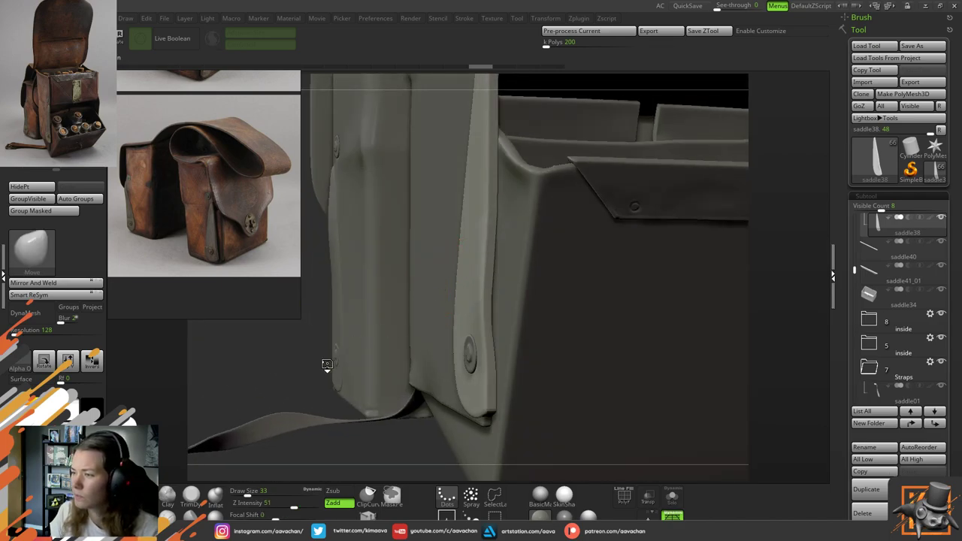
Select the open bag's main body and adjust its side wall behind the strip with the Move brush at draw size 41
left_click(406, 351, "alt")
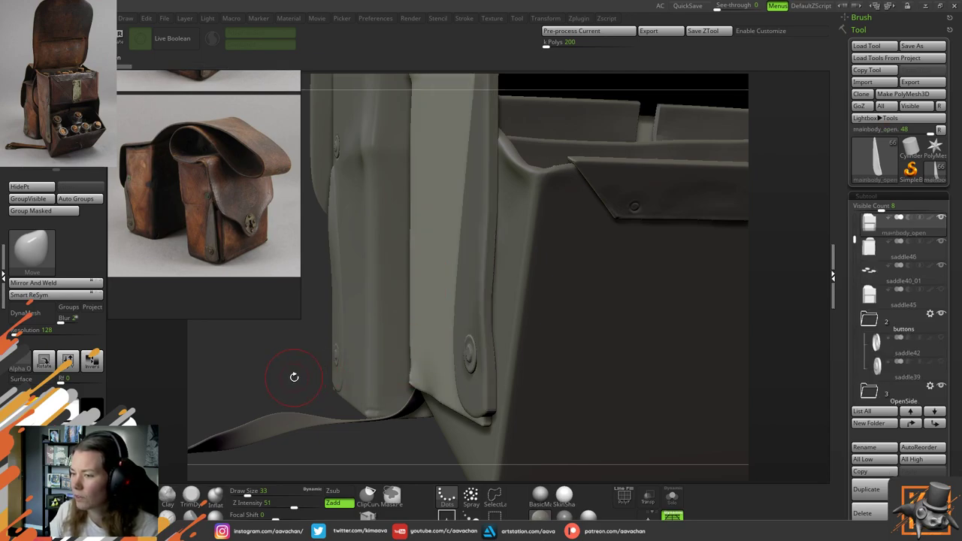
left_click_drag(294, 377, 443, 284)
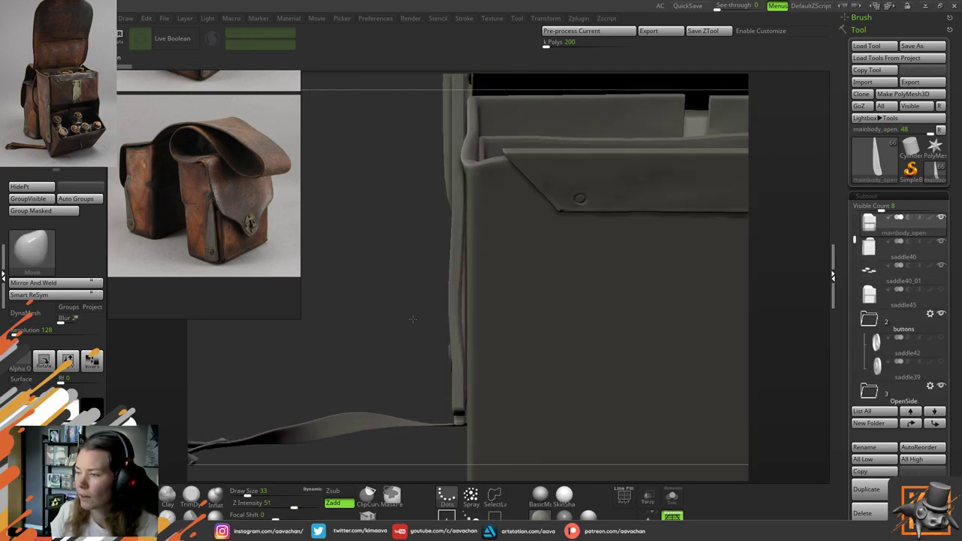
left_click_drag(413, 319, 471, 308)
key("space")
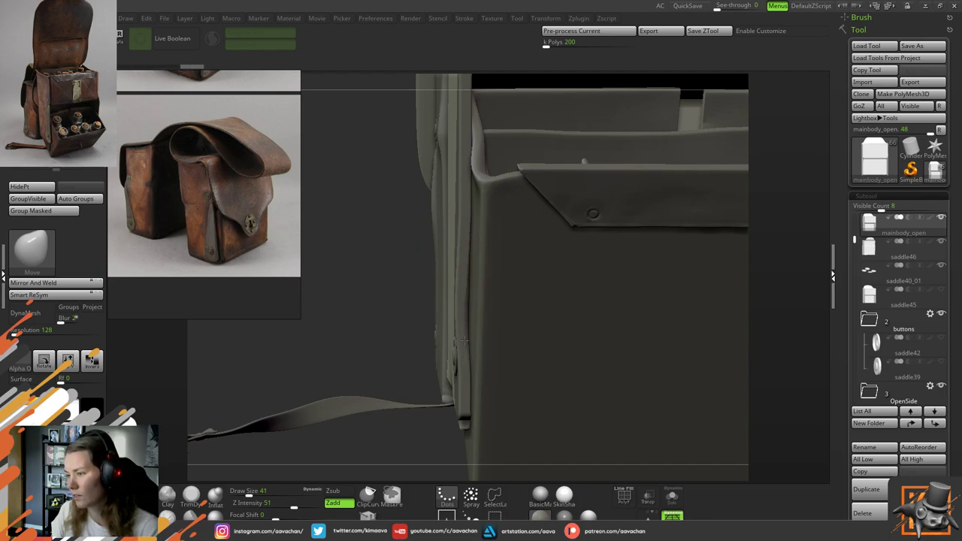
mouse_move(414, 360)
left_mouse_down()
mouse_move(425, 373)
mouse_move(441, 343)
left_mouse_up()
key("shift")
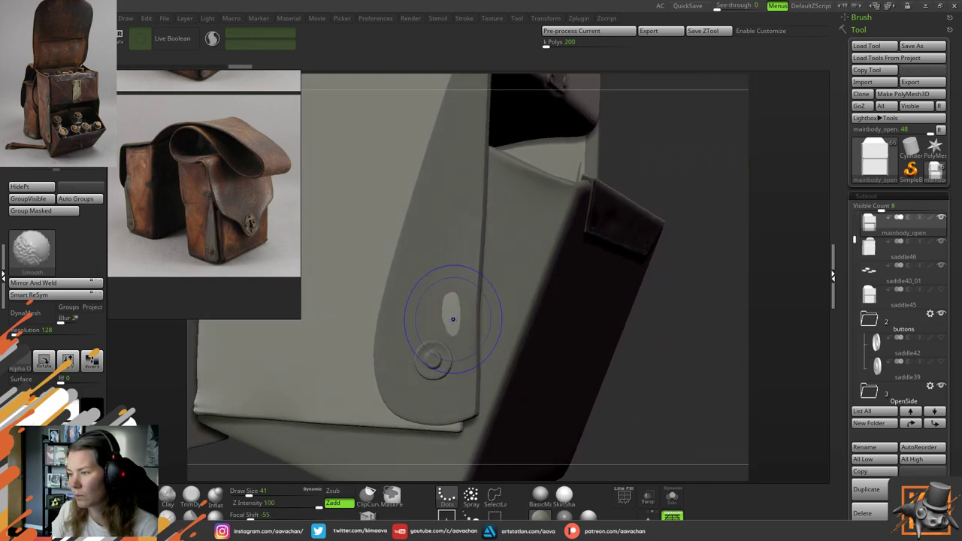
left_click_drag(669, 371, 638, 383)
mouse_move(346, 425)
left_mouse_down("alt")
mouse_move(321, 393)
mouse_move(377, 365)
mouse_move(398, 388)
mouse_move(481, 350)
left_mouse_up("alt")
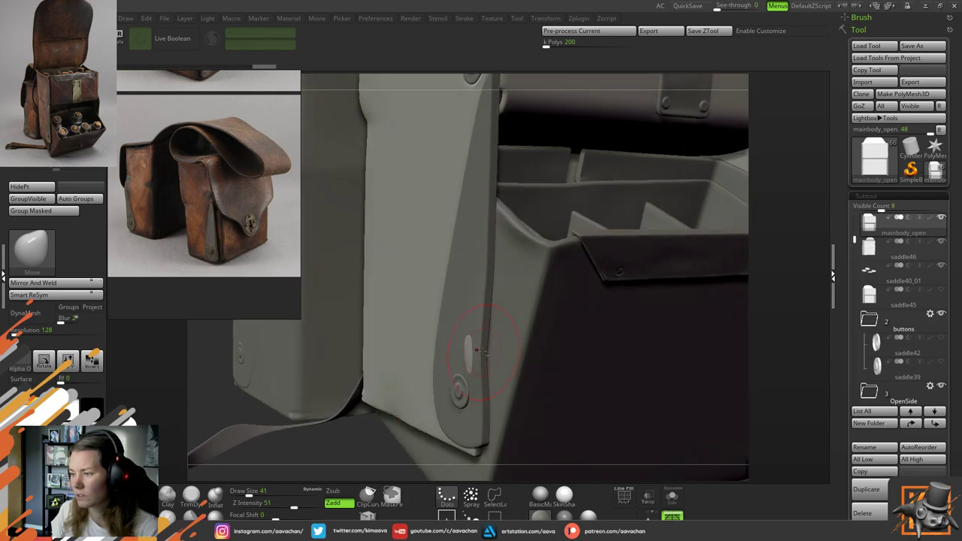
Select the side strip again and even out its surface above the lower rivet with draw size 22
left_click(468, 278, "alt")
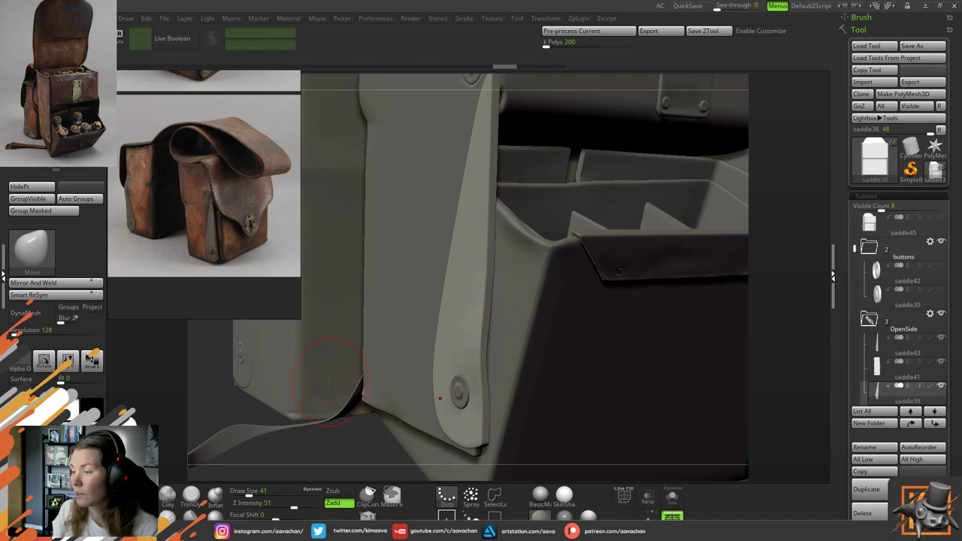
key("ctrl")
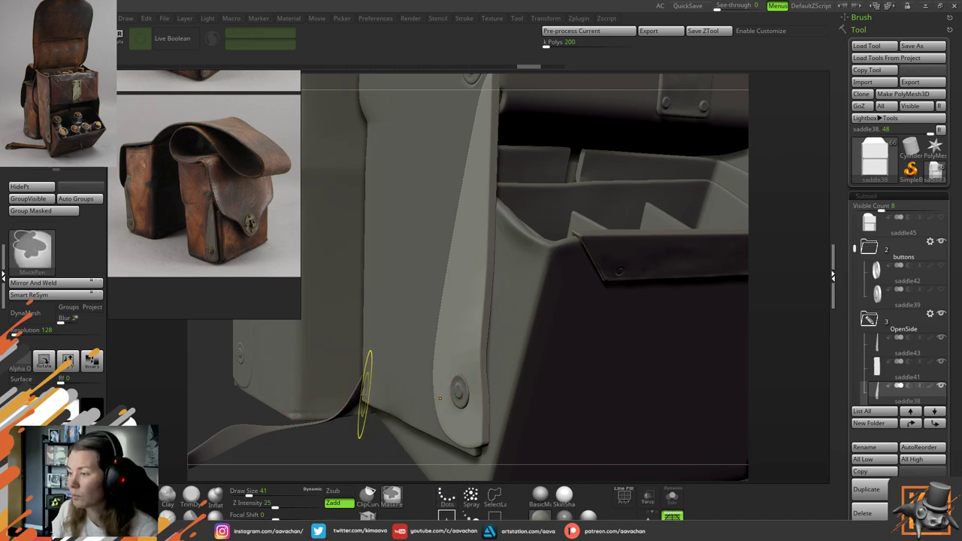
key("space")
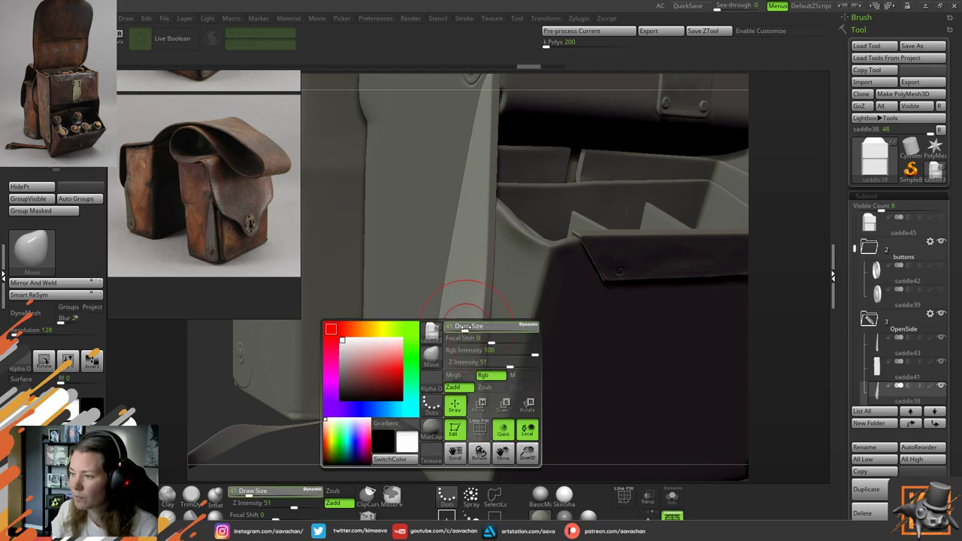
key("shift")
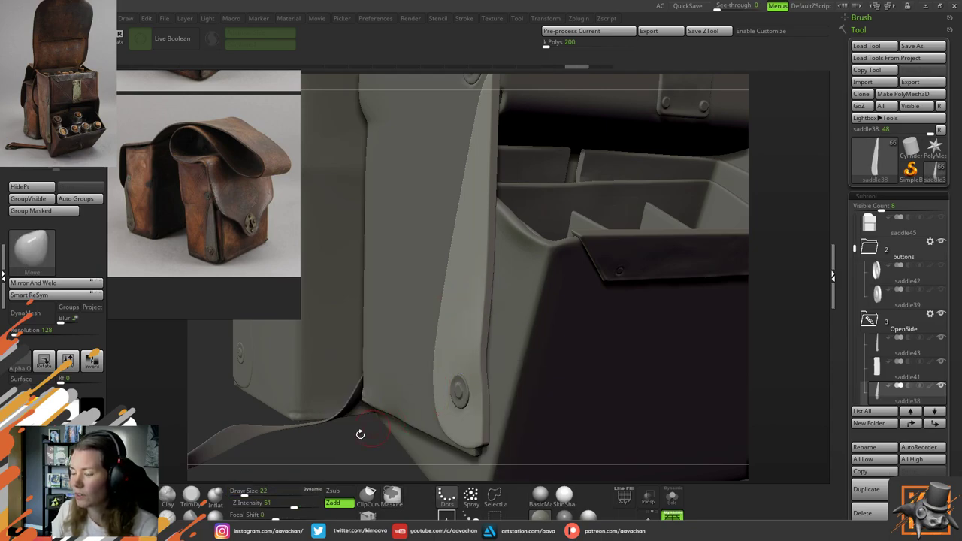
Flatten the side strip's face with TrimDynamic and smooth the area above the lower rivet
left_click(193, 494)
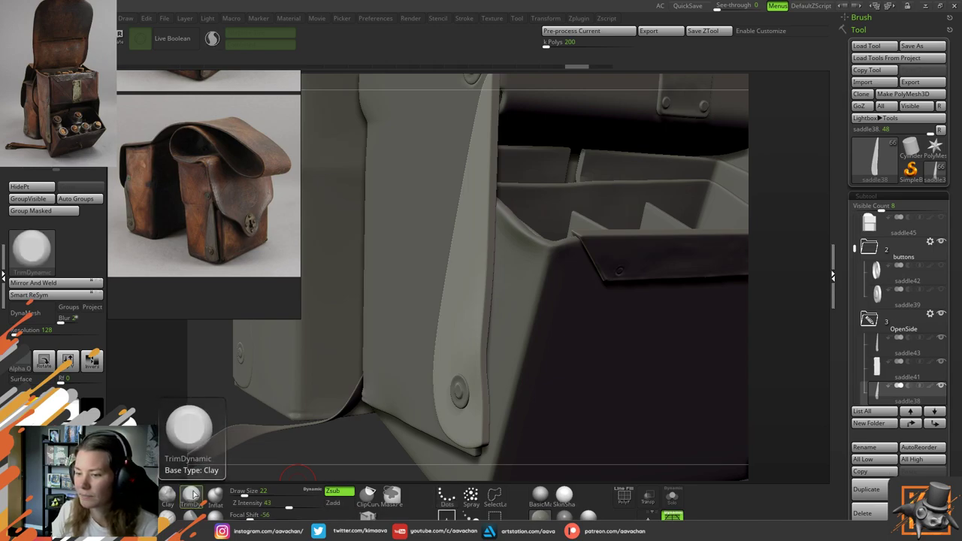
key("ctrl")
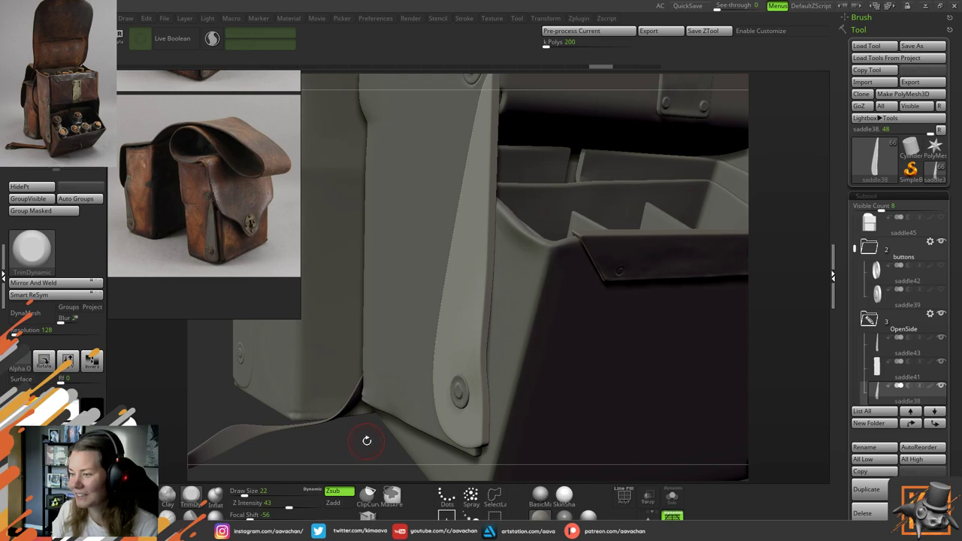
left_click_drag(367, 440, 454, 426)
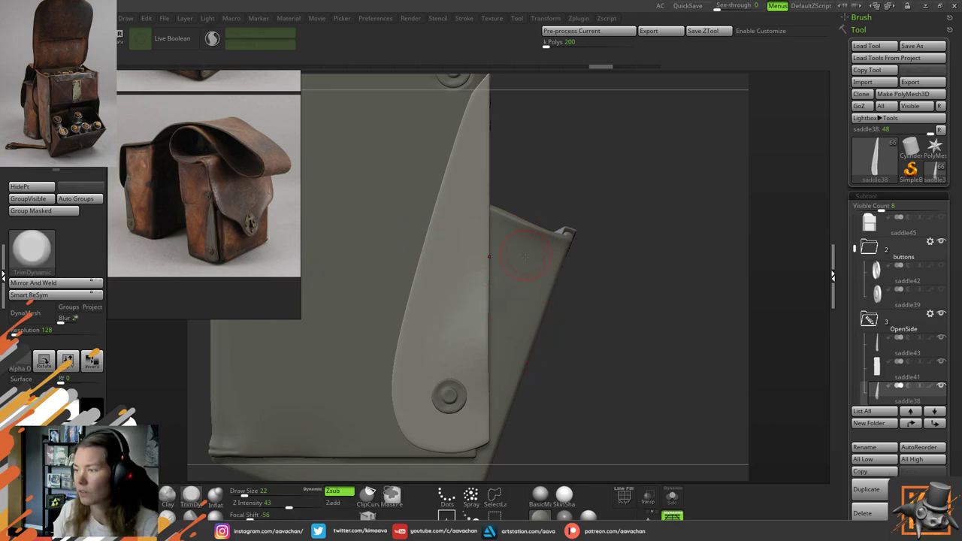
left_click_drag(629, 192, 610, 201)
left_click_drag(474, 326, 464, 361, "shift")
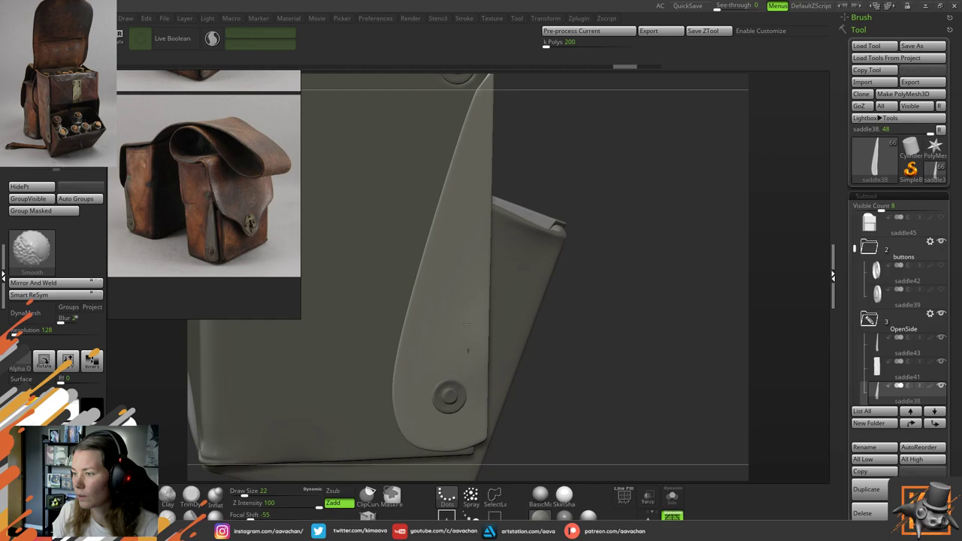
left_click_drag(629, 318, 468, 344)
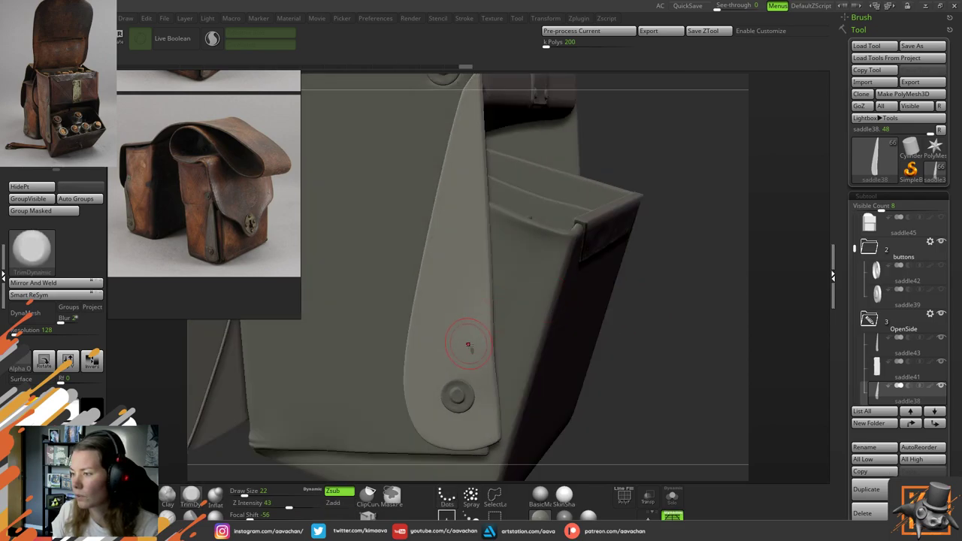
left_click_drag(633, 365, 491, 351)
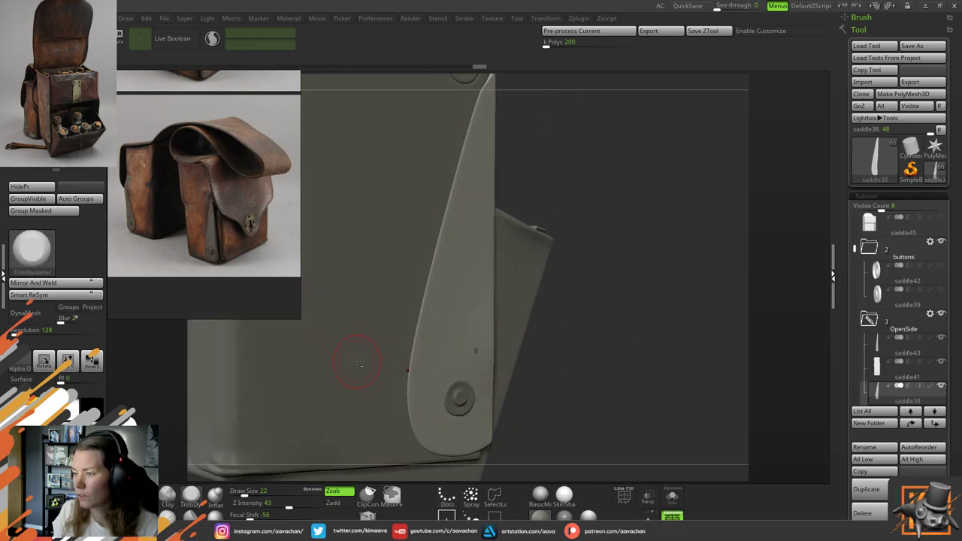
Select the main body, save the project, and push the wall poking through the side strip back beneath it with the Move brush
left_click(365, 363, "alt")
key("ctrl+s")
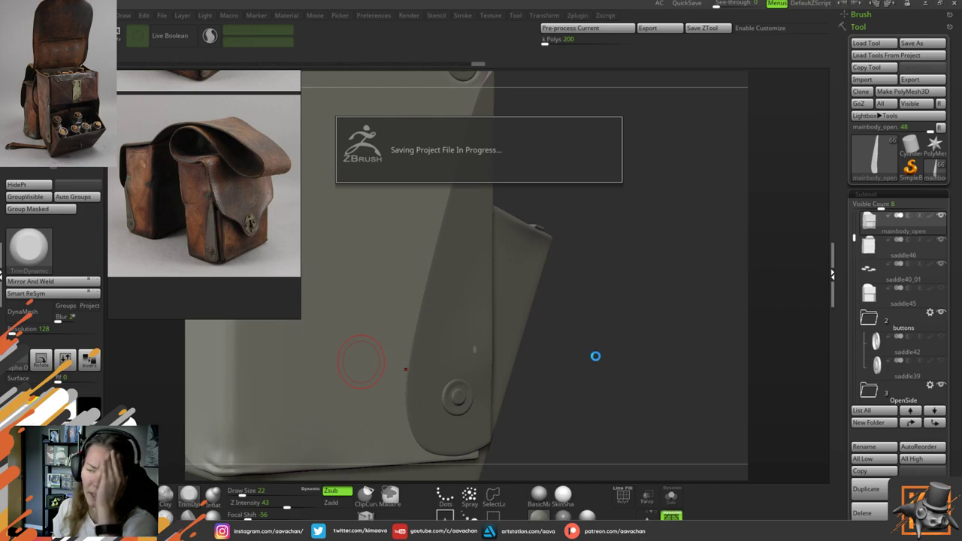
left_click_drag(609, 328, 596, 335)
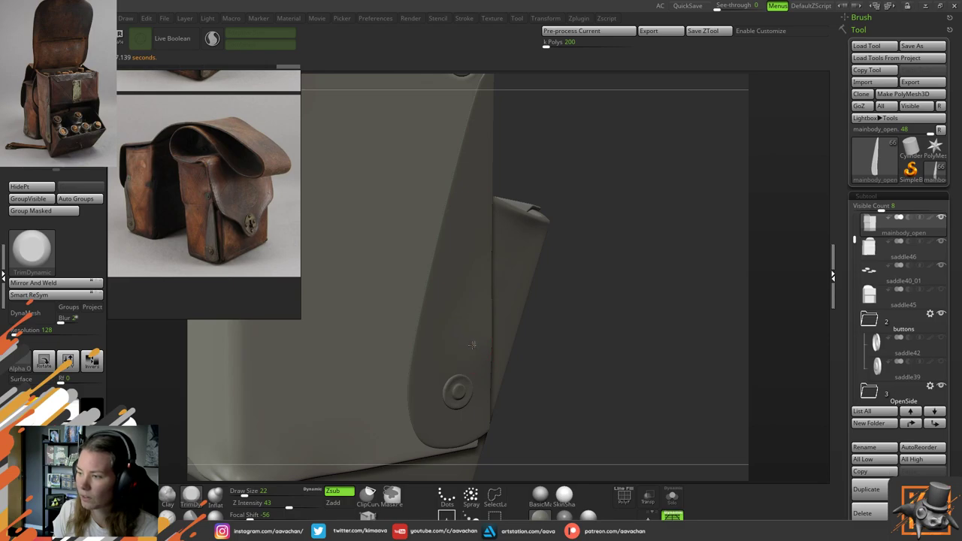
key("ctrl")
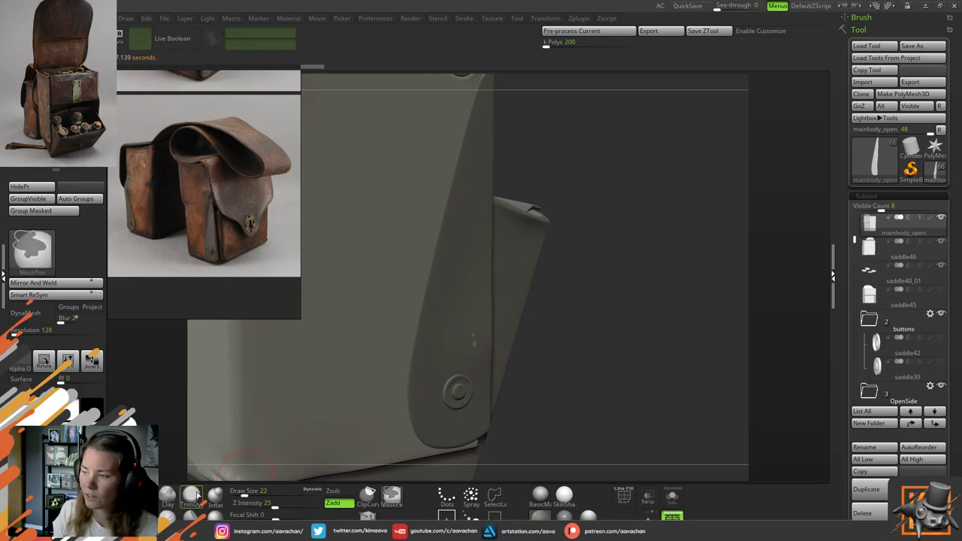
left_click(192, 494)
key("b")
key("m")
key("v")
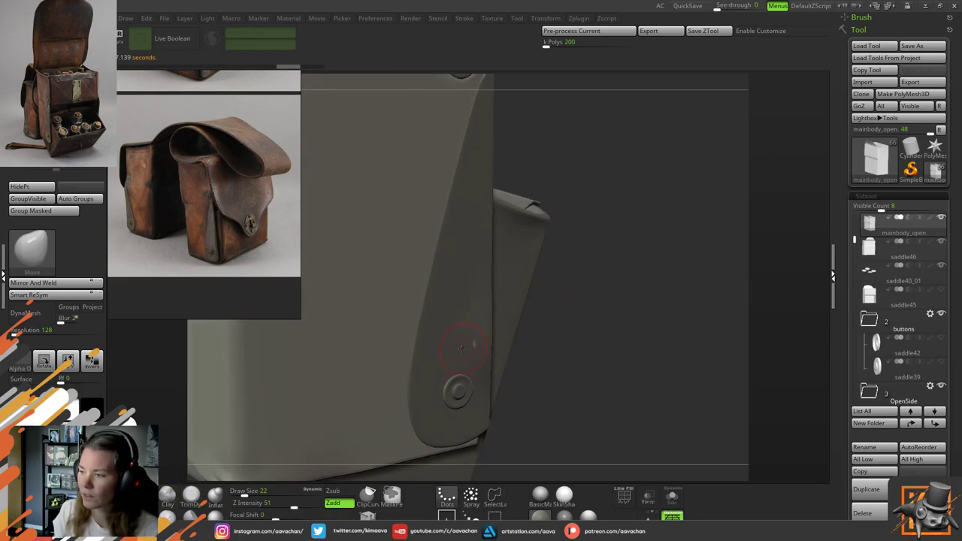
left_click_drag(629, 361, 496, 327)
right_click_drag(496, 326, 405, 374, "ctrl")
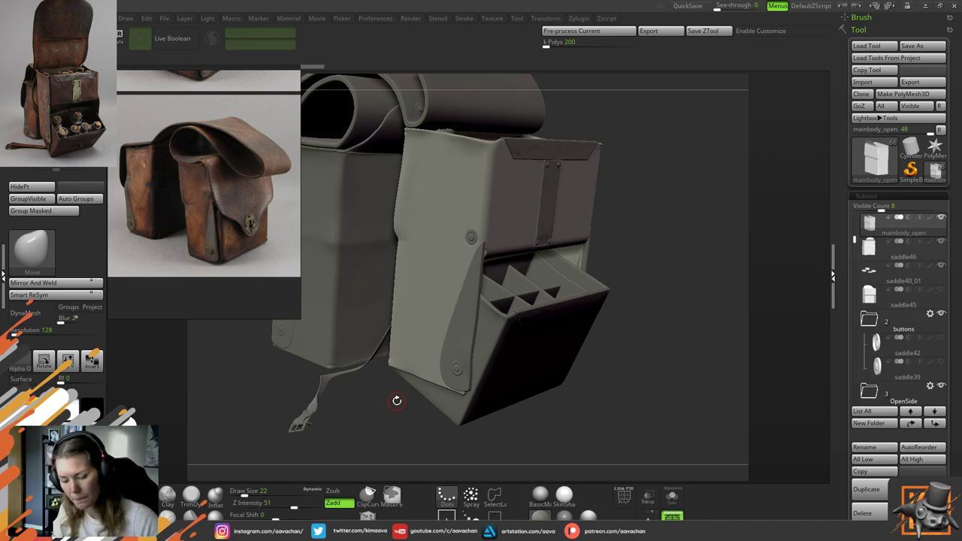
Examine the reference photos for how the leather folds along the bag's rear vertical corner and overlapping upper section
left_click_drag(644, 285, 501, 244)
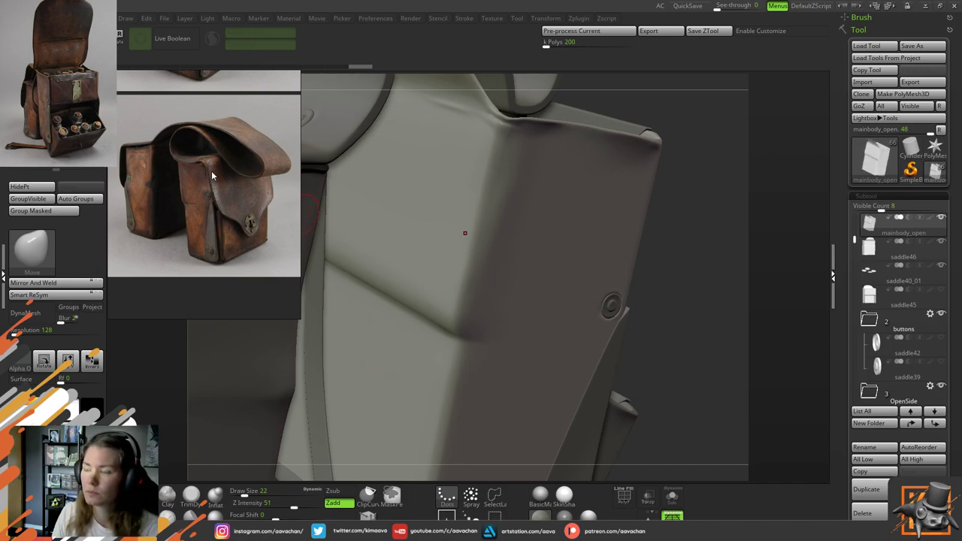
scroll(212, 172, "up", 2)
mouse_move(220, 164)
middle_mouse_down()
mouse_move(208, 283)
mouse_move(207, 219)
mouse_move(151, 223)
middle_mouse_up()
scroll(210, 228, "down", 3)
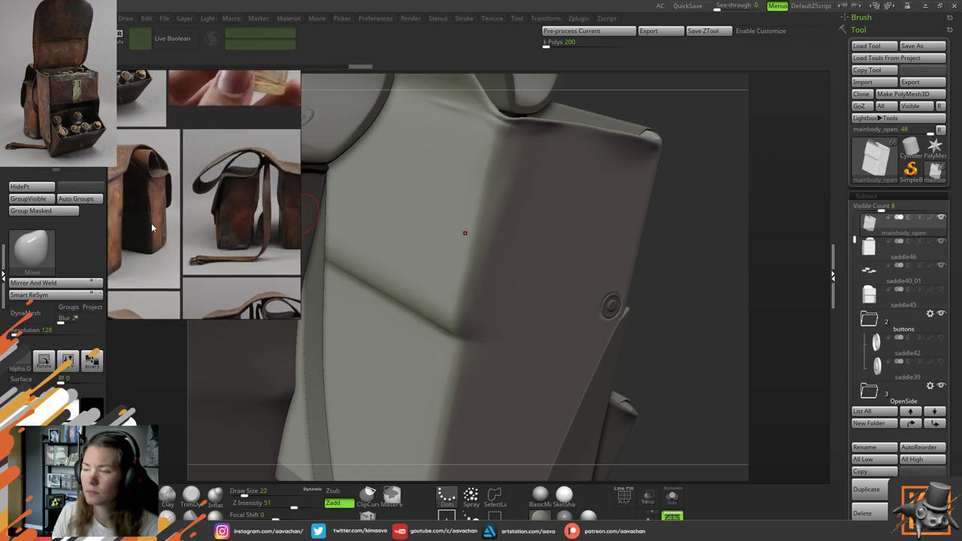
middle_click_drag(242, 234, 169, 234)
scroll(220, 228, "up", 4)
scroll(219, 228, "up", 2)
scroll(220, 228, "down", 1)
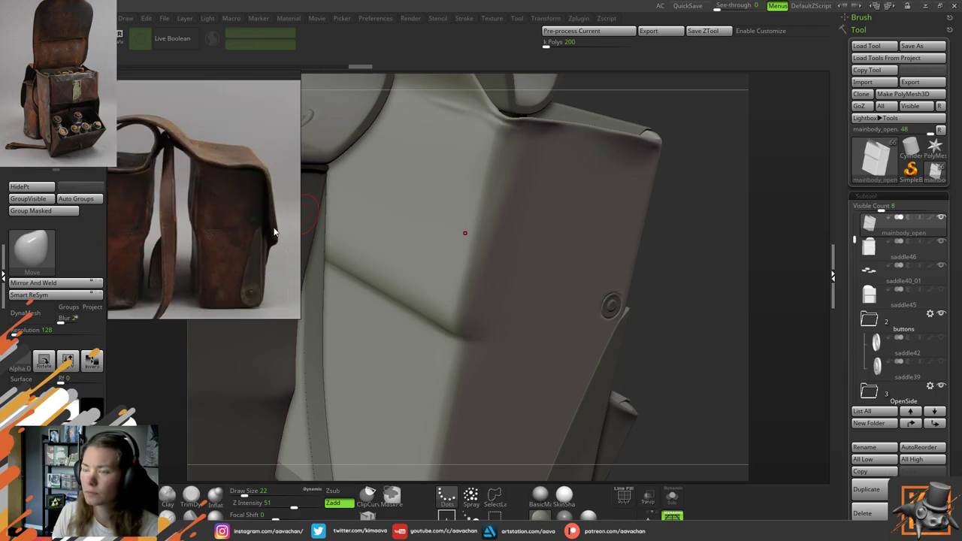
Try sharpening the upper section's rear vertical edge on the main body with the Pinch brush at draw size 35
left_click_drag(694, 193, 325, 330)
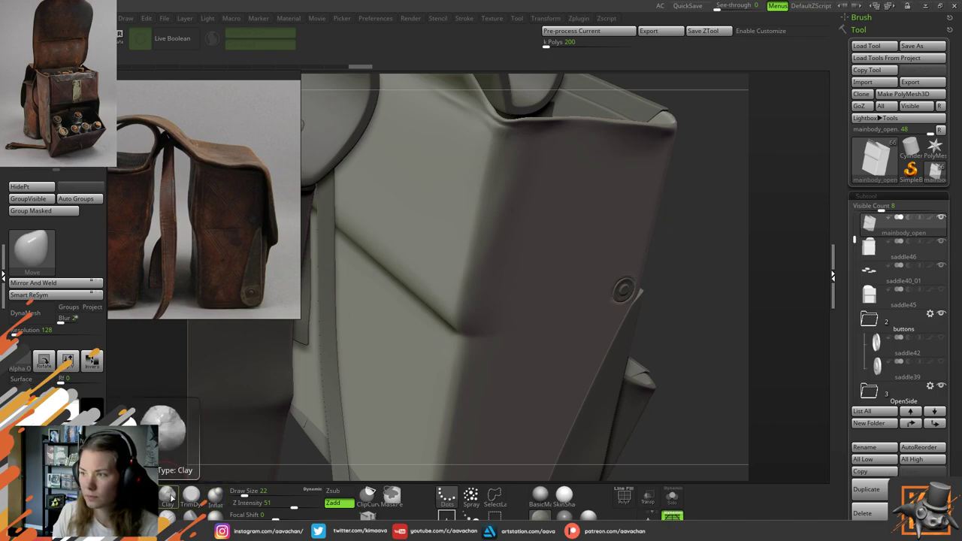
key("b")
key("p")
key("i")
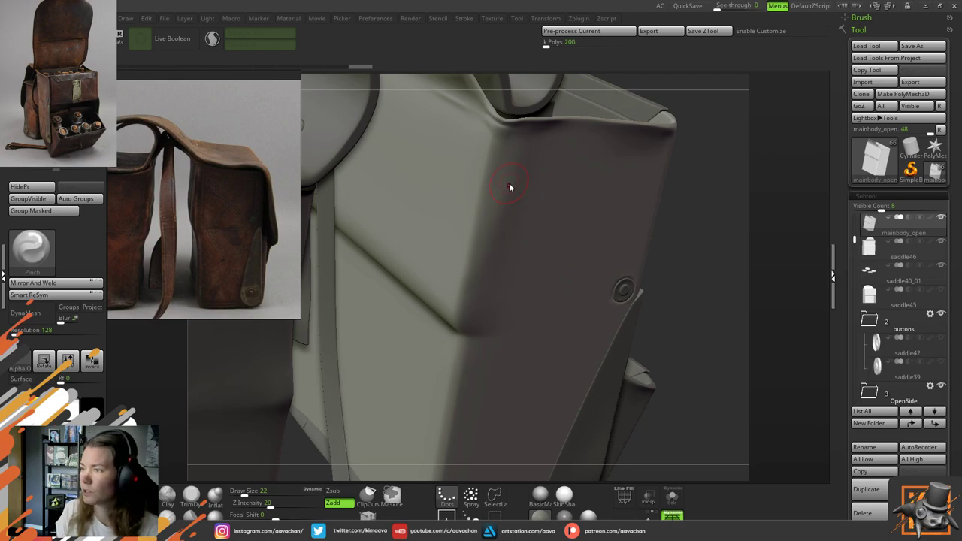
key("space")
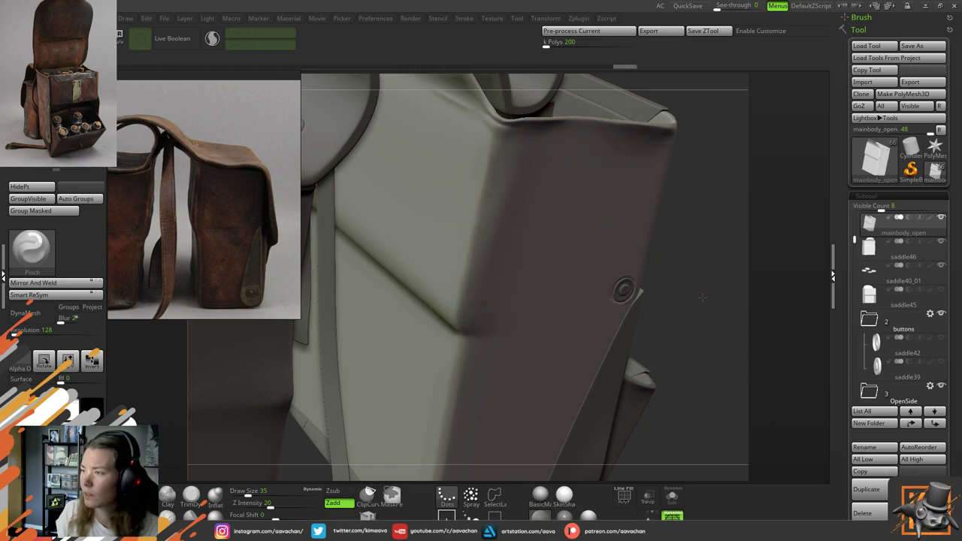
left_click_drag(676, 246, 680, 275)
left_click_drag(754, 295, 754, 301)
key("ctrl")
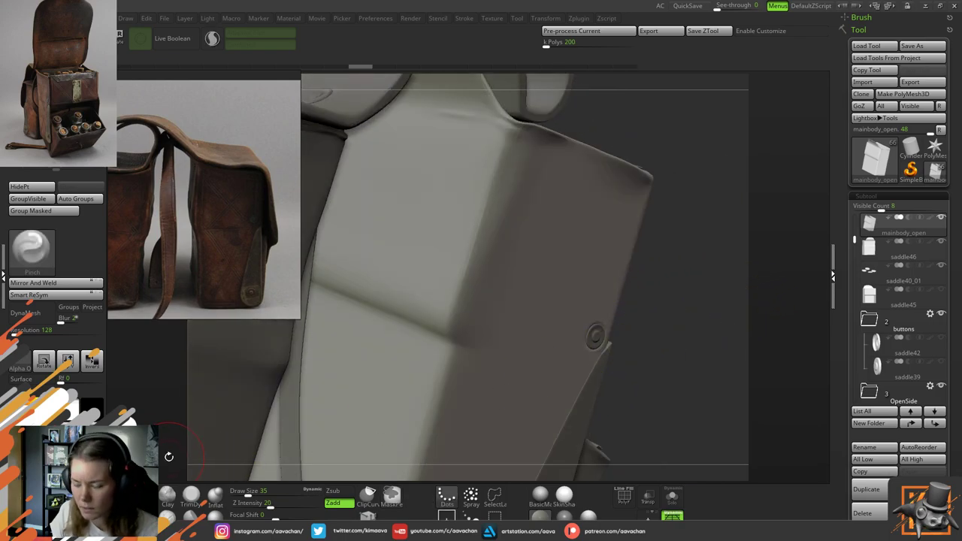
Lower the main body's subdivision level and carve a crease beside its rear vertical edge on the side wall with DamStandard at draw size 22
key("b")
left_click(573, 322)
mouse_move(681, 242)
left_mouse_down()
mouse_move(639, 225)
mouse_move(563, 165)
mouse_move(626, 194)
left_mouse_up()
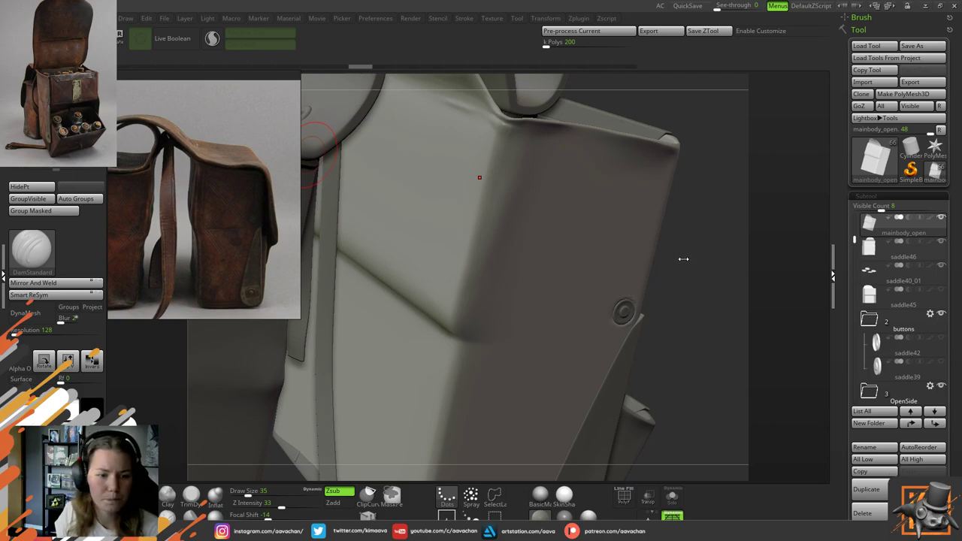
key("shift+d")
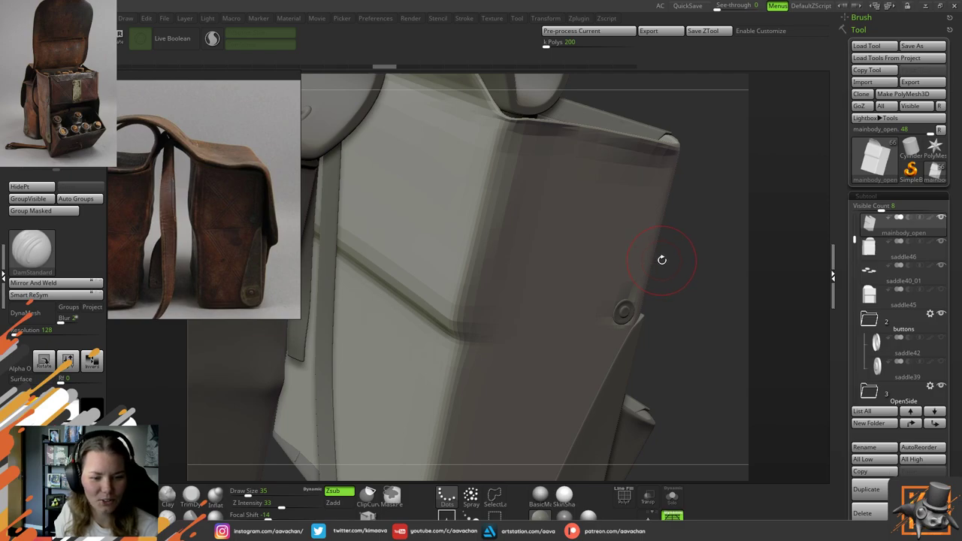
left_click_drag(707, 253, 707, 272, "alt")
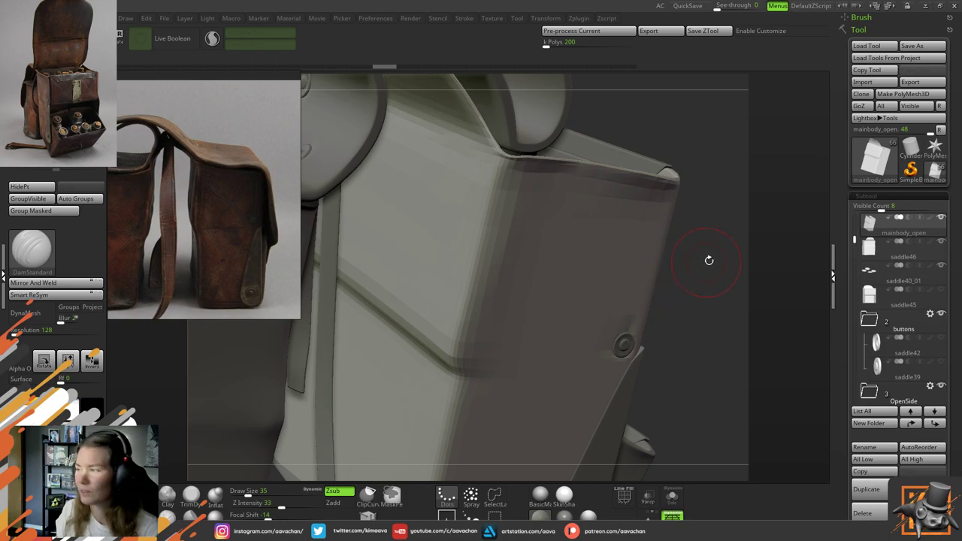
left_click_drag(717, 229, 679, 232)
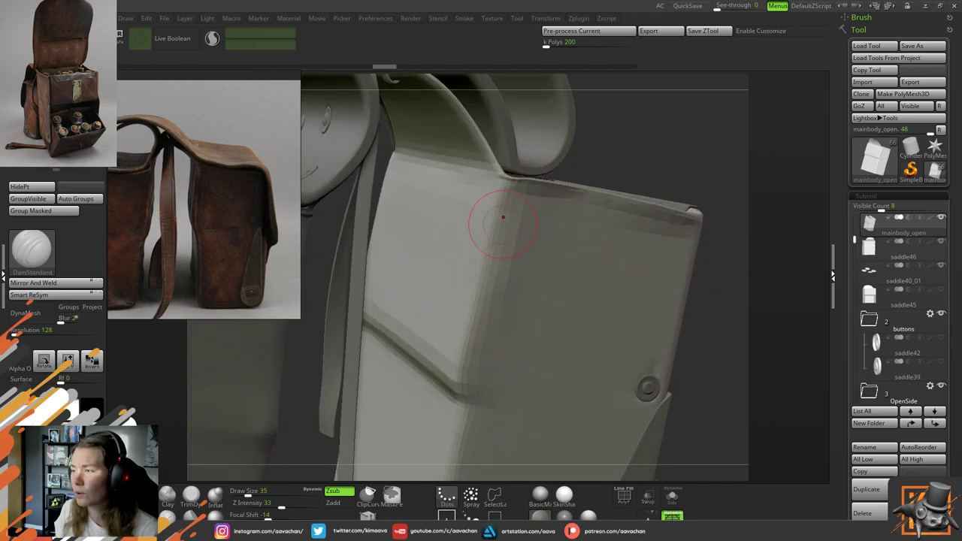
key("space")
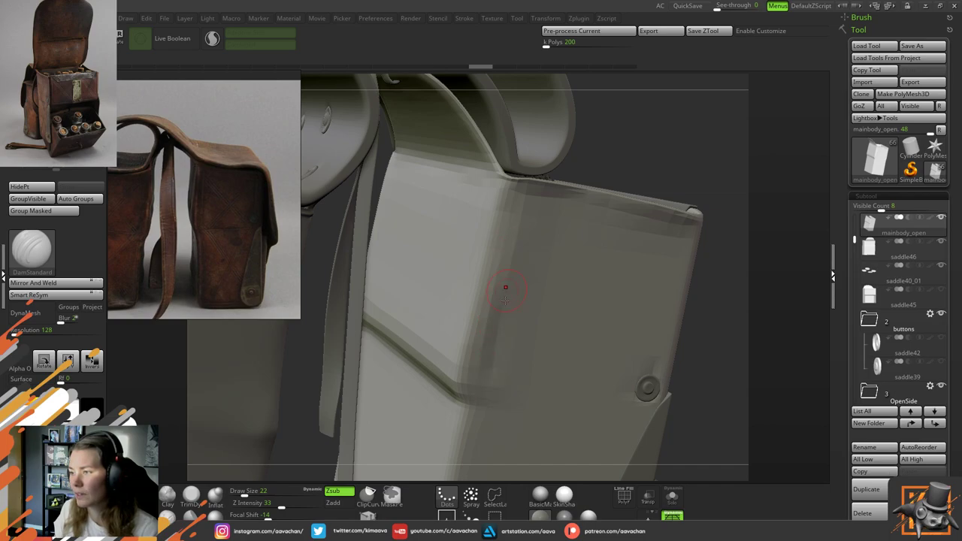
key("ctrl+shift+z")
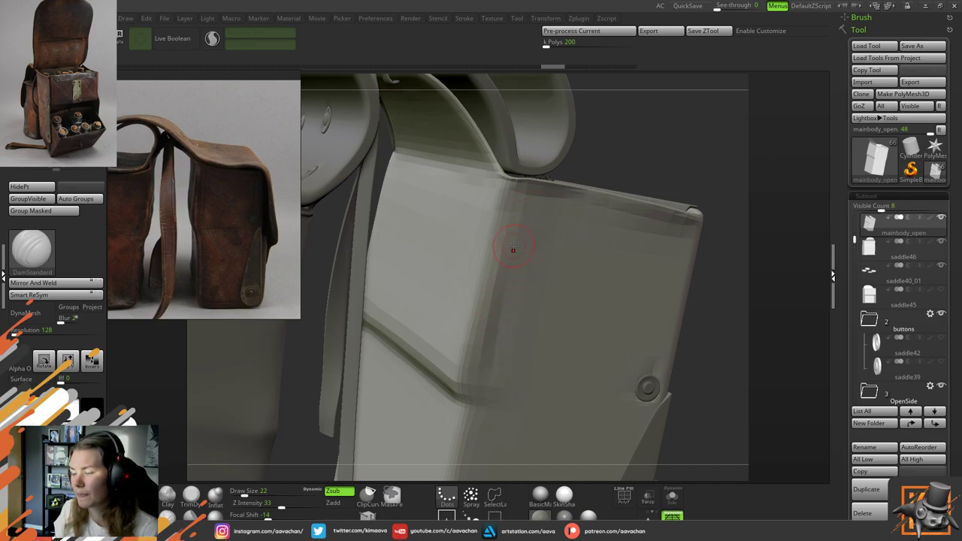
Try a matching DamStandard crease on the back face beside the same vertical edge, and step back through the latest strokes
left_click_drag(660, 173, 468, 241)
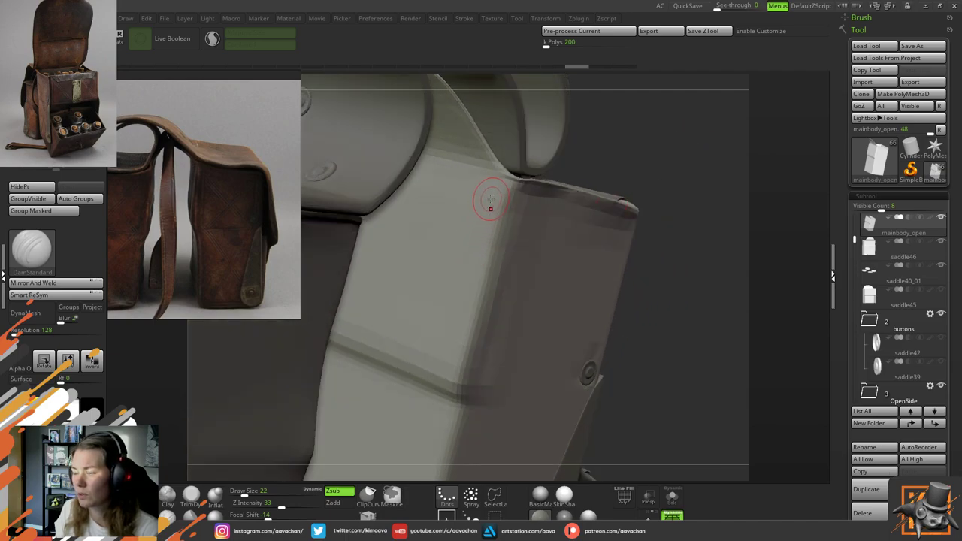
left_click_drag(443, 334, 466, 252)
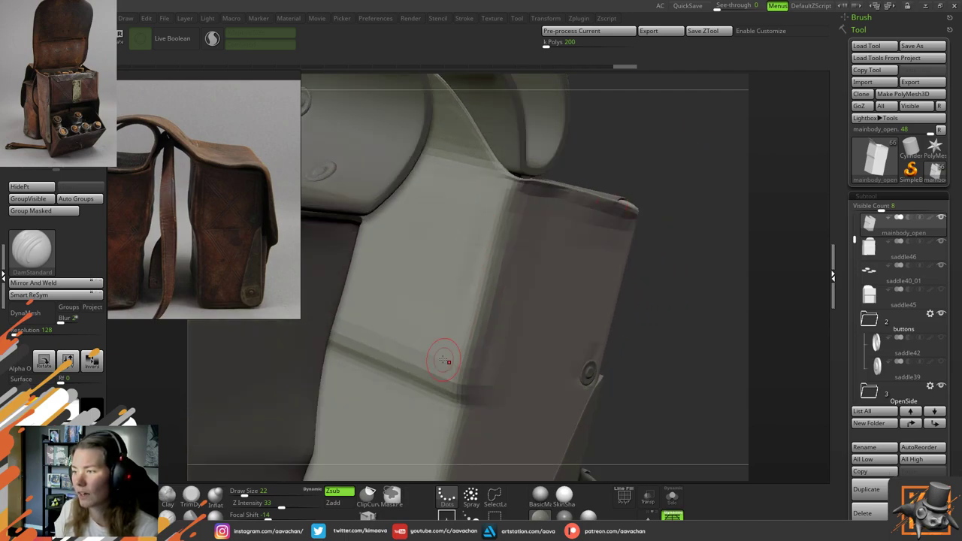
key("ctrl+z")
key("ctrl+z")
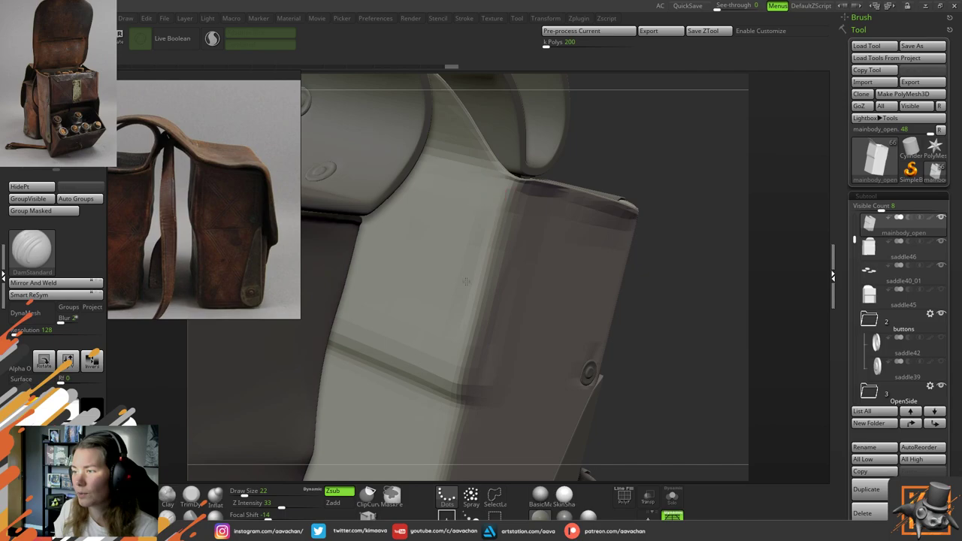
key("ctrl+shift+z")
key("ctrl+shift+z")
Carve DamStandard creases along both the side wall and the back face to define the upper section's vertical edge
left_click_drag(679, 245, 647, 245)
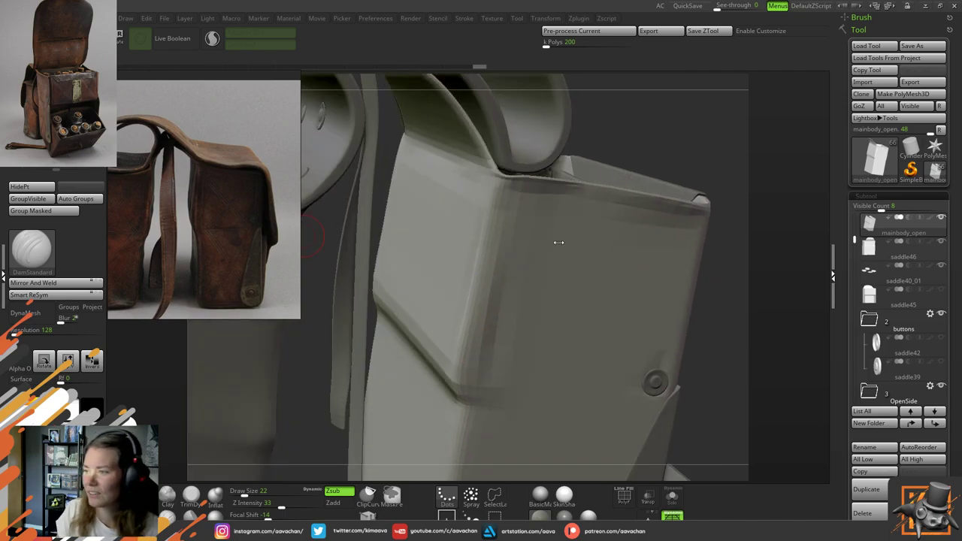
mouse_move(635, 196)
left_mouse_down()
mouse_move(630, 159)
mouse_move(508, 247)
left_mouse_up()
left_click_drag(489, 346, 511, 227)
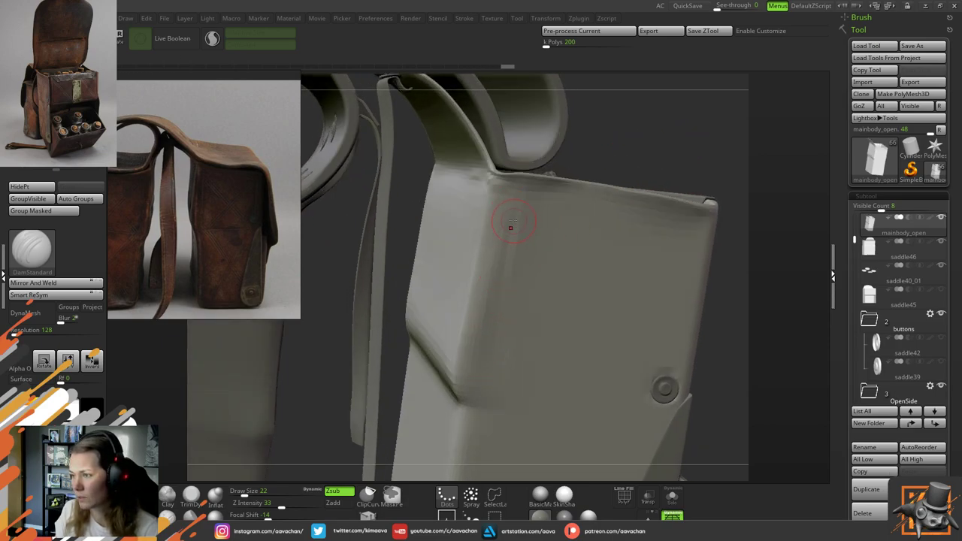
left_click_drag(497, 272, 506, 247)
left_click_drag(684, 127, 782, 139)
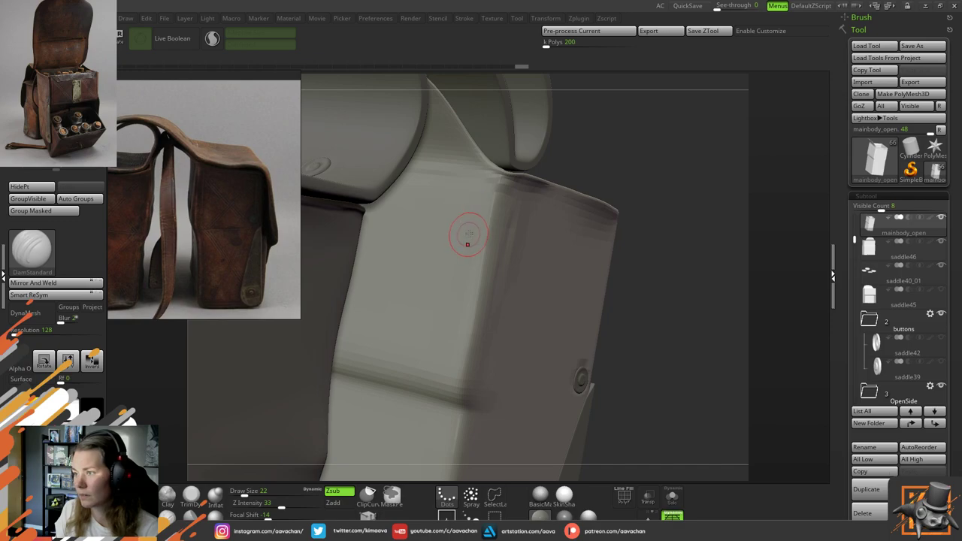
left_click_drag(478, 203, 444, 352)
left_click_drag(479, 222, 440, 373)
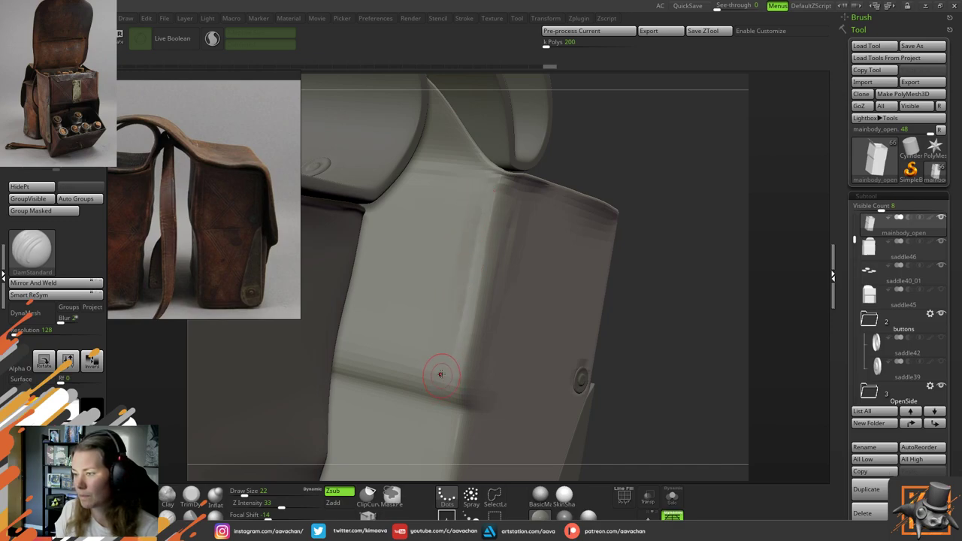
right_click_drag(508, 266, 601, 266)
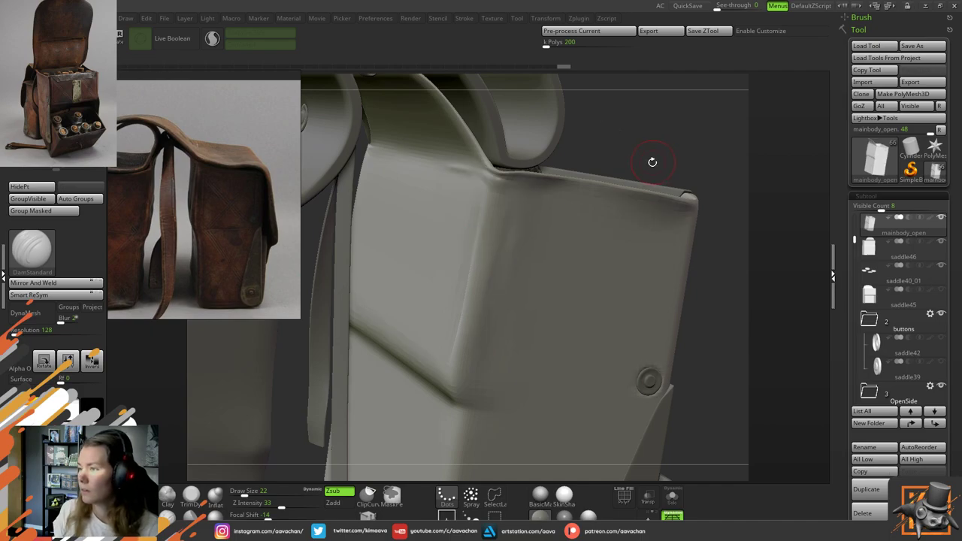
Deepen the side wall's crease beside the vertical edge and smooth its lower part
right_click_drag(667, 142, 564, 225)
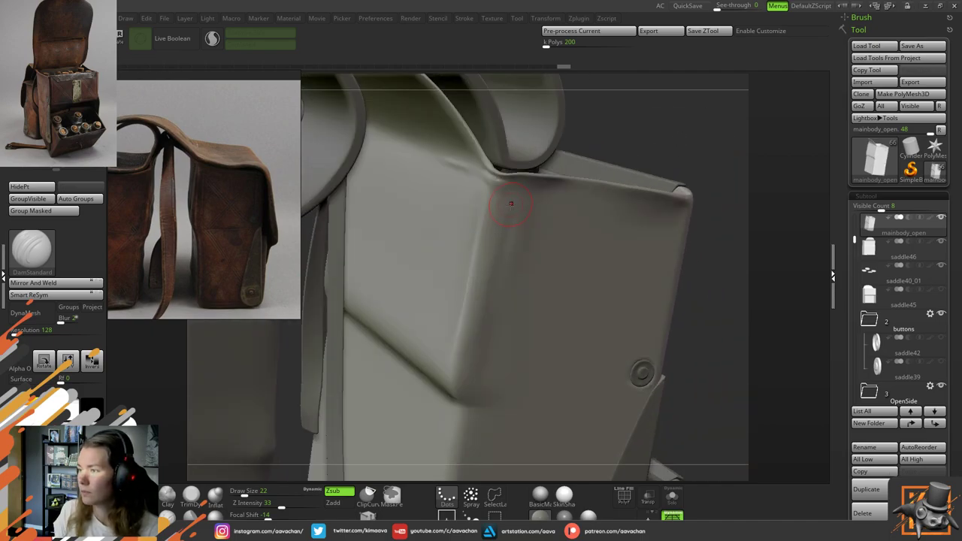
mouse_move(511, 203)
left_mouse_down()
mouse_move(485, 304)
mouse_move(490, 263)
left_mouse_up()
key("shift")
left_click_drag(485, 307, 502, 259, "shift")
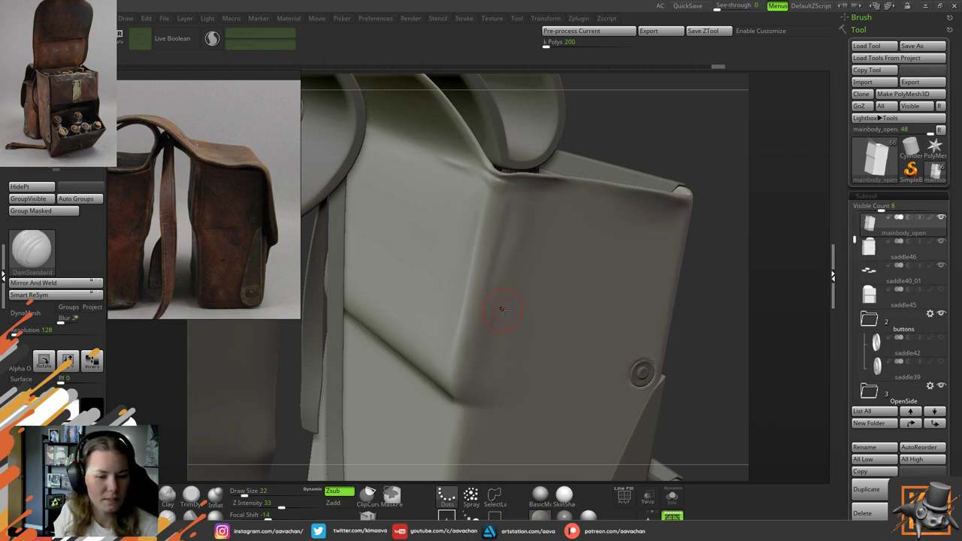
Undo the last crease strokes on the back face and smooth the groove beside the vertical edge from its upper end down
mouse_move(662, 108)
left_mouse_down()
mouse_move(695, 154)
mouse_move(477, 242)
mouse_move(489, 245)
mouse_move(485, 268)
left_mouse_up()
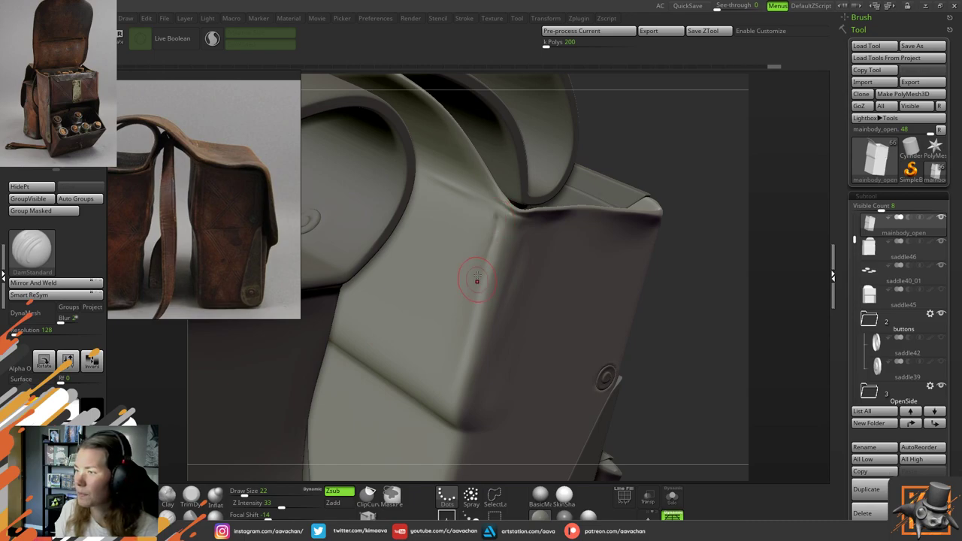
key("ctrl+z")
left_click_drag(492, 216, 485, 240)
key("ctrl+z")
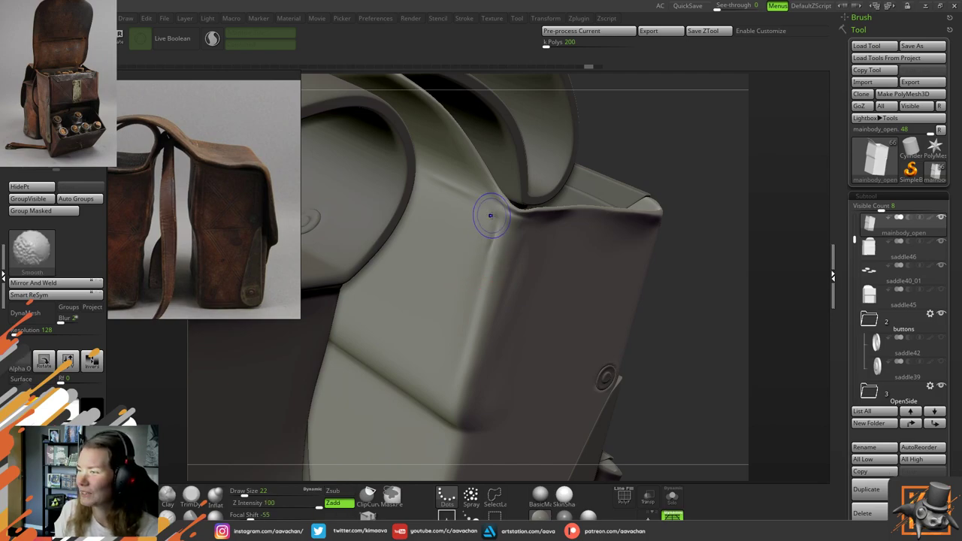
left_click_drag(489, 217, 484, 266, "shift")
mouse_move(493, 228)
left_mouse_down("shift")
mouse_move(487, 202)
mouse_move(488, 239)
mouse_move(492, 226)
left_mouse_up("shift")
left_click_drag(472, 296, 478, 280, "shift")
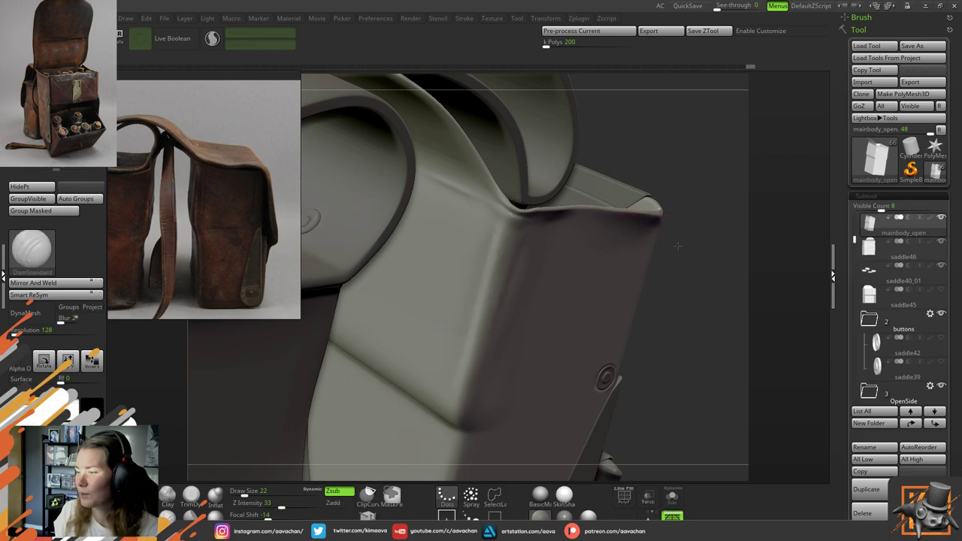
Isolate the main body in solo mode and turn it to show the opposite rear corner
left_click_drag(678, 246, 640, 358, "alt")
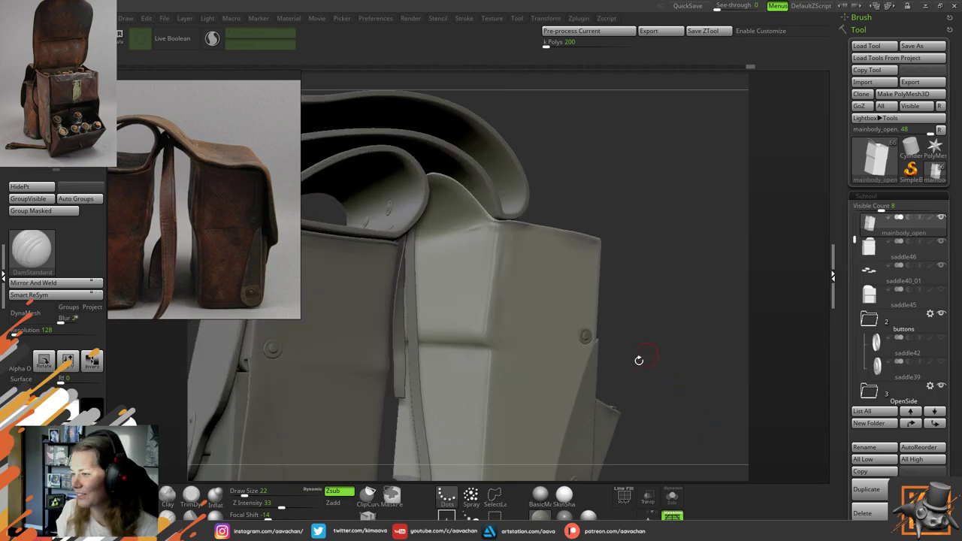
left_click(671, 505)
left_click_drag(611, 275, 674, 333, "alt")
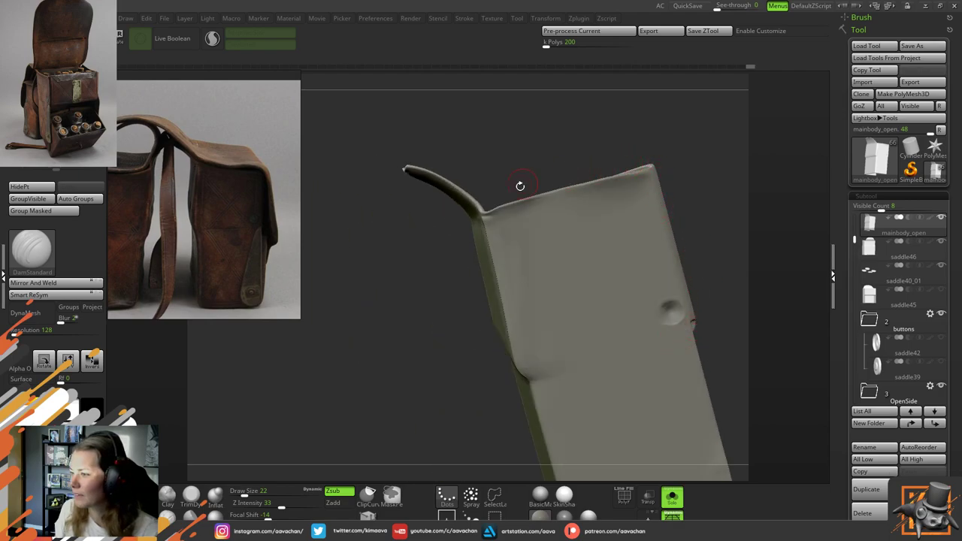
left_click_drag(433, 322, 483, 337)
left_click_drag(615, 301, 576, 303, "alt")
key("b")
key("m")
key("v")
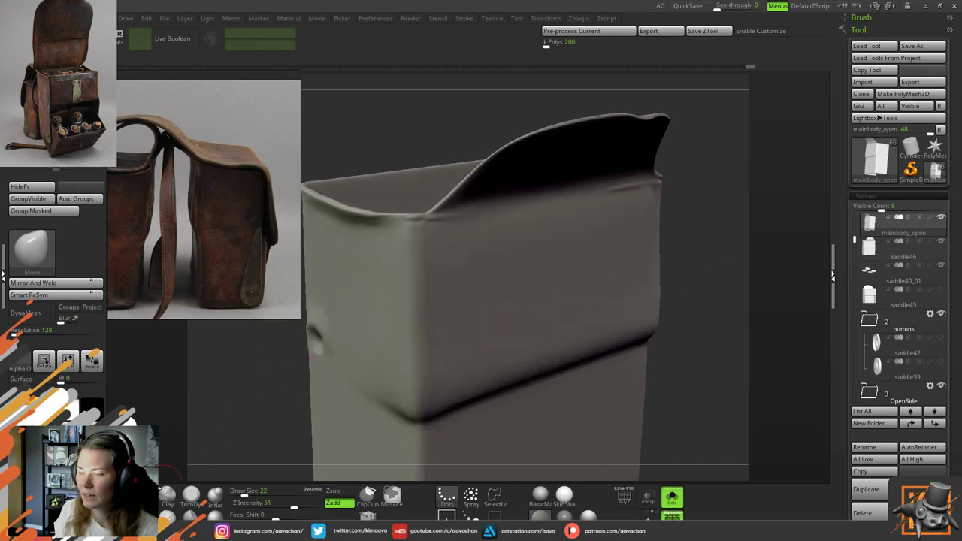
left_click_drag(270, 393, 299, 406)
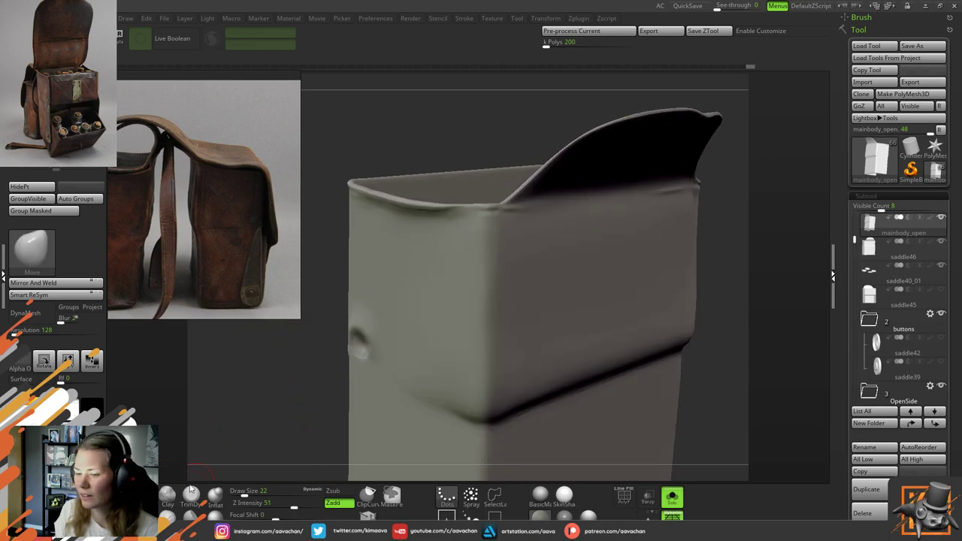
Carve a crease on the back face along the opposite vertical edge with DamStandard at draw size 22 and smooth it
key("b")
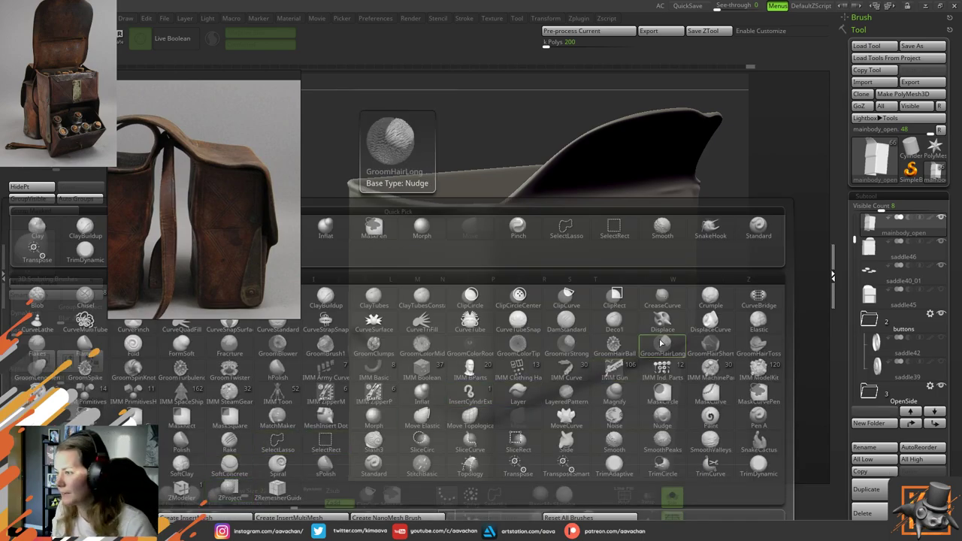
left_click(567, 324)
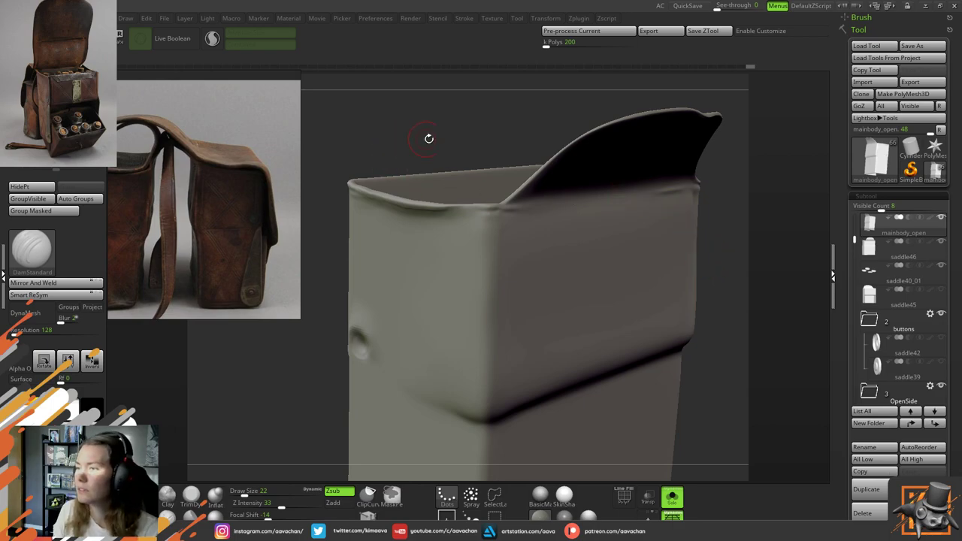
left_click_drag(429, 139, 446, 148)
left_click_drag(479, 228, 406, 232)
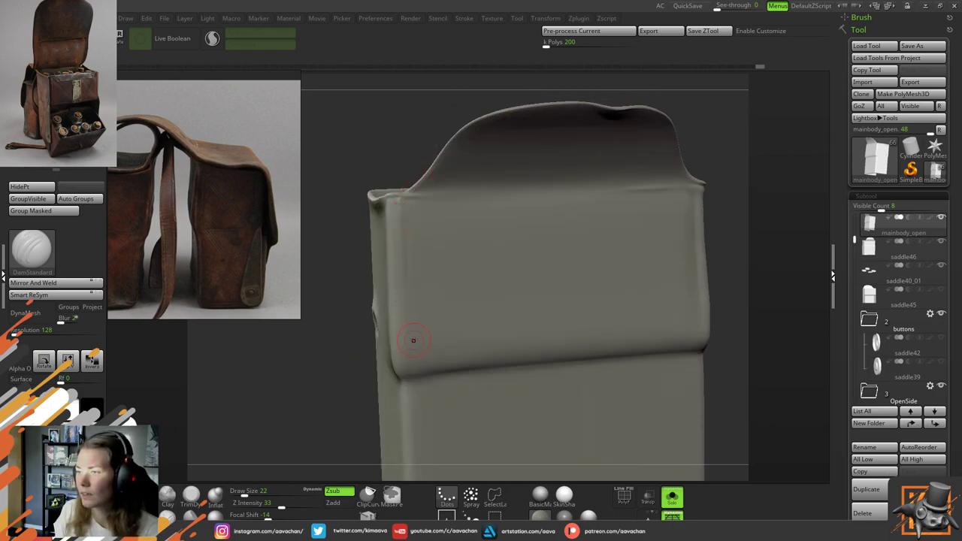
key("shift")
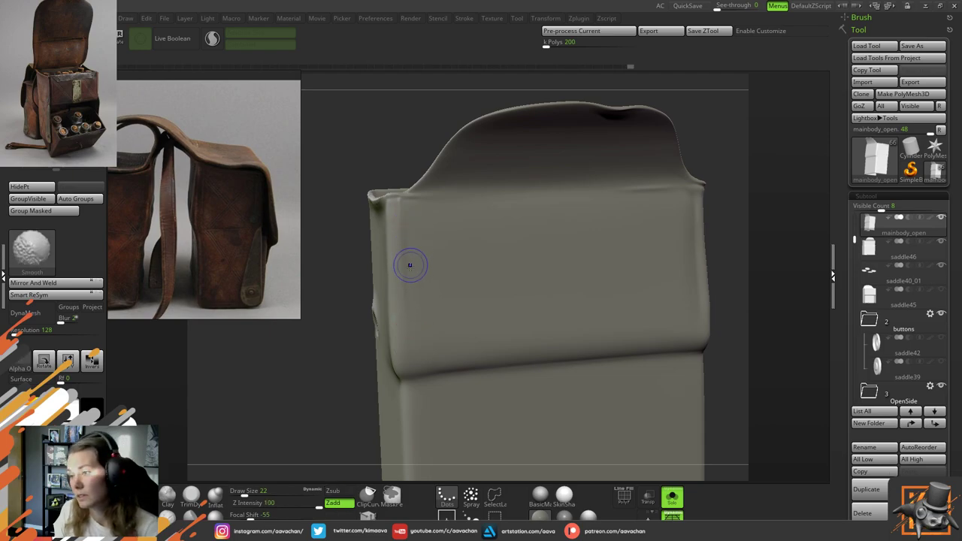
left_click_drag(399, 146, 433, 317)
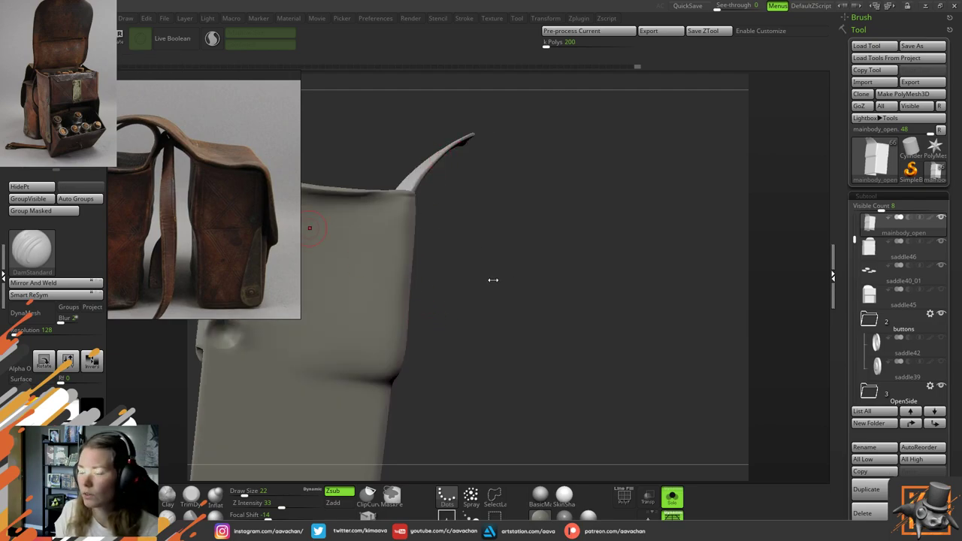
Smooth the main body's side wall beside the rear vertical edge and check the result from the back and front
left_click_drag(476, 281, 467, 260)
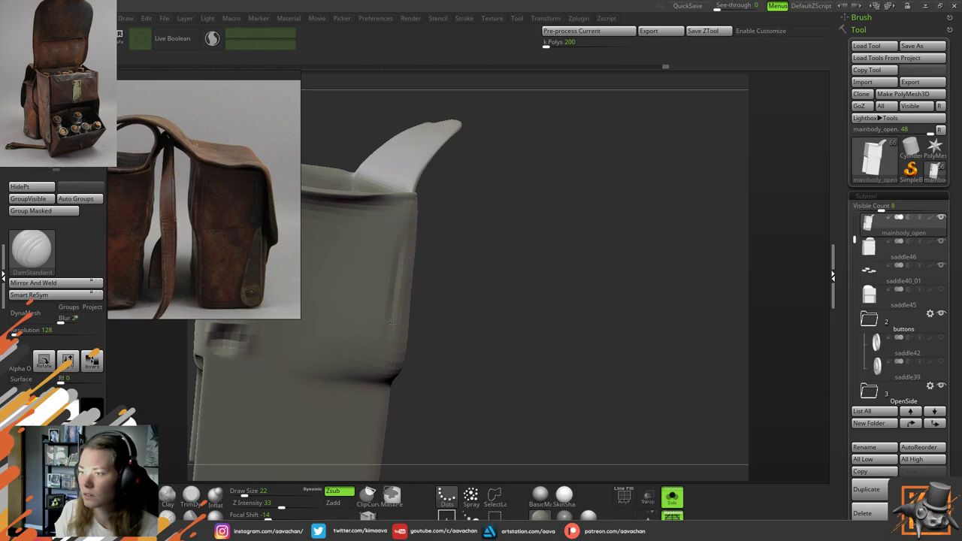
left_click_drag(384, 366, 394, 267)
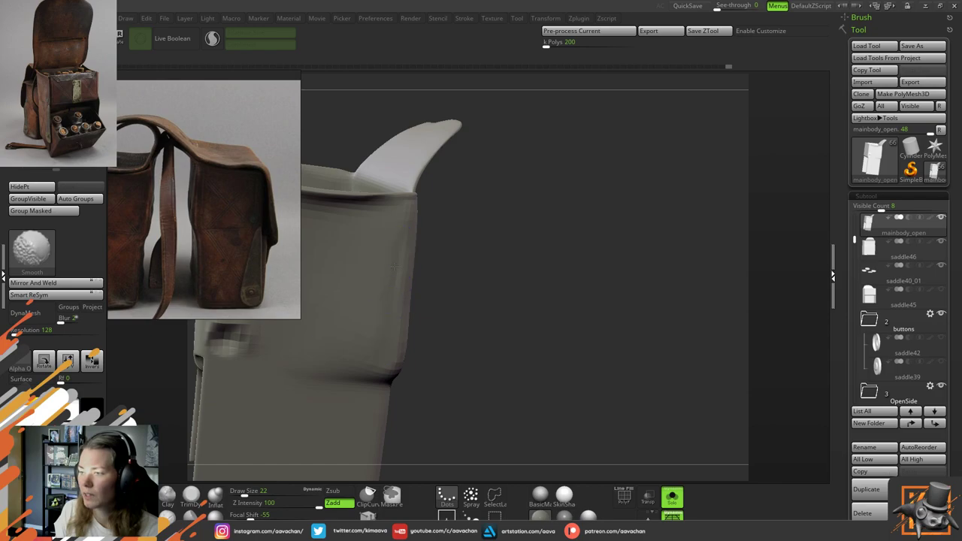
left_click_drag(485, 341, 445, 322)
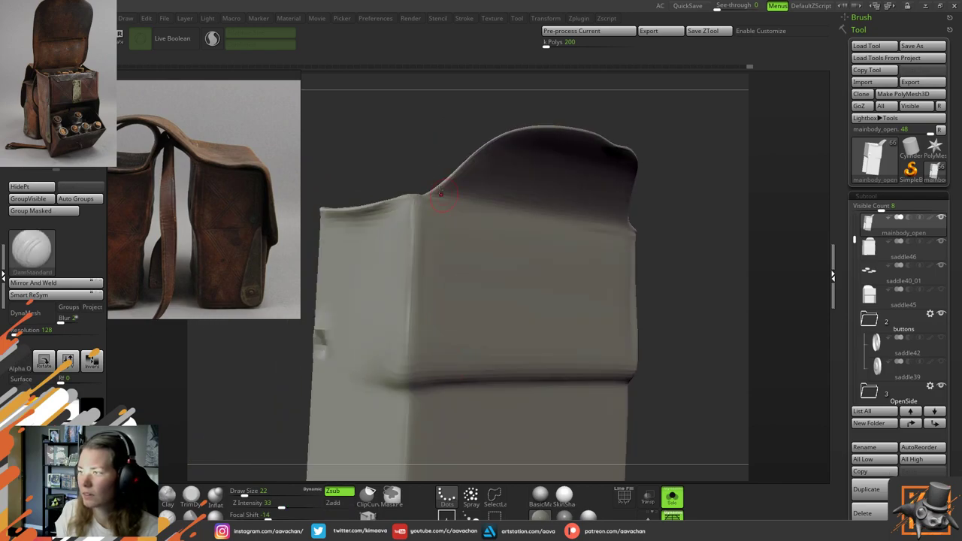
left_click_drag(383, 149, 369, 306)
left_click_drag(336, 435, 268, 407, "alt")
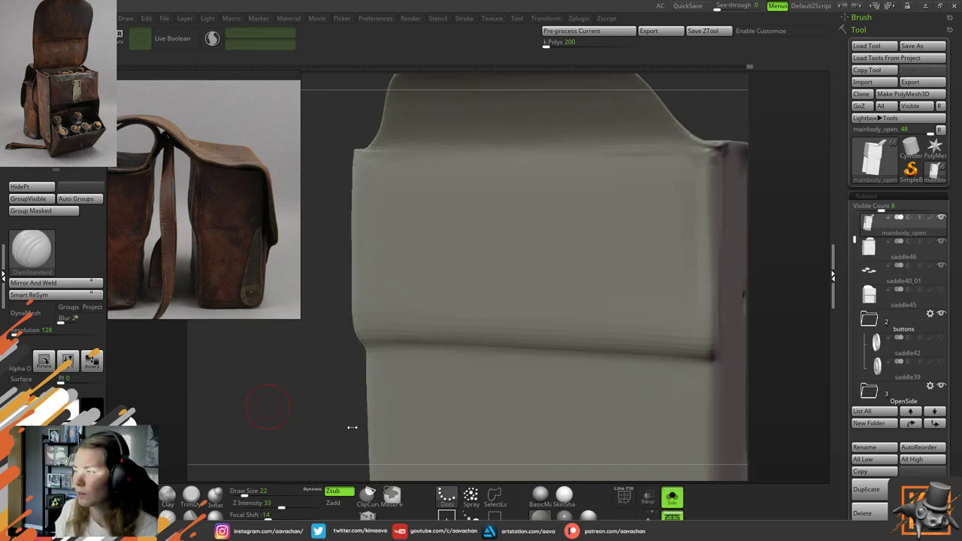
left_click_drag(330, 421, 297, 356, "alt")
left_click_drag(618, 333, 583, 336)
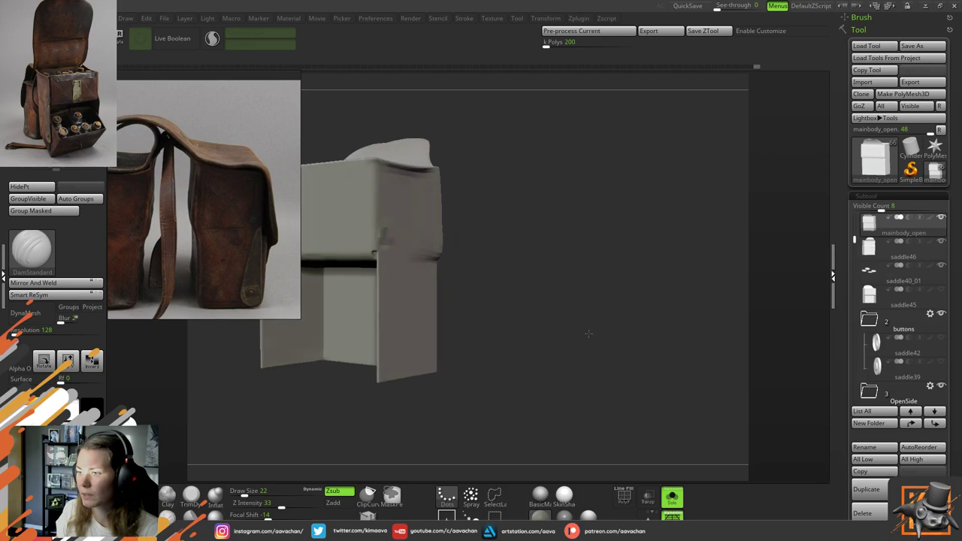
Leave solo mode and reshape the main body's front vertical edge with the Move brush at draw size 37
left_click(673, 498)
mouse_move(621, 406)
left_mouse_down("alt")
mouse_move(649, 318)
mouse_move(672, 299)
mouse_move(678, 305)
mouse_move(670, 283)
mouse_move(406, 214)
left_mouse_up("alt")
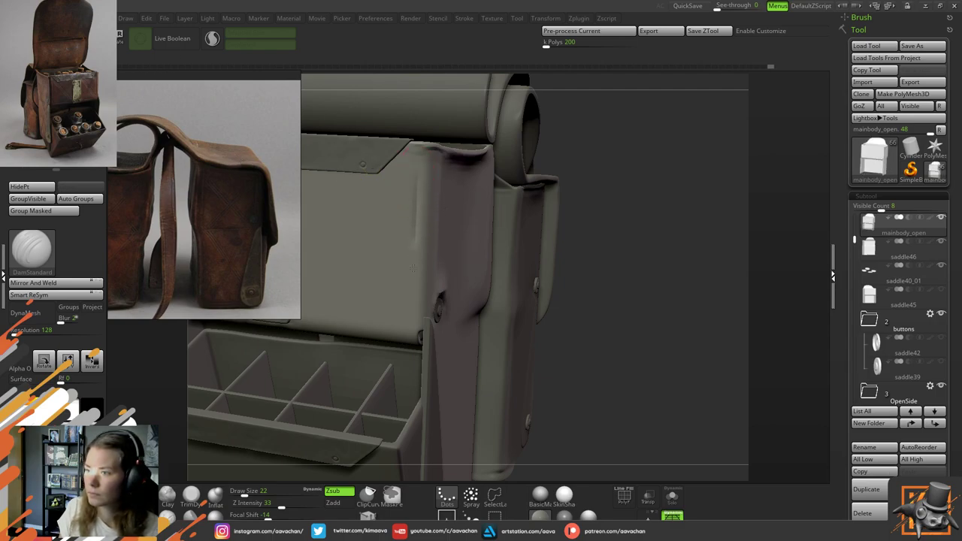
key("b")
key("m")
key("v")
left_click_drag(617, 263, 691, 263)
key("space")
left_click_drag(417, 226, 422, 226)
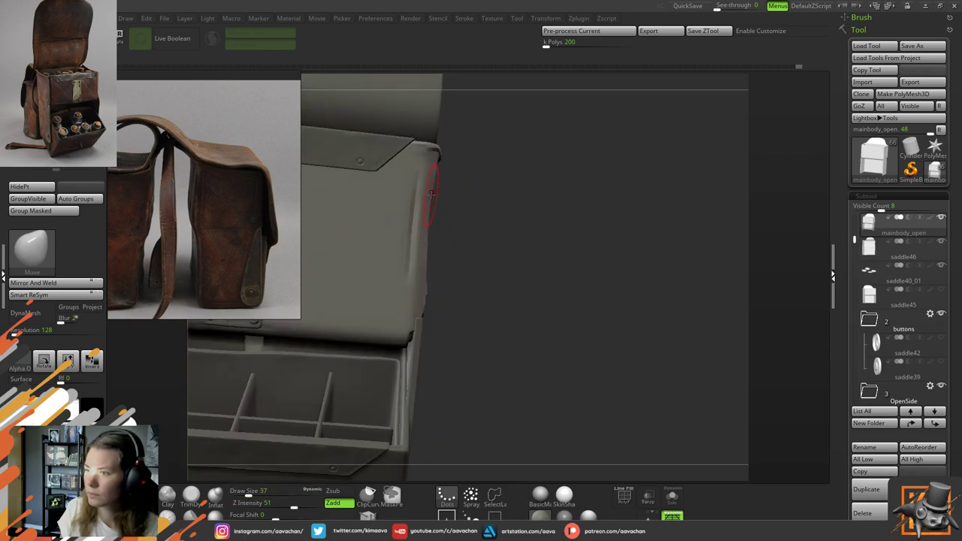
Undo the last two edge adjustments and smooth the front vertical edge at draw size 20
key("ctrl+z")
key("ctrl+z")
left_click_drag(537, 239, 468, 241)
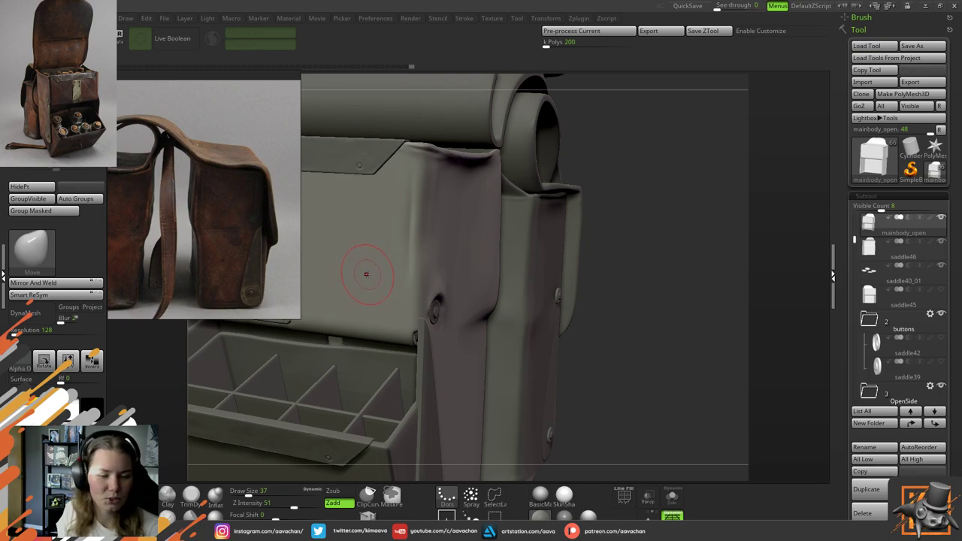
left_click_drag(627, 242, 516, 241)
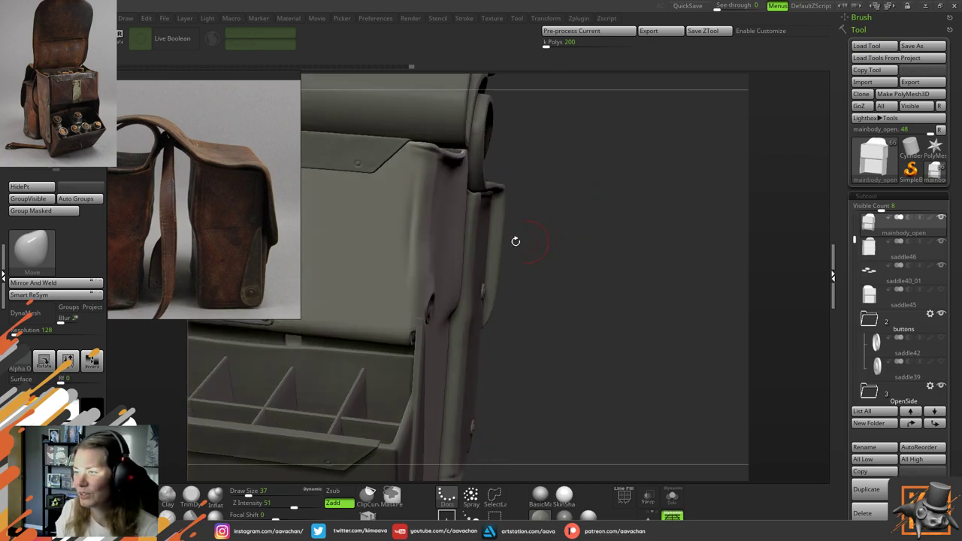
key("space")
left_click_drag(393, 227, 387, 227)
key("shift")
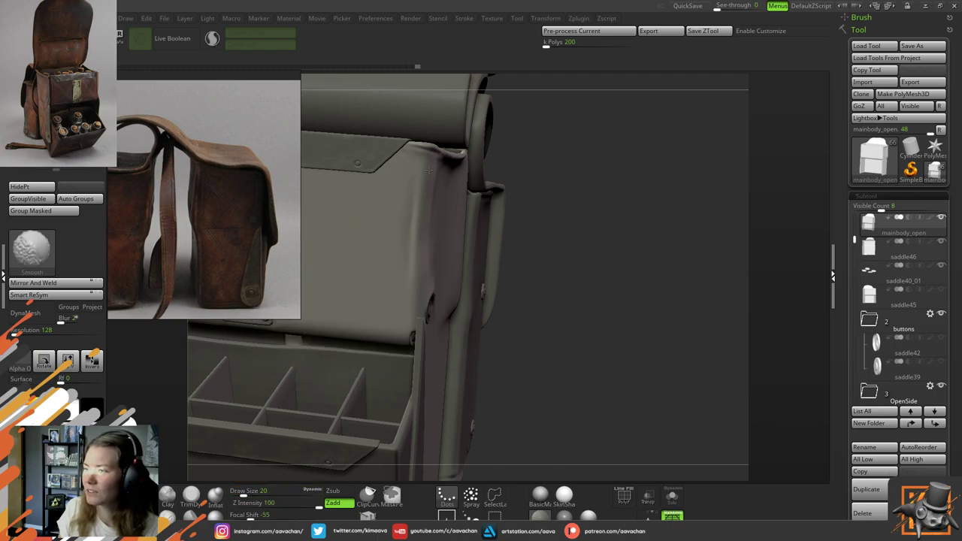
Even out the side wall near the opening and along the front vertical edge with Move and Smooth strokes
left_click_drag(680, 138, 585, 142)
left_click_drag(740, 126, 444, 206)
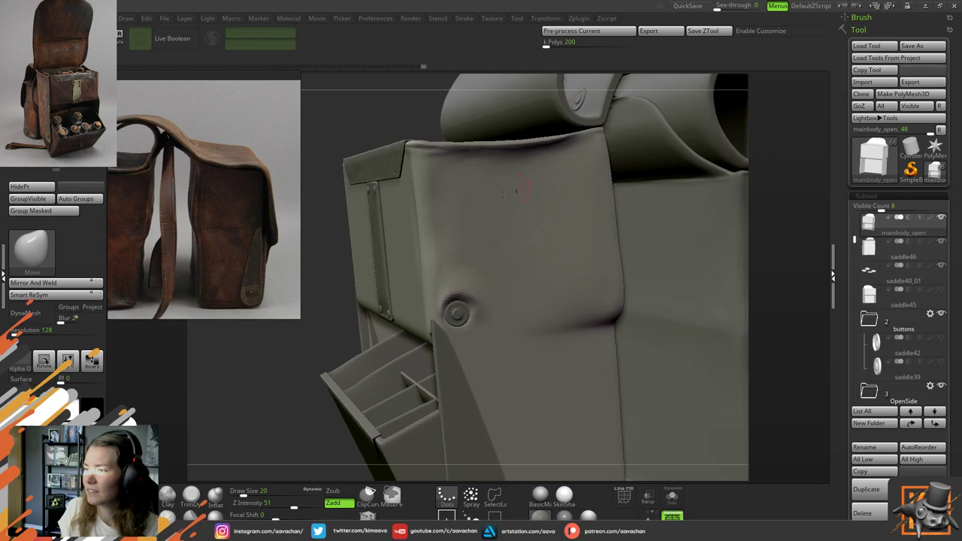
key("shift")
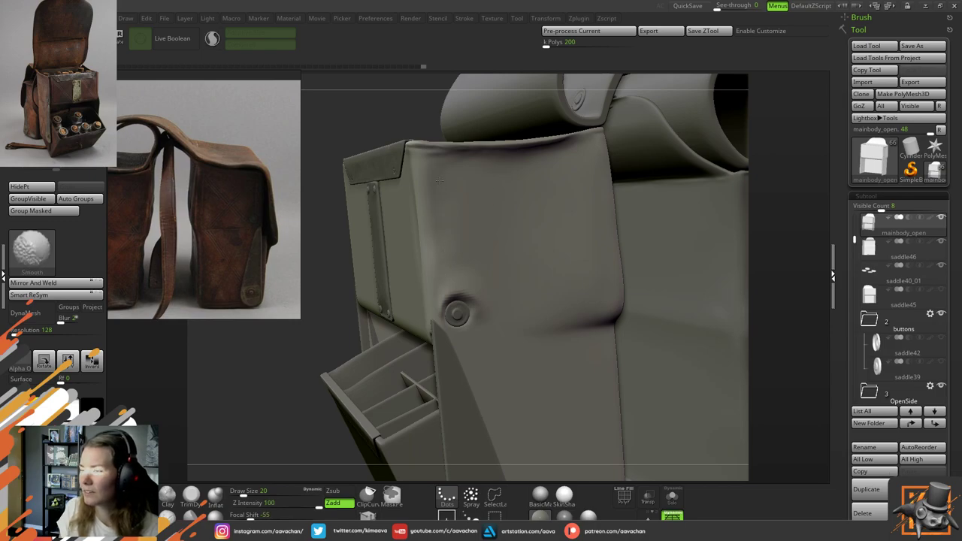
mouse_move(307, 359)
left_mouse_down()
mouse_move(459, 298)
mouse_move(574, 221)
mouse_move(536, 225)
left_mouse_up()
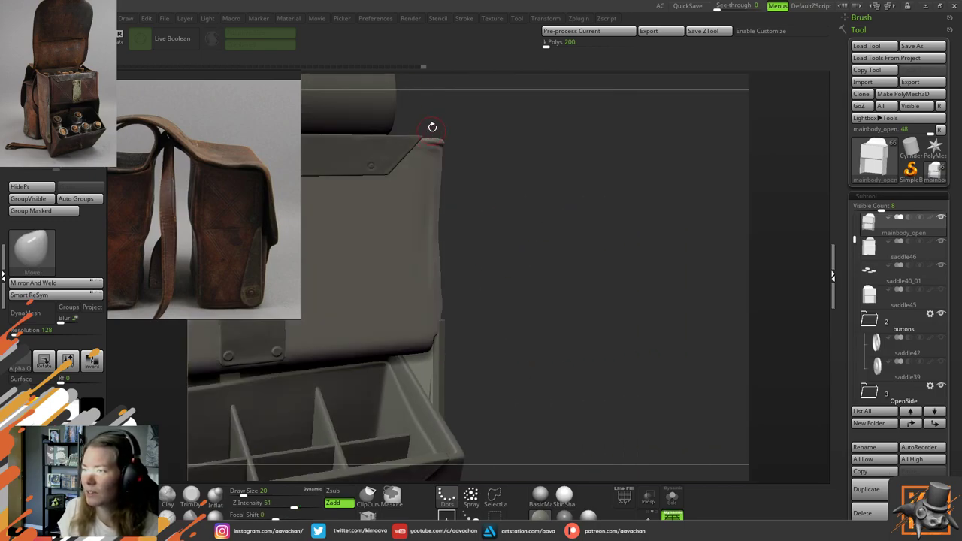
mouse_move(488, 261)
left_mouse_down()
mouse_move(486, 245)
mouse_move(436, 233)
left_mouse_up()
key("shift")
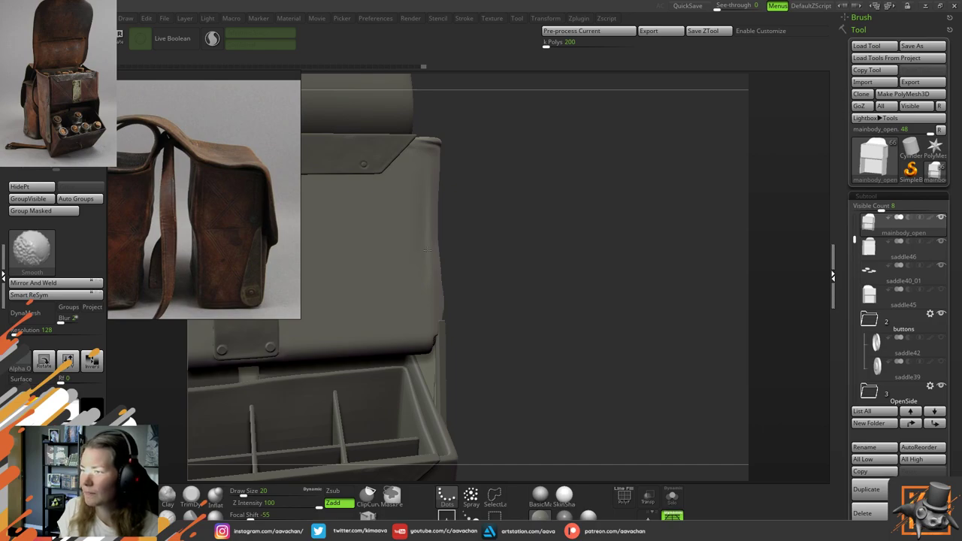
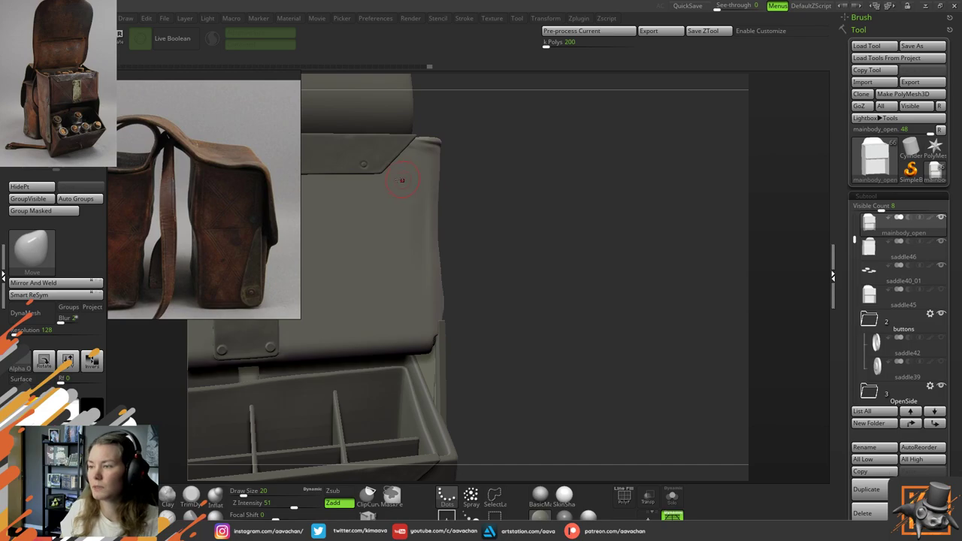
Adjust the opposite front vertical edge of the main body with the Move brush at draw size 37
left_click_drag(499, 257, 562, 335)
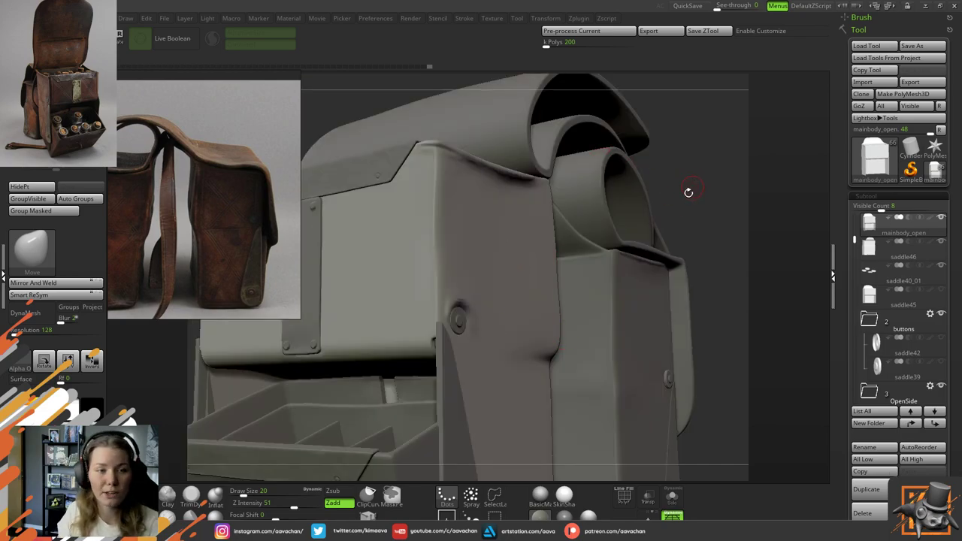
left_click_drag(696, 186, 689, 218)
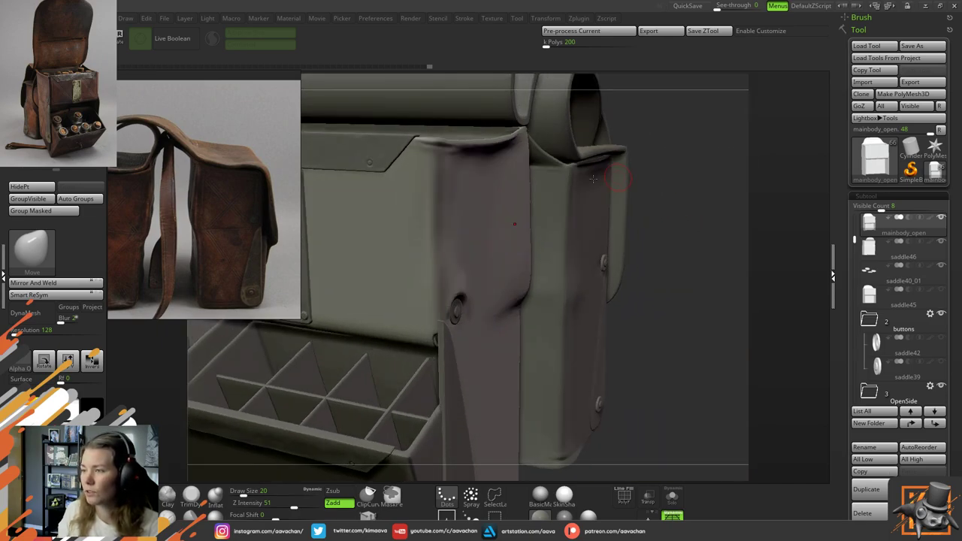
mouse_move(657, 170)
left_mouse_down()
mouse_move(669, 186)
mouse_move(625, 211)
mouse_move(553, 176)
mouse_move(579, 289)
mouse_move(591, 273)
mouse_move(687, 275)
mouse_move(689, 284)
mouse_move(667, 262)
mouse_move(672, 209)
mouse_move(664, 239)
mouse_move(686, 282)
left_mouse_up()
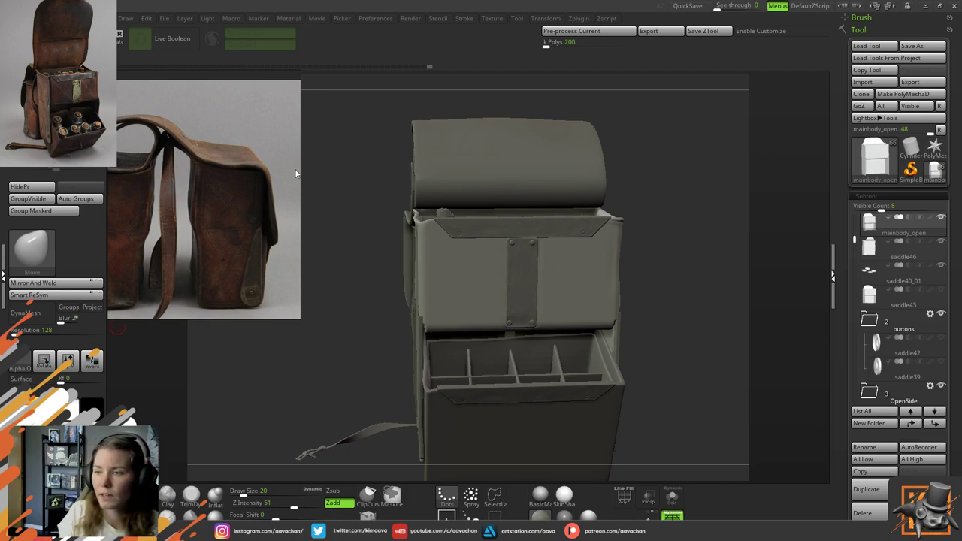
scroll(415, 260, "up", 3)
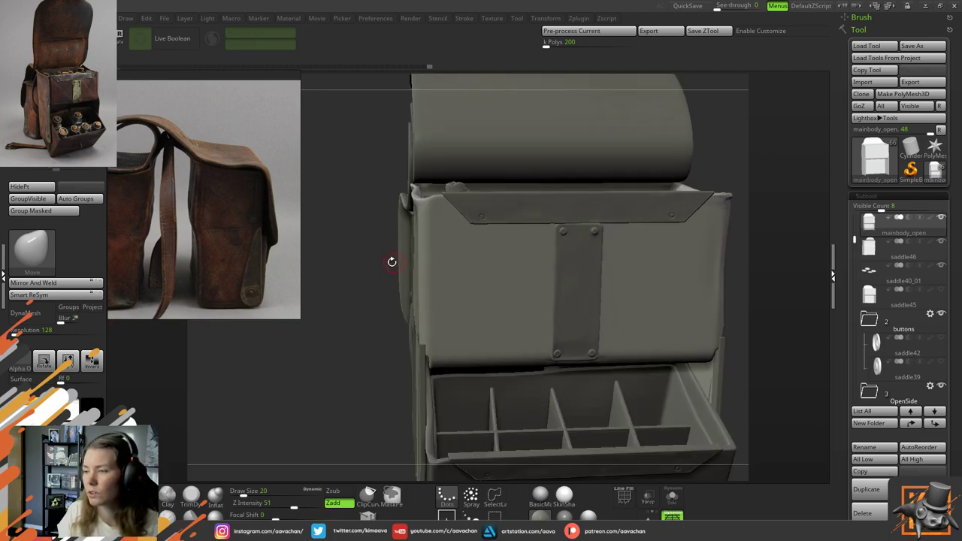
mouse_move(392, 262)
left_mouse_down("alt")
mouse_move(356, 350)
mouse_move(301, 379)
mouse_move(351, 358)
mouse_move(382, 369)
mouse_move(370, 312)
mouse_move(392, 296)
left_mouse_up("alt")
key("space")
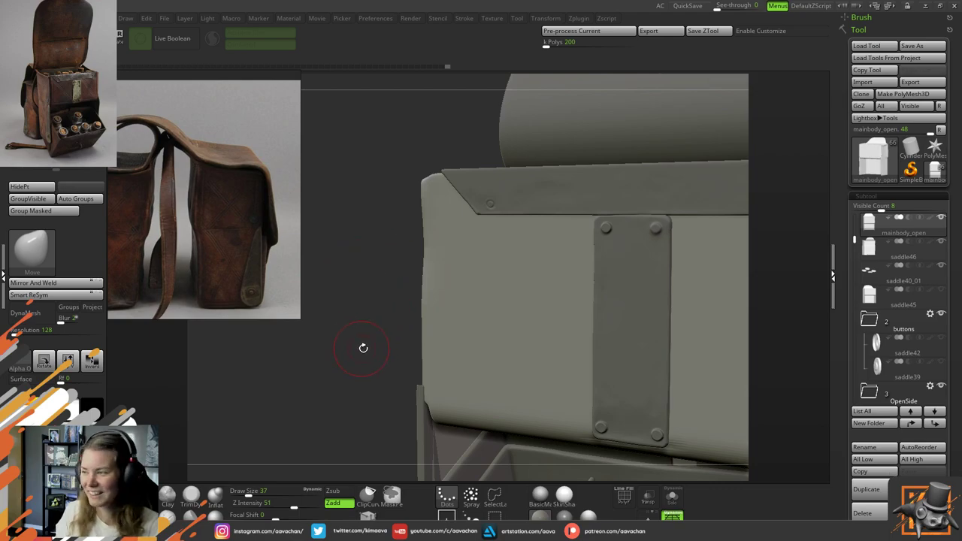
mouse_move(363, 347)
left_mouse_down()
mouse_move(467, 281)
mouse_move(457, 279)
mouse_move(472, 282)
mouse_move(428, 251)
left_mouse_up()
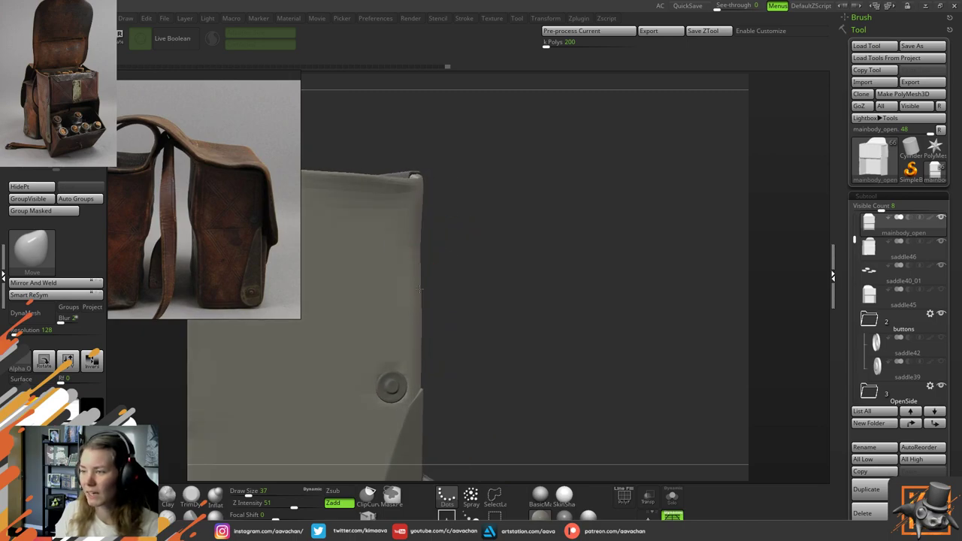
left_click_drag(435, 346, 346, 203)
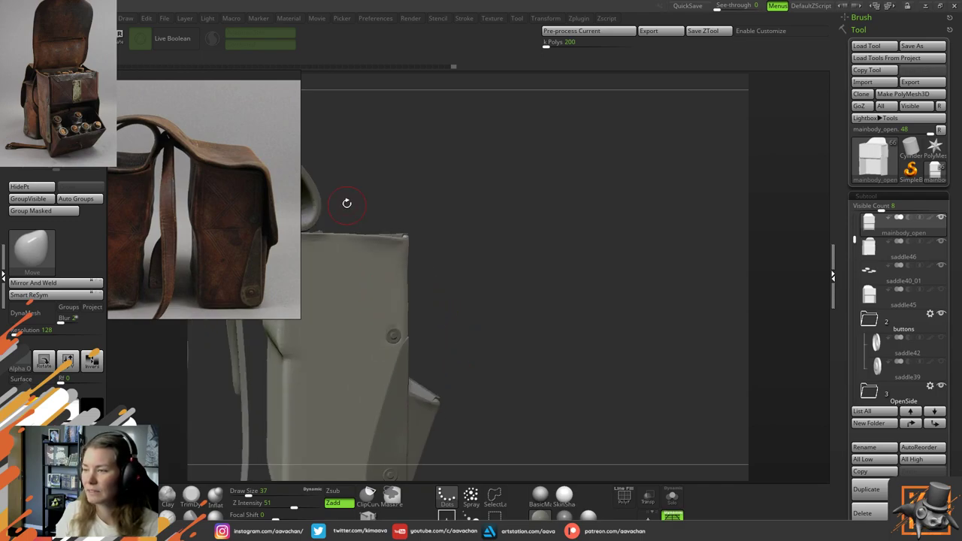
Examine the bag from the front and side, and check the second bag's body (saddle46) in isolation
left_click_drag(524, 318, 426, 309)
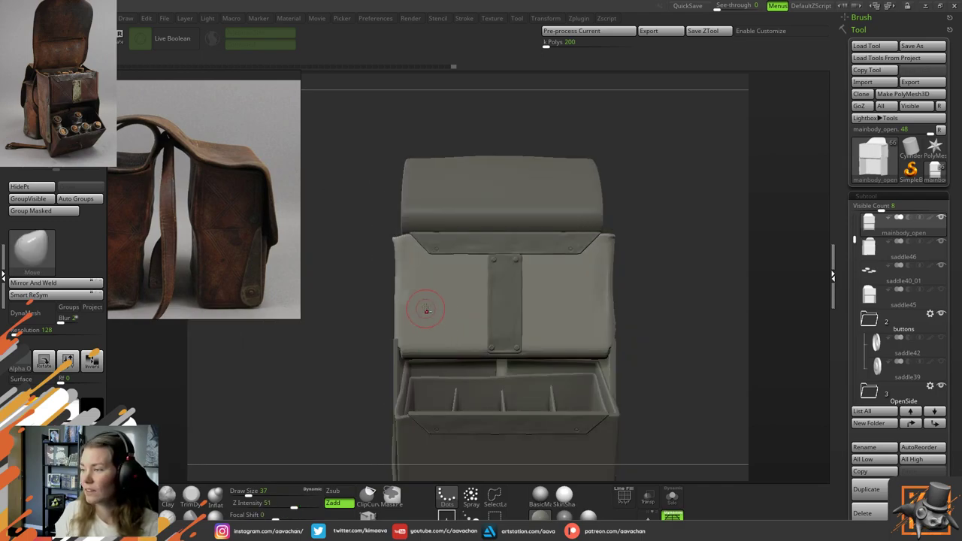
right_click_drag(426, 309, 433, 346, "ctrl")
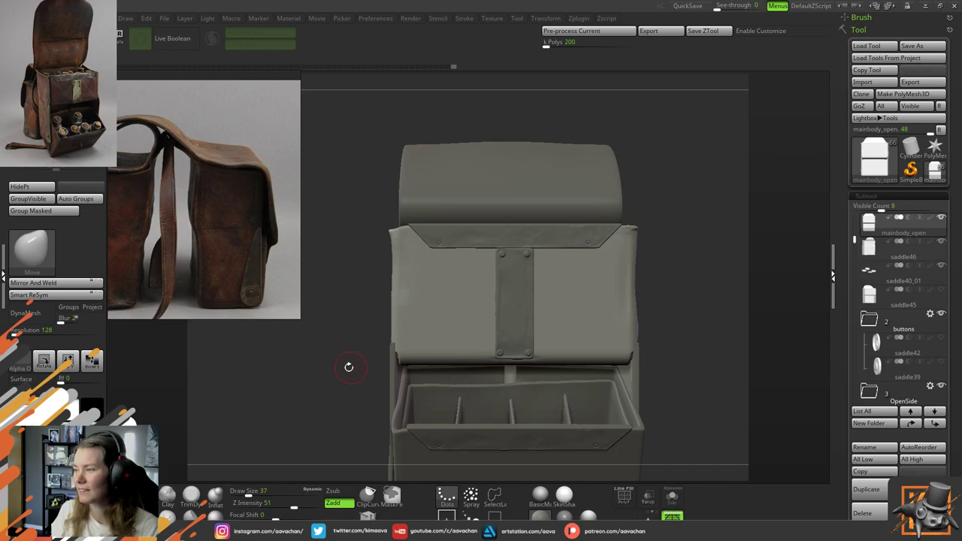
left_click_drag(351, 365, 466, 318)
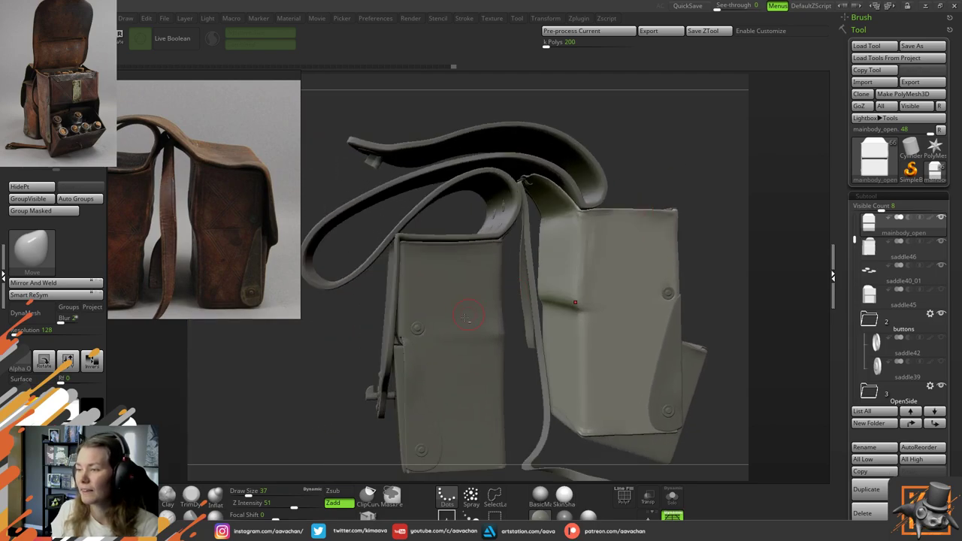
left_click(453, 304, "alt")
left_click(672, 496)
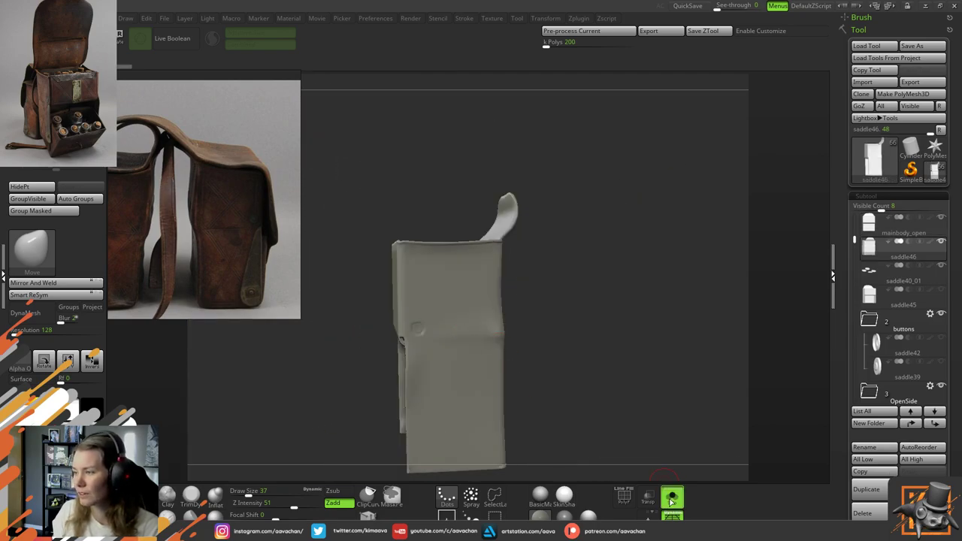
left_click(672, 496)
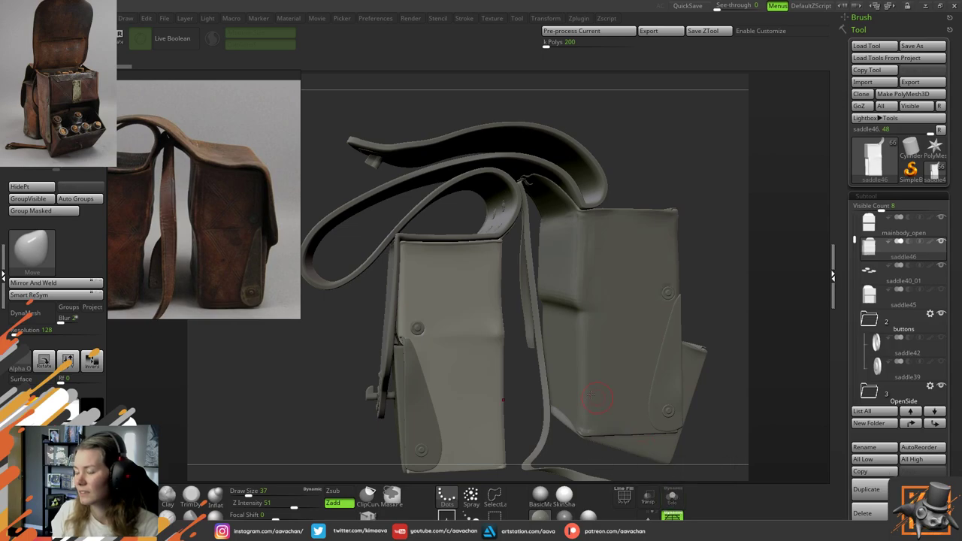
left_click_drag(517, 396, 493, 415)
left_click_drag(545, 245, 508, 356)
Select the main body again and reshape its lower rear edge with the Move brush at draw sizes 49 and 59
left_click(533, 369, "alt")
mouse_move(468, 412)
left_mouse_down()
mouse_move(425, 408)
mouse_move(406, 335)
left_mouse_up()
key("space")
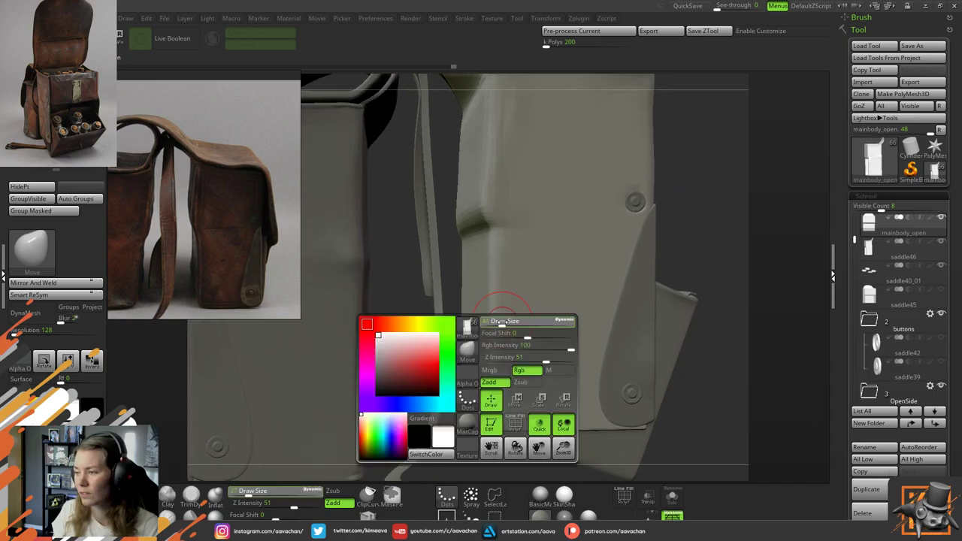
left_click_drag(499, 323, 505, 323)
left_click_drag(423, 363, 445, 380)
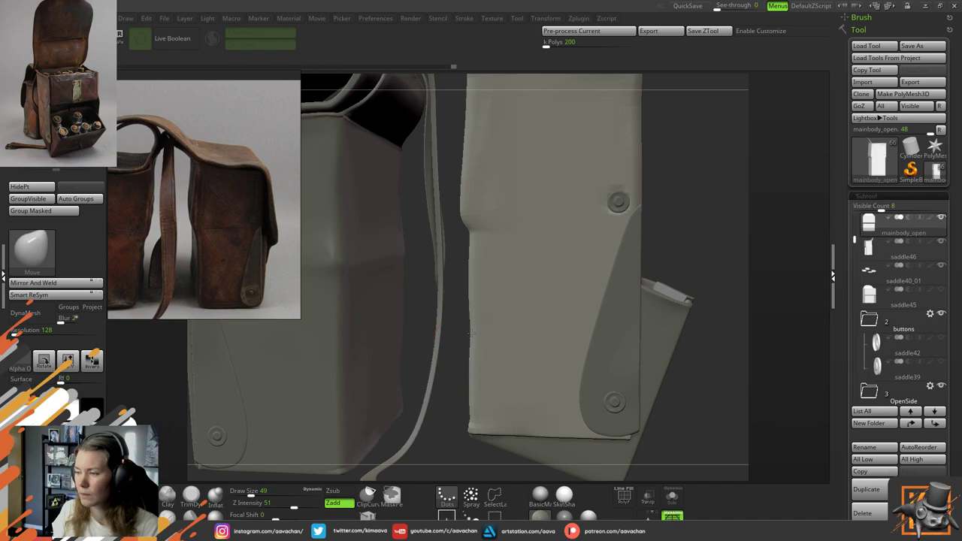
key("space")
mouse_move(472, 312)
left_mouse_down()
mouse_move(481, 311)
mouse_move(458, 312)
mouse_move(440, 334)
left_mouse_up()
right_click_drag(439, 335, 471, 311)
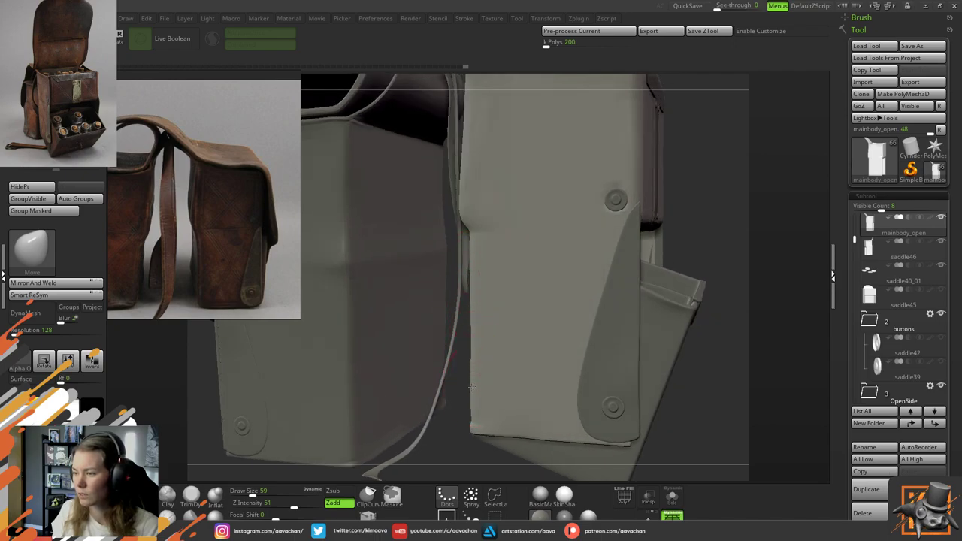
Refine the main body's lower rear corner with the Move brush at draw size 59 and check the shape from both sides
mouse_move(473, 390)
right_mouse_down()
mouse_move(504, 428)
mouse_move(463, 444)
mouse_move(462, 432)
right_mouse_up()
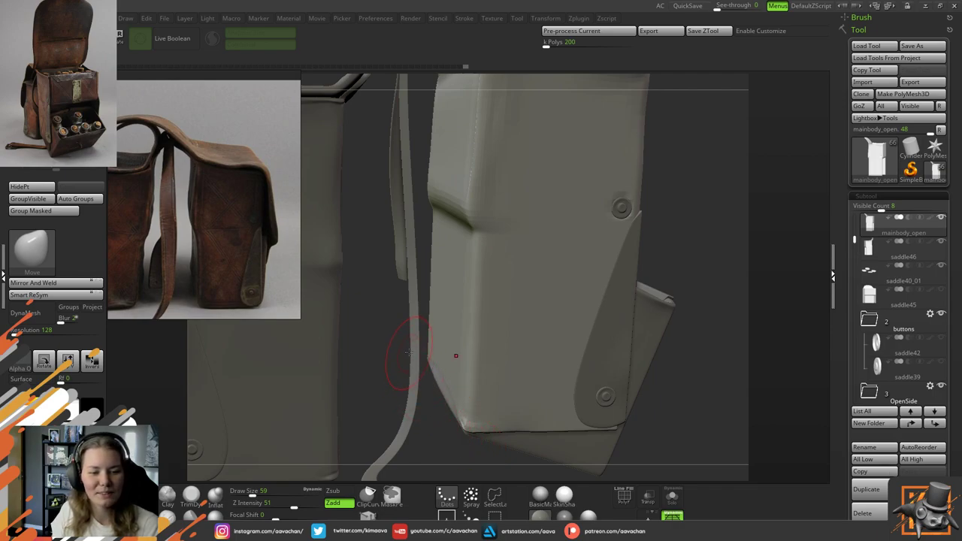
right_click_drag(425, 339, 410, 309, "ctrl")
right_click_drag(426, 361, 498, 366)
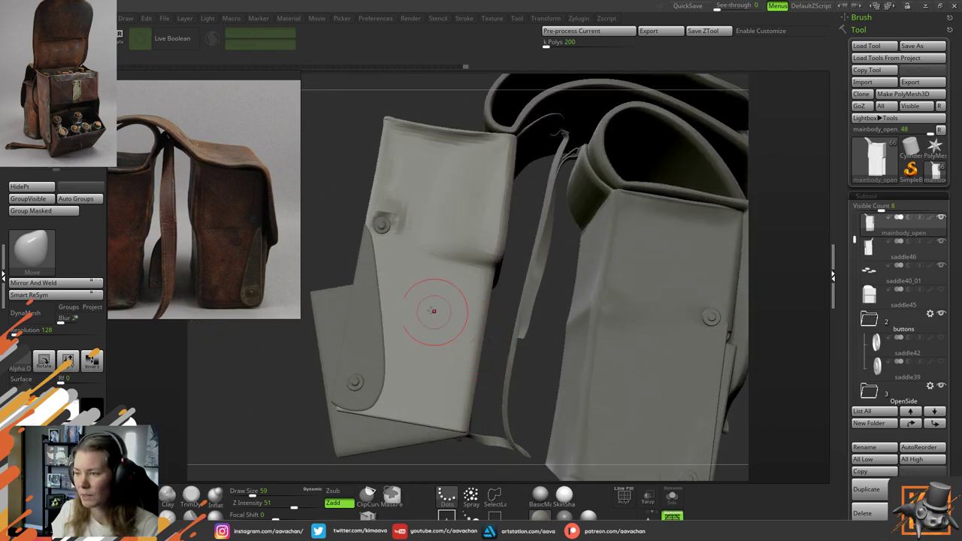
right_click_drag(339, 181, 367, 332)
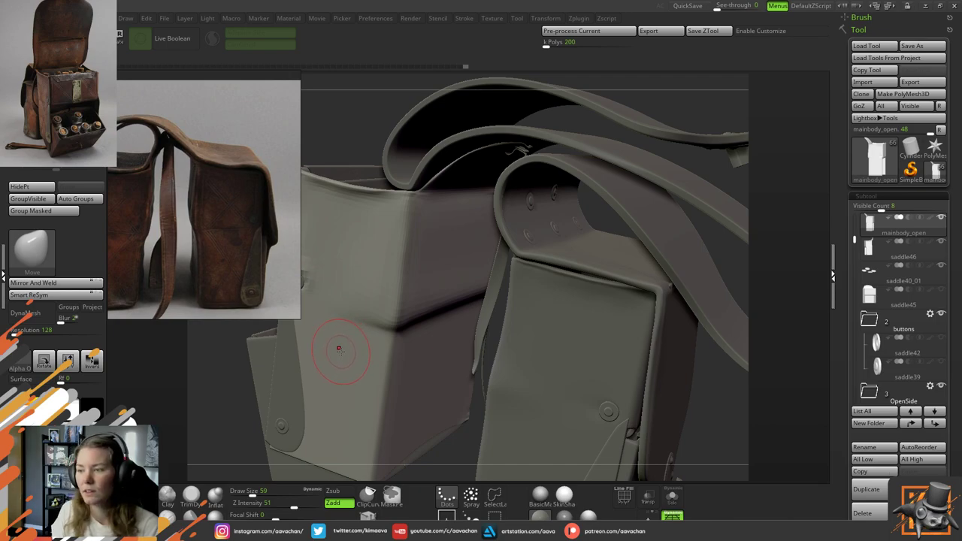
mouse_move(245, 392)
left_mouse_down()
mouse_move(260, 404)
mouse_move(252, 384)
mouse_move(263, 394)
left_mouse_up()
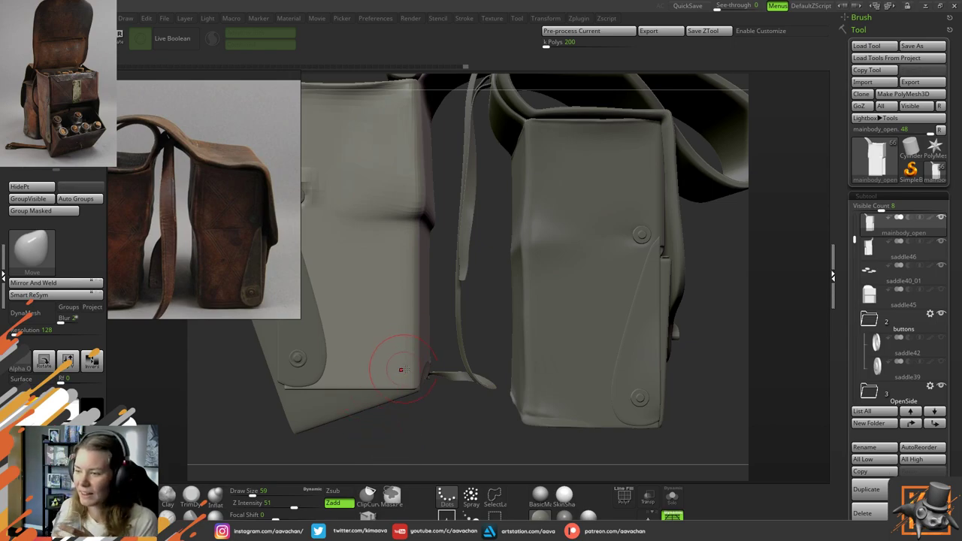
mouse_move(430, 426)
left_mouse_down()
mouse_move(504, 433)
mouse_move(427, 432)
left_mouse_up()
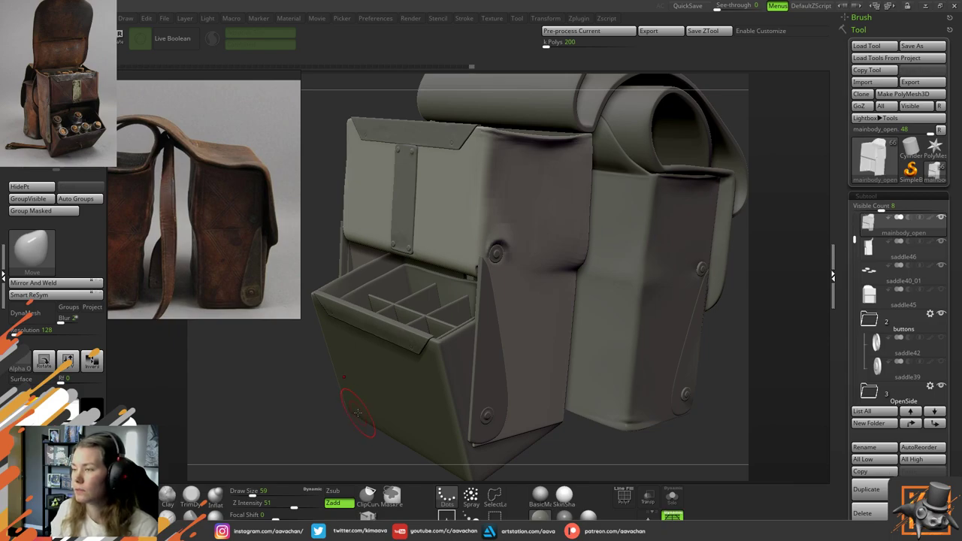
Study the bag's front and sides alongside the reference photos, comparing the open front compartment's shape and corners
left_click_drag(346, 444, 329, 368)
left_click_drag(395, 444, 531, 365)
middle_click_drag(208, 220, 271, 220)
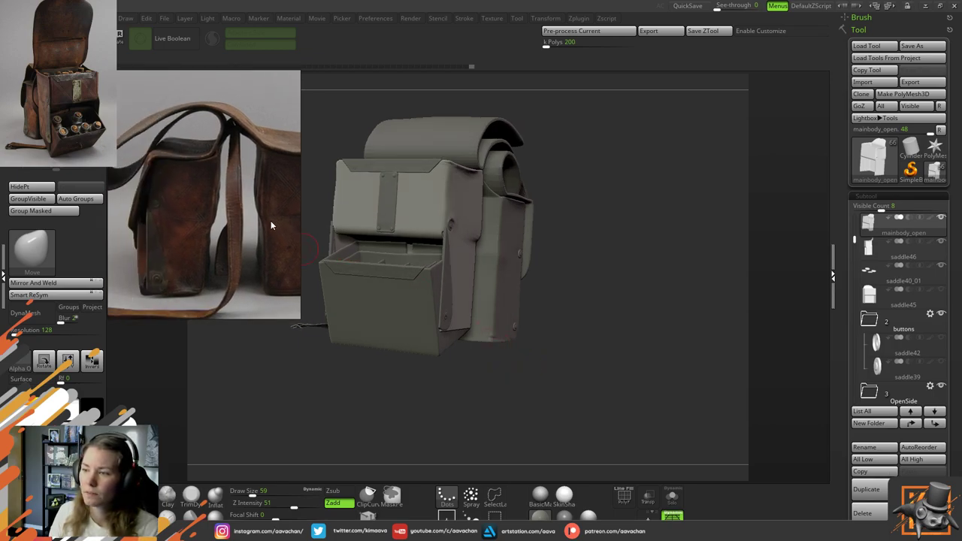
middle_click_drag(136, 229, 261, 242)
middle_click_drag(185, 234, 299, 214)
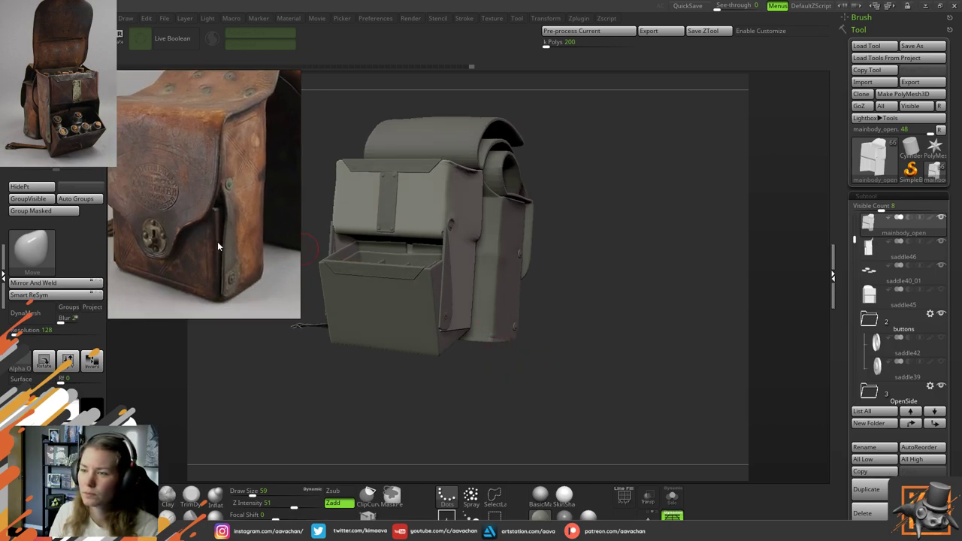
scroll(217, 241, "down", 3)
middle_click_drag(220, 188, 262, 295)
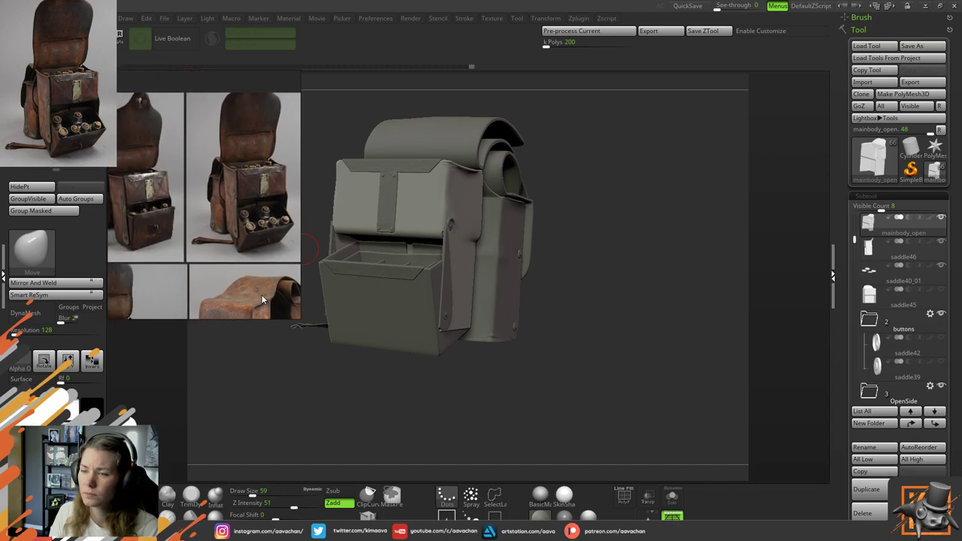
scroll(176, 257, "up", 3)
middle_click_drag(169, 216, 242, 238)
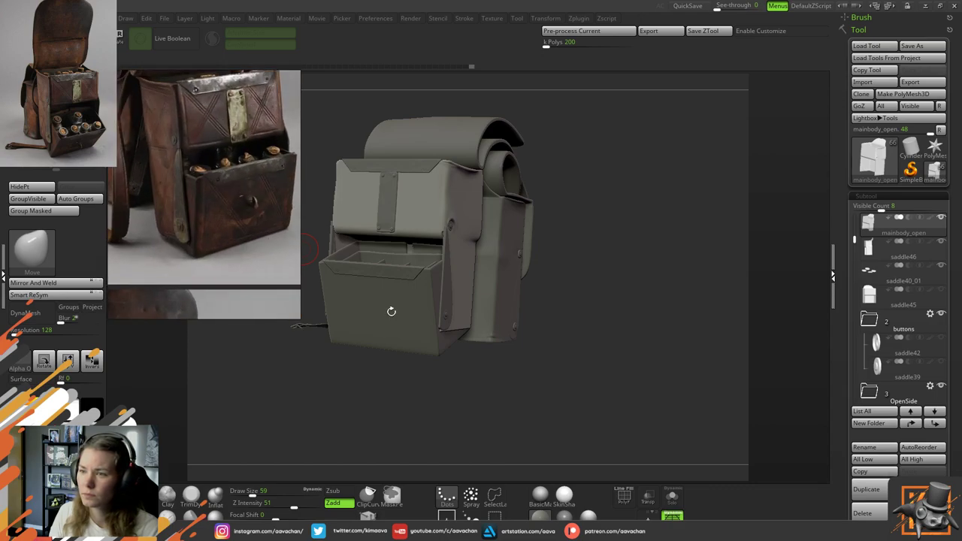
left_click_drag(348, 389, 384, 399)
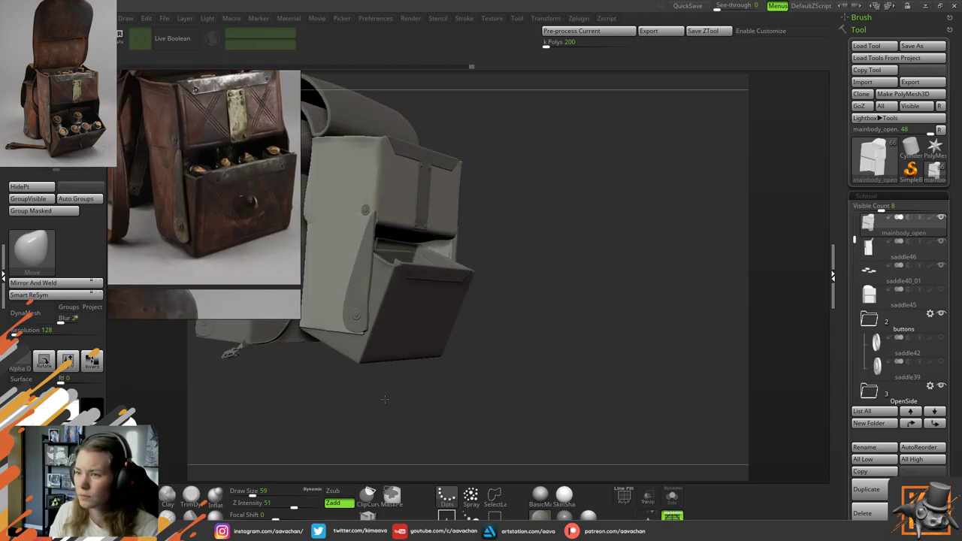
scroll(236, 208, "down", 3)
Select the open front compartment (saddle34) and reshape its upper rim with the Move brush at draw size 59
left_click_drag(541, 263, 629, 331)
mouse_move(659, 188)
left_mouse_down()
mouse_move(683, 214)
mouse_move(714, 213)
left_mouse_up()
left_click(599, 238, "alt")
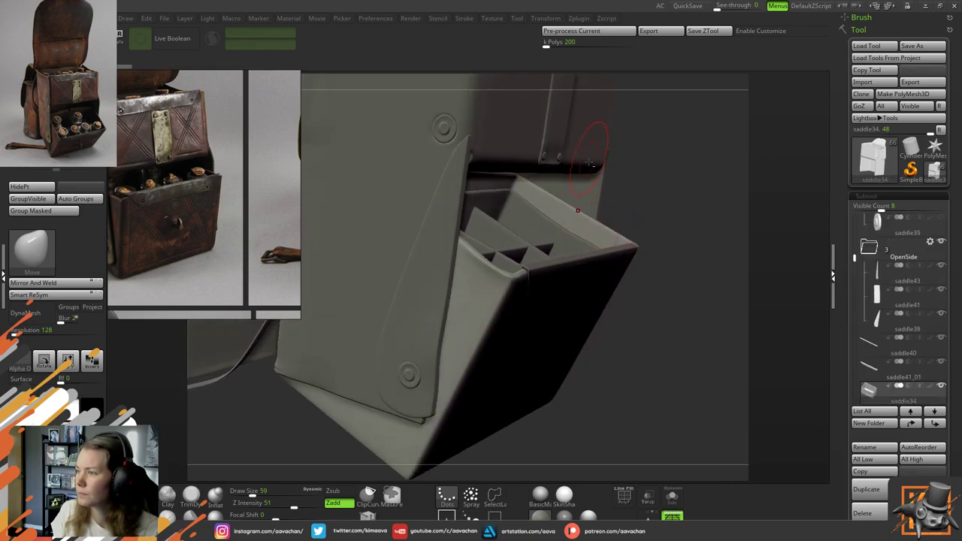
mouse_move(629, 202)
left_mouse_down()
mouse_move(647, 200)
mouse_move(590, 216)
left_mouse_up()
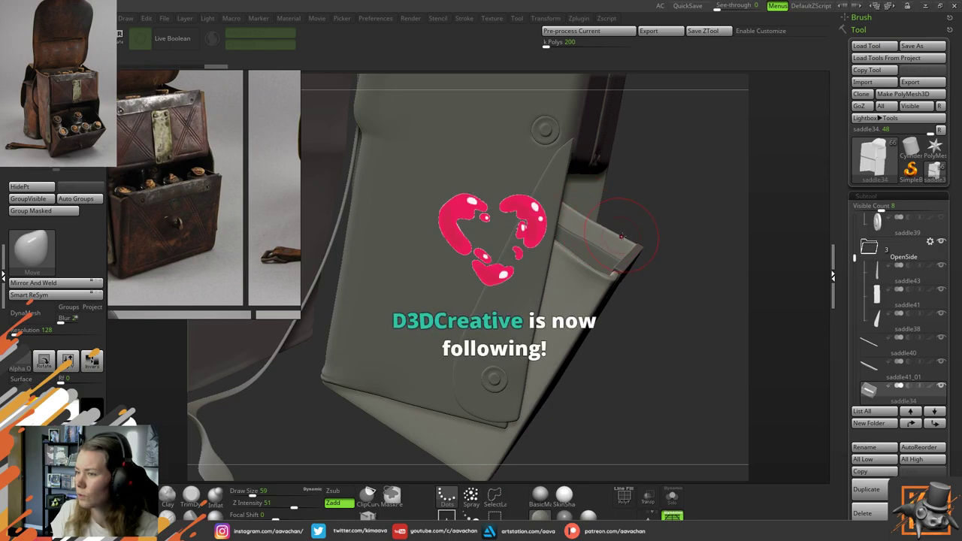
mouse_move(664, 225)
left_mouse_down("alt")
mouse_move(671, 330)
mouse_move(624, 317)
mouse_move(315, 405)
mouse_move(379, 385)
left_mouse_up("alt")
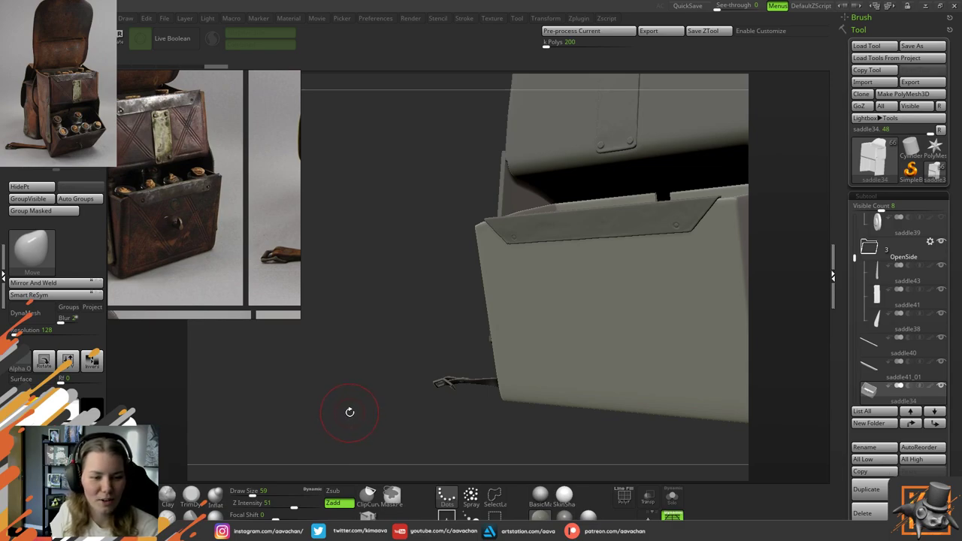
left_click_drag(393, 338, 351, 372)
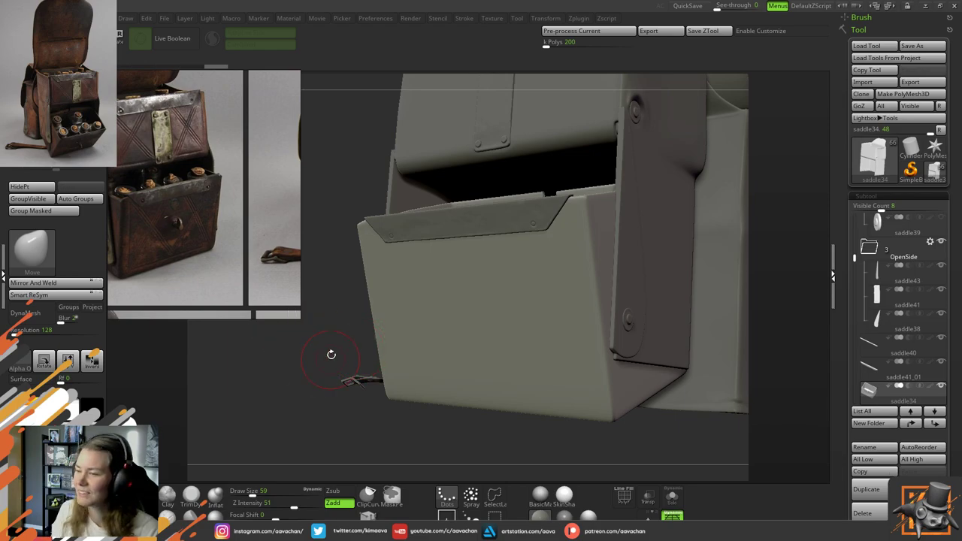
mouse_move(330, 354)
left_mouse_down()
mouse_move(337, 322)
mouse_move(363, 335)
mouse_move(392, 321)
mouse_move(366, 341)
left_mouse_up()
Reshape the front compartment's outer sides and lower edge with the Move brush at draw size 83
key("space")
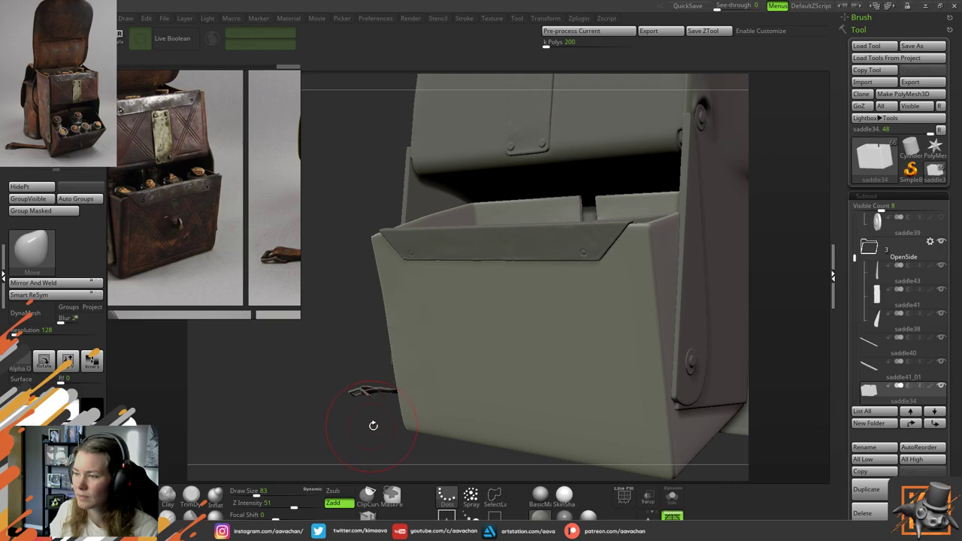
left_click_drag(373, 424, 521, 345)
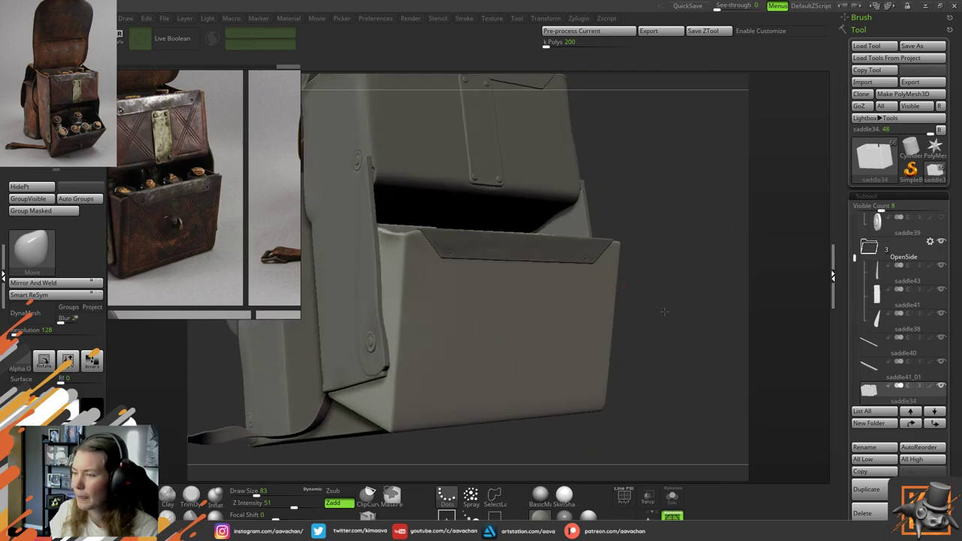
mouse_move(664, 311)
left_mouse_down("alt")
mouse_move(639, 318)
mouse_move(648, 314)
mouse_move(645, 361)
left_mouse_up("alt")
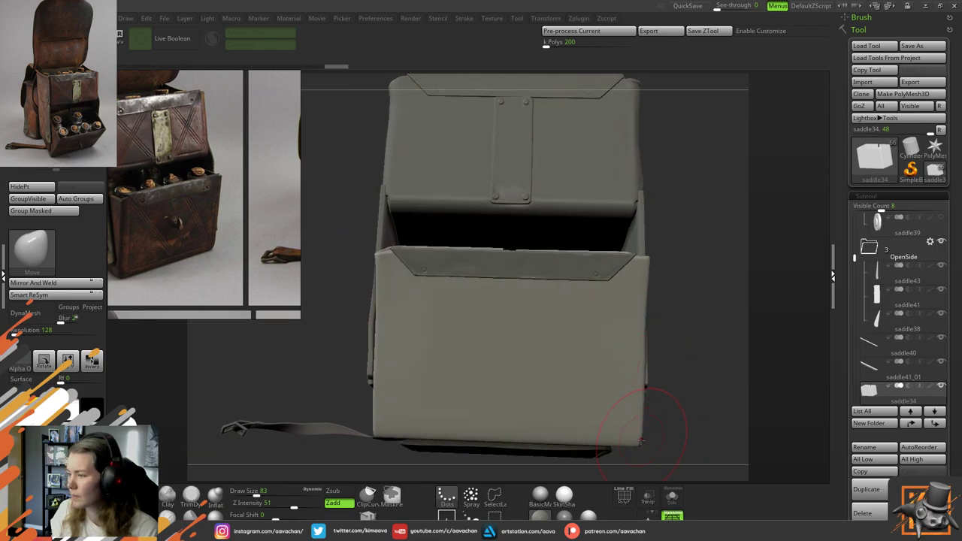
left_click_drag(702, 359, 624, 351)
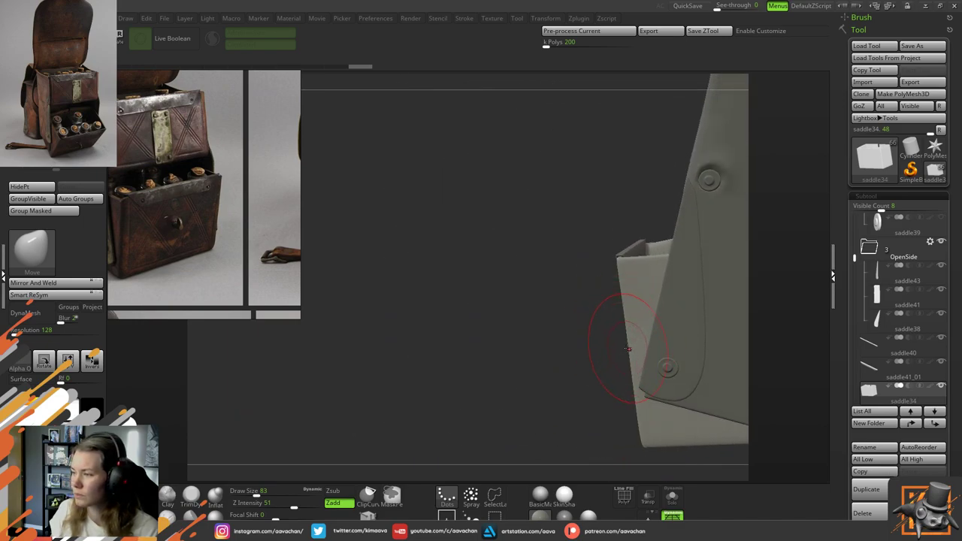
left_click_drag(493, 348, 637, 254)
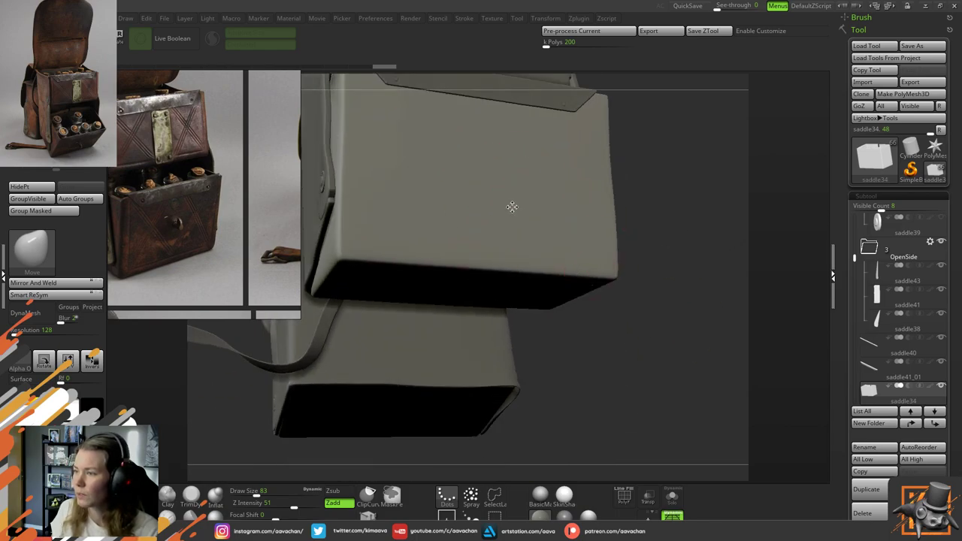
Set the Move brush to draw size 41 and inspect the front compartment's underside and lower corners
key("space")
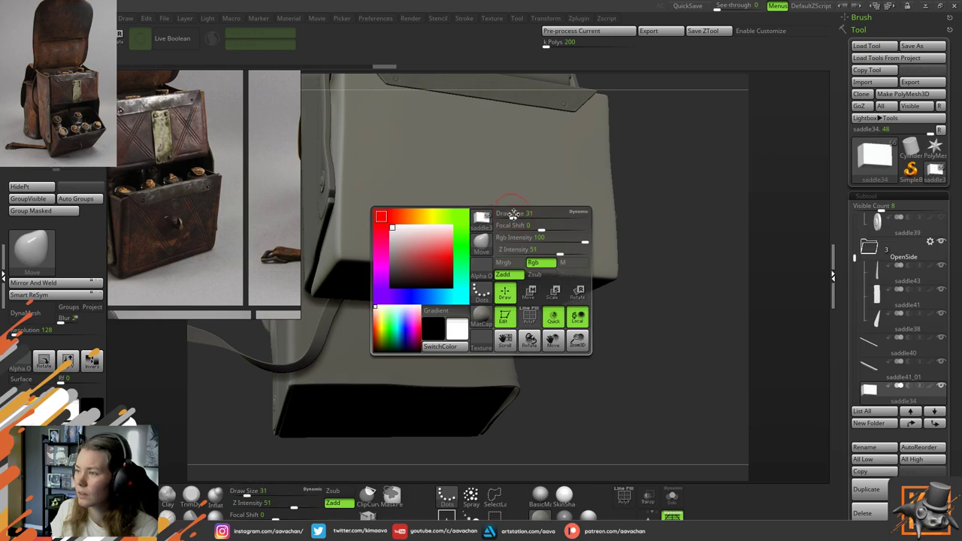
left_click_drag(513, 214, 519, 214)
mouse_move(638, 214)
left_mouse_down()
mouse_move(644, 181)
mouse_move(653, 249)
left_mouse_up()
left_click_drag(642, 197, 632, 266, "alt")
left_click_drag(632, 266, 587, 221)
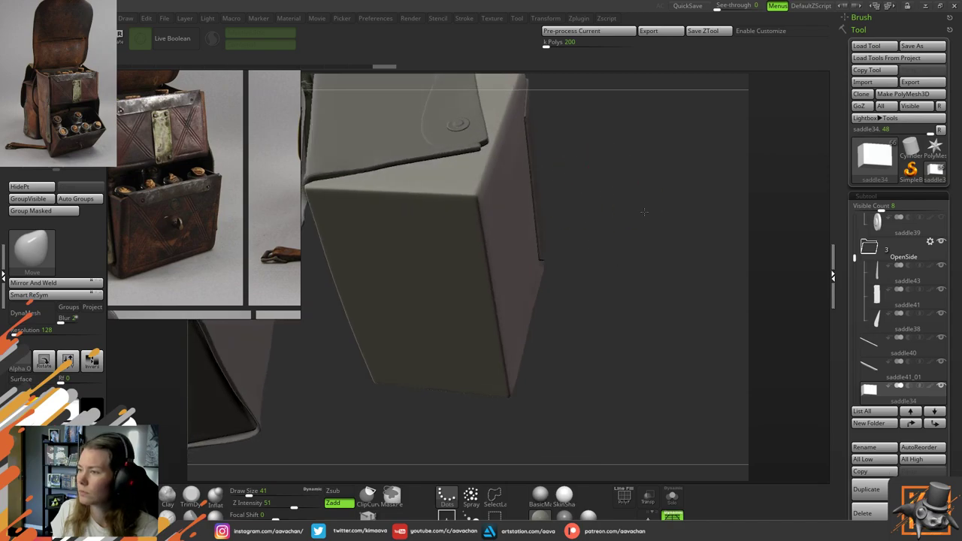
mouse_move(598, 154)
left_mouse_down("alt")
mouse_move(627, 282)
mouse_move(592, 287)
mouse_move(571, 339)
left_mouse_up("alt")
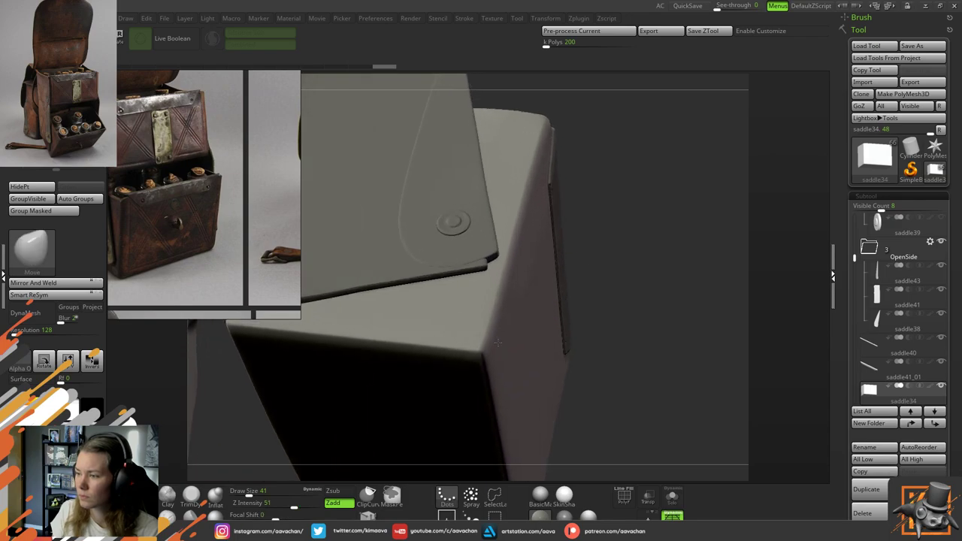
Soften the front compartment's lower corner and adjoining edges with the TrimDynamic brush at draw size 9
left_click(191, 495)
key("space")
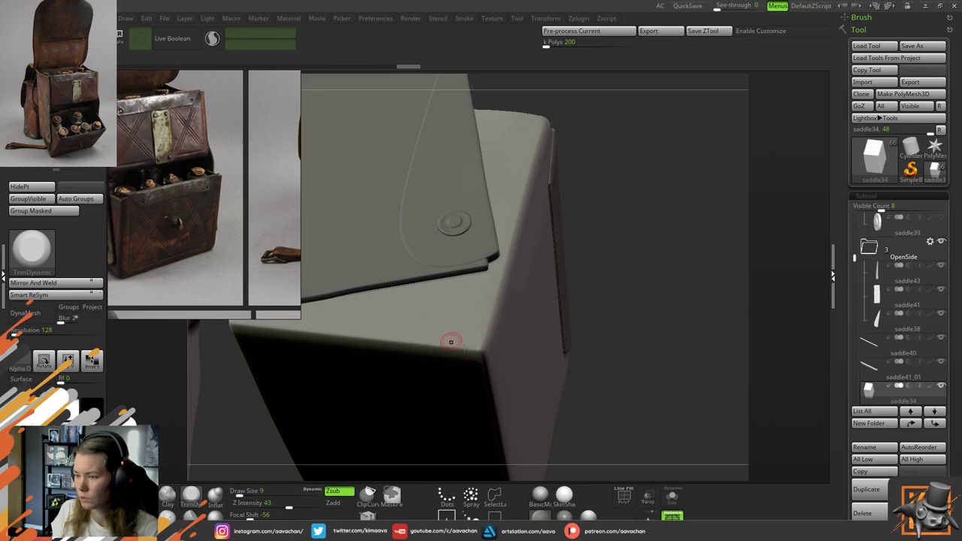
left_click_drag(590, 329, 442, 320)
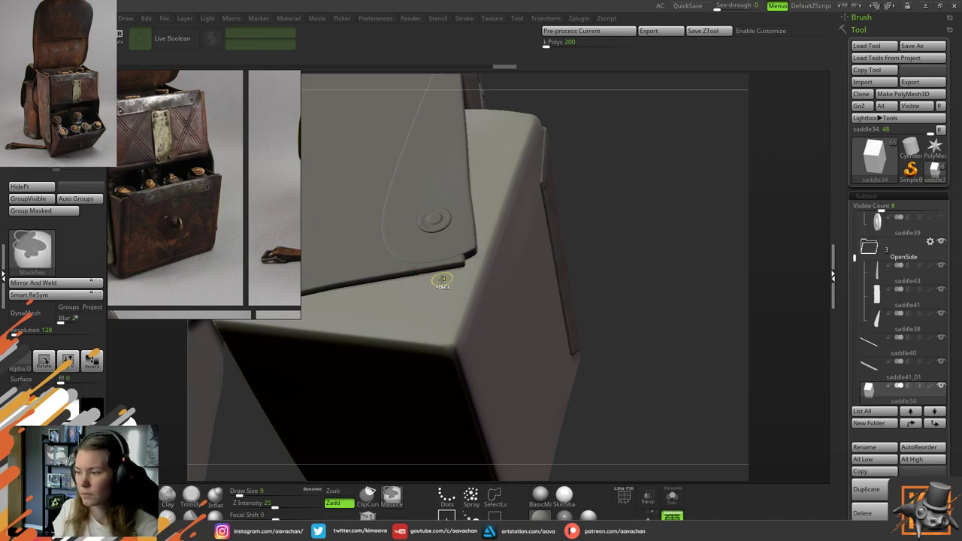
Build up a small folded-leather detail on the same lower corner with ClayBuildup at draw sizes 9 and 4
left_click(170, 499)
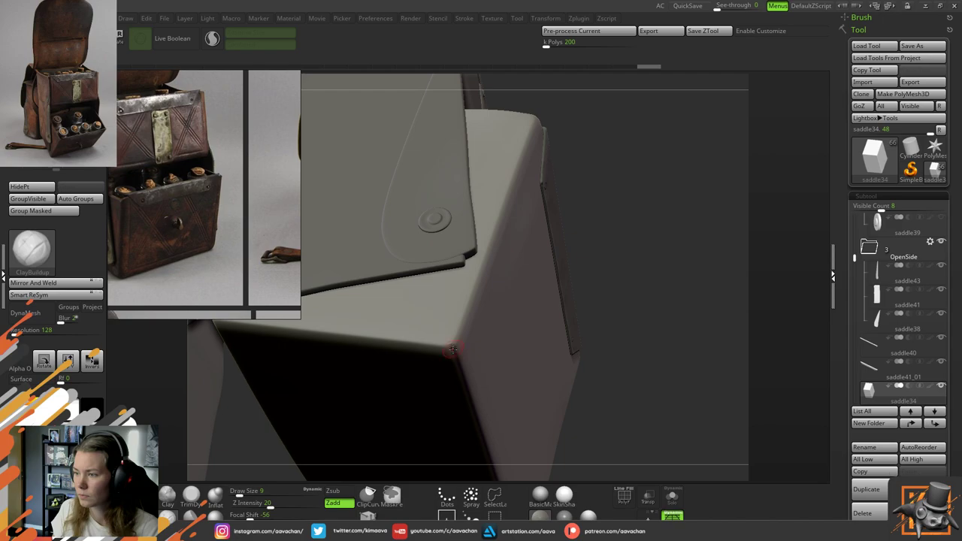
left_click_drag(446, 348, 490, 318)
right_click_drag(460, 322, 443, 371, "ctrl")
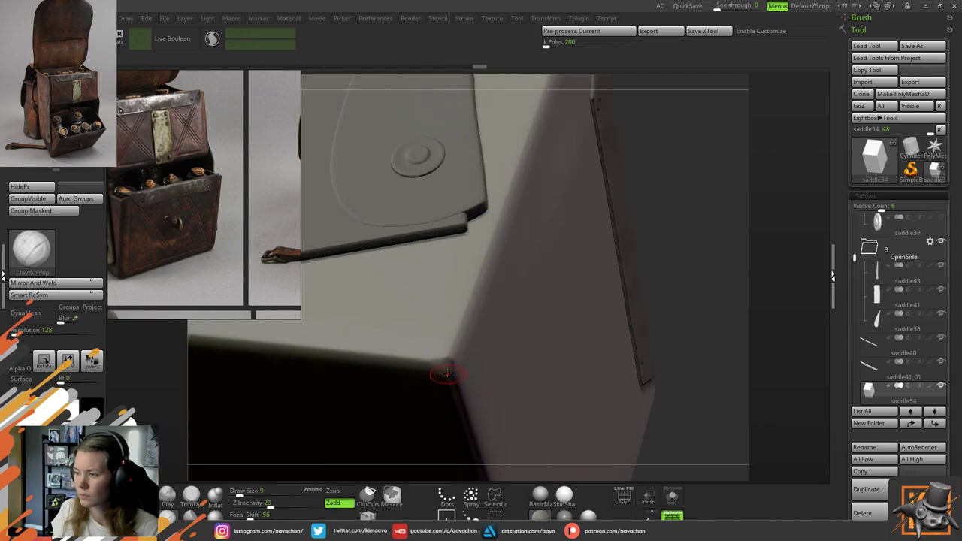
left_click_drag(442, 371, 446, 364)
key("space")
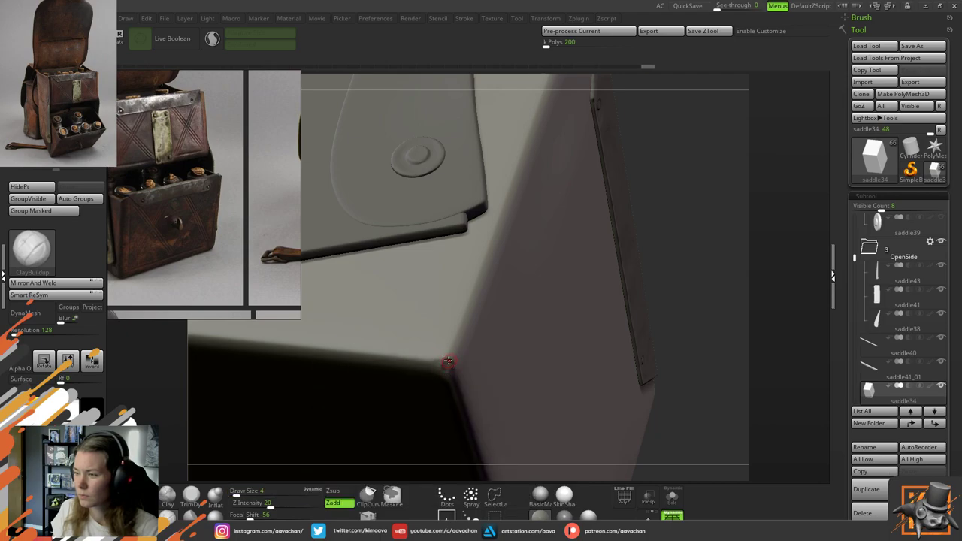
key("ctrl")
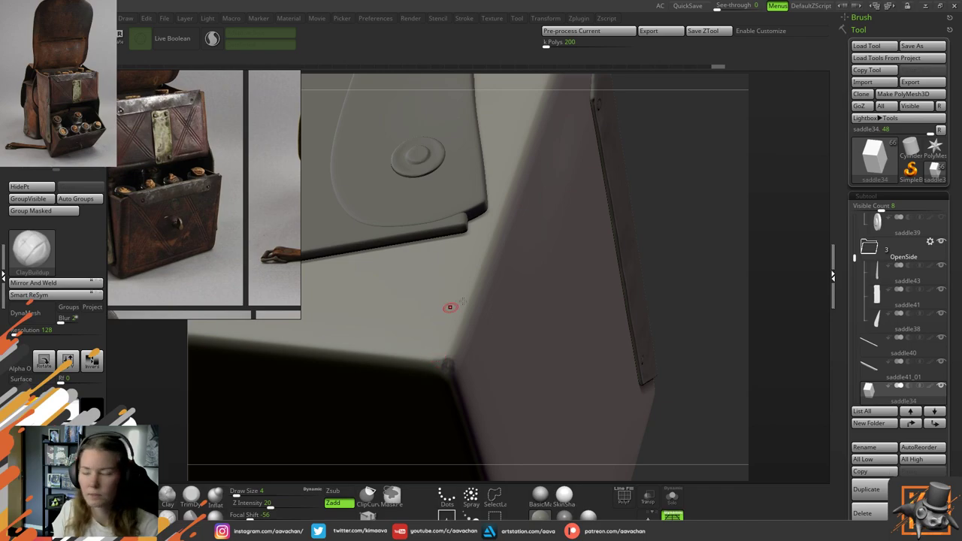
Add similar leather build-up to the compartment's other lower corner with ClayBuildup at draw size 4
left_click_drag(693, 228, 624, 224)
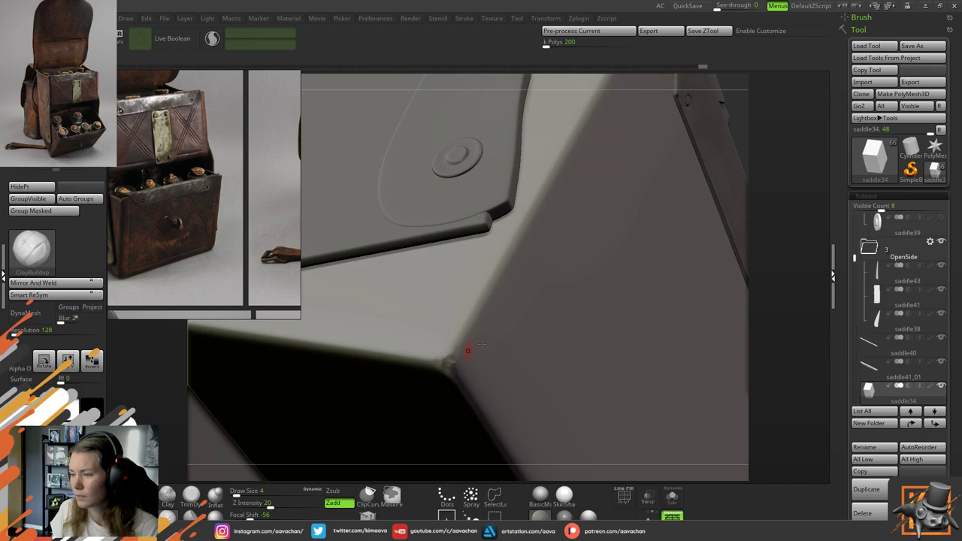
right_click_drag(466, 360, 405, 288)
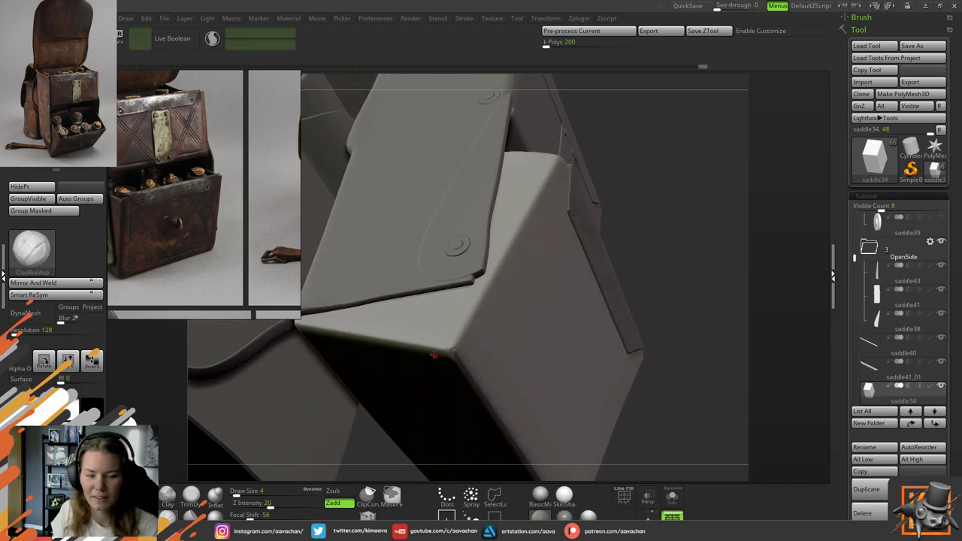
right_click_drag(603, 248, 670, 246)
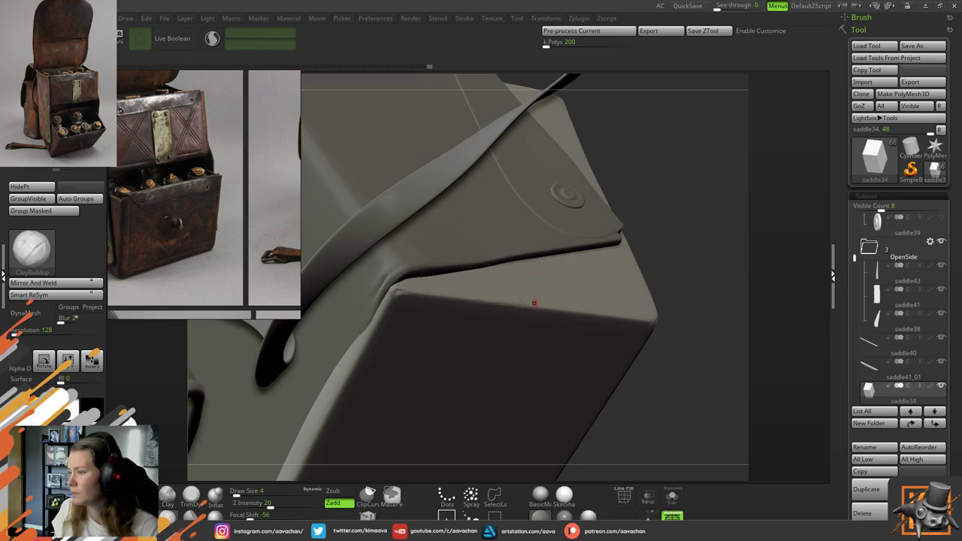
left_click_drag(677, 289, 187, 484)
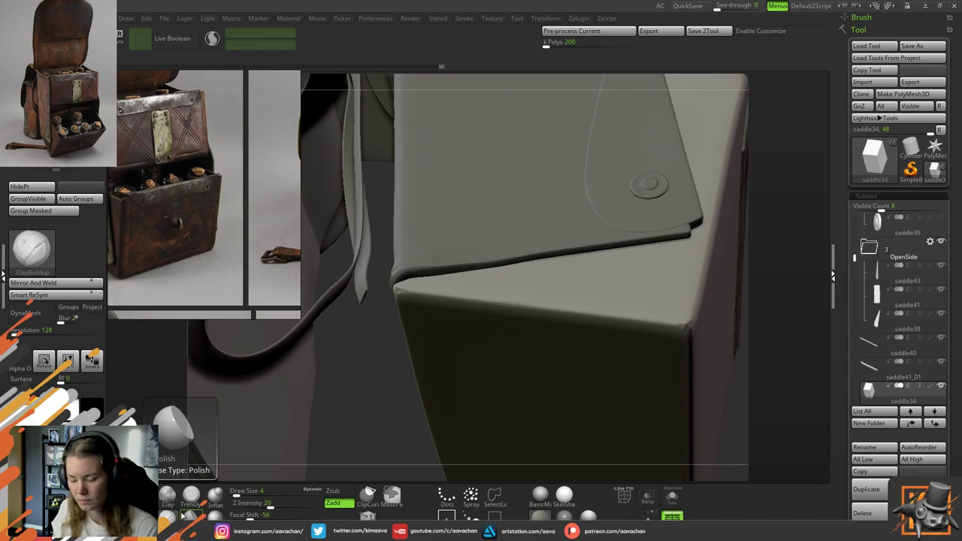
Isolate the front compartment and carve a fine seam along its lower edge with DamStandard at draw size 4
key("b")
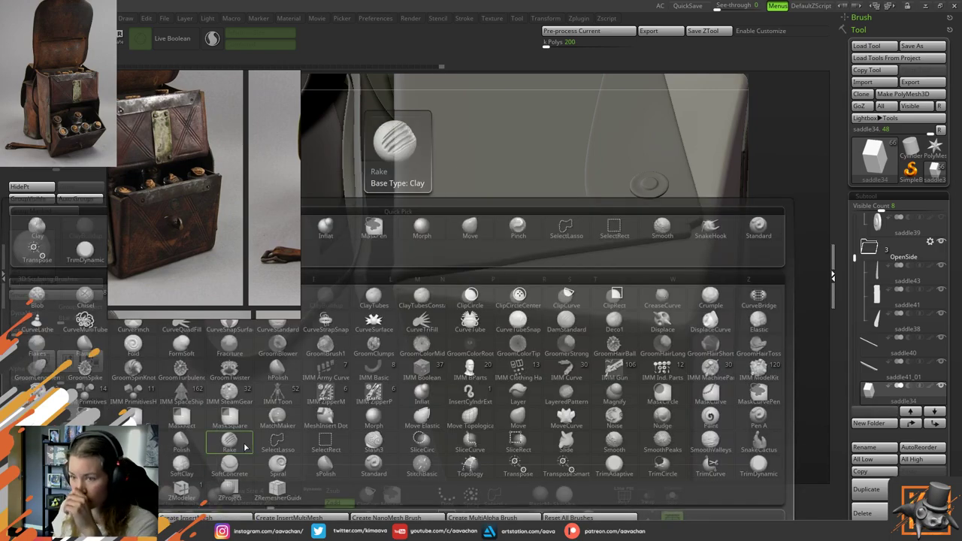
left_click(566, 322)
left_click_drag(770, 282, 699, 365)
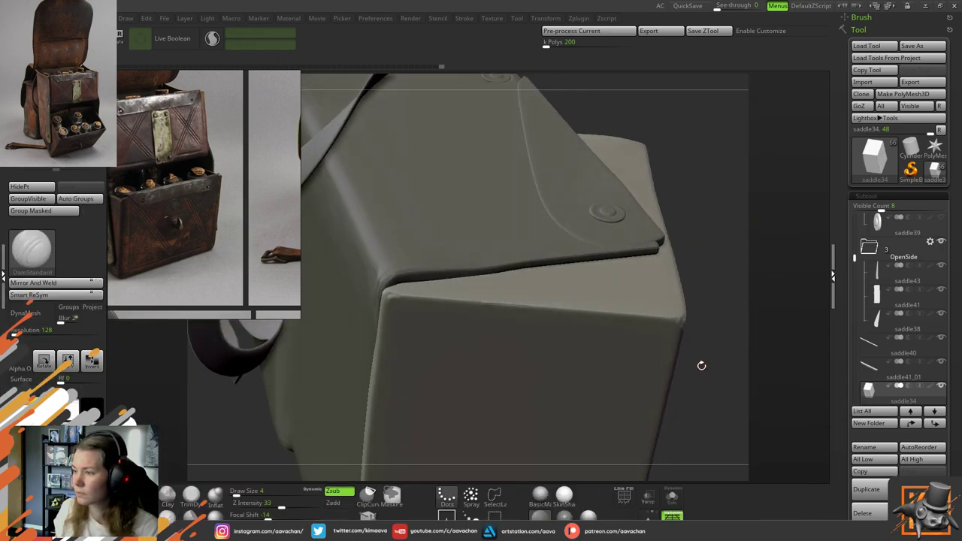
left_click(672, 496)
left_click_drag(698, 443, 483, 312)
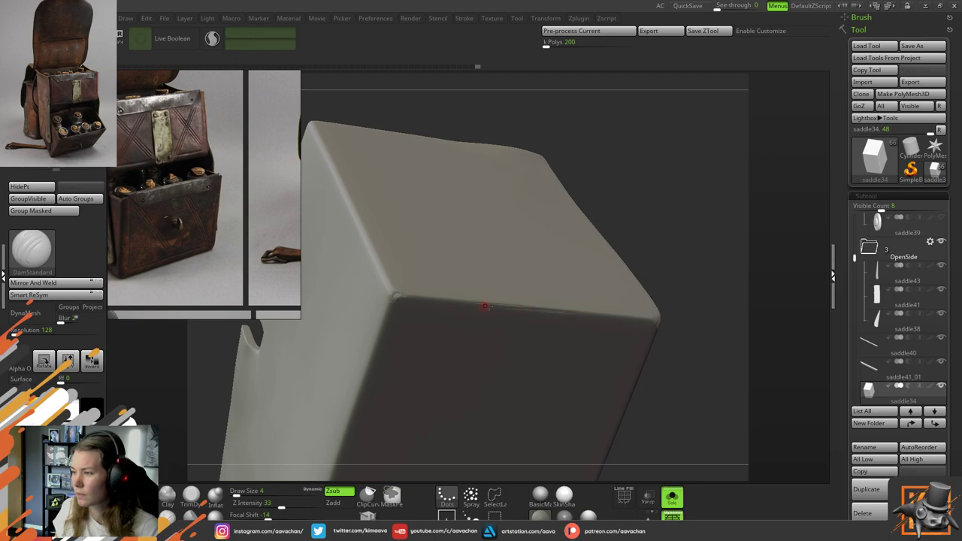
left_click_drag(668, 244, 536, 317)
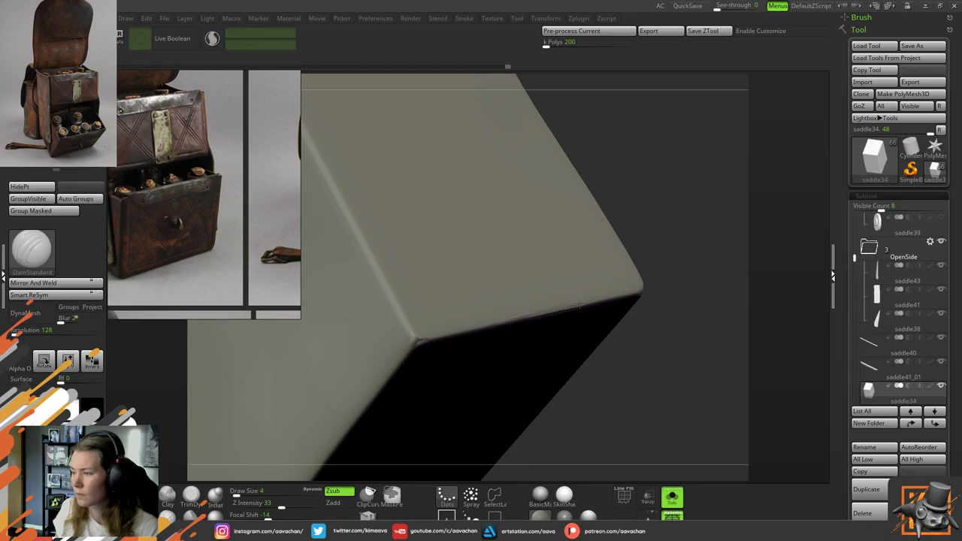
left_click_drag(611, 293, 634, 318)
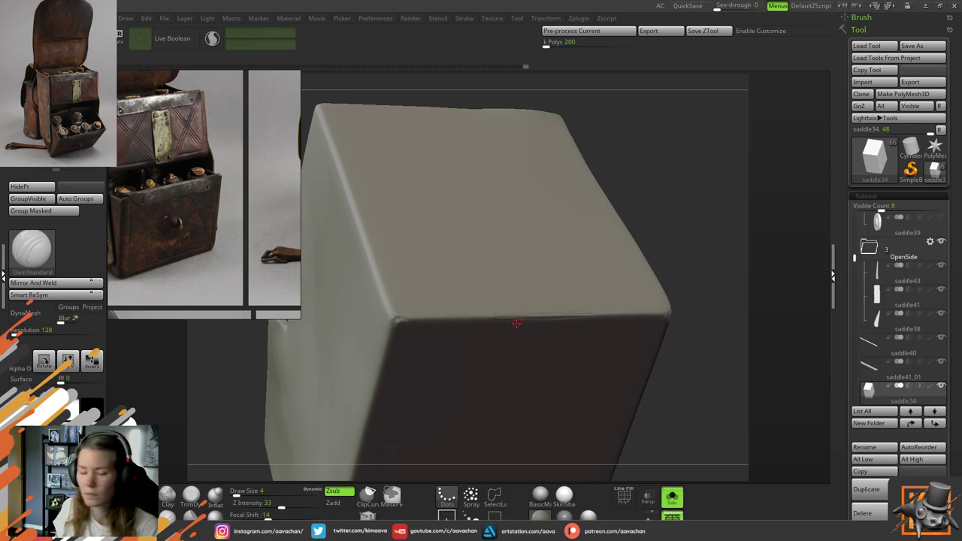
Roughen the isolated compartment's lower edge with ClayBuildup and DamStandard at draw size 4, and bring the rest of the bag back into view
key("ctrl")
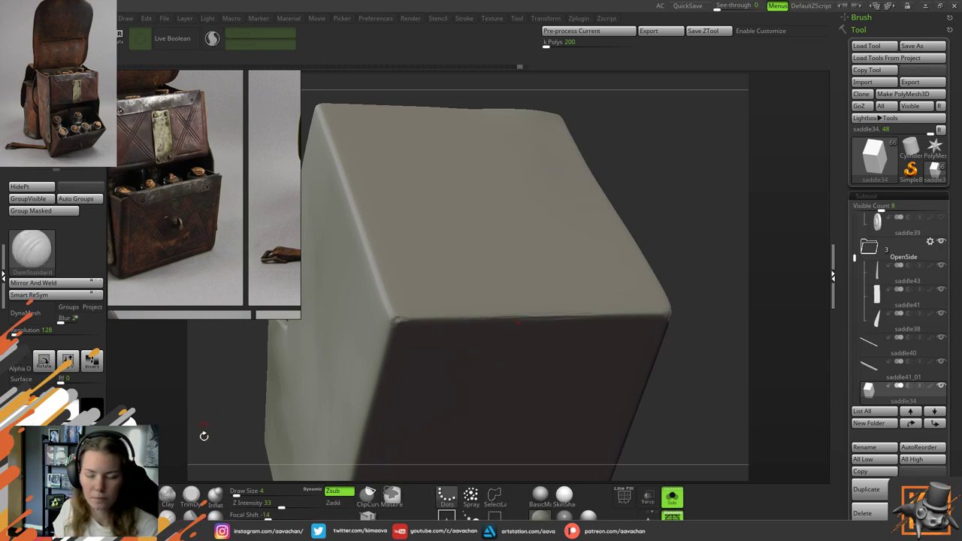
left_click(167, 493)
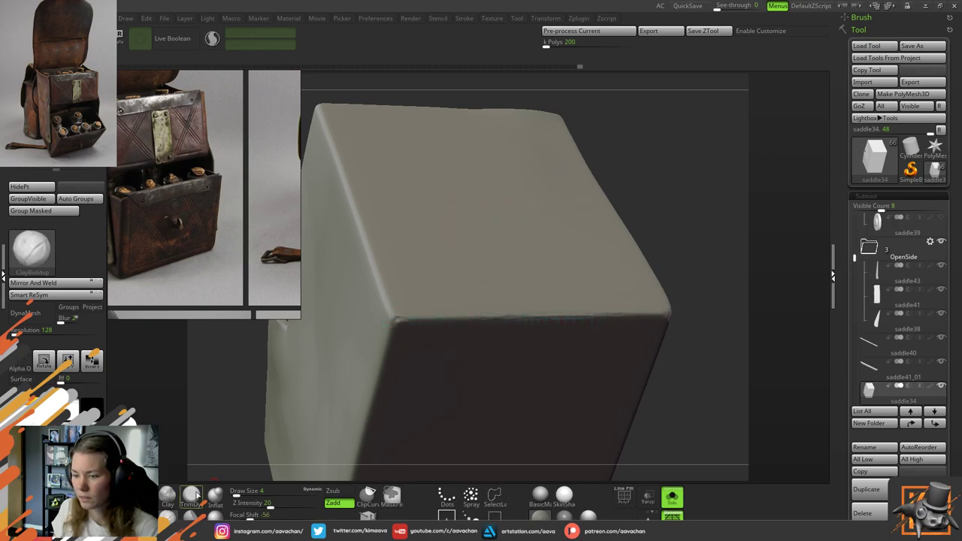
key("b")
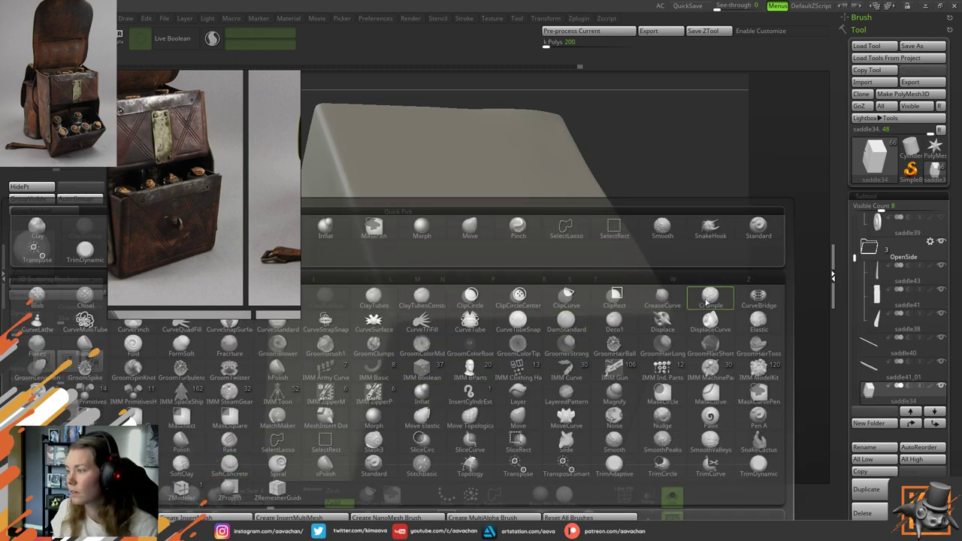
left_click(583, 324)
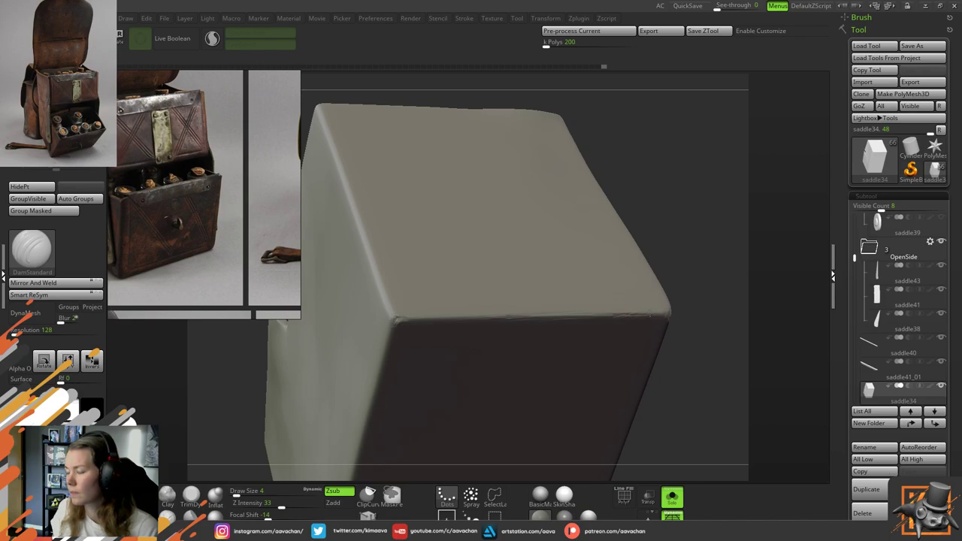
left_click_drag(690, 286, 662, 477, "alt")
left_click(673, 498)
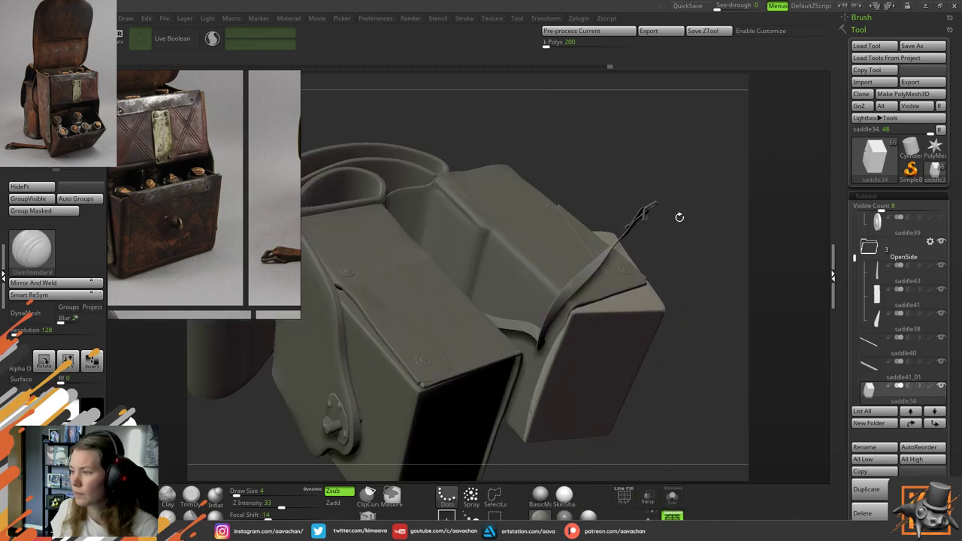
Carve an irregular seam along the compartment's lower side edge to its back corner with DamStandard at draw size 4
left_click_drag(678, 217, 626, 413)
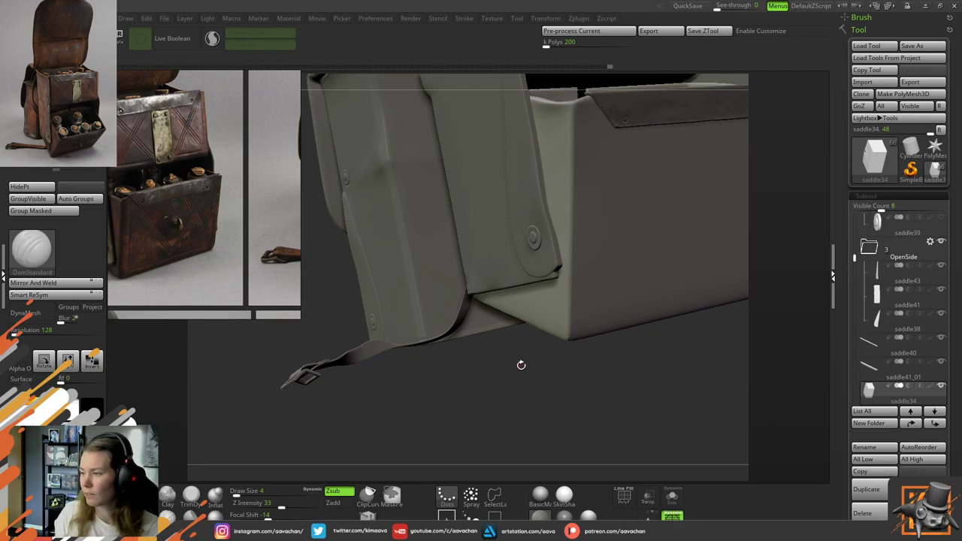
left_click_drag(522, 365, 552, 334)
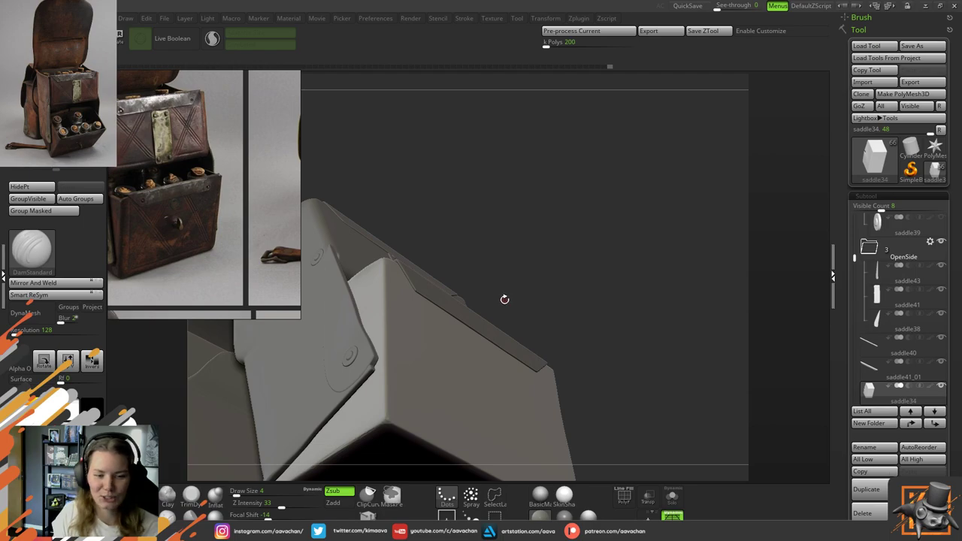
left_click_drag(621, 339, 645, 295)
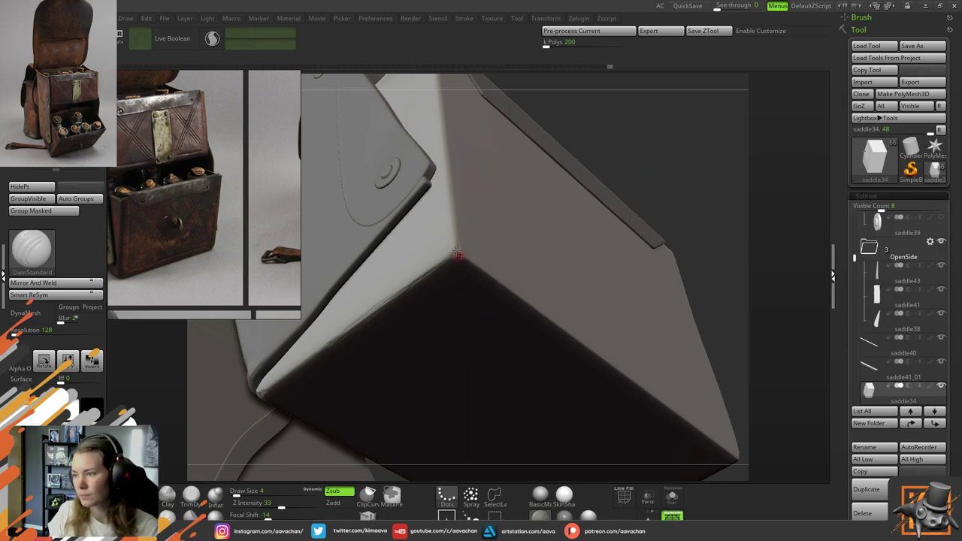
left_click_drag(693, 214, 715, 260)
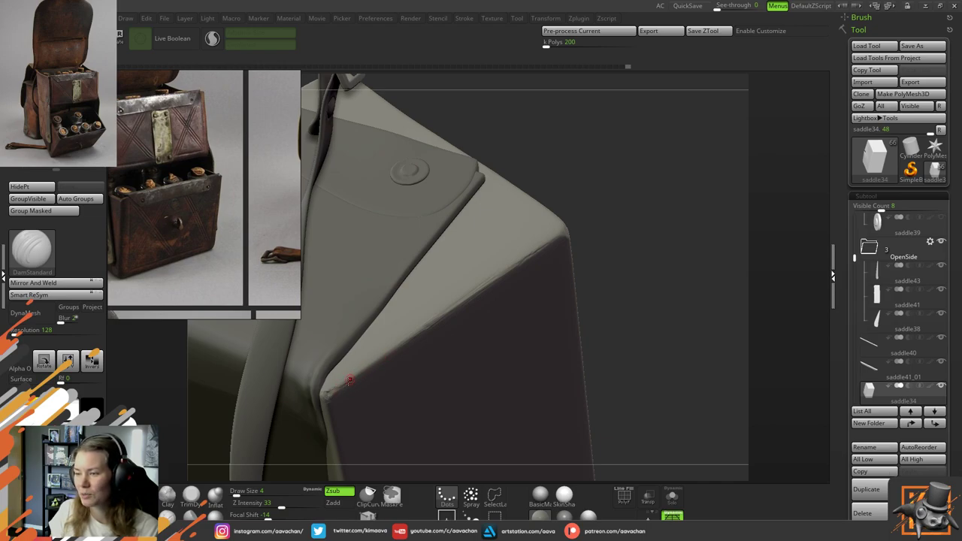
mouse_move(341, 381)
left_mouse_down()
mouse_move(361, 377)
mouse_move(321, 396)
left_mouse_up()
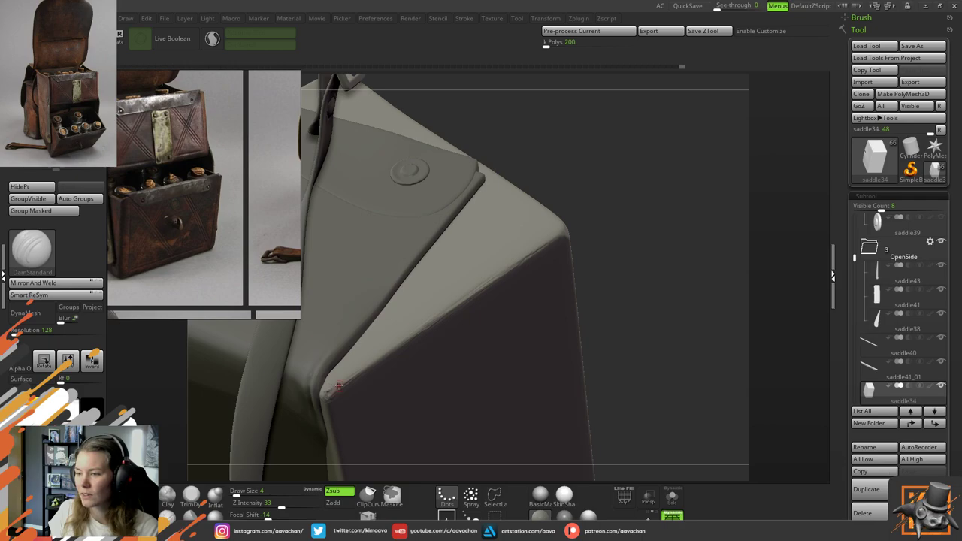
left_click_drag(649, 343, 668, 251, "alt")
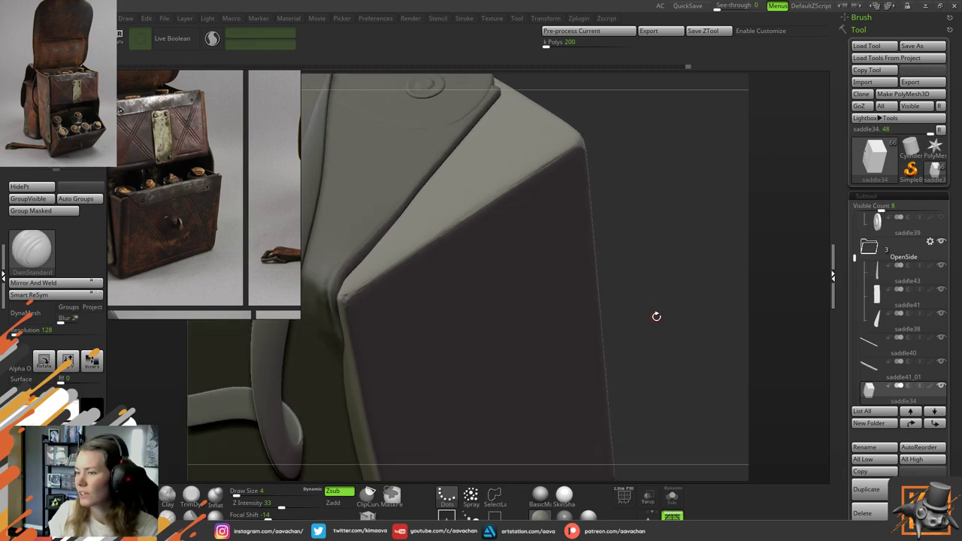
Carve broken seam lines along the edge between the compartment's front face and underside with DamStandard at draw size 4
left_click_drag(655, 317, 628, 330)
mouse_move(771, 225)
left_mouse_down()
mouse_move(651, 312)
mouse_move(616, 264)
mouse_move(613, 280)
mouse_move(609, 258)
left_mouse_up()
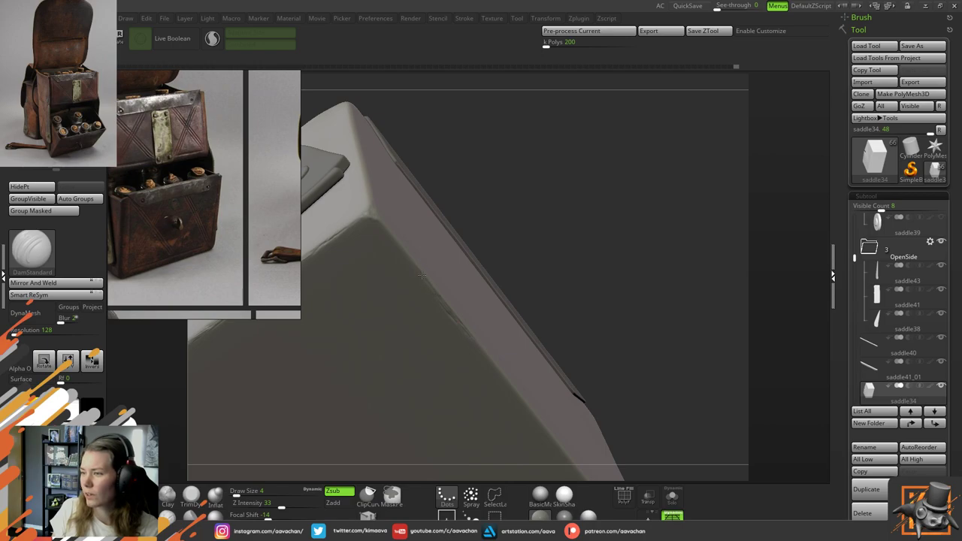
left_click_drag(504, 230, 508, 248)
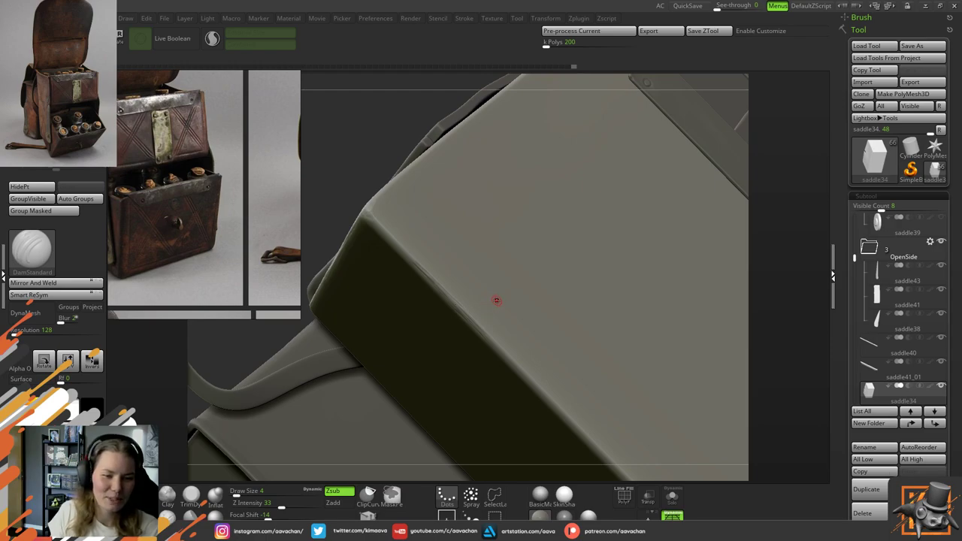
left_click_drag(378, 170, 378, 228)
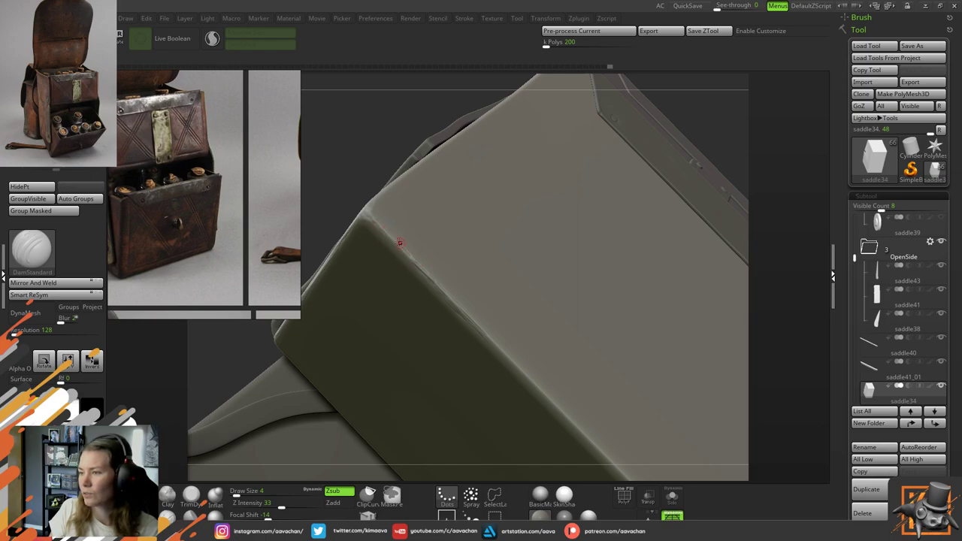
mouse_move(388, 166)
left_mouse_down()
mouse_move(366, 178)
mouse_move(373, 157)
mouse_move(339, 215)
mouse_move(353, 187)
mouse_move(458, 354)
left_mouse_up()
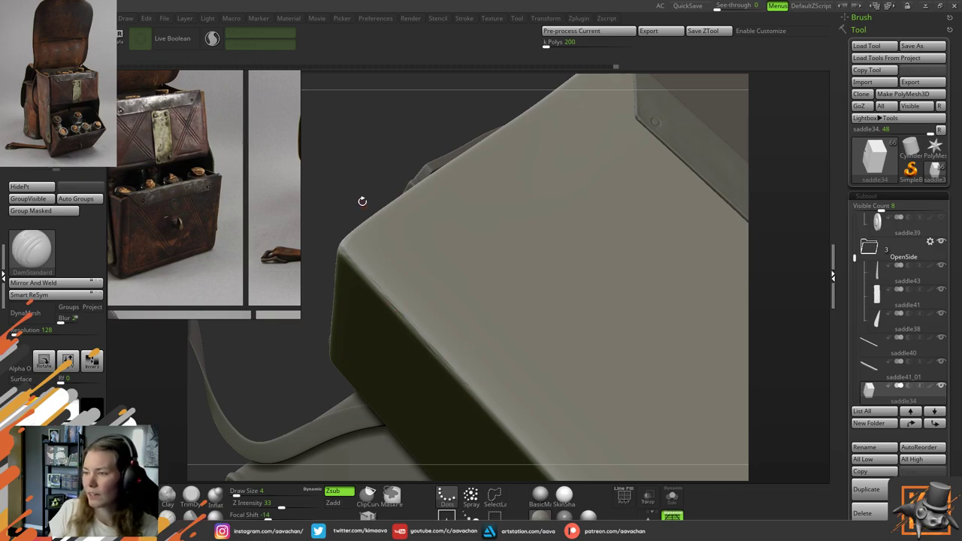
left_click_drag(362, 202, 447, 216)
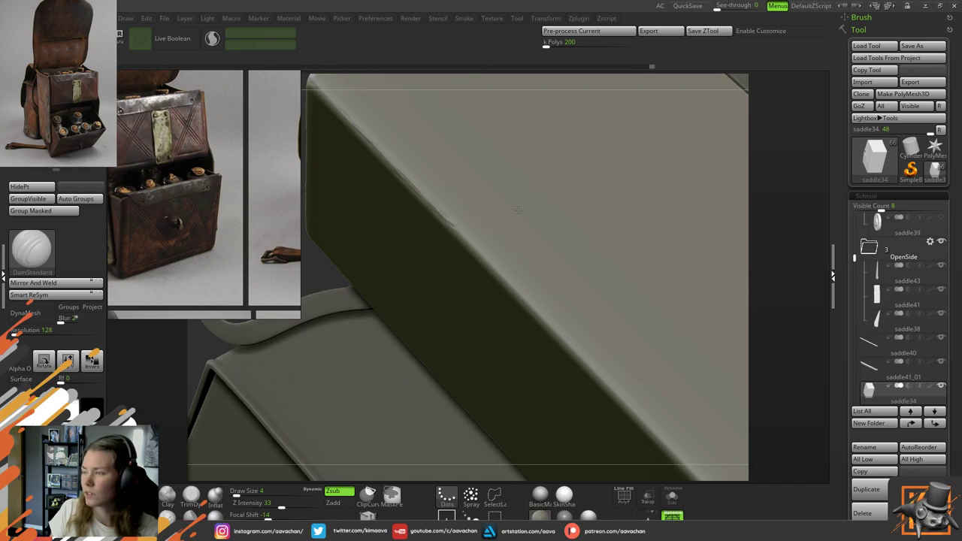
Notch the compartment's opposite lower front corner with DamStandard and build up folded leather there with ClayBuildup at draw size 4
left_click_drag(800, 339, 708, 402)
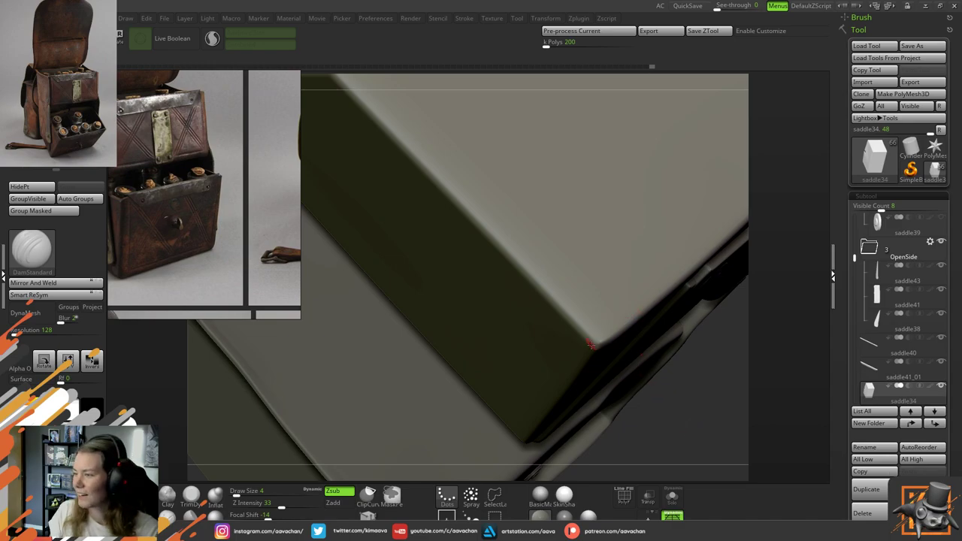
left_click_drag(713, 379, 761, 300)
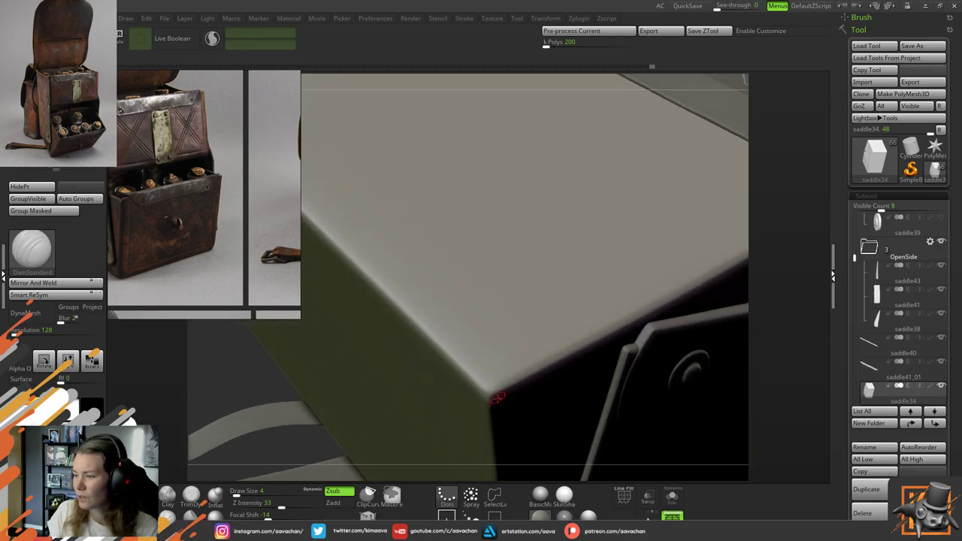
left_click(487, 393)
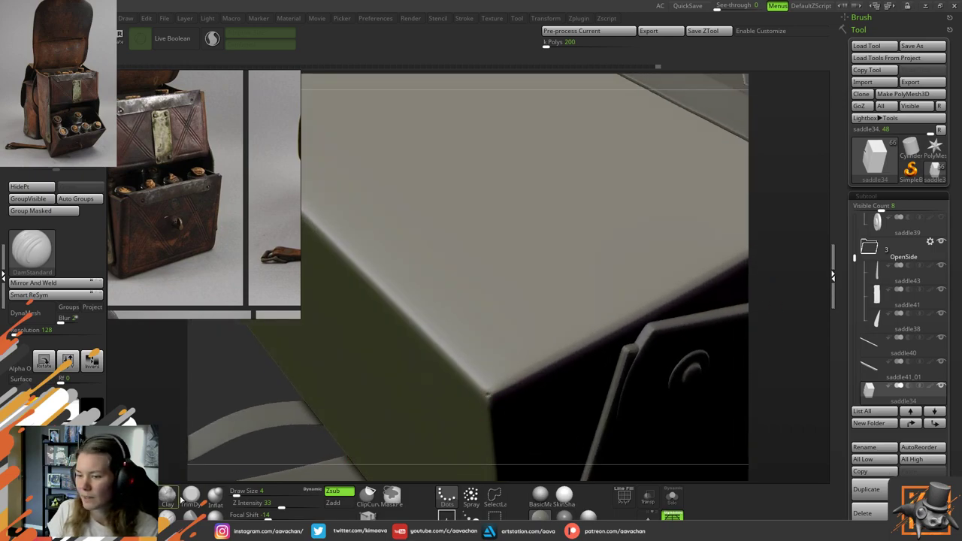
key("b")
key("c")
key("b")
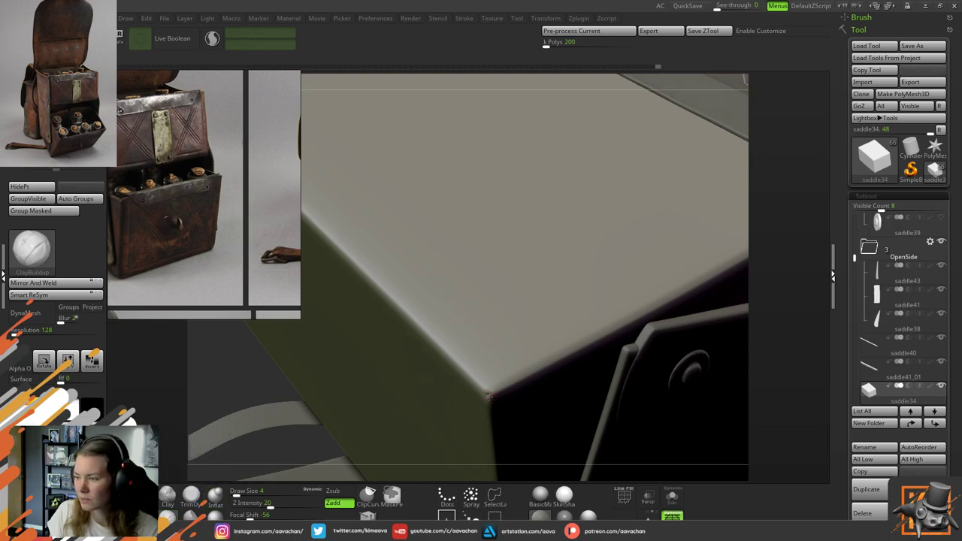
left_click_drag(490, 396, 493, 396)
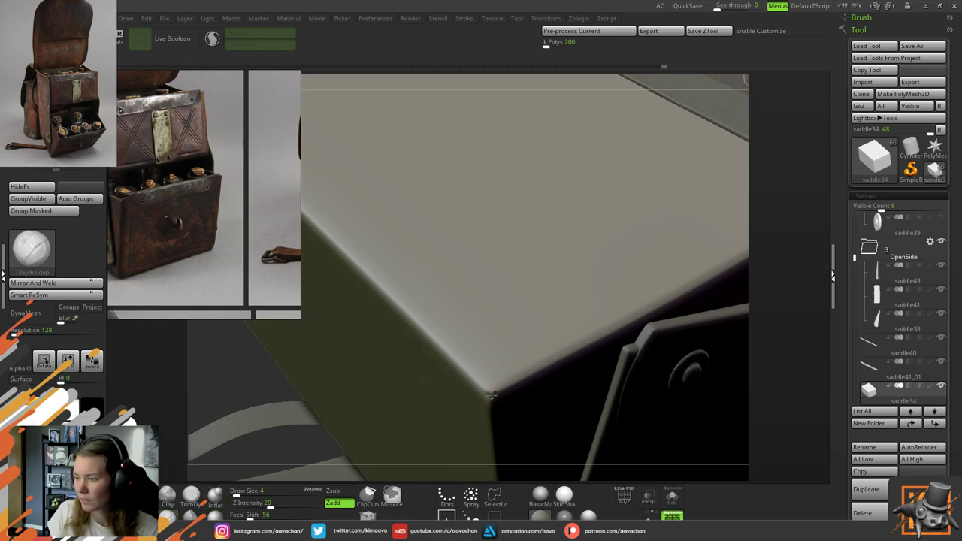
left_click(490, 394)
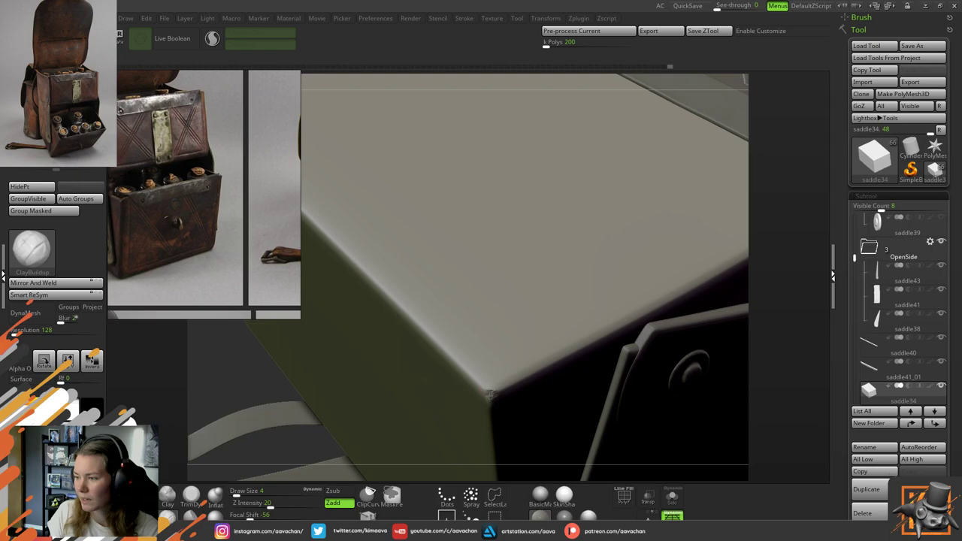
left_click_drag(490, 395, 495, 401)
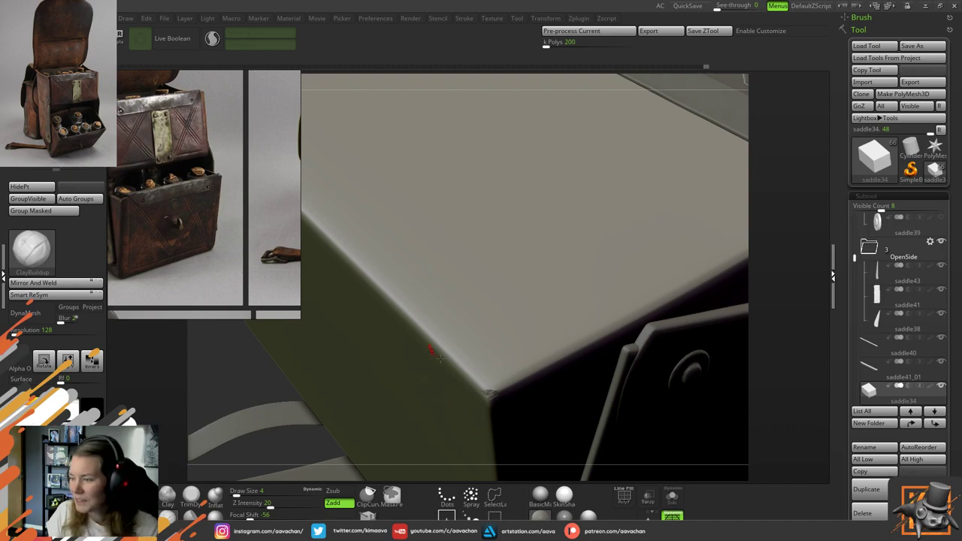
left_click_drag(786, 247, 794, 286)
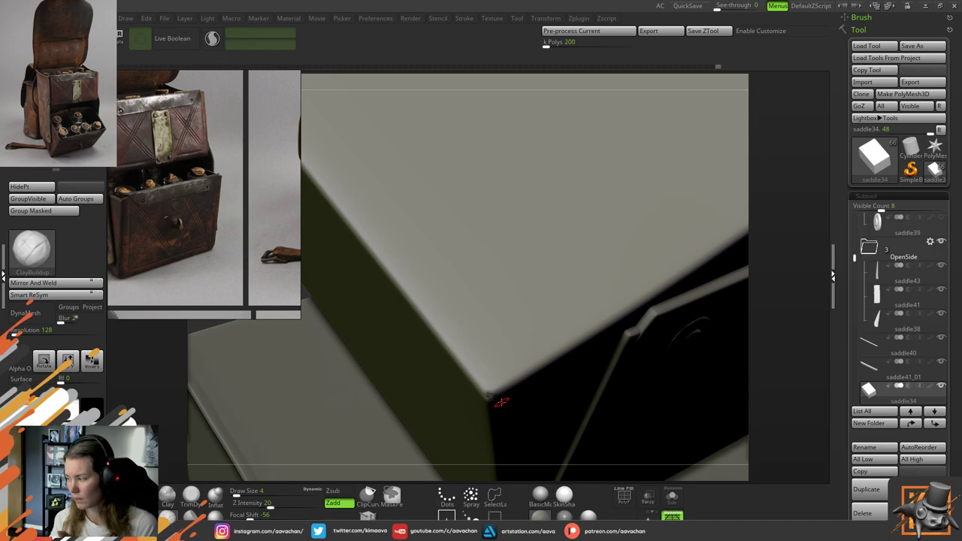
Refine the folded-leather detail on that lower front corner with ClayBuildup at draw size 2
key("ctrl+s")
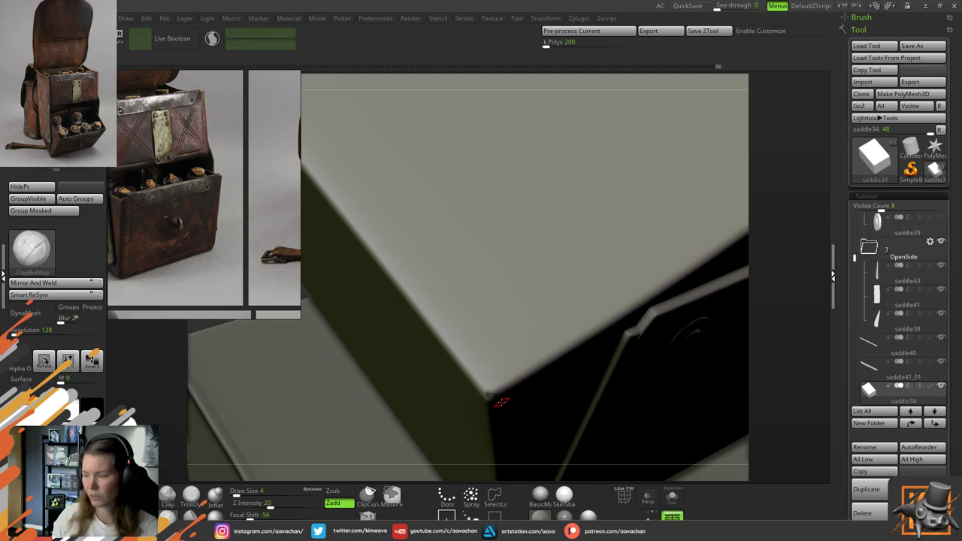
right_click_drag(501, 402, 788, 275)
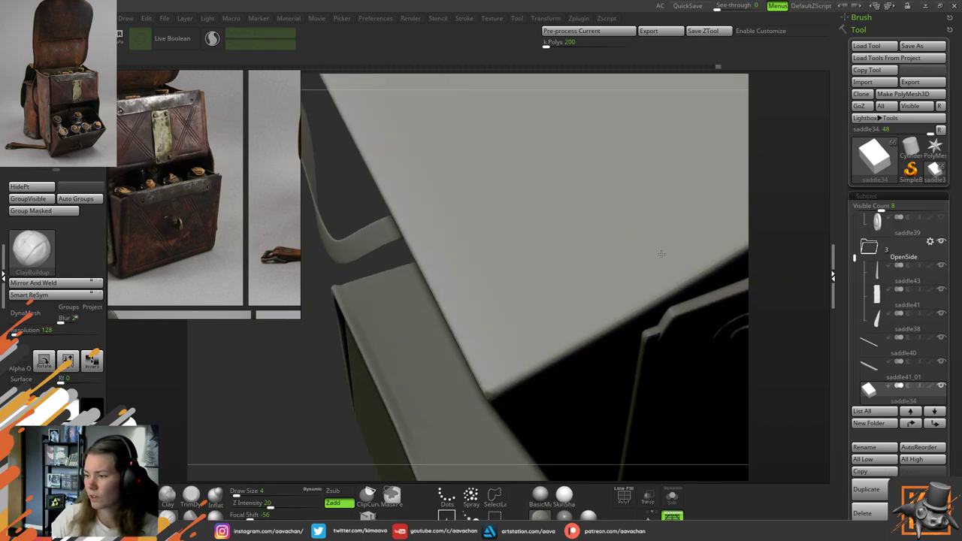
left_click_drag(790, 296, 774, 280)
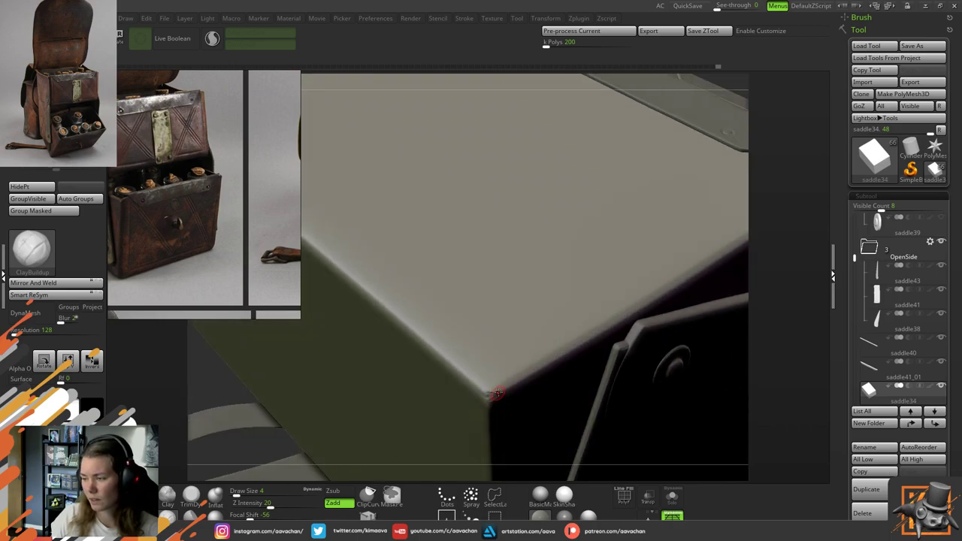
key("space")
left_click_drag(505, 374, 498, 375)
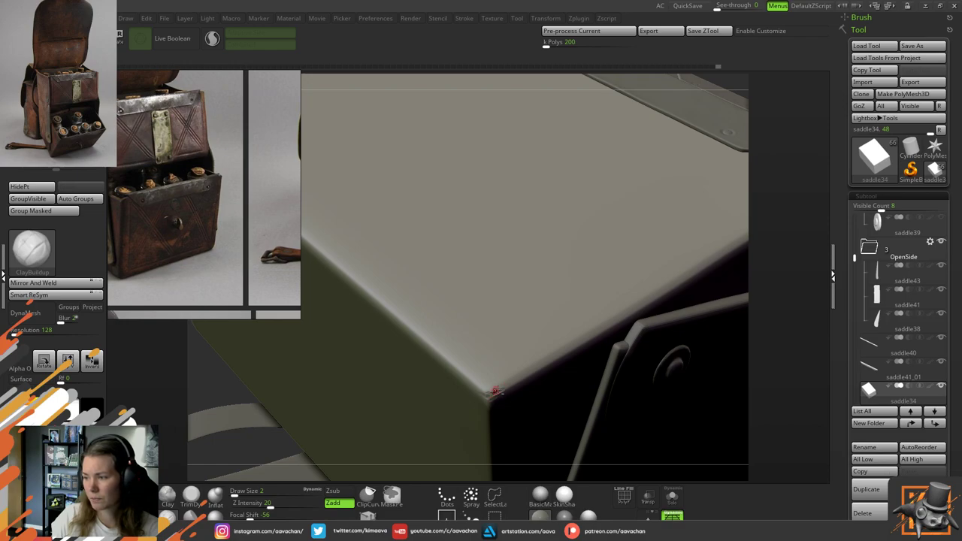
key("ctrl")
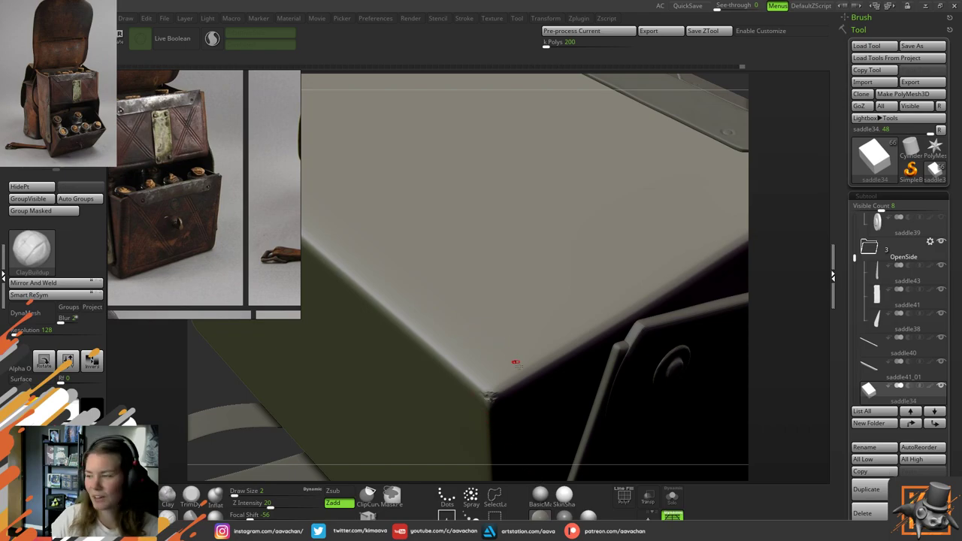
mouse_move(544, 345)
right_mouse_down("ctrl")
mouse_move(511, 306)
mouse_move(502, 391)
right_mouse_up("ctrl")
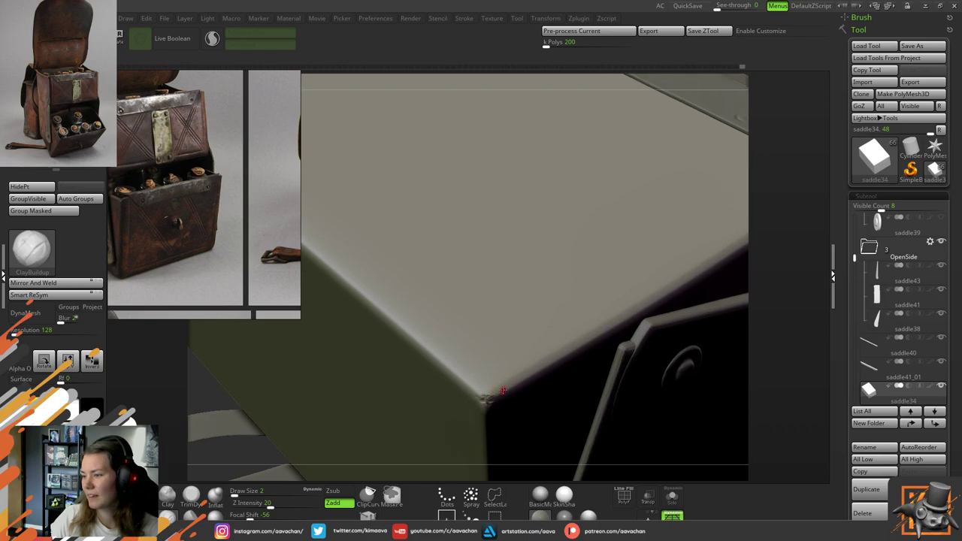
Add a small raised leather irregularity midway along the underside's adjoining side edge with ClayBuildup at draw size 2
mouse_move(775, 291)
right_mouse_down()
mouse_move(768, 294)
mouse_move(775, 266)
mouse_move(772, 274)
right_mouse_up()
right_click_drag(510, 351, 461, 246, "ctrl")
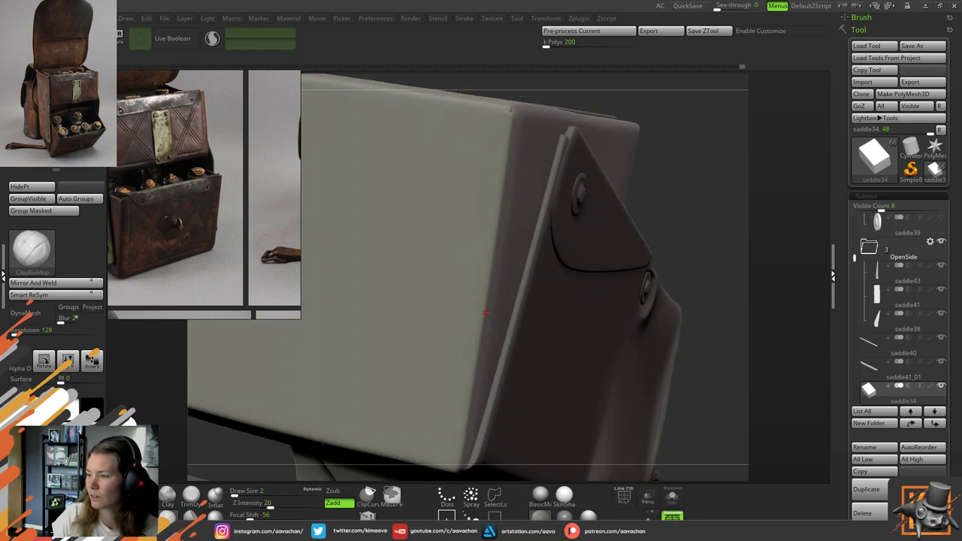
right_click_drag(558, 267, 473, 306)
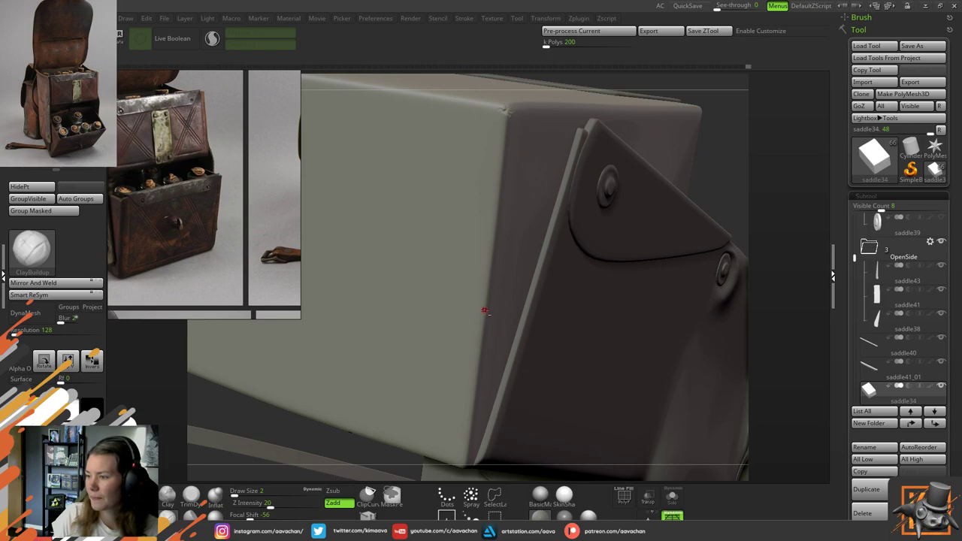
key("ctrl")
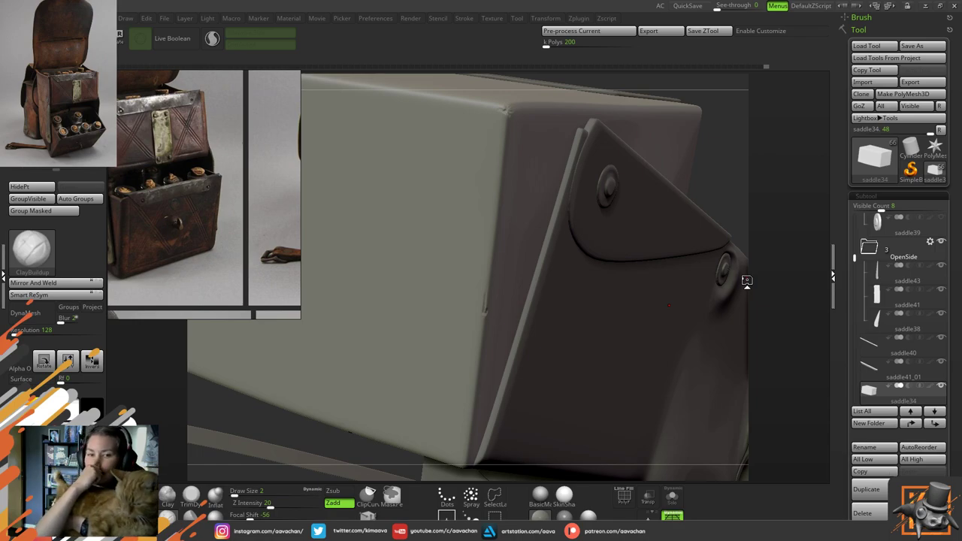
key("ctrl+s")
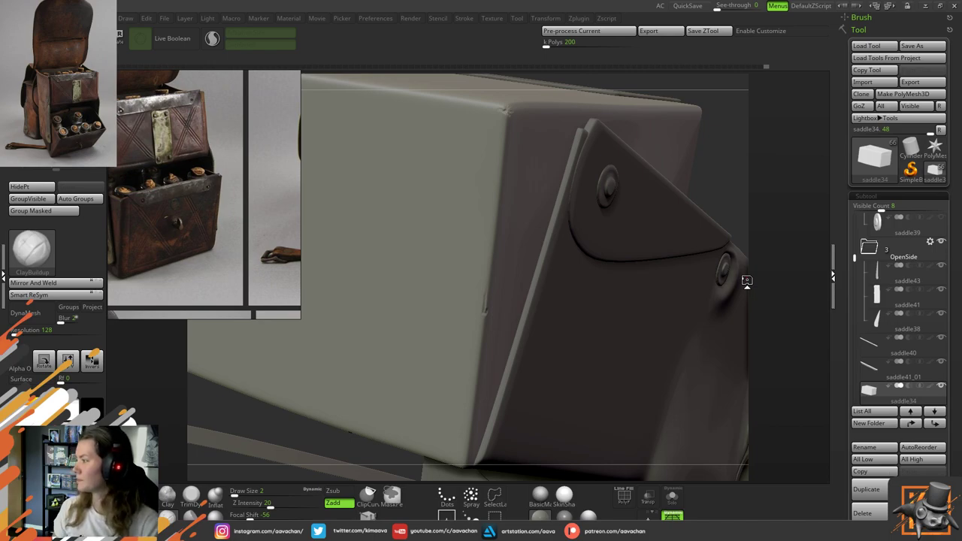
key("ctrl+n")
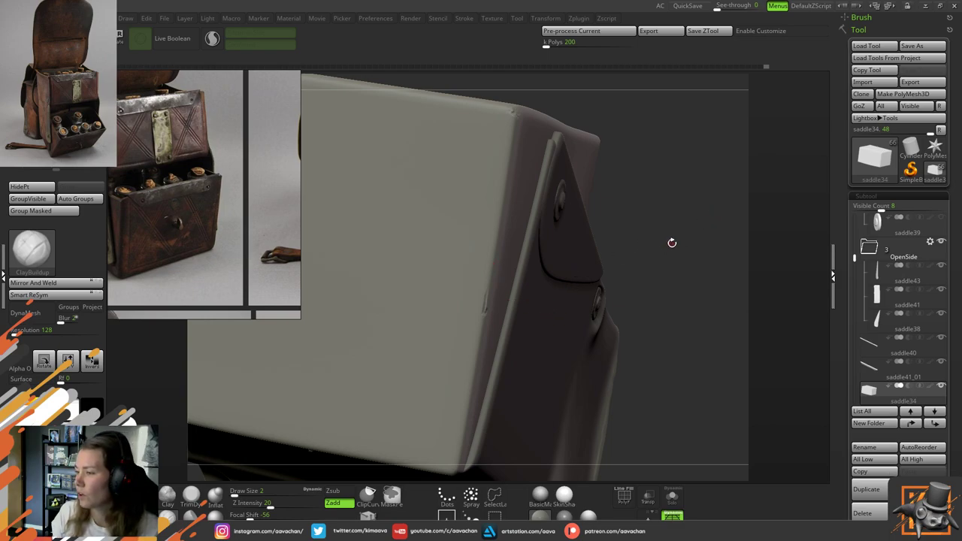
left_click_drag(672, 242, 484, 276)
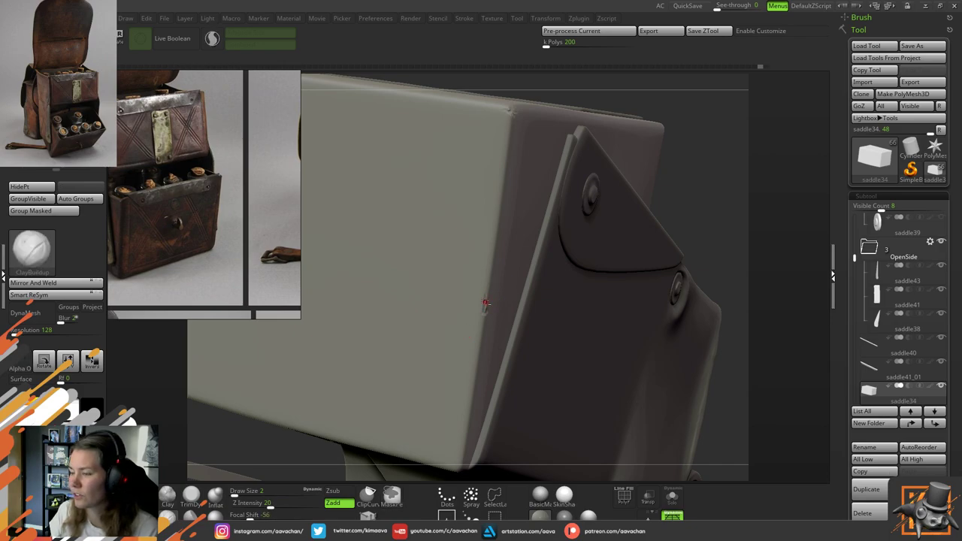
right_click_drag(486, 303, 486, 307, "ctrl")
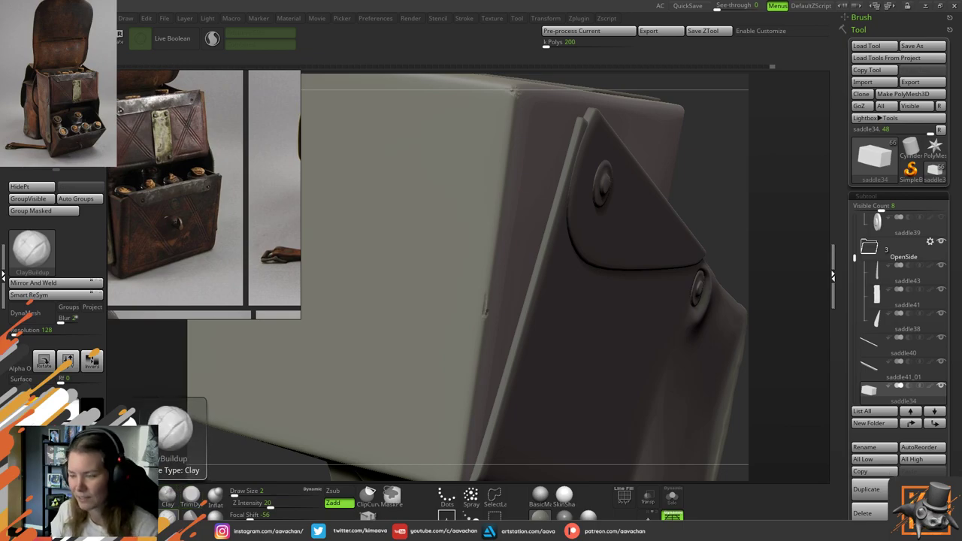
key("b")
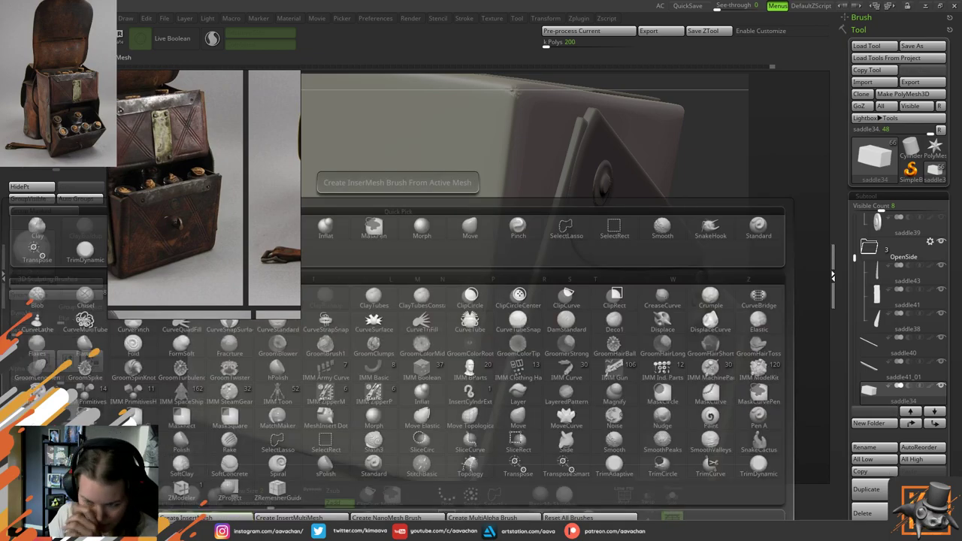
key("c")
key("b")
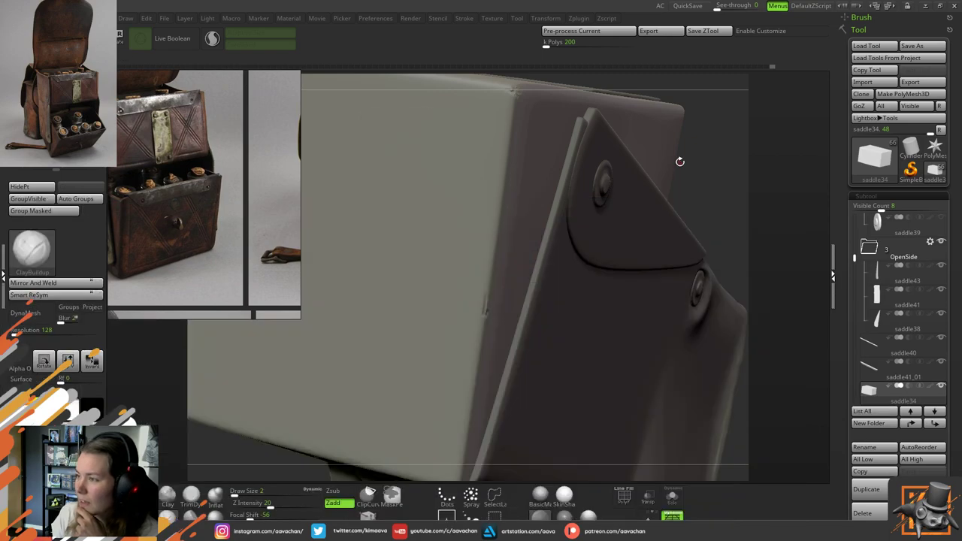
Load the TrimSmoothBorder brush from the brush library's Trim folder, moving the reference photos aside while browsing and back again
key("comma")
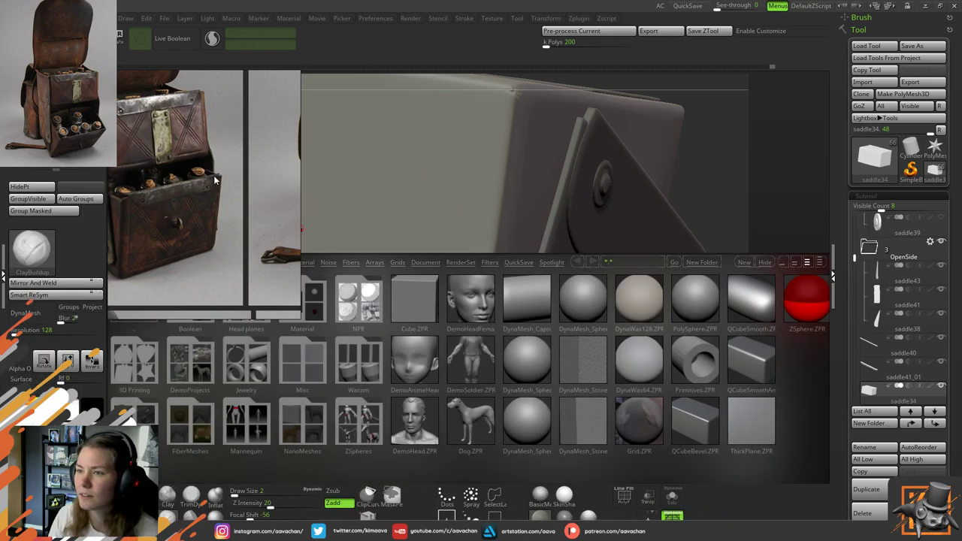
middle_click_drag(214, 191, 176, 194)
right_click_drag(231, 174, 247, 171)
left_click_drag(246, 172, 322, 97)
left_click(226, 263)
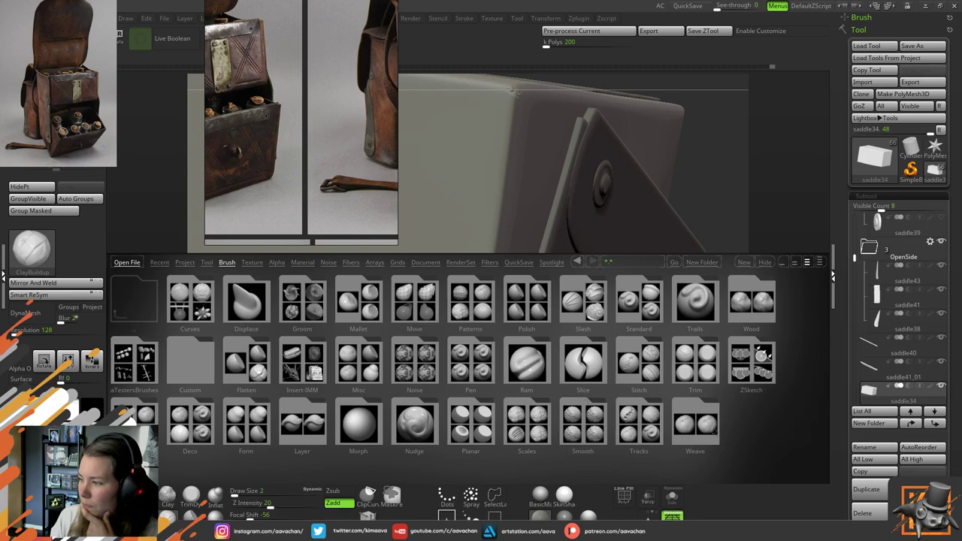
left_click(695, 362)
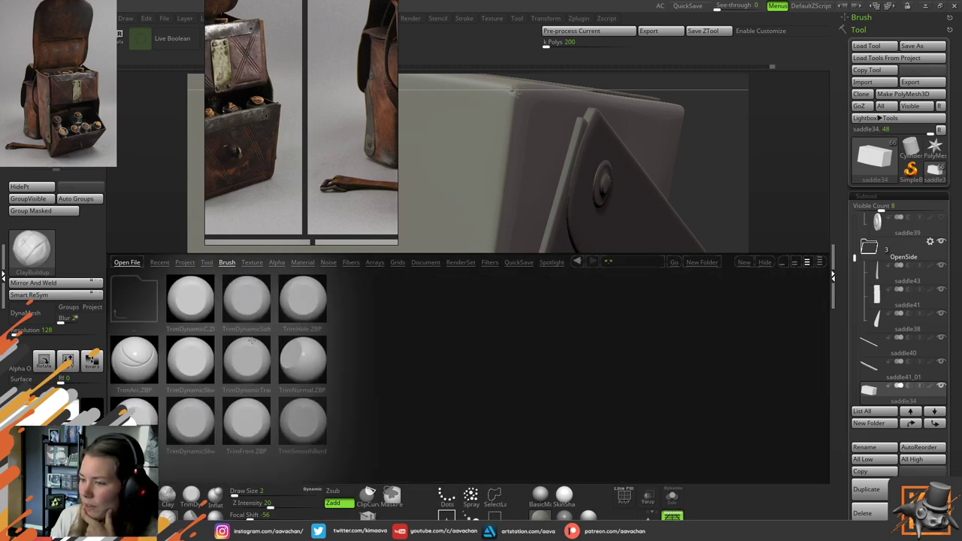
double_click(302, 425)
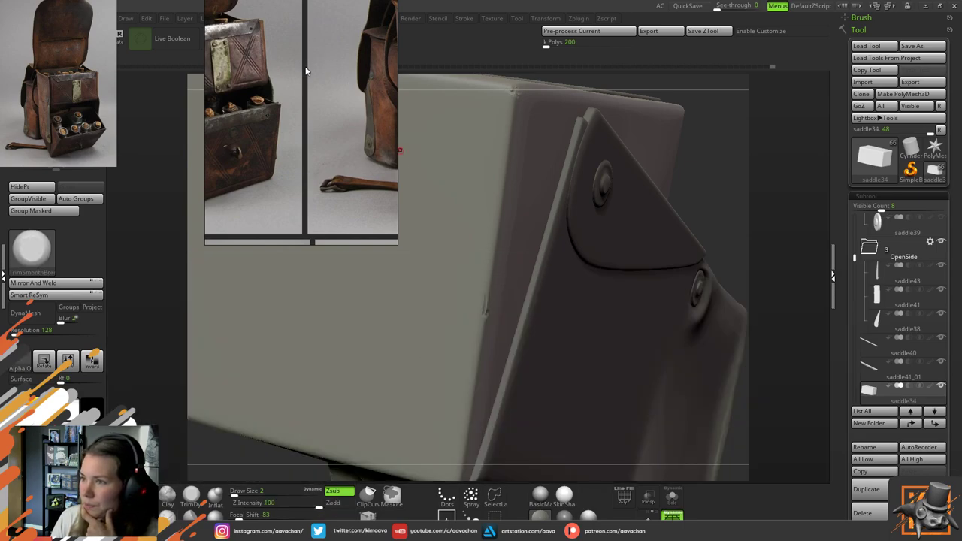
left_click_drag(306, 71, 220, 142)
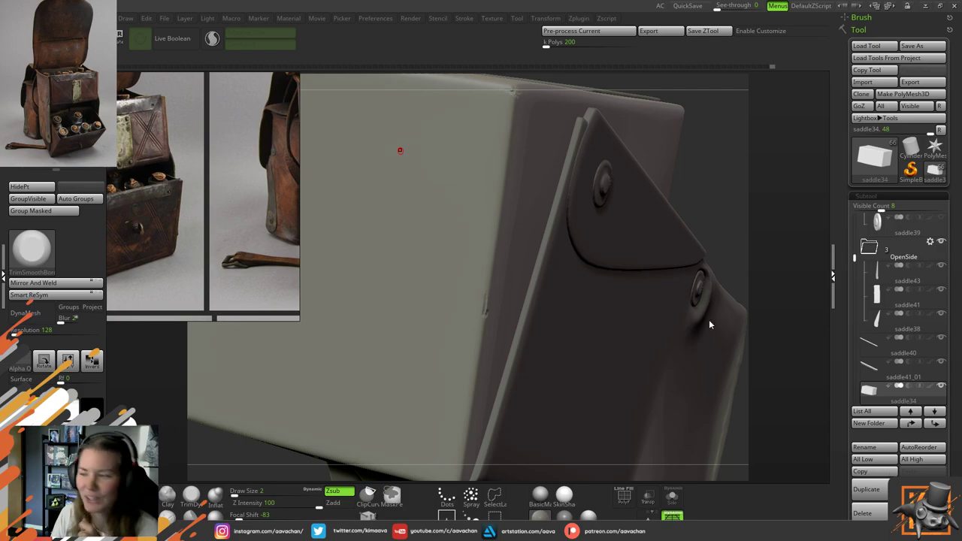
Chip the open box's vertical corner edge with the TrimSmoothBorder brush, using draw sizes 5 and 3
left_click_drag(719, 194, 707, 195)
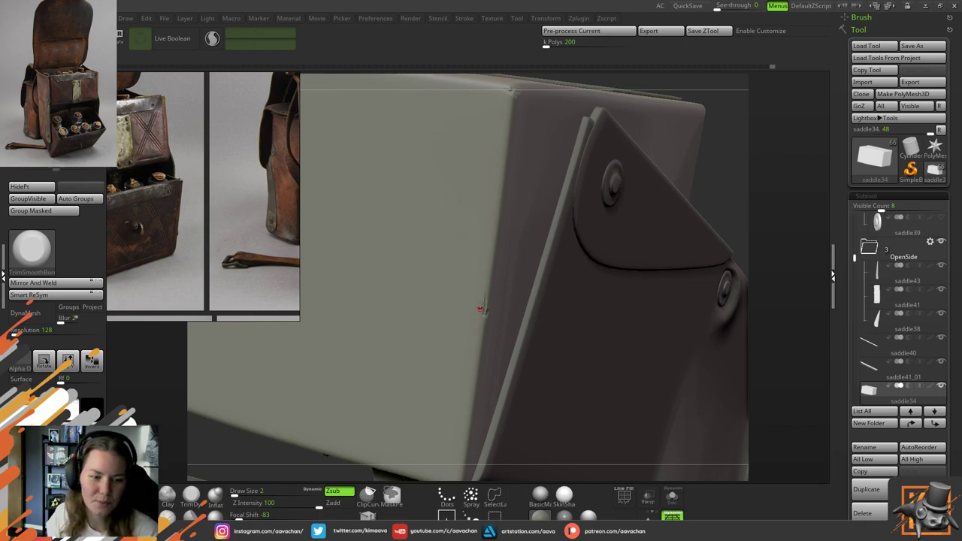
right_click_drag(516, 299, 486, 320, "alt")
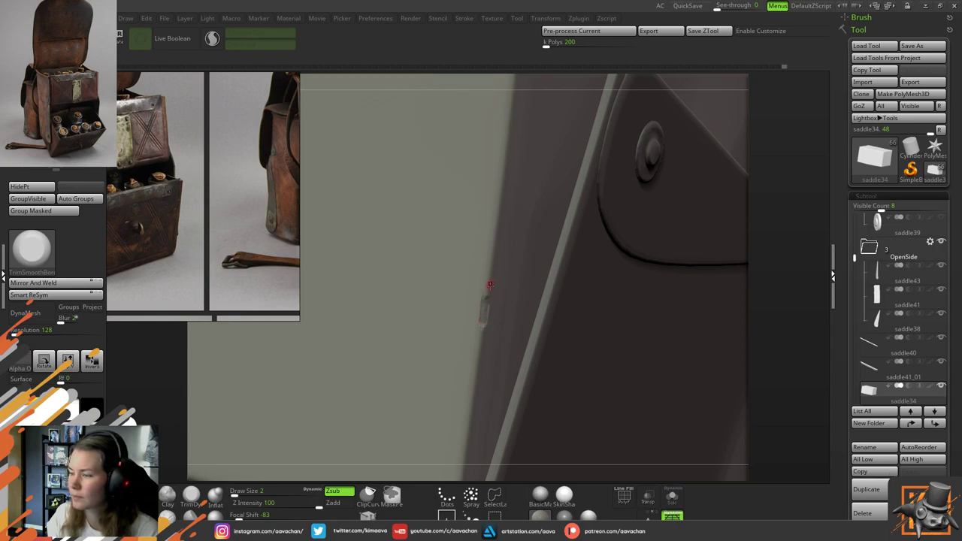
mouse_move(487, 277)
right_mouse_down("ctrl")
mouse_move(458, 211)
mouse_move(495, 286)
right_mouse_up("ctrl")
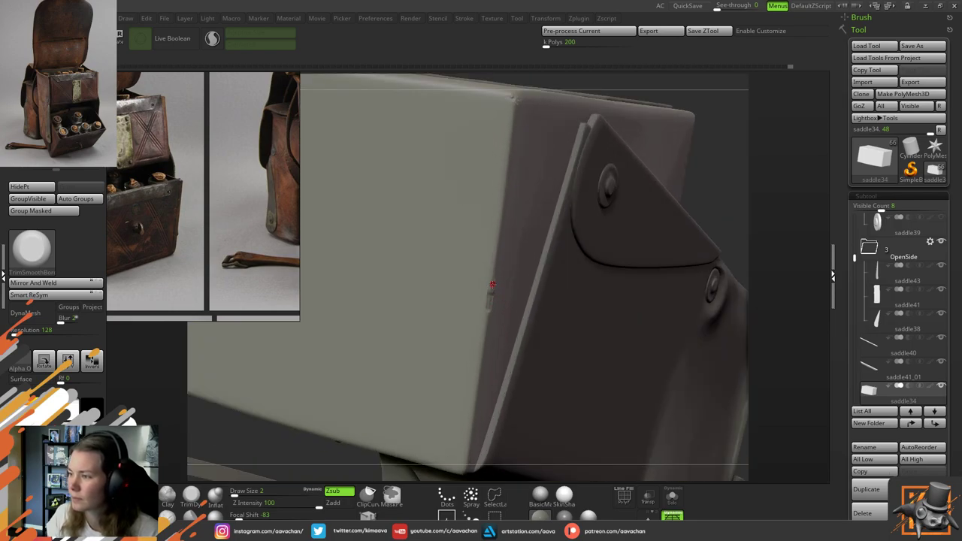
key("space")
left_click_drag(492, 285, 496, 285)
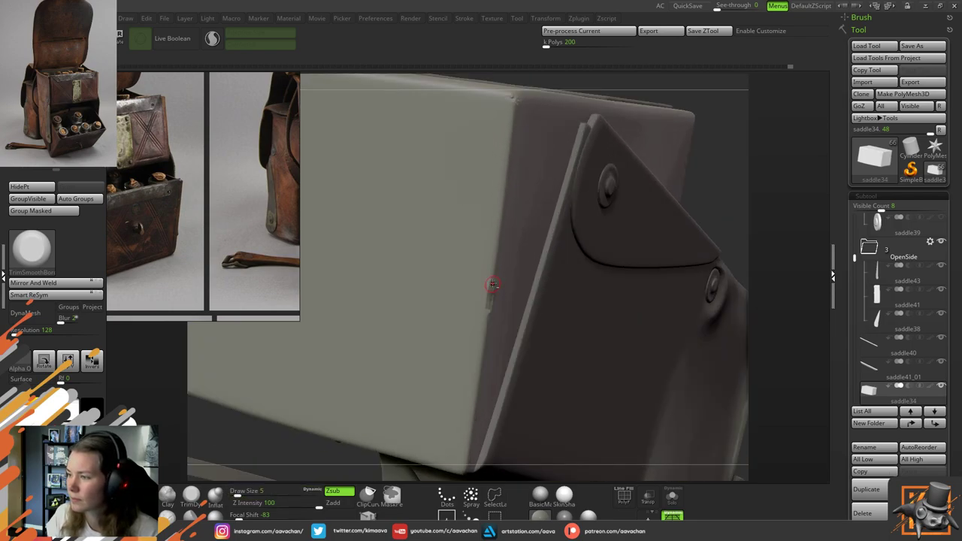
key("space")
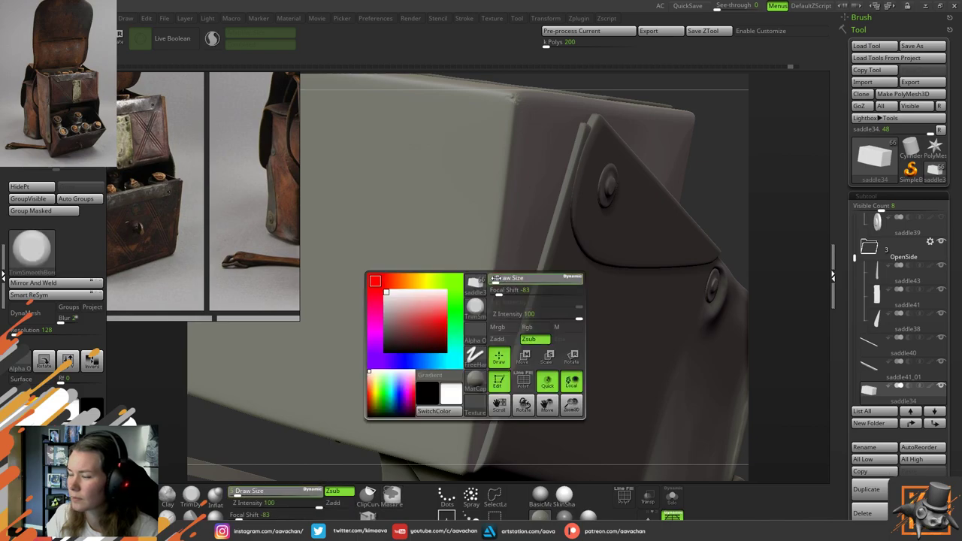
left_click_drag(496, 278, 494, 279)
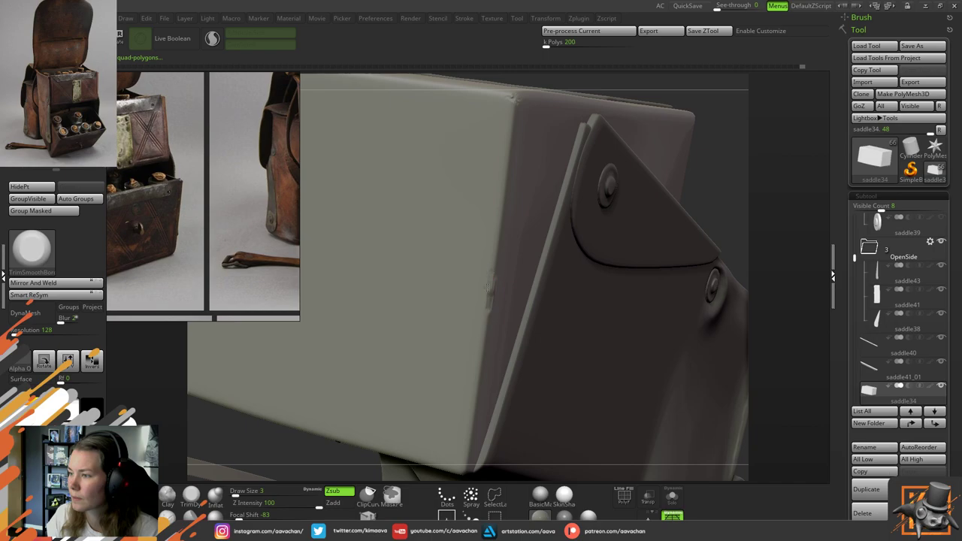
key("ctrl")
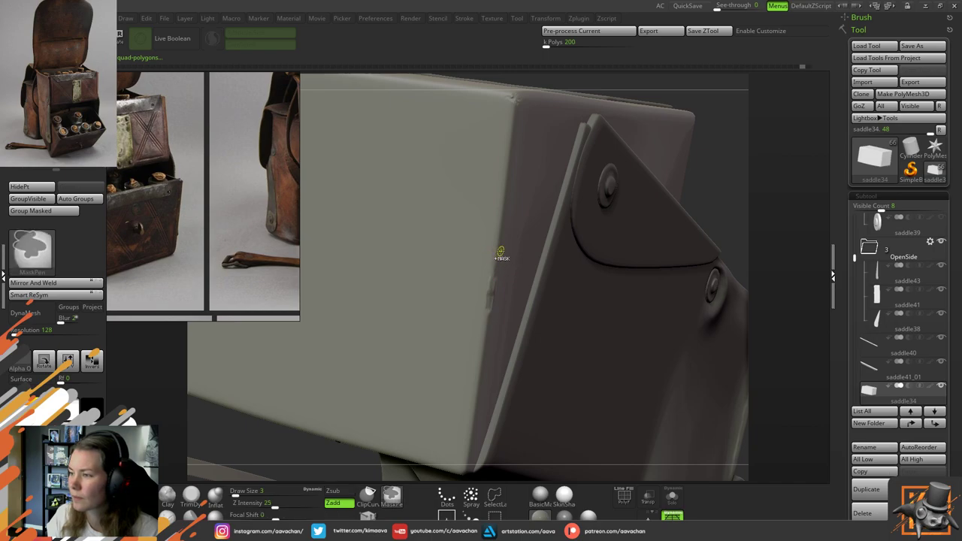
Wear down the chipped vertical edge with TrimDynamic at draw sizes 7 and 3, and roughen it with ClayBuildup
left_click(191, 496)
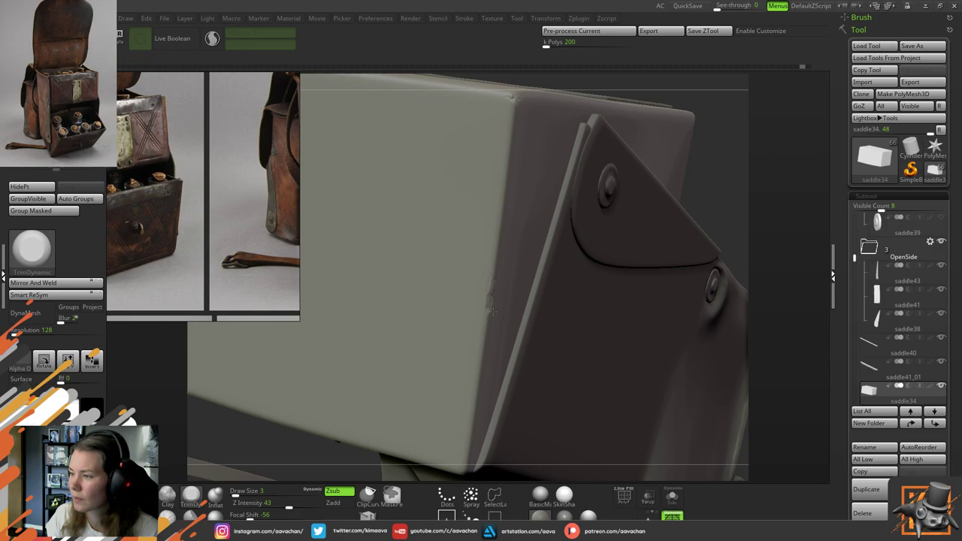
right_click_drag(505, 256, 548, 280)
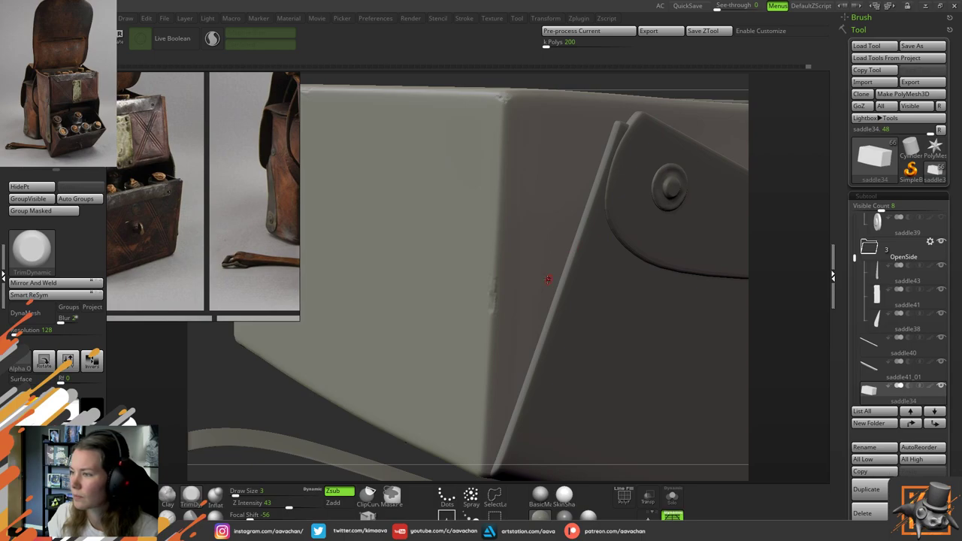
key("space")
left_click_drag(490, 283, 504, 296)
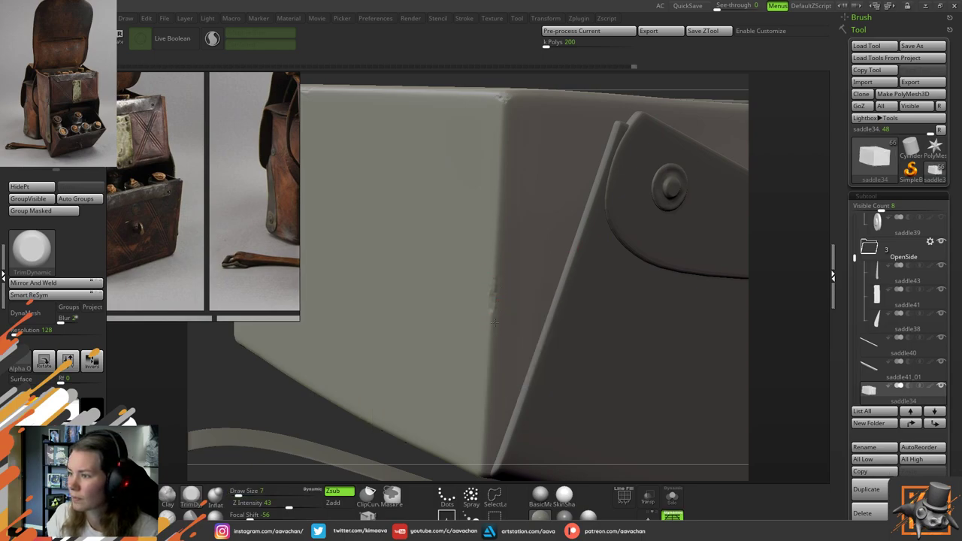
key("space")
left_click_drag(495, 323, 485, 324)
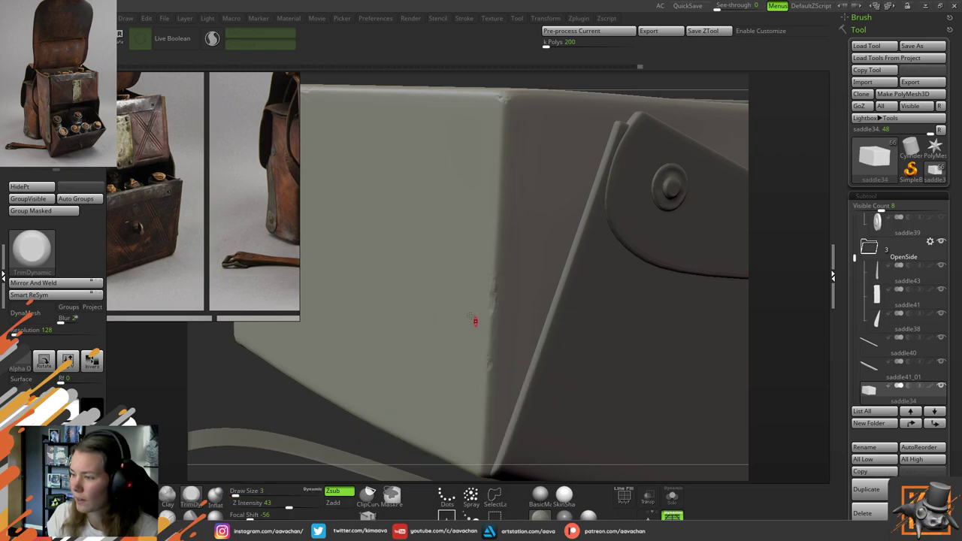
left_click(167, 493)
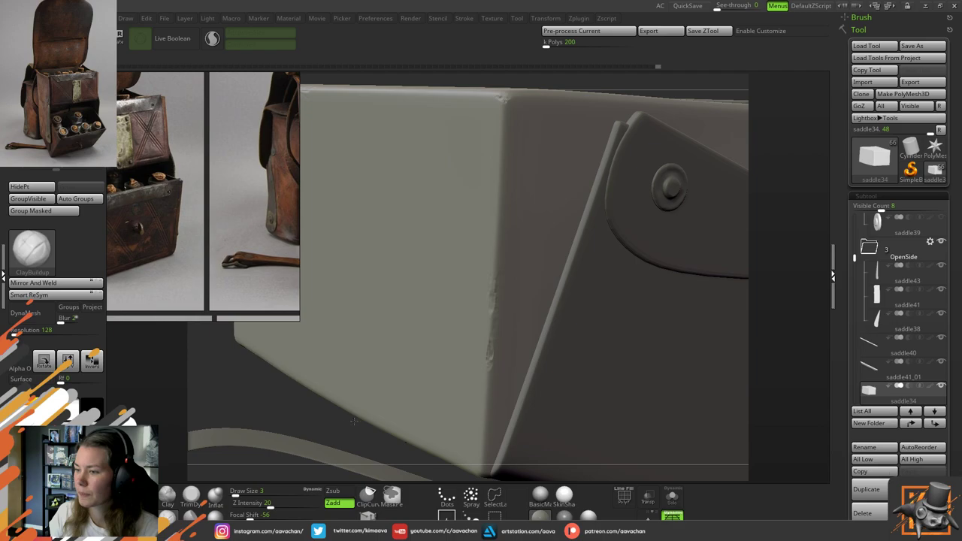
Isolate the box and cut fine cracks along its worn corner edge with the DamStandard brush at draw size 3
left_click_drag(345, 451, 565, 281)
left_click(672, 497)
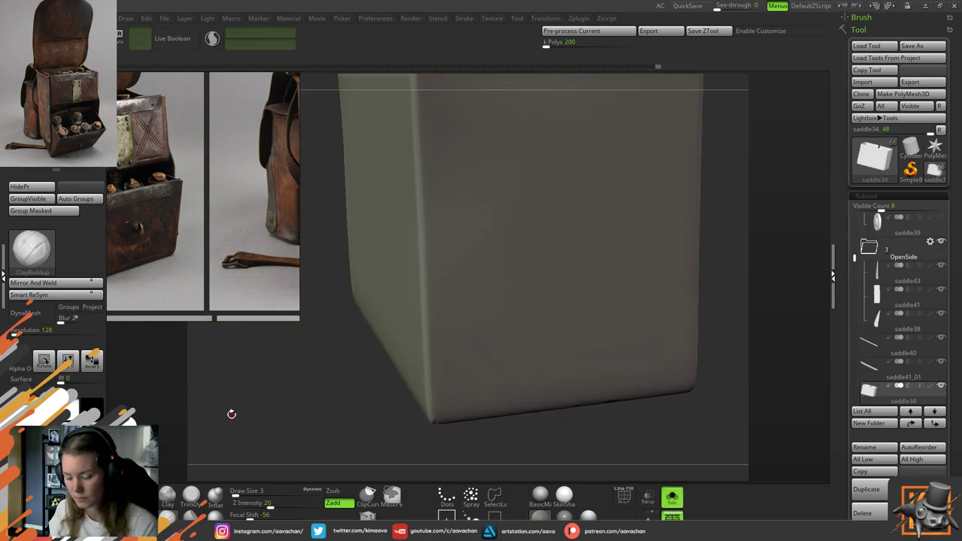
key("b")
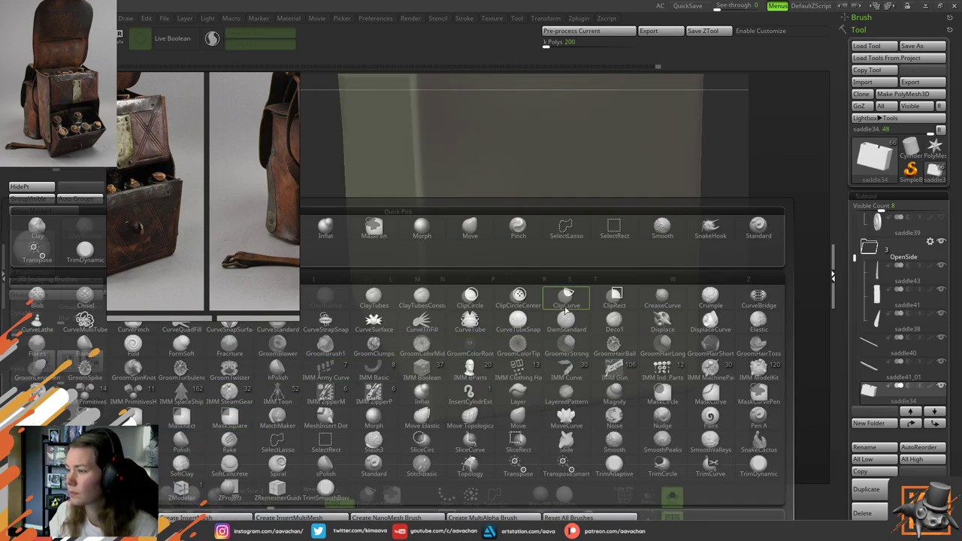
left_click(575, 330)
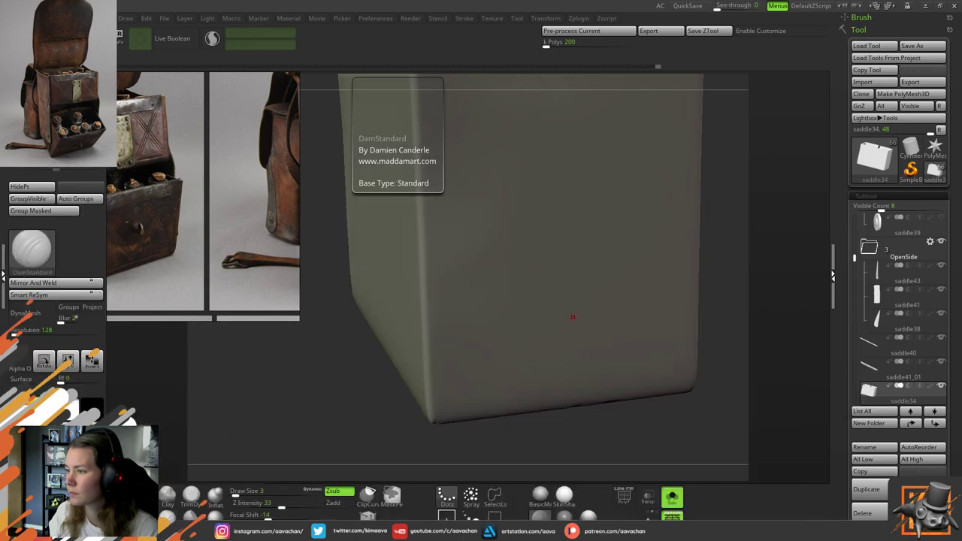
left_click_drag(323, 354, 346, 423)
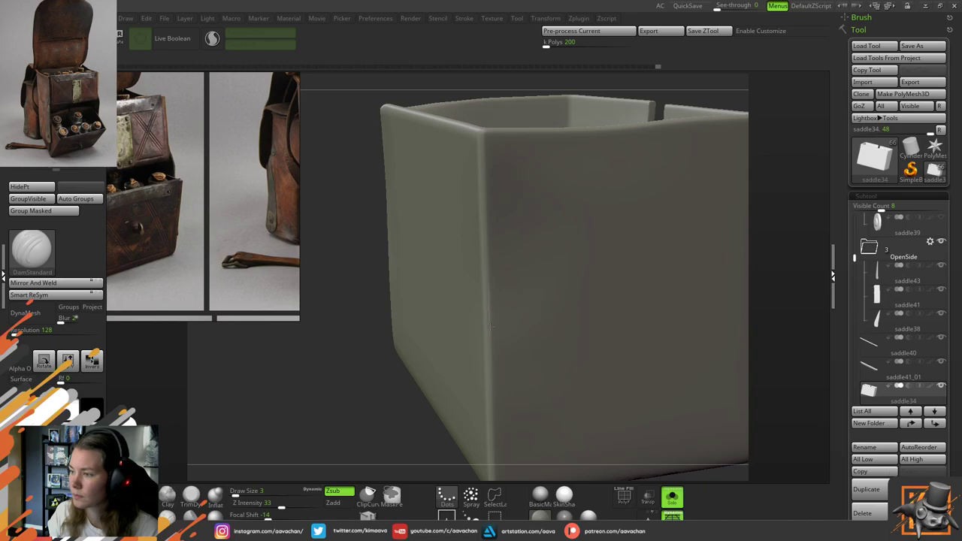
left_click_drag(488, 286, 491, 315)
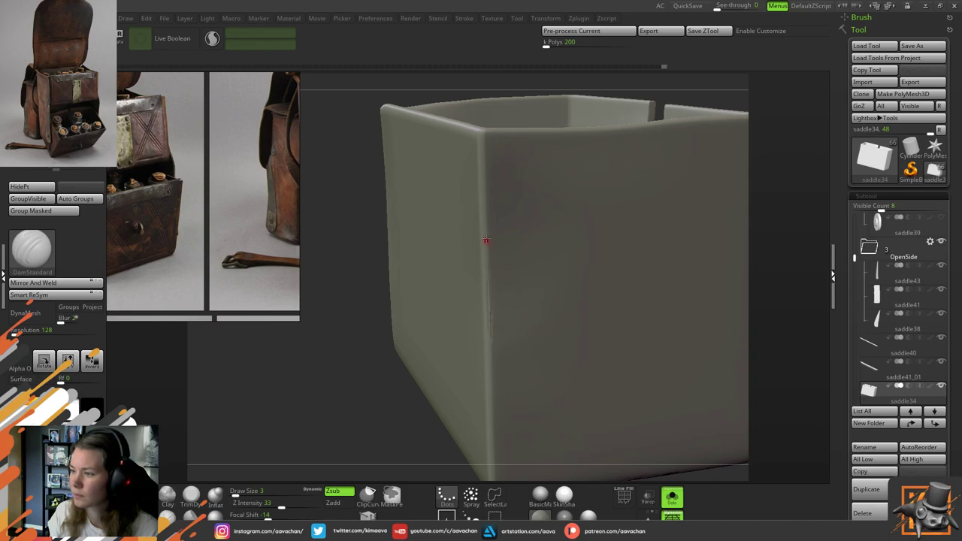
left_click_drag(385, 382, 462, 251)
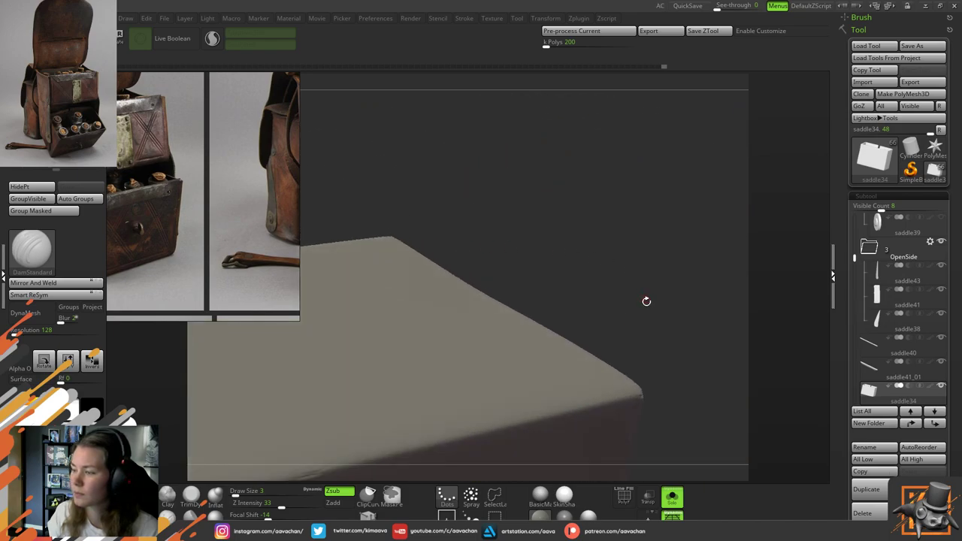
left_click_drag(647, 301, 648, 239)
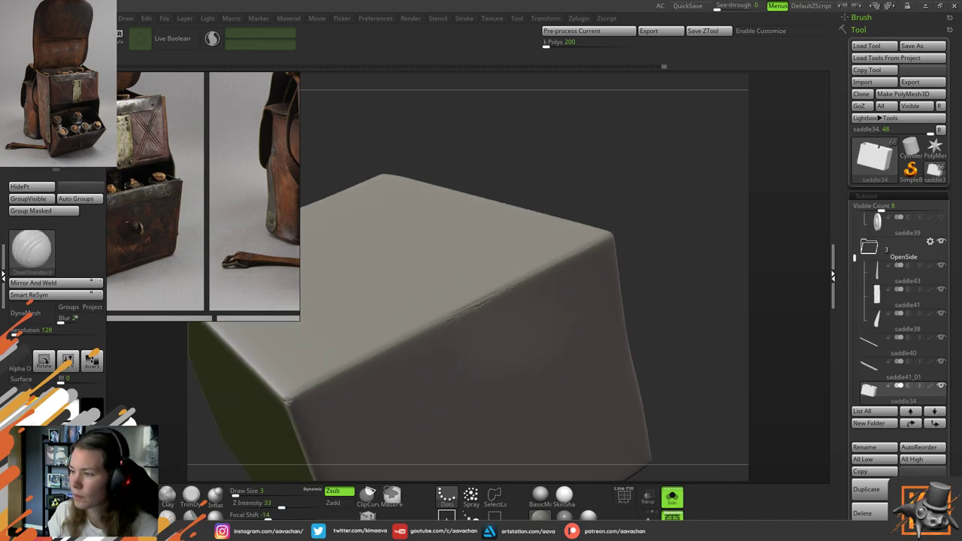
left_click_drag(450, 319, 496, 291)
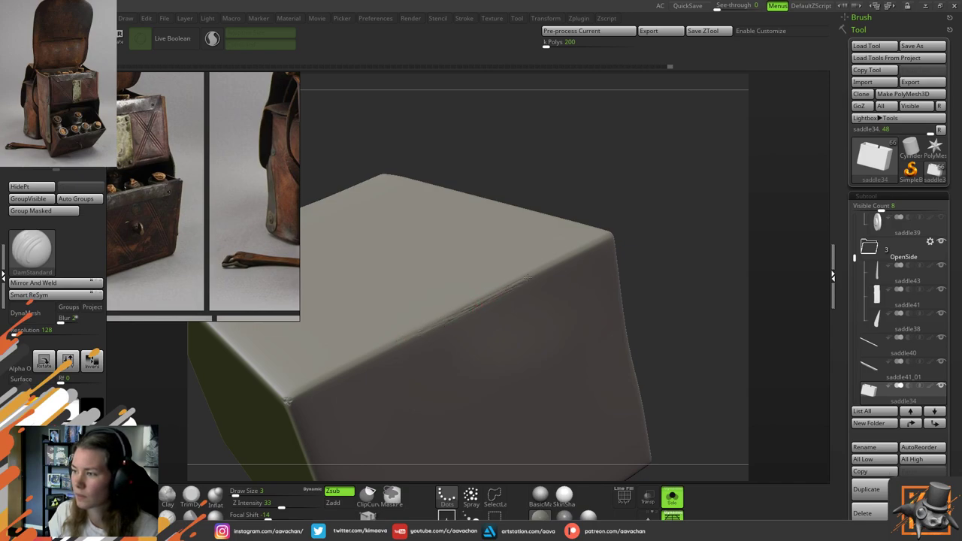
left_click_drag(527, 277, 455, 316)
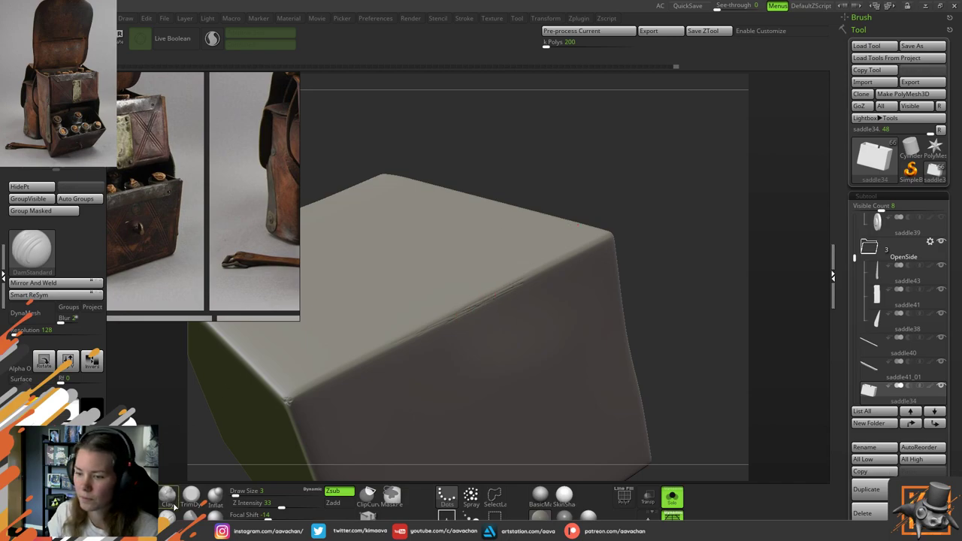
Build up small raised ridges between the cracks on the worn edge with ClayBuildup at draw size 3
left_click(169, 514)
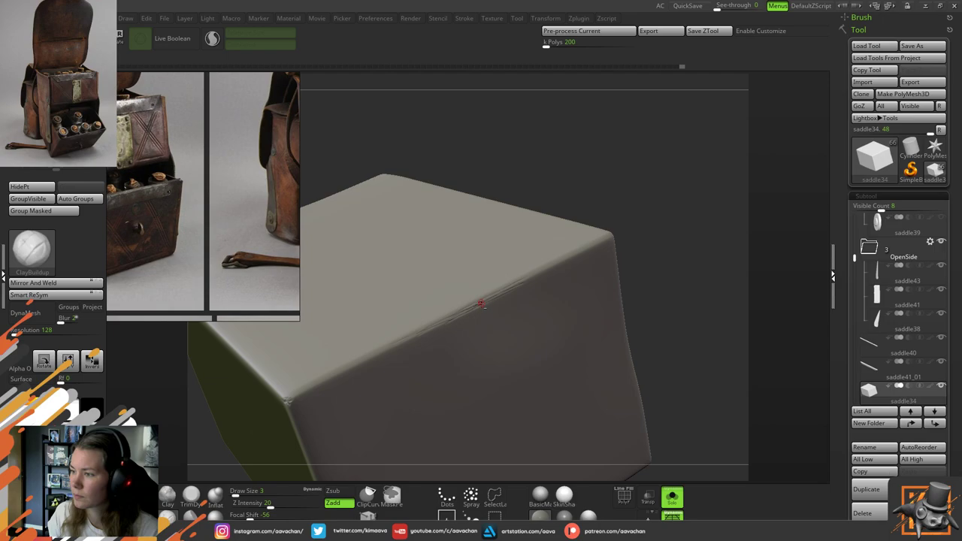
left_click(474, 309)
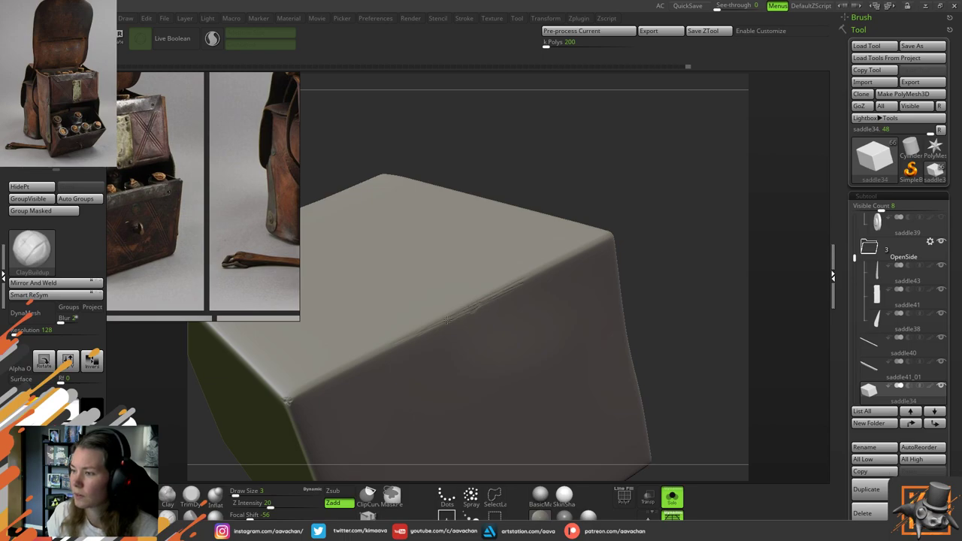
left_click_drag(468, 309, 472, 304)
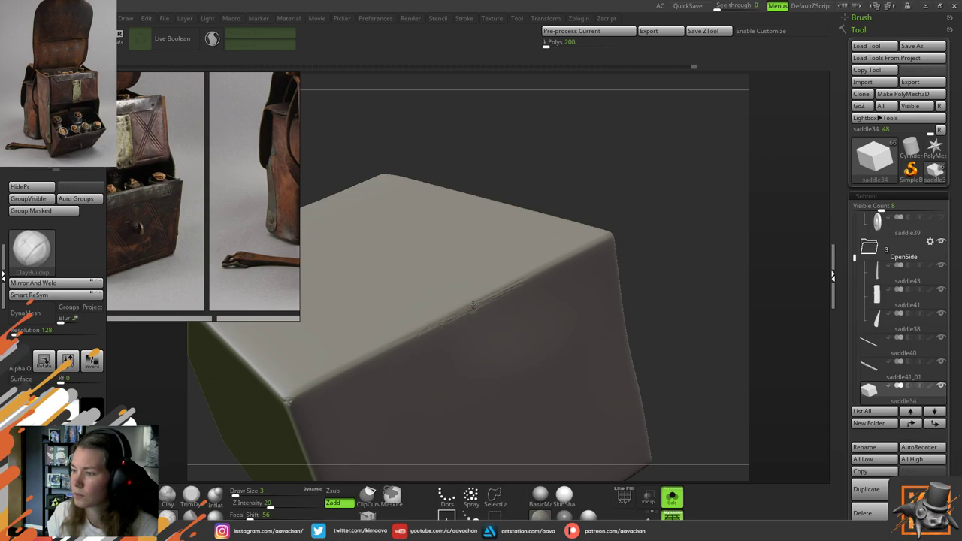
left_click(672, 496)
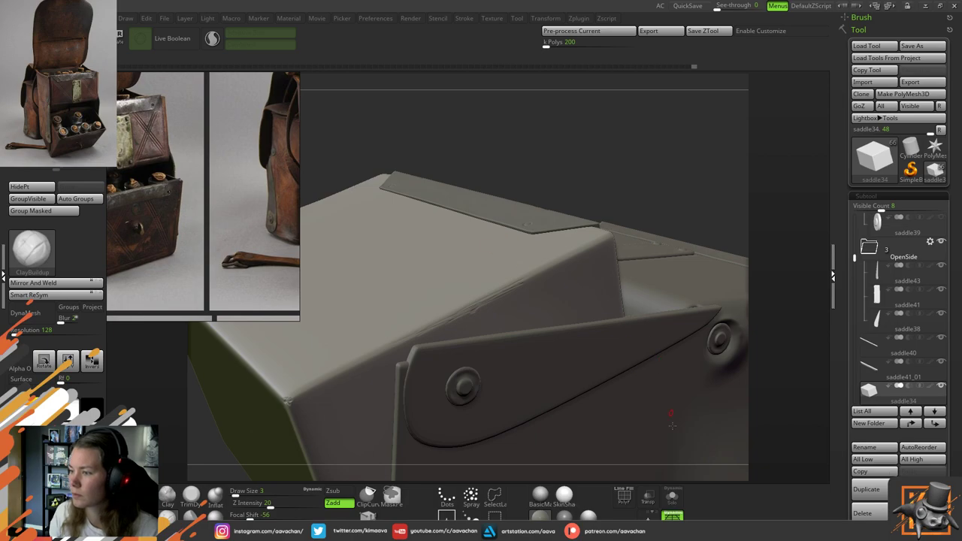
left_click(672, 496)
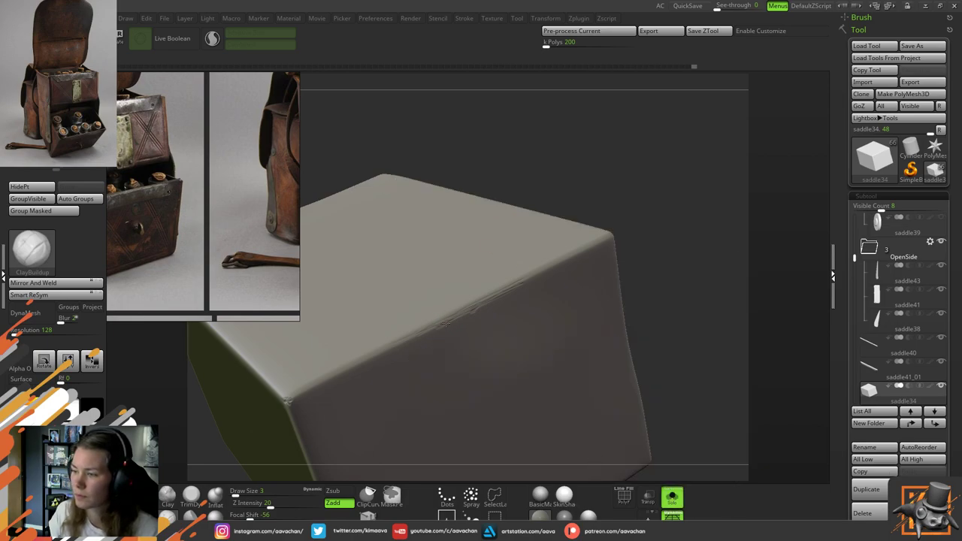
left_click_drag(433, 327, 458, 316)
left_click(485, 288)
Bring the bag's side view into sight in the reference images and smooth the cracked edge at draw size 5
scroll(161, 246, "up", 2)
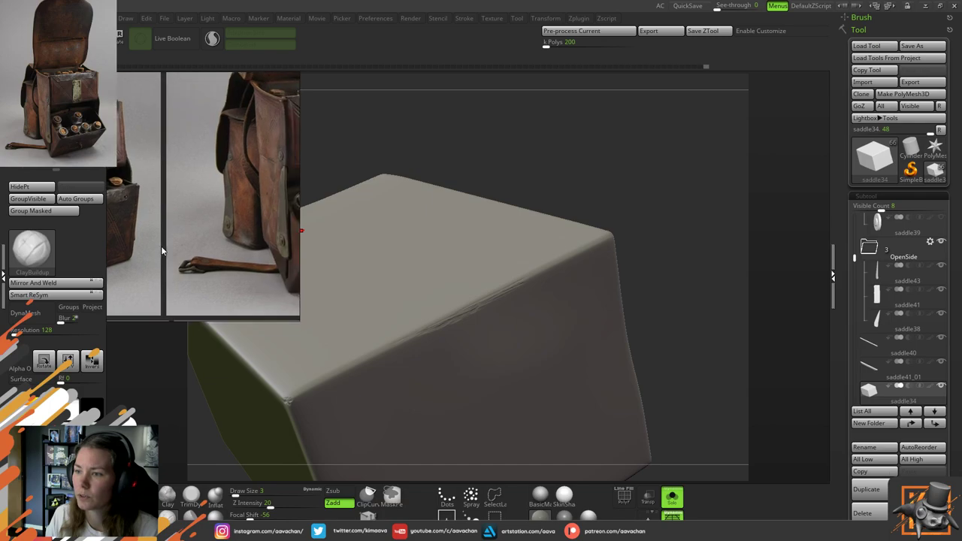
scroll(248, 233, "up", 2)
left_click_drag(544, 178, 619, 172)
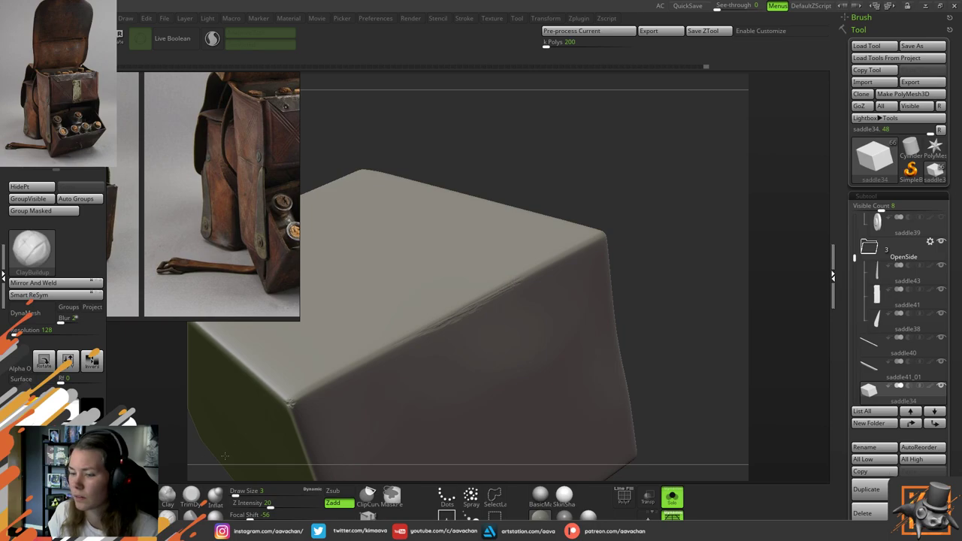
key("space")
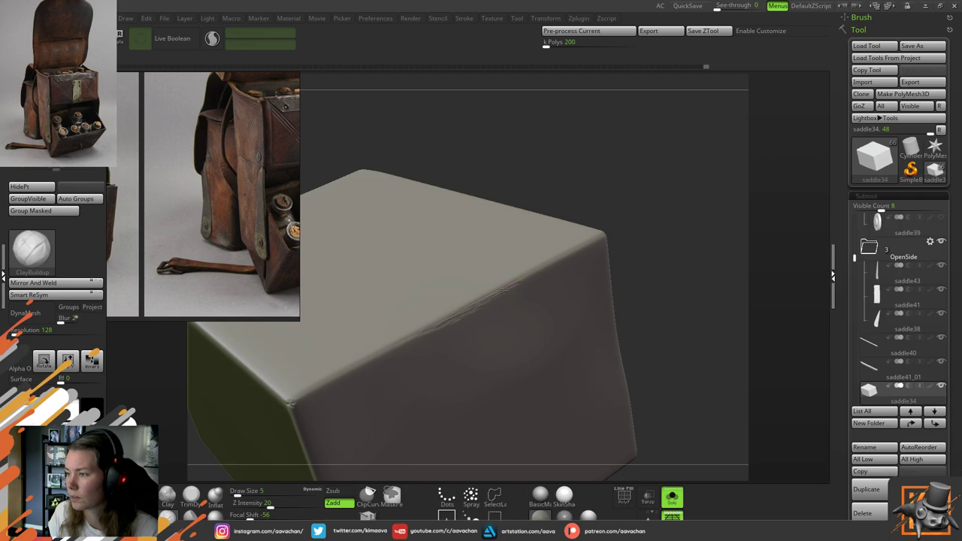
key("shift")
mouse_move(507, 287)
left_mouse_down("shift")
mouse_move(532, 272)
mouse_move(519, 281)
left_mouse_up("shift")
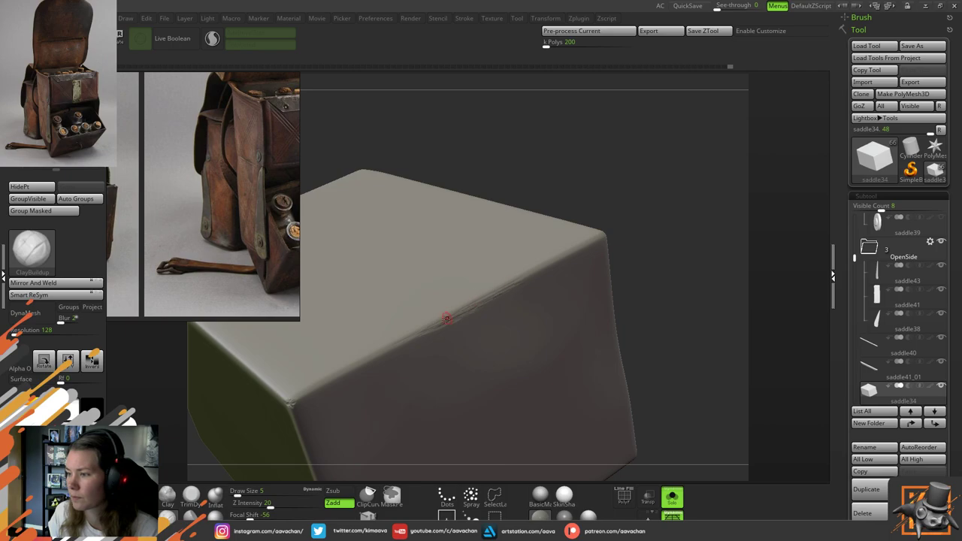
Flatten the roughened edge with TrimDynamic at draw size 5 and show the rest of the bag again
left_click(192, 498)
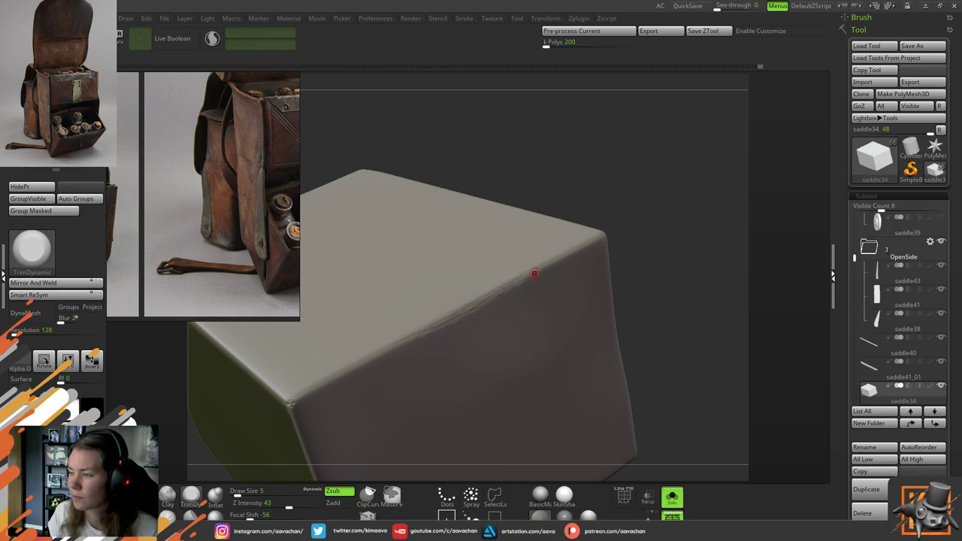
right_click_drag(534, 272, 617, 244)
left_click_drag(616, 245, 558, 265)
right_click_drag(558, 264, 433, 377)
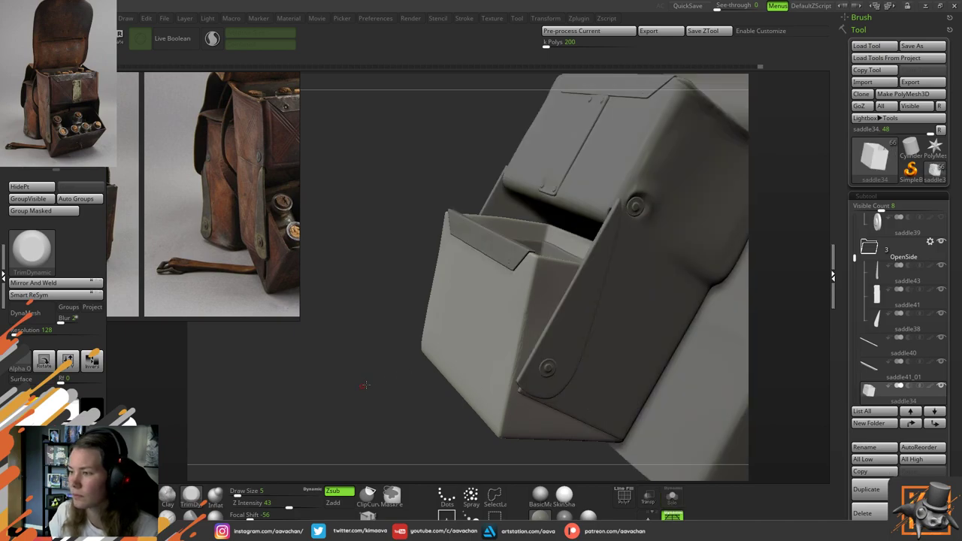
left_click_drag(433, 376, 385, 431)
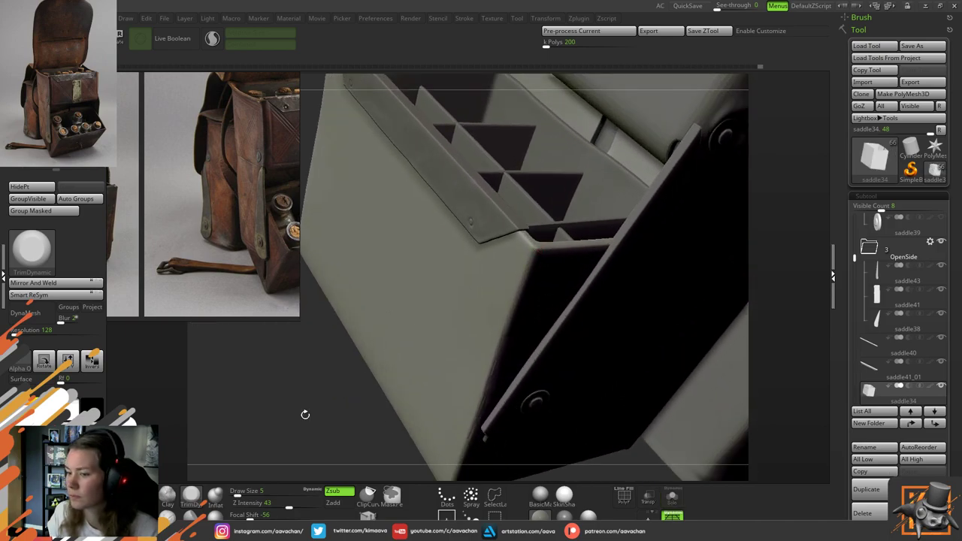
Build up fine raised wear on the box's upper front corner beside the rim strip with ClayBuildup at draw sizes 1 and 3, then smooth it
left_click(168, 496)
left_click_drag(300, 377, 293, 437)
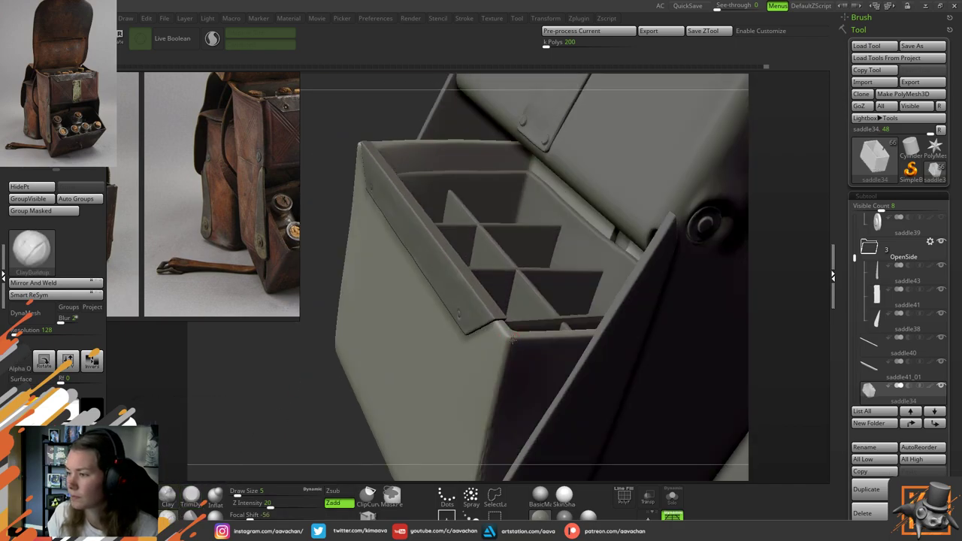
key("space")
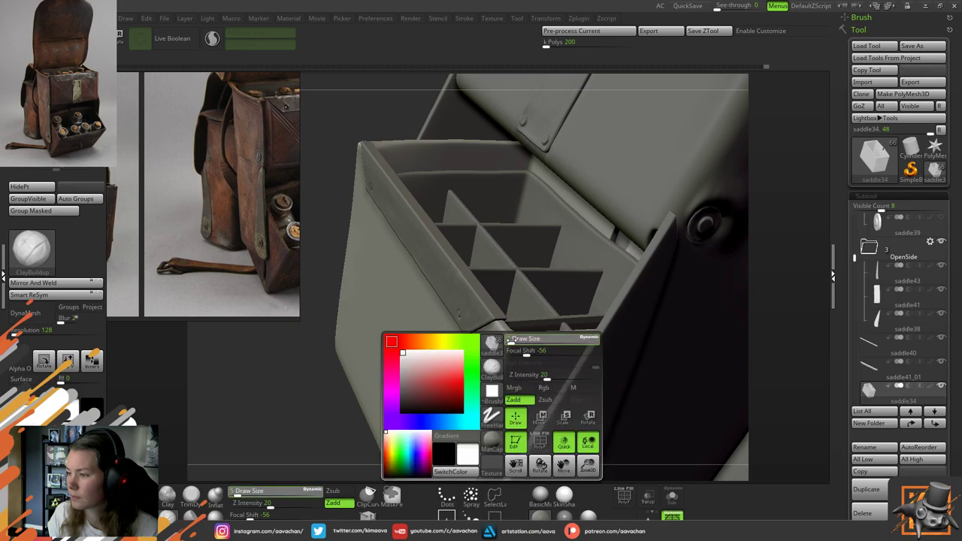
left_click_drag(508, 339, 511, 339)
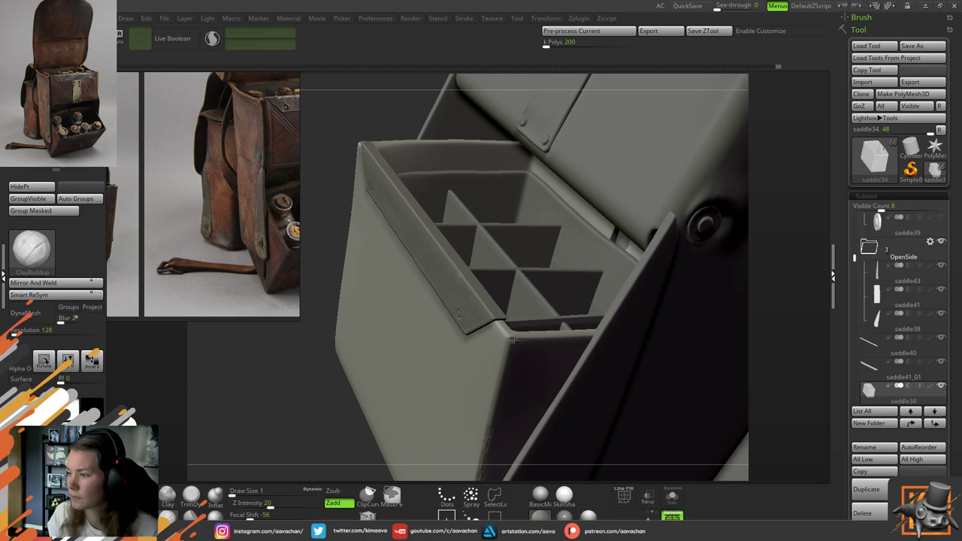
key("space")
key("shift")
key("shift")
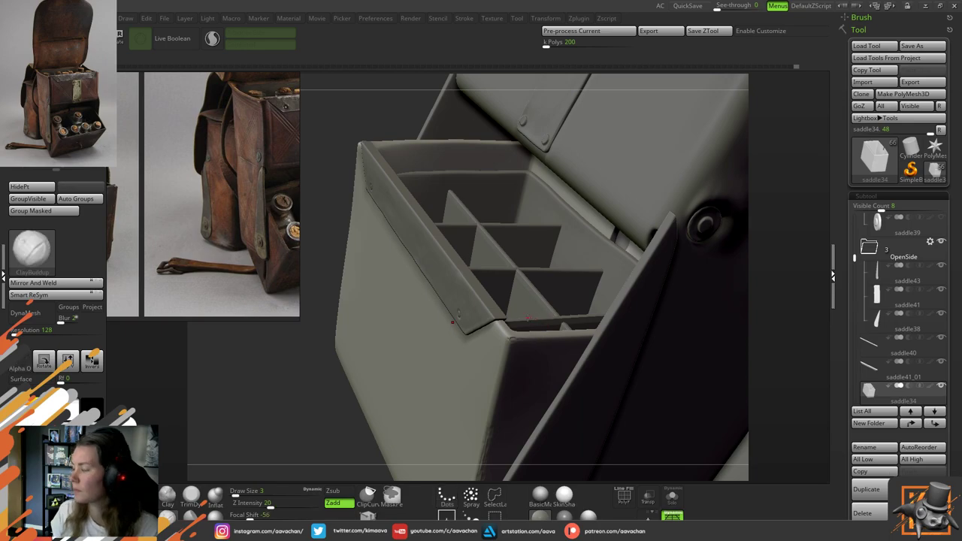
Build up small ridges along the rim at the box's opposite upper front corner with ClayBuildup at draw size 3
mouse_move(291, 408)
left_mouse_down()
mouse_move(307, 423)
mouse_move(291, 394)
mouse_move(328, 393)
mouse_move(294, 413)
left_mouse_up()
left_click_drag(278, 424, 533, 250)
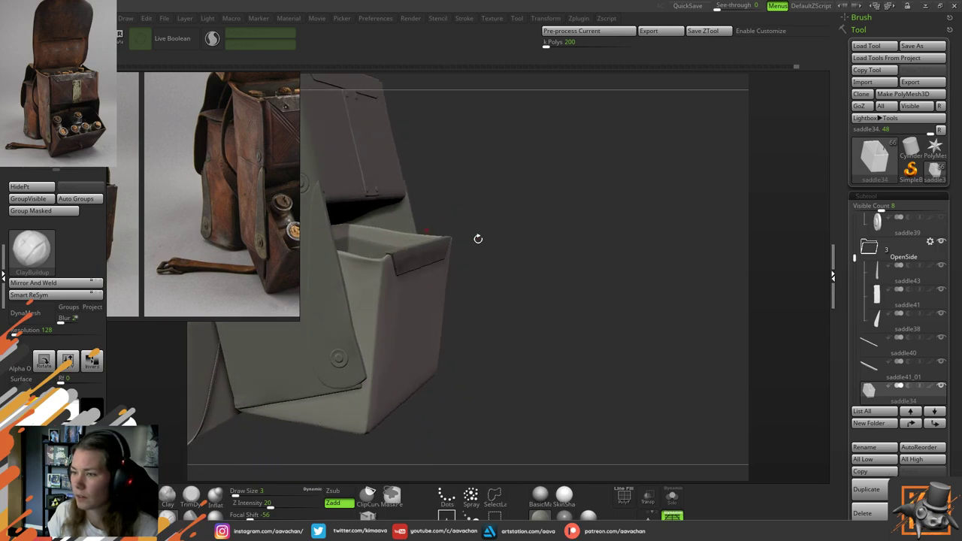
left_click_drag(476, 206, 640, 254)
left_click_drag(656, 214, 661, 278)
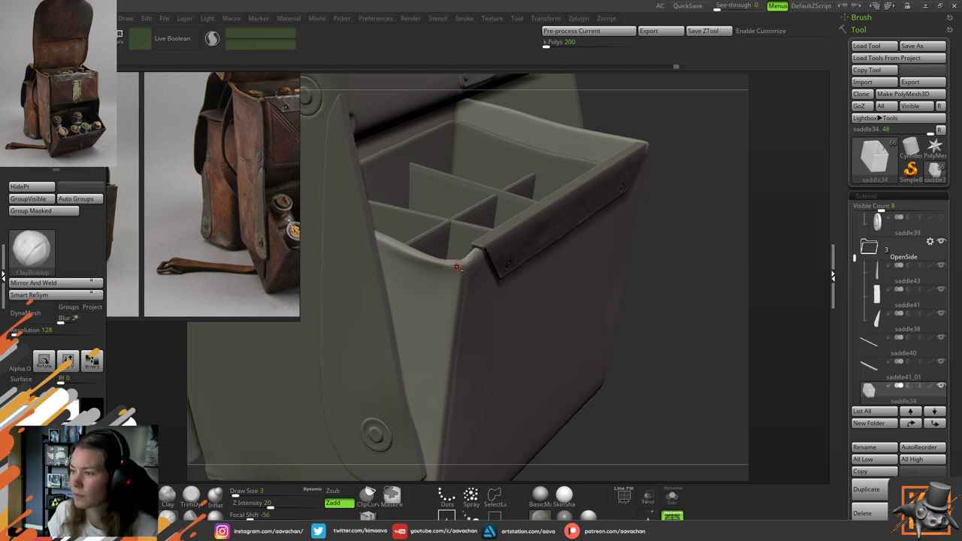
left_click_drag(457, 264, 450, 264)
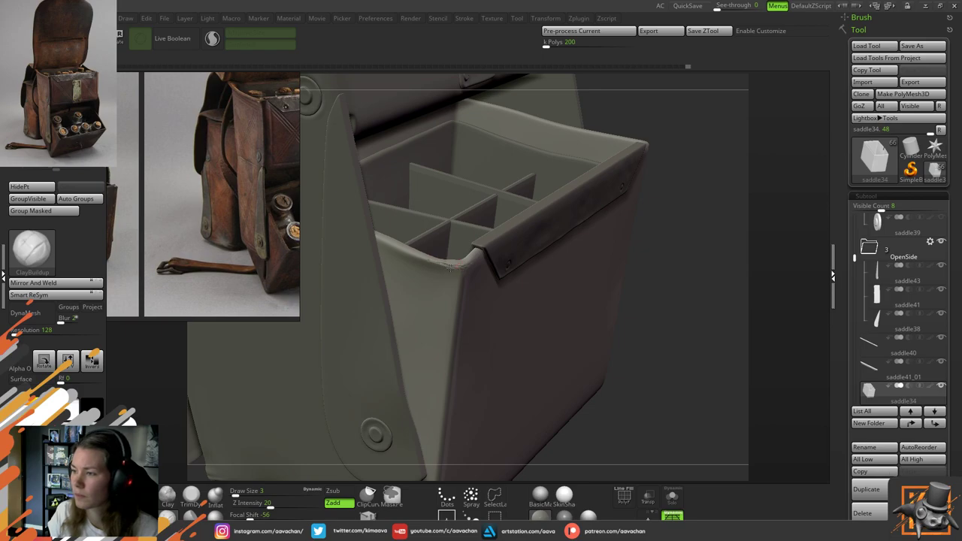
left_click_drag(449, 264, 466, 268)
left_click_drag(459, 278, 467, 271)
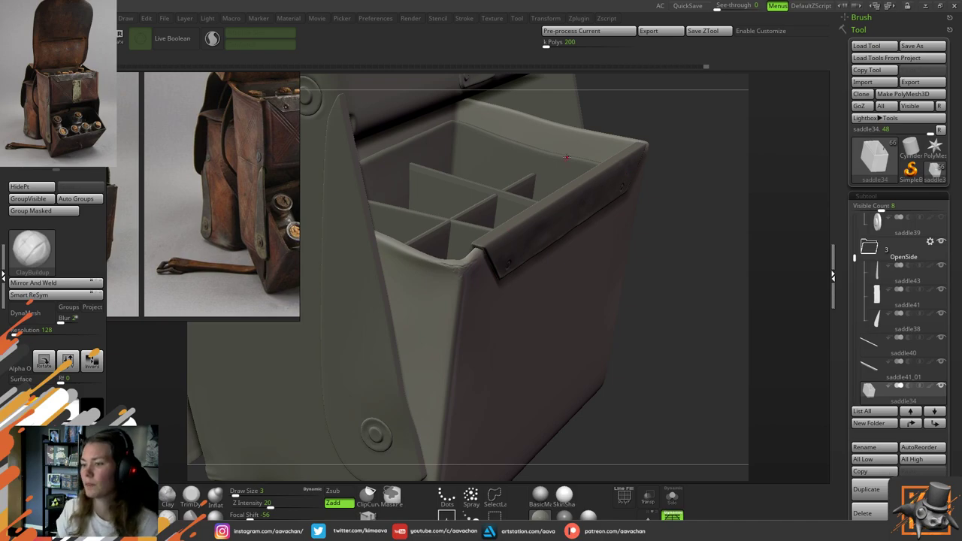
Flatten the built-up wear on that upper front corner with TrimDynamic at draw size 8
left_click_drag(645, 257, 166, 478)
left_click(191, 494)
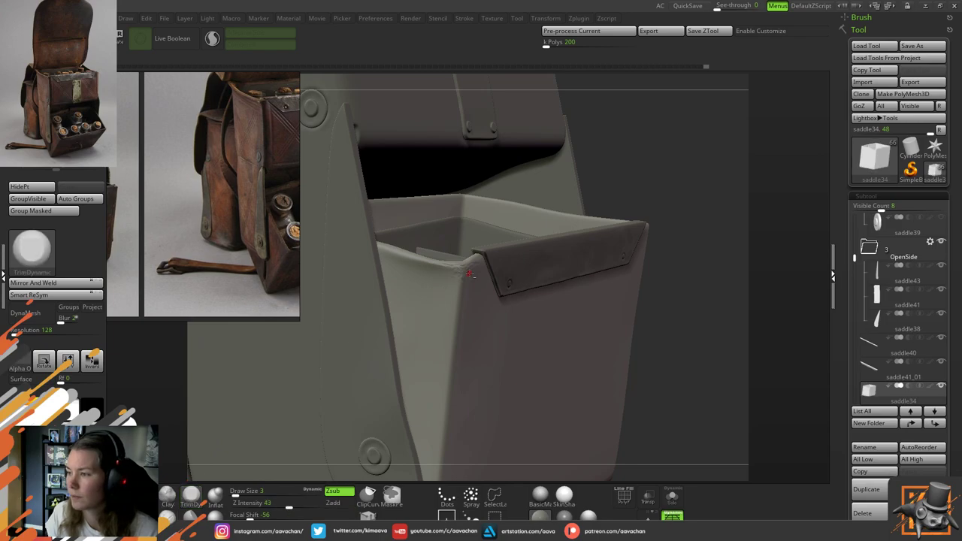
key("space")
left_click_drag(463, 275, 469, 275)
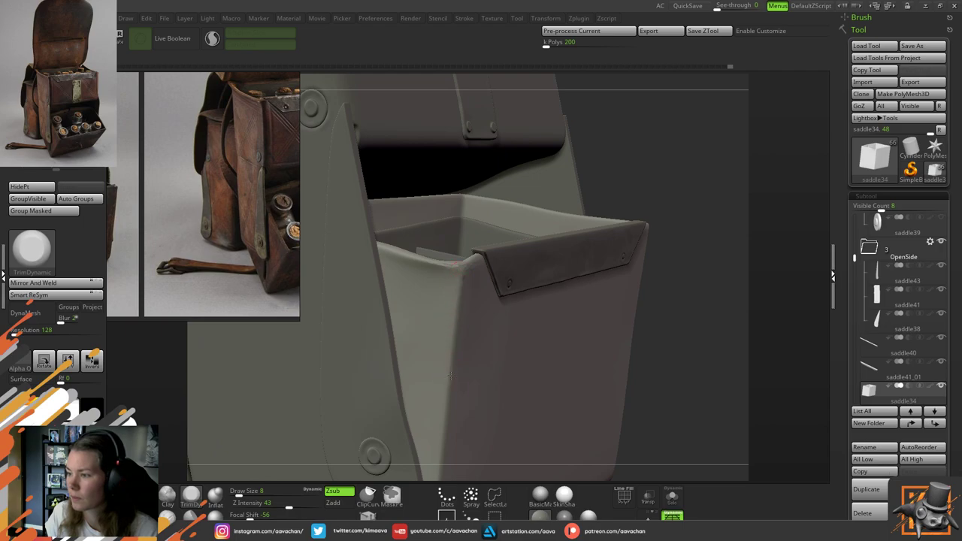
Examine the bag's sides, back flap and clasp plate from several angles
right_click_drag(581, 350, 465, 361, "ctrl")
left_click_drag(465, 361, 609, 322)
mouse_move(609, 322)
right_mouse_down()
mouse_move(621, 318)
mouse_move(597, 272)
mouse_move(620, 313)
right_mouse_up()
left_click_drag(662, 255, 607, 256)
right_click_drag(606, 256, 741, 279)
right_click_drag(488, 248, 646, 294)
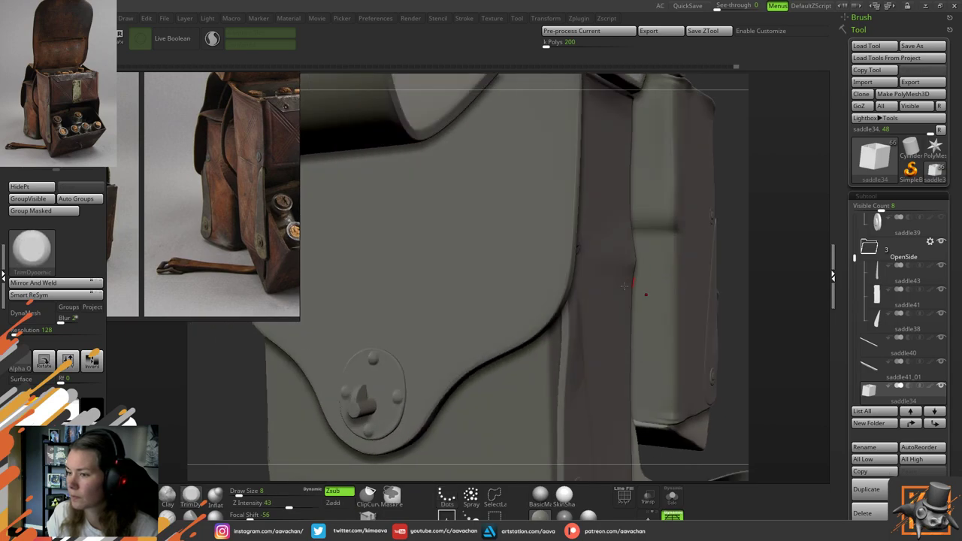
mouse_move(586, 279)
right_mouse_down()
mouse_move(564, 233)
mouse_move(579, 263)
right_mouse_up()
right_click_drag(276, 433, 327, 349, "alt")
left_click_drag(375, 352, 376, 475)
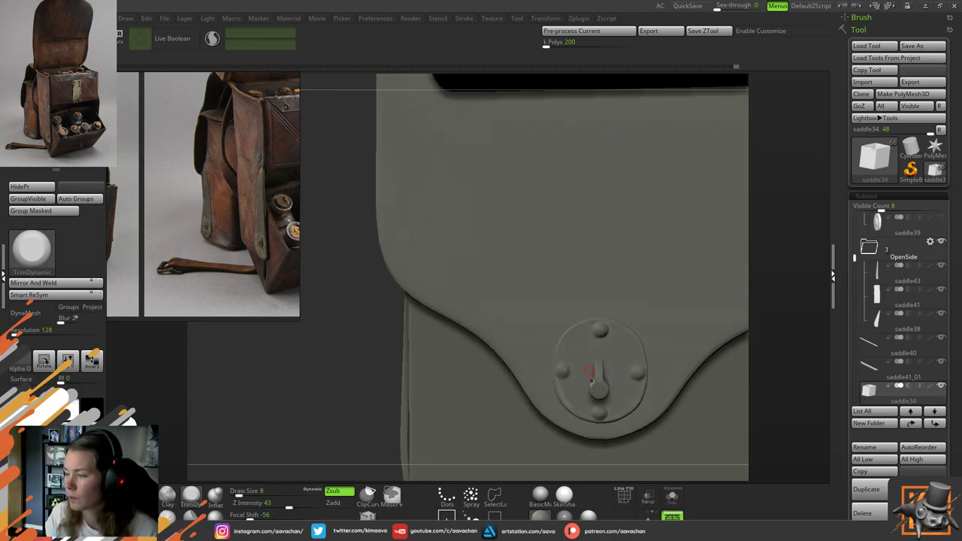
left_click_drag(342, 292, 308, 260)
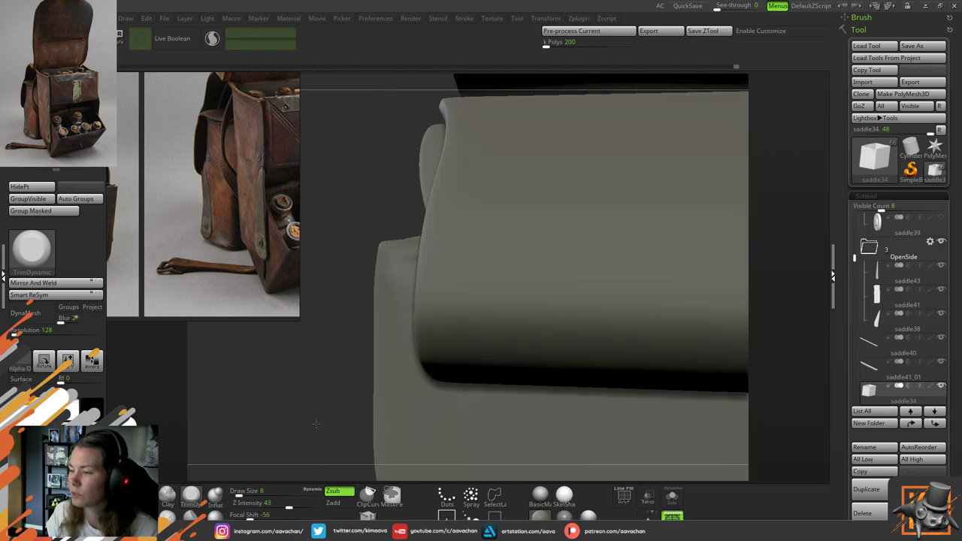
left_click_drag(345, 409, 338, 363)
mouse_move(357, 302)
left_mouse_down()
mouse_move(343, 367)
mouse_move(359, 320)
left_mouse_up()
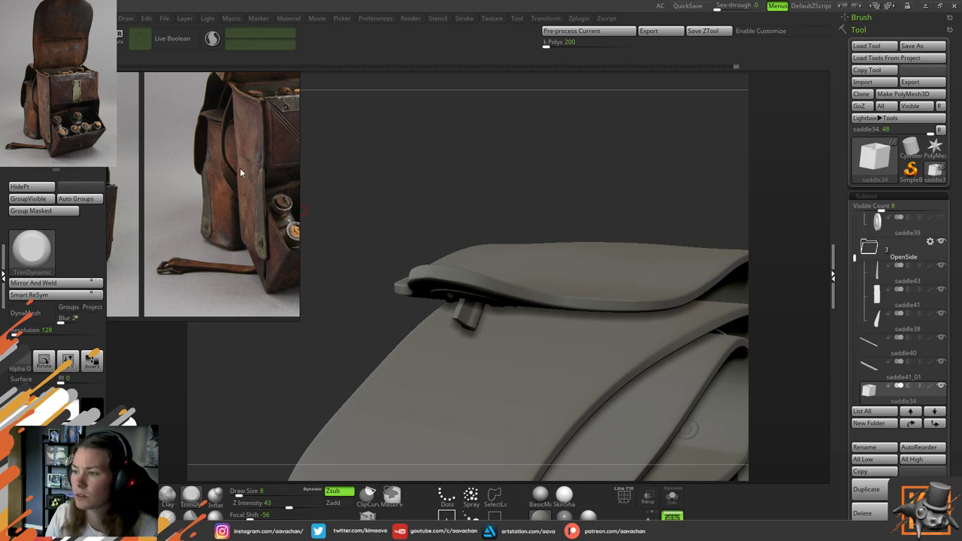
Find the flap's end with its keyhole slot in the reference images and compare the model's rolled flap and open box with it
middle_click_drag(252, 91, 193, 180)
scroll(234, 216, "down", 4)
scroll(249, 237, "down", 3)
middle_click_drag(229, 240, 280, 245)
middle_click_drag(162, 212, 215, 239)
scroll(225, 243, "up", 7)
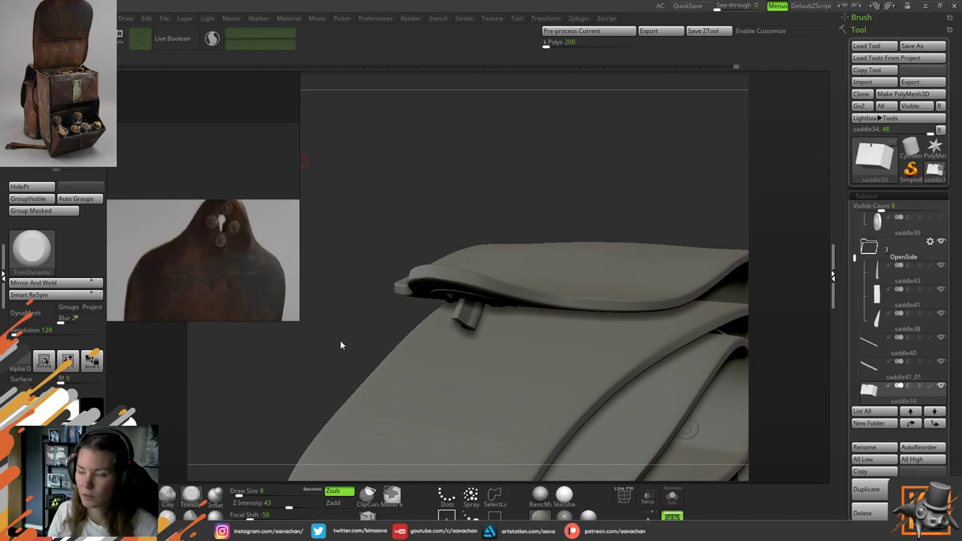
mouse_move(342, 346)
left_mouse_down()
mouse_move(379, 287)
mouse_move(441, 353)
mouse_move(474, 351)
left_mouse_up()
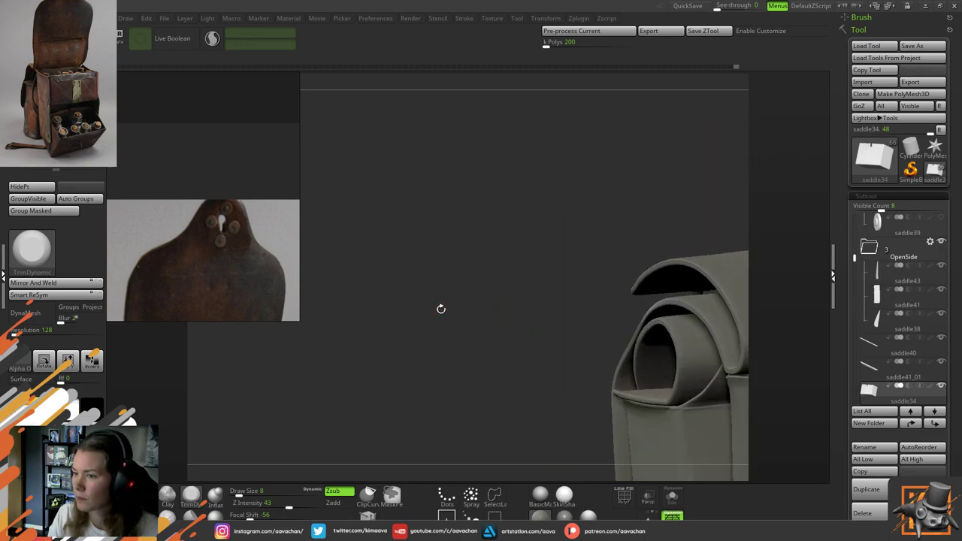
mouse_move(441, 307)
left_mouse_down()
mouse_move(434, 244)
mouse_move(606, 234)
mouse_move(611, 215)
mouse_move(596, 200)
mouse_move(511, 183)
mouse_move(425, 189)
mouse_move(356, 146)
mouse_move(394, 135)
mouse_move(368, 133)
mouse_move(406, 150)
mouse_move(429, 181)
mouse_move(388, 151)
mouse_move(405, 149)
mouse_move(405, 172)
mouse_move(377, 174)
mouse_move(377, 192)
left_mouse_up()
left_click_drag(405, 356, 175, 325)
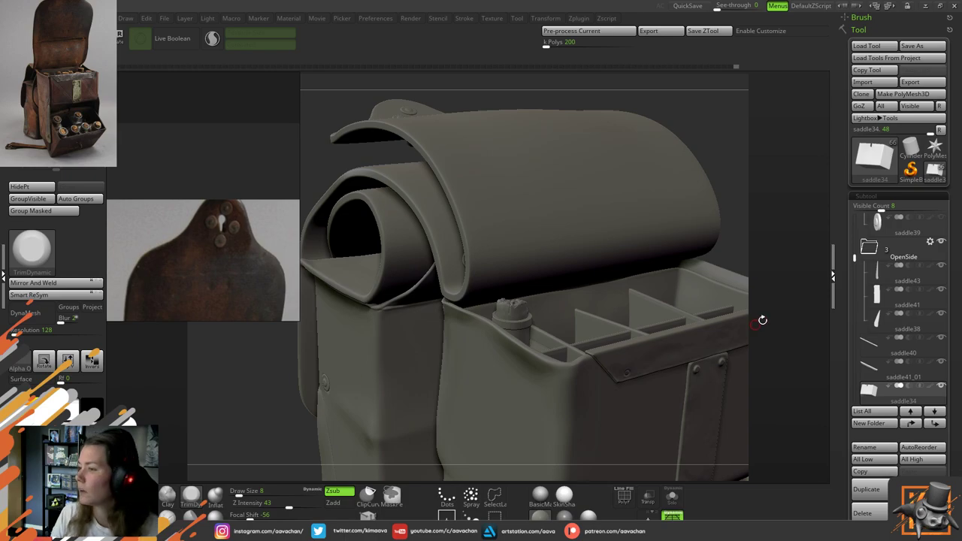
mouse_move(742, 206)
left_mouse_down()
mouse_move(728, 323)
mouse_move(727, 252)
left_mouse_up()
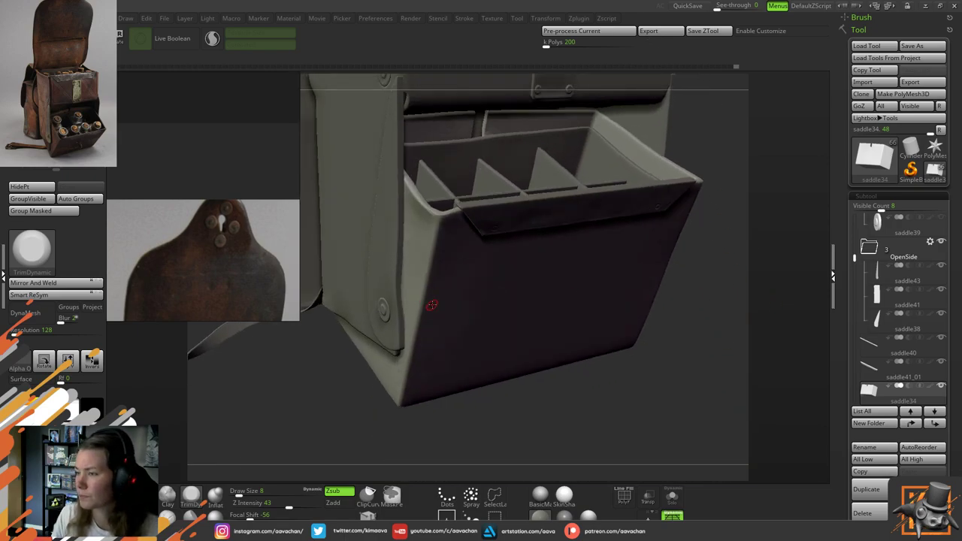
Isolate the box and examine the shape of its edges against the bag's side view in the reference images
left_click(672, 496)
mouse_move(573, 368)
left_mouse_down()
mouse_move(612, 401)
mouse_move(597, 389)
mouse_move(622, 383)
mouse_move(606, 389)
left_mouse_up()
middle_click_drag(235, 271, 239, 224)
scroll(217, 233, "up", 3)
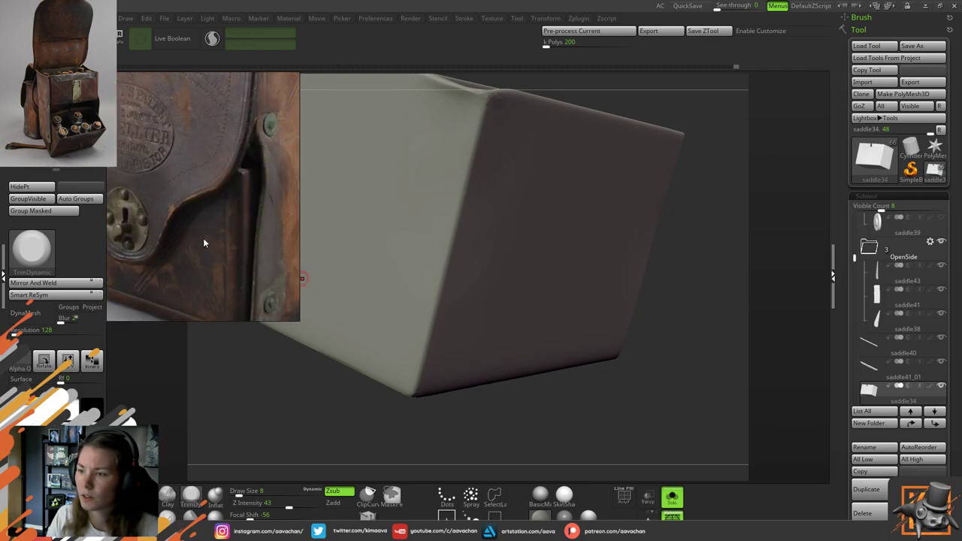
scroll(210, 253, "down", 4)
scroll(180, 227, "down", 2)
middle_click_drag(180, 227, 82, 262)
middle_click_drag(225, 235, 161, 255)
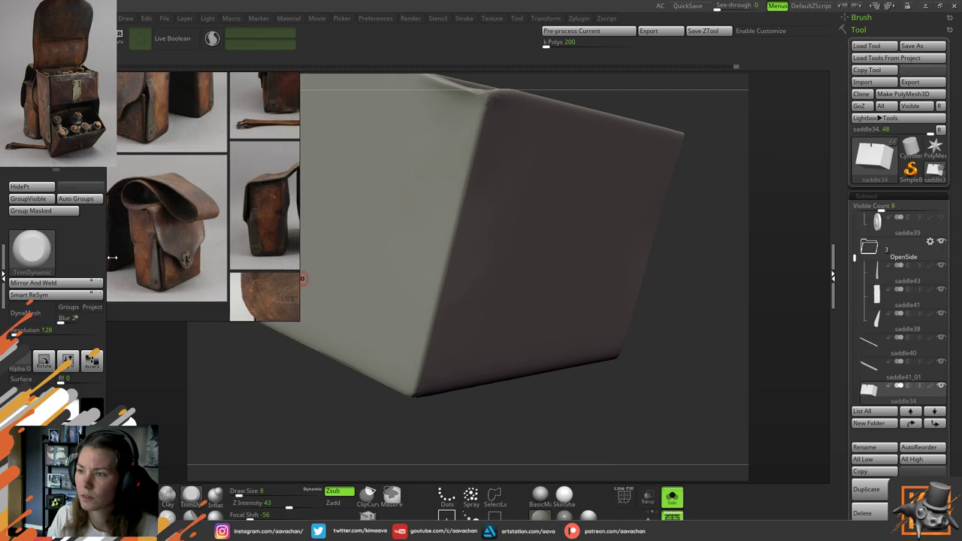
middle_click_drag(235, 257, 203, 242)
scroll(241, 282, "up", 3)
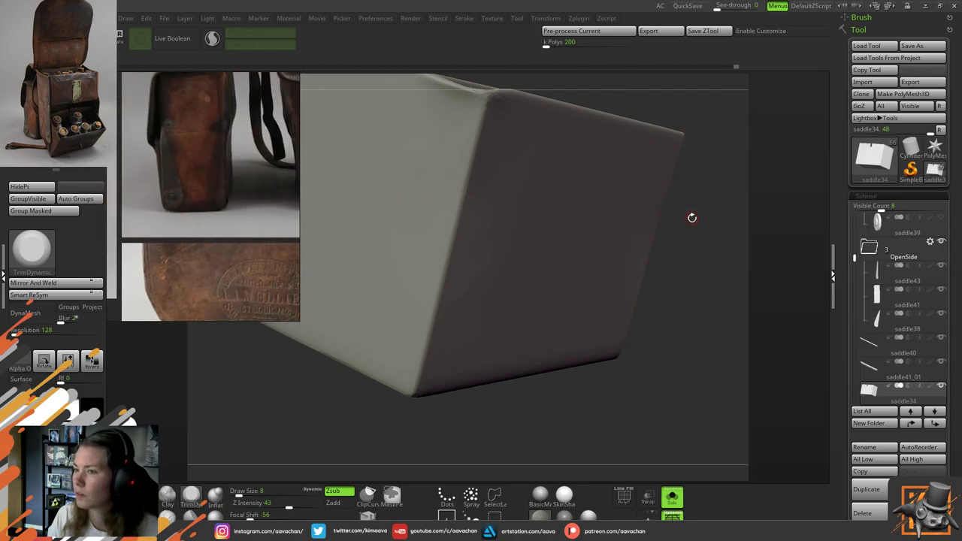
left_click_drag(691, 218, 688, 256)
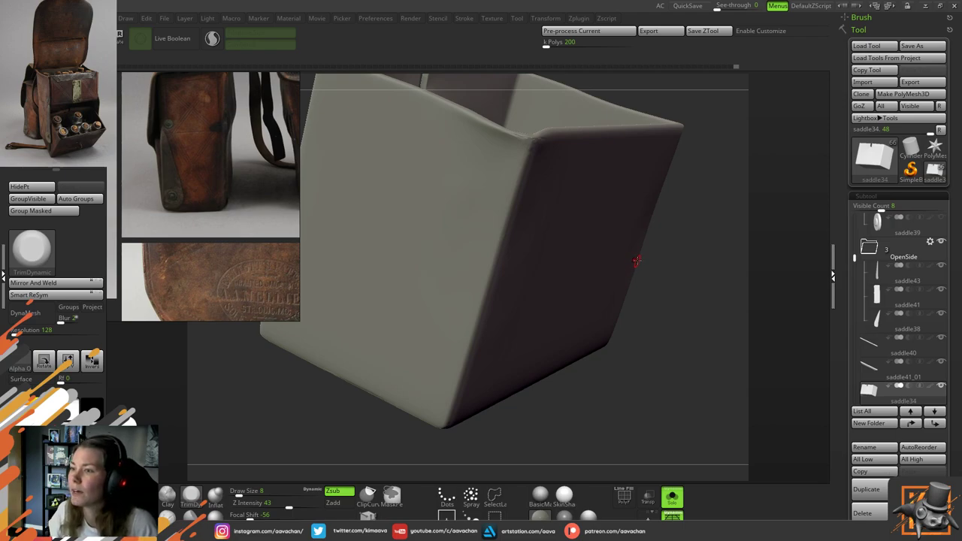
left_click_drag(678, 261, 658, 272)
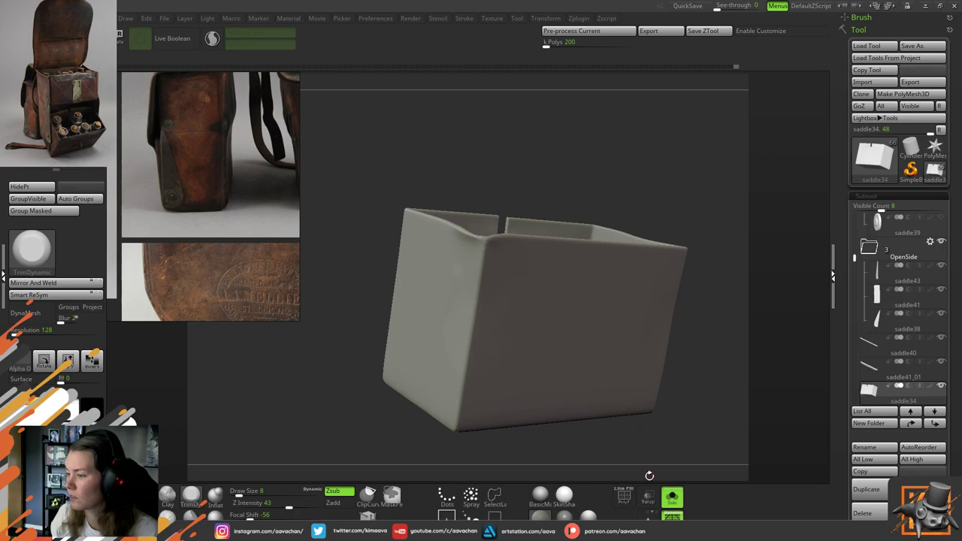
Flatten small nicks into the box's vertical front corner edge with TrimDynamic at draw size 3, checking it with the whole bag and isolated
left_click(671, 497)
mouse_move(676, 451)
left_mouse_down()
mouse_move(665, 451)
mouse_move(675, 447)
mouse_move(712, 139)
mouse_move(781, 137)
mouse_move(779, 121)
left_mouse_up()
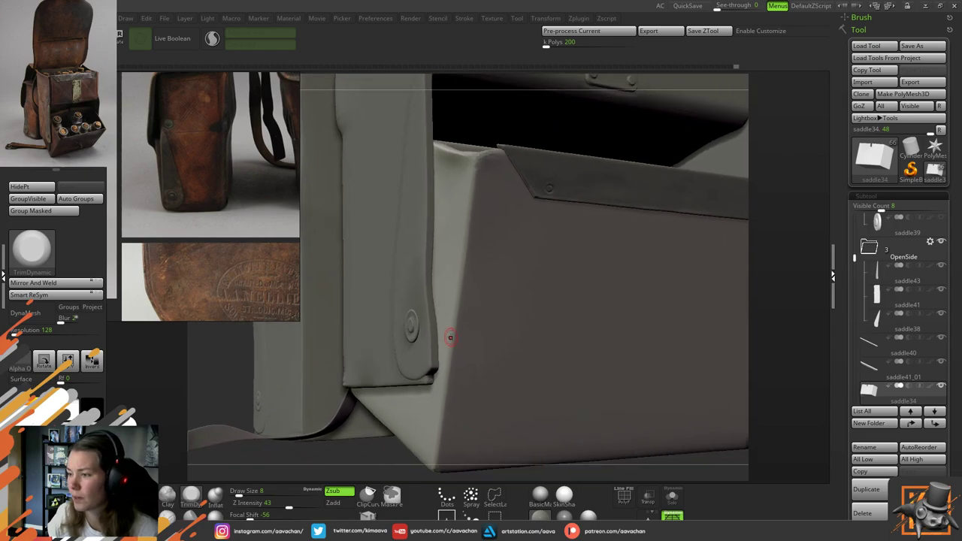
key("space")
left_click_drag(453, 340, 450, 341)
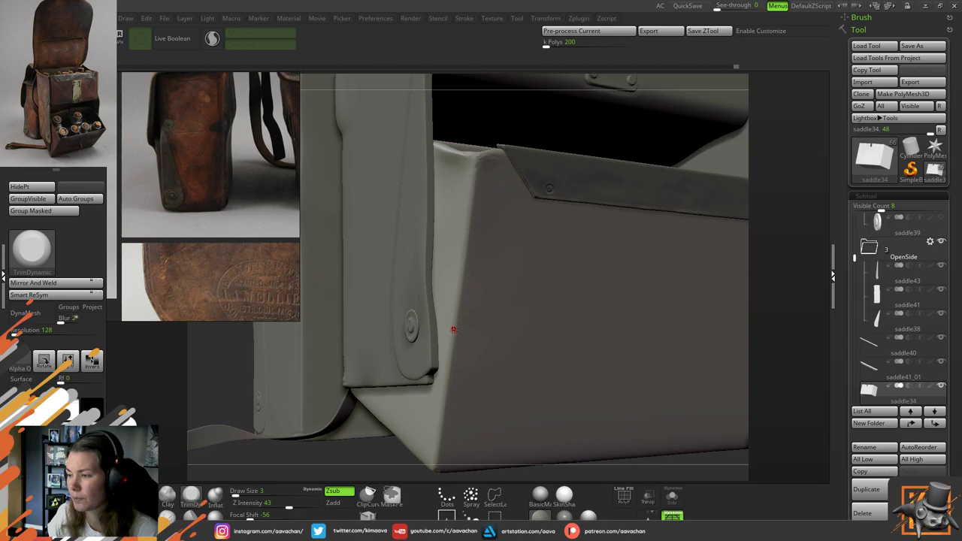
left_click_drag(360, 459, 443, 455)
left_click(671, 496)
left_click_drag(668, 471, 460, 301, "alt")
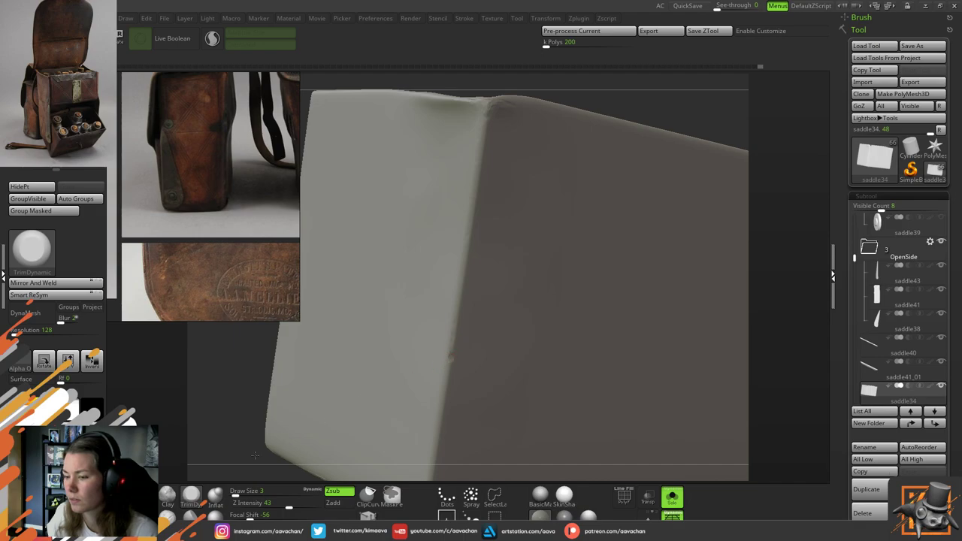
Trim small worn patches along the box's long edge near its corner with TrimDynamic at draw size 3
mouse_move(672, 113)
left_mouse_down("alt")
mouse_move(672, 175)
mouse_move(648, 157)
mouse_move(498, 180)
left_mouse_up("alt")
left_click_drag(565, 202, 580, 236, "alt")
left_click_drag(691, 211, 693, 275)
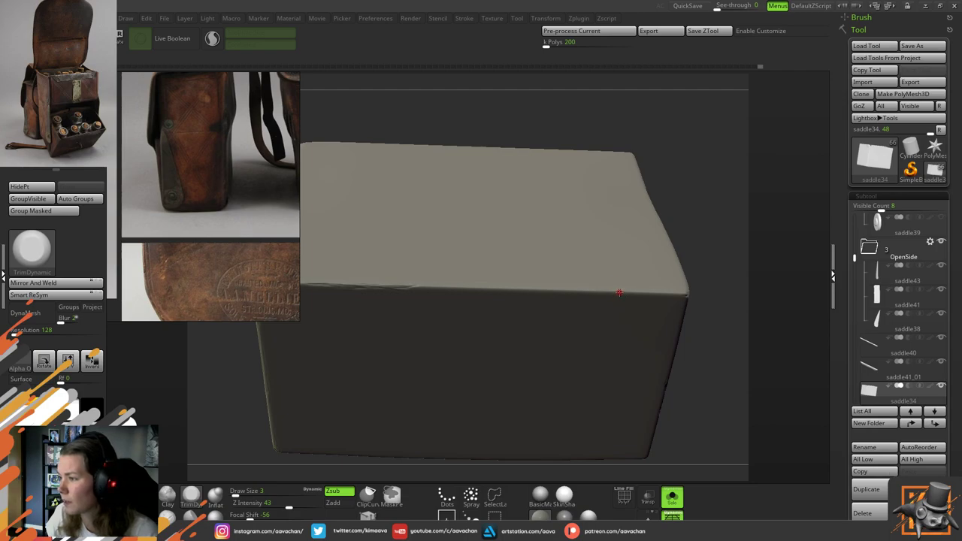
right_click_drag(655, 269, 627, 322, "alt")
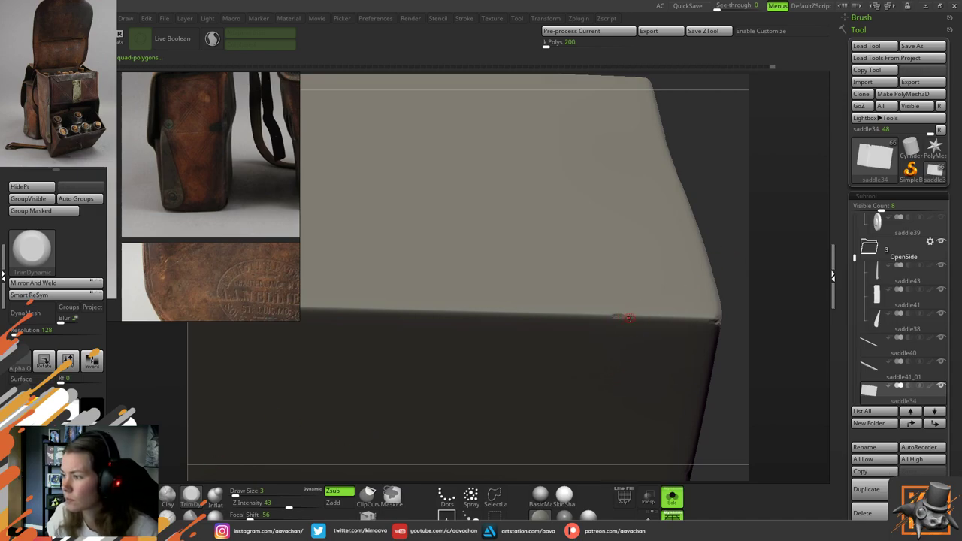
key("ctrl")
Trim small nicks down the box's other vertical corner edge with TrimDynamic at draw size 3
right_click_drag(656, 311, 568, 339, "ctrl")
right_click_drag(610, 303, 575, 292)
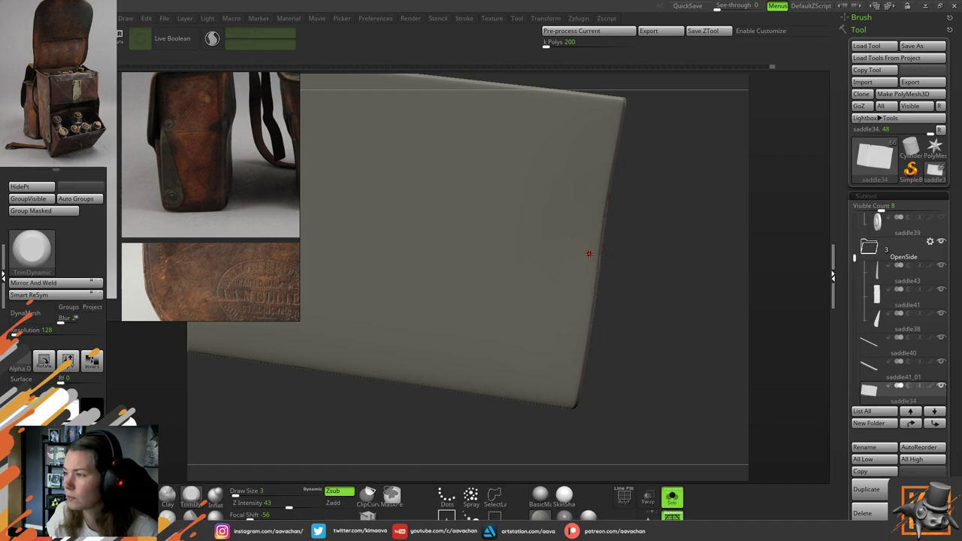
right_click_drag(593, 255, 580, 278)
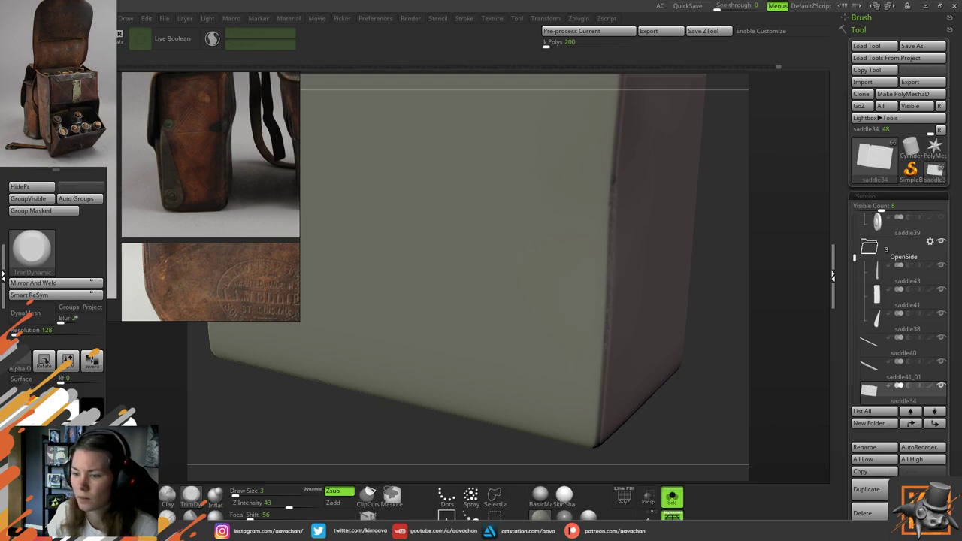
Nudge a tiny dent beside the box's vertical corner edge with the Move brush at draw size 1
key("b")
key("m")
key("v")
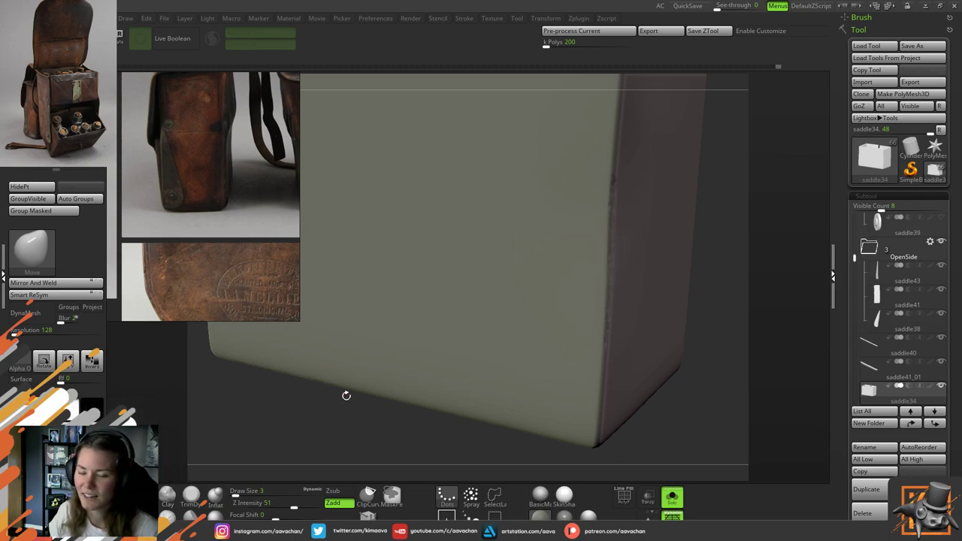
left_click_drag(341, 436, 346, 434)
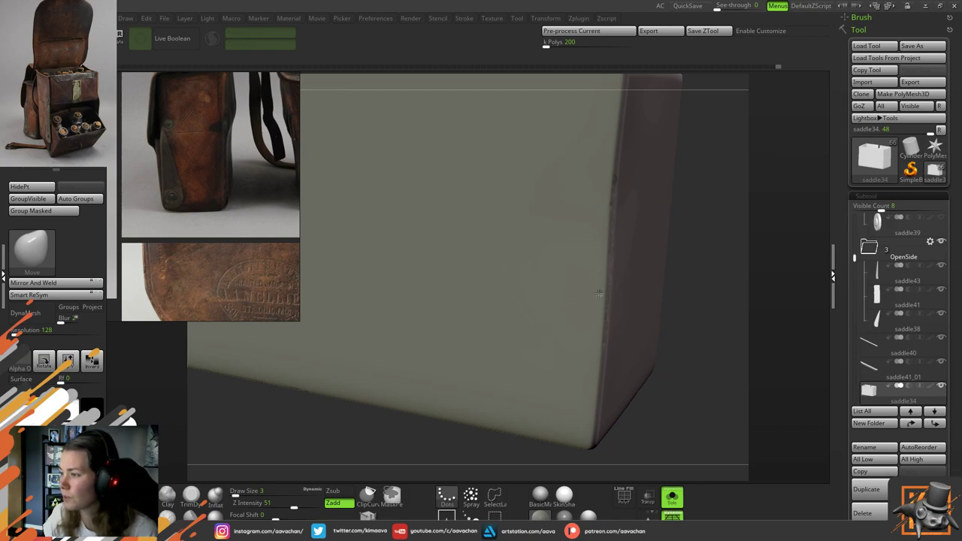
key("space")
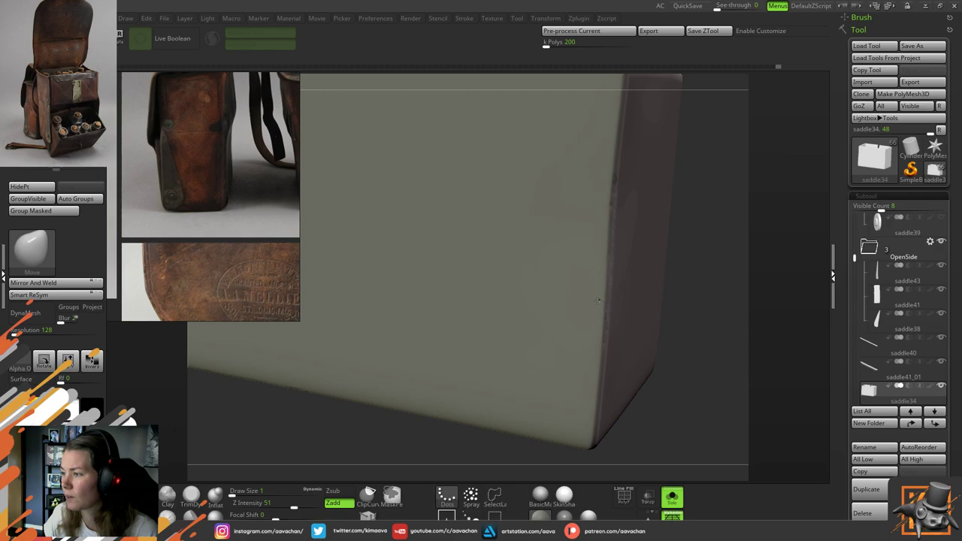
right_click_drag(645, 258, 567, 359, "ctrl")
key("shift")
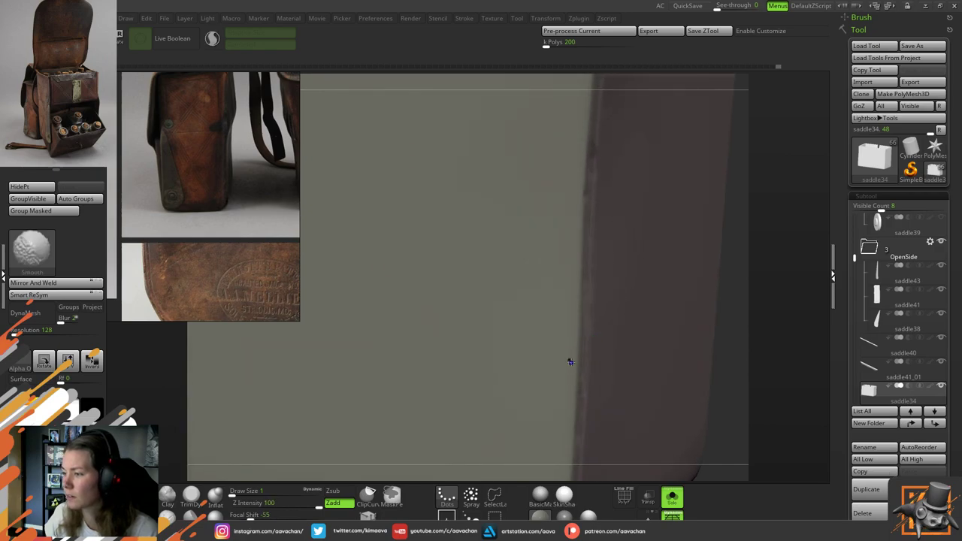
key("shift")
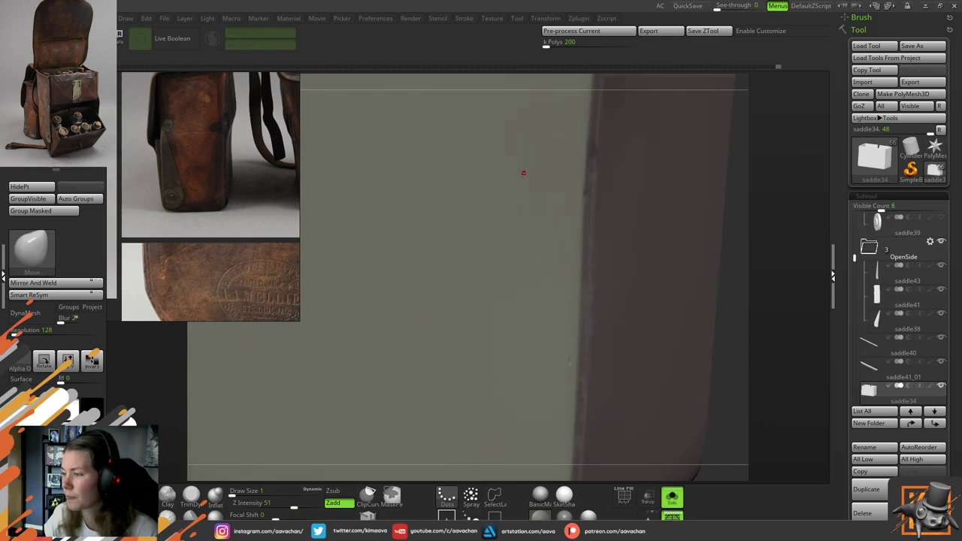
mouse_move(574, 273)
right_mouse_down("ctrl")
mouse_move(615, 219)
mouse_move(564, 277)
right_mouse_up("ctrl")
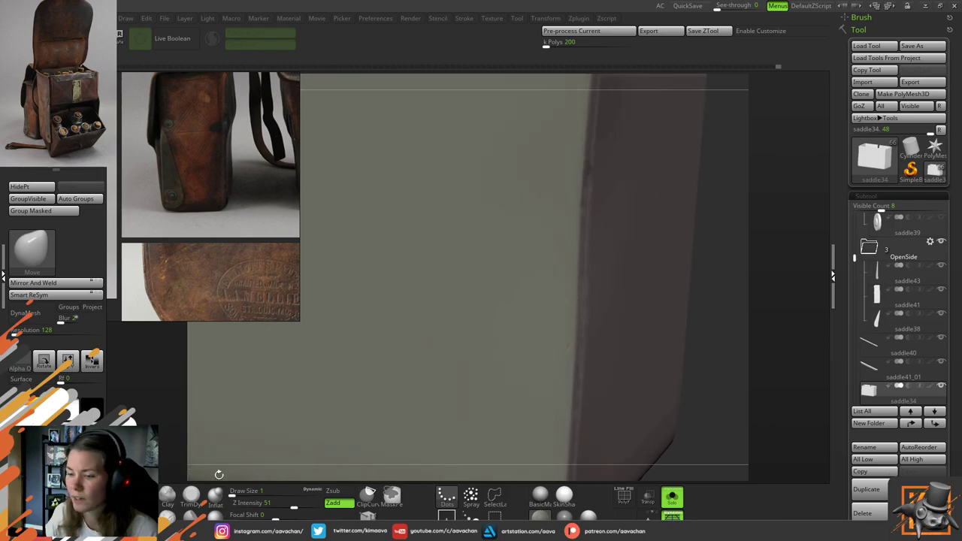
Flatten the surface around the tiny dent with TrimDynamic at draw size 4
left_click(192, 499)
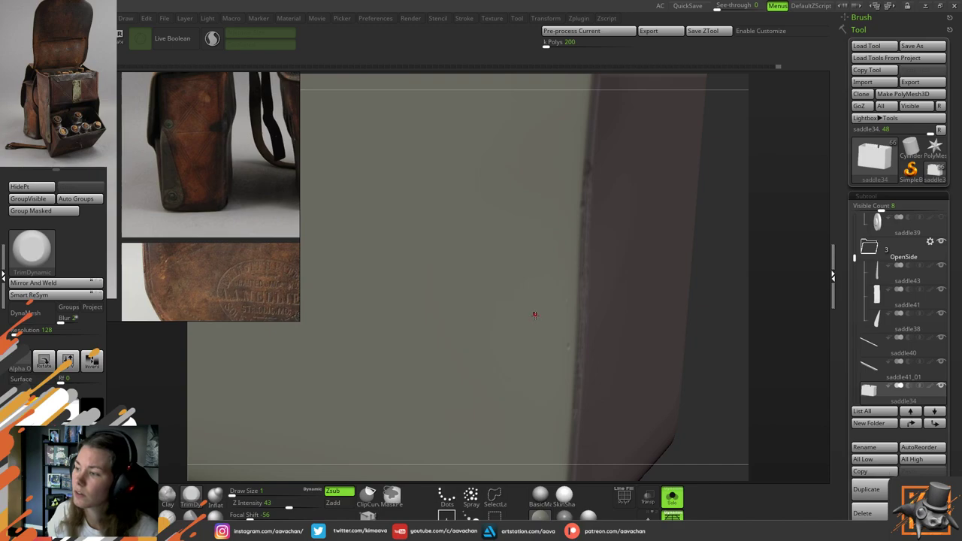
key("space")
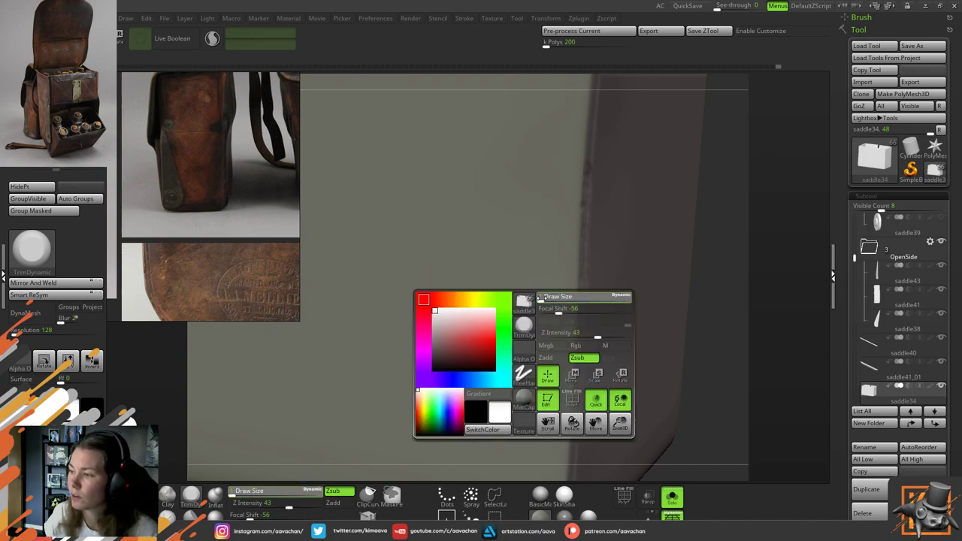
left_click_drag(540, 299, 548, 299)
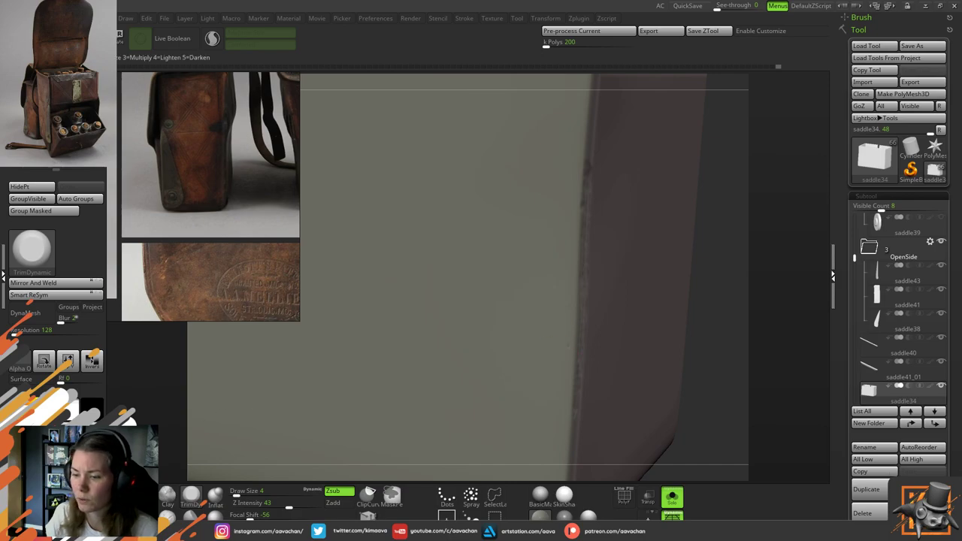
Sculpt a small raised and torn nick on the vertical corner edge with ClayBuildup at draw size 1
left_click(167, 496)
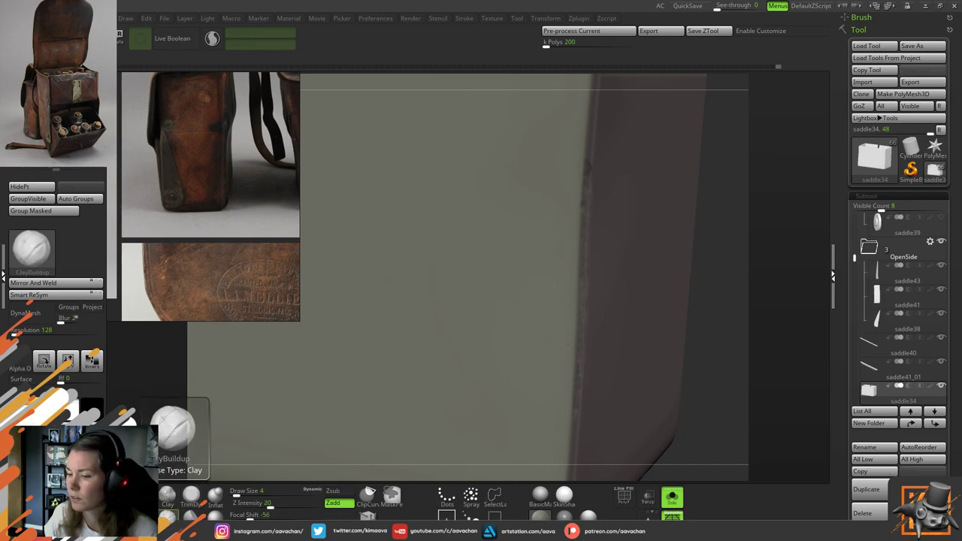
key("space")
left_click_drag(550, 321, 545, 321)
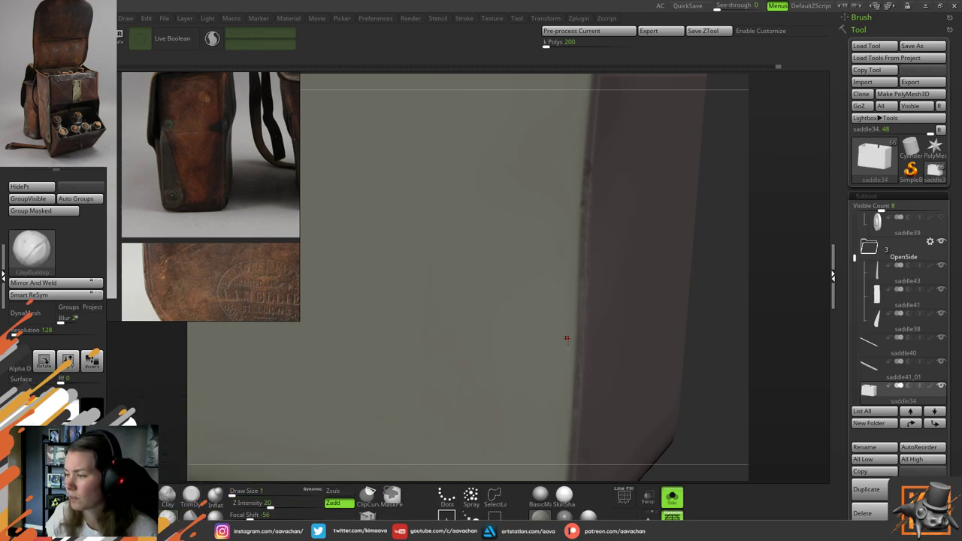
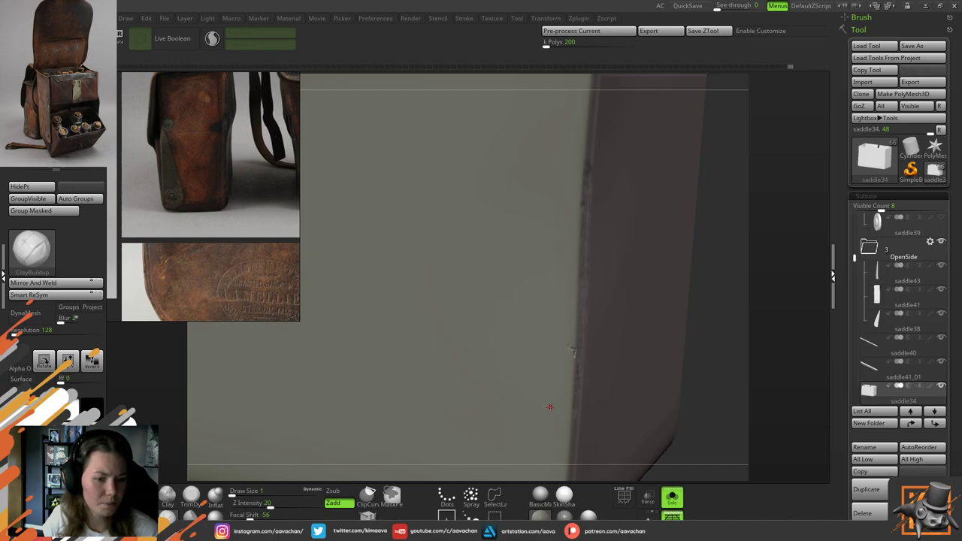
Refine the nick on the vertical corner edge, alternating TrimDynamic and ClayBuildup at draw size 1
right_click_drag(535, 302, 623, 320, "ctrl")
right_click_drag(665, 286, 608, 334)
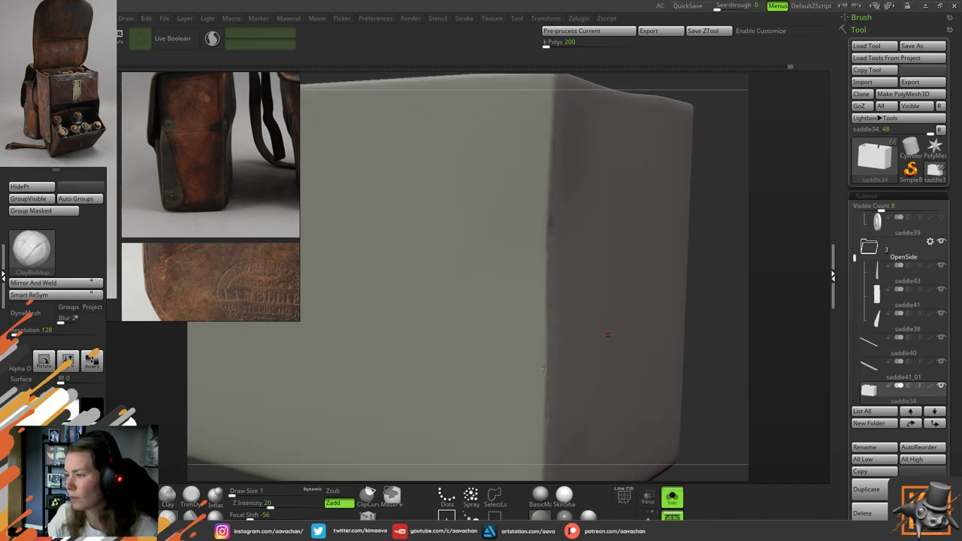
left_click(190, 496)
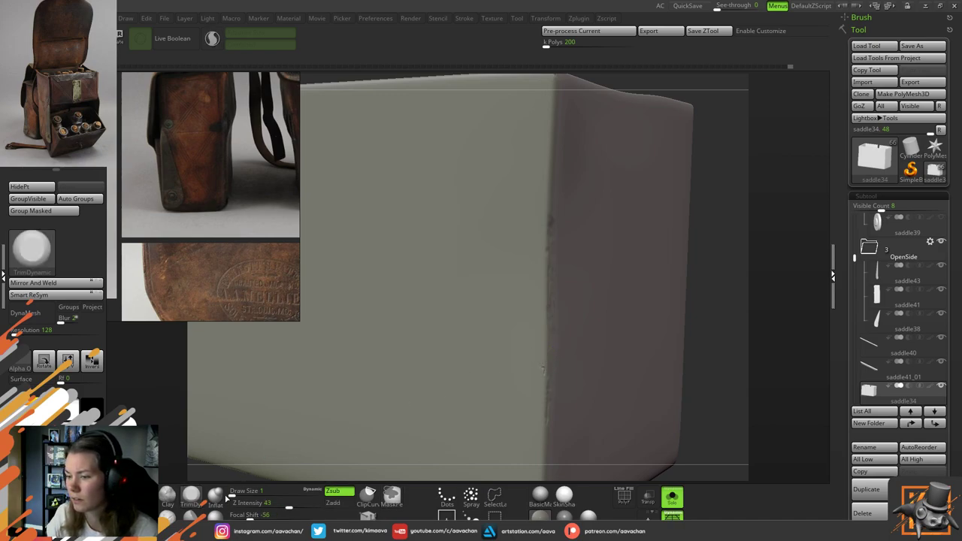
left_click(167, 496)
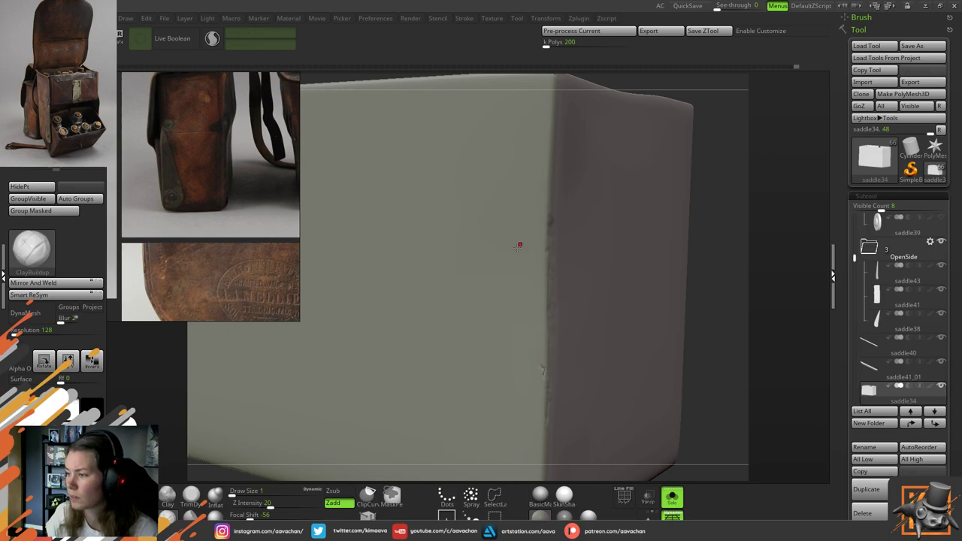
key("space")
left_click_drag(520, 342, 511, 343)
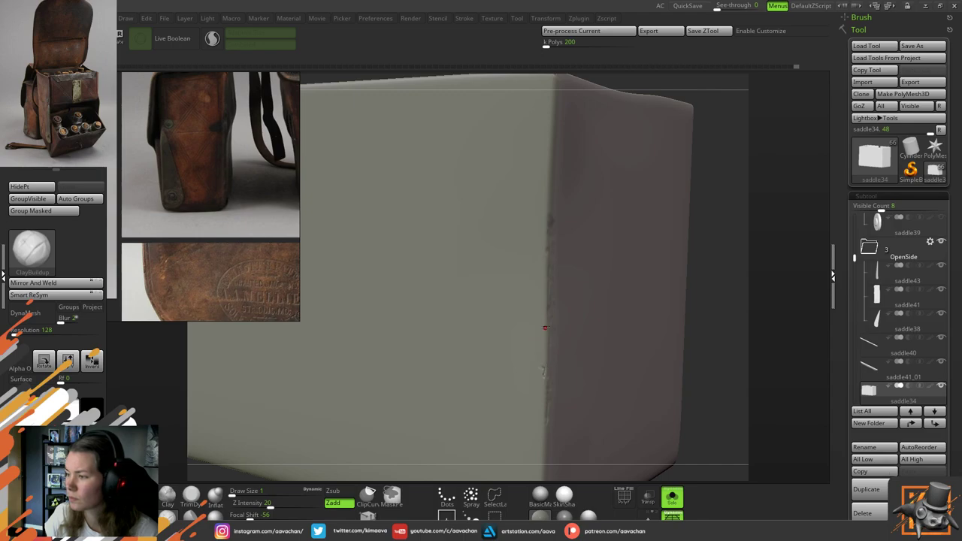
Examine the worn box edges on the whole bag against the side and front reference photos
right_click_drag(545, 327, 515, 188, "ctrl")
left_click_drag(586, 171, 638, 170)
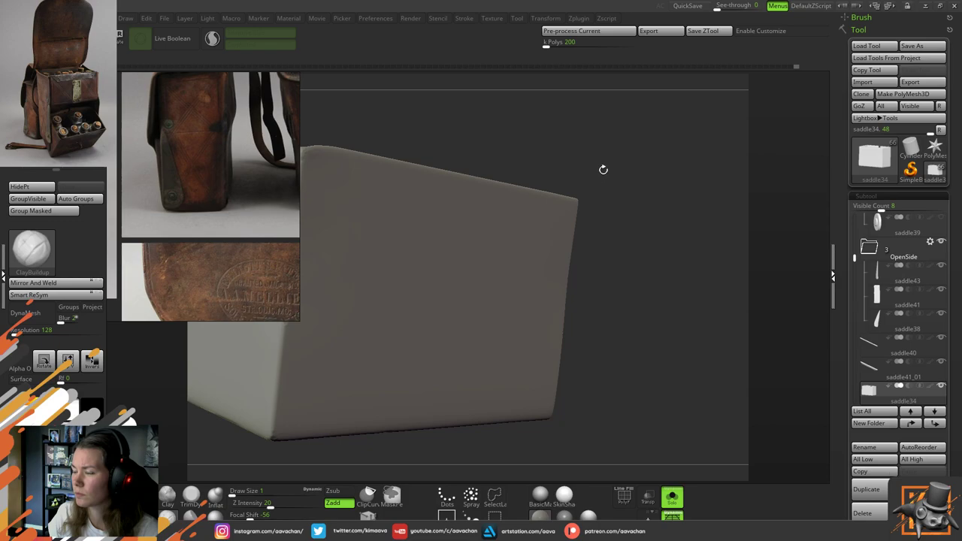
mouse_move(602, 169)
right_mouse_down()
mouse_move(592, 185)
mouse_move(556, 186)
mouse_move(490, 264)
mouse_move(465, 231)
right_mouse_up()
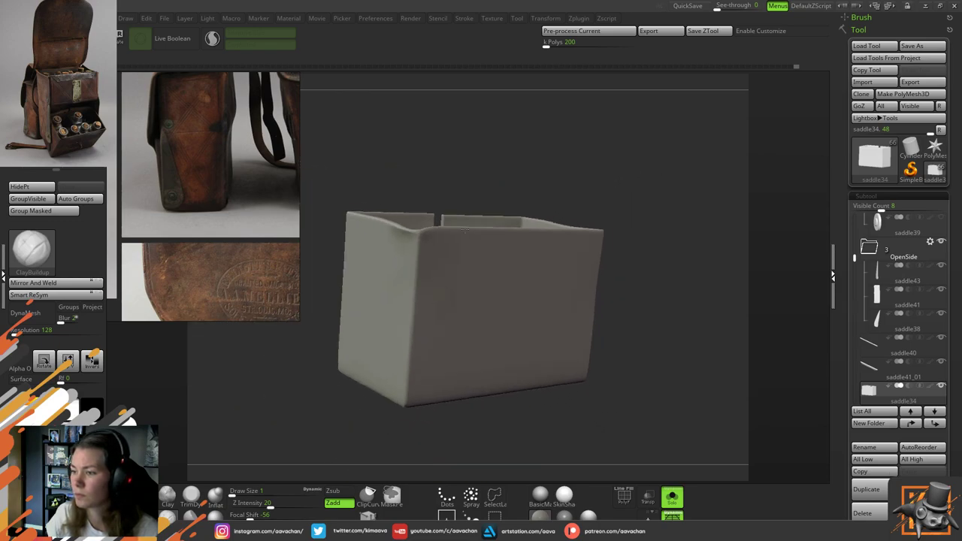
left_click(672, 496)
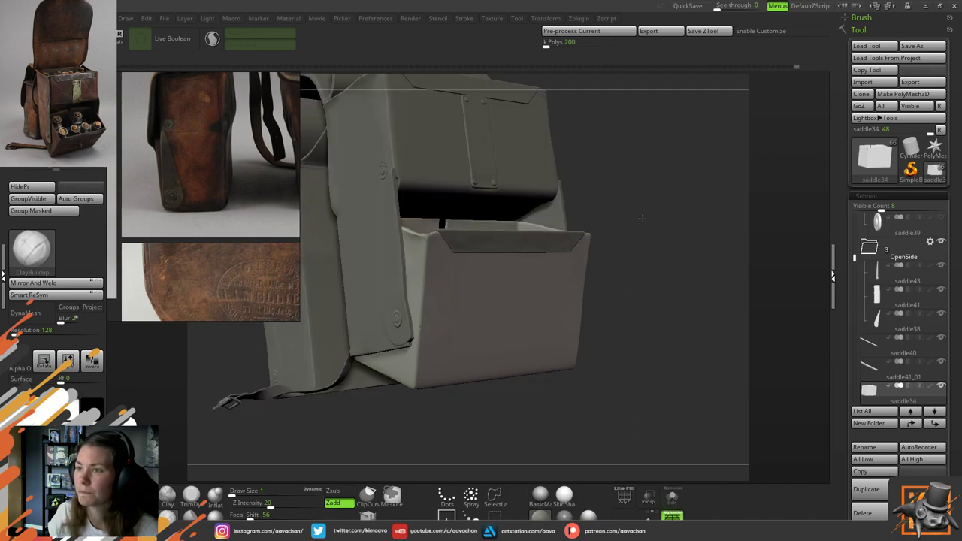
right_click_drag(642, 218, 681, 291)
middle_click_drag(264, 173, 192, 293)
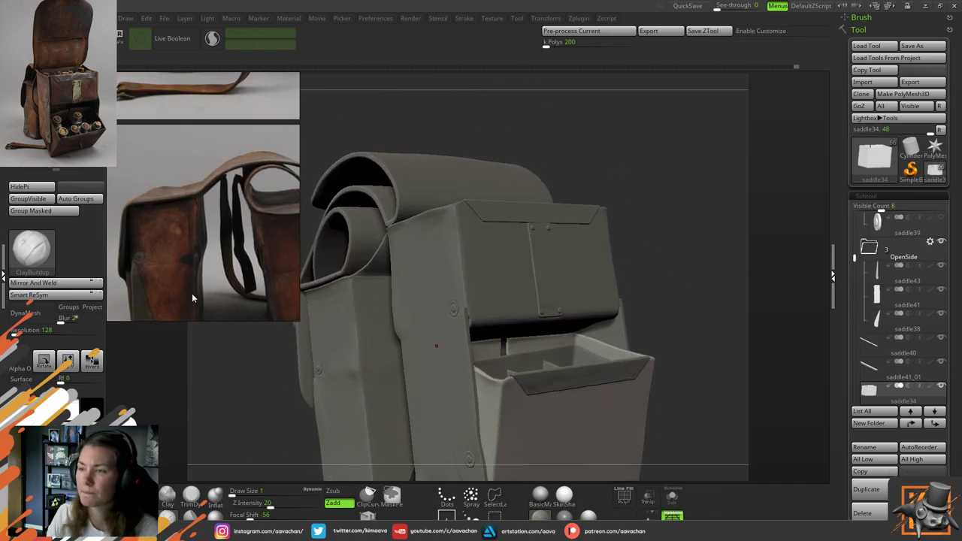
middle_click_drag(196, 203, 194, 293)
mouse_move(226, 177)
middle_mouse_down()
mouse_move(230, 279)
mouse_move(231, 239)
middle_mouse_up()
scroll(233, 212, "down", 5)
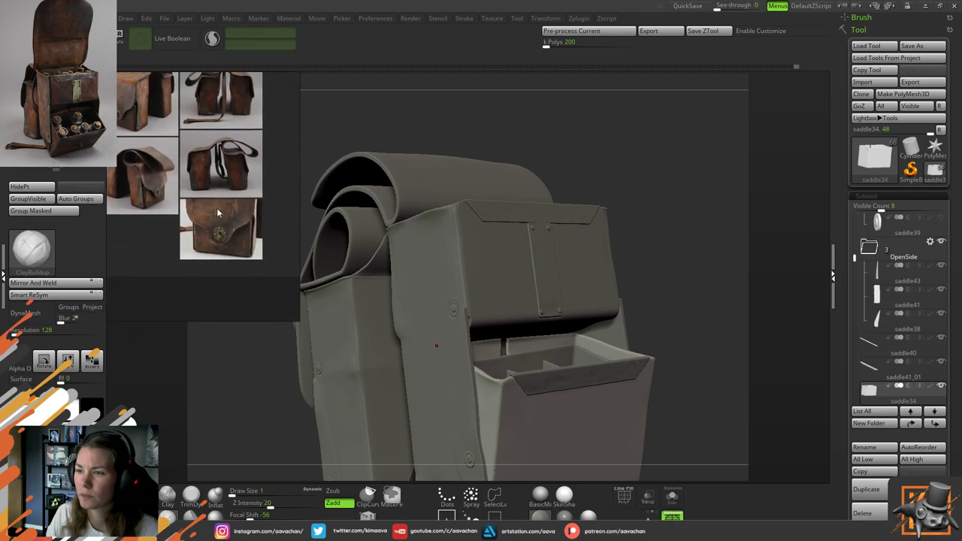
scroll(234, 267, "up", 5)
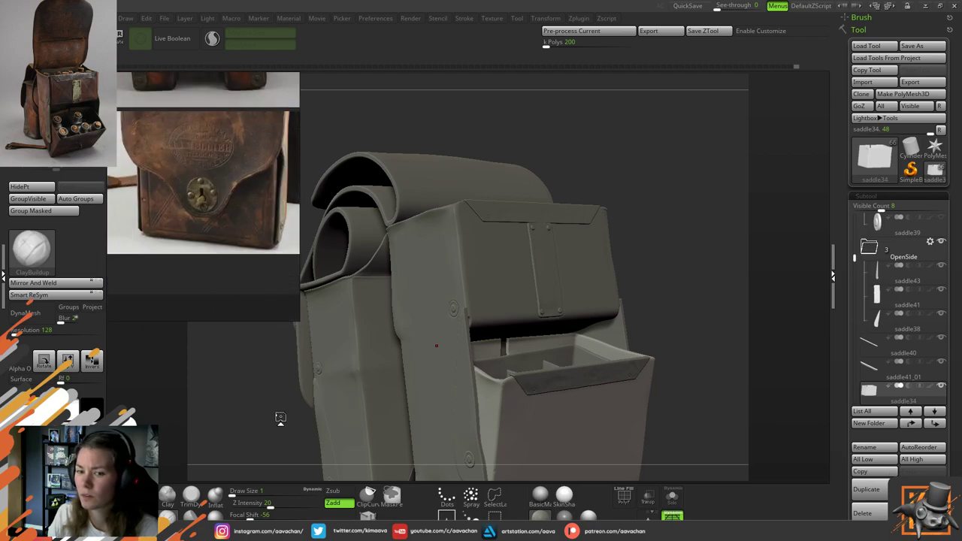
Set up the Displace brush with a leather-grain alpha and isolate the box at its nicked corner edge
left_click(143, 496)
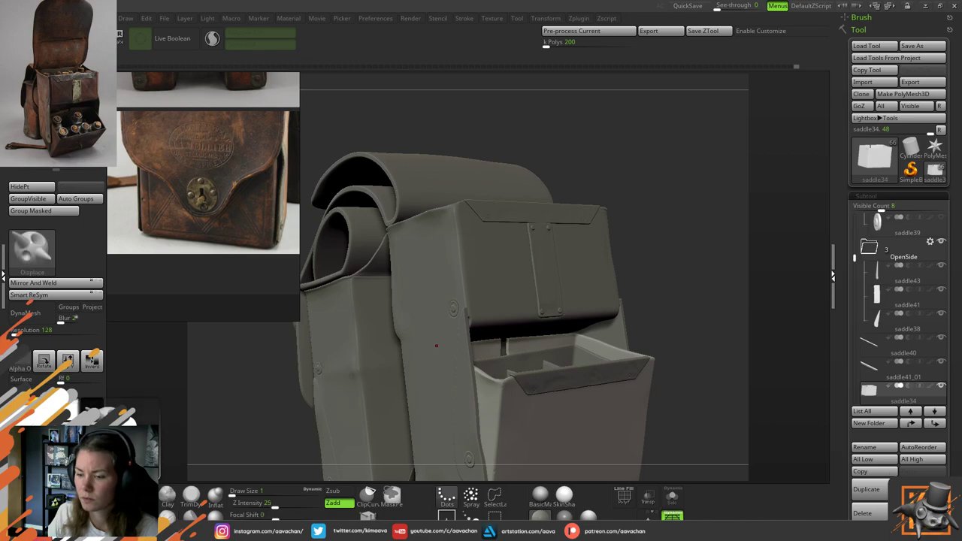
key("b")
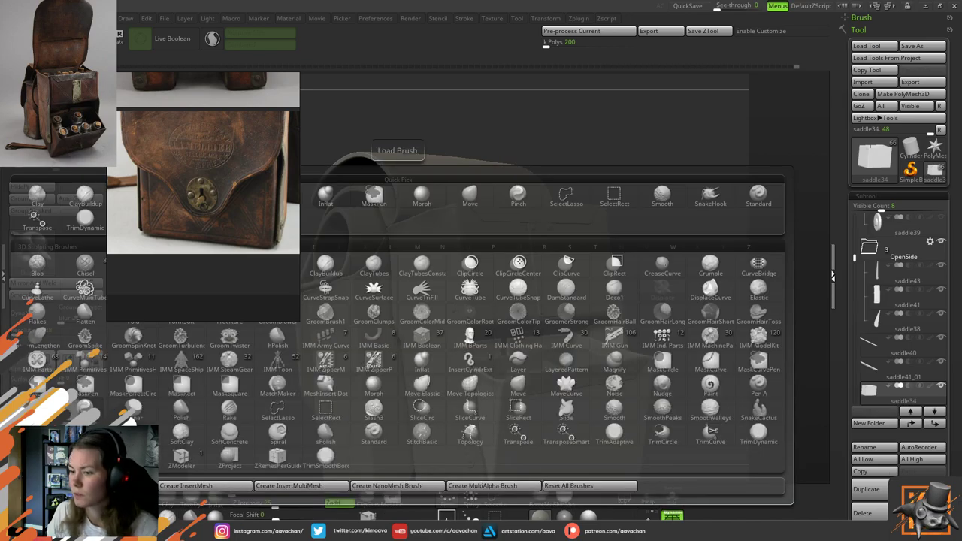
key("Escape")
left_click(22, 360)
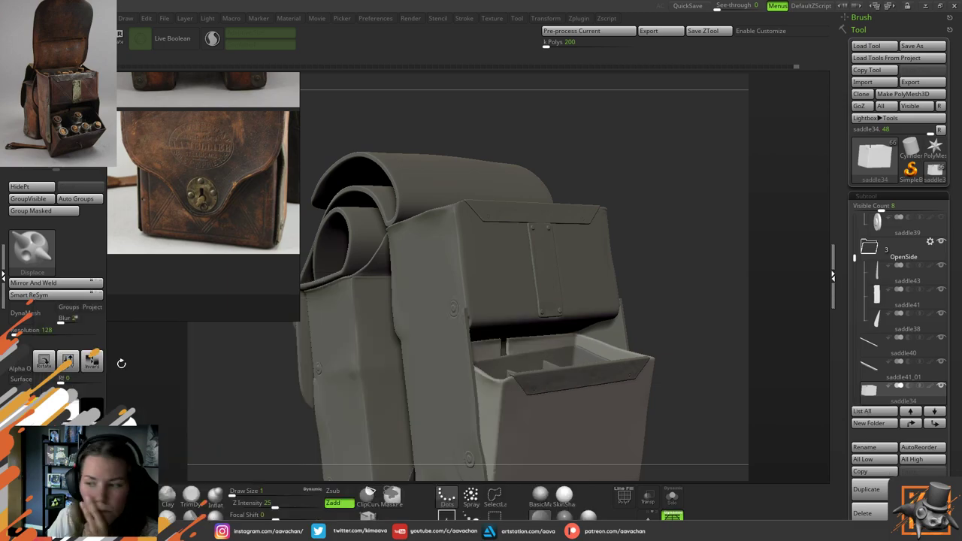
left_click_drag(612, 165, 411, 396, "alt")
left_click_drag(670, 220, 639, 173)
left_click(672, 496)
left_click_drag(663, 338, 670, 312, "alt")
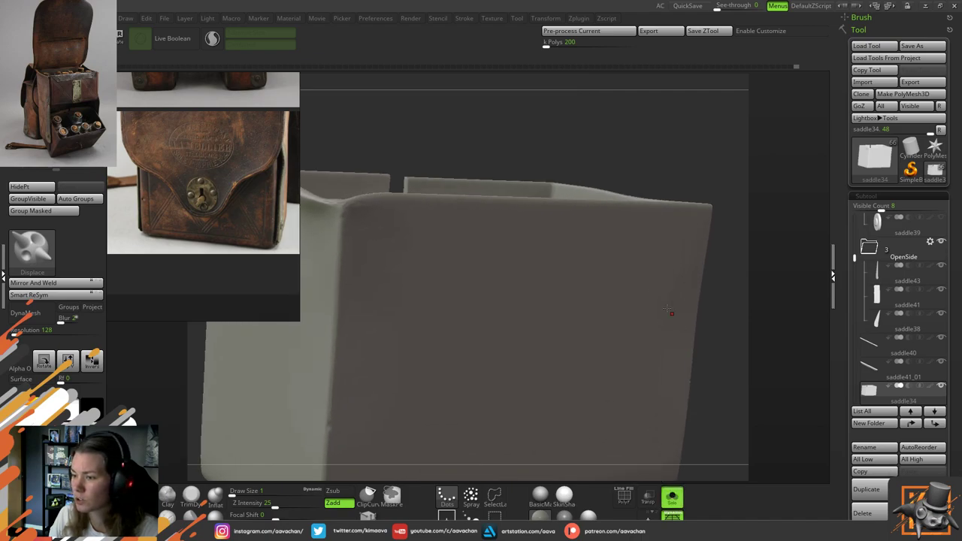
left_click_drag(359, 98, 413, 283, "alt")
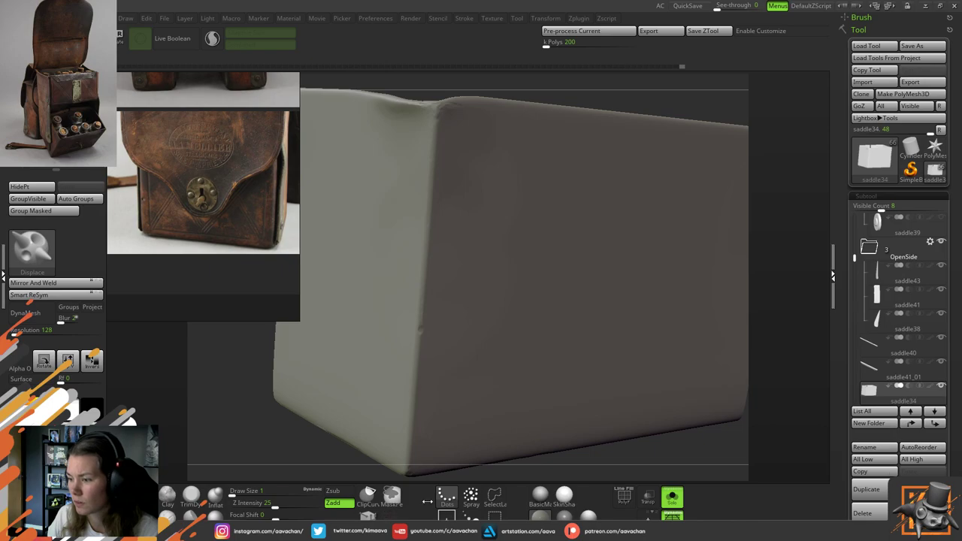
right_click_drag(275, 412, 347, 388)
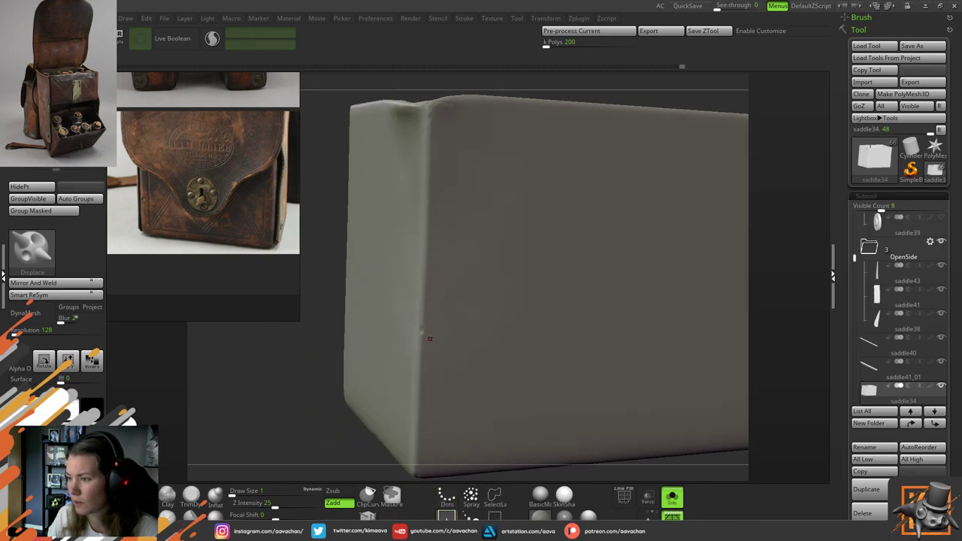
Try stamping a large patch of leather grain over the nicked corner edge at Z intensity 25
left_click_drag(441, 384, 435, 420)
right_click_drag(330, 398, 295, 411)
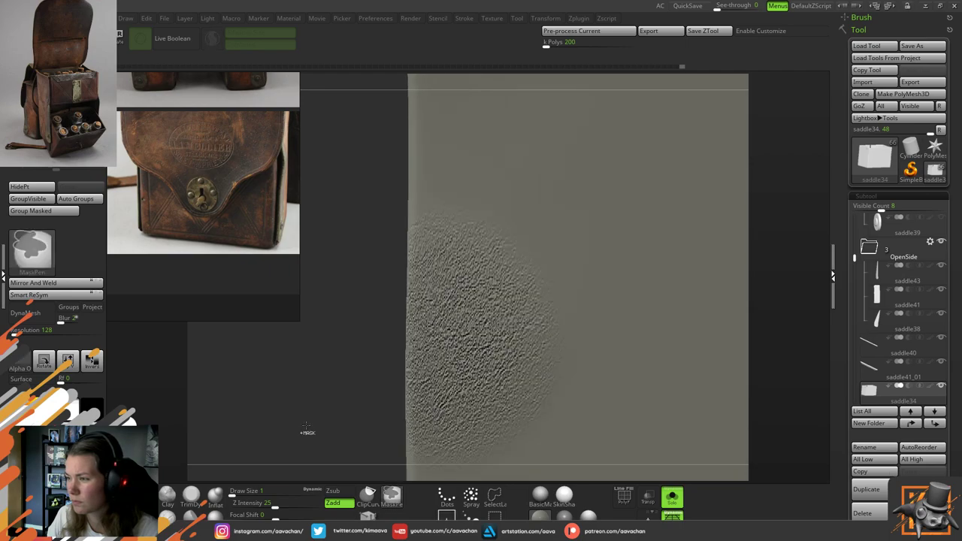
key("ctrl+z")
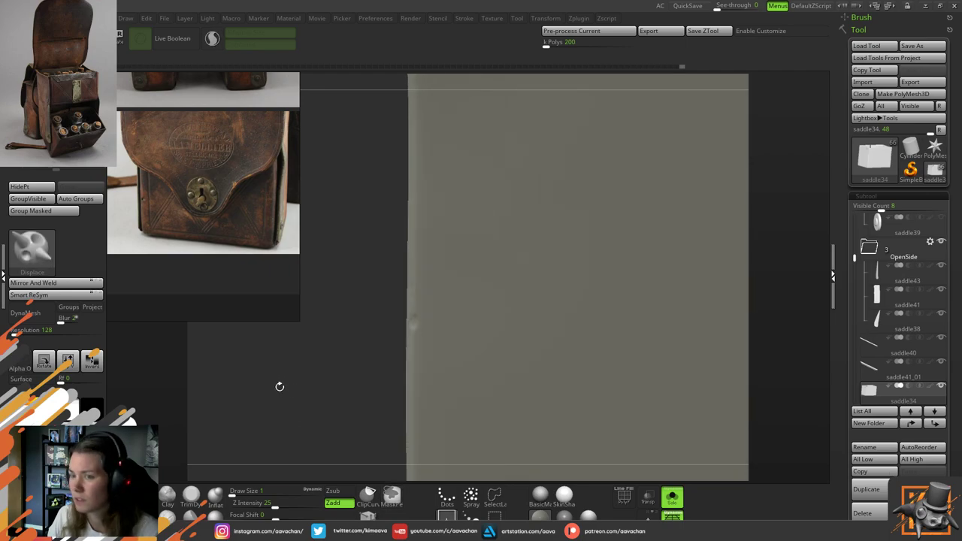
Subdivide the box and stamp a smaller leather-grain patch beside the nicked corner edge with Displace at Z intensity 13
key("ctrl")
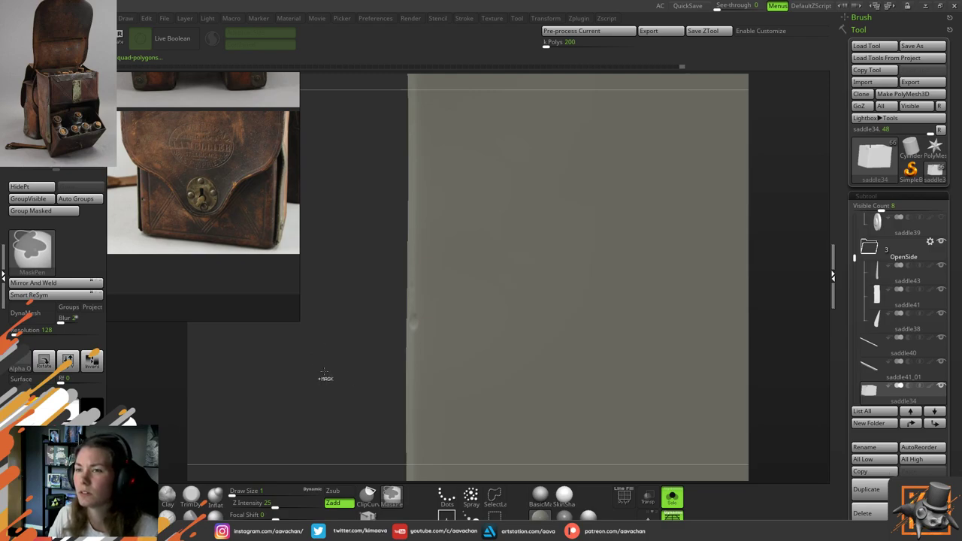
key("ctrl+d")
mouse_move(286, 367)
left_mouse_down()
mouse_move(432, 371)
mouse_move(471, 439)
left_mouse_up()
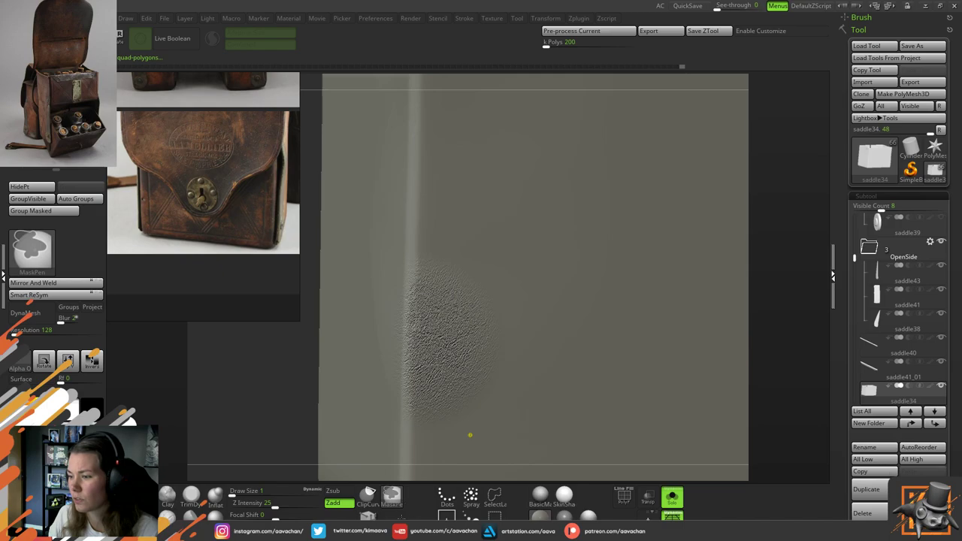
key("ctrl+z")
key("ctrl")
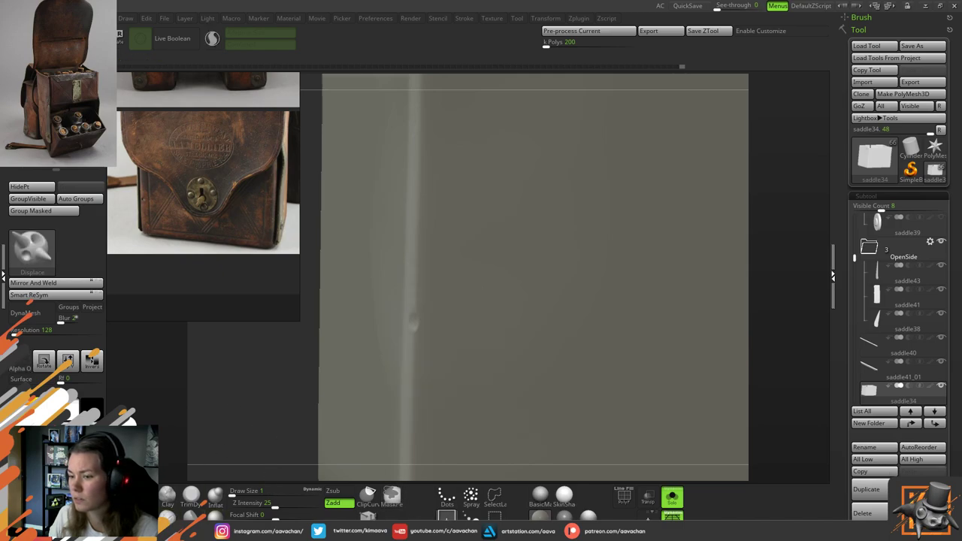
left_click_drag(272, 507, 261, 507)
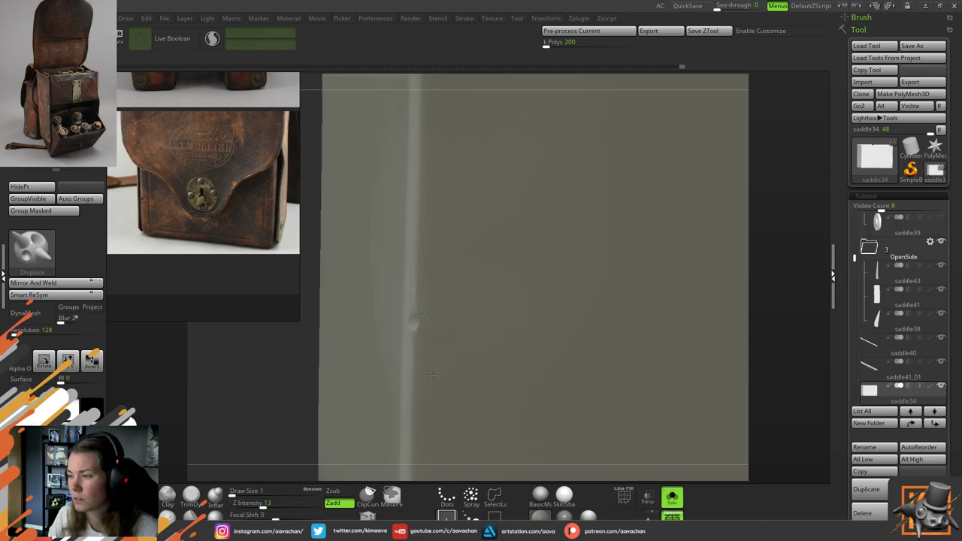
left_click_drag(269, 399, 256, 398)
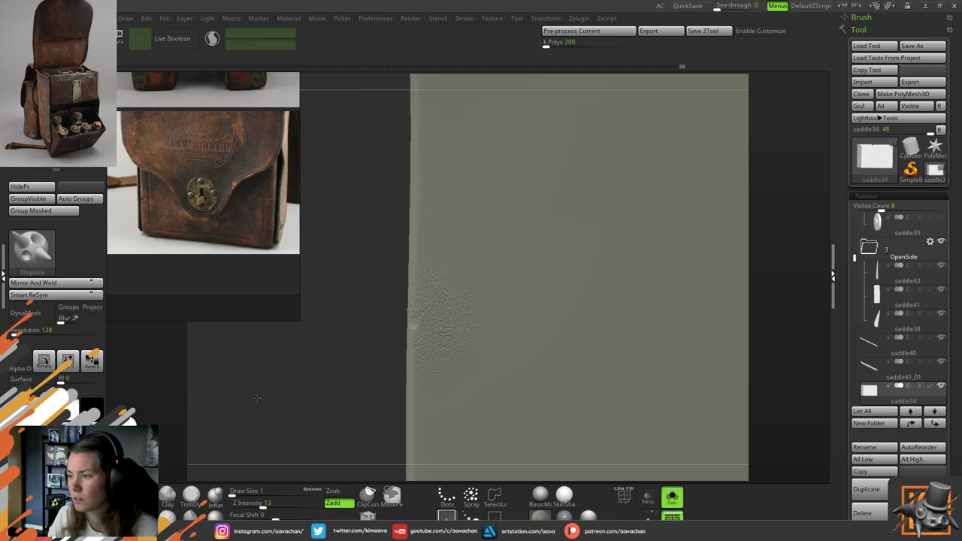
Try stamping leather grain at Z intensity 13 over the box's front face and undo the stamps
mouse_move(318, 383)
left_mouse_down()
mouse_move(393, 323)
mouse_move(462, 288)
left_mouse_up()
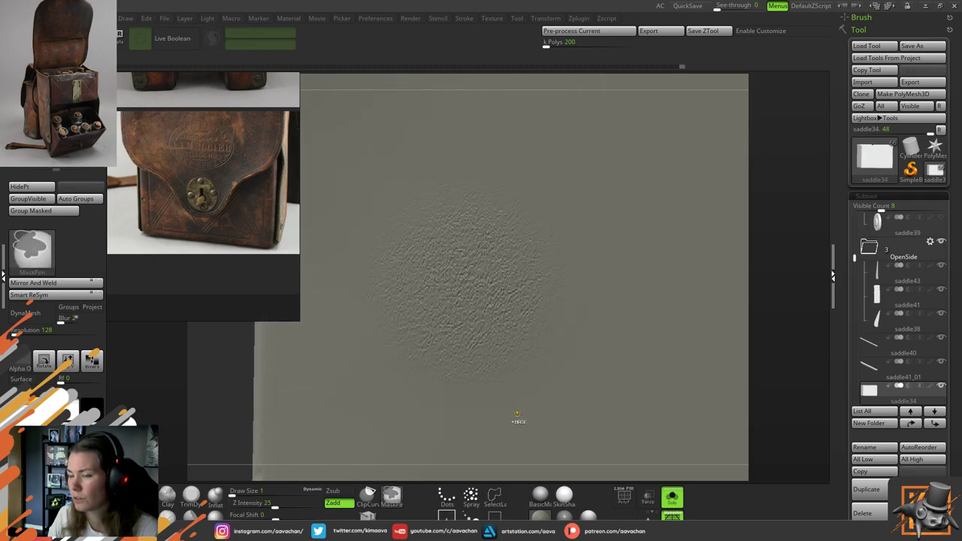
key("ctrl+z")
key("ctrl")
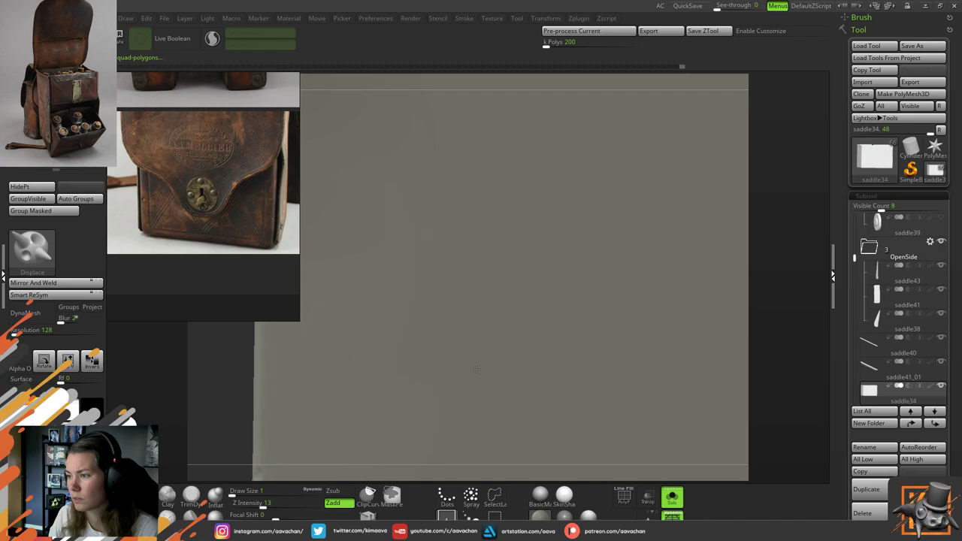
left_click_drag(451, 292, 531, 430)
left_click_drag(641, 376, 769, 369)
left_click_drag(489, 177, 534, 189)
key("ctrl")
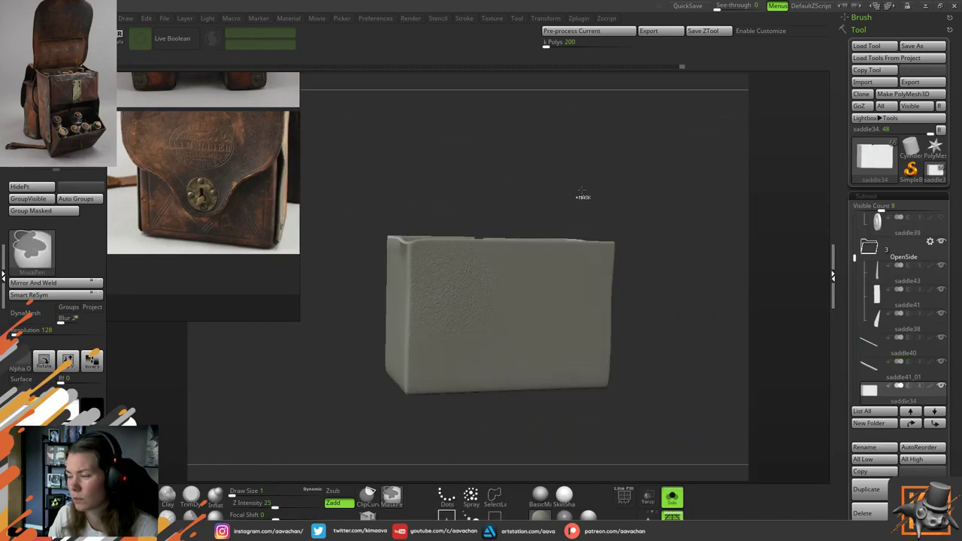
key("ctrl+z")
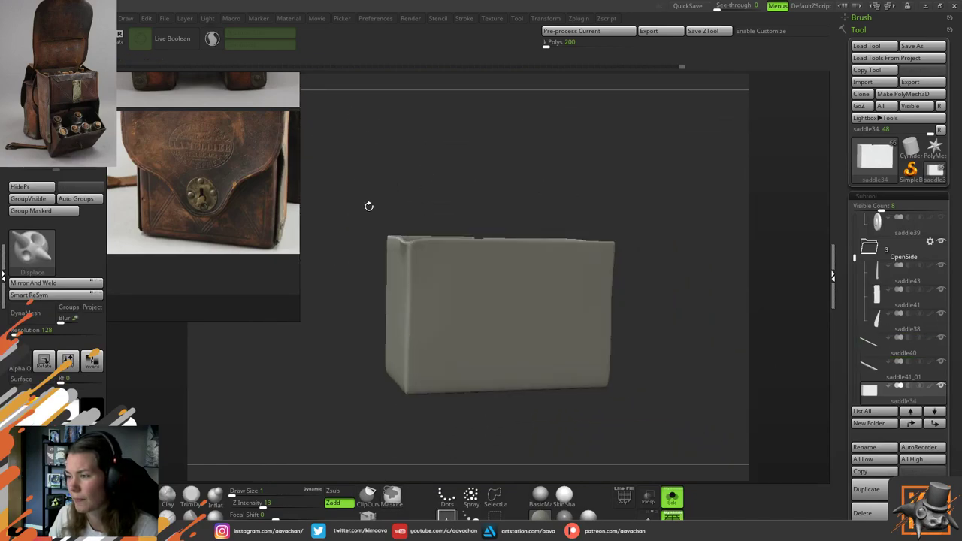
Load a different leather alpha for the Displace brush
key("b")
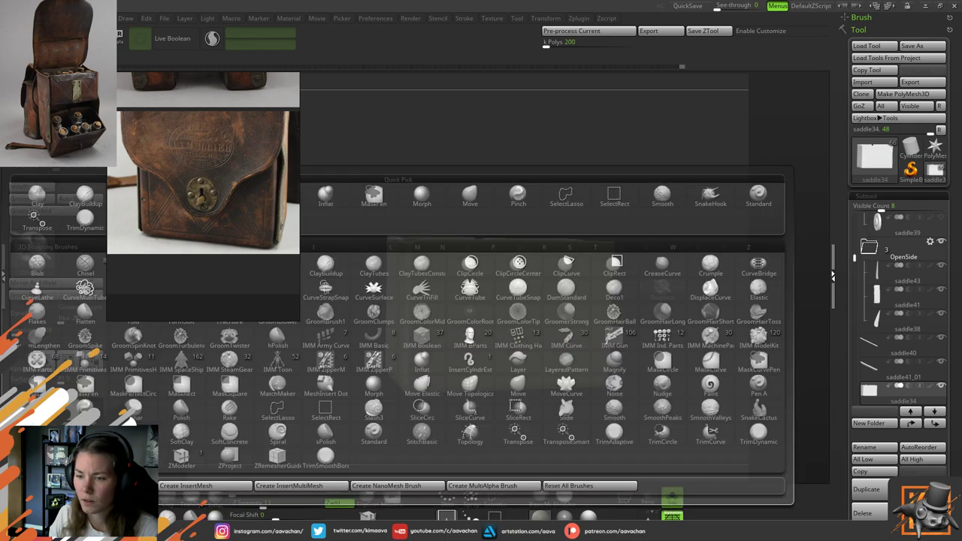
key("b")
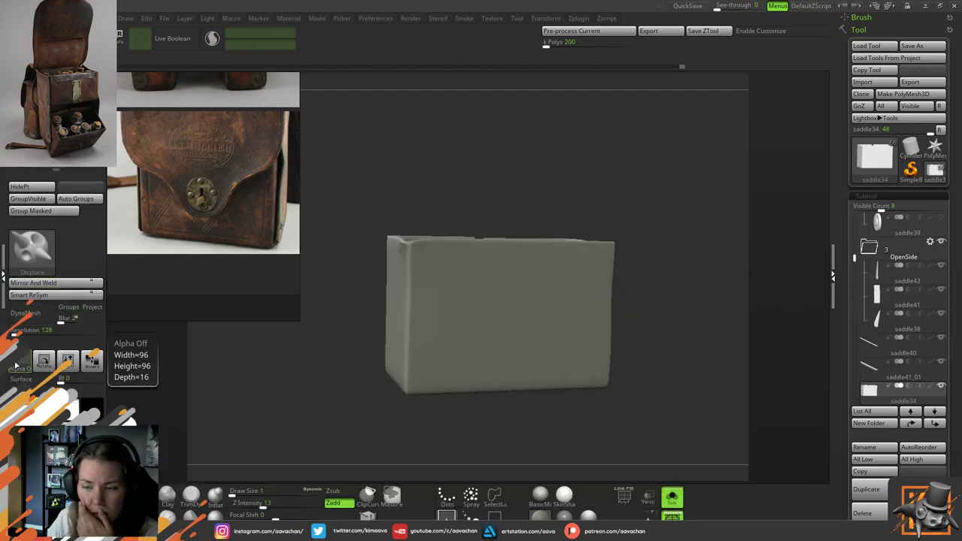
left_click(15, 365)
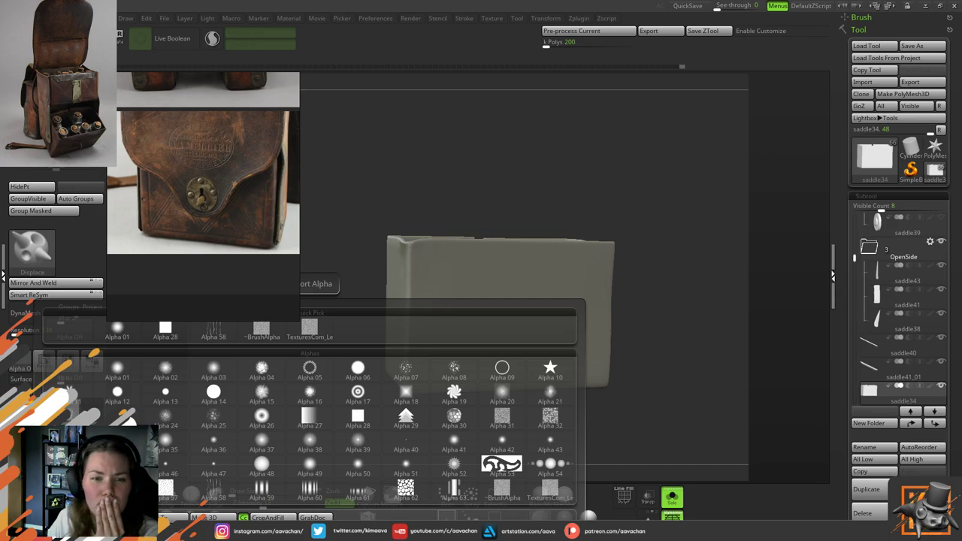
left_click(69, 368)
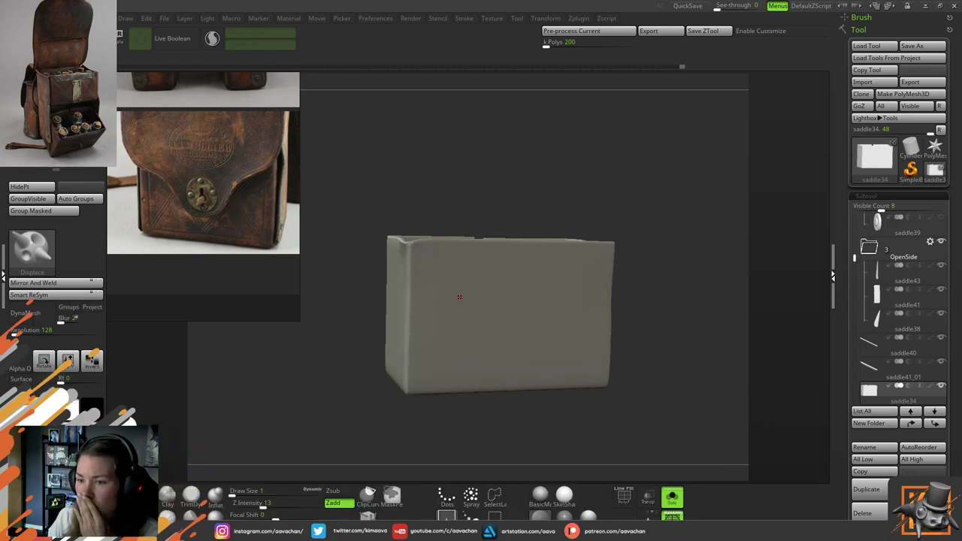
Try stamping the new leather alpha on the box's front face, raising the Z intensity to 24, and undo the stamps
left_click_drag(324, 337, 370, 336, "alt")
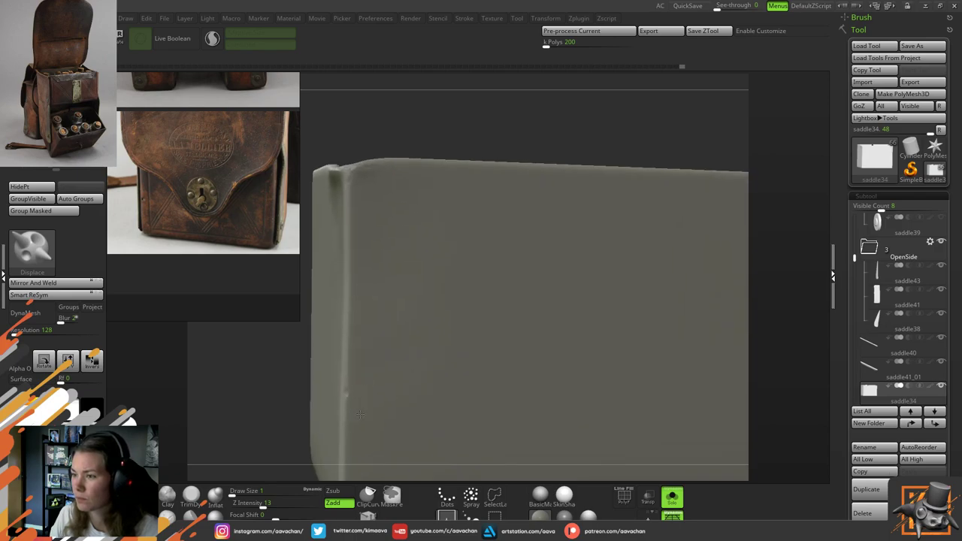
key("ctrl")
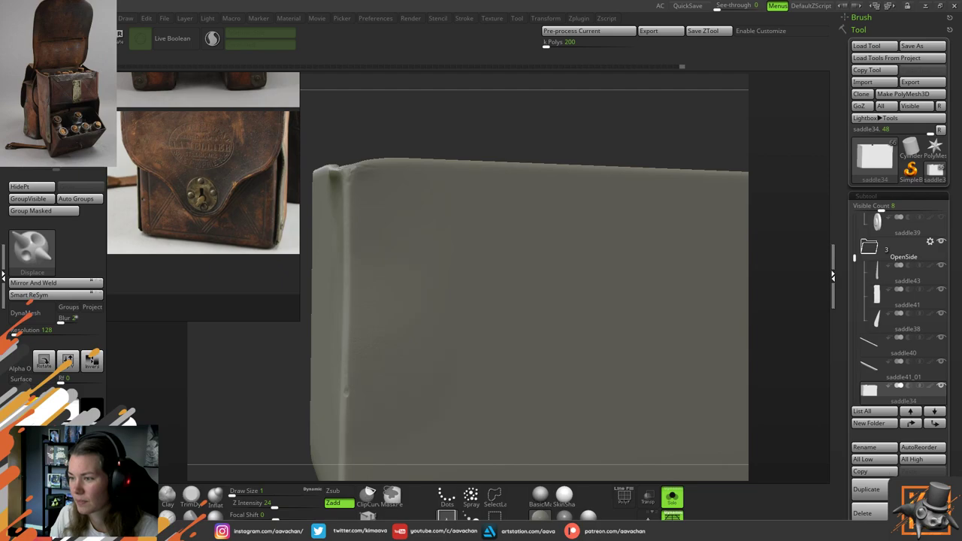
left_click_drag(254, 379, 298, 442, "alt")
mouse_move(779, 335)
left_mouse_down("shift")
mouse_move(767, 338)
mouse_move(778, 367)
mouse_move(620, 262)
left_mouse_up("shift")
left_click_drag(436, 213, 433, 206)
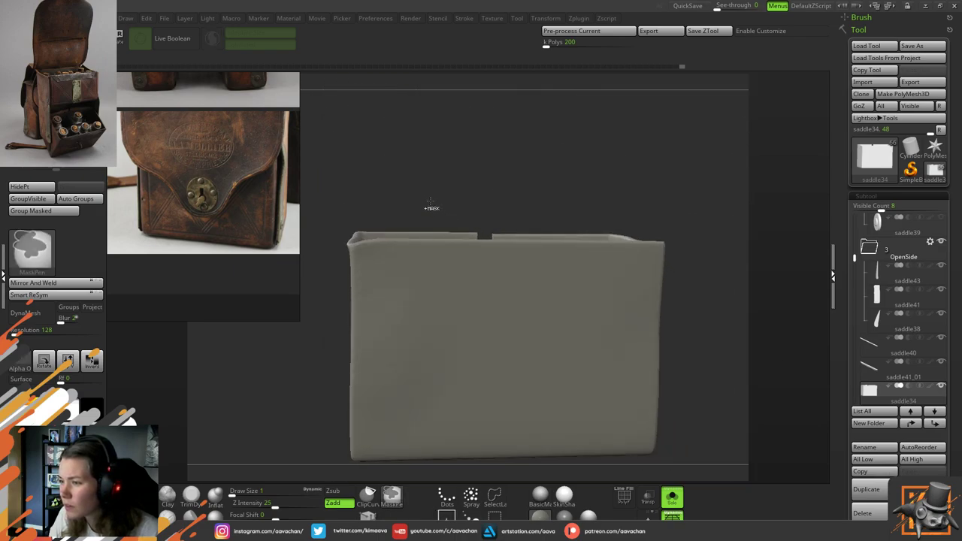
key("ctrl")
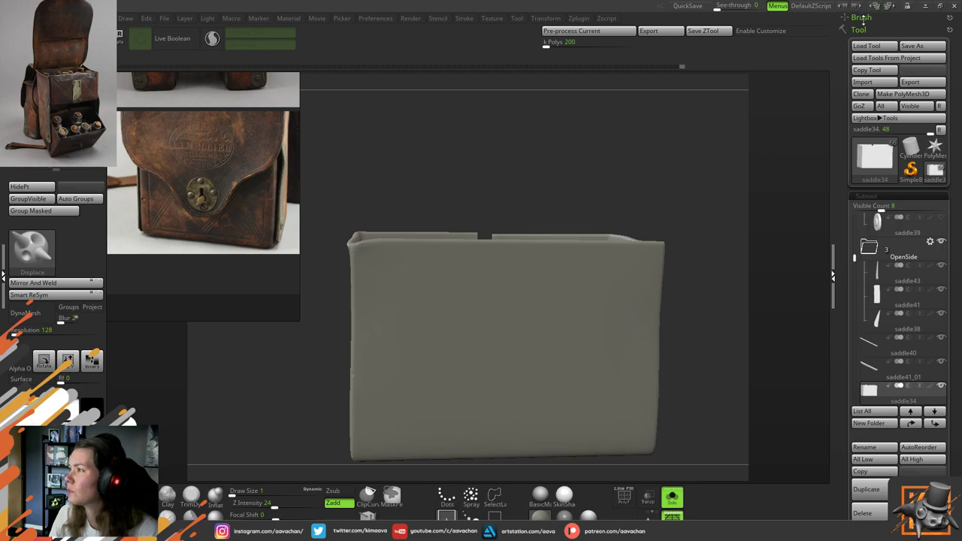
Look through the Displace brush's settings, including its modifiers, for an option controlling the alpha's displacement
scroll(943, 218, "down", 10)
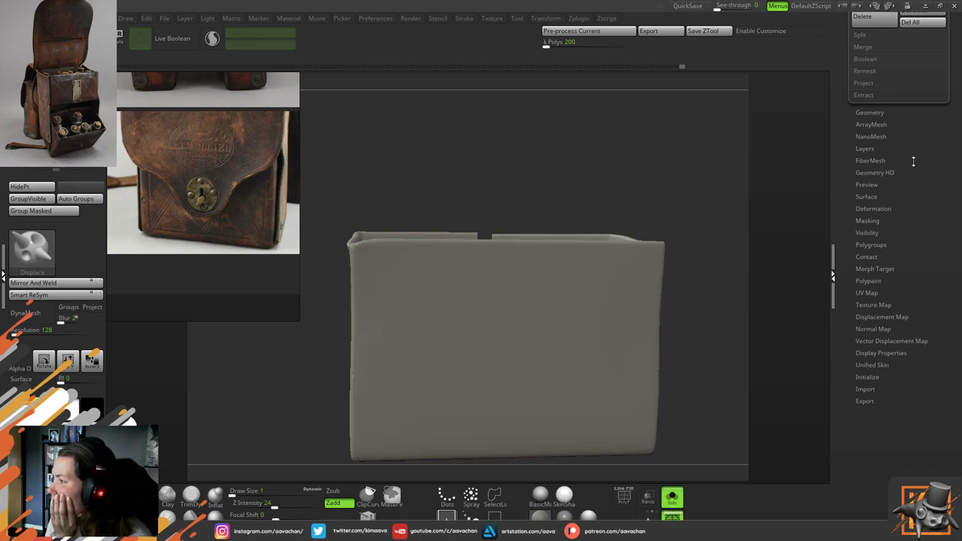
scroll(894, 316, "up", 5)
scroll(918, 247, "up", 5)
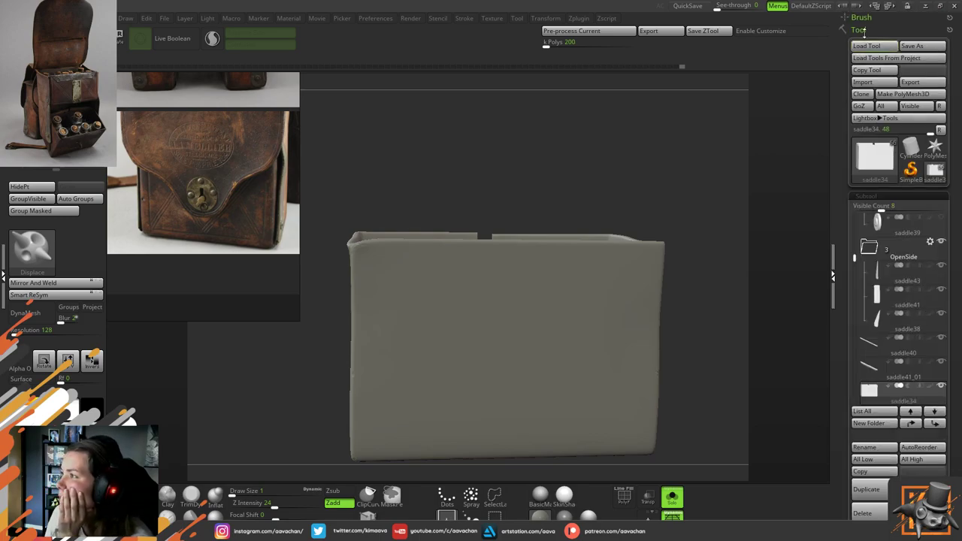
left_click(855, 16)
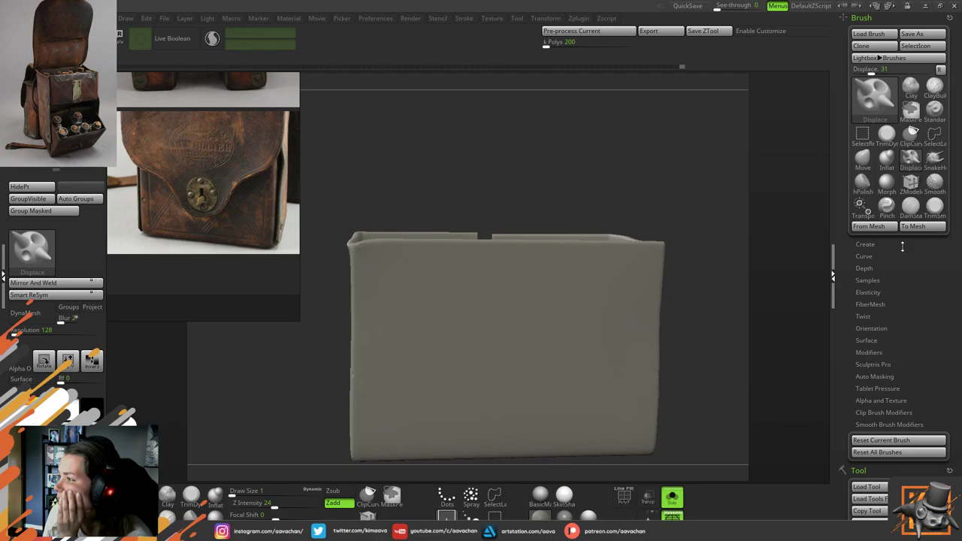
left_click(863, 258)
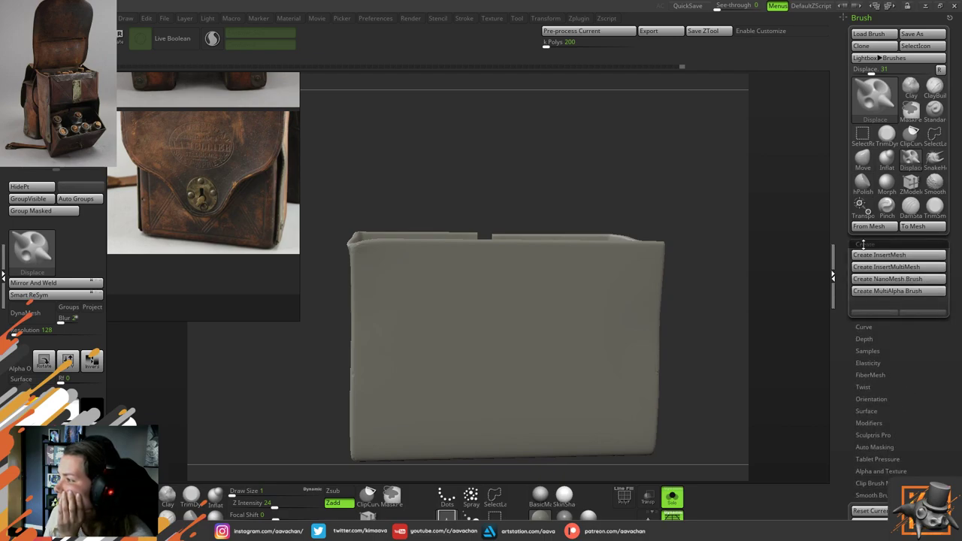
left_click(864, 258)
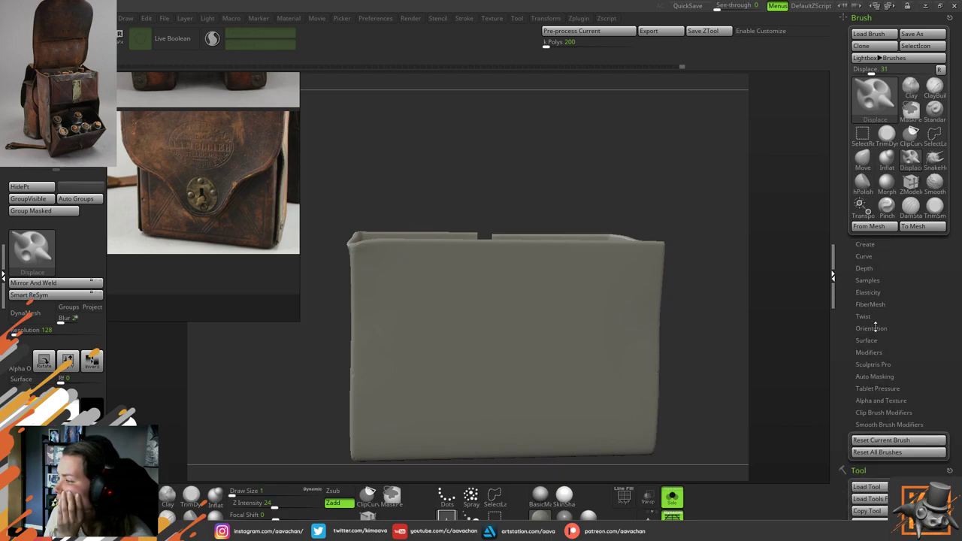
left_click(870, 354)
scroll(898, 301, "down", 4)
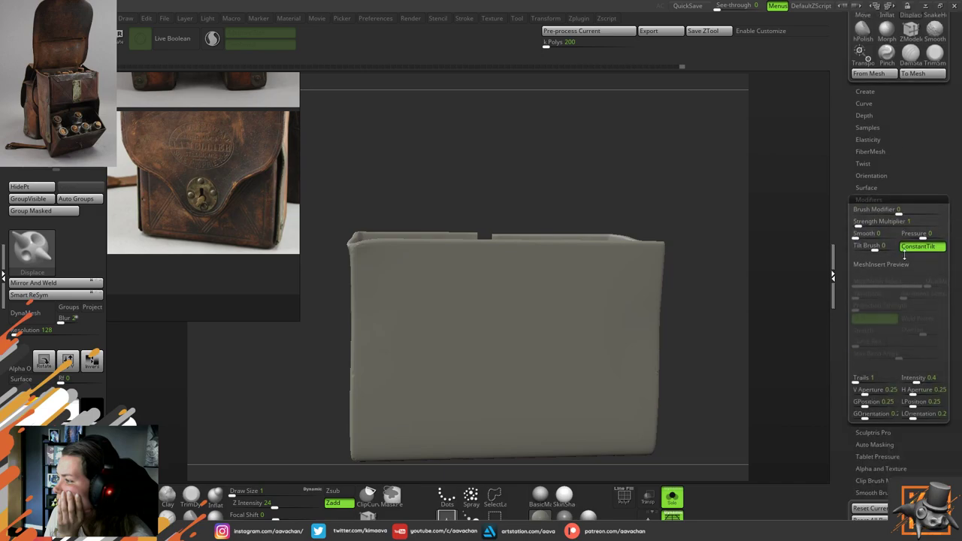
scroll(904, 256, "up", 2)
left_click(901, 287)
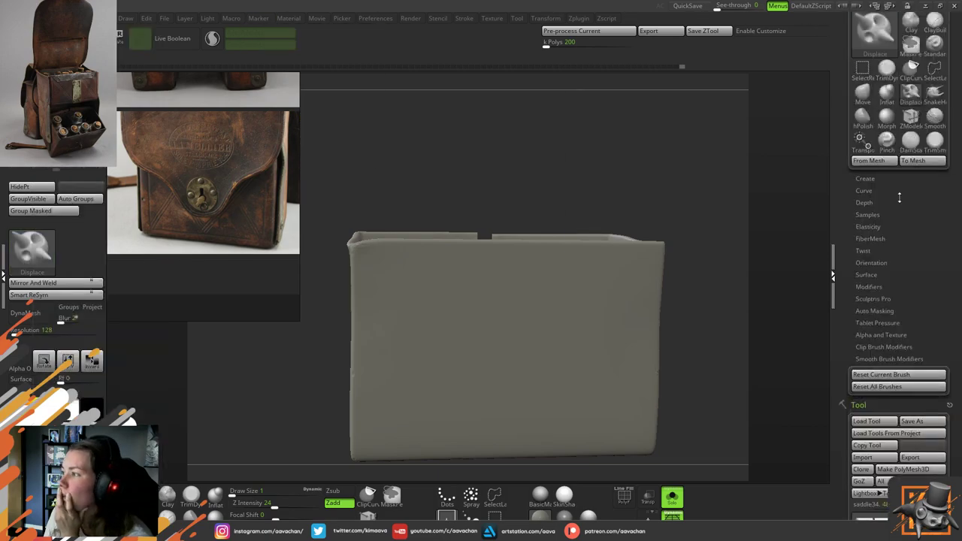
left_click_drag(899, 197, 900, 263)
left_click(861, 16)
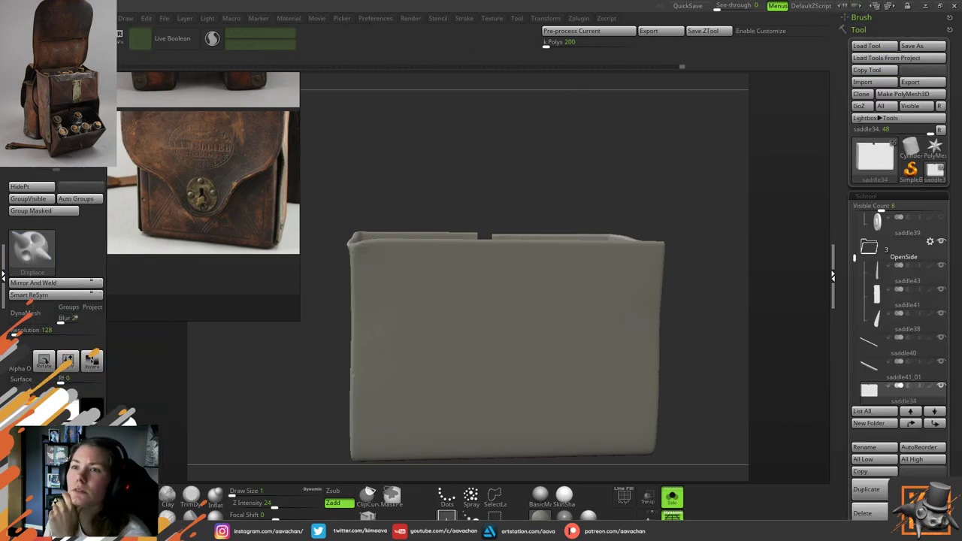
Dock the alpha settings beside the brush settings and set the leather alpha's MidValue to 49
left_click(17, 18)
mouse_move(15, 29)
left_mouse_down()
mouse_move(879, 18)
mouse_move(848, 22)
left_mouse_up()
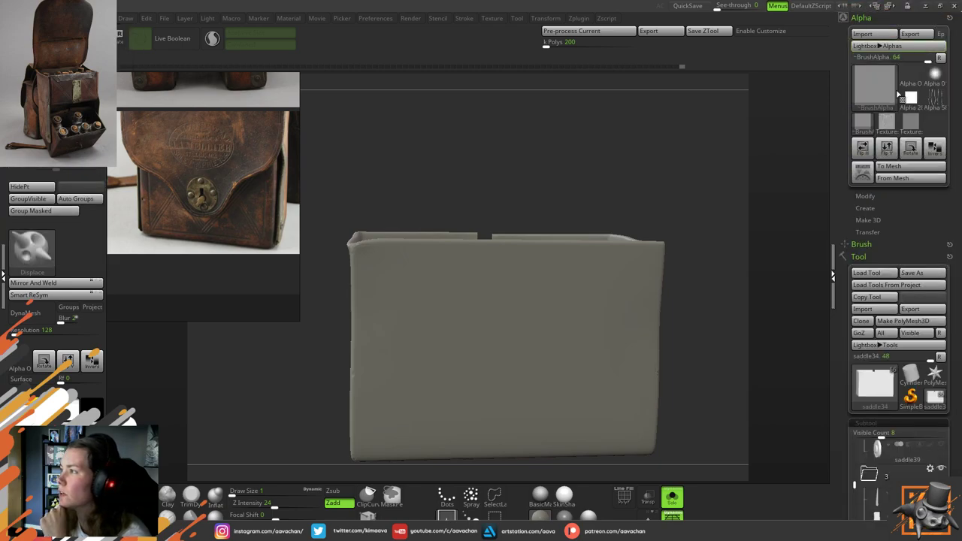
left_click(870, 197)
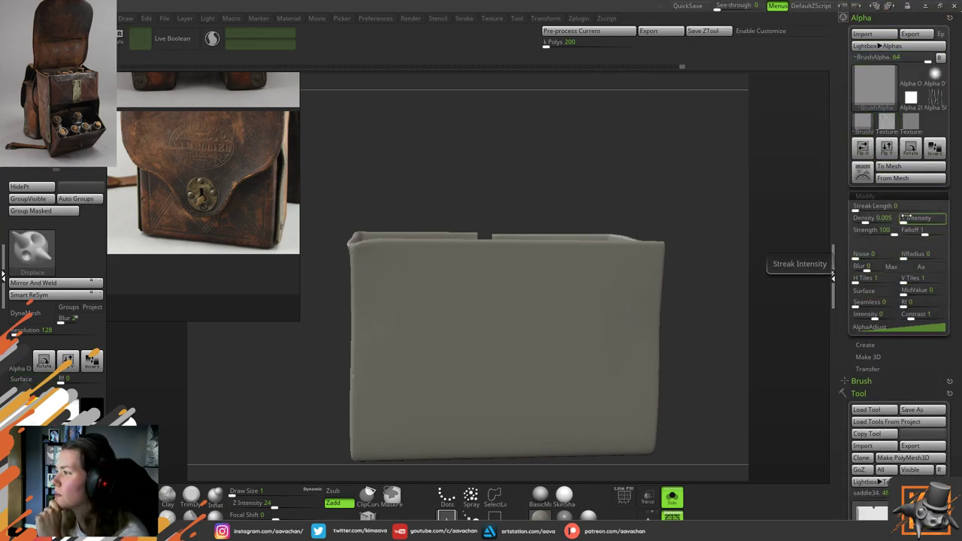
left_click(923, 292)
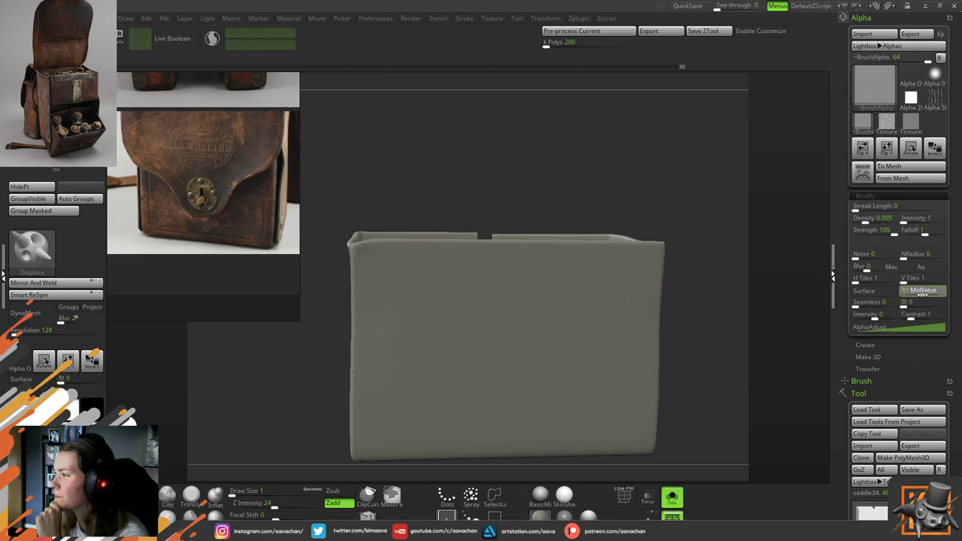
key("Return")
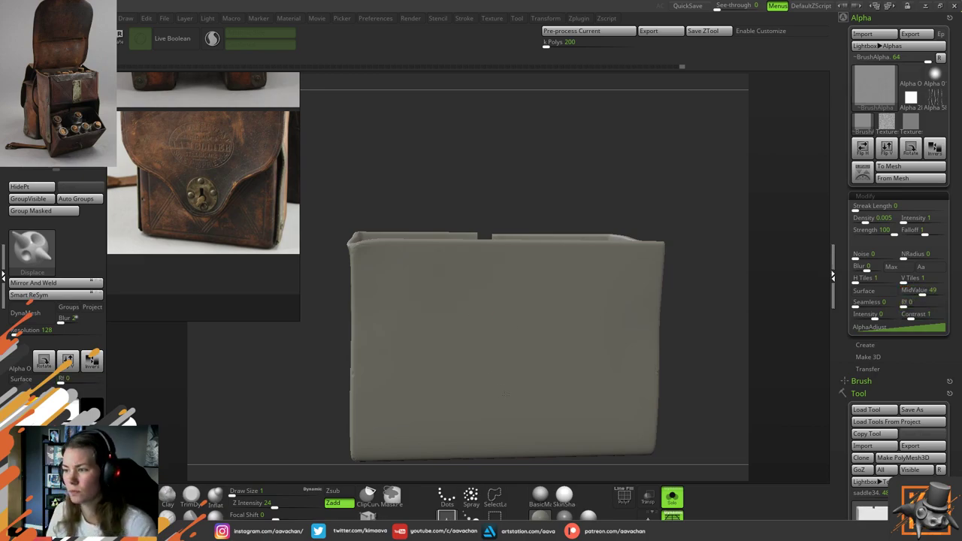
Try a large stamp of the adjusted leather alpha on the box's front face and undo it
left_click_drag(511, 203, 519, 199, "alt")
scroll(547, 236, "up", 3)
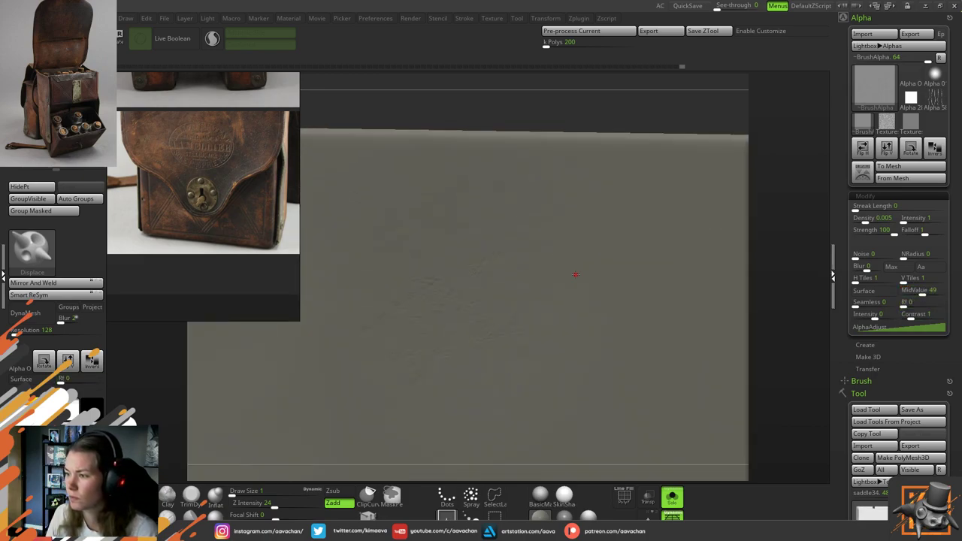
key("ctrl")
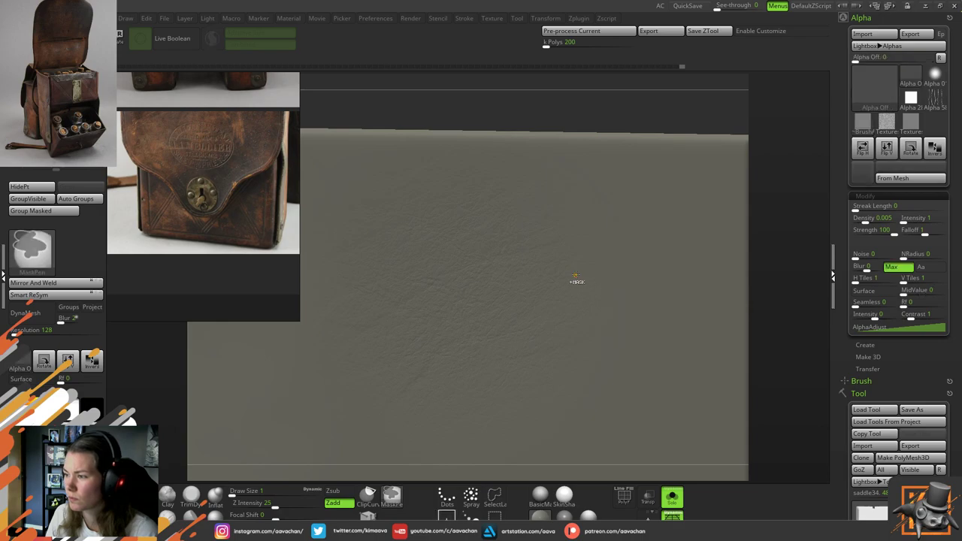
key("ctrl+z")
Set the Displace brush's Z intensity to 43, test a stronger leather stamp on the front face and undo it
left_click(289, 503)
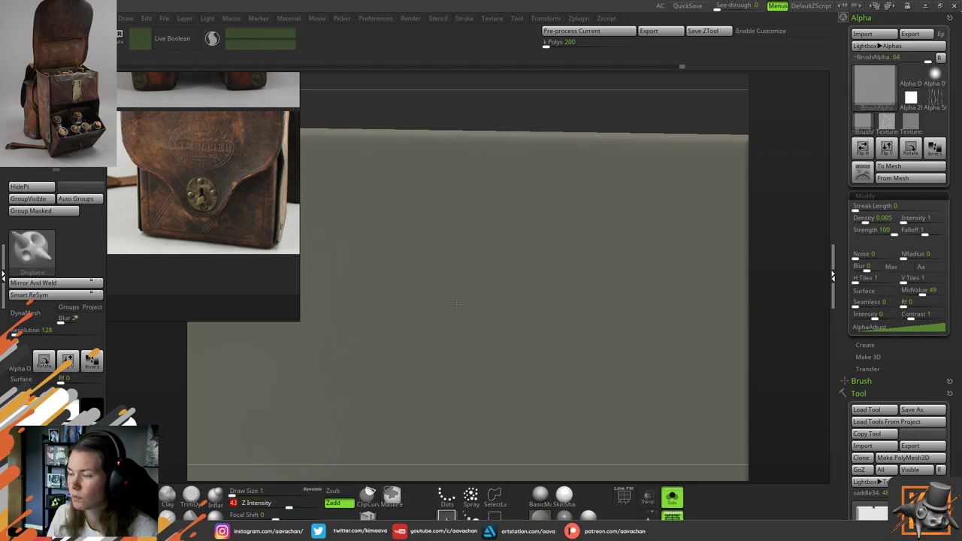
mouse_move(475, 393)
left_mouse_down()
mouse_move(500, 425)
mouse_move(488, 397)
left_mouse_up()
key("ctrl")
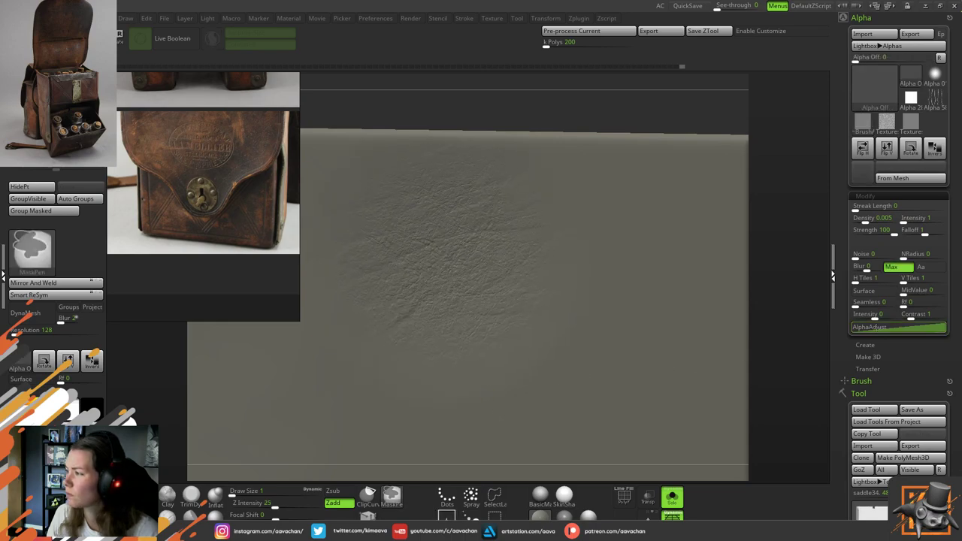
key("ctrl+z")
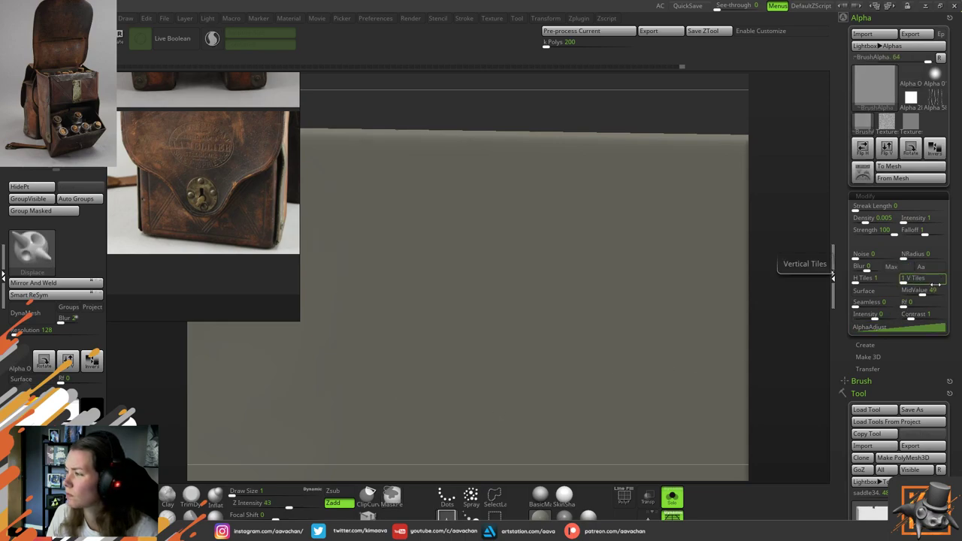
Set the leather alpha's MidValue to 26, test a stamp on the front face and undo it
left_click(913, 291)
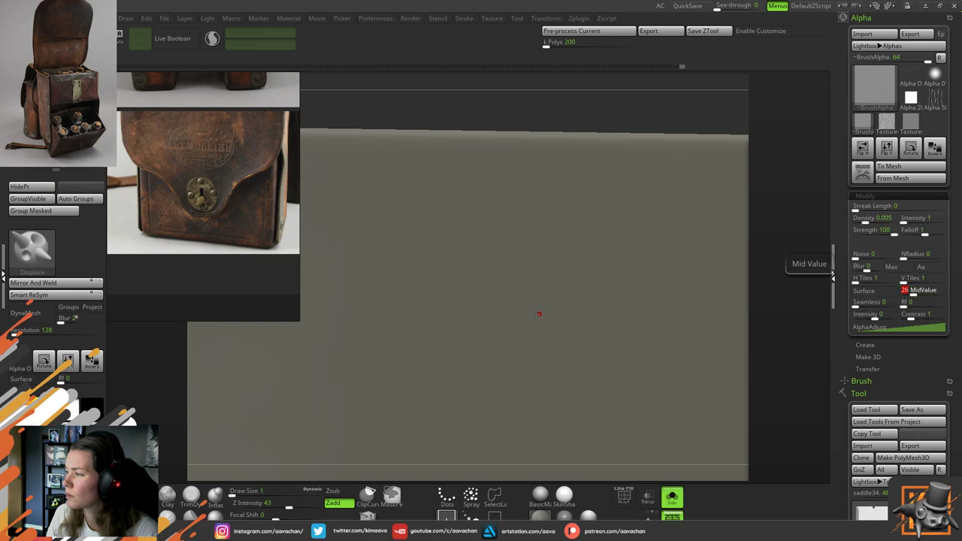
left_click(454, 278)
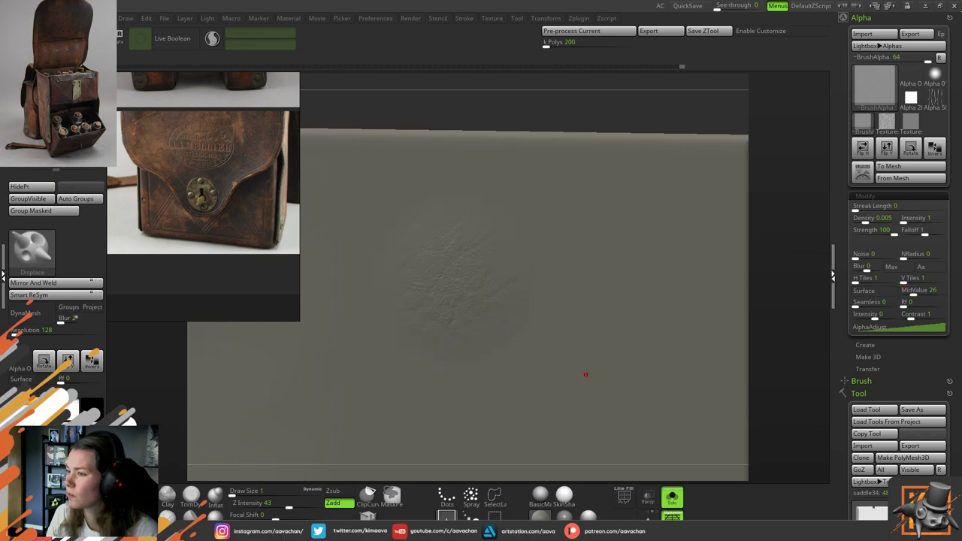
left_click_drag(771, 335, 472, 199, "alt")
key("ctrl")
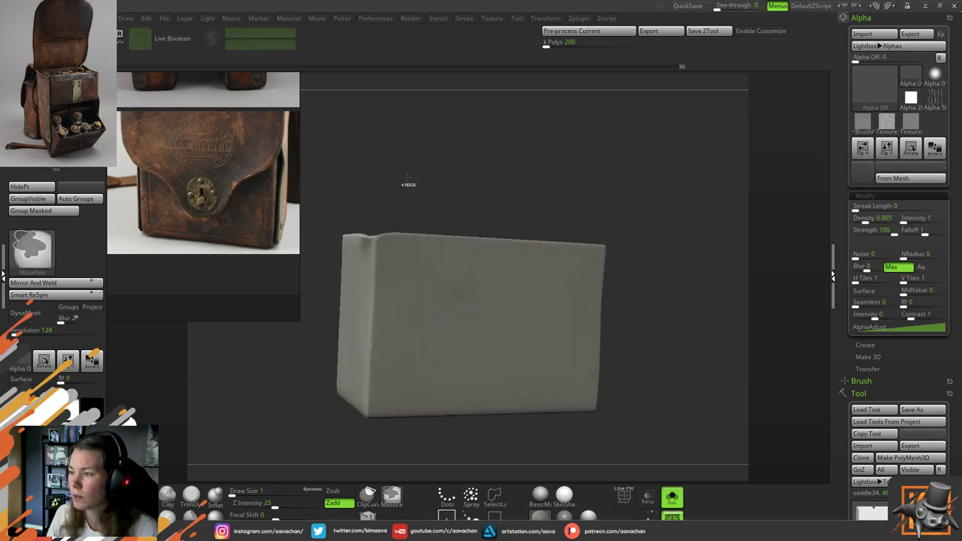
Add a new sculpting layer to the saddlebag's open front box
scroll(909, 369, "down", 10)
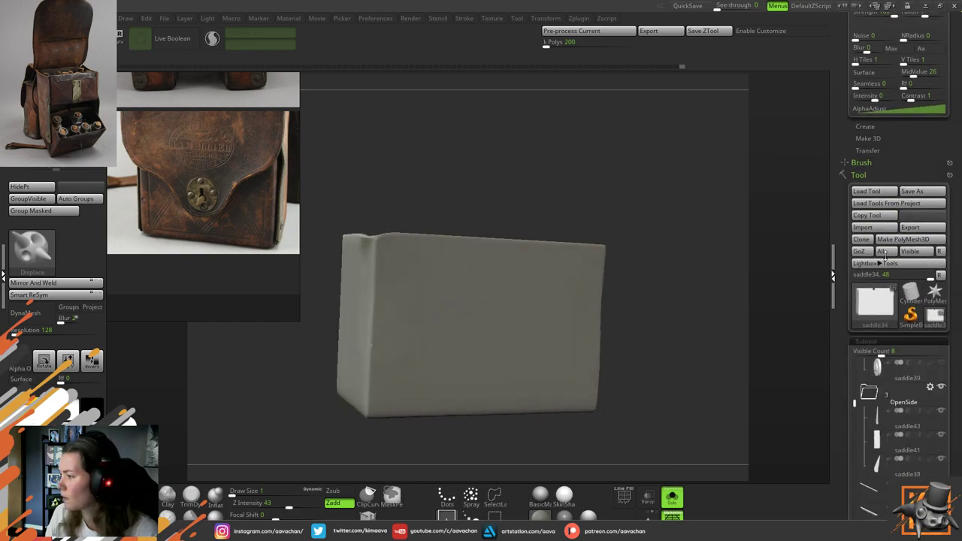
scroll(915, 206, "up", 1)
scroll(915, 206, "up", 1)
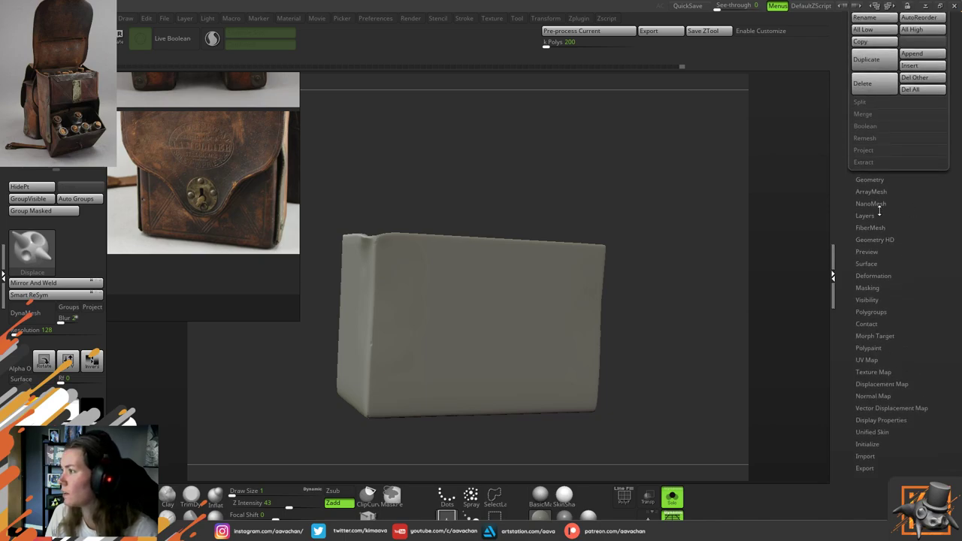
left_click(870, 215)
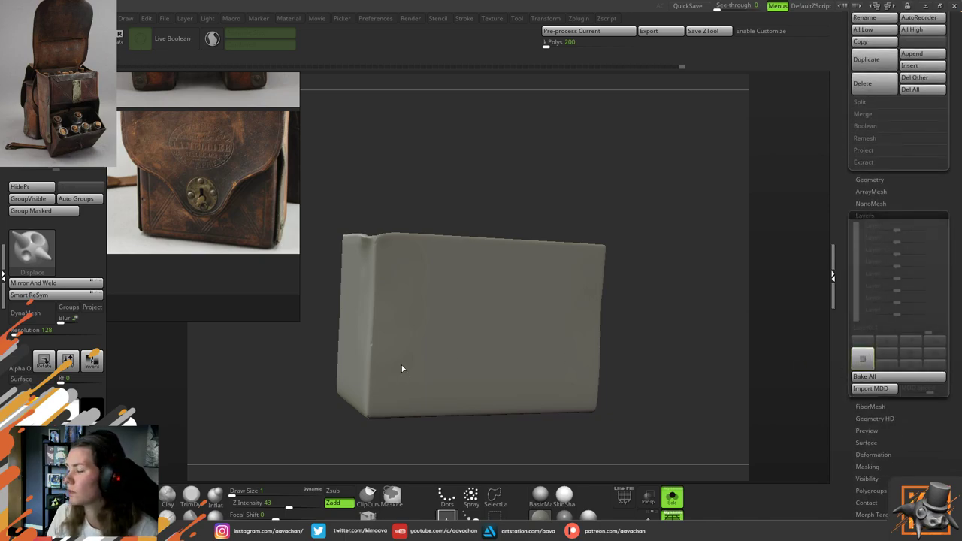
left_click(862, 359)
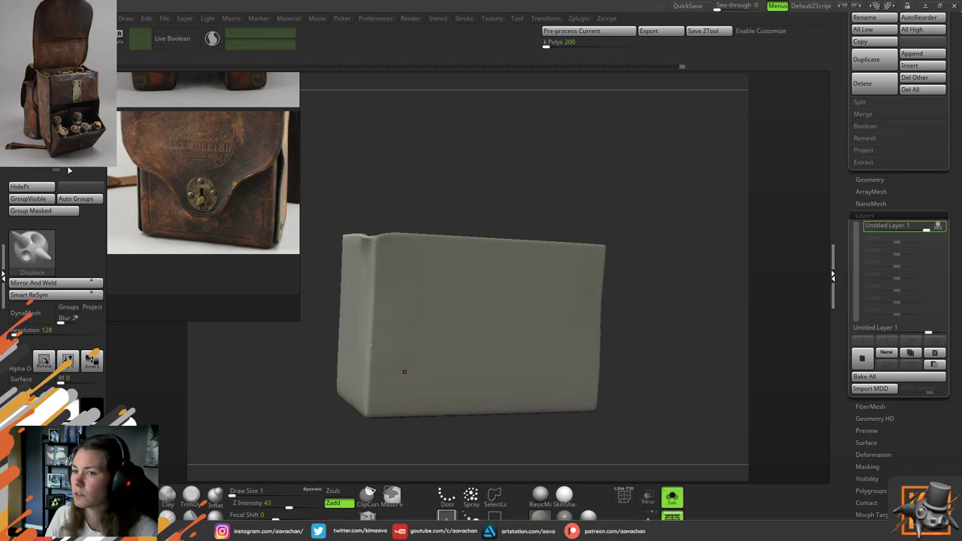
Stamp leather grain with the Displace brush on the box's front face beside the vertical corner edge
left_click_drag(455, 126, 481, 167, "alt")
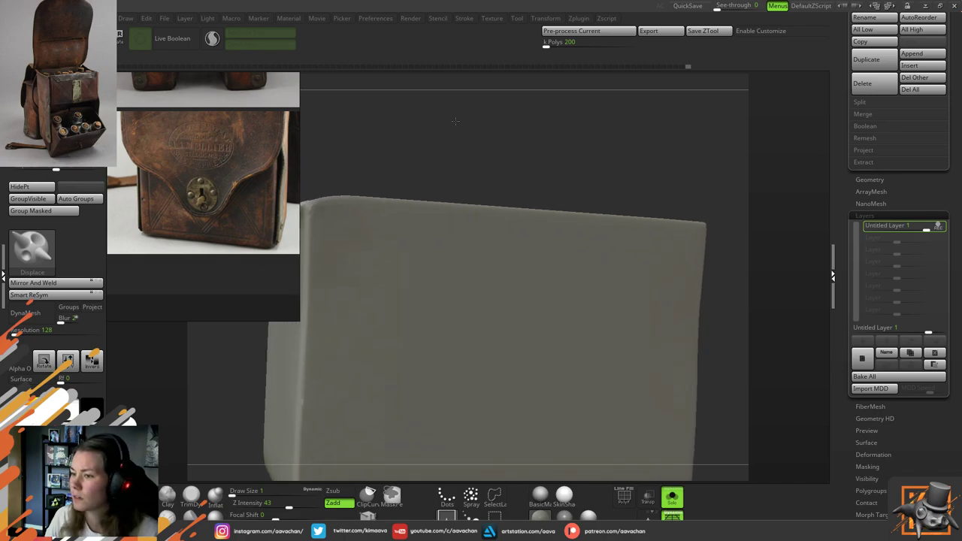
left_click_drag(413, 156, 405, 165)
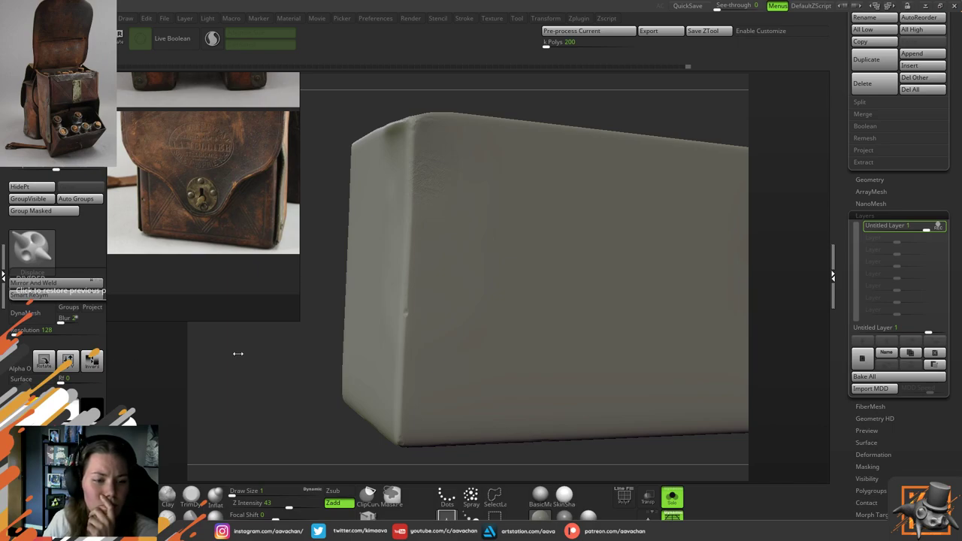
left_click_drag(278, 380, 308, 408)
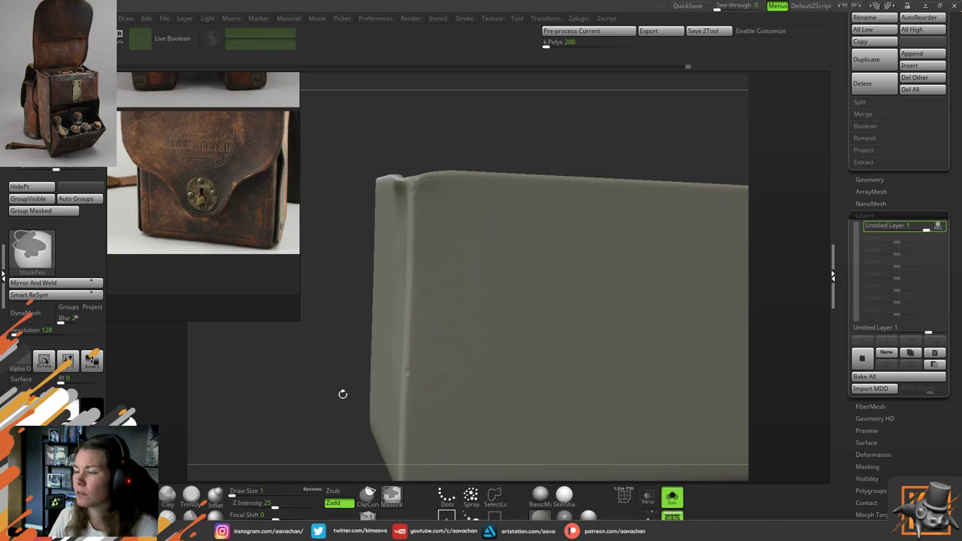
key("ctrl")
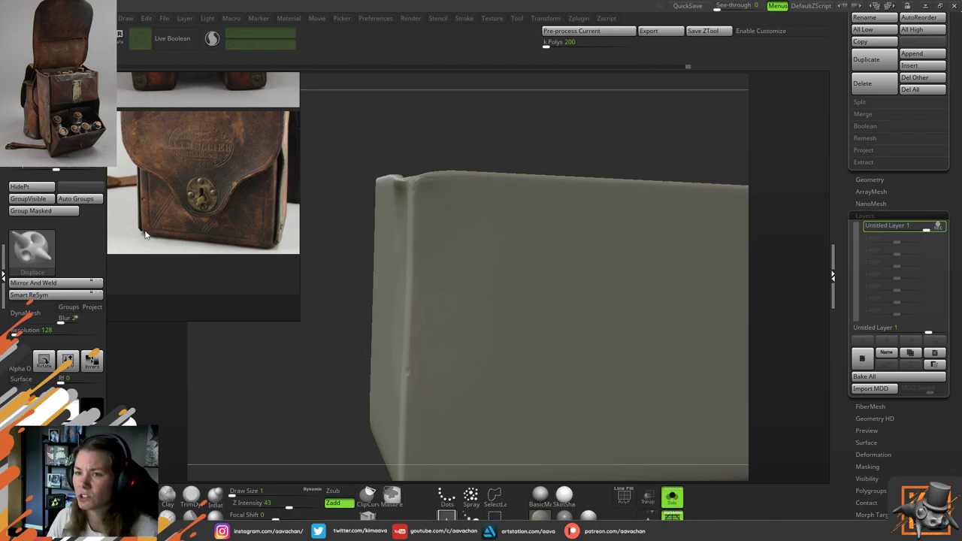
left_click_drag(291, 367, 326, 356)
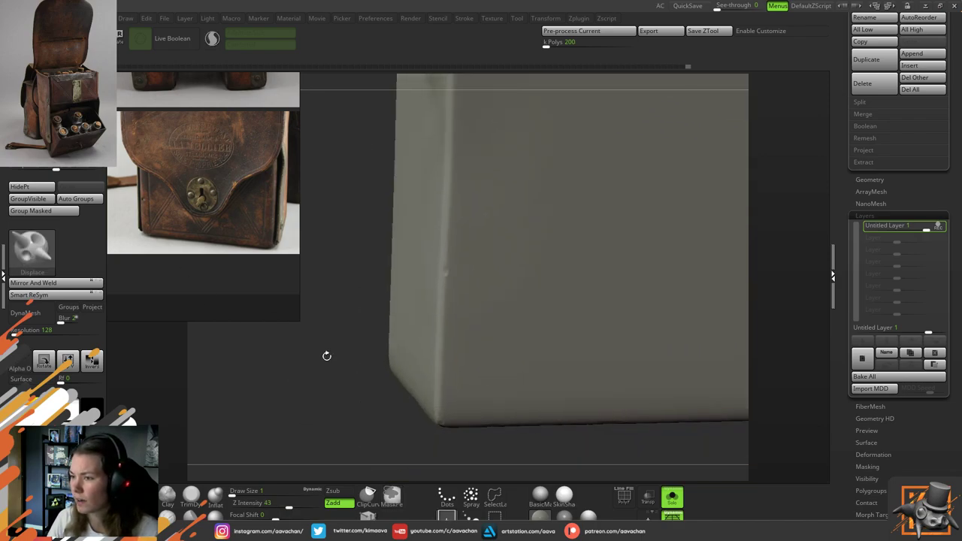
left_click_drag(380, 239, 441, 330)
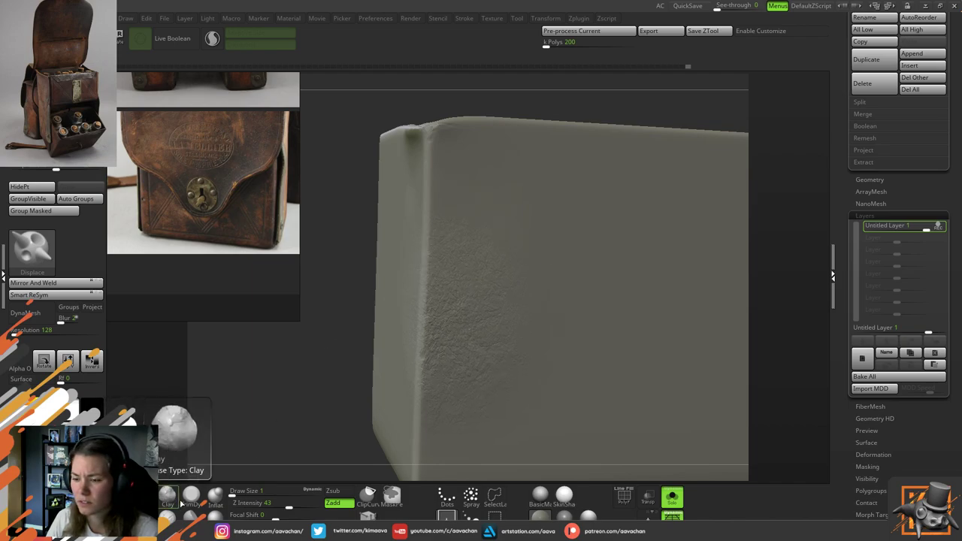
Erase the stamped grain away from the corner edge using the Morph brush with the Spray stroke at draw size 46
left_click(215, 515)
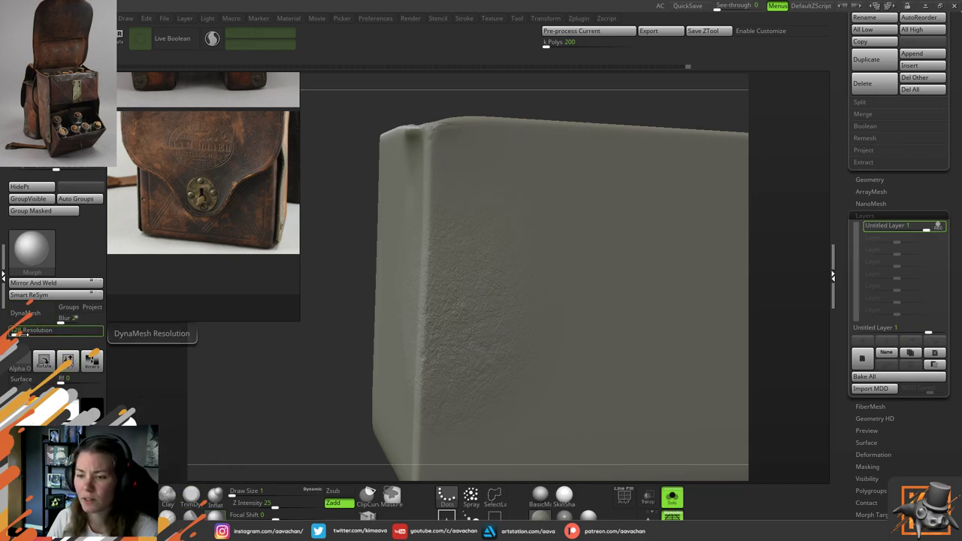
left_click(470, 496)
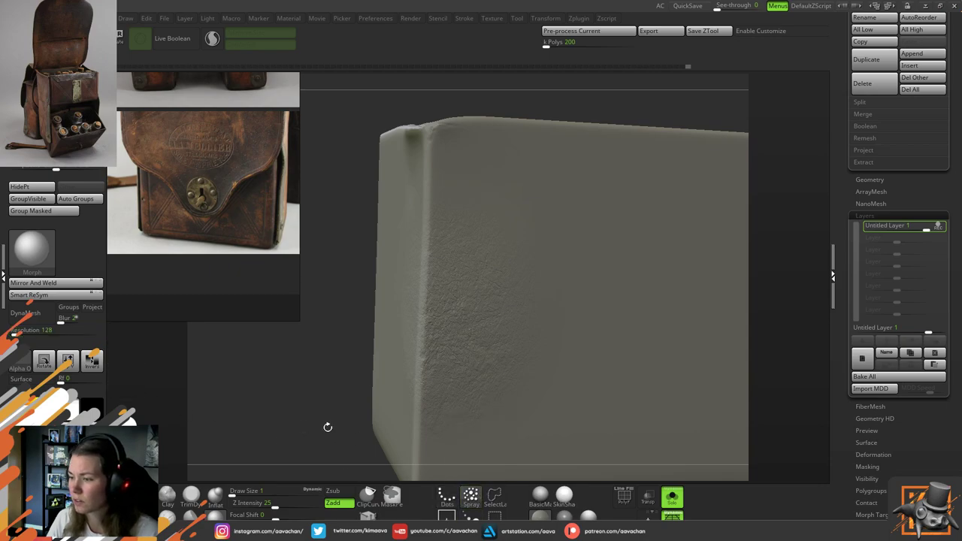
key("space")
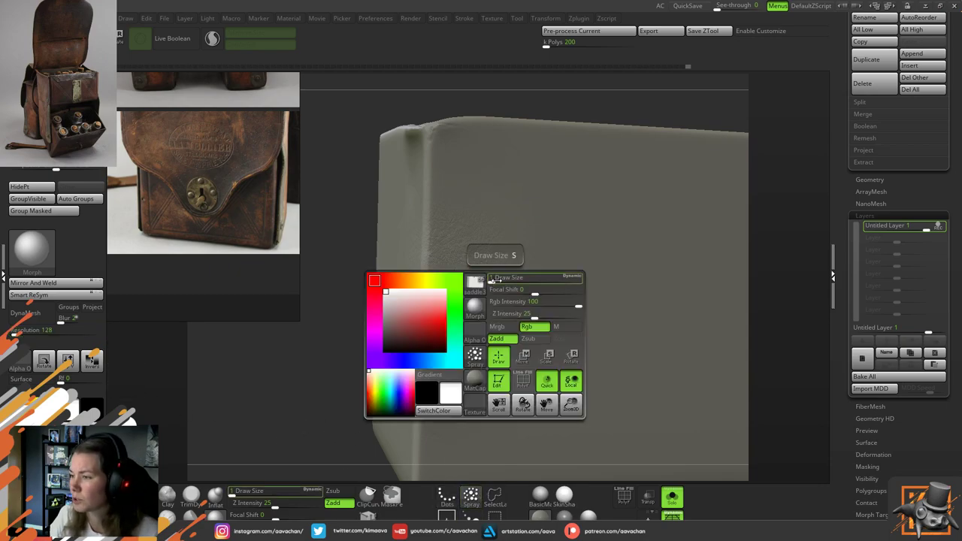
left_click_drag(496, 280, 517, 280)
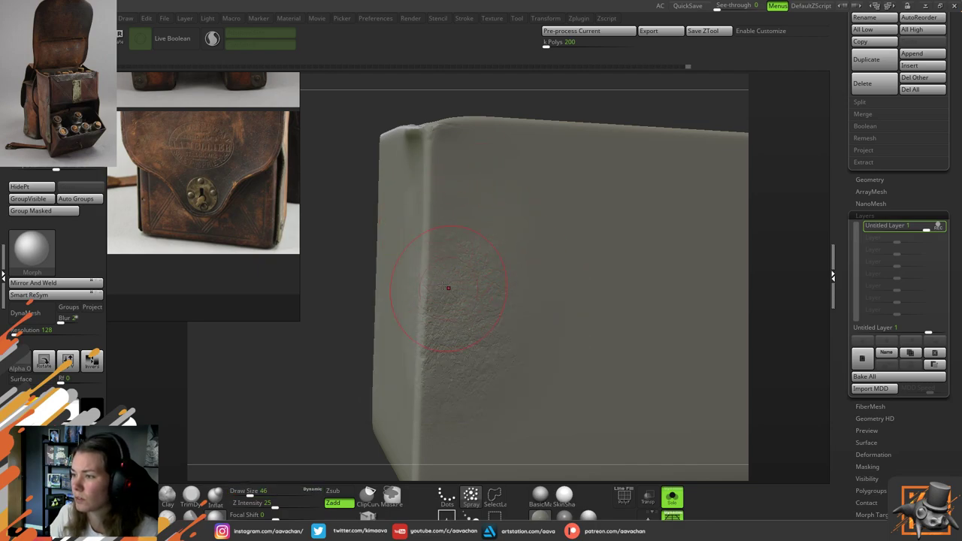
left_click_drag(448, 288, 457, 276)
mouse_move(499, 236)
left_mouse_down()
mouse_move(513, 389)
mouse_move(465, 383)
left_mouse_up()
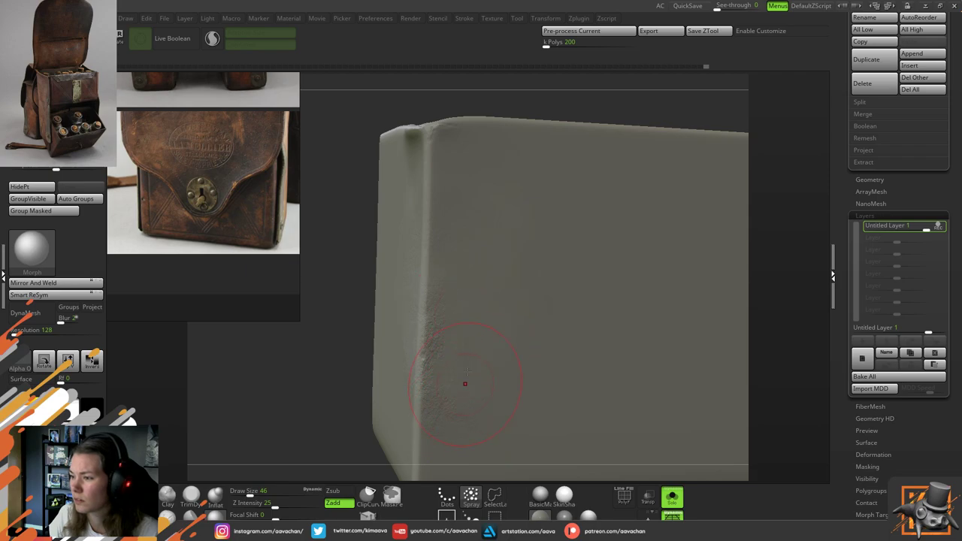
mouse_move(440, 429)
left_mouse_down()
mouse_move(469, 390)
mouse_move(452, 285)
left_mouse_up()
mouse_move(442, 360)
left_mouse_down()
mouse_move(485, 296)
mouse_move(479, 292)
left_mouse_up()
Thin out the grain along the vertical corner edge with the Morph brush at draw size 20, lowering its Z intensity to 15
key("space")
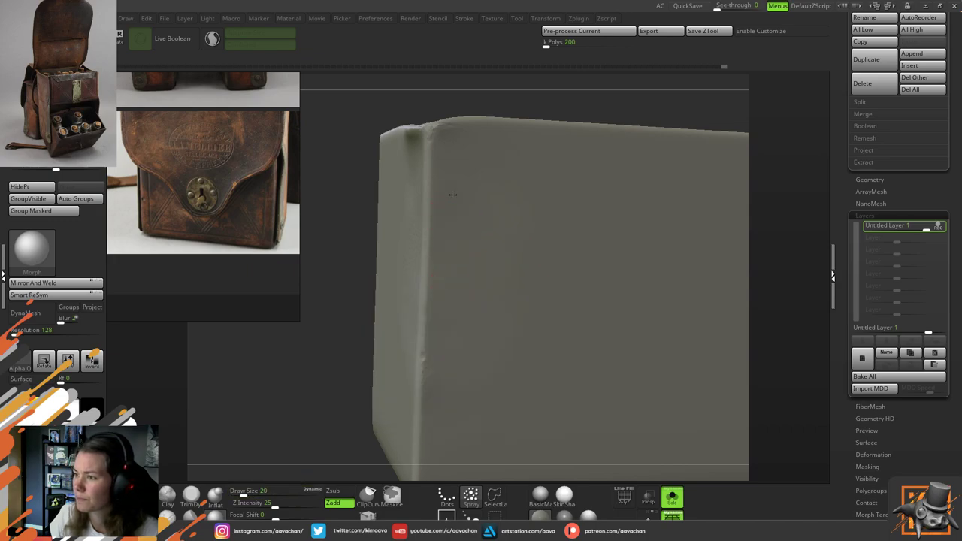
left_click_drag(451, 375, 451, 294)
key("ctrl")
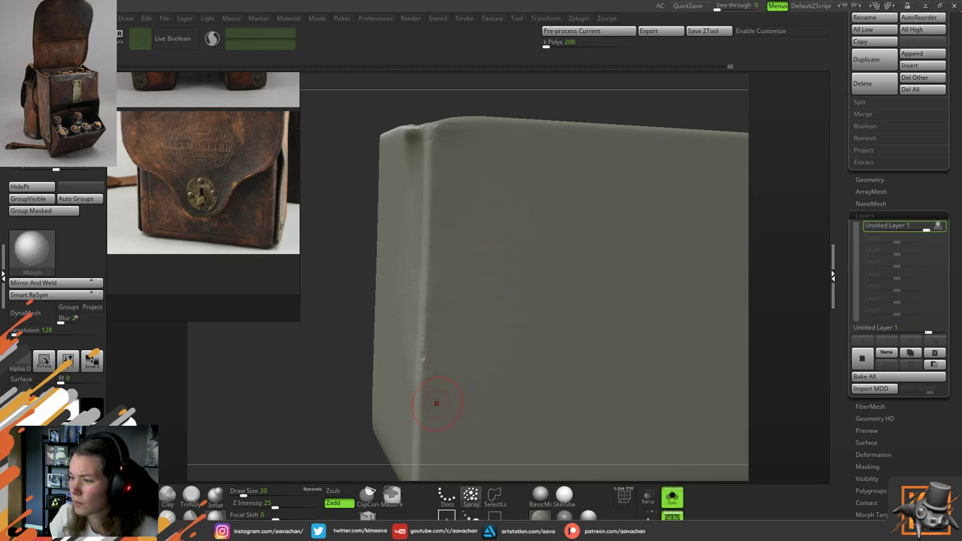
left_click(266, 504)
left_click_drag(291, 414, 409, 346)
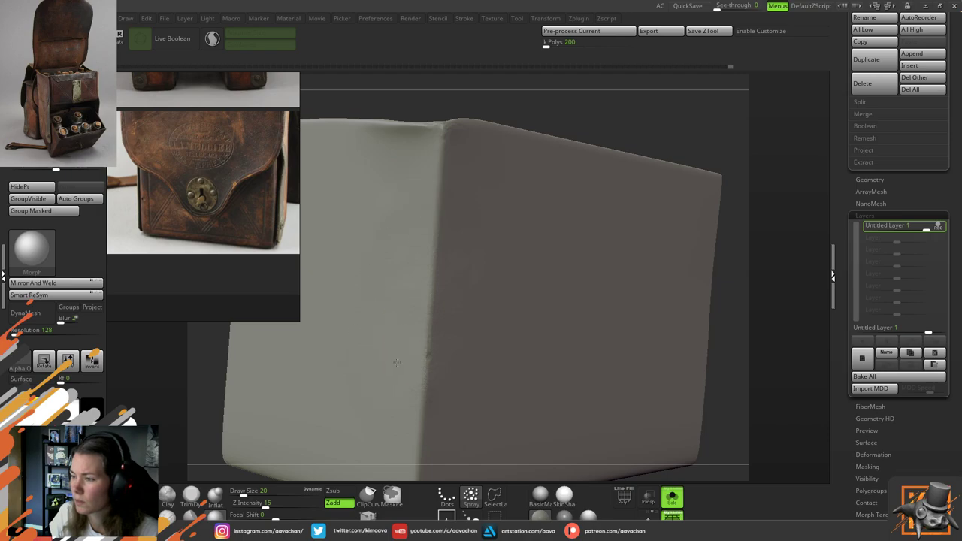
left_click_drag(654, 103, 504, 282)
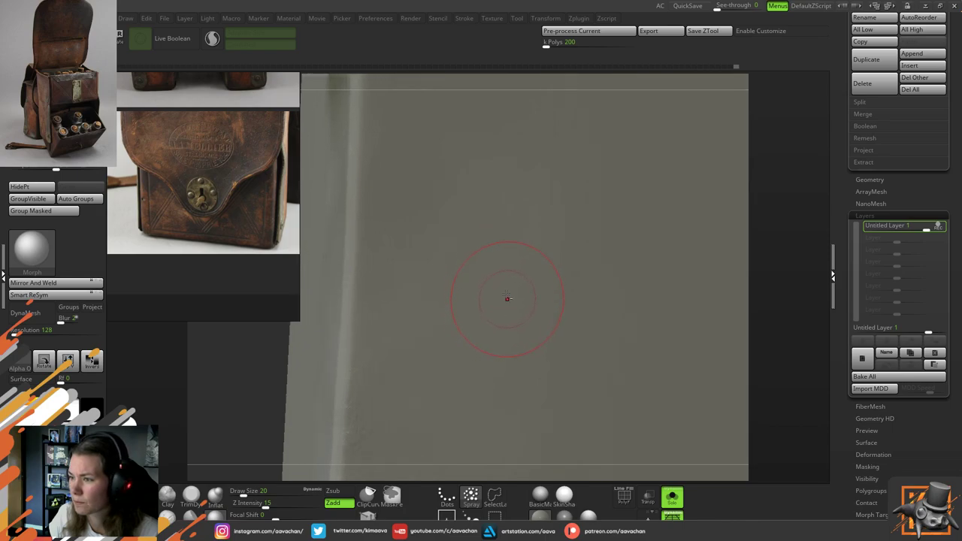
right_click_drag(508, 299, 504, 225, "ctrl")
Display the box in the White Cavity material and examine its edges, rim and remaining grain
left_click(589, 516)
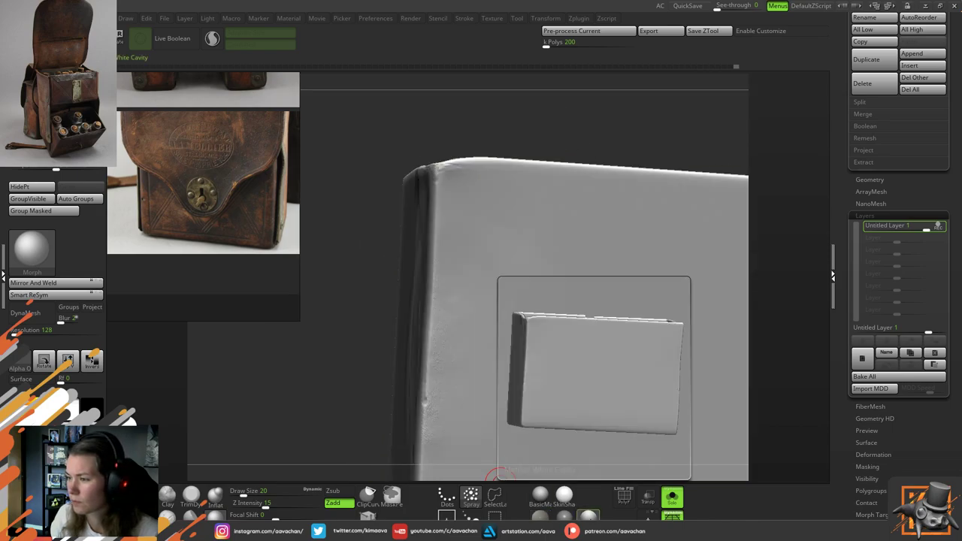
mouse_move(337, 405)
left_mouse_down()
mouse_move(406, 408)
mouse_move(379, 430)
mouse_move(337, 428)
mouse_move(333, 417)
left_mouse_up()
right_click_drag(333, 417, 303, 380, "ctrl")
left_click_drag(319, 412, 374, 413)
left_click_drag(614, 213, 543, 372)
Set the Morph brush's draw size to 41 and examine the grain along the vertical corner edge under both materials
key("space")
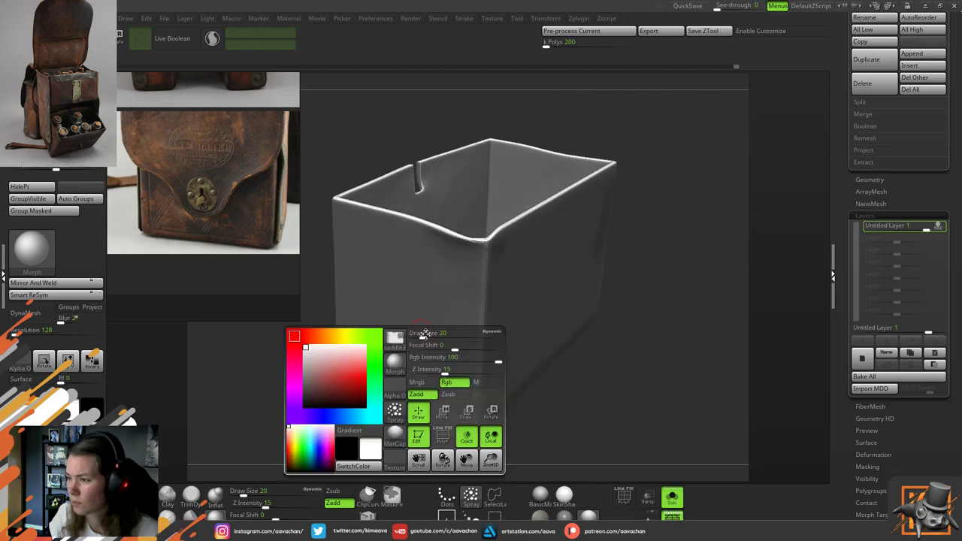
left_click_drag(425, 333, 436, 332)
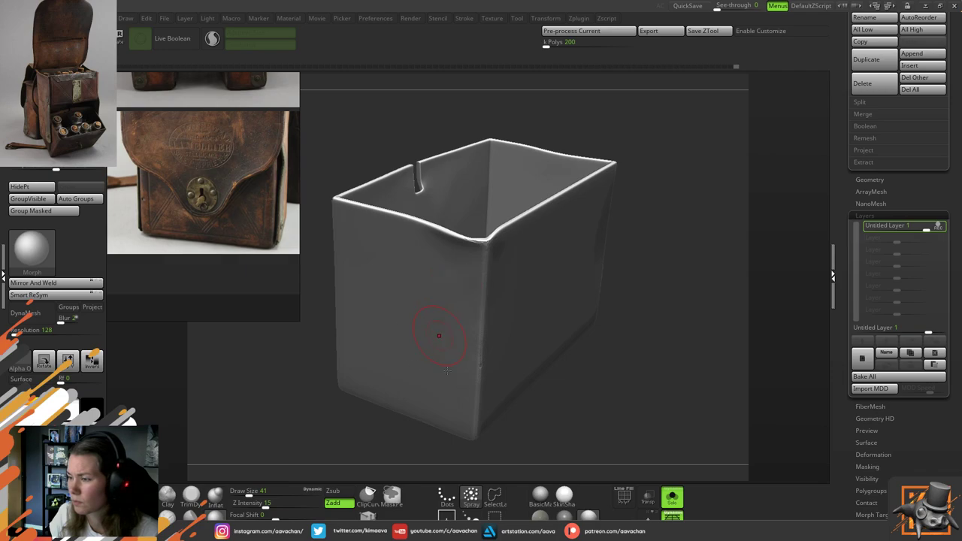
mouse_move(529, 384)
left_mouse_down()
mouse_move(404, 373)
mouse_move(379, 413)
mouse_move(353, 414)
mouse_move(391, 434)
left_mouse_up()
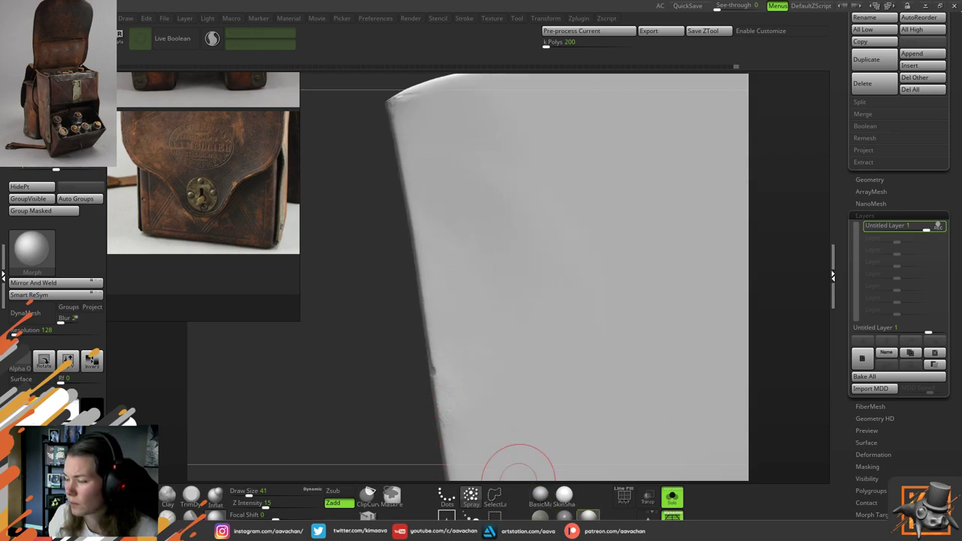
left_click(540, 515)
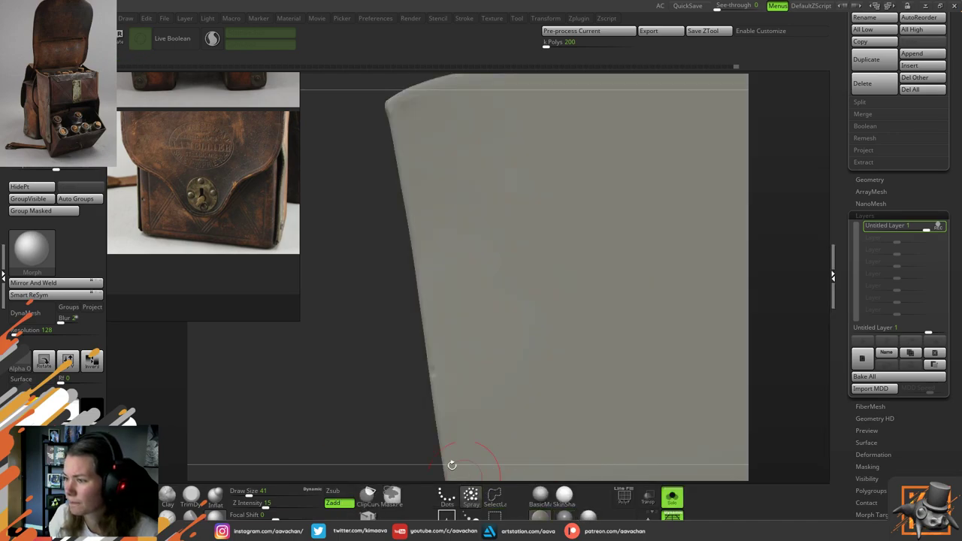
mouse_move(398, 417)
left_mouse_down()
mouse_move(350, 401)
mouse_move(384, 412)
left_mouse_up()
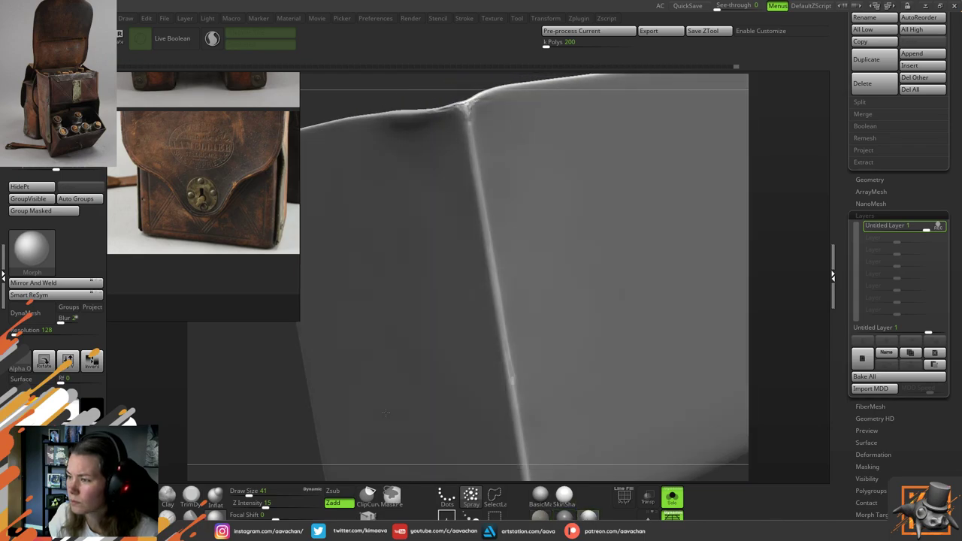
mouse_move(410, 420)
right_mouse_down("ctrl")
mouse_move(413, 410)
mouse_move(426, 417)
right_mouse_up("ctrl")
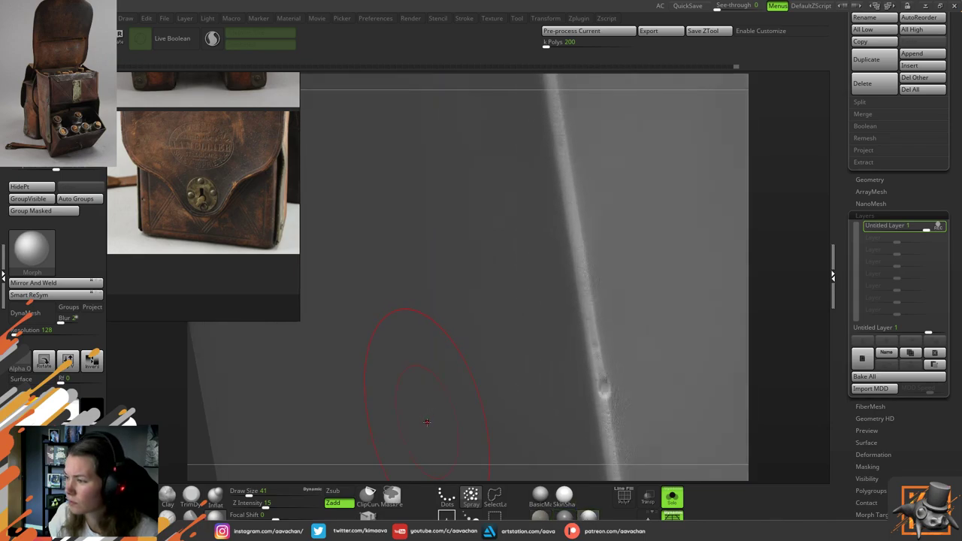
left_click_drag(784, 277, 769, 277)
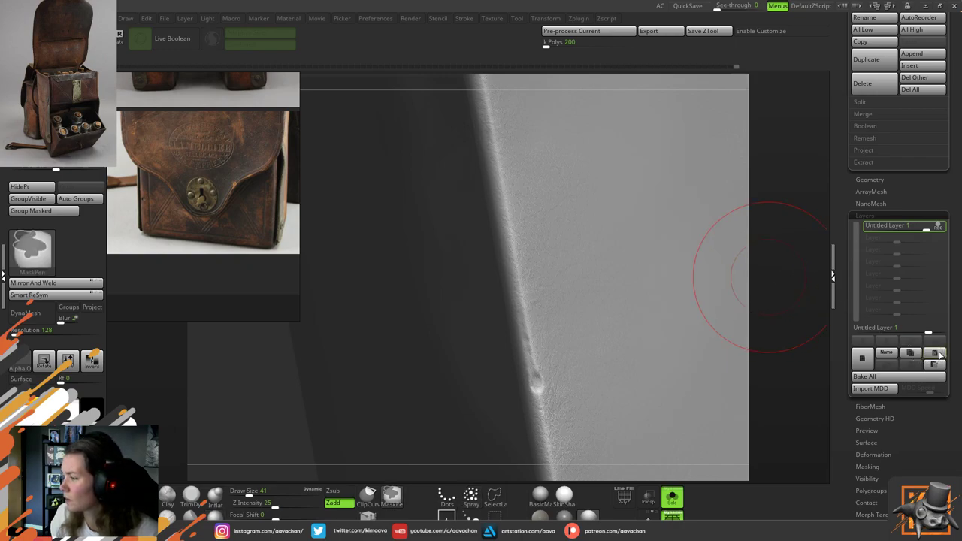
Restore the previous MatCap material and delete the box's sculpting layer together with its leather grain
left_click(540, 515)
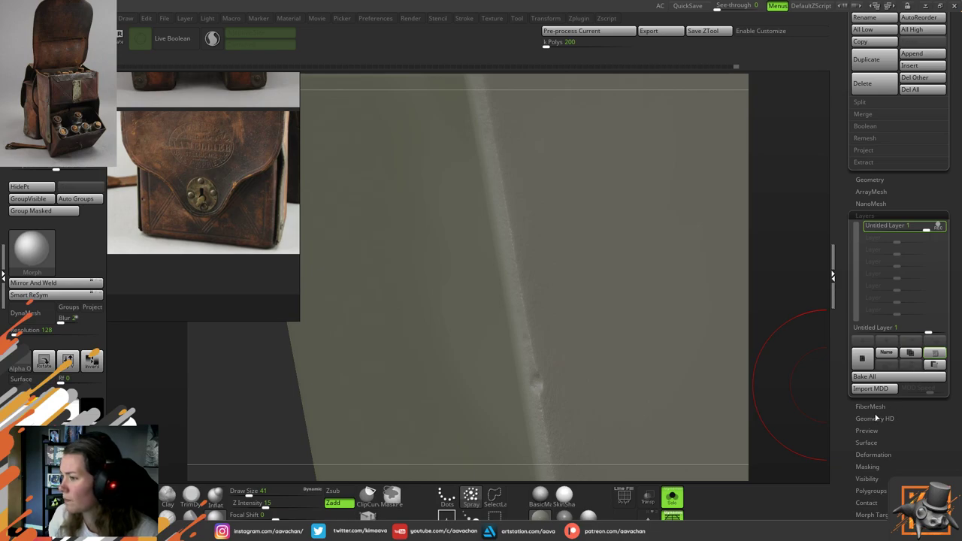
left_click(934, 365)
right_click_drag(551, 383, 413, 318, "ctrl")
Switch to the ClayBuildup brush and set its draw size to 2 for fine work on the box
key("space")
left_click_drag(421, 322, 412, 321)
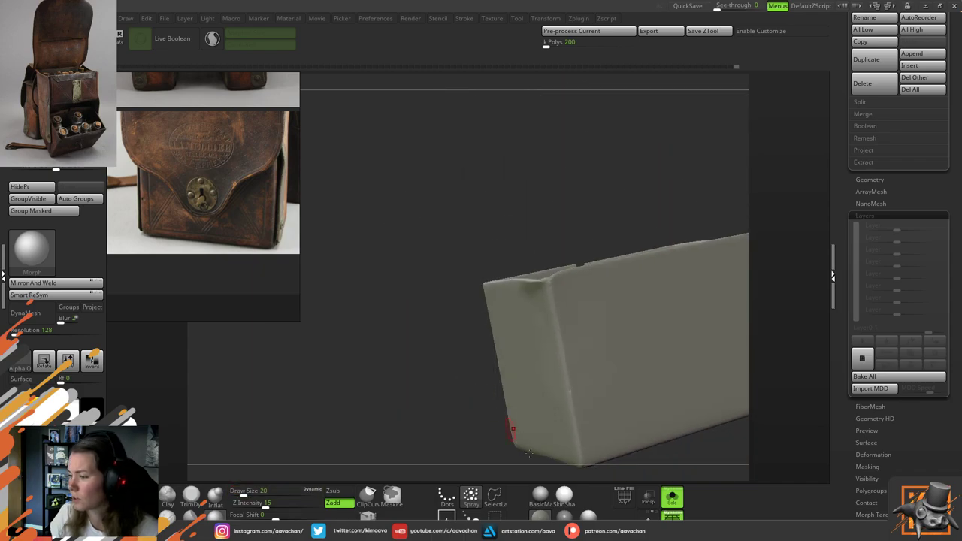
right_click_drag(457, 414, 349, 354)
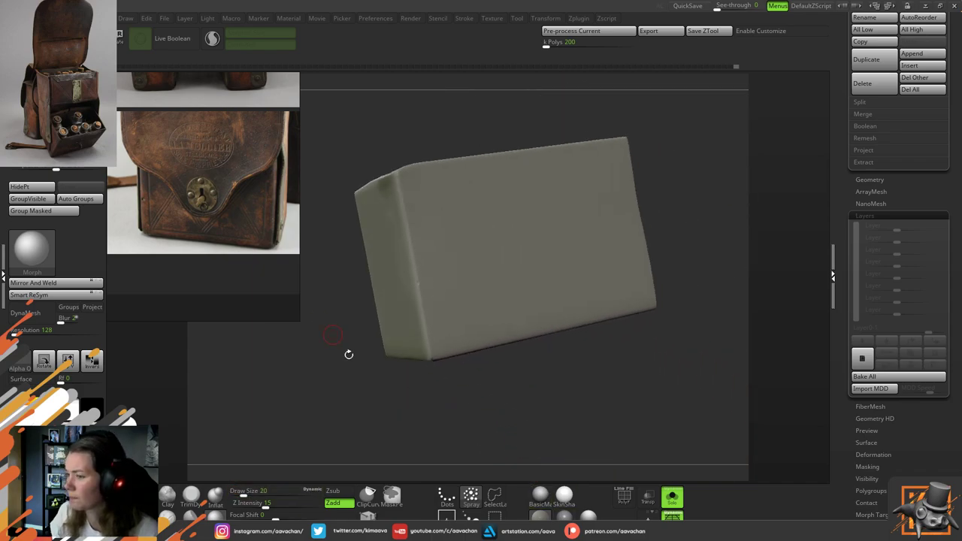
left_click(171, 515)
mouse_move(353, 301)
right_mouse_down("ctrl")
mouse_move(396, 346)
mouse_move(429, 315)
right_mouse_up("ctrl")
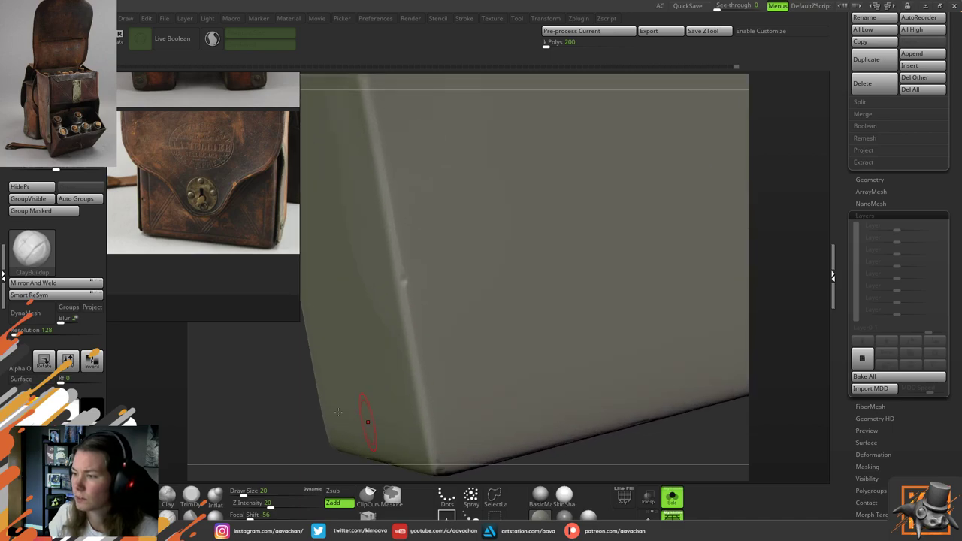
key("space")
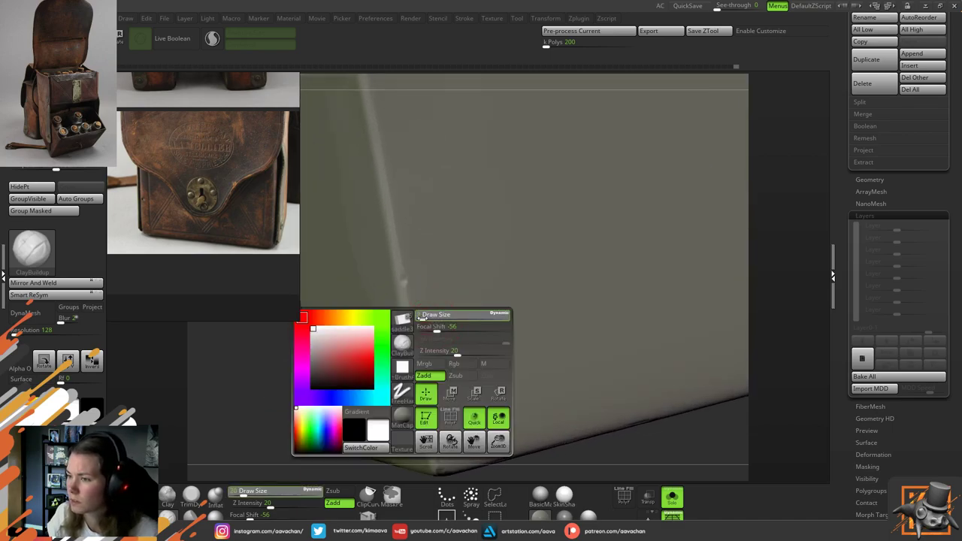
left_click_drag(422, 318, 418, 319)
mouse_move(254, 417)
left_mouse_down()
mouse_move(275, 419)
mouse_move(259, 425)
left_mouse_up()
left_click_drag(272, 361, 341, 427, "alt")
left_click_drag(379, 338, 414, 376)
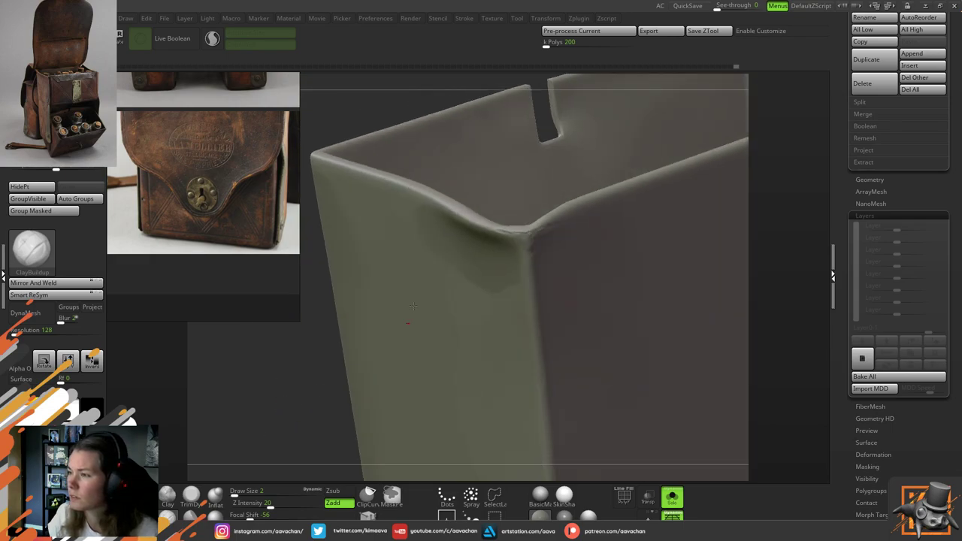
Turn off Solo mode to show the full saddlebag and check the open box's lower corner beside the strap rivet
left_click(672, 496)
right_click_drag(778, 390, 743, 302)
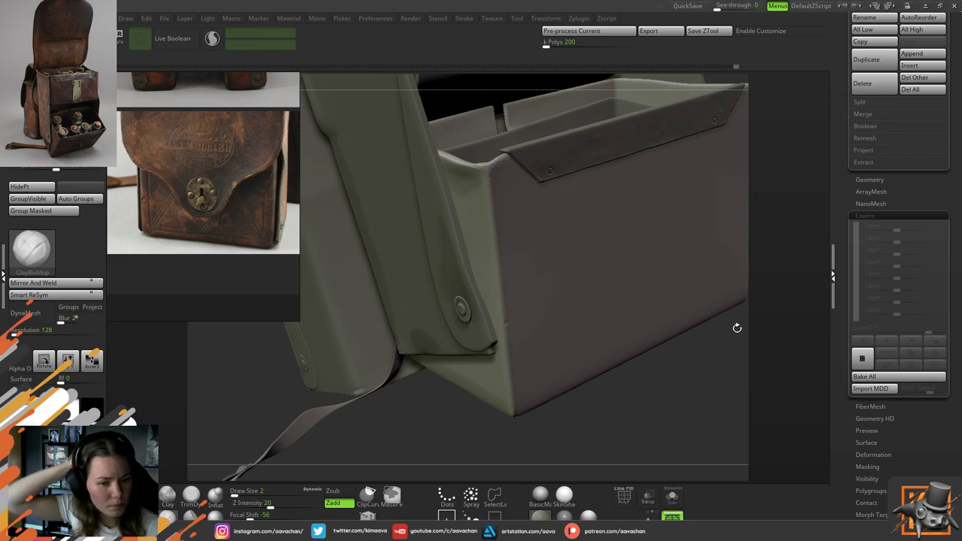
right_click_drag(396, 320, 615, 344, "ctrl")
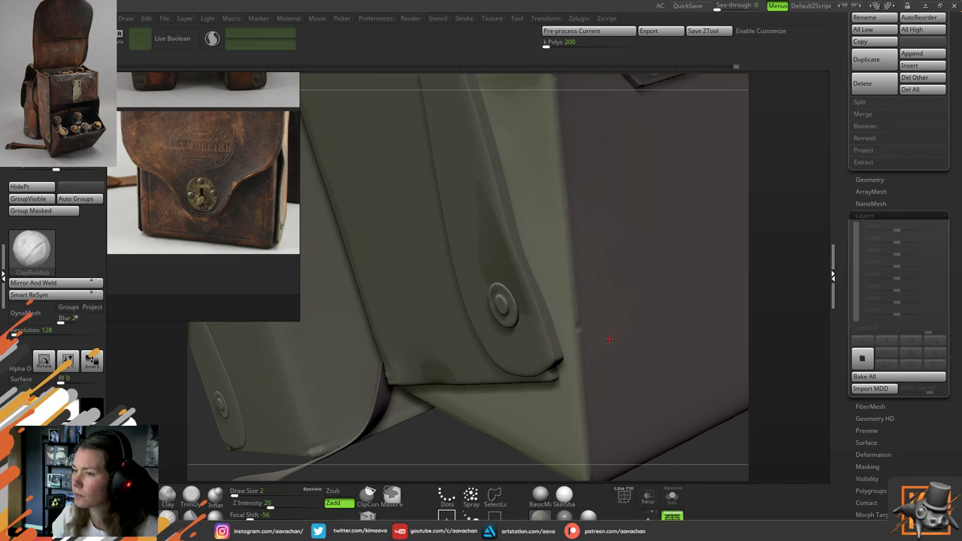
Switch to the Move brush for adjusting the open box's front face near its lower corner
left_click_drag(778, 214, 710, 331, "alt")
right_click_drag(729, 251, 406, 305)
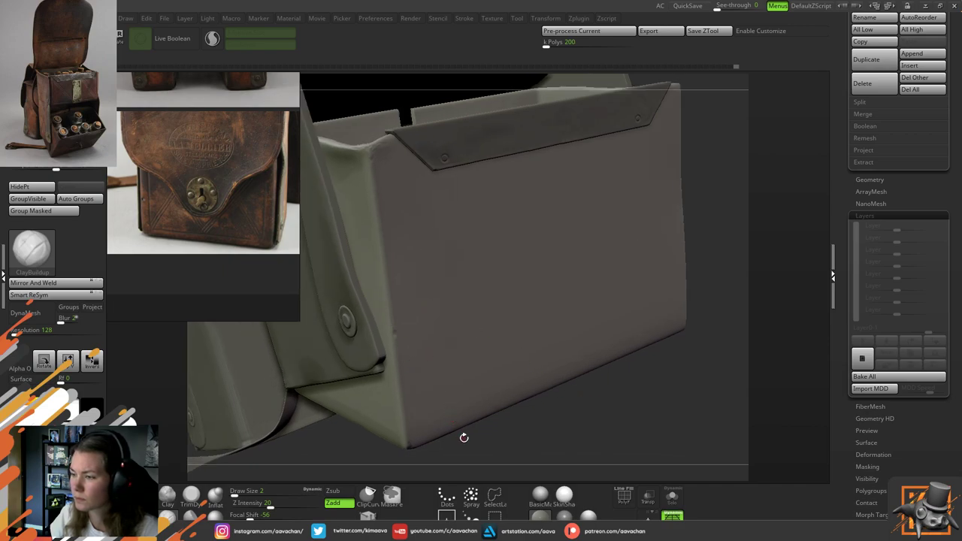
right_click_drag(464, 436, 313, 418)
key("b")
key("m")
key("v")
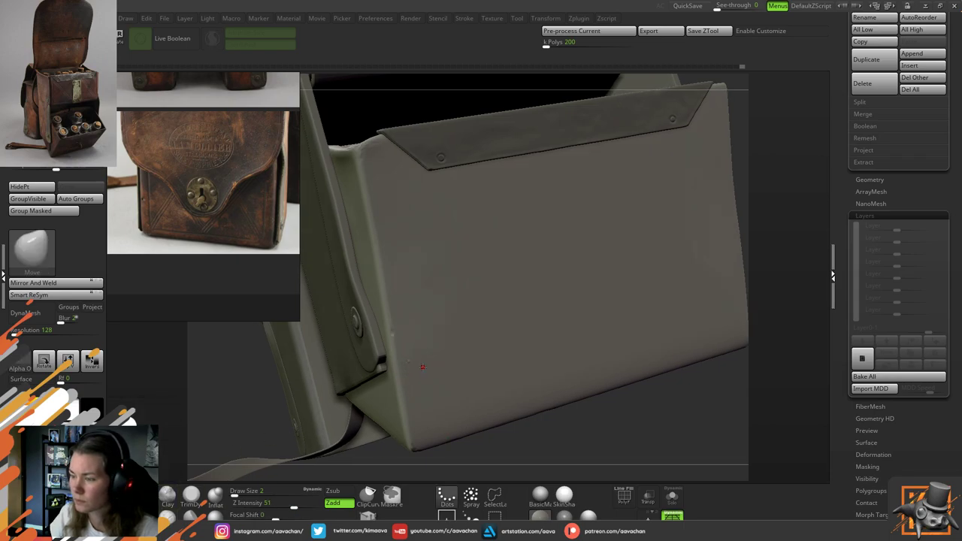
Undo the last stroke, set the draw size to 6 and smooth the small dent beside the box's vertical corner edge
key("ctrl")
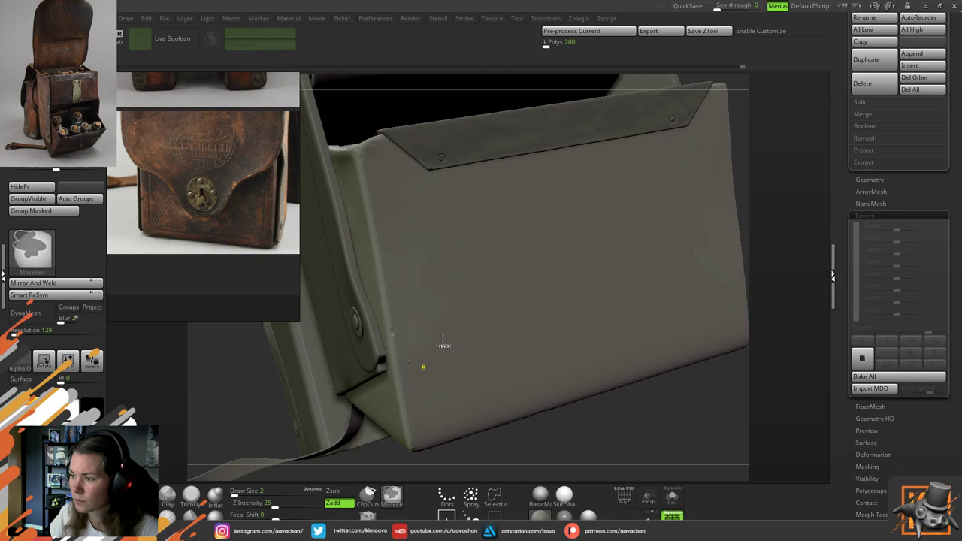
key("ctrl+z")
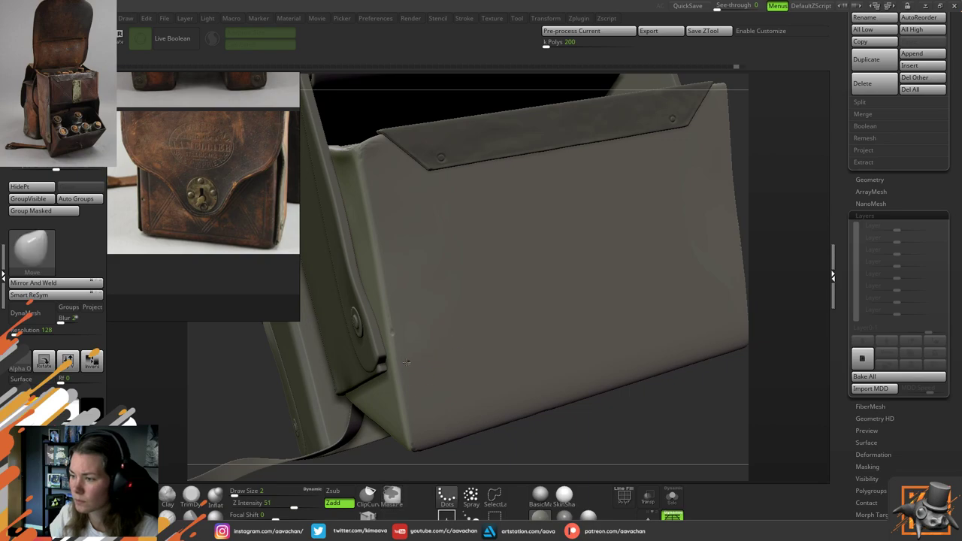
key("shift")
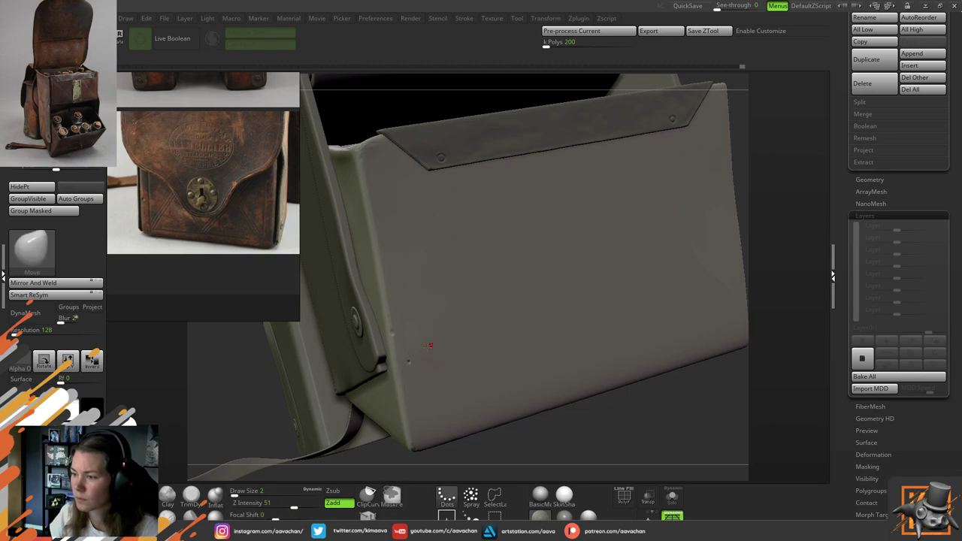
key("space")
left_click(427, 355)
key("shift")
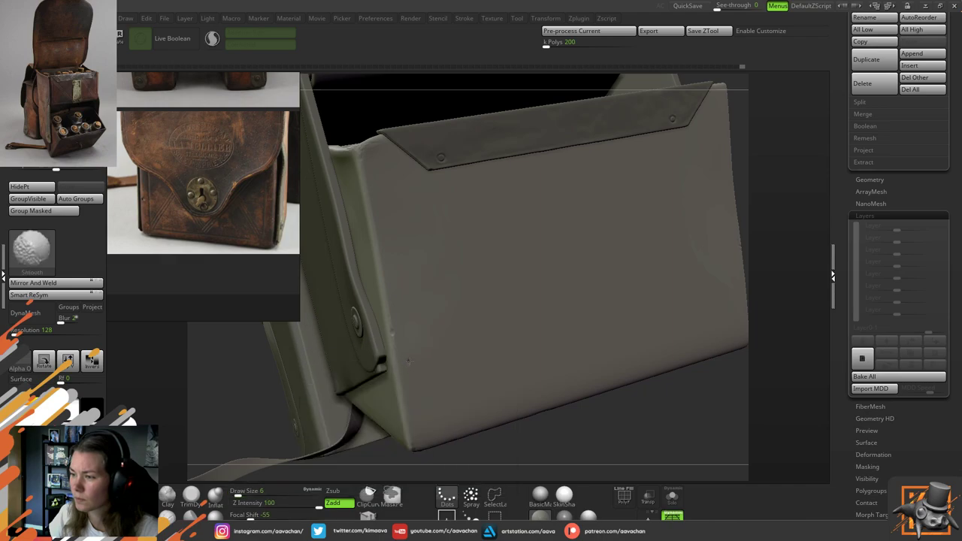
key("ctrl")
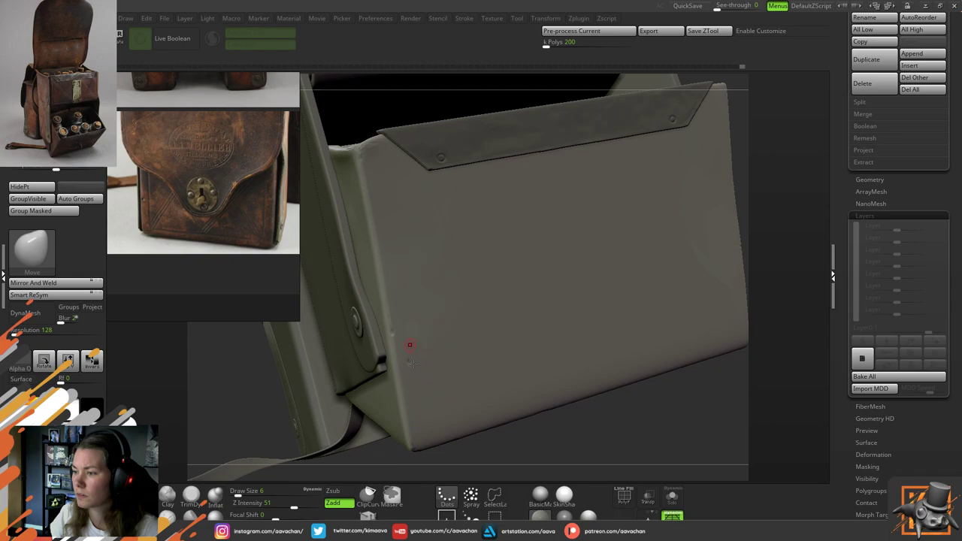
left_click_drag(411, 345, 409, 366, "shift")
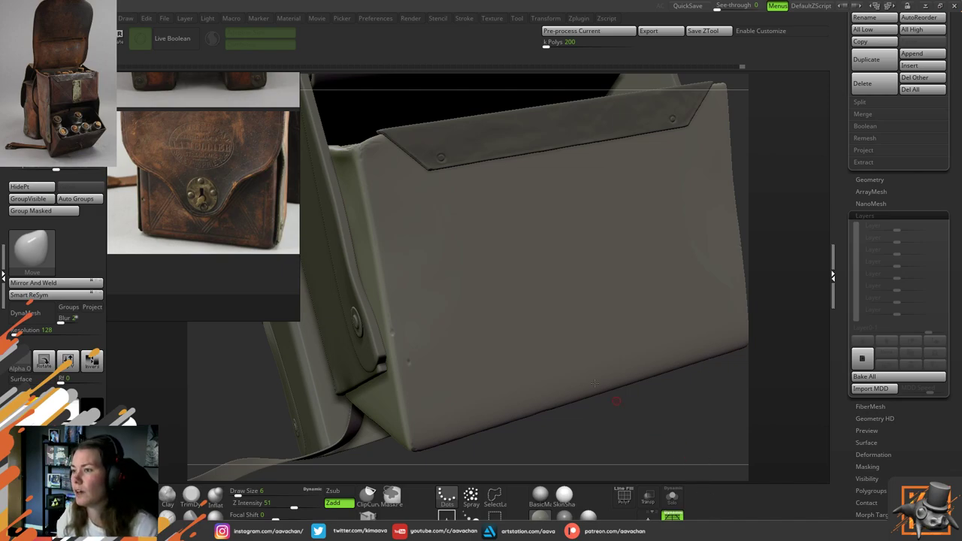
Face the saddlebag's front, switch to the DamStandard brush and add a new sculpting layer to the open box
mouse_move(571, 433)
left_mouse_down()
mouse_move(574, 423)
mouse_move(584, 445)
left_mouse_up()
left_click_drag(582, 350, 517, 278)
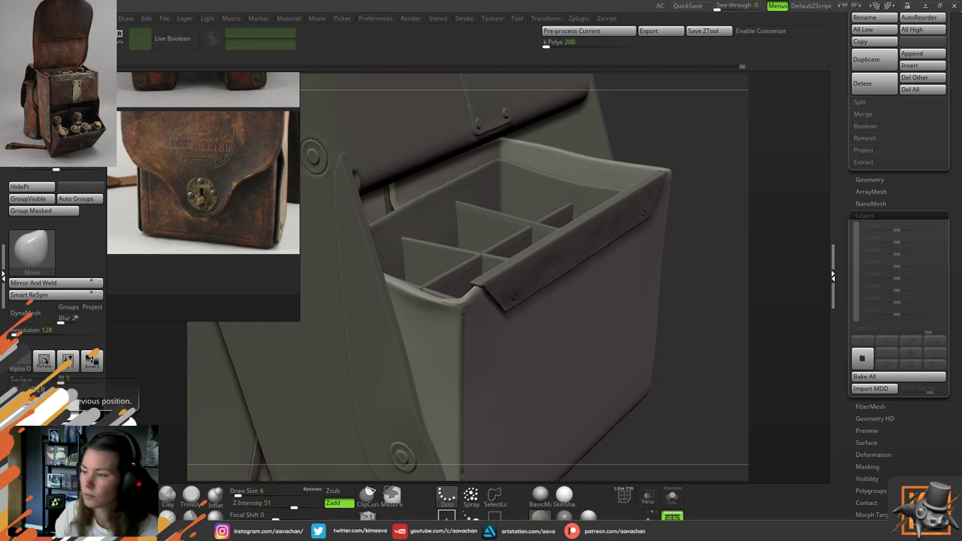
right_click_drag(592, 308, 576, 281)
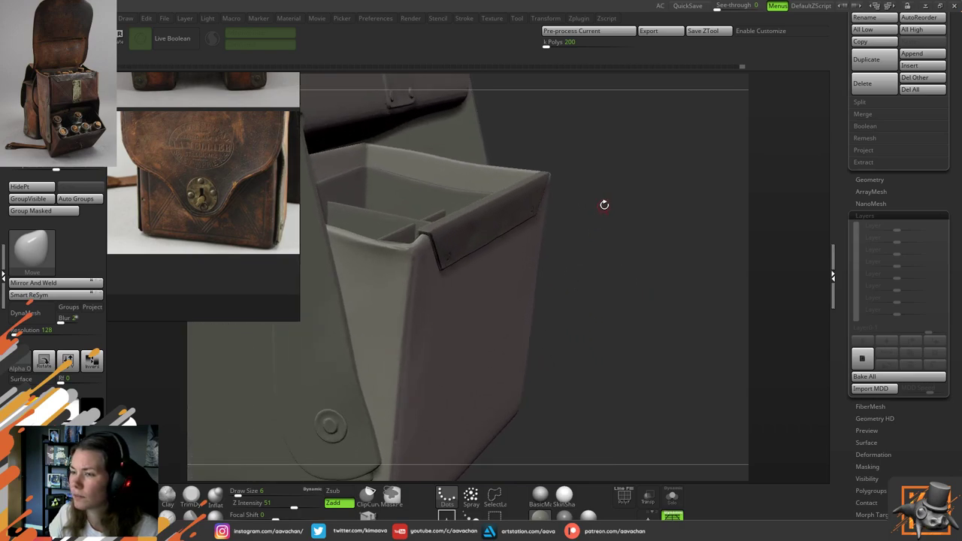
right_click_drag(605, 204, 592, 208)
right_click_drag(554, 176, 684, 496)
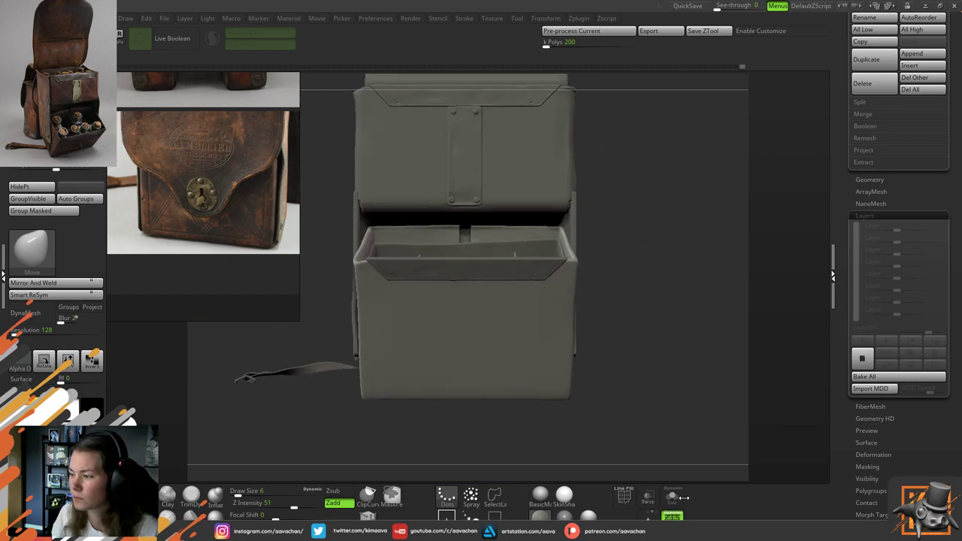
right_click_drag(662, 408, 664, 375)
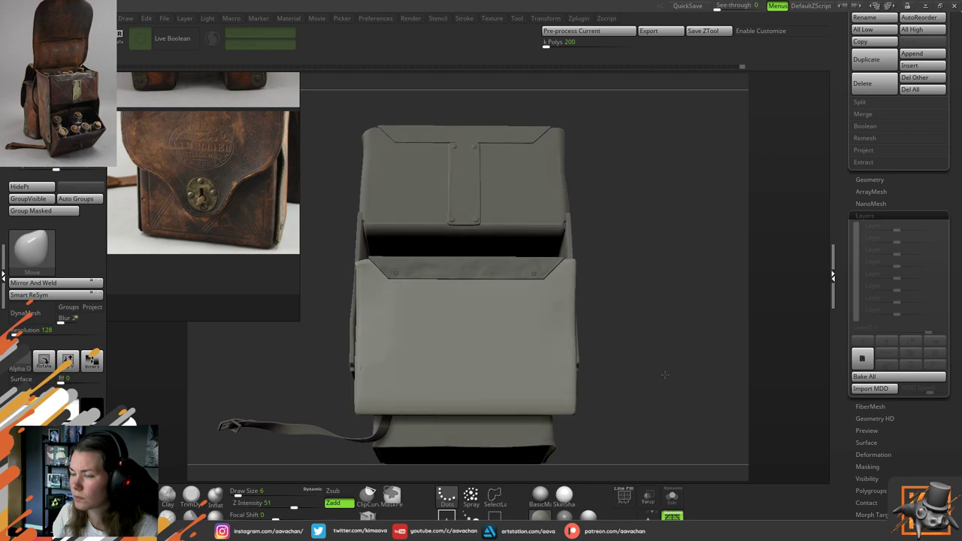
key("b")
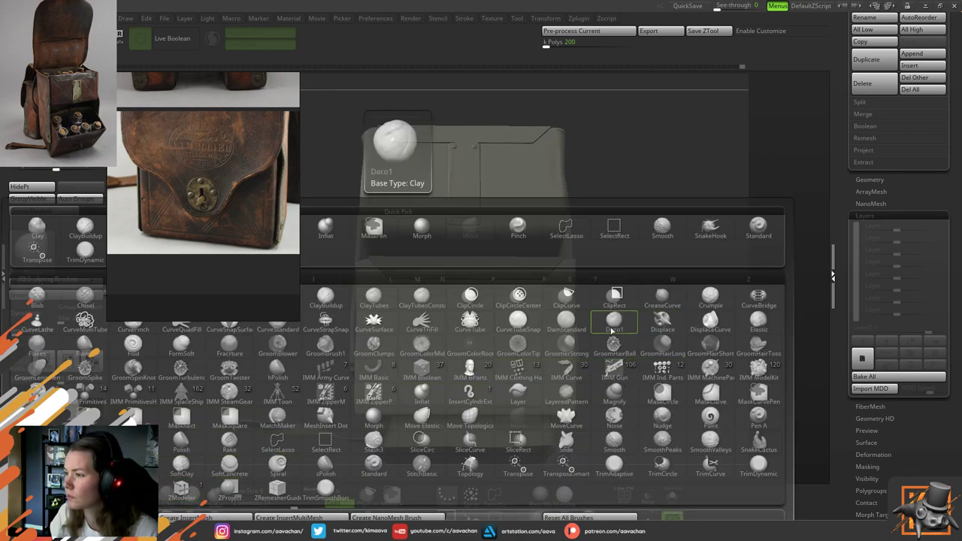
left_click(570, 325)
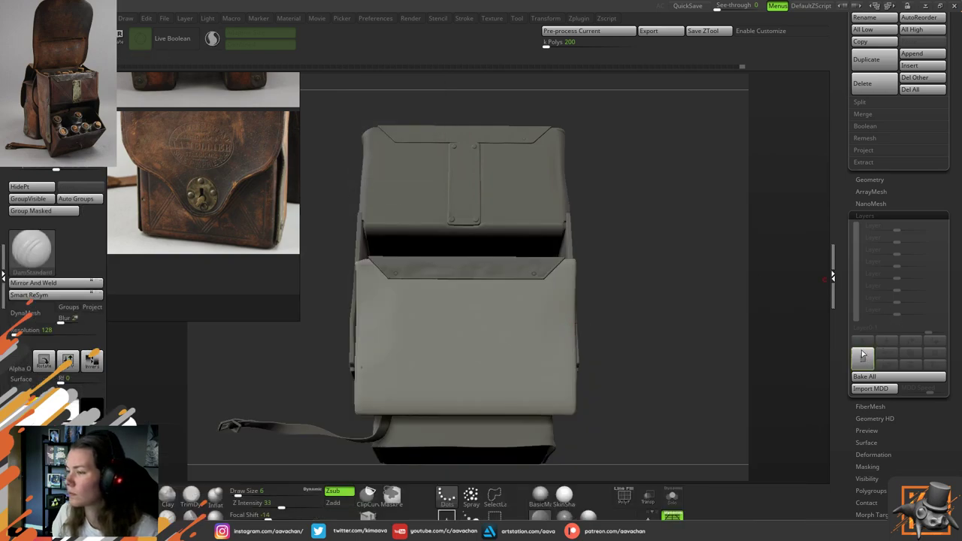
key("ctrl+l")
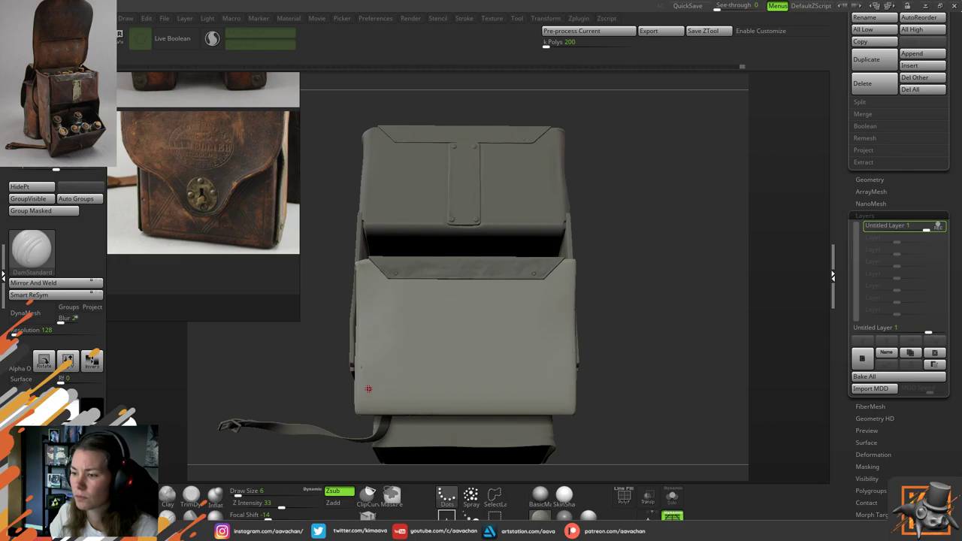
Try a diagonal DamStandard groove with Alpha 60 on the box's front face, and undo the stroke
left_click(19, 368)
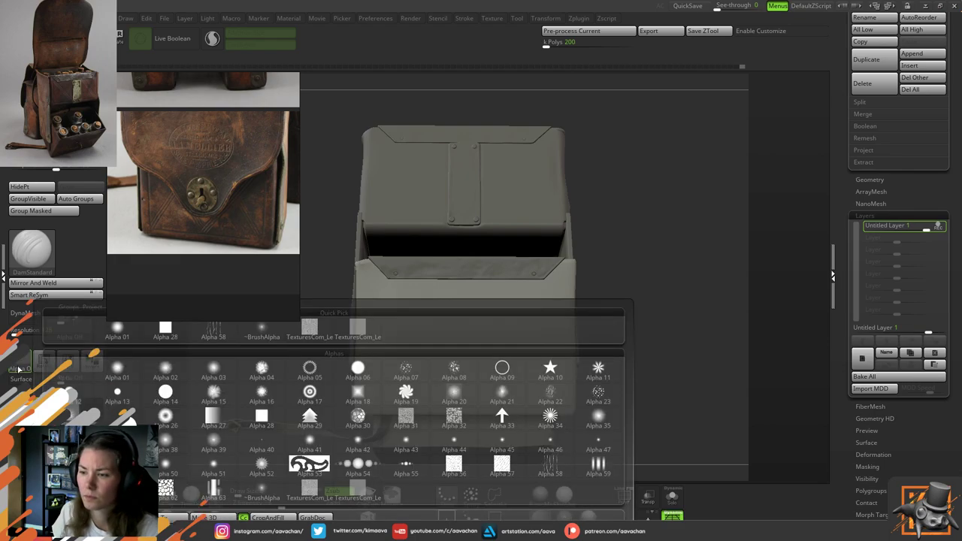
mouse_move(177, 487)
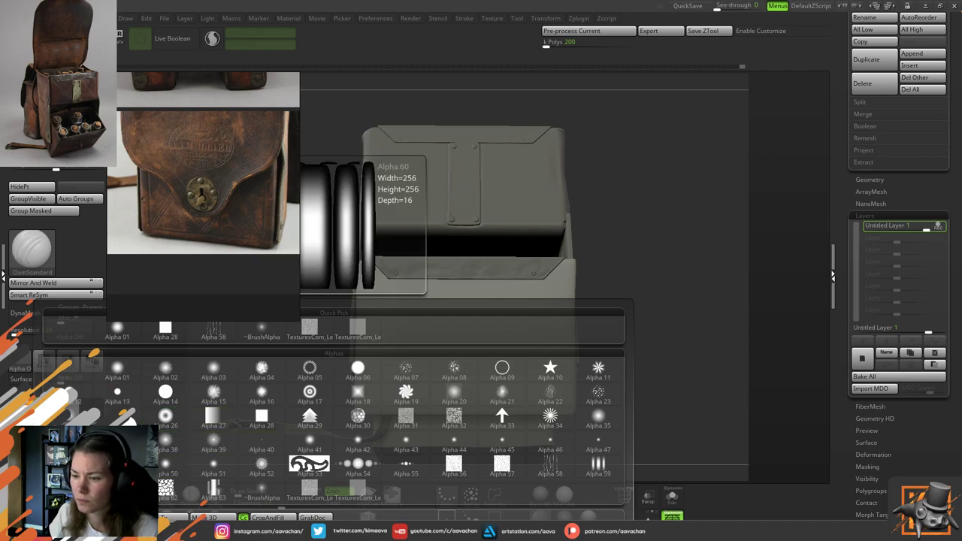
left_click(69, 487)
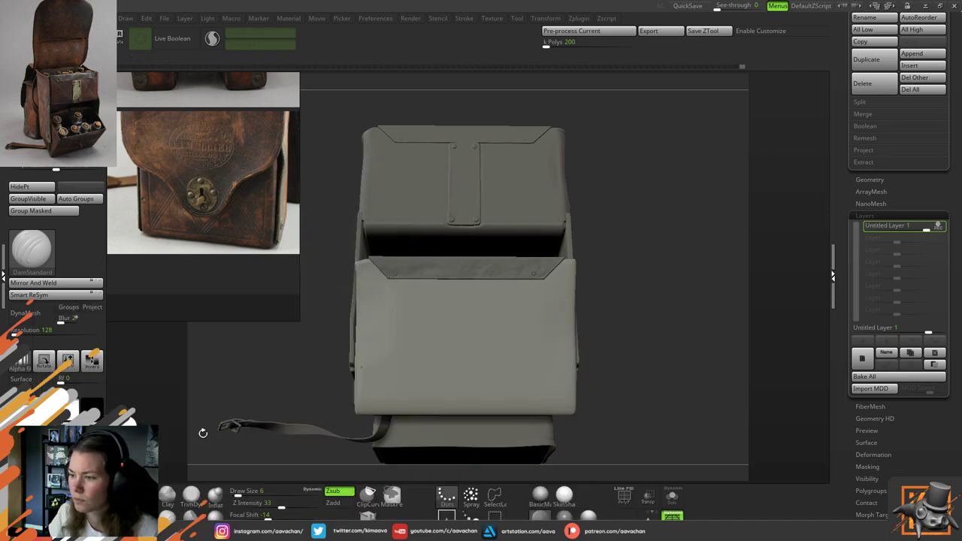
mouse_move(415, 354)
left_mouse_down()
mouse_move(486, 302)
mouse_move(526, 290)
left_mouse_up()
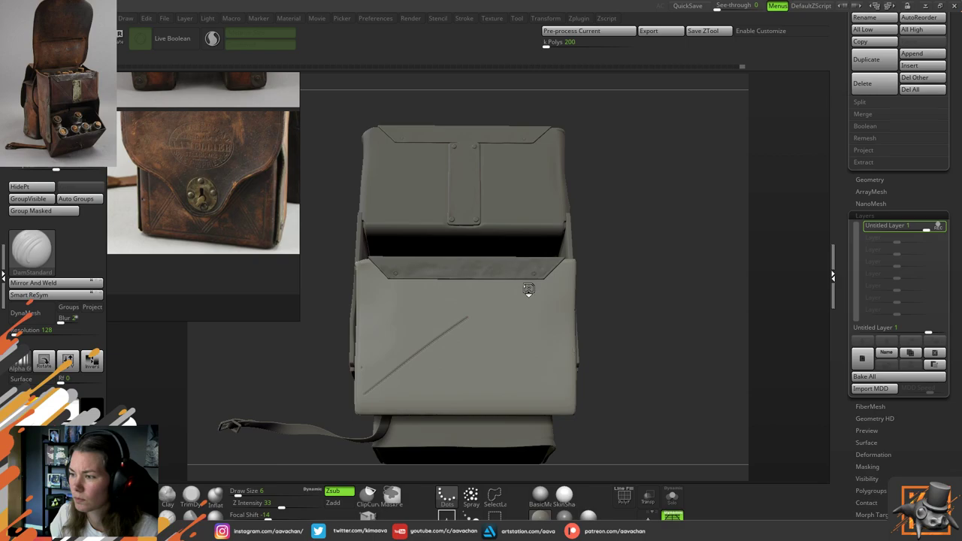
key("ctrl")
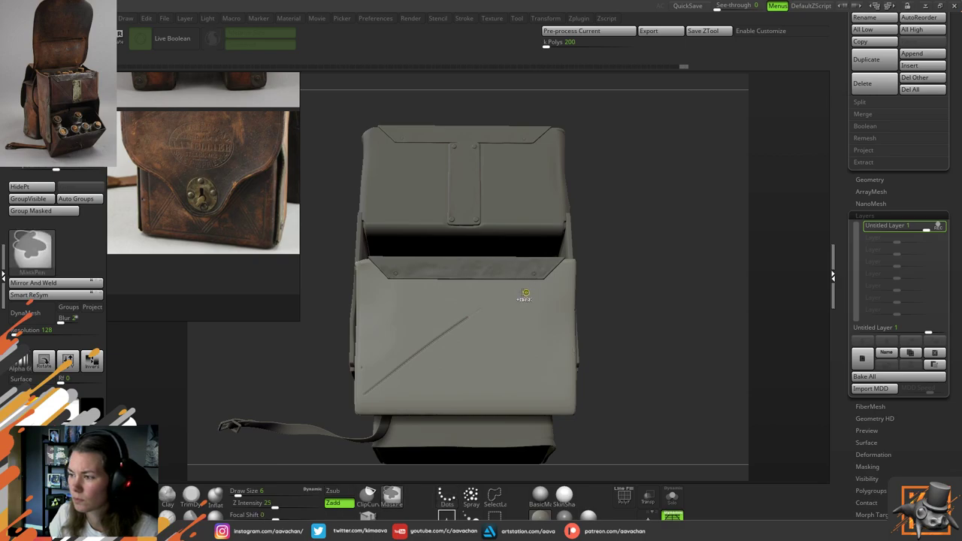
key("ctrl+z")
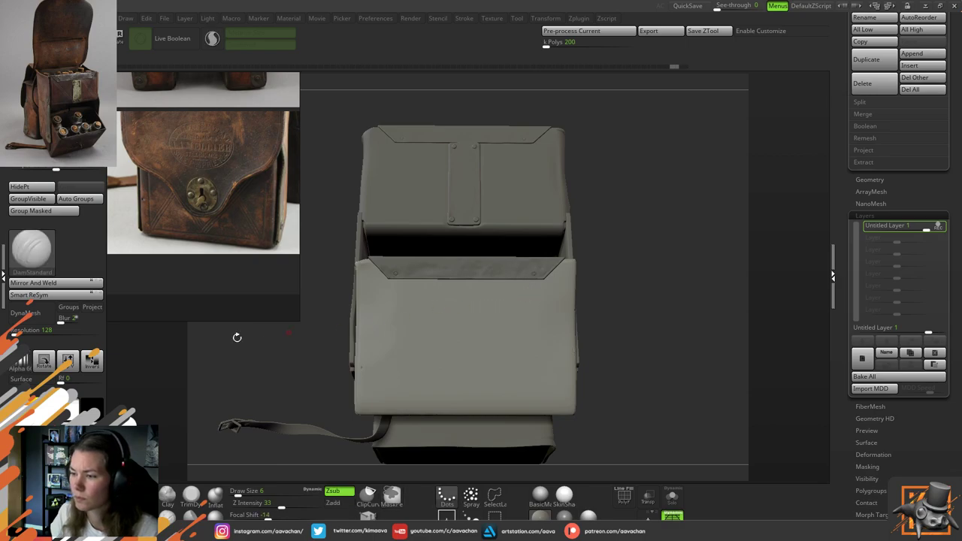
Try Alpha 54 on the DamStandard brush with lines across the box's front face, and undo the stroke
left_click(21, 362)
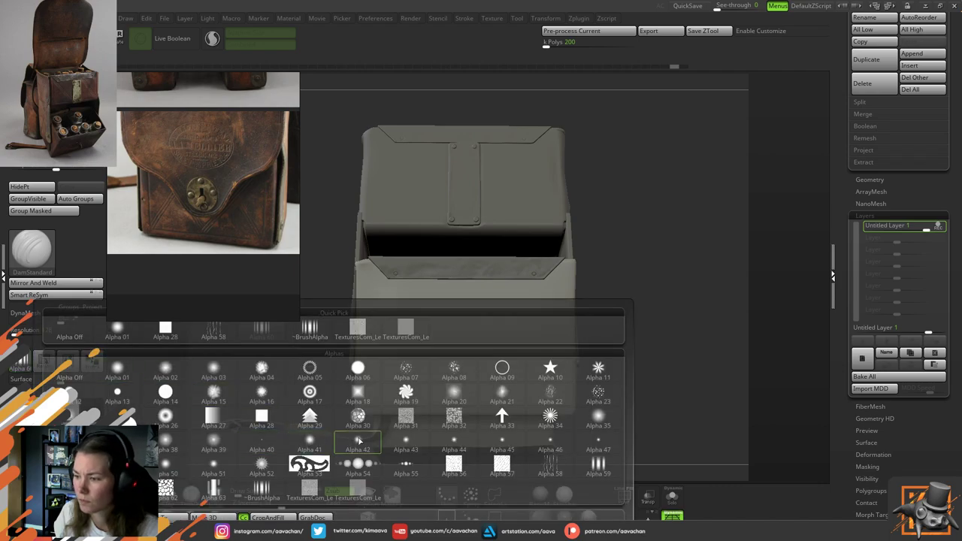
left_click(366, 472)
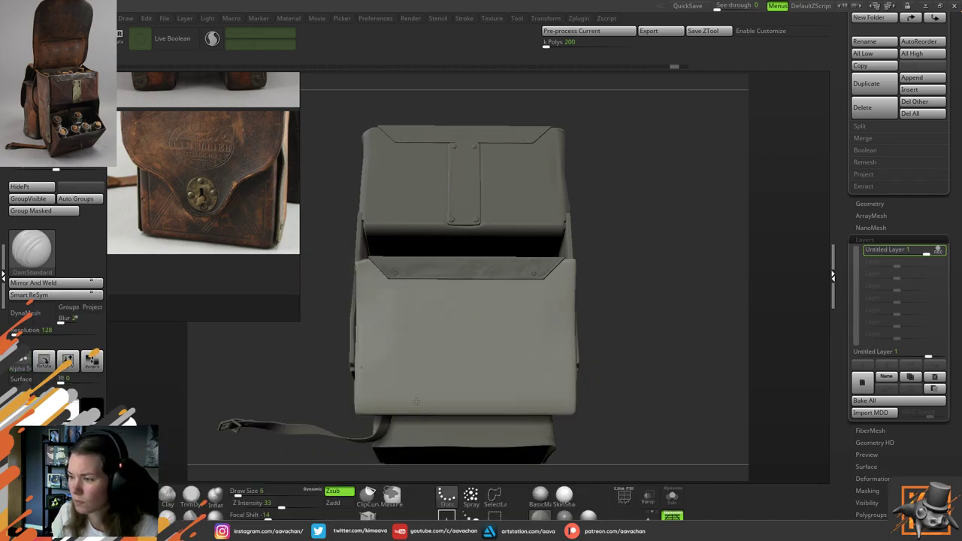
left_click_drag(432, 375, 433, 382)
right_click_drag(419, 350, 485, 463, "ctrl")
key("ctrl")
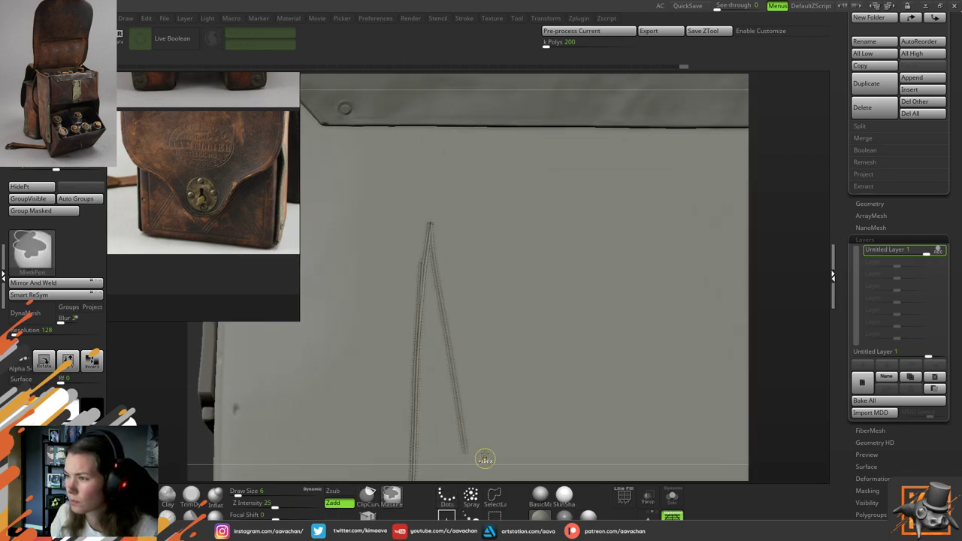
key("ctrl+z")
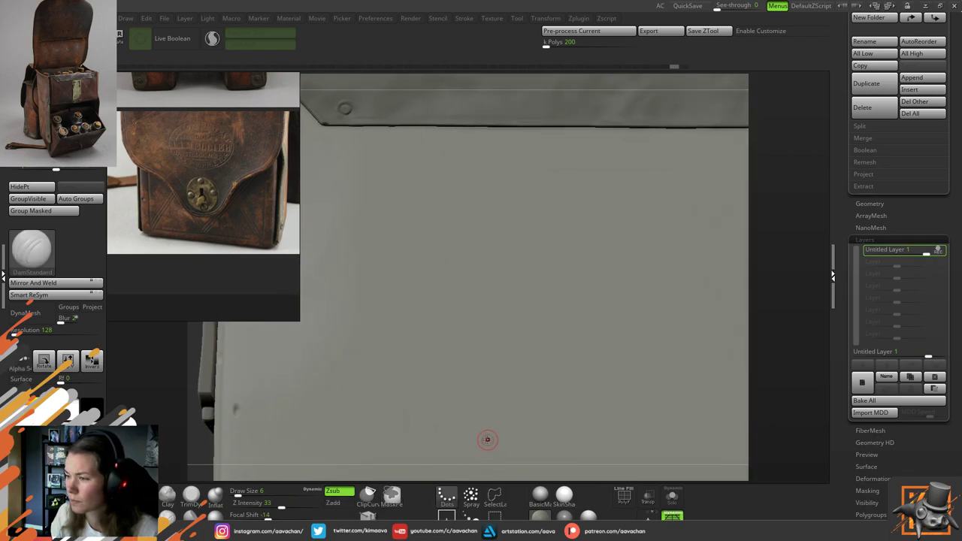
Test the same alpha at draw size 59 with a short diagonal stroke on the box front, and undo it
mouse_move(487, 440)
right_mouse_down("alt")
mouse_move(459, 387)
mouse_move(432, 370)
mouse_move(413, 378)
right_mouse_up("alt")
key("space")
left_click_drag(413, 376, 420, 375)
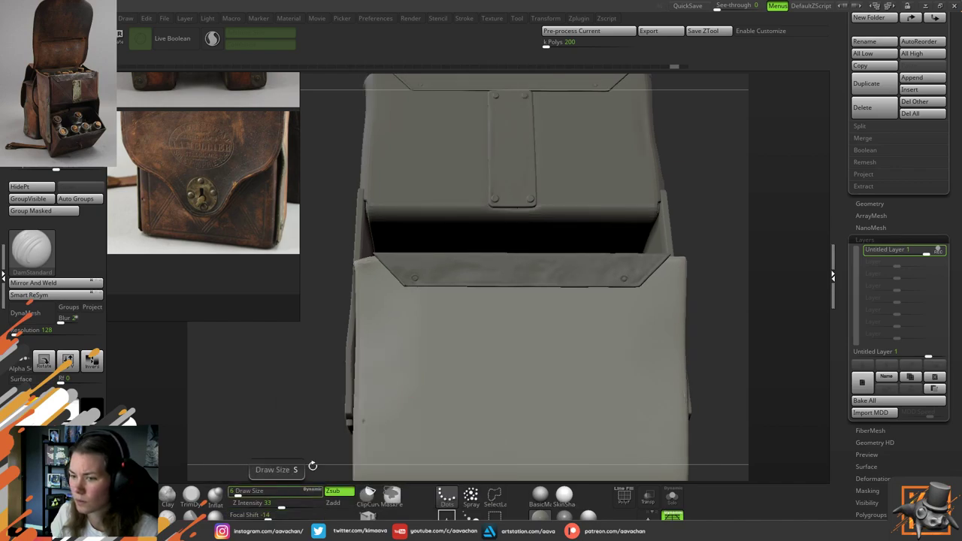
key("space")
mouse_move(460, 351)
left_mouse_down()
mouse_move(476, 349)
mouse_move(423, 399)
left_mouse_up()
key("ctrl")
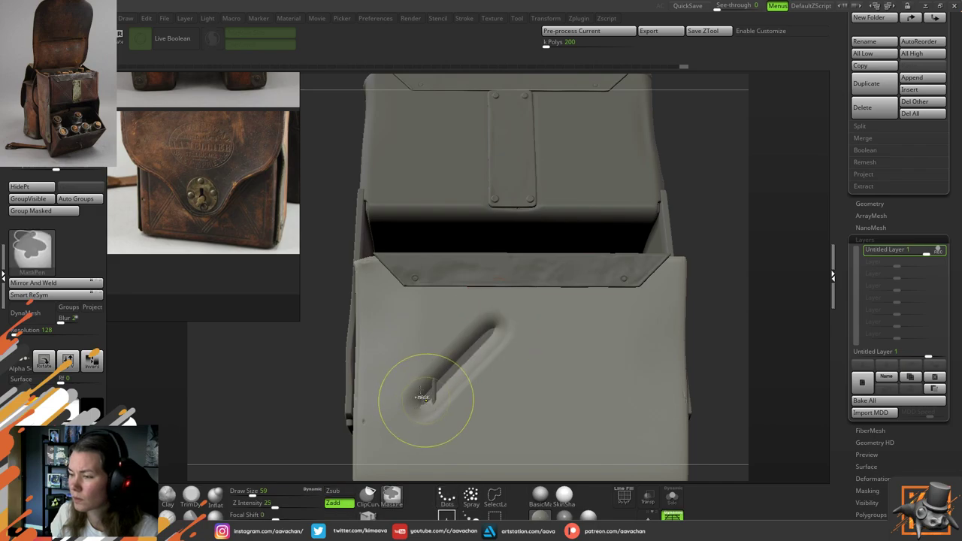
key("ctrl+z")
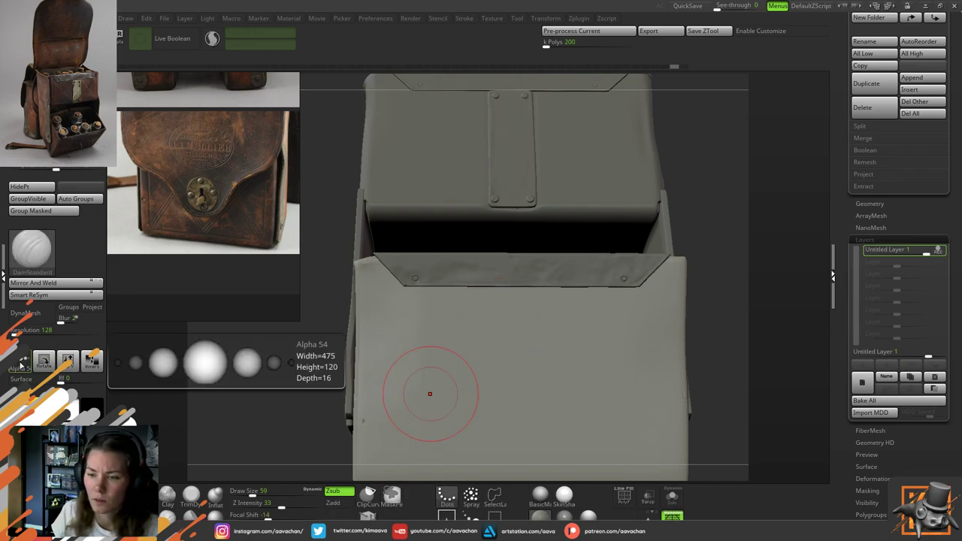
Turn the brush alpha off and set DamStandard's draw size back to 6 for the full box front
left_click(24, 366)
left_click(77, 331)
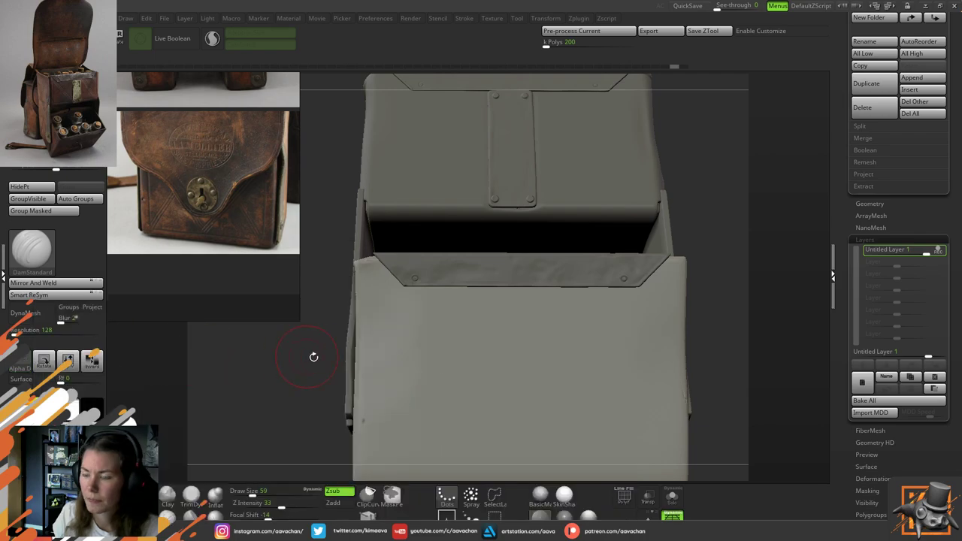
key("space")
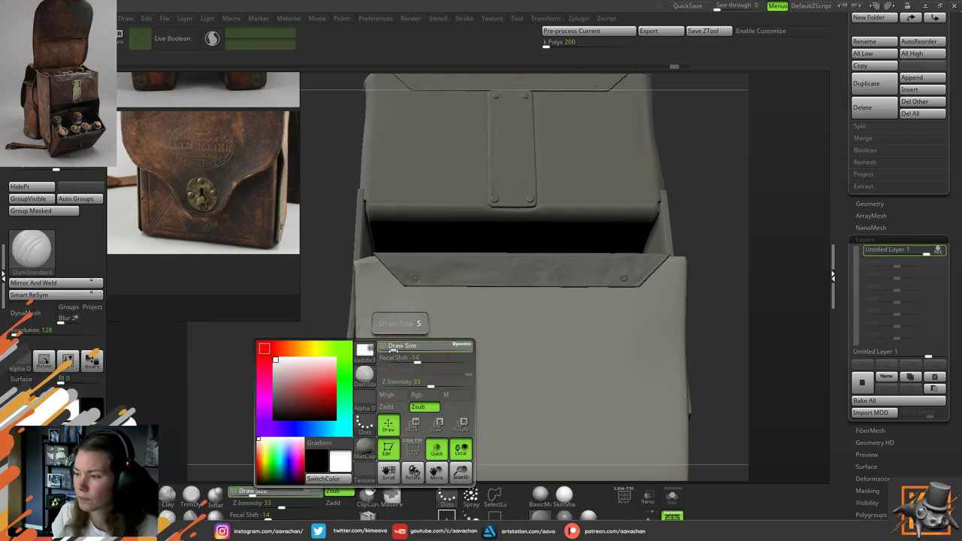
left_click_drag(390, 350, 387, 350)
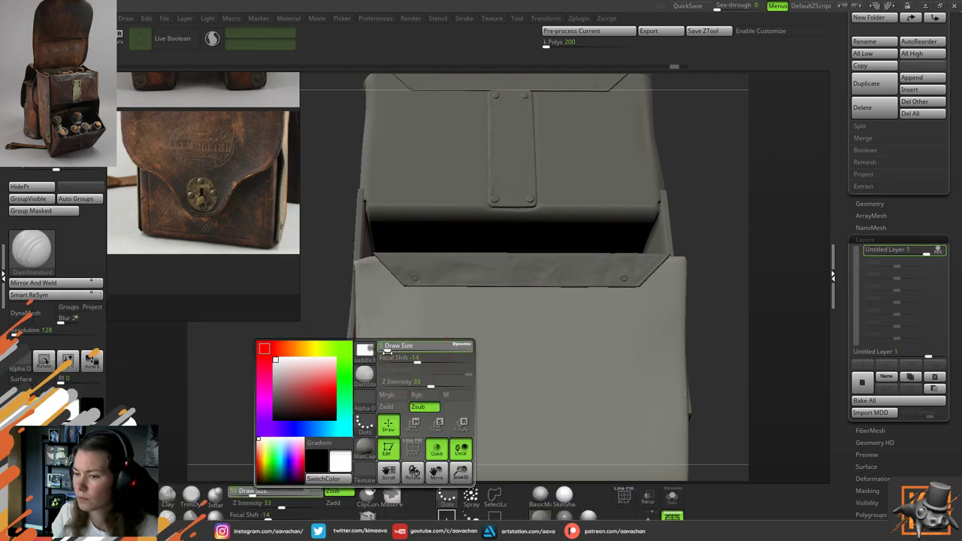
left_click_drag(256, 415, 320, 405)
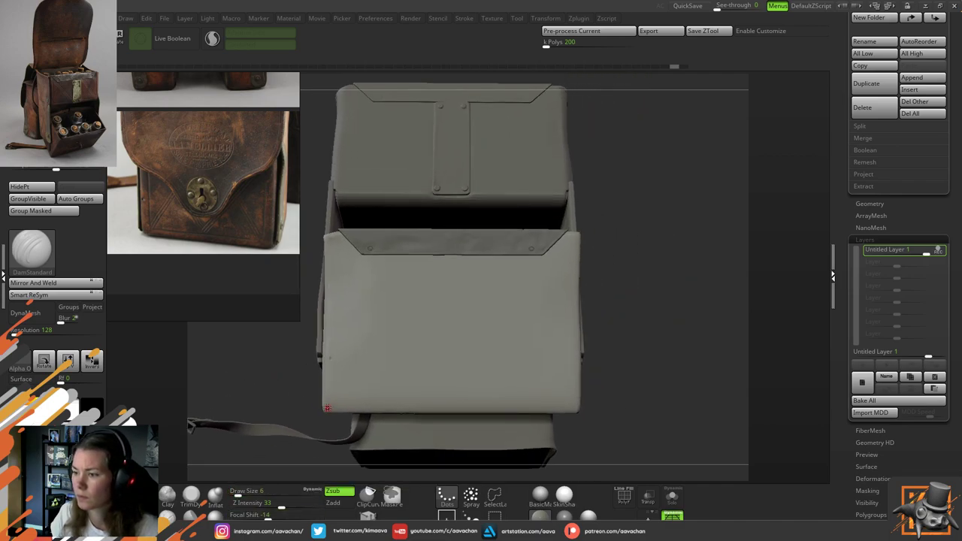
Try a long diagonal groove from the box front's lower corner up to the riveted rim strip, and undo it
left_click_drag(385, 343, 466, 247)
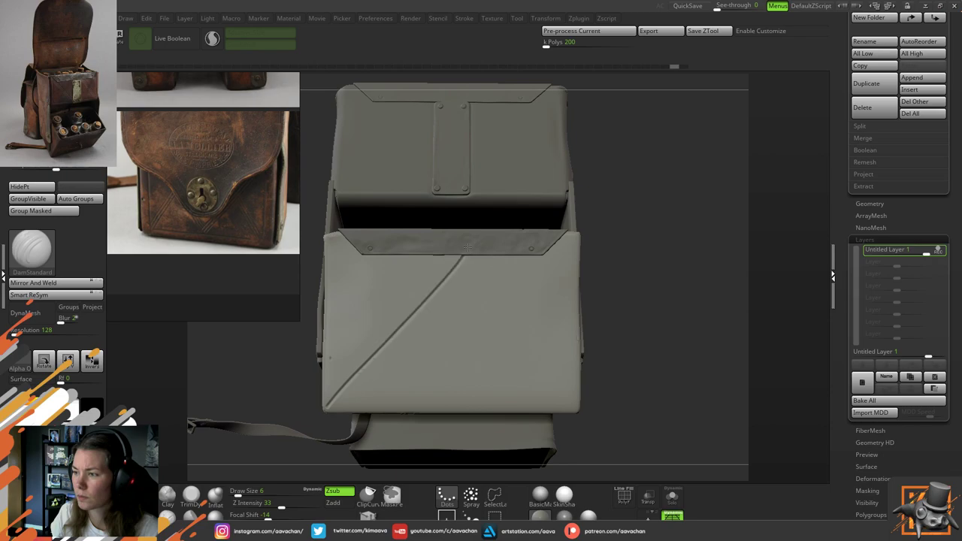
key("ctrl")
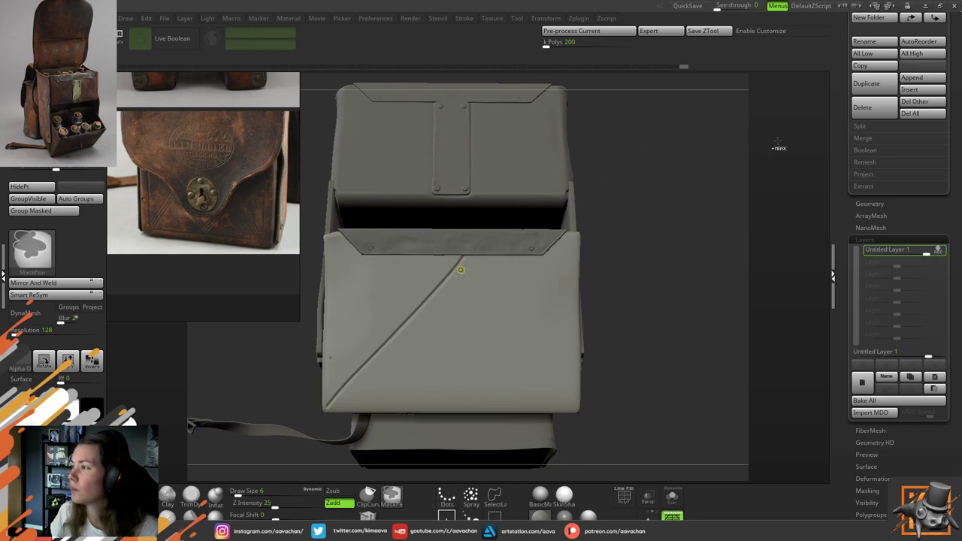
key("ctrl+z")
scroll(887, 300, "up", 10)
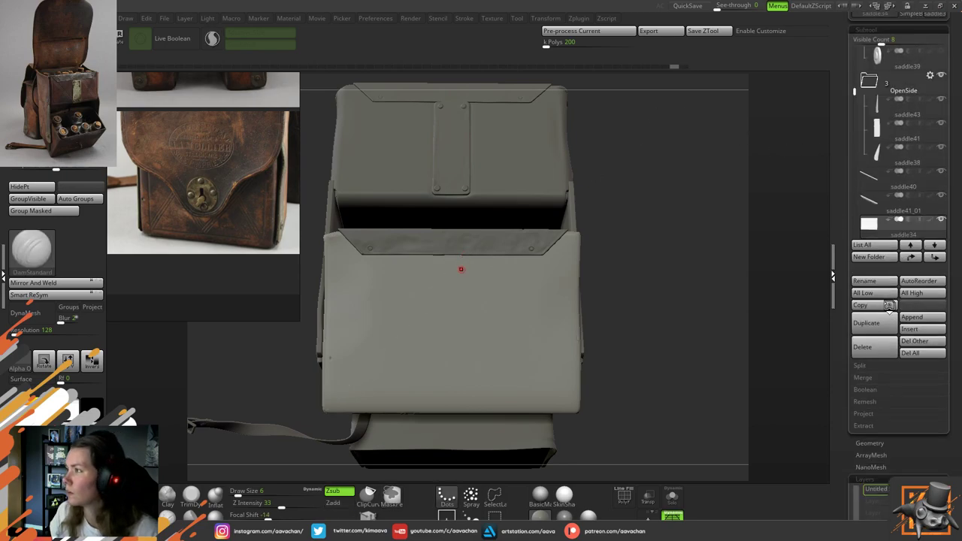
Dock the Stroke palette in the tray beside the Tool settings and collapse the Alpha palette
scroll(882, 338, "up", 10)
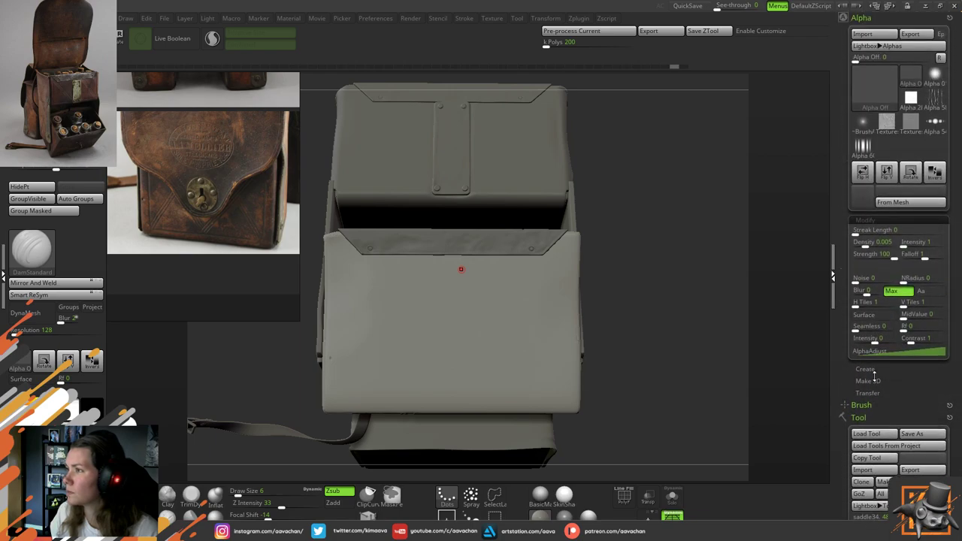
left_click(464, 18)
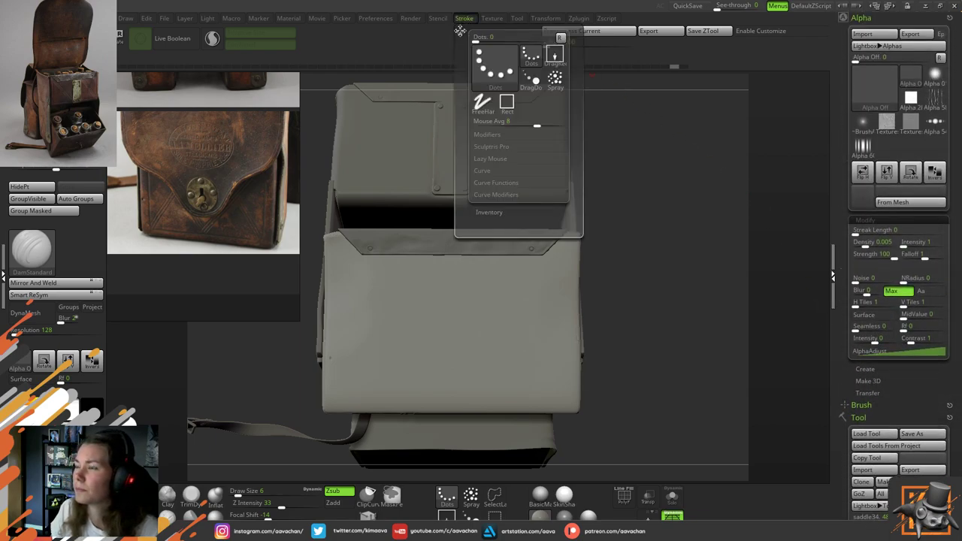
mouse_move(460, 30)
left_mouse_down()
mouse_move(537, 45)
mouse_move(856, 33)
left_mouse_up()
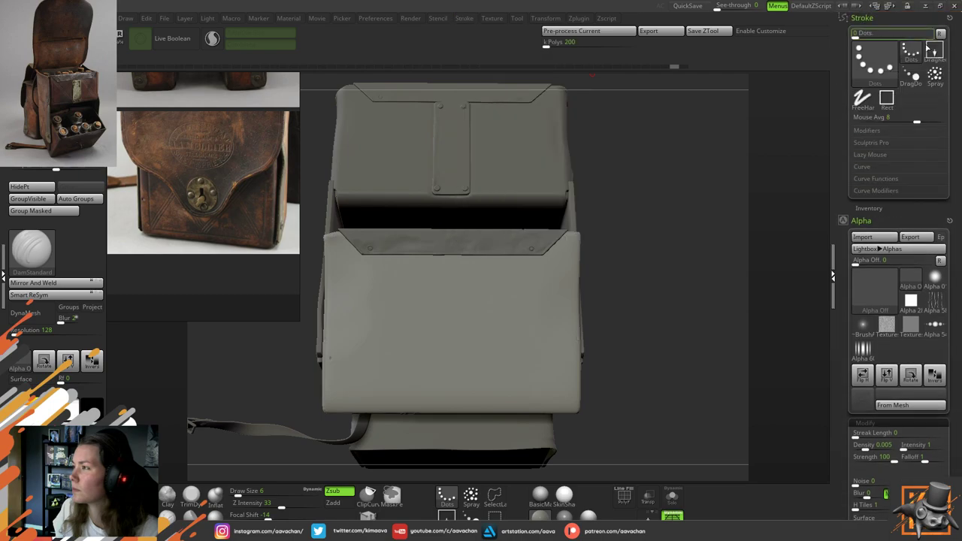
left_click(864, 222)
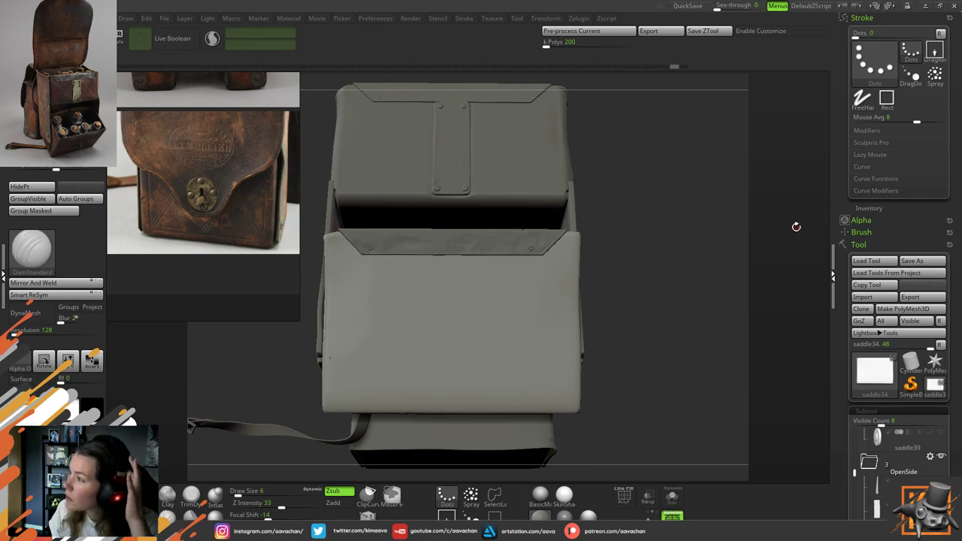
Save the project
left_click(546, 19)
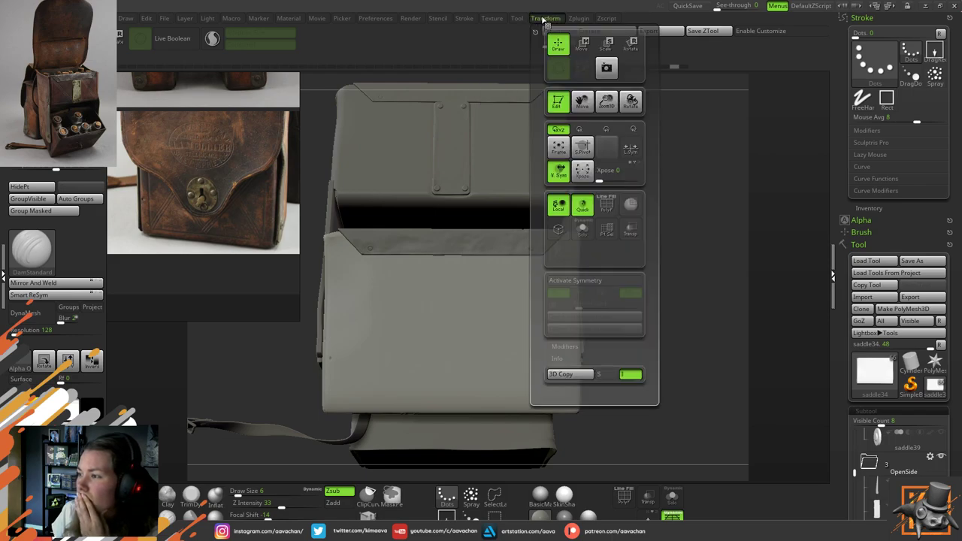
key("ctrl+s")
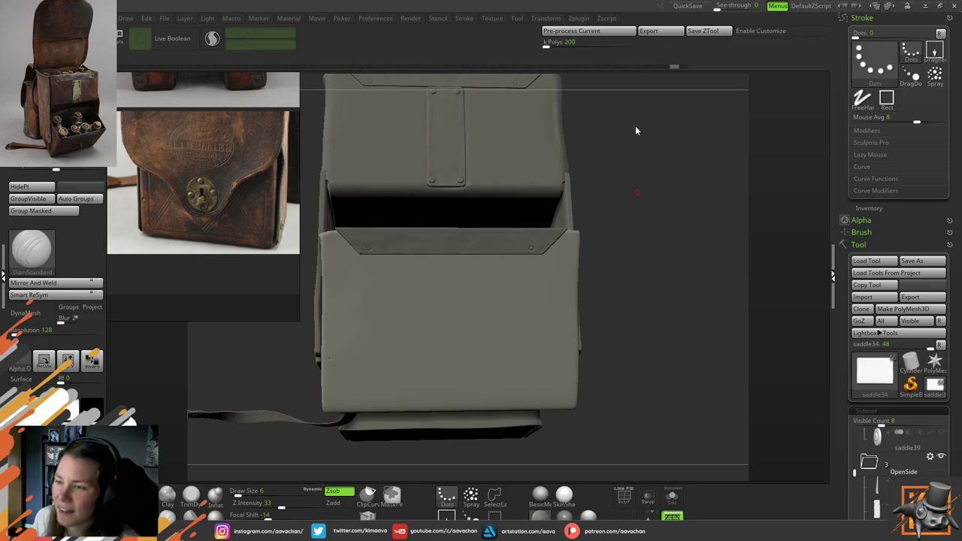
Compare the open box front with the reference photos, examining the tooled border and diagonal lines on the leather bag's front and side
left_click_drag(692, 199, 695, 200)
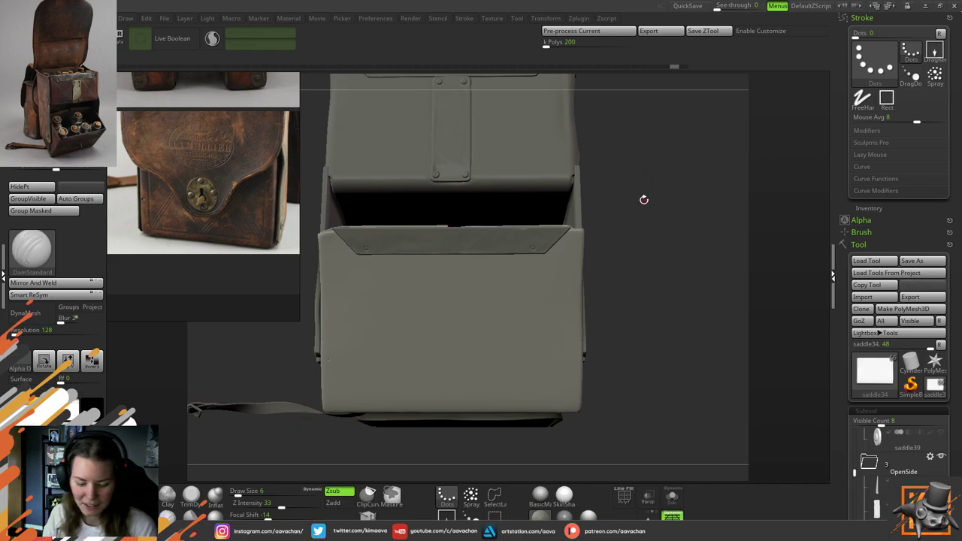
left_click_drag(643, 199, 663, 211)
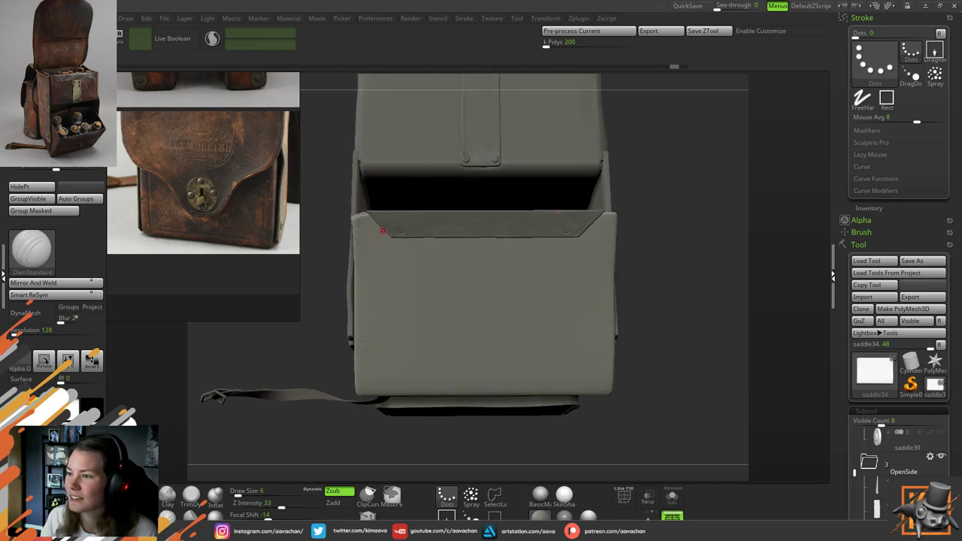
scroll(241, 222, "up", 5)
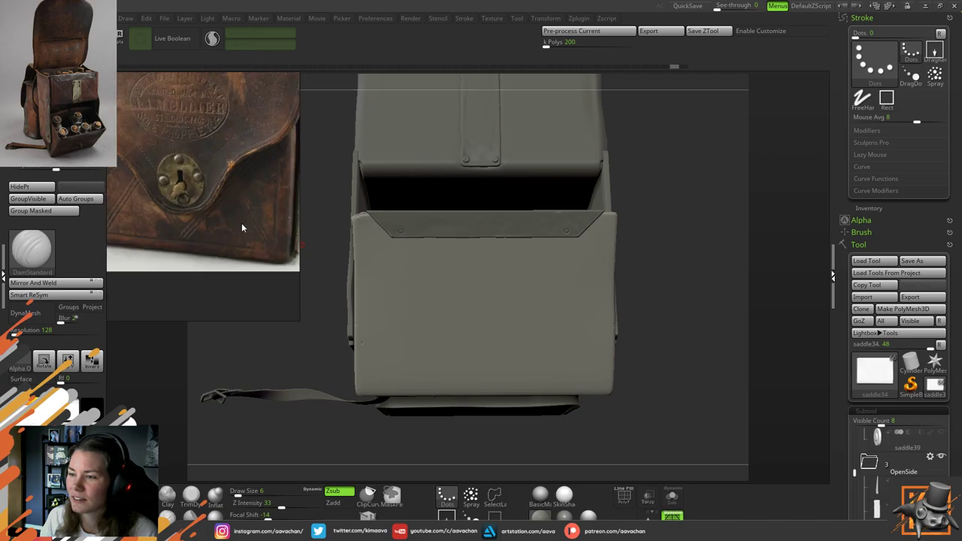
middle_click_drag(131, 303, 299, 272)
middle_click_drag(188, 224, 190, 230)
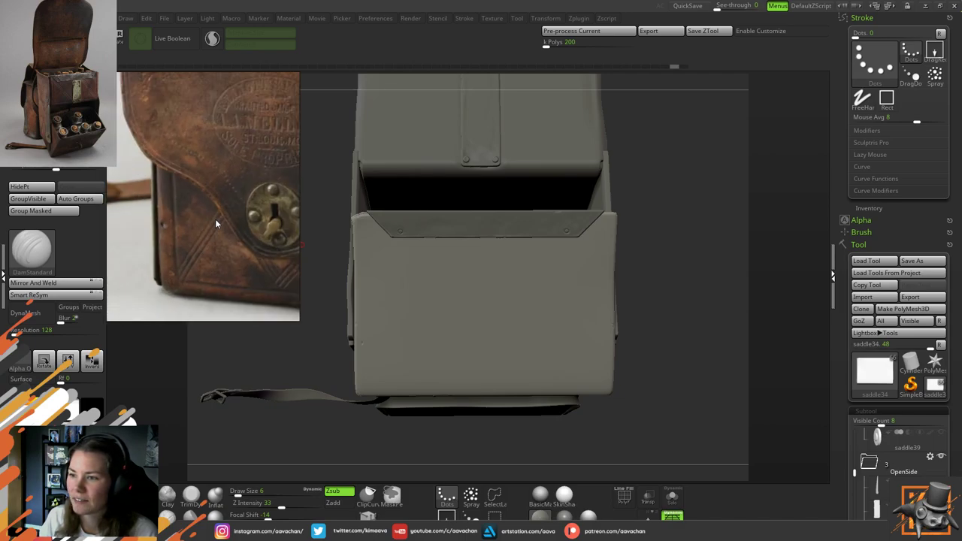
scroll(242, 238, "down", 5)
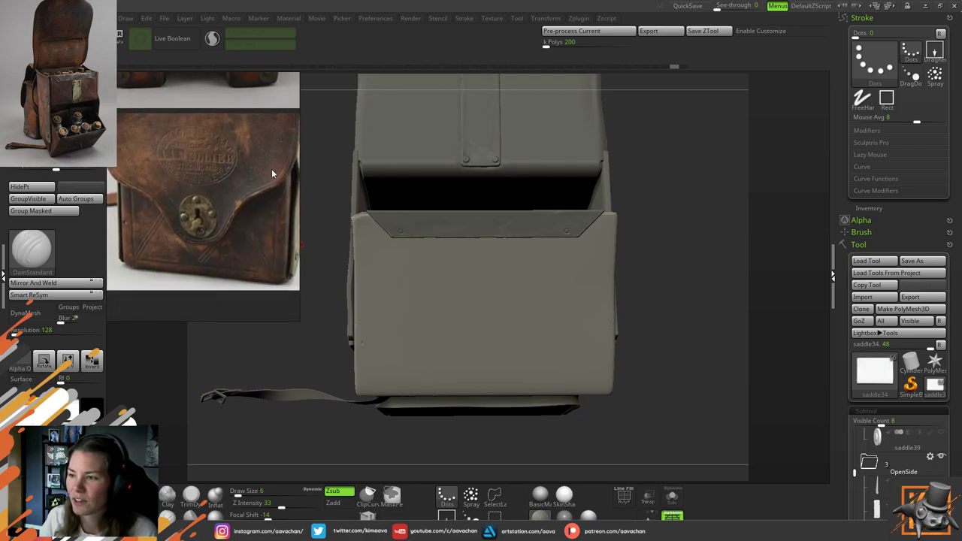
scroll(143, 259, "up", 4)
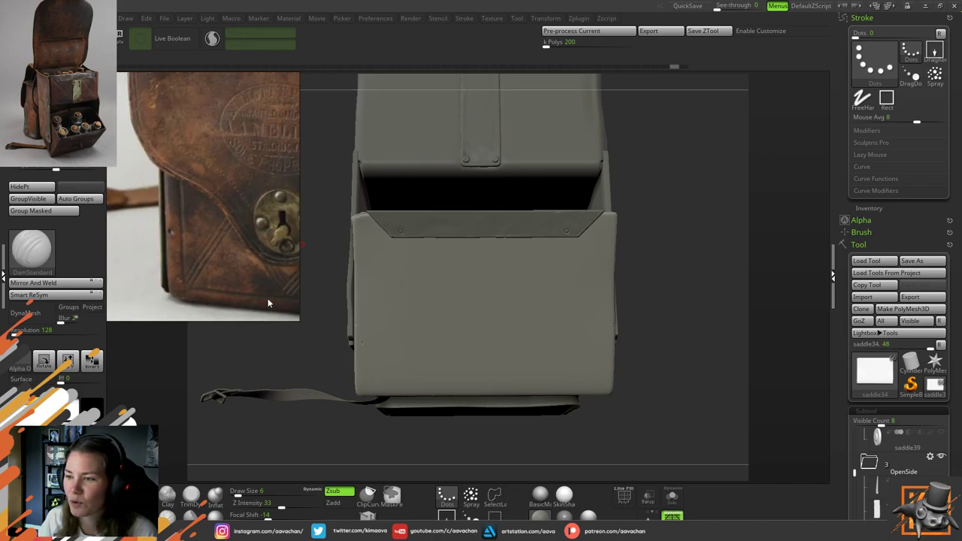
scroll(265, 293, "down", 4)
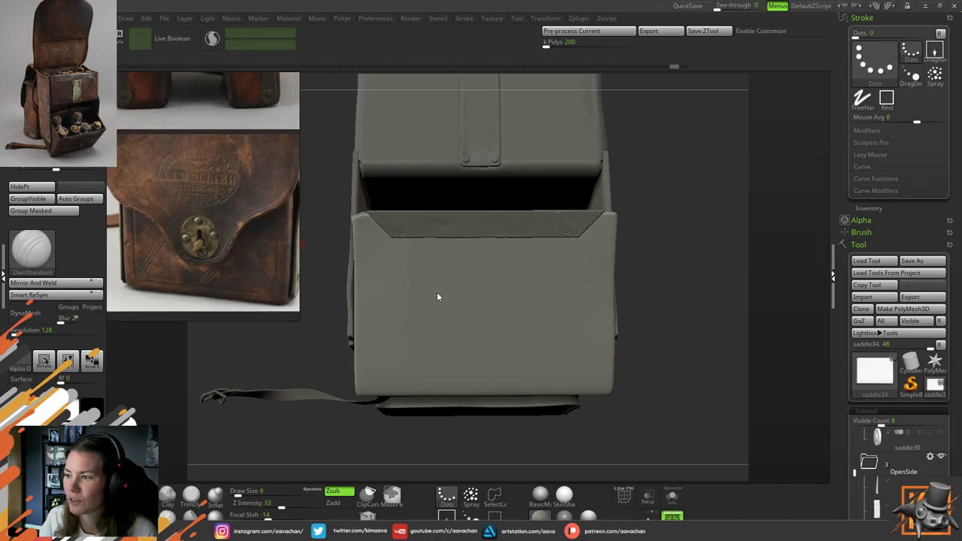
scroll(255, 252, "down", 6)
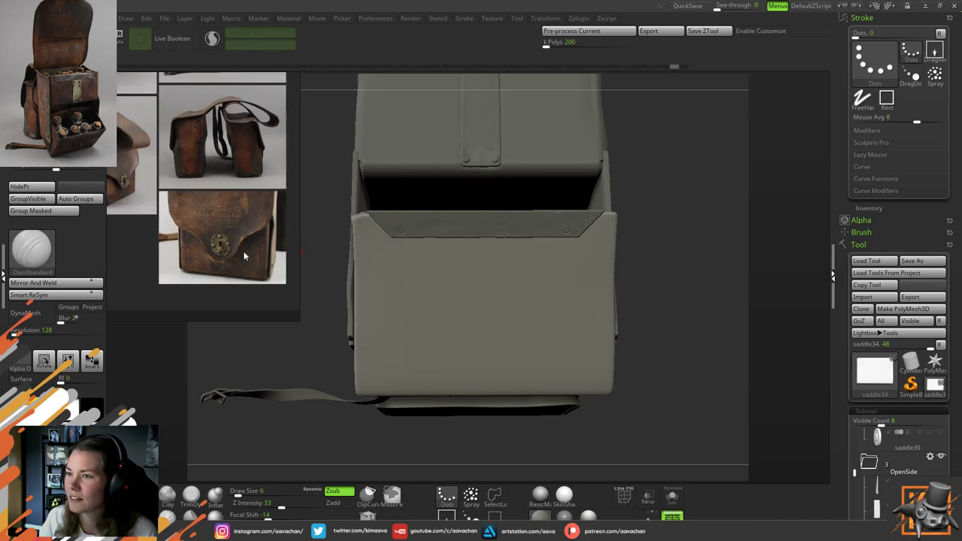
scroll(210, 227, "up", 6)
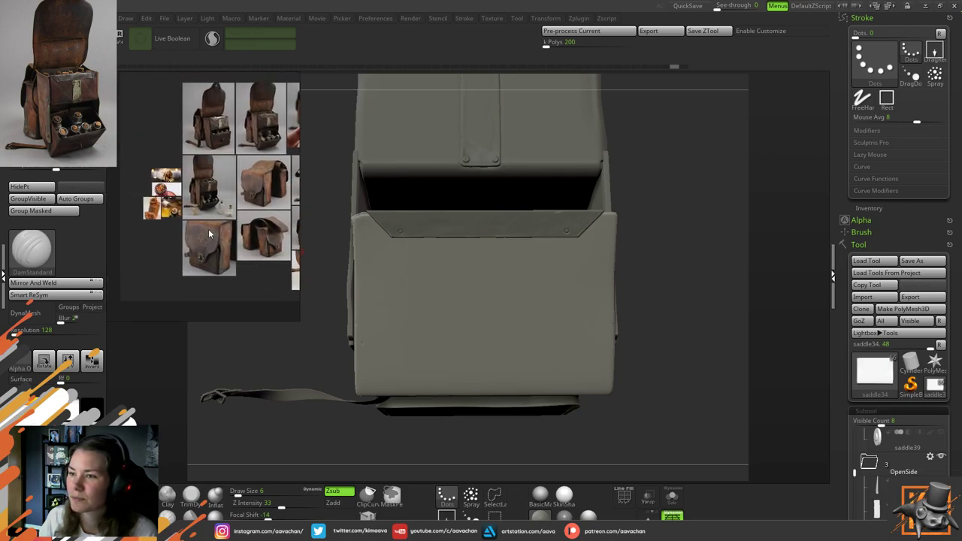
scroll(210, 221, "down", 5)
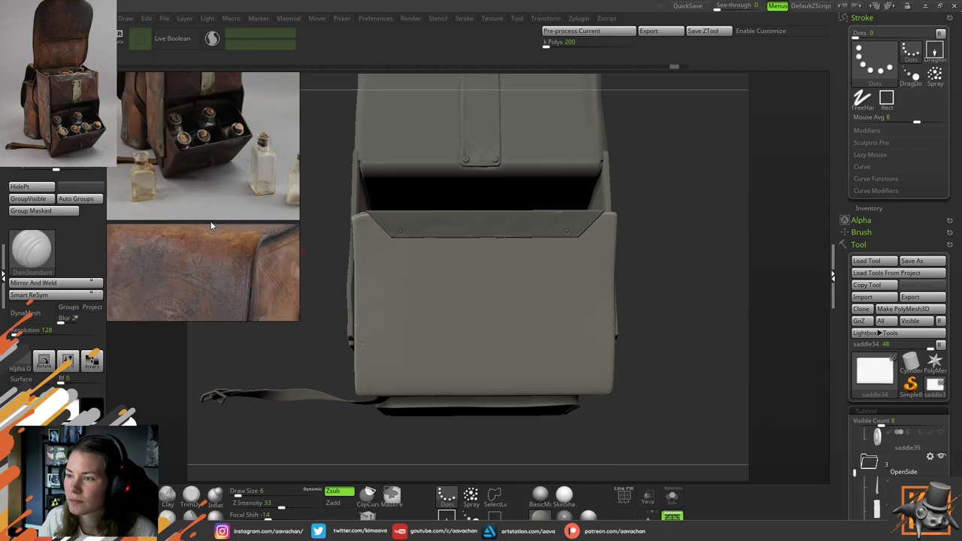
scroll(200, 277, "up", 3)
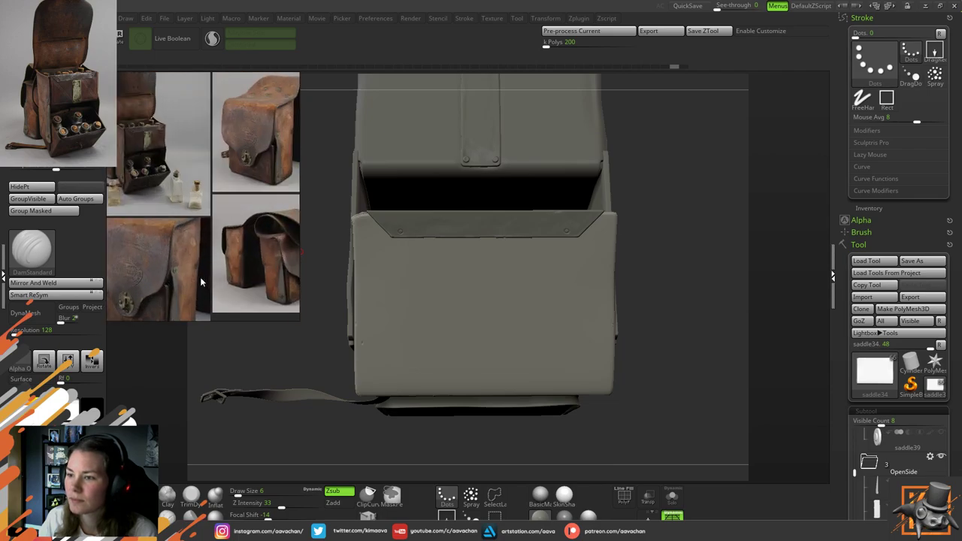
scroll(199, 276, "down", 3)
middle_click_drag(266, 272, 153, 247)
scroll(239, 263, "up", 6)
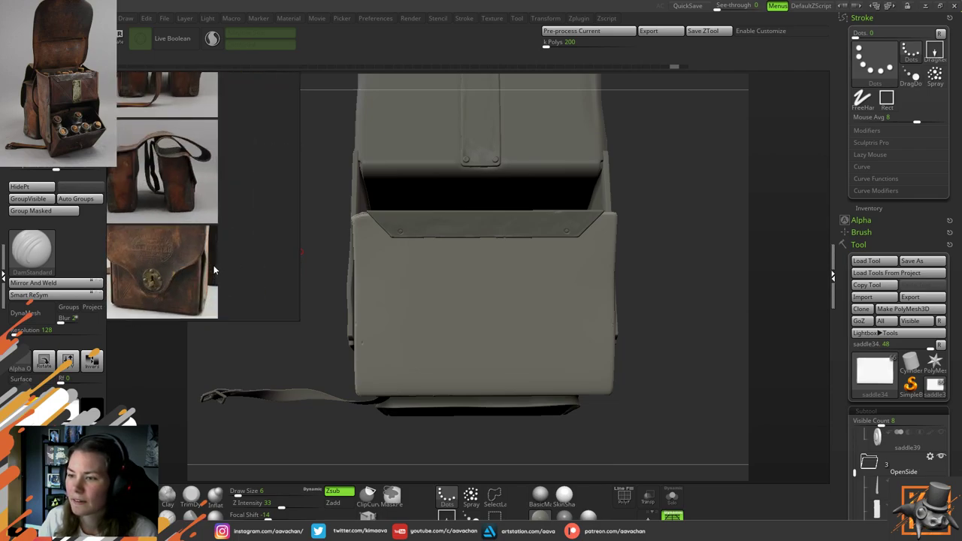
scroll(182, 253, "up", 2)
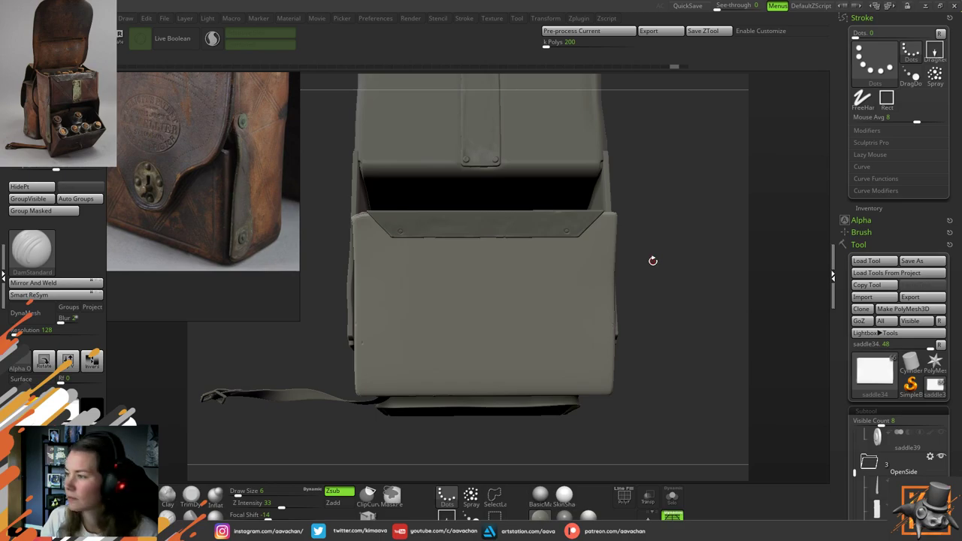
Try a vertical DamStandard groove just inside the box front's side edge at draw size 6, and undo it
left_click_drag(650, 262, 652, 260)
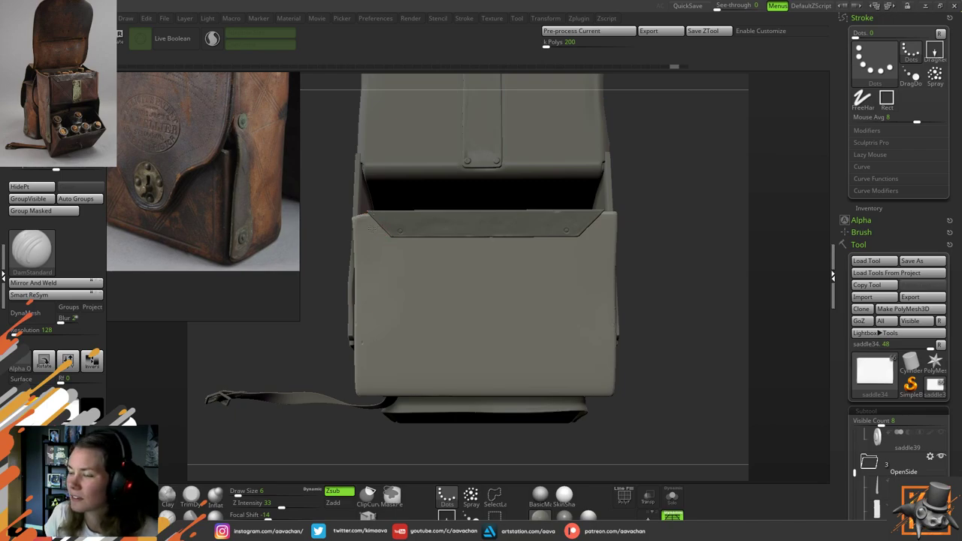
left_click_drag(370, 229, 371, 389)
key("ctrl")
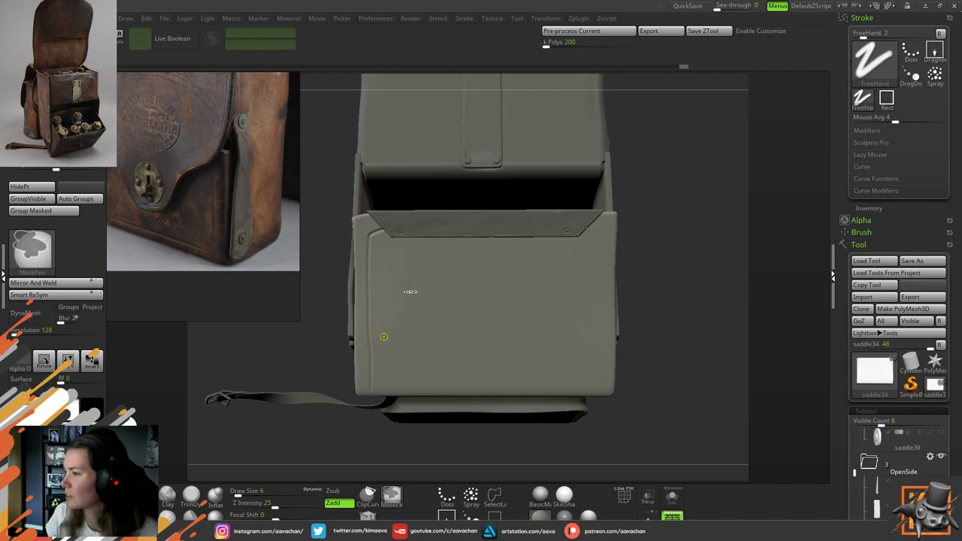
Set the LazyMouse radius of the DamStandard stroke to 7
left_click(875, 130)
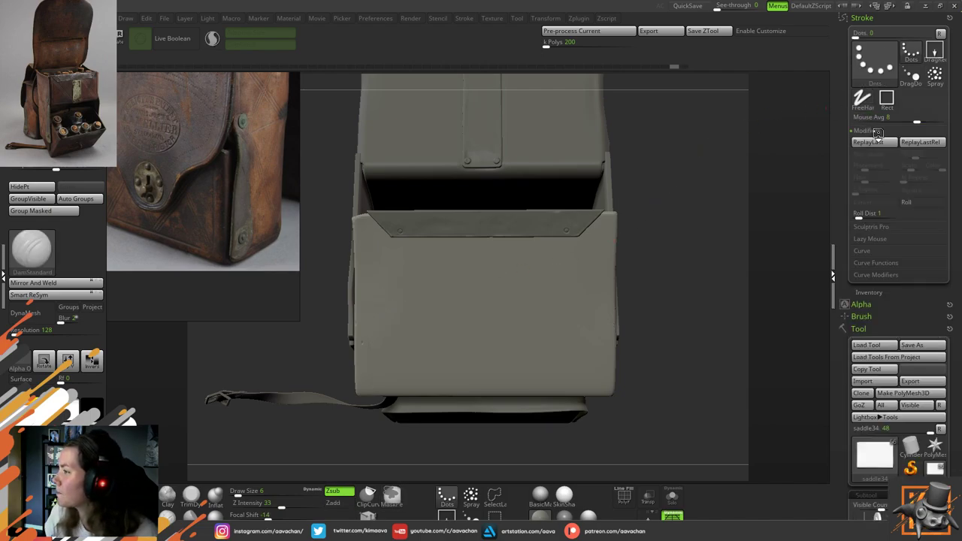
left_click(870, 238)
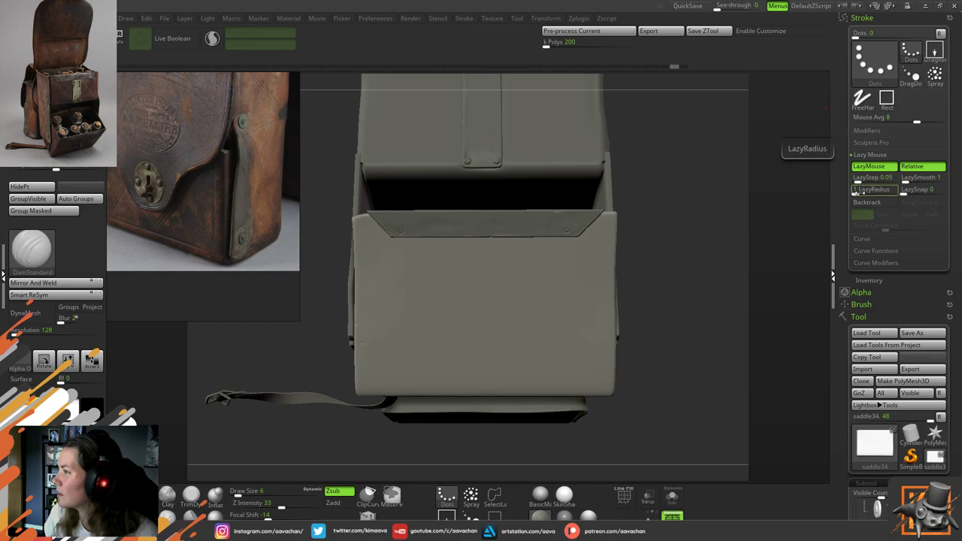
key("ctrl")
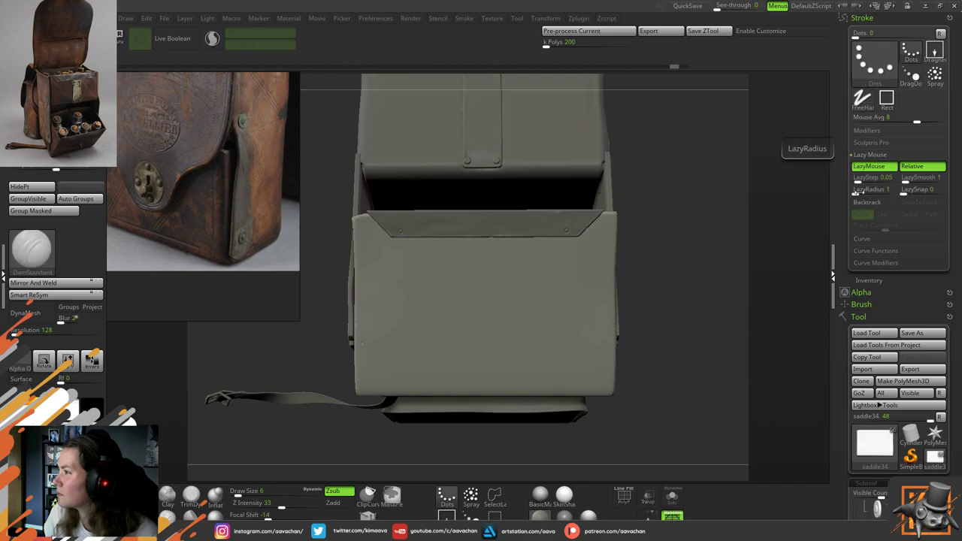
left_click(864, 190)
type("7")
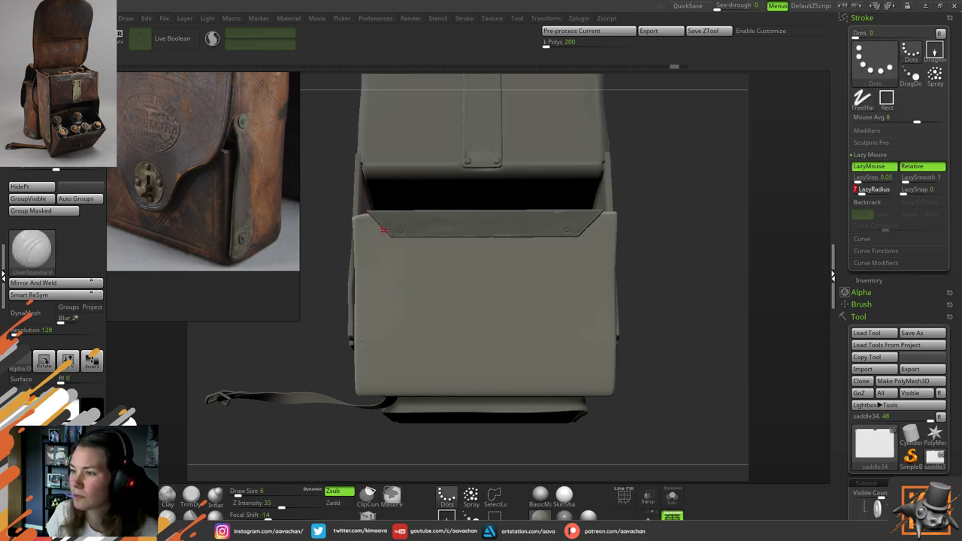
key("Return")
Try a steadied border groove down the side and along the lower edge of the box front, and undo the strokes
left_click_drag(368, 240, 367, 337)
mouse_move(367, 375)
left_mouse_down()
mouse_move(379, 386)
mouse_move(500, 389)
mouse_move(629, 373)
mouse_move(626, 347)
mouse_move(582, 291)
mouse_move(517, 276)
left_mouse_up()
key("ctrl")
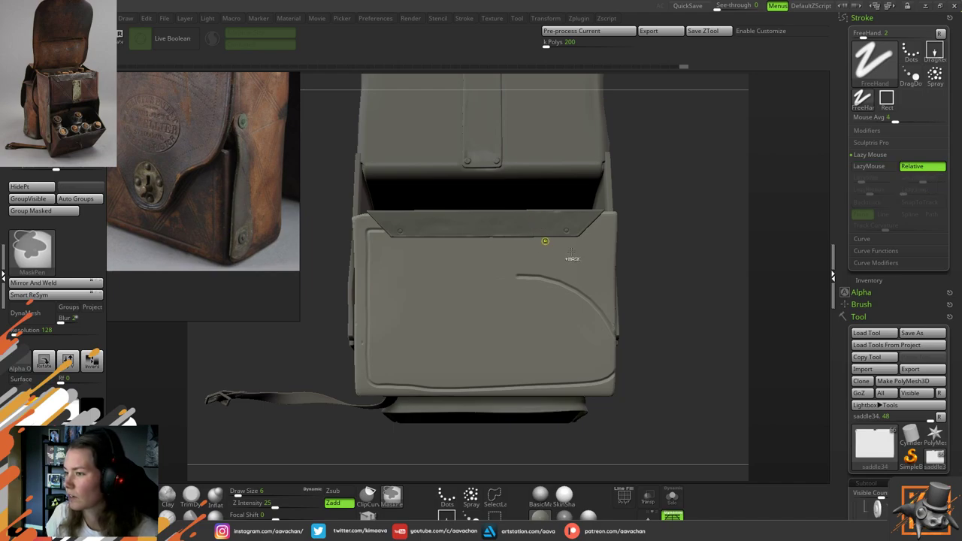
key("ctrl+z")
key("ctrl+z")
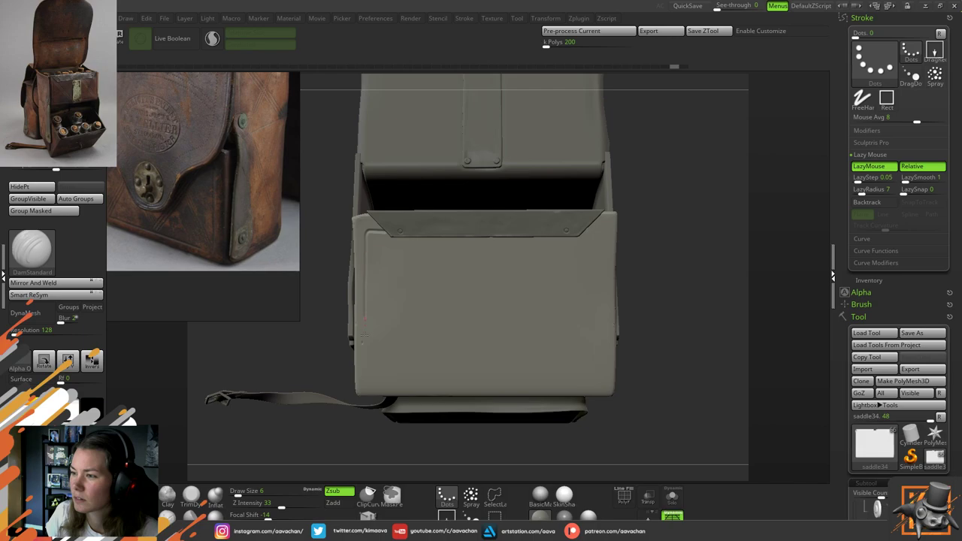
key("ctrl")
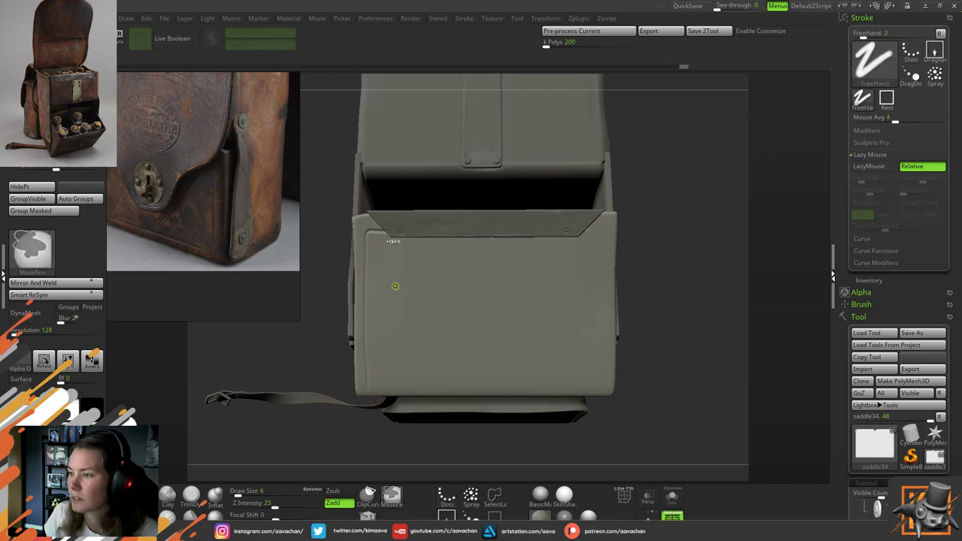
Reduce DamStandard's draw size to 4, test a thinner vertical groove along the box front's side edge, and undo it
key("space")
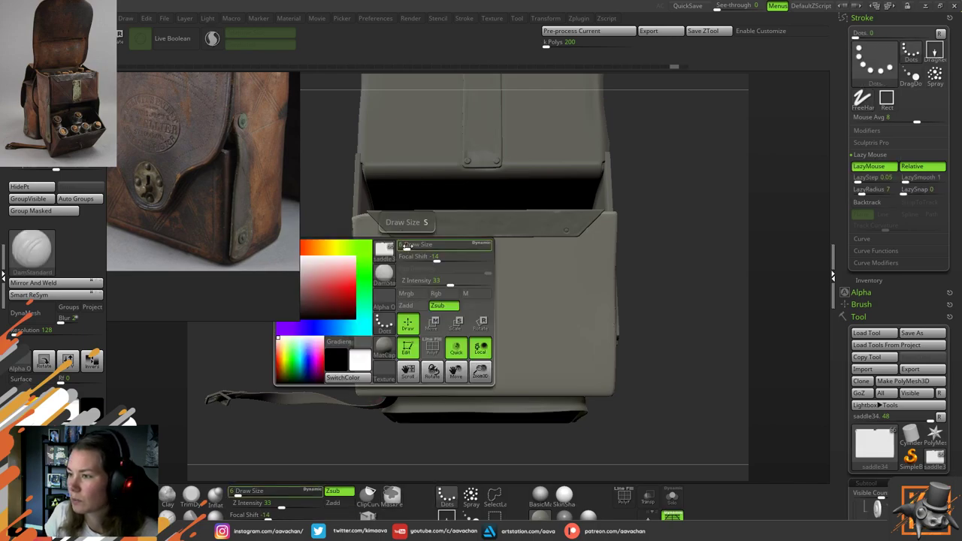
left_click_drag(407, 246, 402, 245)
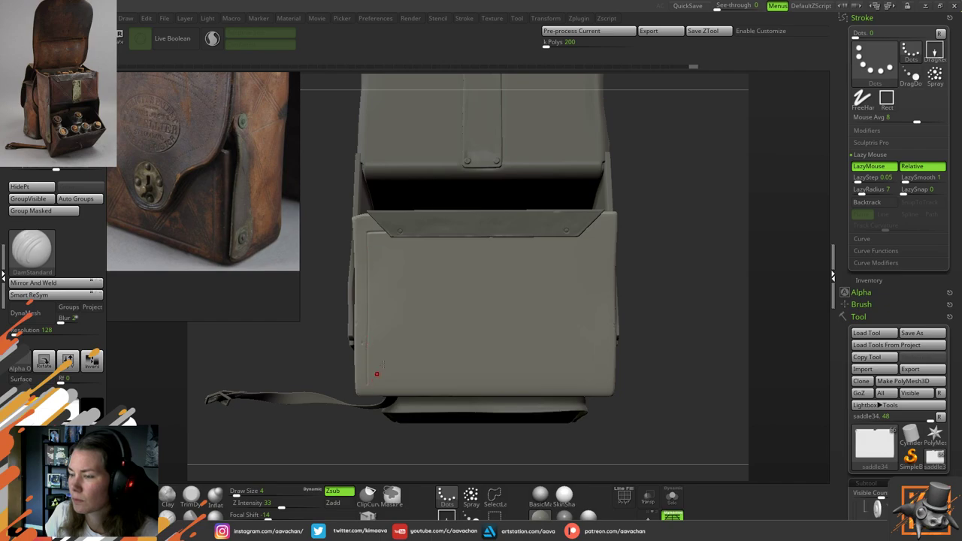
key("ctrl")
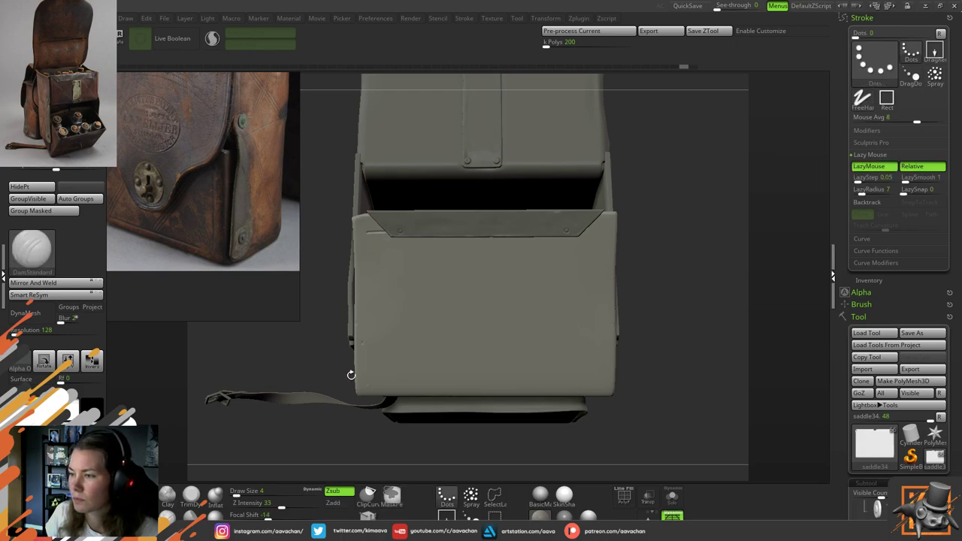
Check the front panel in Solo mode, restore the full bag, and carve a thin vertical border groove down the panel's side
left_click(672, 496)
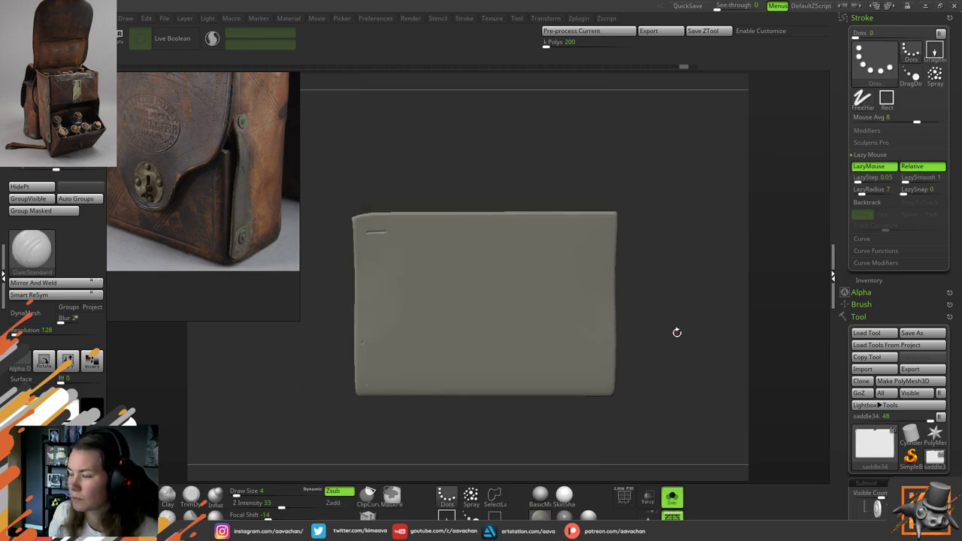
left_click(680, 490)
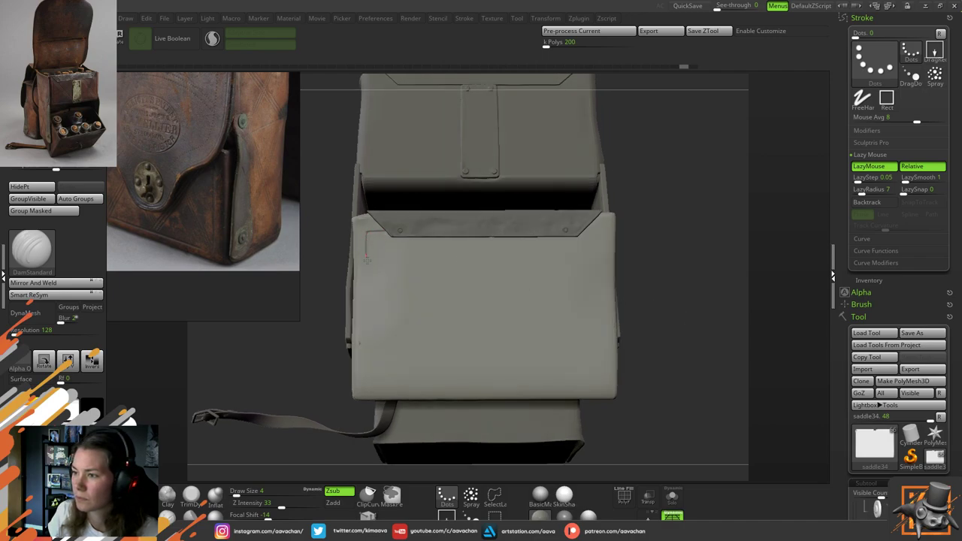
left_click_drag(367, 284, 367, 320)
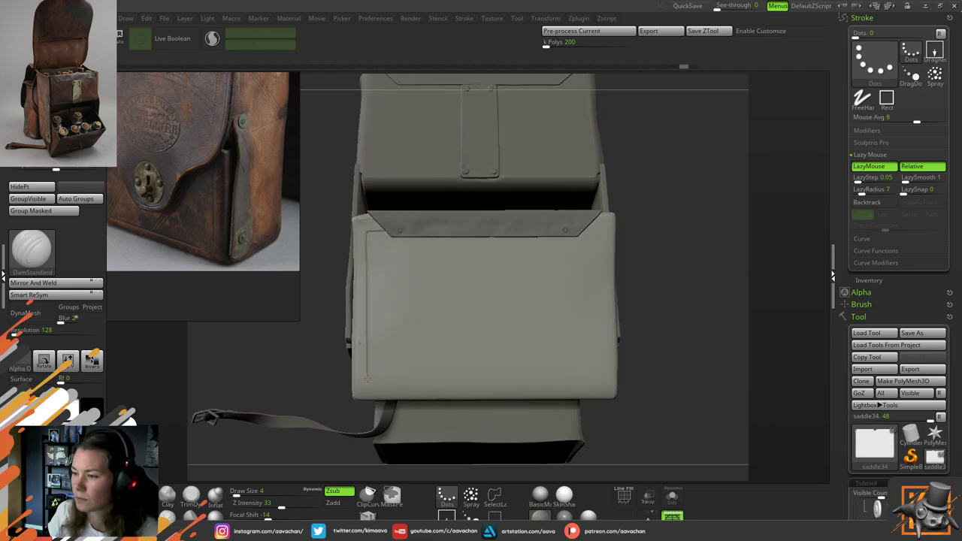
left_click_drag(367, 389, 381, 395)
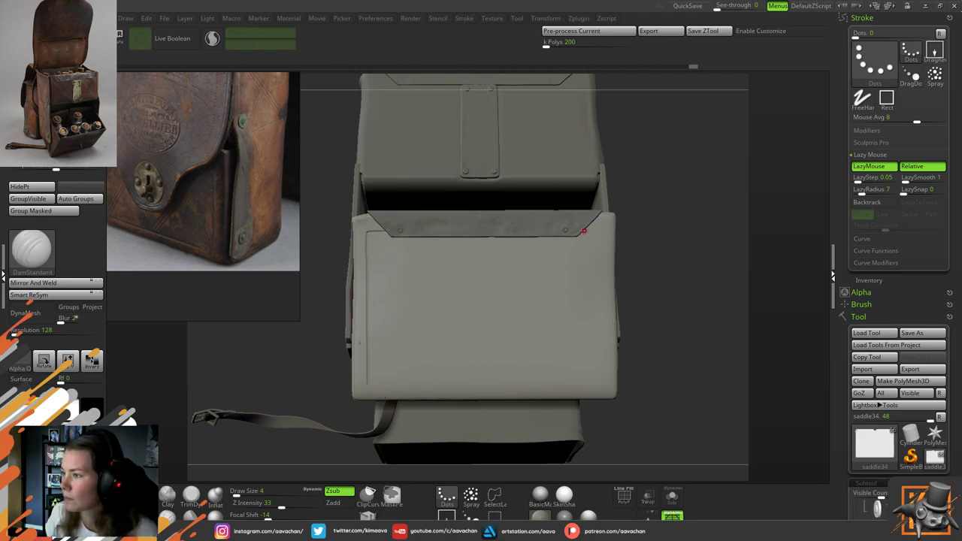
Raise the LazyMouse radius to 56 and carve the matching vertical border groove down the right side of the box front
left_click_drag(603, 232, 604, 234)
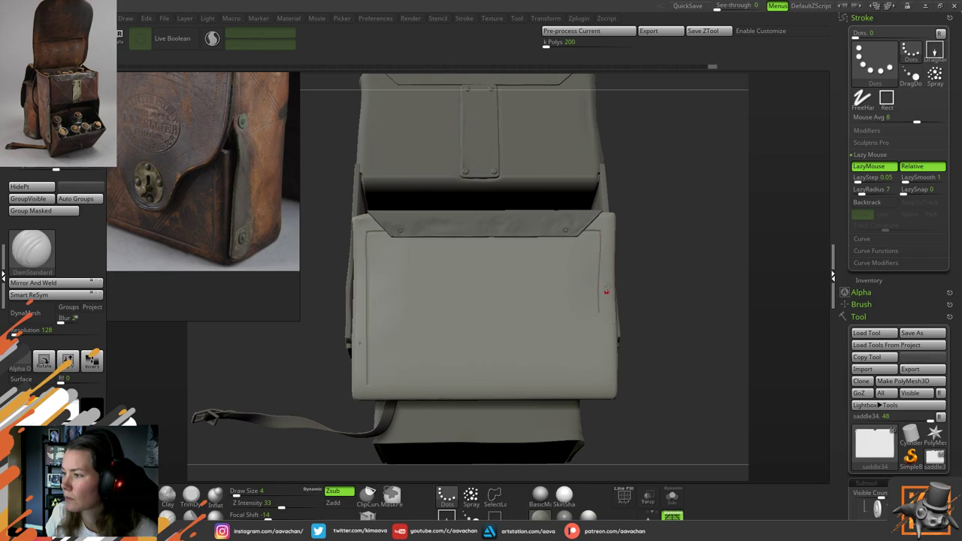
key("ctrl")
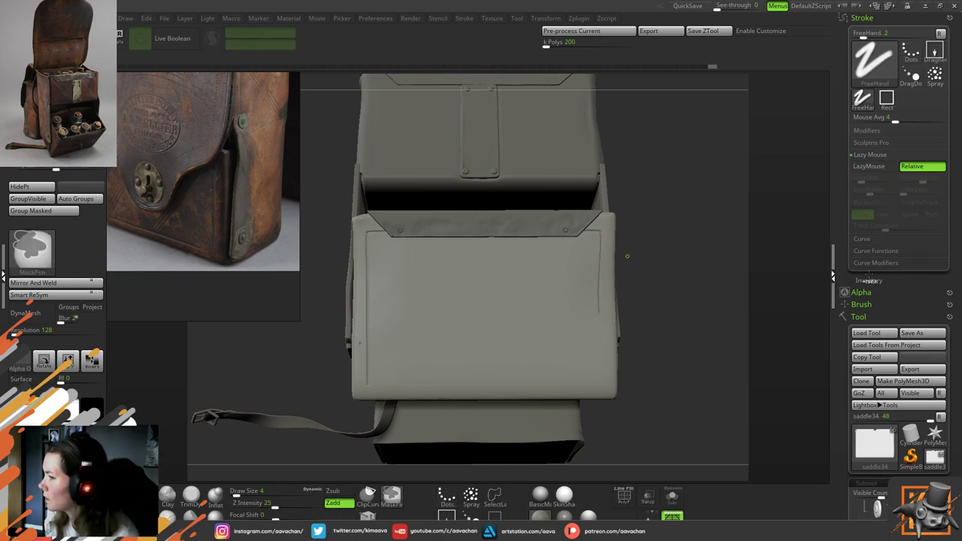
left_click_drag(863, 190, 876, 191)
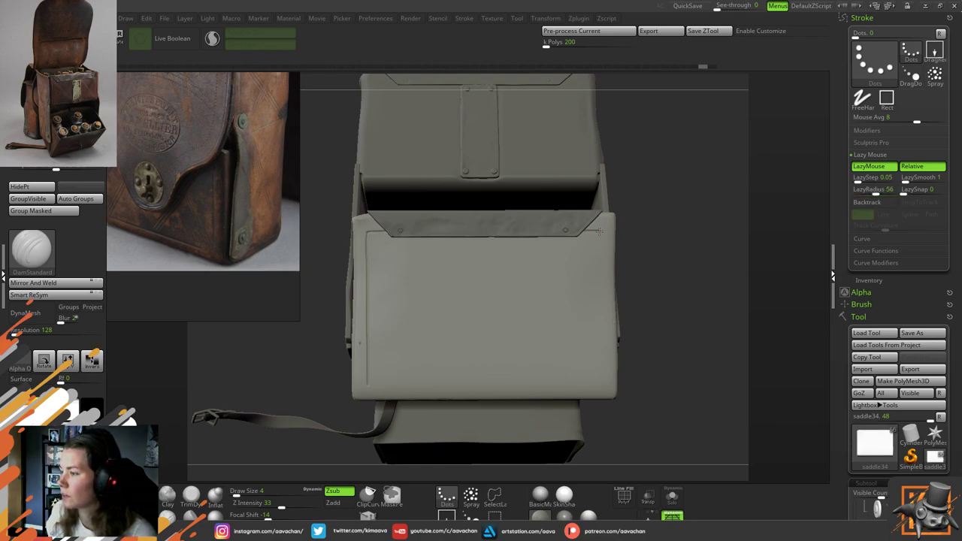
left_click_drag(598, 263, 600, 342)
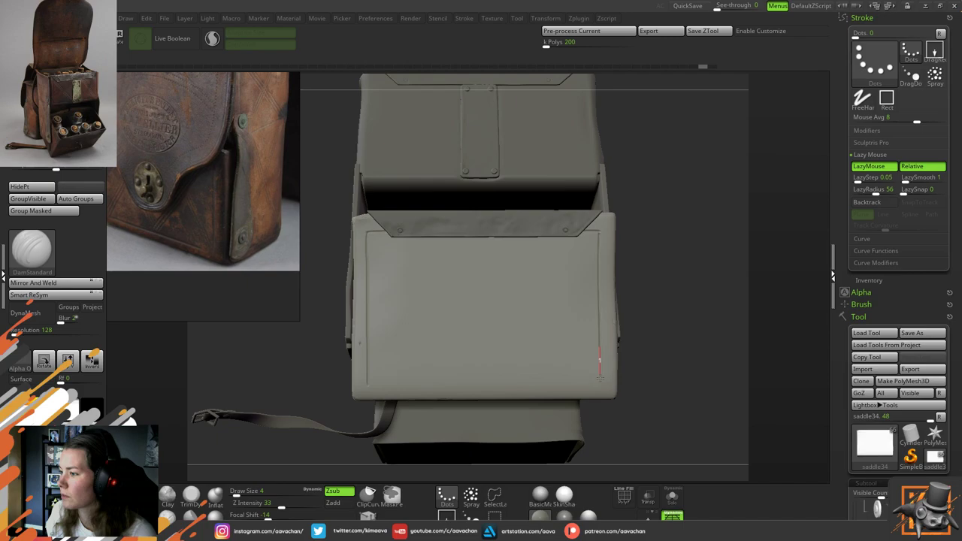
left_click_drag(650, 234, 604, 225, "alt")
key("ctrl")
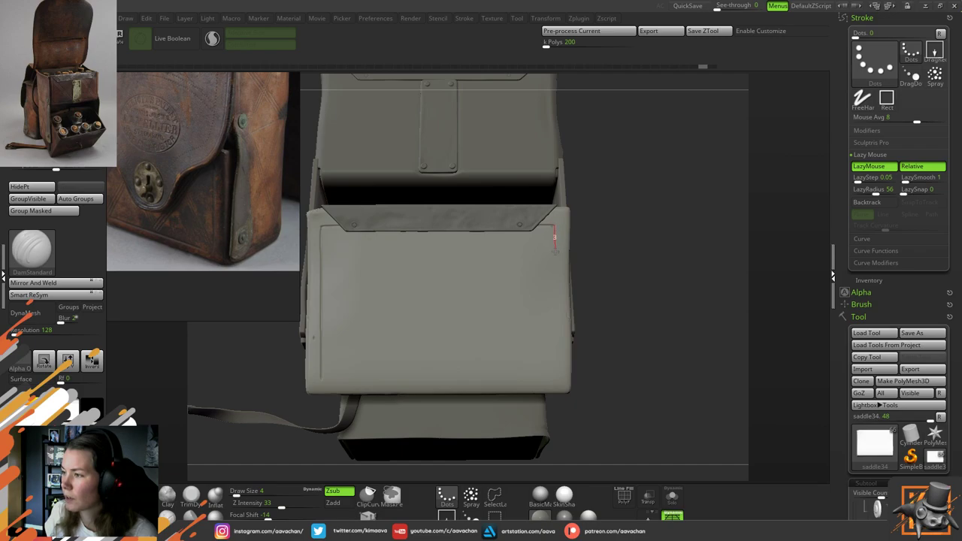
left_click_drag(553, 276, 556, 406)
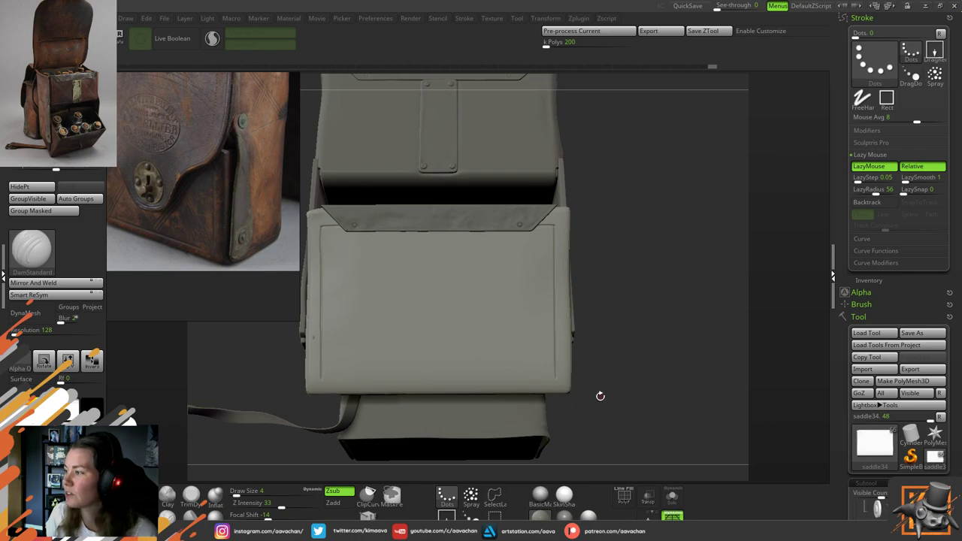
Try carving the border groove along the box front's lower edge, and undo the uneven strokes
mouse_move(883, 450)
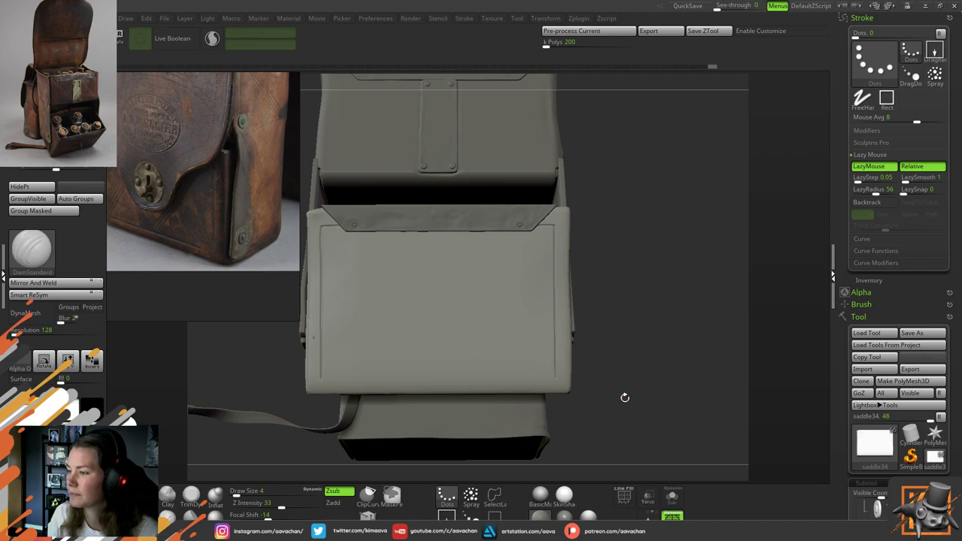
left_click_drag(623, 398, 703, 282)
left_click_drag(639, 276, 612, 273)
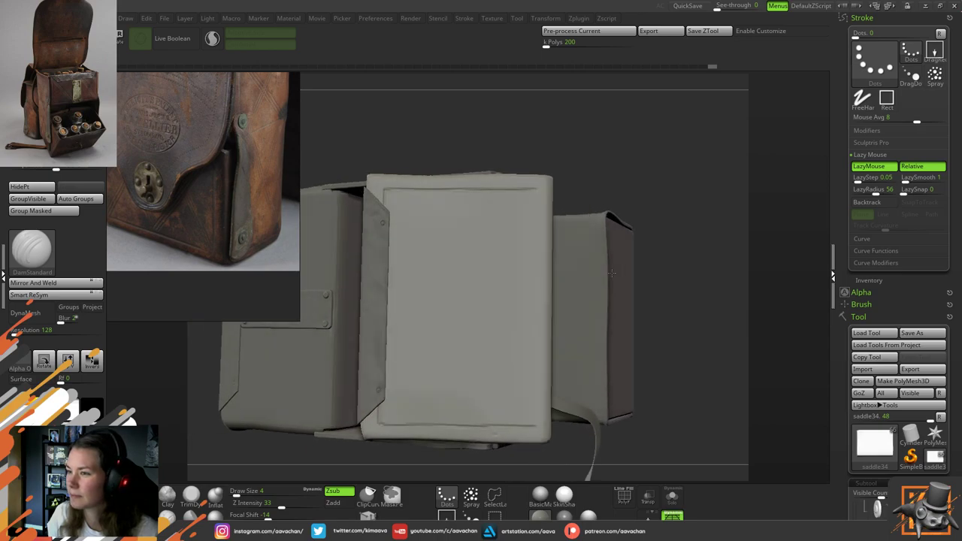
mouse_move(557, 198)
left_mouse_down()
mouse_move(539, 193)
mouse_move(536, 219)
mouse_move(532, 425)
left_mouse_up()
key("ctrl")
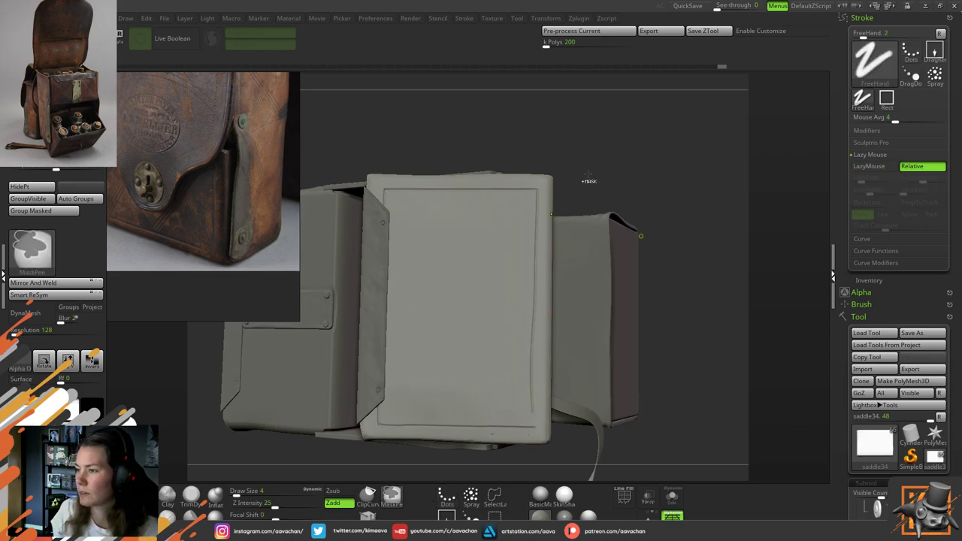
mouse_move(609, 165)
left_mouse_down("alt")
mouse_move(572, 100)
mouse_move(580, 102)
left_mouse_up("alt")
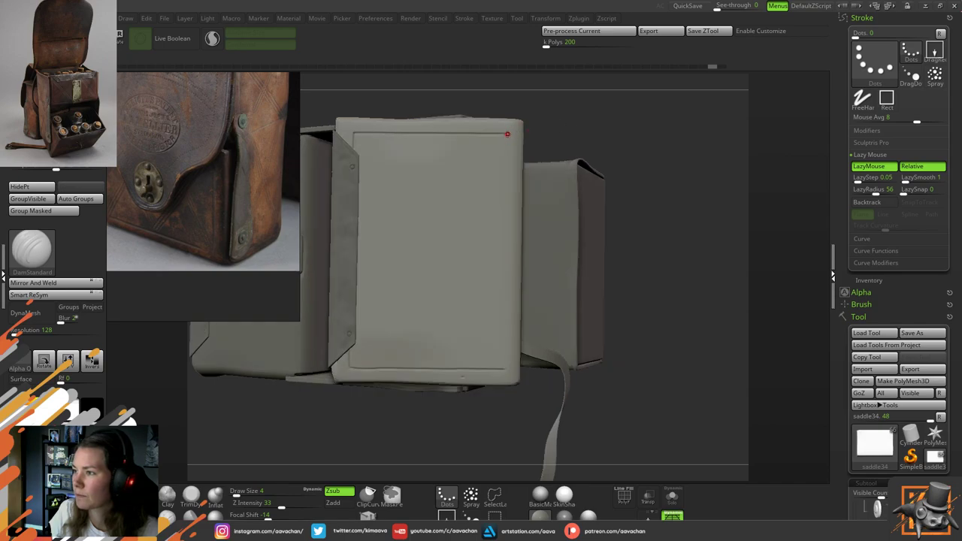
left_click_drag(507, 174, 500, 345)
left_click_drag(504, 383, 504, 384)
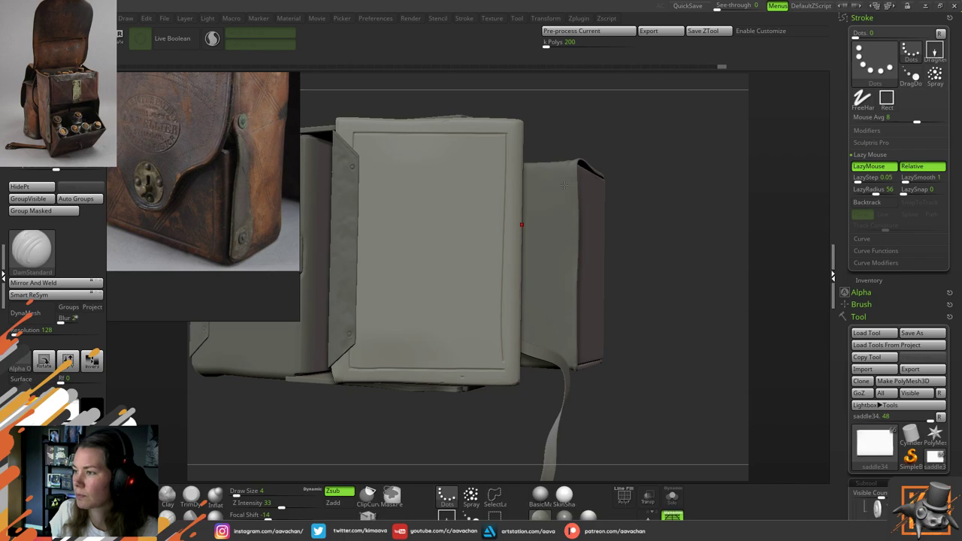
key("ctrl")
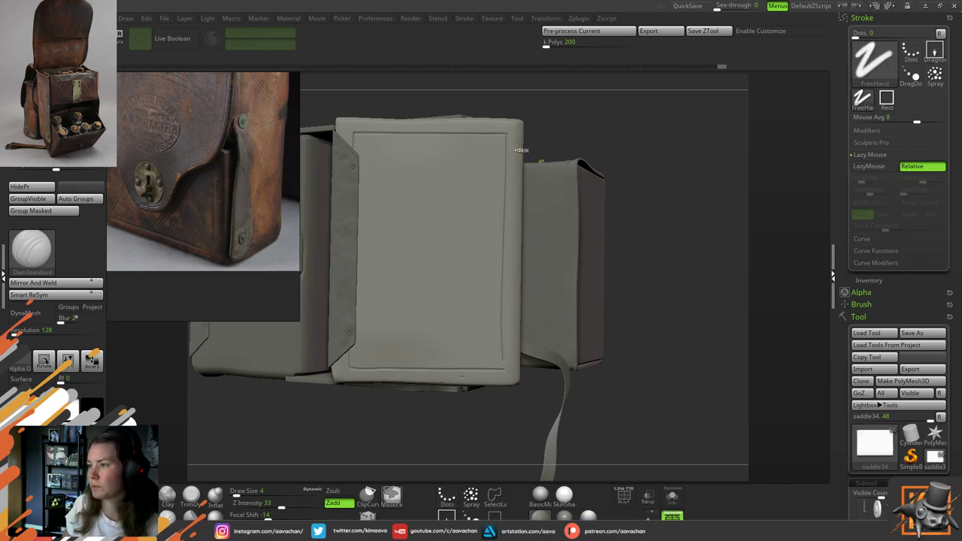
key("ctrl+z")
left_click_drag(597, 131, 610, 97, "alt")
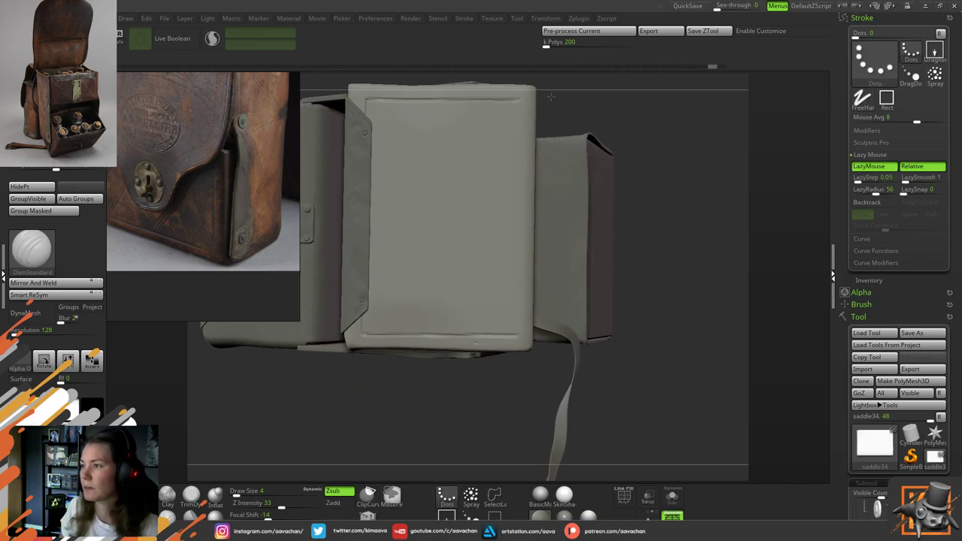
left_click_drag(517, 112, 511, 234)
key("ctrl")
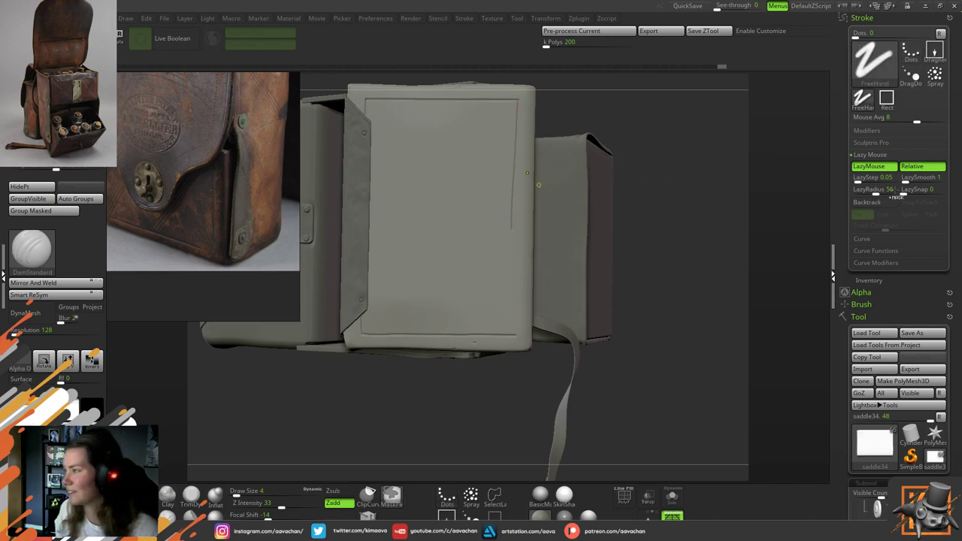
Set the LazyMouse radius to 135 and carve a straight border groove along the box front's lower edge
left_click_drag(876, 192, 889, 191)
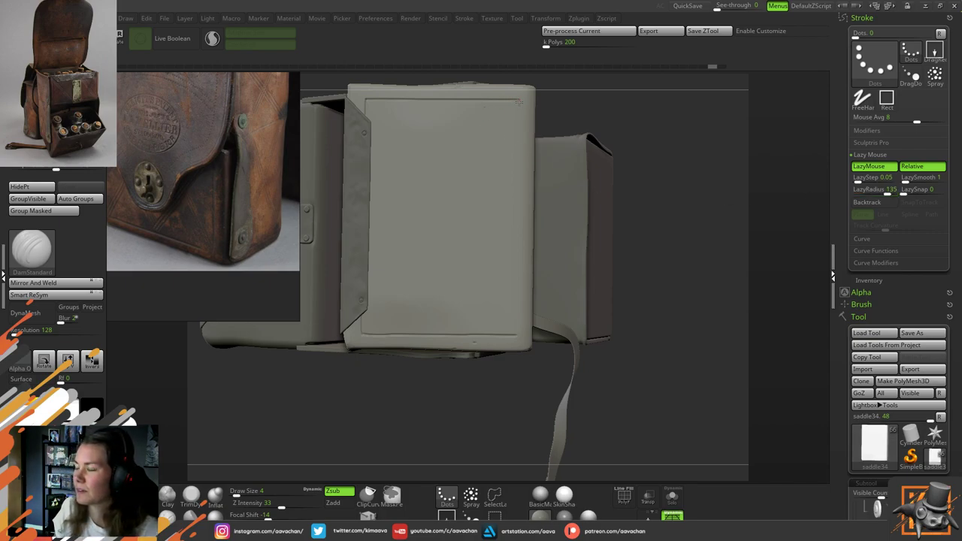
left_click_drag(516, 135, 519, 328)
left_click_drag(521, 369, 520, 400)
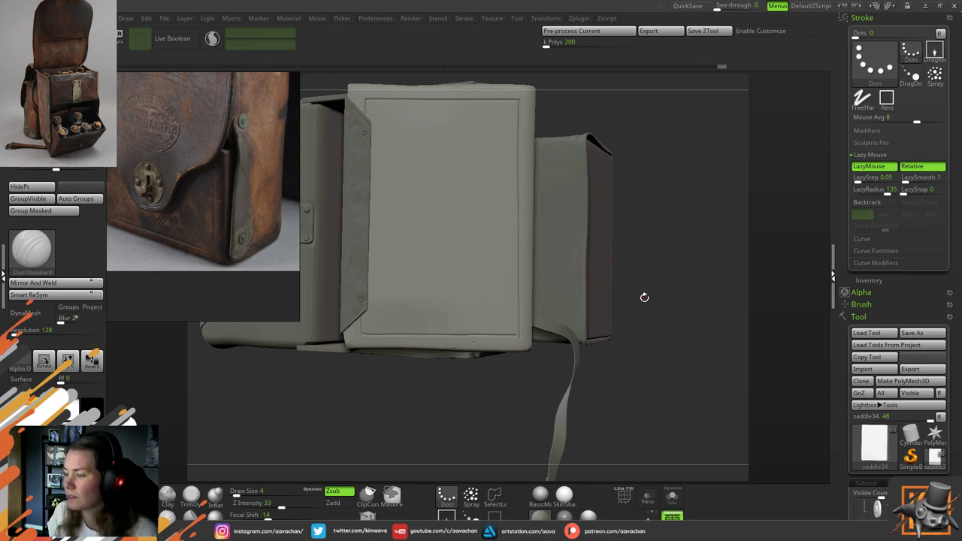
Switch to TrimDynamic and smooth the meeting grooves at the front panel's lower left corner
mouse_move(646, 342)
left_mouse_down()
mouse_move(665, 331)
mouse_move(621, 303)
mouse_move(624, 405)
mouse_move(655, 323)
mouse_move(643, 263)
left_mouse_up()
left_click(192, 496)
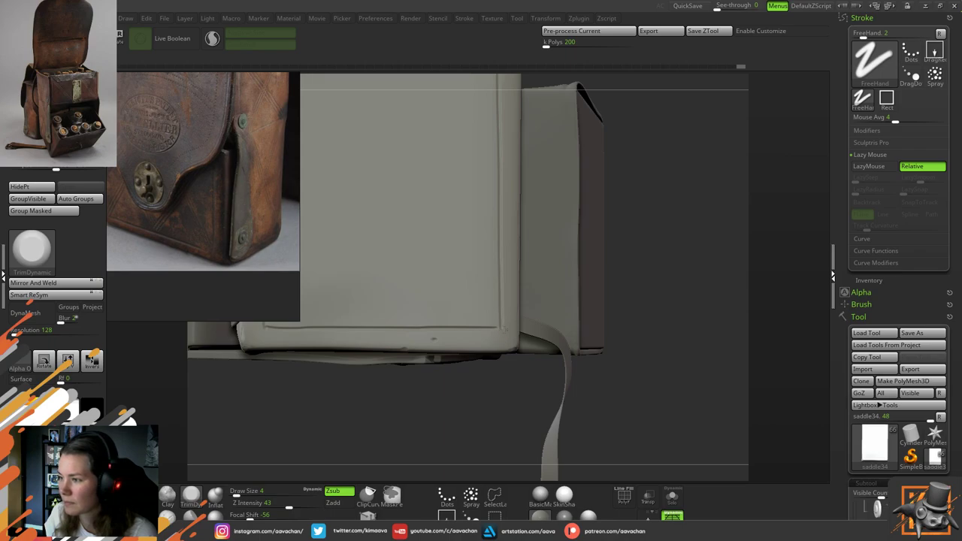
key("shift")
left_click_drag(501, 332, 514, 320, "shift")
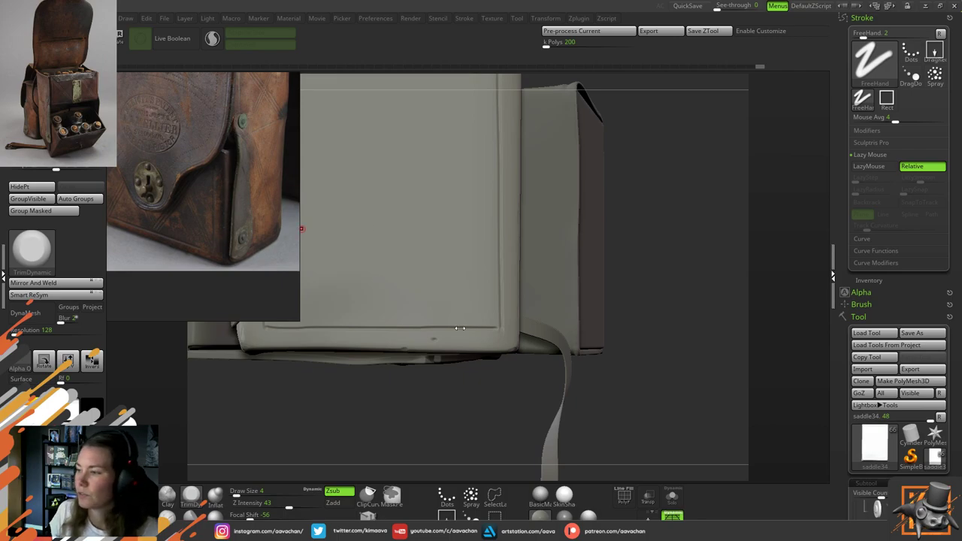
key("shift")
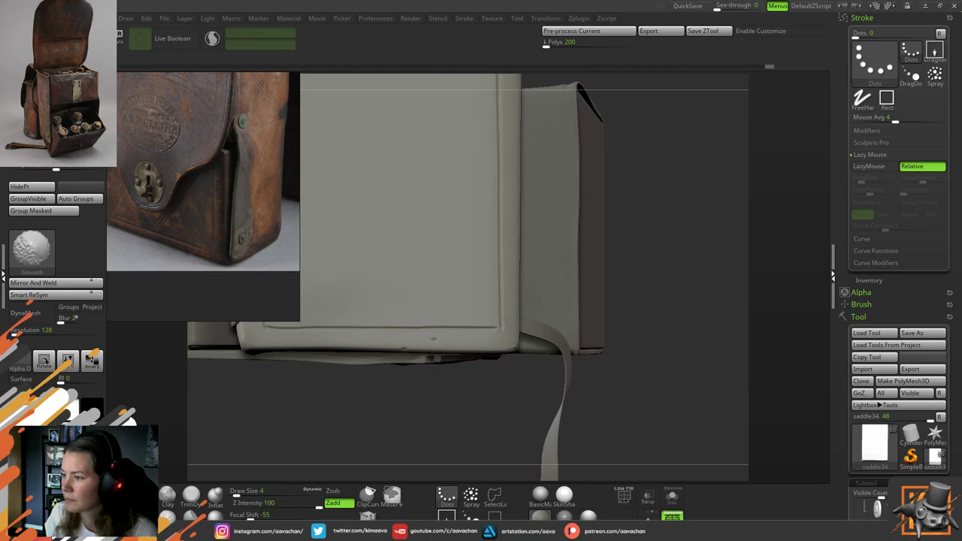
Set the draw size to 12 and soften the groove junction at the panel's lower left corner
left_click_drag(458, 281, 462, 280)
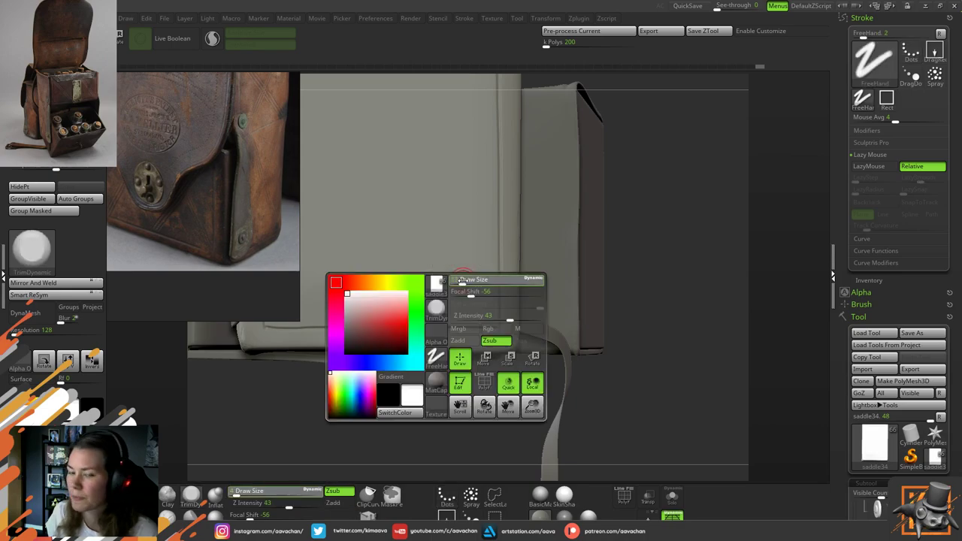
scroll(203, 255, "up", 2)
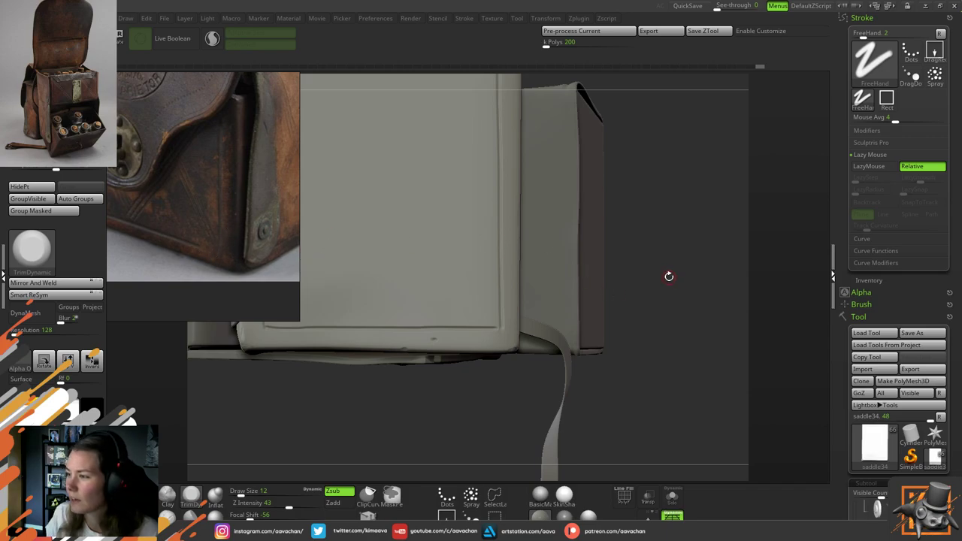
key("shift")
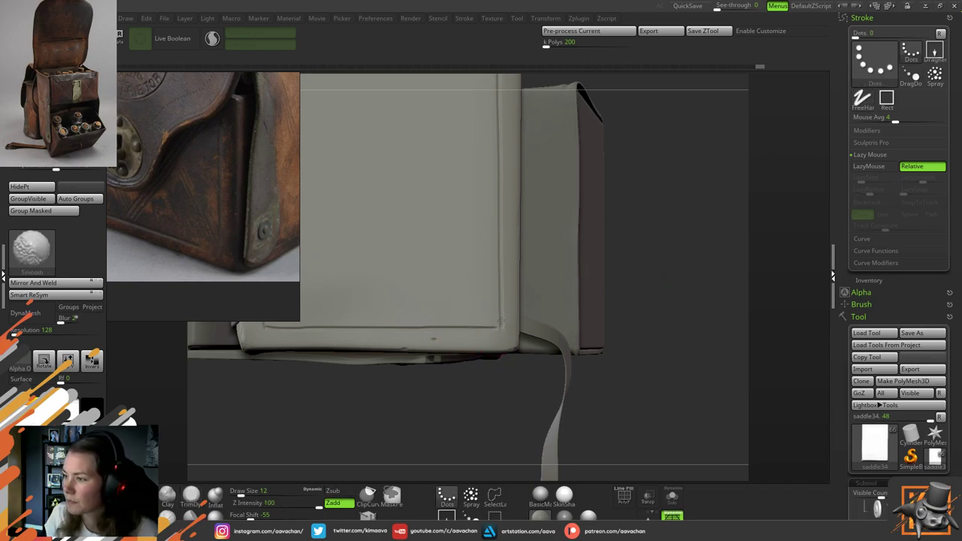
left_click_drag(501, 323, 502, 299, "shift")
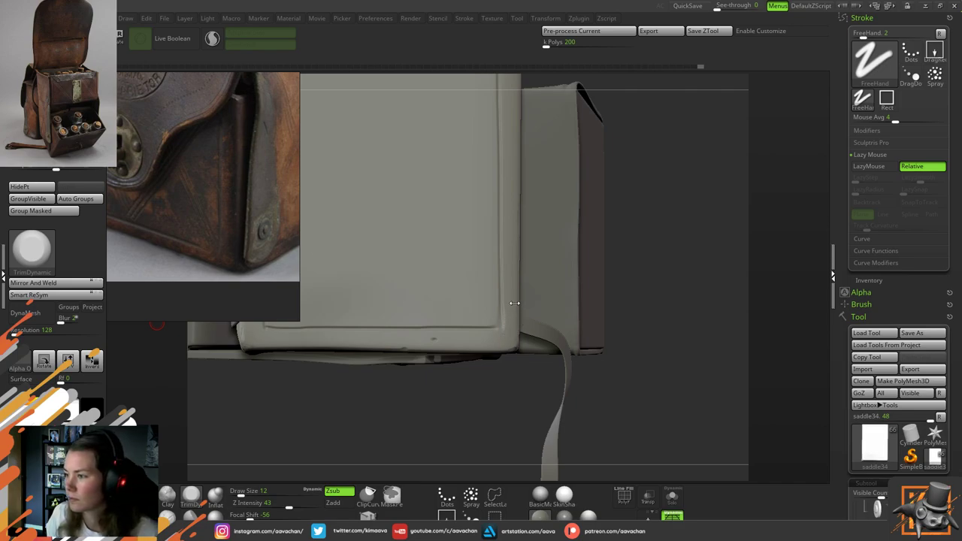
key("shift")
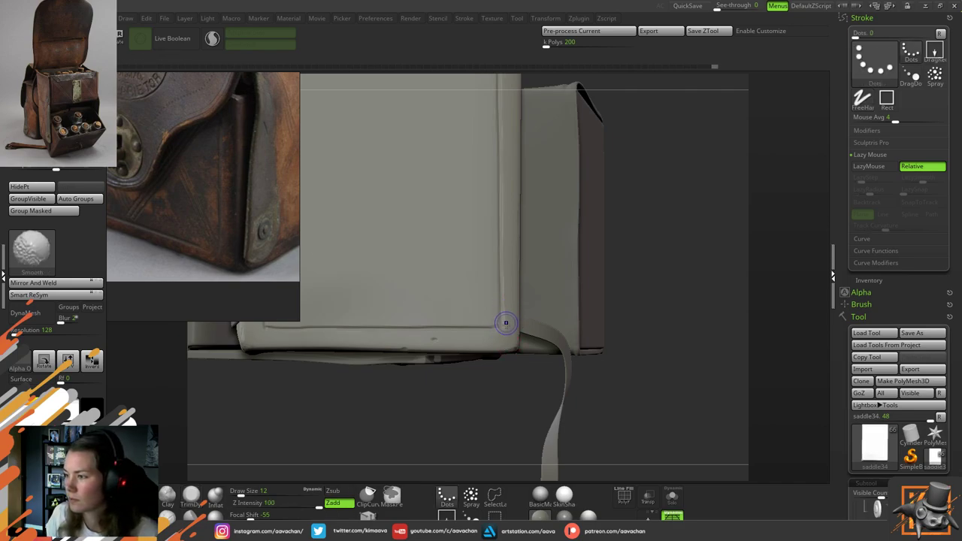
mouse_move(507, 331)
left_mouse_down("shift")
mouse_move(507, 299)
mouse_move(495, 317)
left_mouse_up("shift")
Smooth the groove junction at the panel's lower right corner and flatten it with TrimDynamic
left_click_drag(636, 197, 592, 275, "alt")
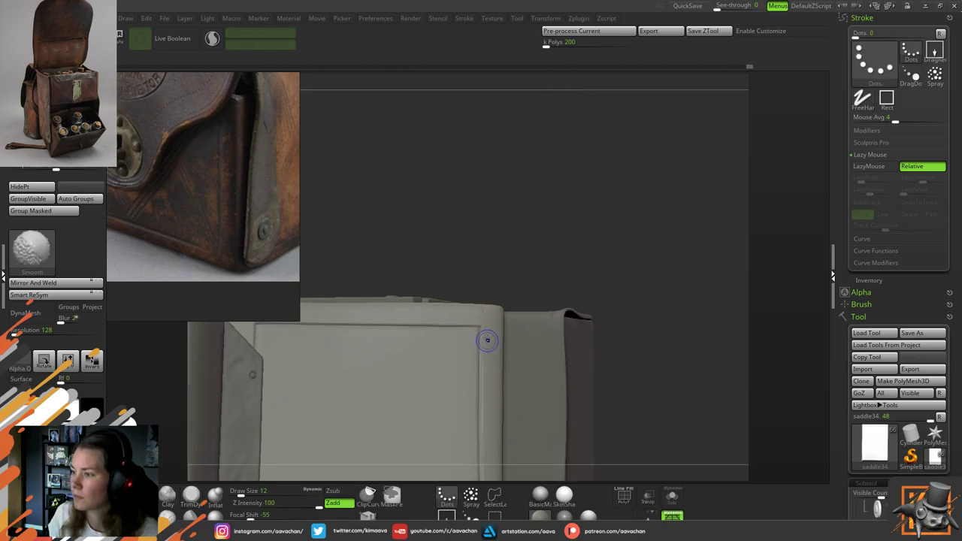
mouse_move(489, 340)
left_mouse_down("shift")
mouse_move(481, 321)
mouse_move(479, 393)
left_mouse_up("shift")
left_click(191, 496)
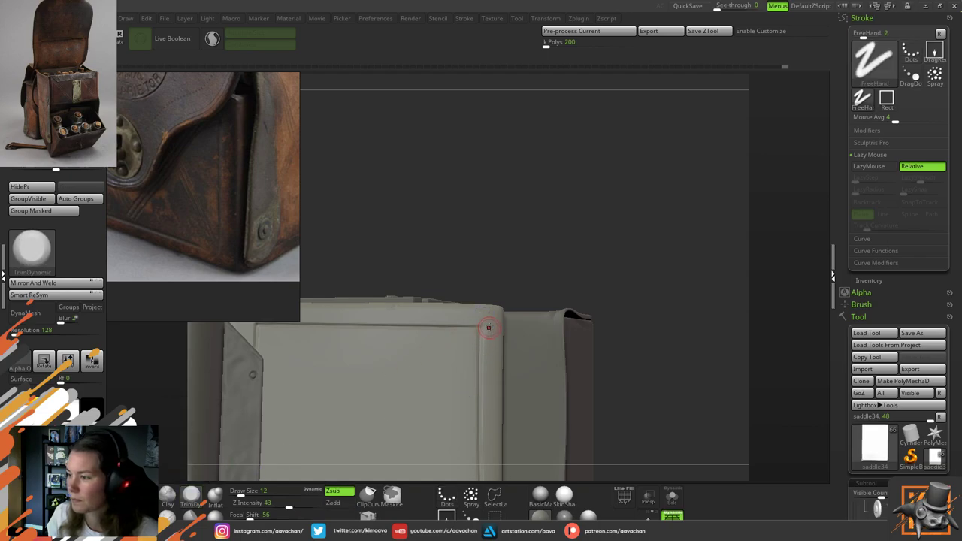
left_click_drag(483, 333, 483, 344)
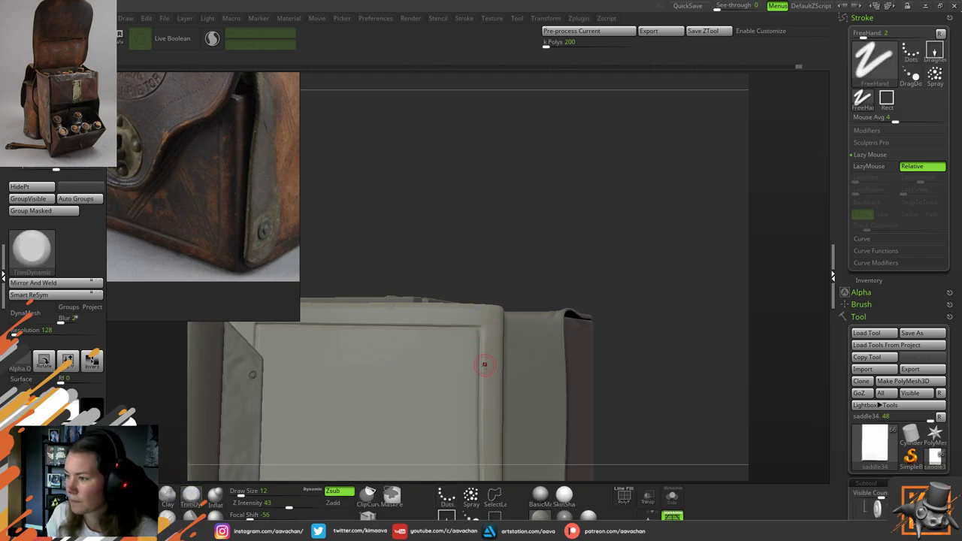
Soften the end of the left side groove beside the riveted strip, and check the whole border
mouse_move(526, 278)
left_mouse_down()
mouse_move(680, 380)
mouse_move(668, 161)
mouse_move(455, 301)
left_mouse_up()
key("shift")
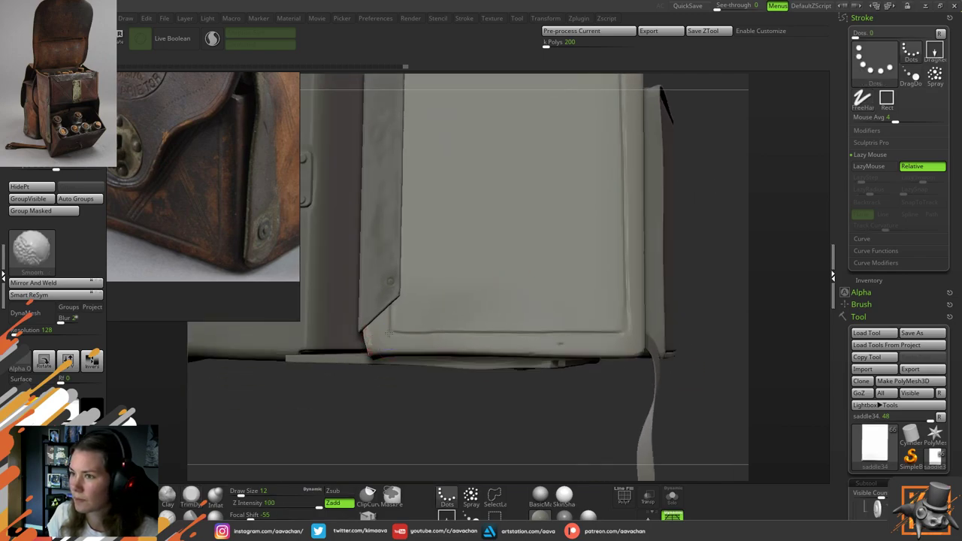
left_click_drag(399, 335, 397, 338, "shift")
key("alt")
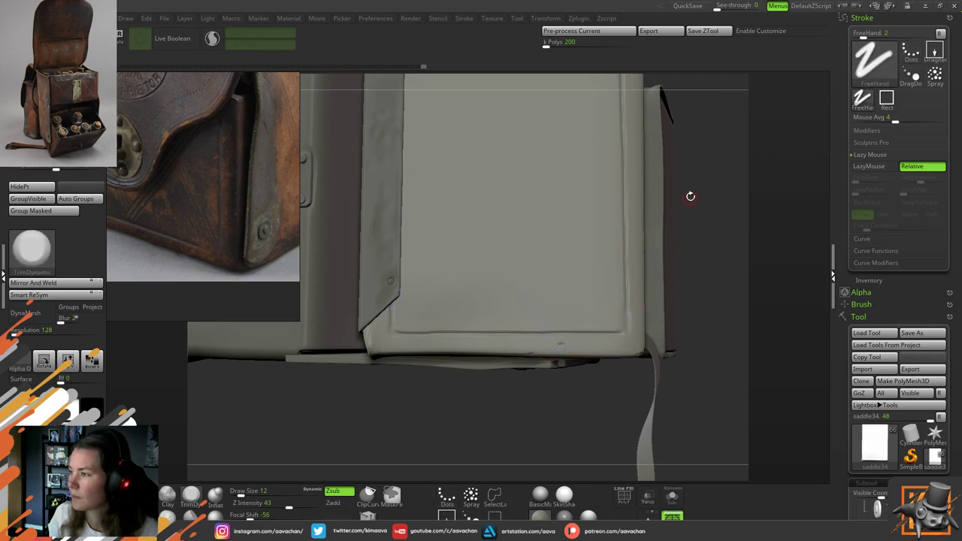
left_click_drag(691, 198, 474, 199)
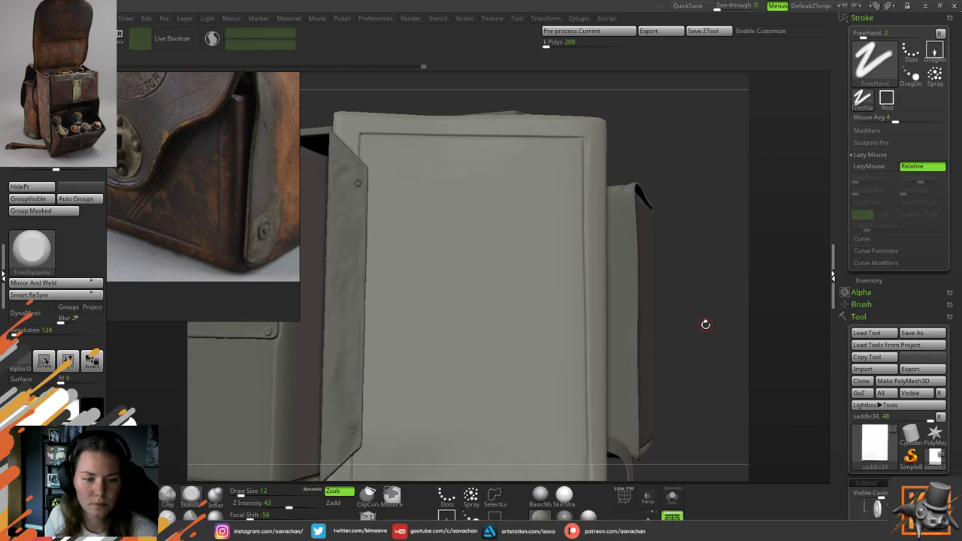
right_click(697, 276)
mouse_move(707, 241)
left_mouse_down()
mouse_move(665, 244)
mouse_move(701, 250)
left_mouse_up()
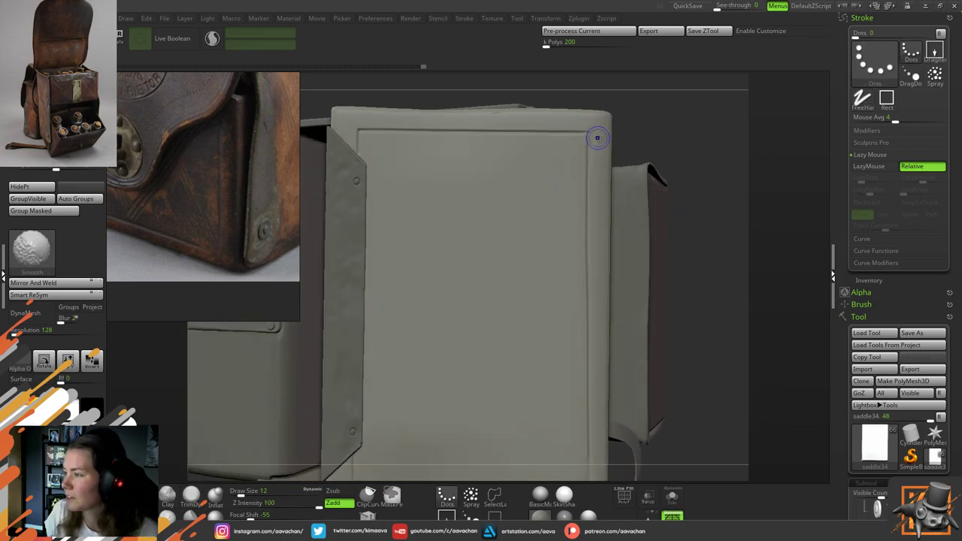
Reduce TrimDynamic's draw size to 7 and refine the groove junction at the panel's lower left corner
mouse_move(719, 374)
left_mouse_down()
mouse_move(661, 259)
mouse_move(631, 236)
mouse_move(543, 237)
mouse_move(526, 222)
left_mouse_up()
key("space")
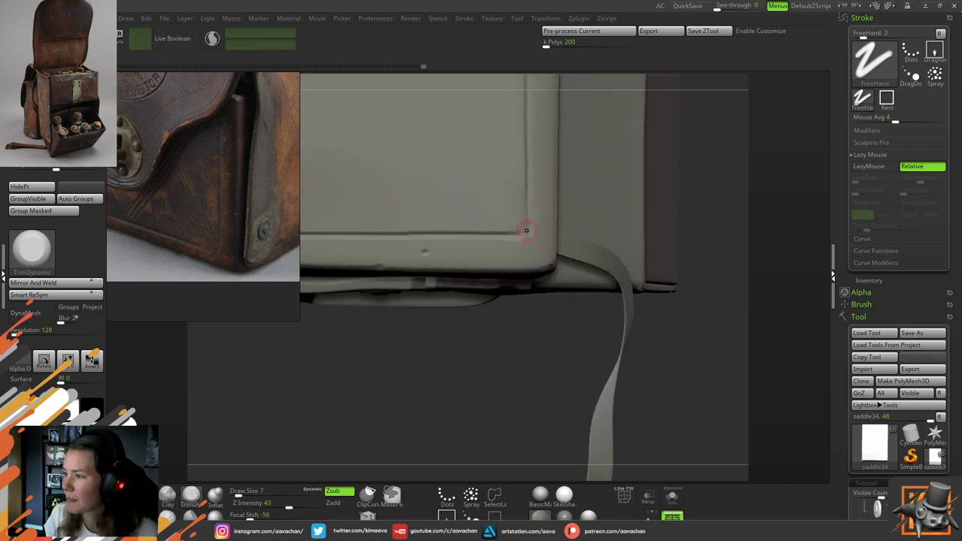
left_click_drag(527, 231, 533, 239)
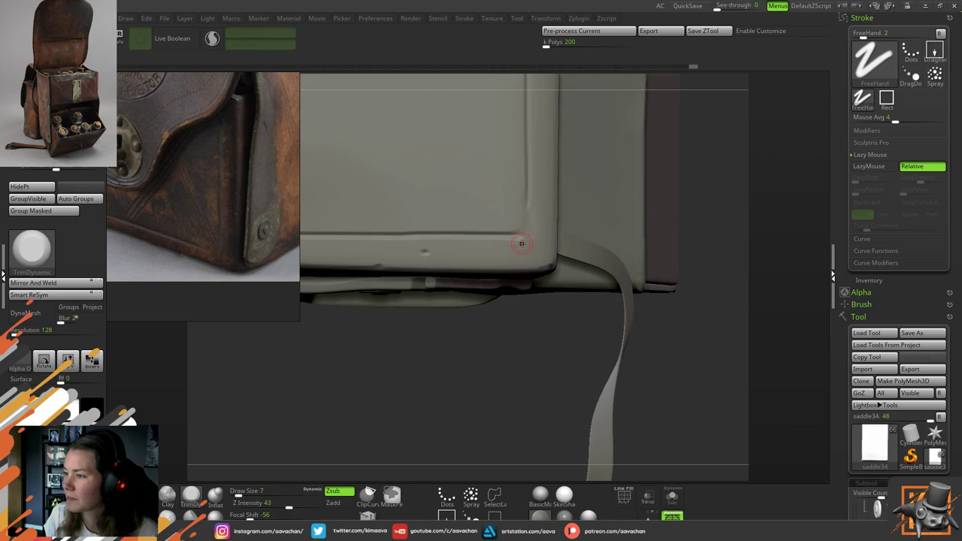
key("shift")
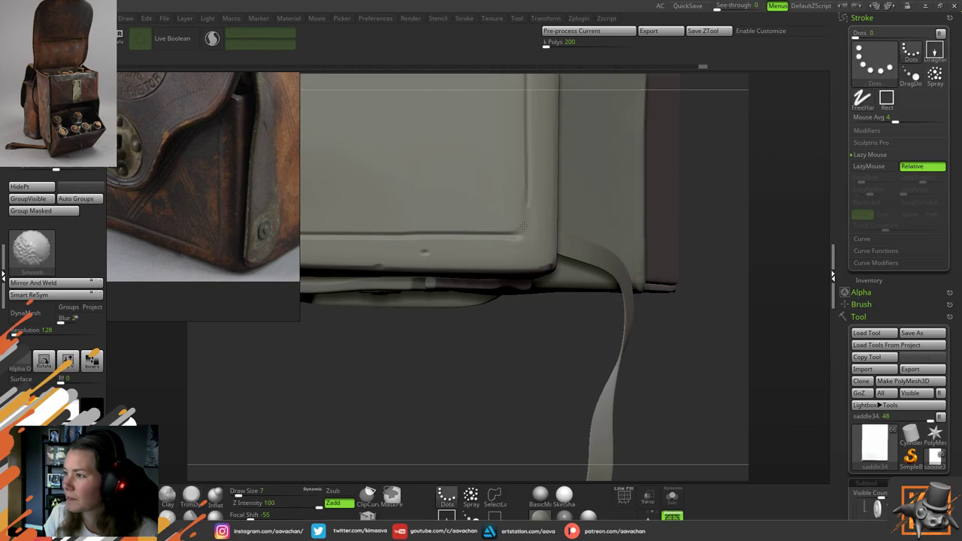
Switch the model's material to White Cavity to inspect the carved grooves
key("alt")
left_click_drag(682, 207, 541, 429)
left_click(589, 515)
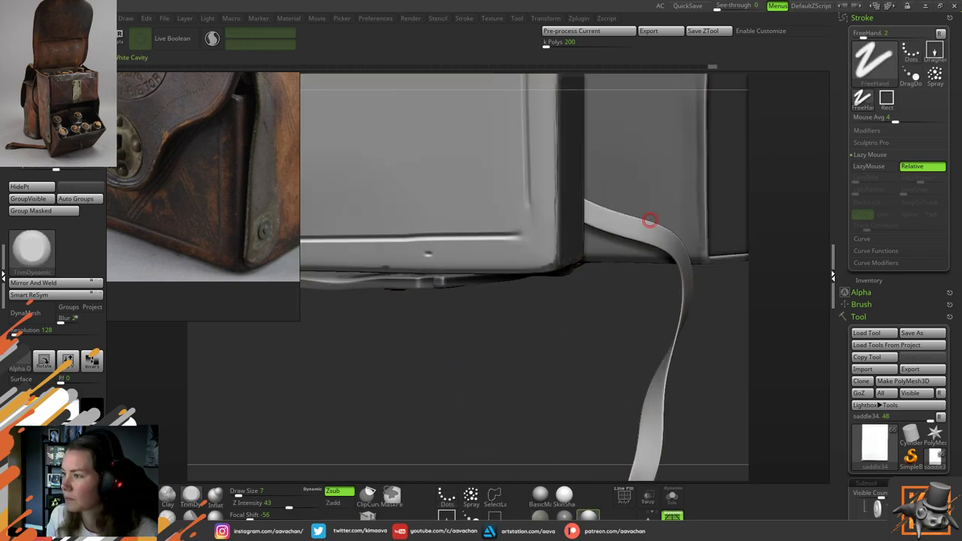
Sharpen the groove at the panel's lower right corner with the Pinch brush at draw size 14, smoothing the loose end
left_click(589, 516)
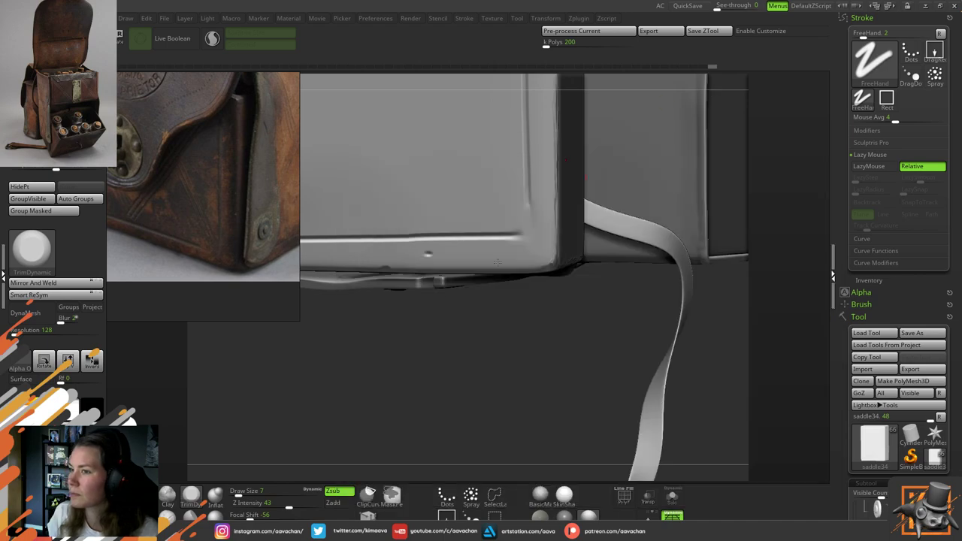
left_click_drag(520, 330, 492, 416, "alt")
key("shift")
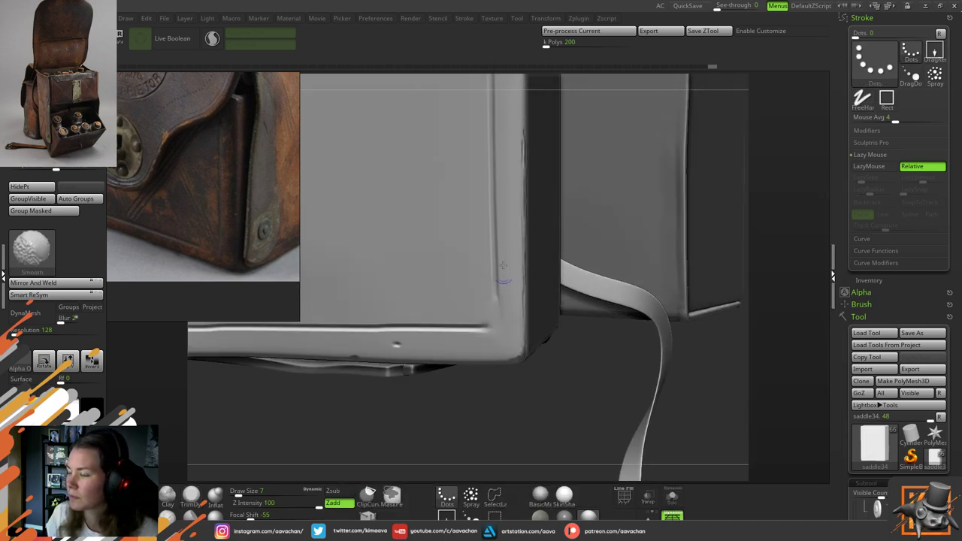
right_click_drag(514, 317, 510, 360, "ctrl")
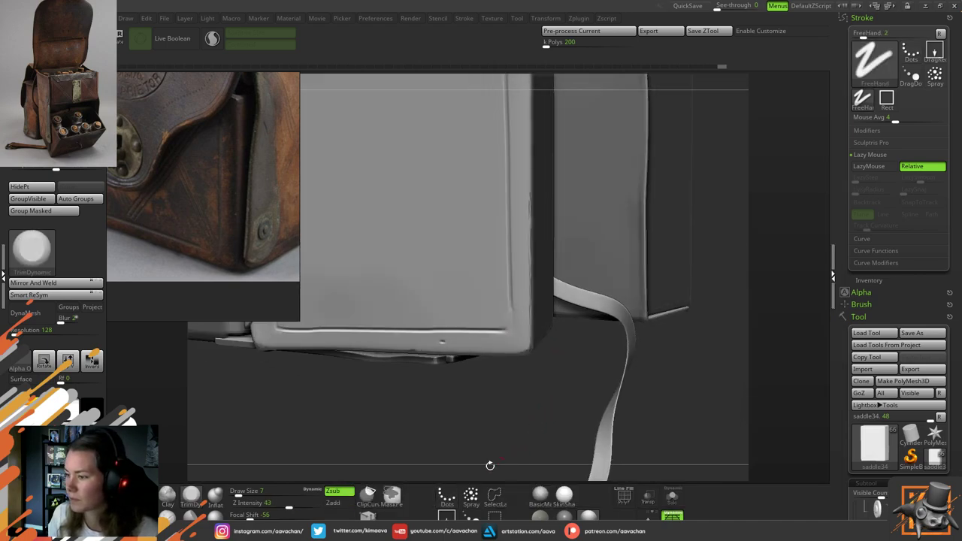
key("b")
key("p")
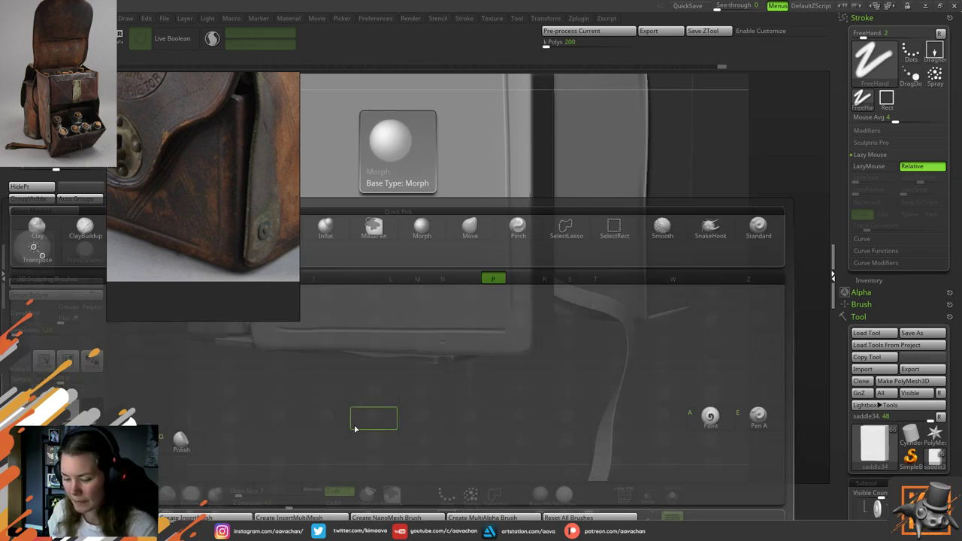
key("i")
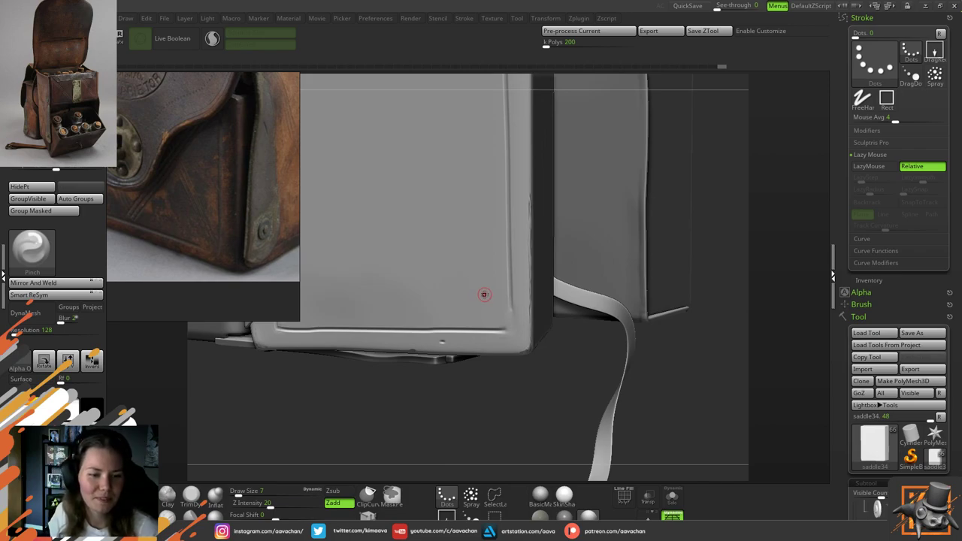
left_click_drag(526, 388, 515, 288)
key("space")
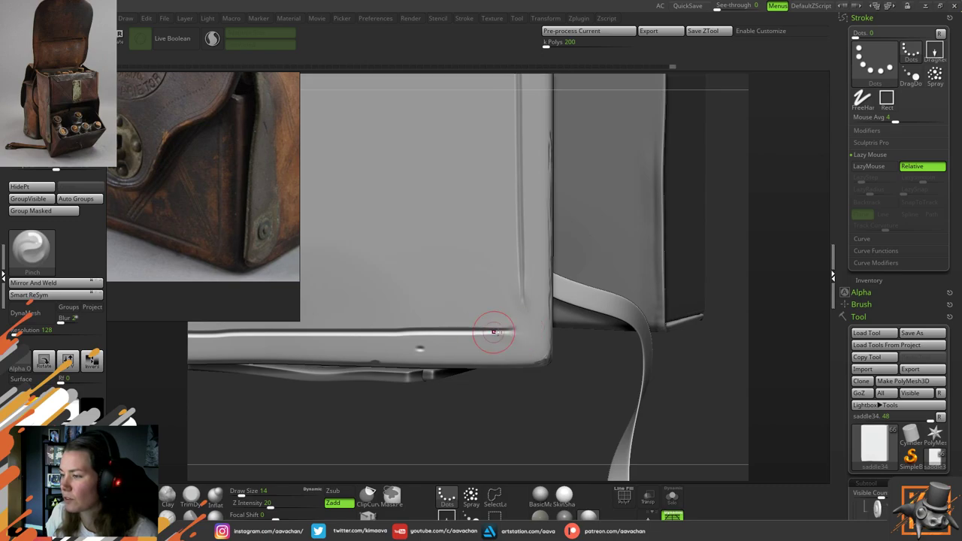
left_click_drag(489, 332, 473, 328)
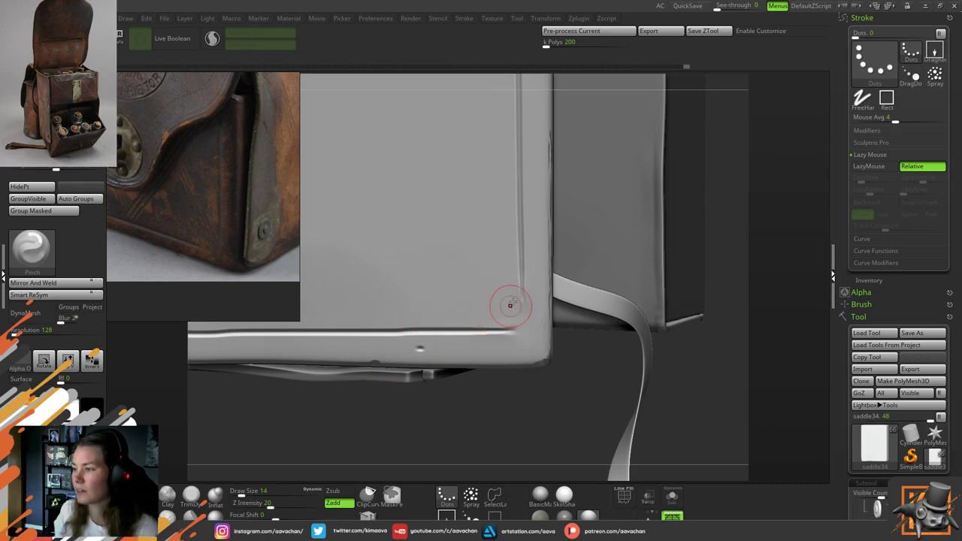
mouse_move(514, 297)
left_mouse_down("shift")
mouse_move(530, 303)
mouse_move(493, 308)
left_mouse_up("shift")
Switch the model back from White Cavity to the grey-green material and smooth the panel's upper right groove corner at draw size 9
left_click_drag(564, 365, 505, 241, "alt")
left_click(540, 497)
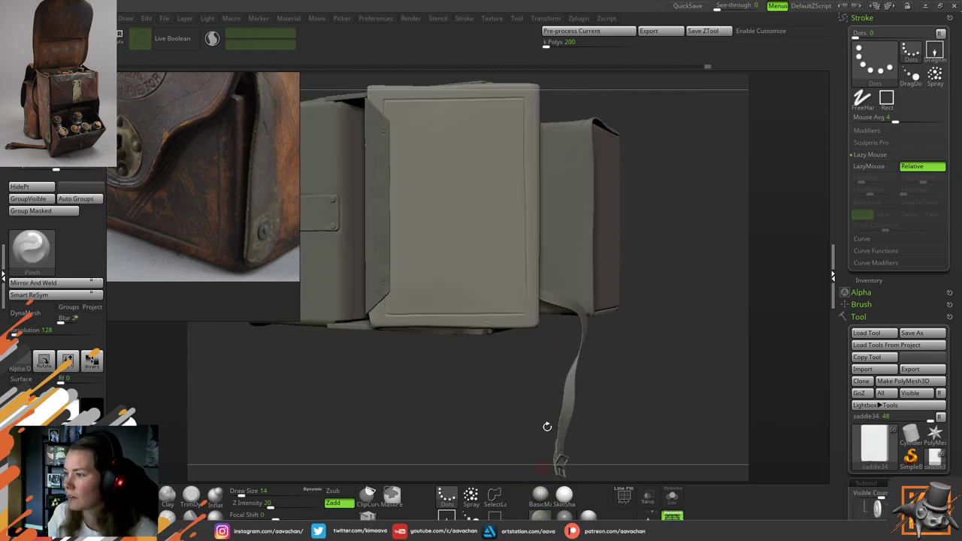
left_click_drag(674, 175, 487, 209, "alt")
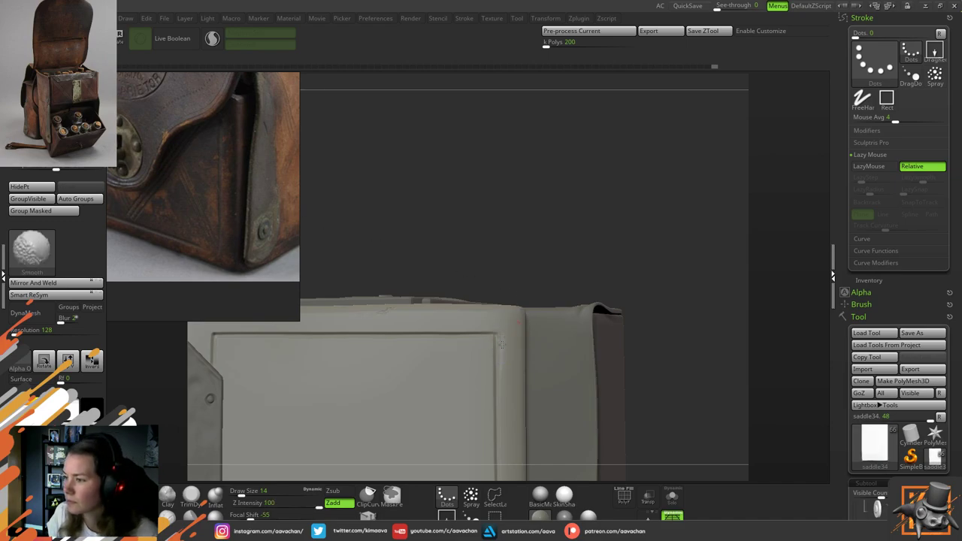
key("ctrl")
key("shift")
key("space")
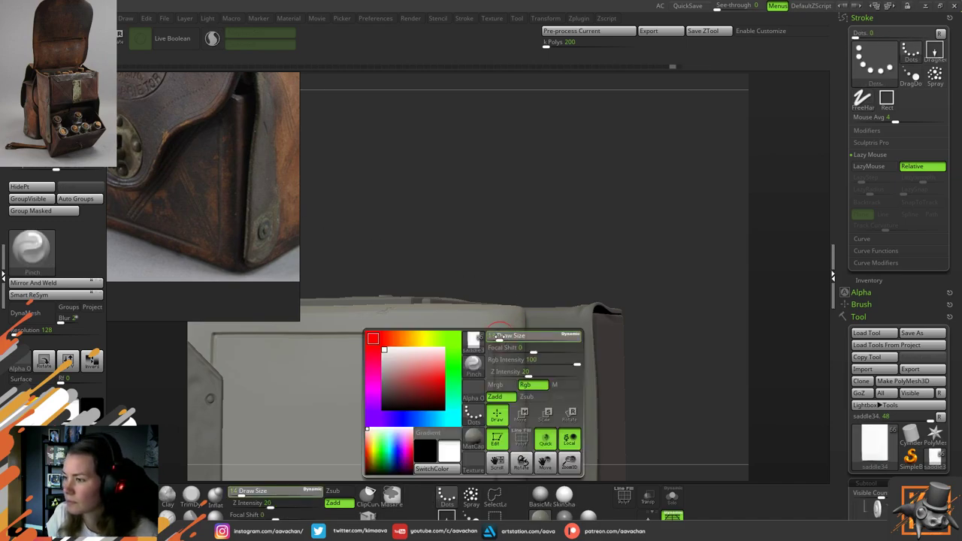
left_click(502, 344, "shift")
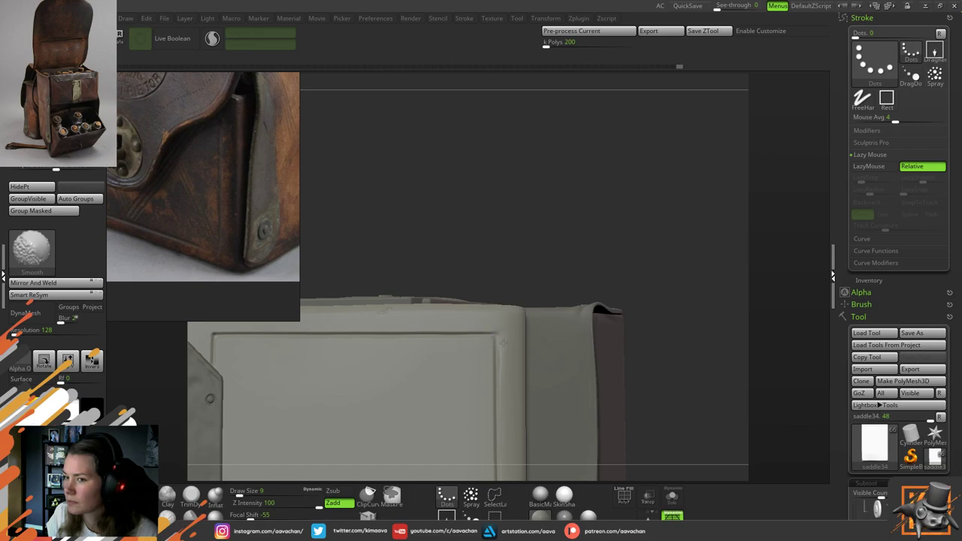
left_click_drag(489, 349, 497, 326, "shift")
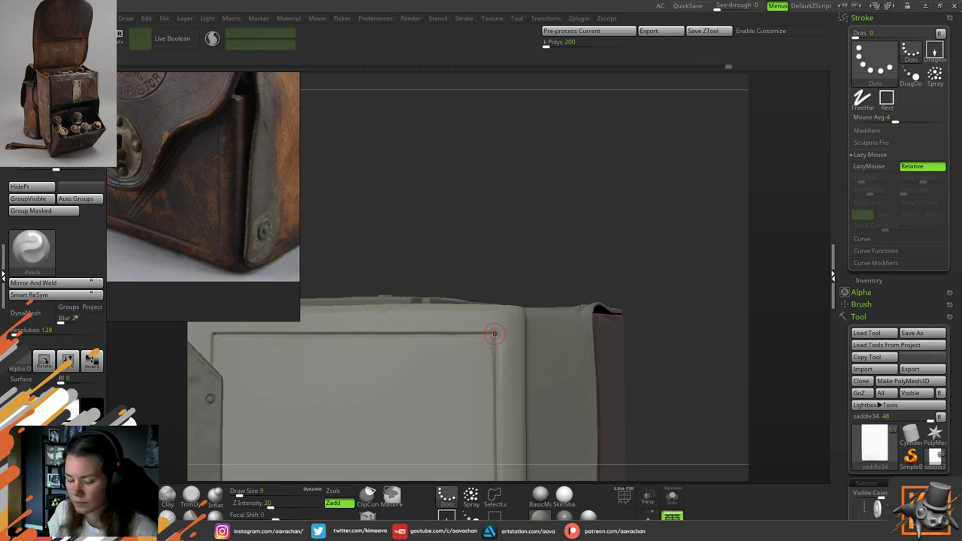
key("b")
key("p")
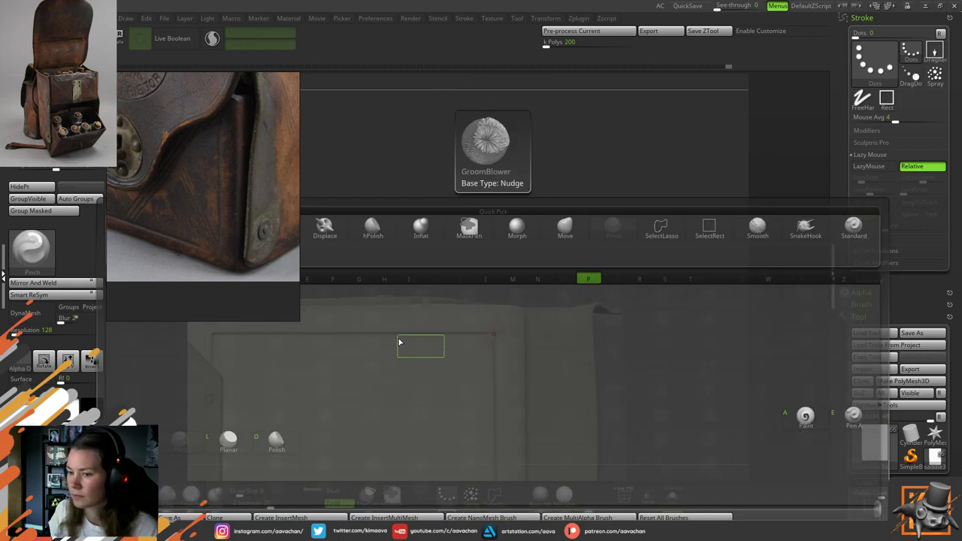
key("i")
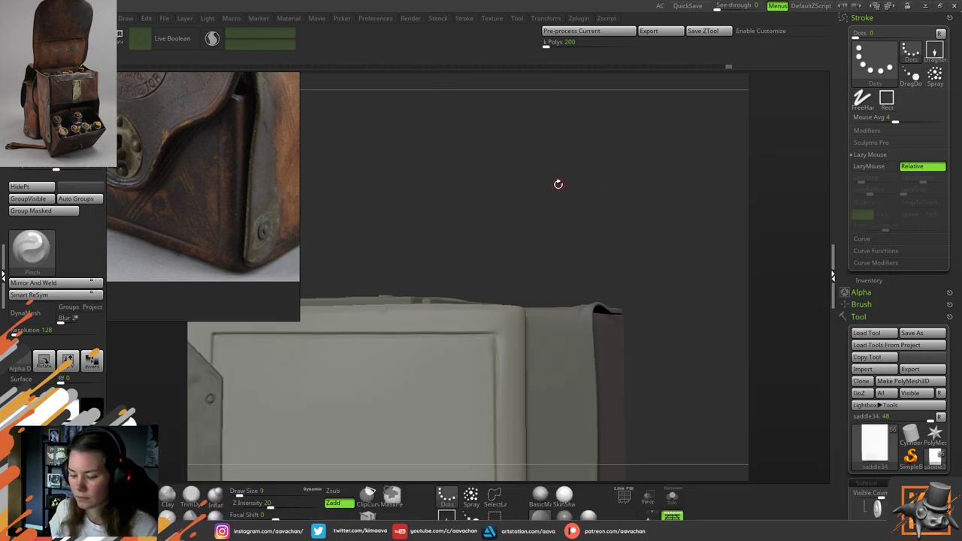
key("p")
key("i")
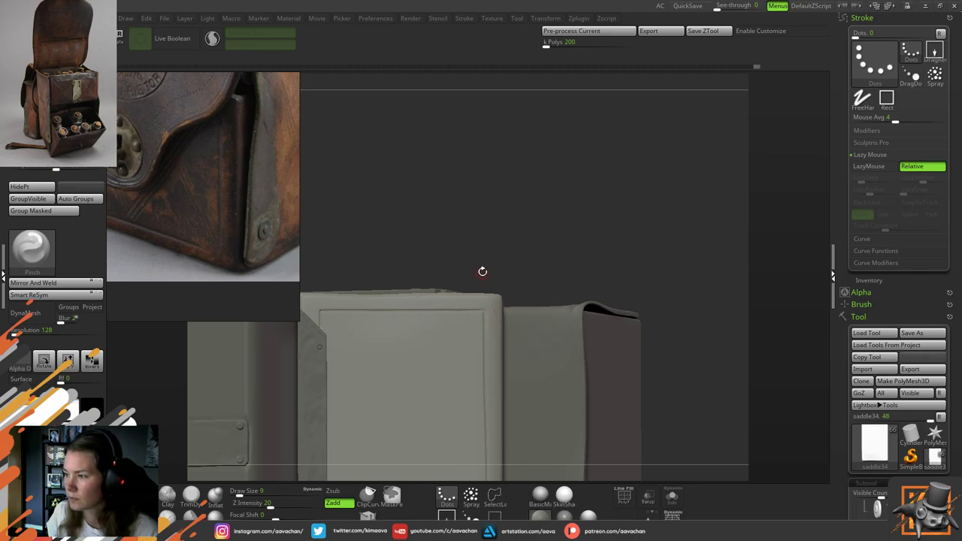
Frame the whole saddlebag from the front and save the tool
left_click_drag(526, 232, 664, 248)
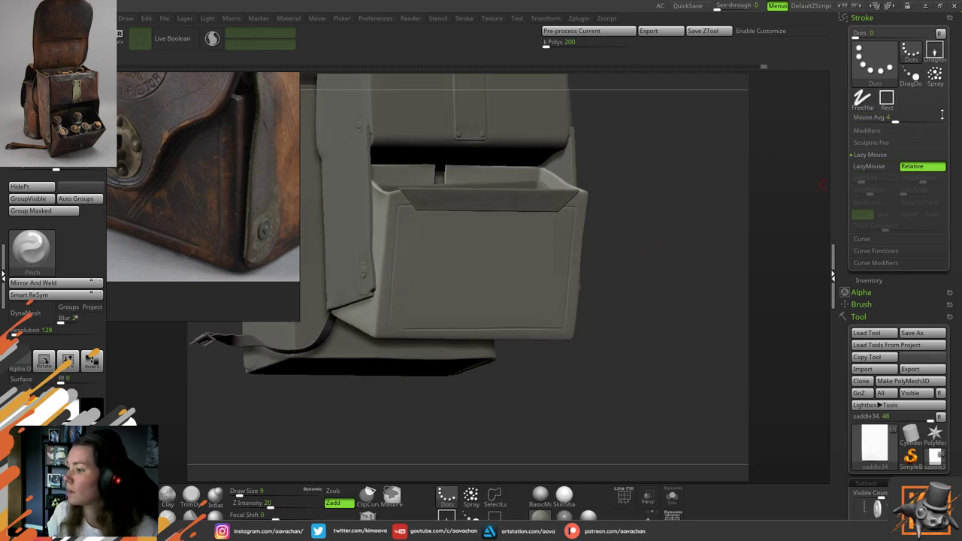
left_click(676, 514)
left_click_drag(606, 318, 619, 262)
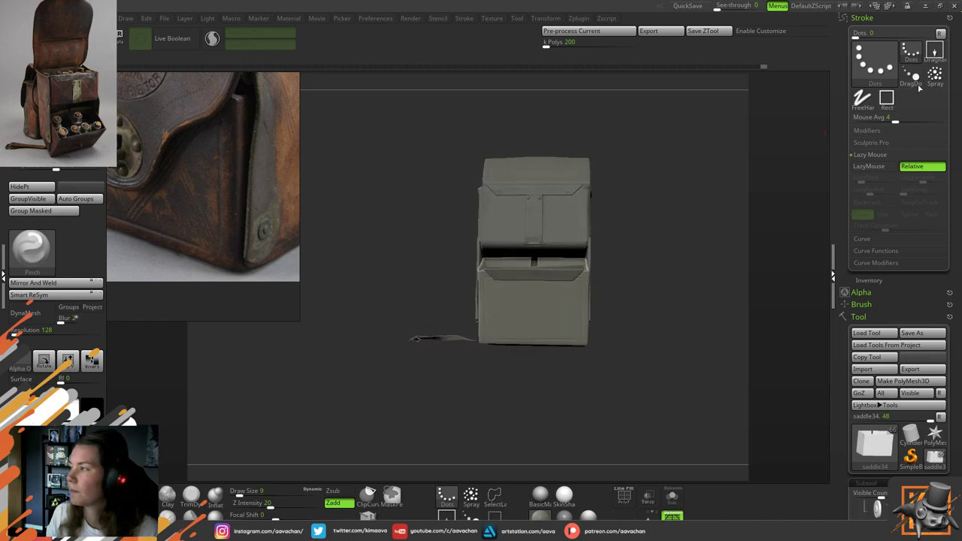
left_click(914, 333)
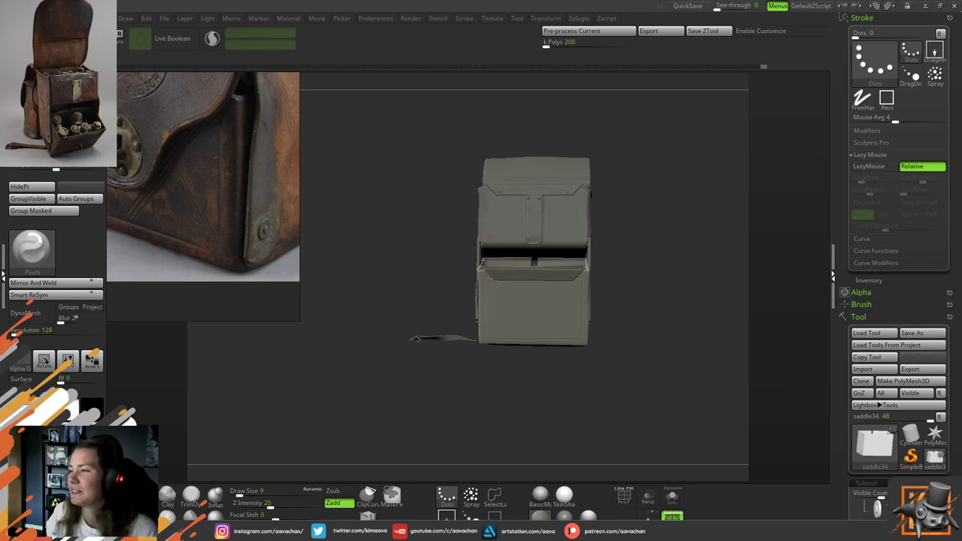
Examine the open front box and its tooled border from several angles and distances
left_click_drag(414, 248, 418, 332, "alt")
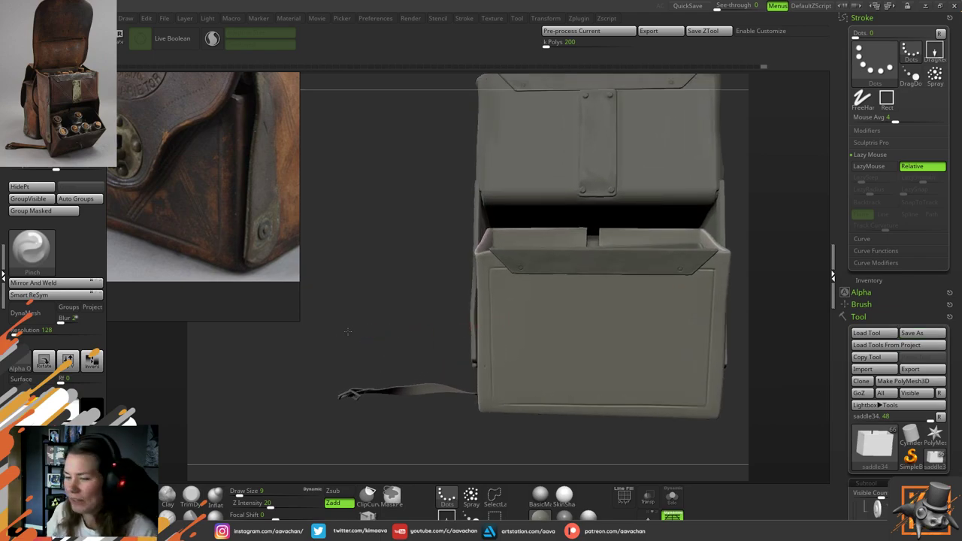
left_click_drag(348, 331, 286, 333, "alt")
left_click_drag(376, 430, 366, 384)
right_click_drag(367, 385, 376, 378)
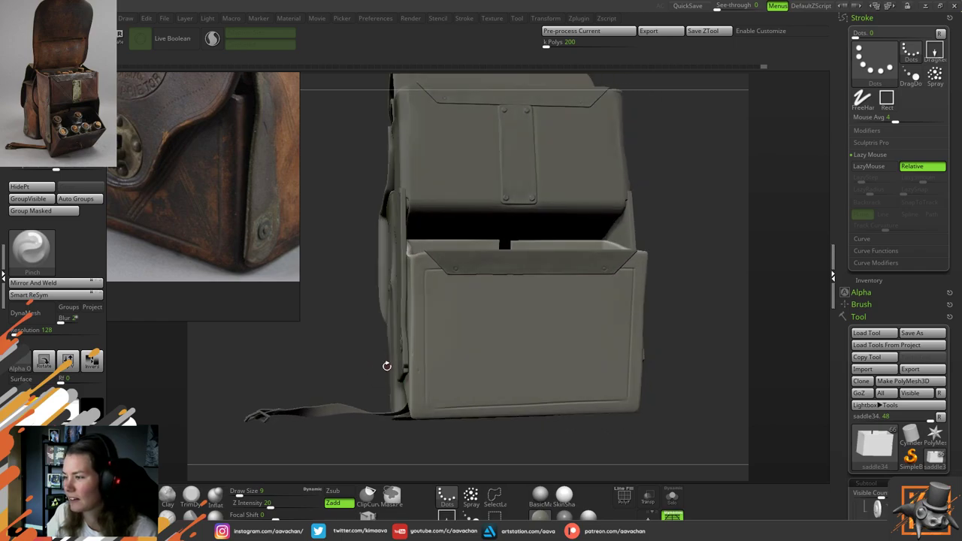
right_click_drag(365, 447, 348, 343)
mouse_move(606, 289)
right_mouse_down()
mouse_move(608, 299)
mouse_move(591, 282)
right_mouse_up()
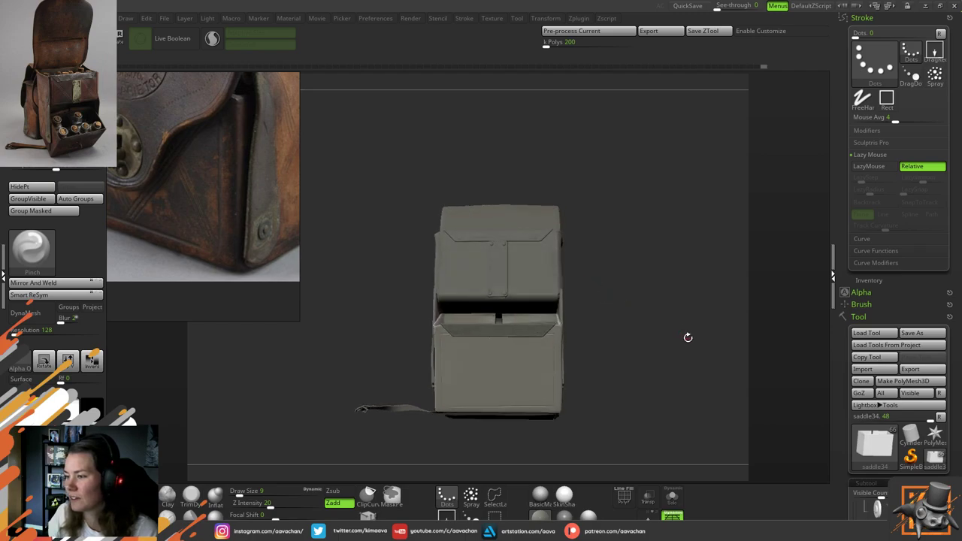
right_click_drag(688, 338, 714, 376, "ctrl")
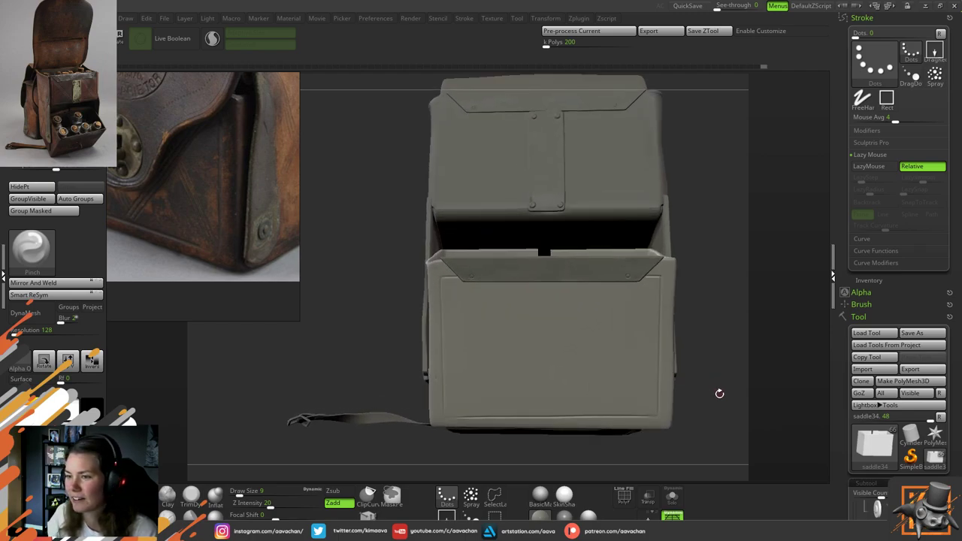
mouse_move(719, 393)
left_mouse_down()
mouse_move(720, 406)
mouse_move(716, 390)
left_mouse_up()
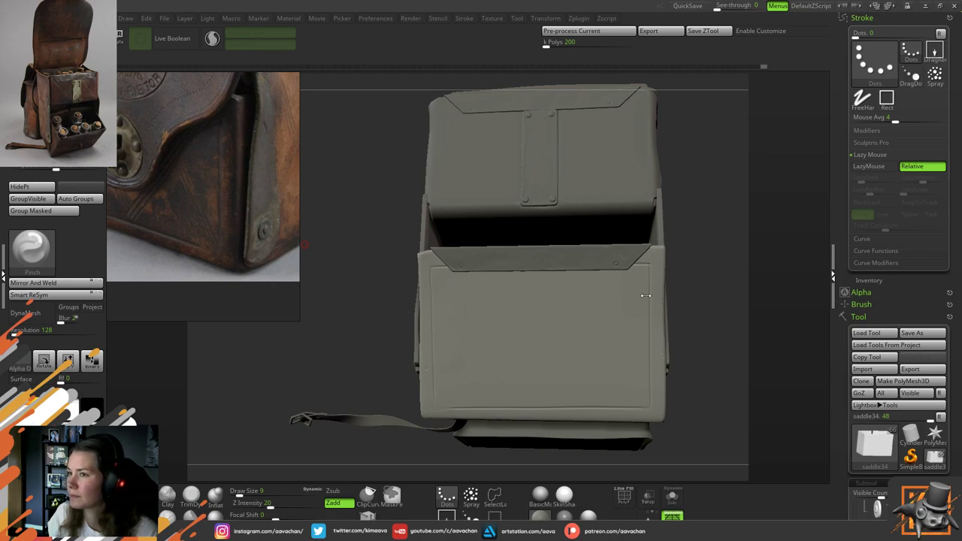
Compare the model's front with the reference photos of the closed flap and the open bottle compartment
scroll(221, 149, "down", 4)
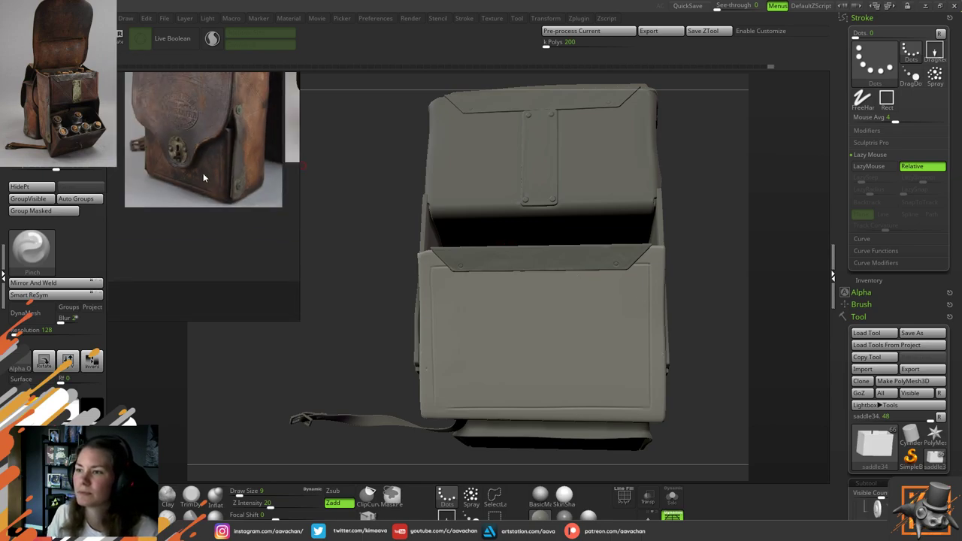
middle_click_drag(218, 124, 218, 243)
scroll(196, 221, "up", 3)
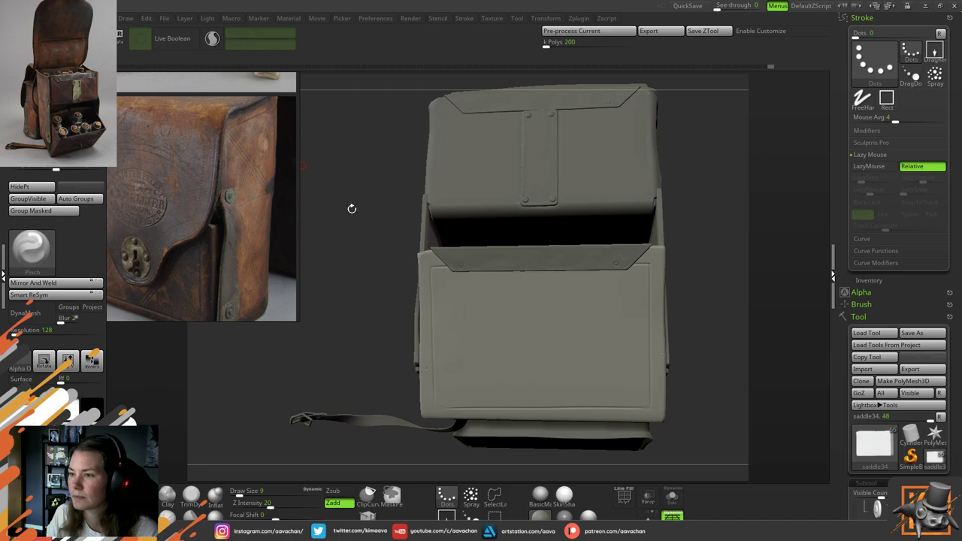
left_click_drag(352, 209, 348, 234)
middle_click_drag(182, 267, 223, 279)
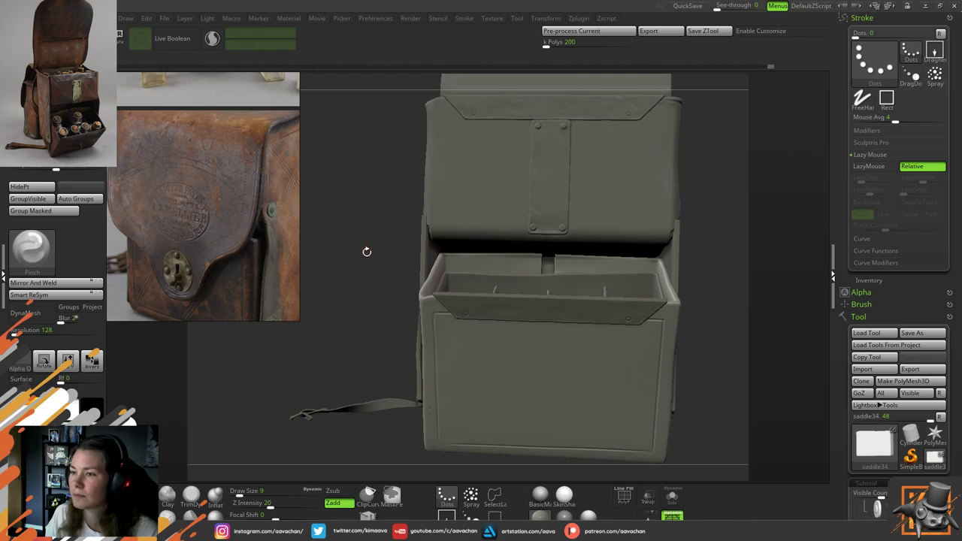
scroll(244, 182, "down", 3)
middle_click_drag(230, 164, 242, 243)
scroll(241, 185, "up", 4)
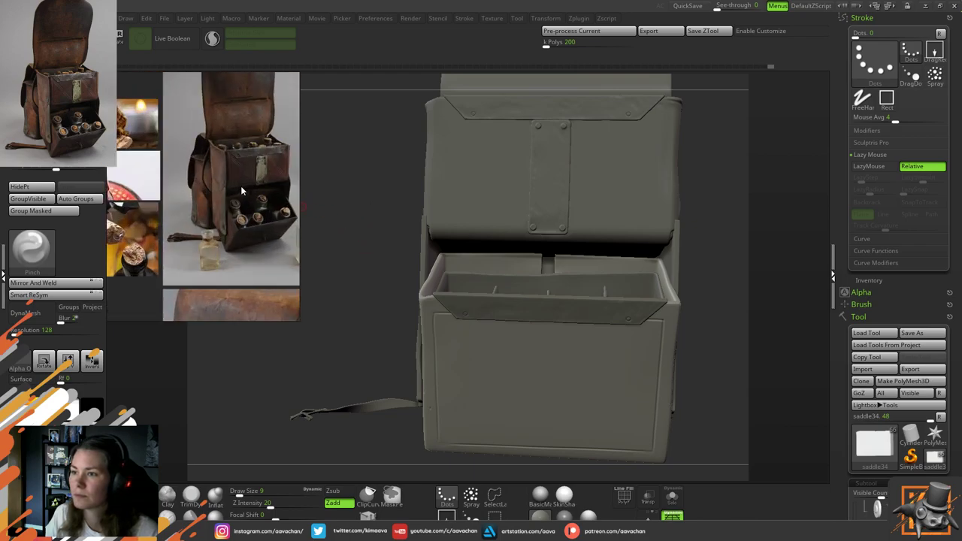
scroll(242, 192, "up", 2)
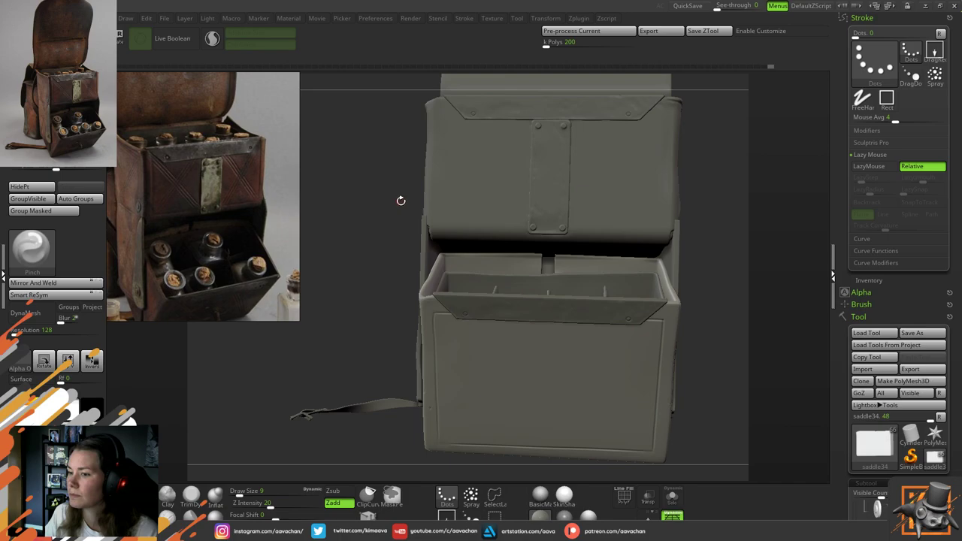
Select the mainbody_open subtool and examine the side flap and buckle strap at its top edge
left_click_drag(385, 216, 531, 175)
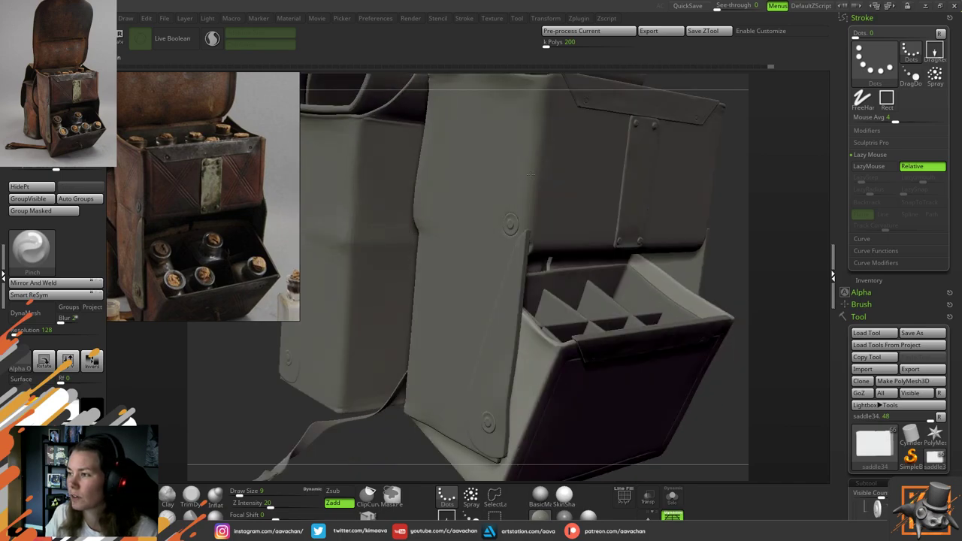
left_click(531, 175, "alt")
left_click_drag(735, 121, 723, 184)
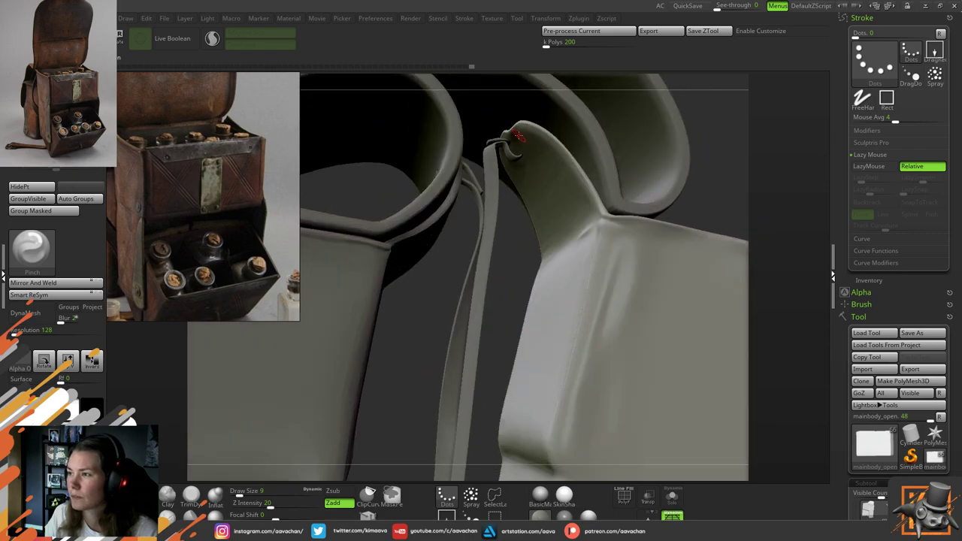
mouse_move(715, 114)
left_mouse_down()
mouse_move(717, 137)
mouse_move(705, 128)
mouse_move(723, 131)
mouse_move(733, 190)
left_mouse_up()
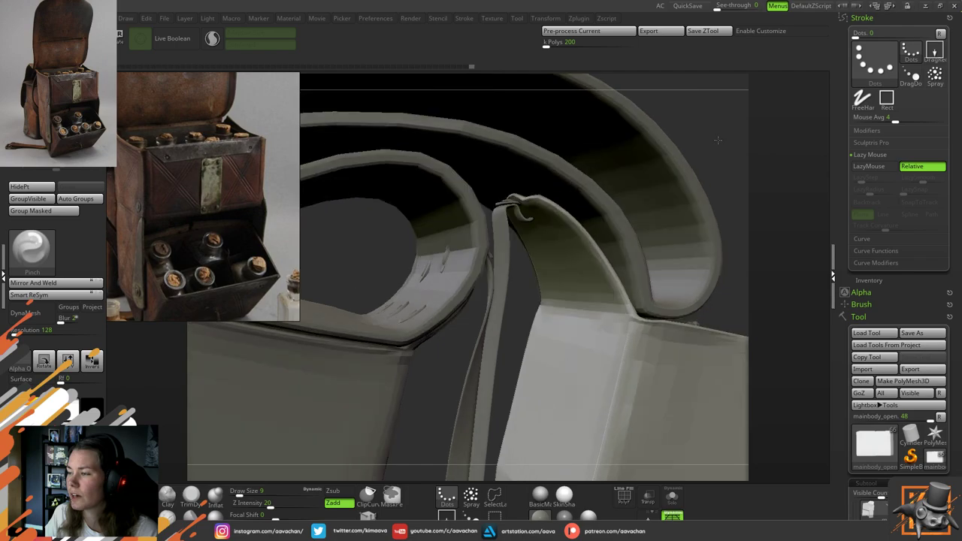
Select the saddle46 bag body on the opposite side and bring the subtool list into view
left_click_drag(718, 140, 539, 243)
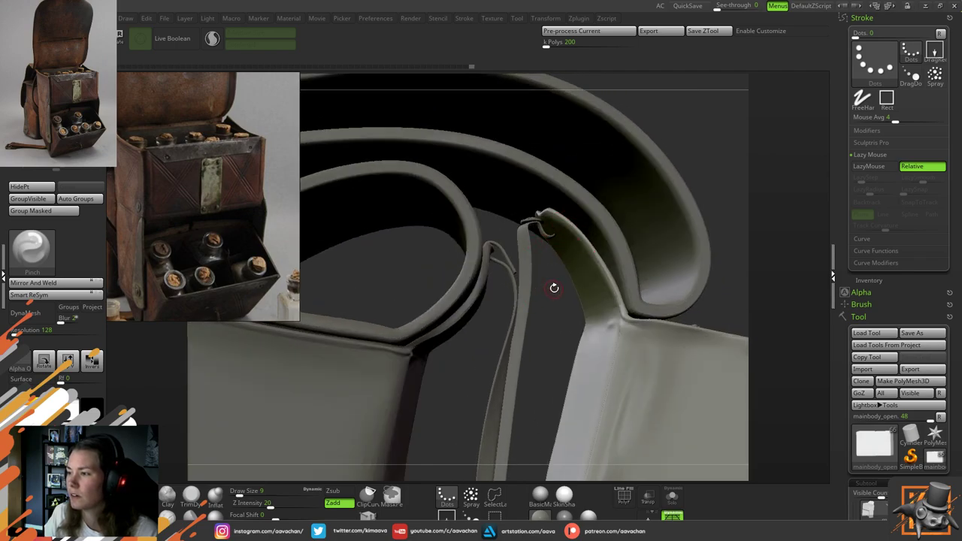
left_click_drag(553, 287, 545, 235)
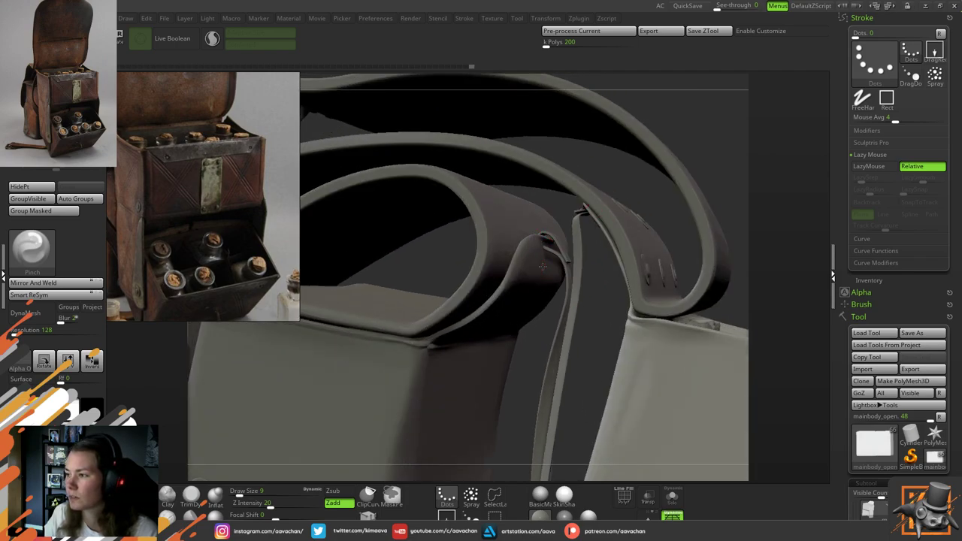
left_click(542, 265, "alt")
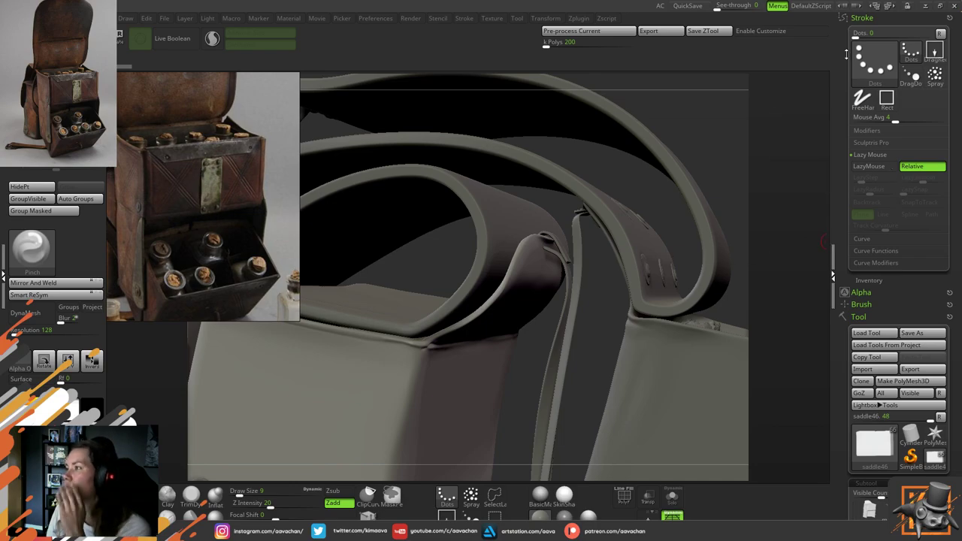
left_click(862, 17)
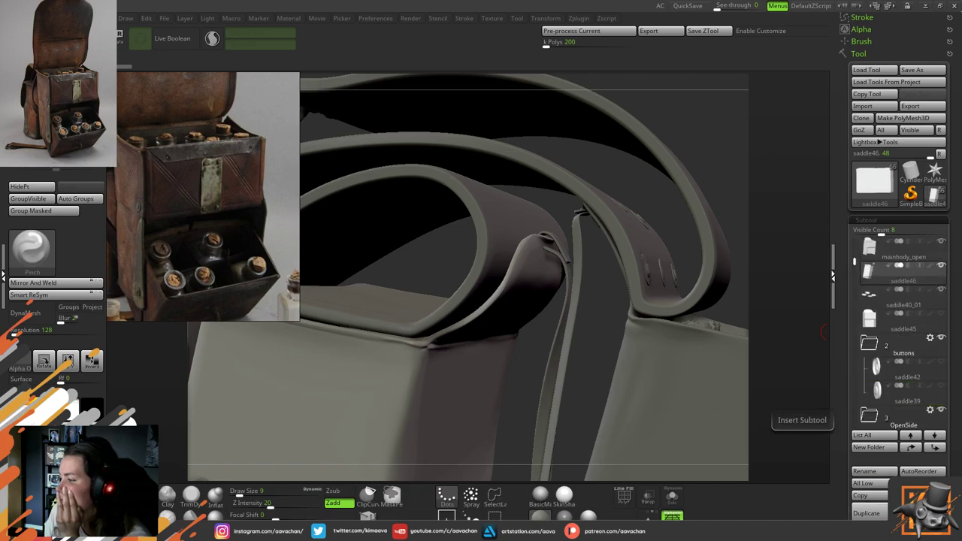
Append a cube as a new subtool and select PM3D_Cube3D1 at the end of the subtool list
left_click_drag(960, 531, 960, 346)
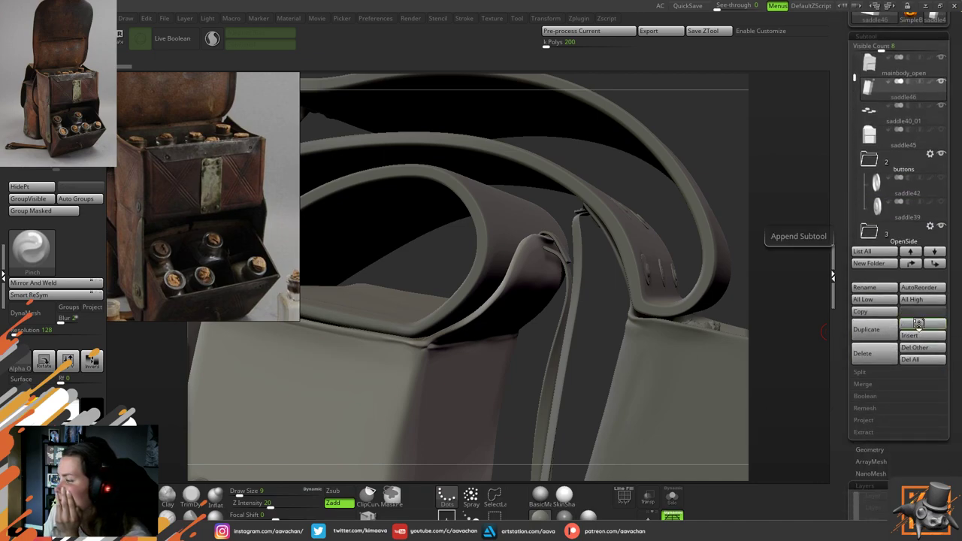
left_click(923, 331)
left_click(629, 325)
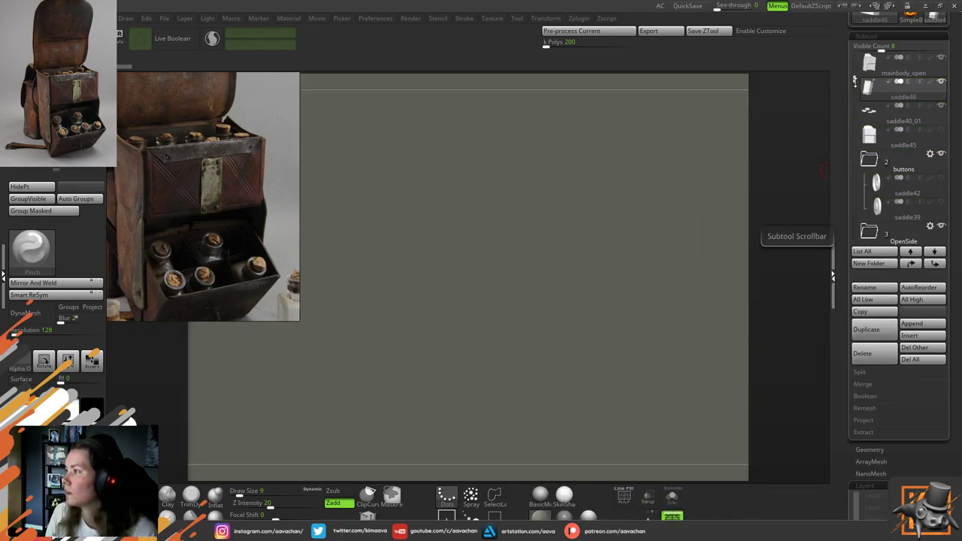
mouse_move(855, 80)
left_mouse_down()
mouse_move(856, 97)
mouse_move(855, 76)
left_mouse_up()
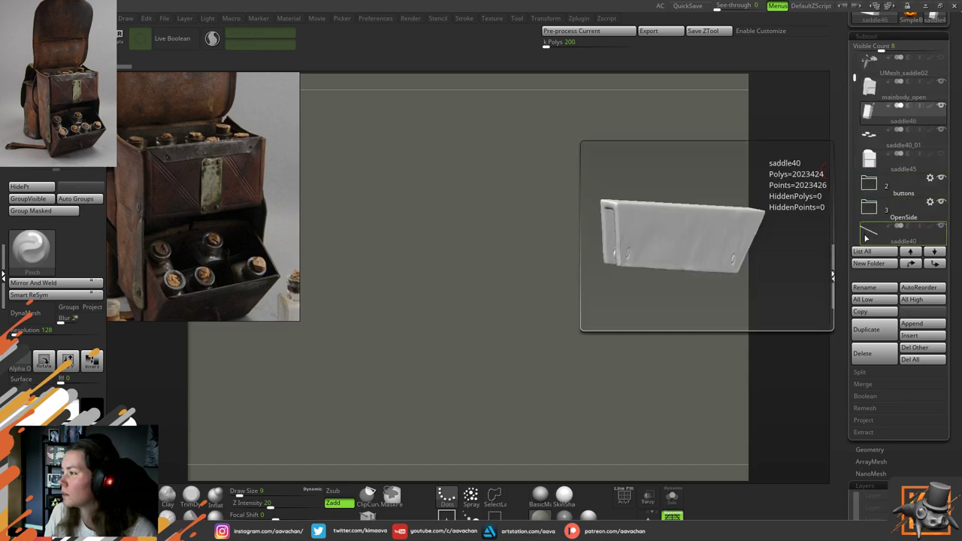
left_click_drag(854, 78, 857, 207)
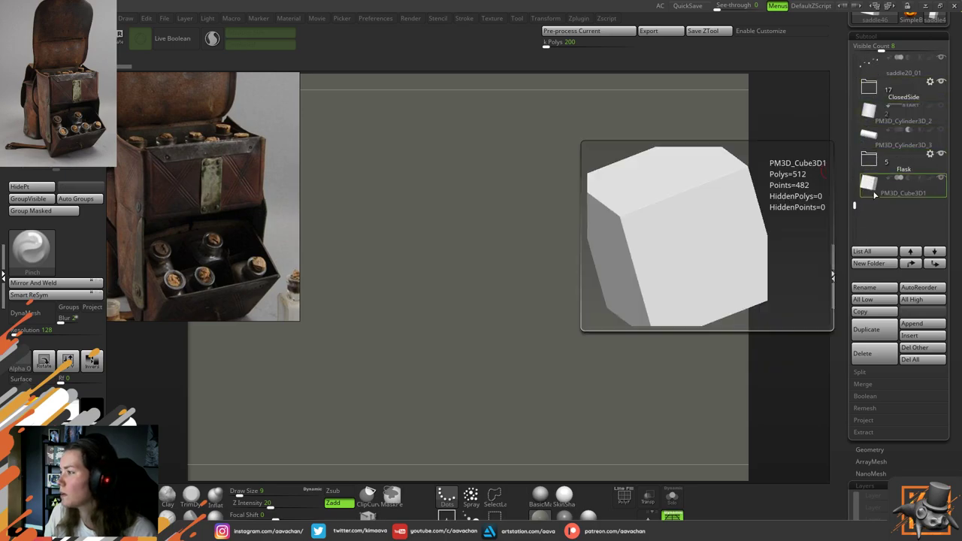
left_click(868, 182)
Scale the new cube down uniformly to a small block between the two bags
right_click_drag(749, 213, 744, 154, "ctrl")
key("w")
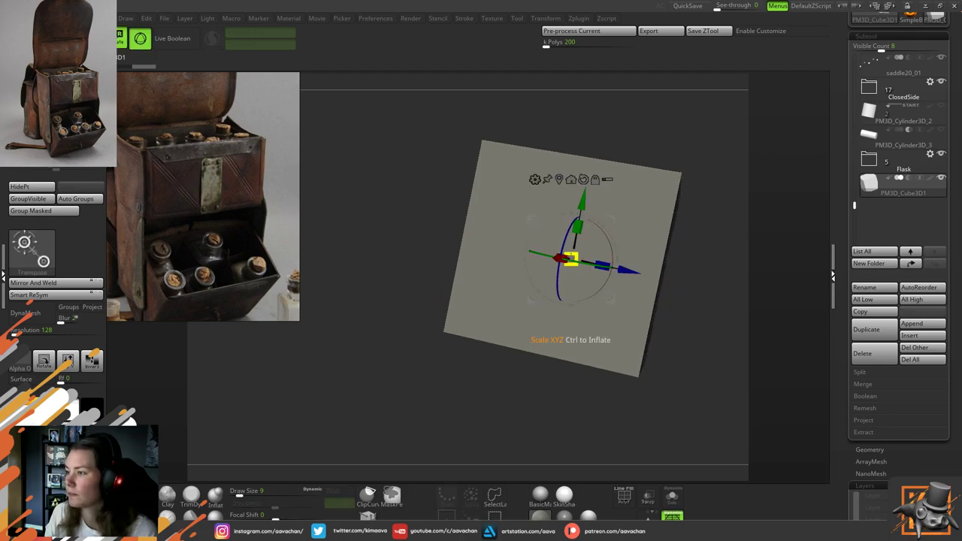
left_click_drag(571, 257, 449, 293)
Reorder the small cube up the subtool stack to sit directly below mainbody_open
left_click(911, 264)
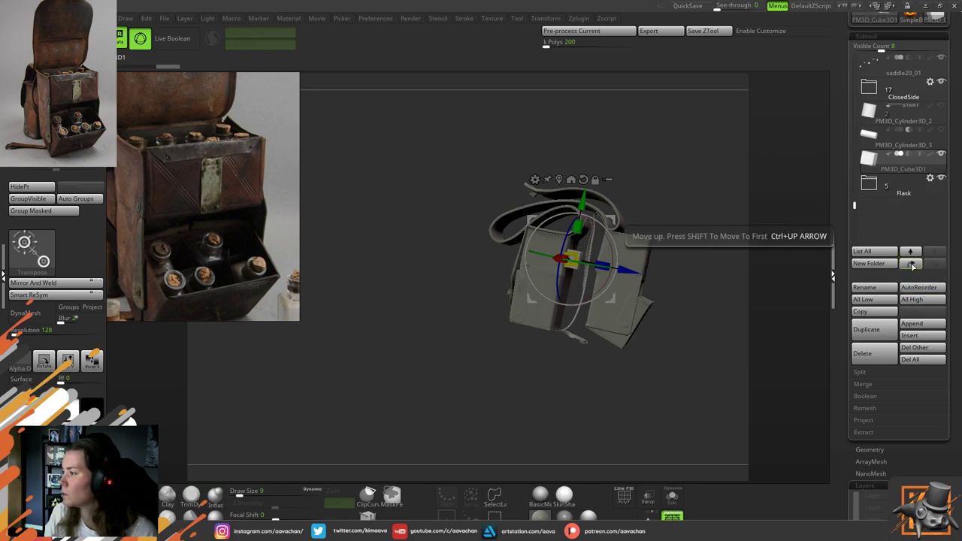
left_click(911, 264)
left_click(911, 264)
left_click(911, 264)
left_click(912, 264)
left_click(912, 264)
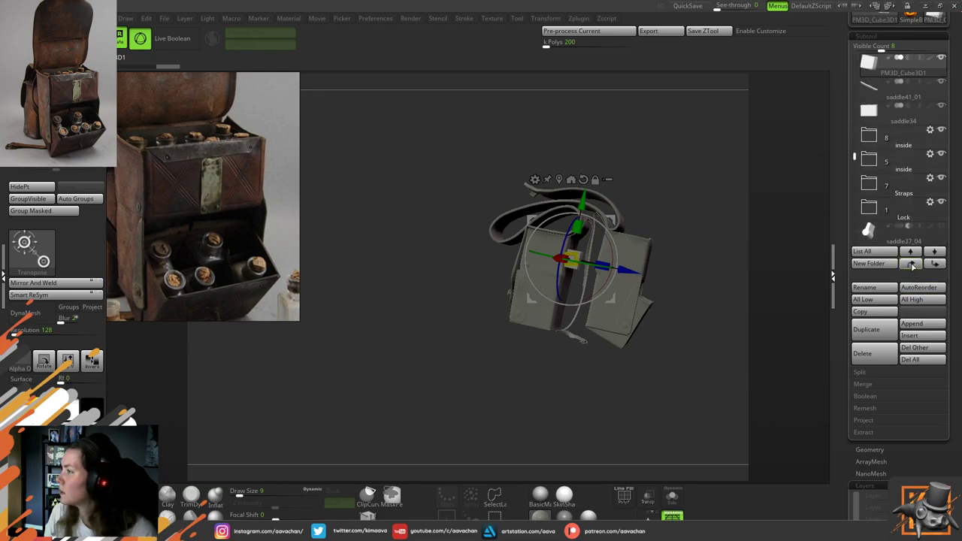
left_click(911, 264)
left_click(911, 264)
left_click(911, 264)
left_click(912, 264)
left_click(912, 264)
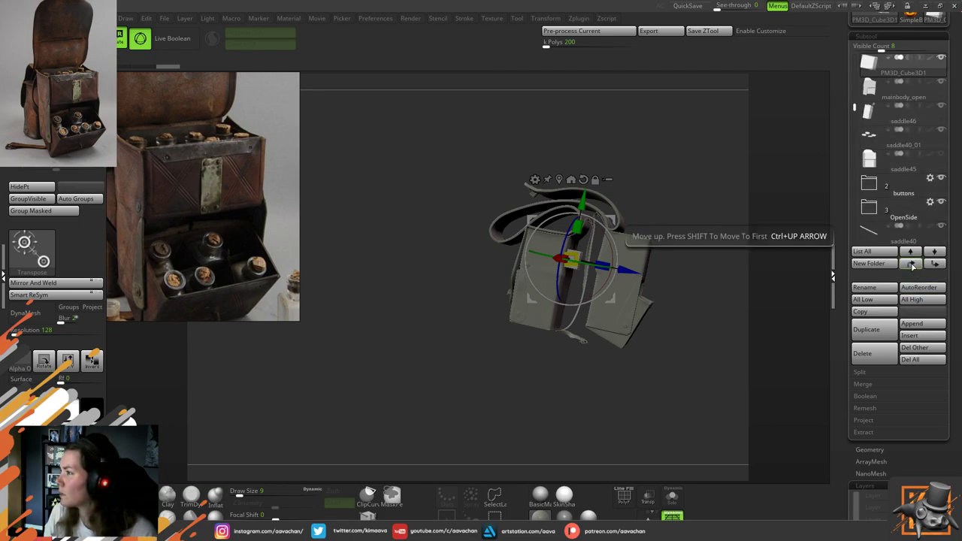
left_click(936, 263)
Raise the cube to the side flap's top edge and flatten it along X into a thin slab beside the strap
key("f")
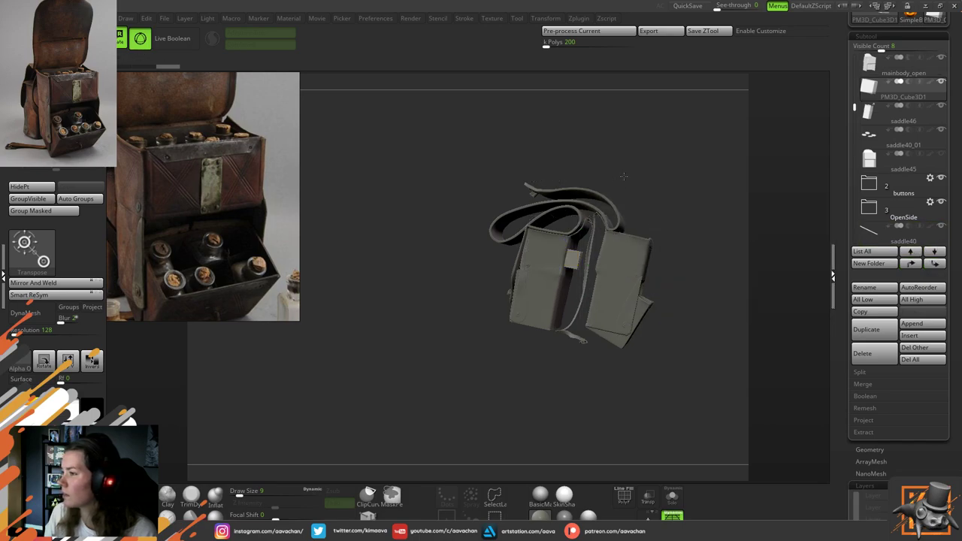
right_click_drag(689, 274, 639, 308, "ctrl")
left_click_drag(581, 208, 594, 118)
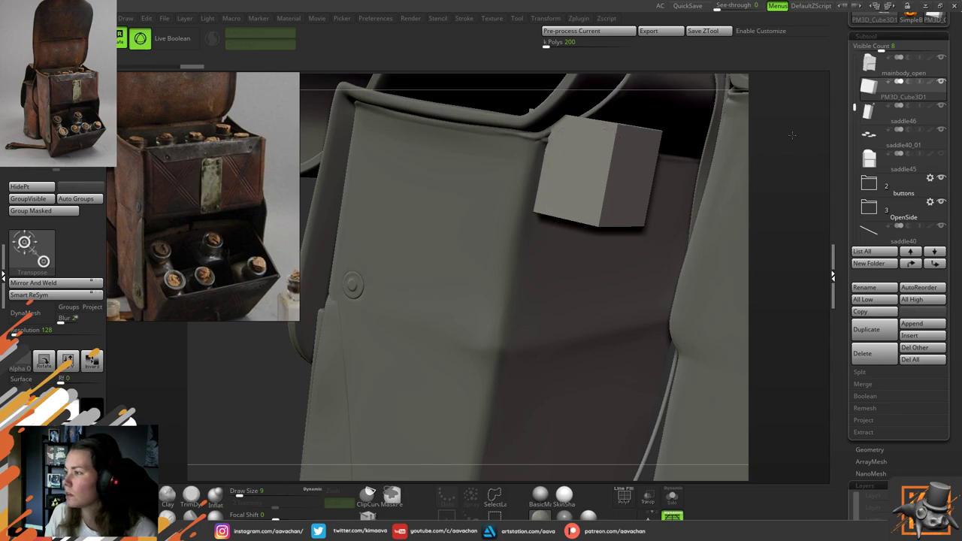
right_click_drag(741, 182, 639, 275, "alt")
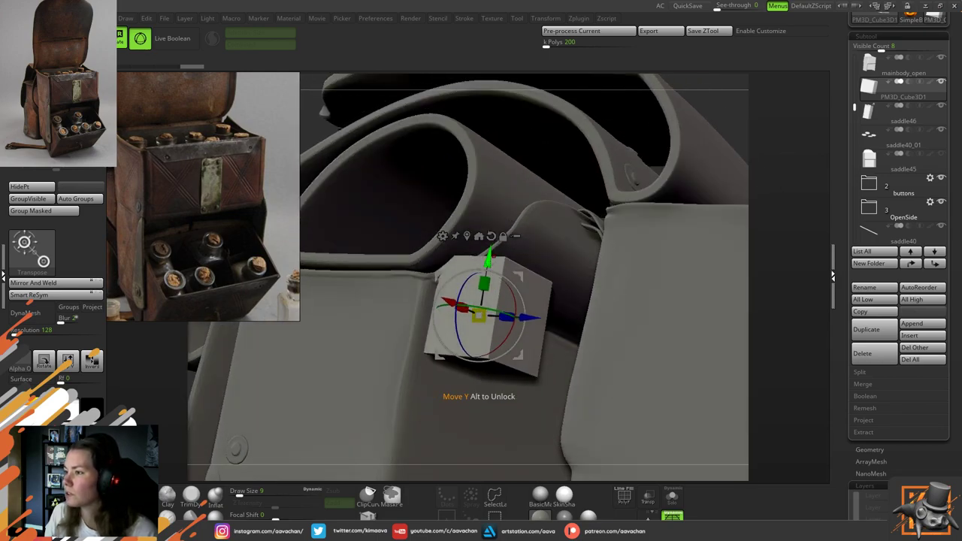
left_click_drag(487, 259, 503, 154)
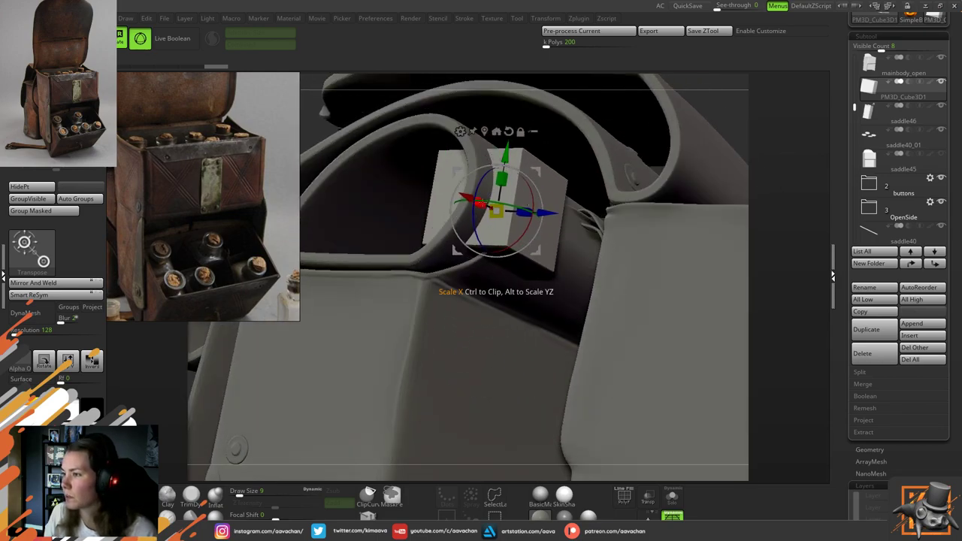
left_click_drag(463, 195, 534, 238)
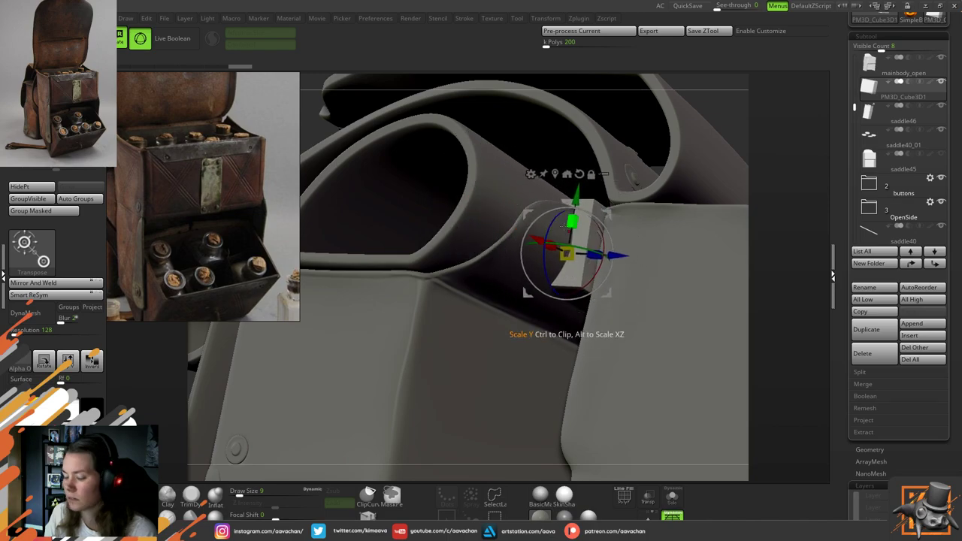
Shrink the slab further, thin it along Y and place it against the small strap at the side flap's tip
right_click_drag(813, 159, 812, 248, "ctrl")
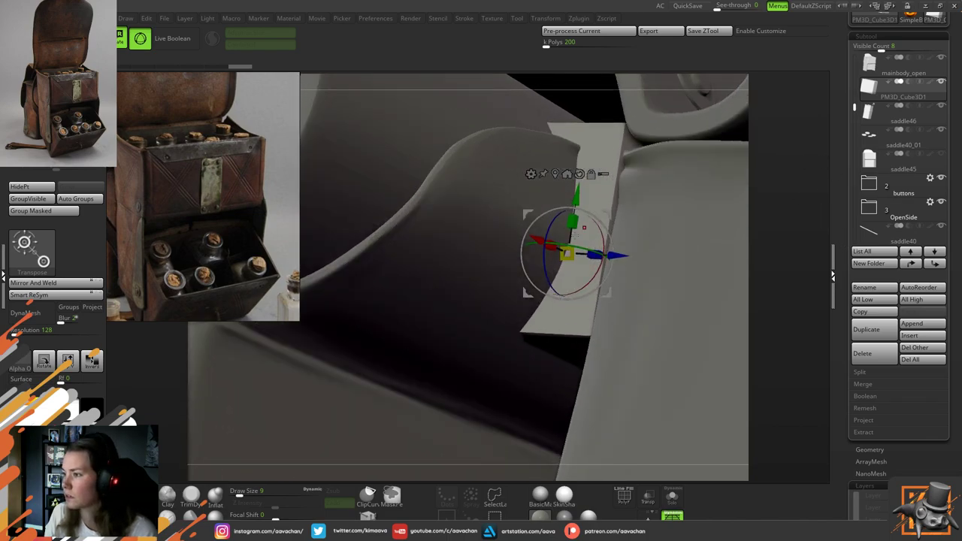
left_click_drag(568, 254, 535, 272)
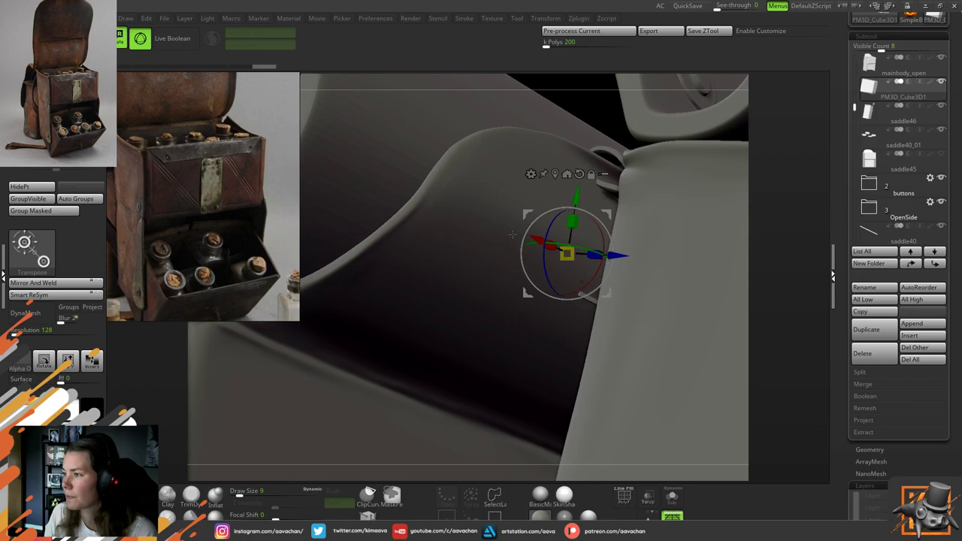
left_click_drag(572, 222, 571, 231)
right_click_drag(779, 187, 812, 197)
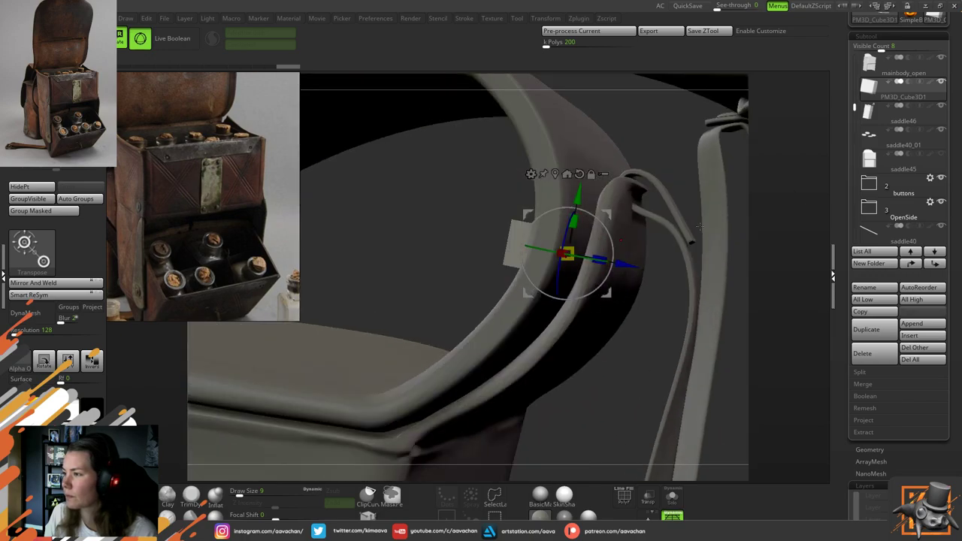
left_click_drag(624, 265, 680, 220)
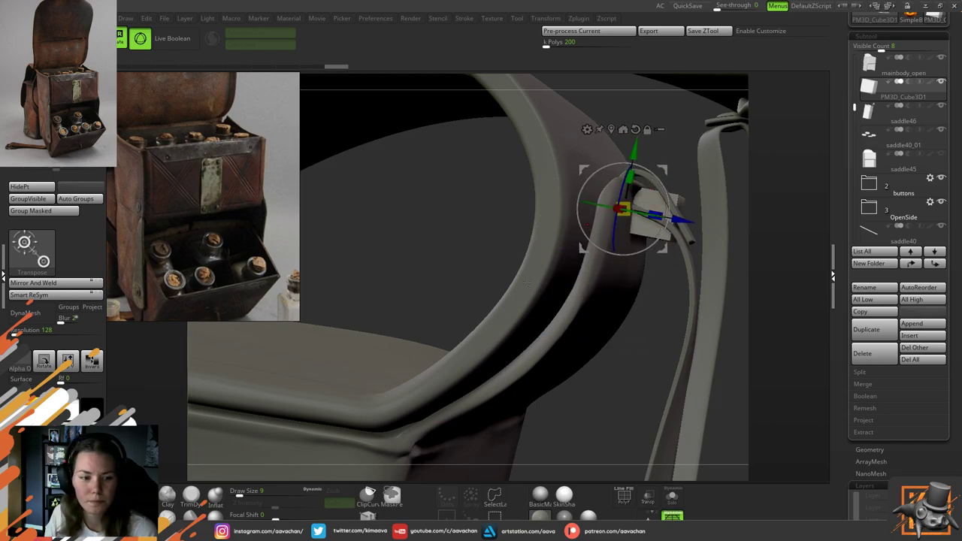
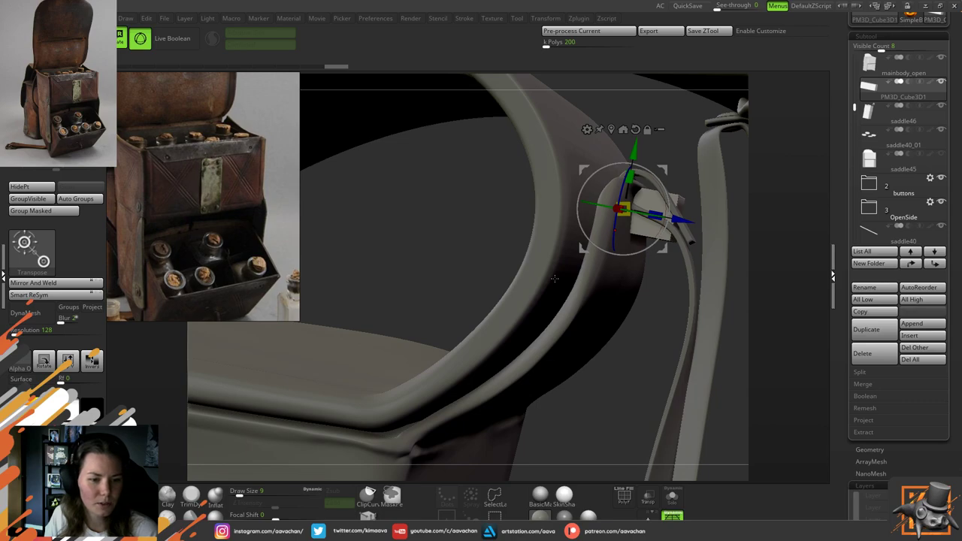
Shift the small slab onto the strap's end and tilt it about Z to follow the strap's slope
right_click_drag(653, 349, 638, 301, "ctrl")
left_click_drag(638, 300, 572, 286)
left_click_drag(408, 305, 346, 321)
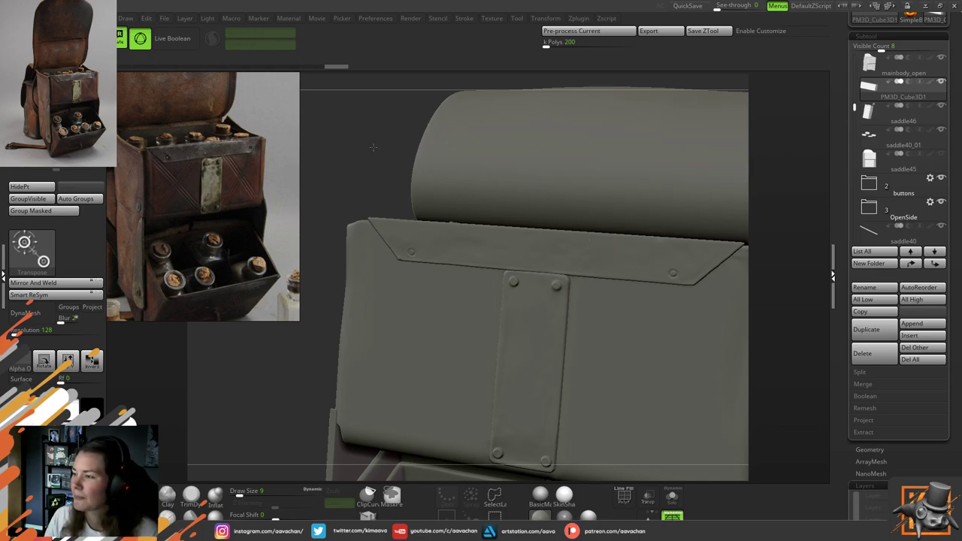
left_click_drag(347, 138, 385, 158)
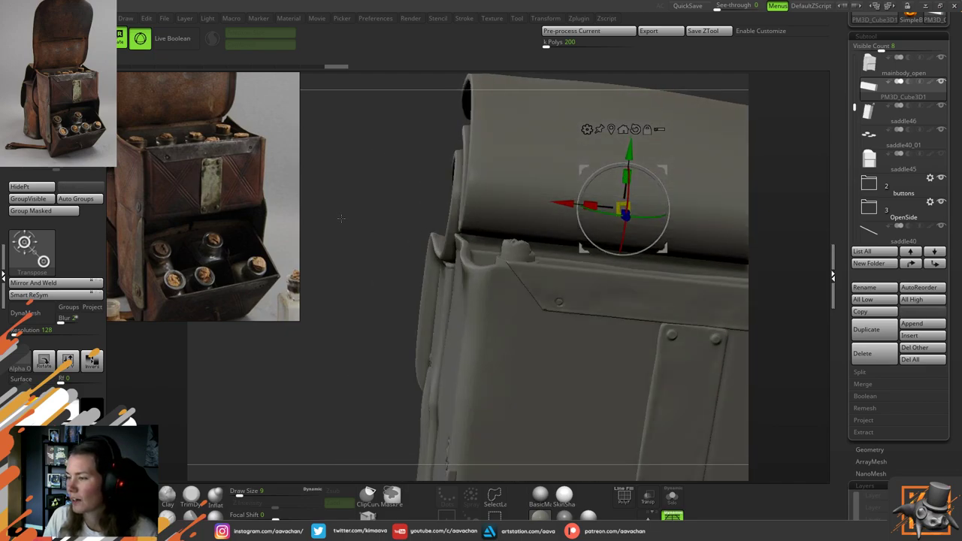
left_click_drag(341, 218, 348, 233)
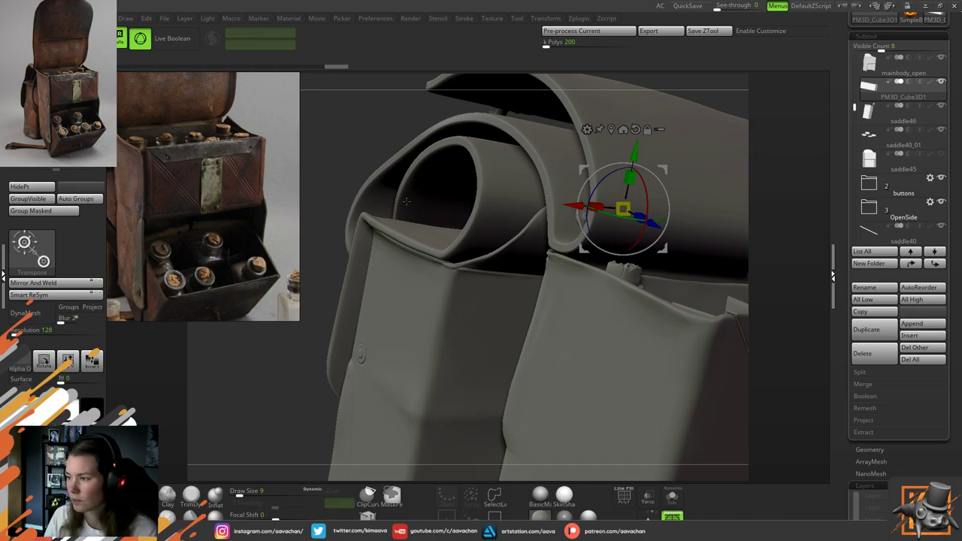
key("f")
key("f")
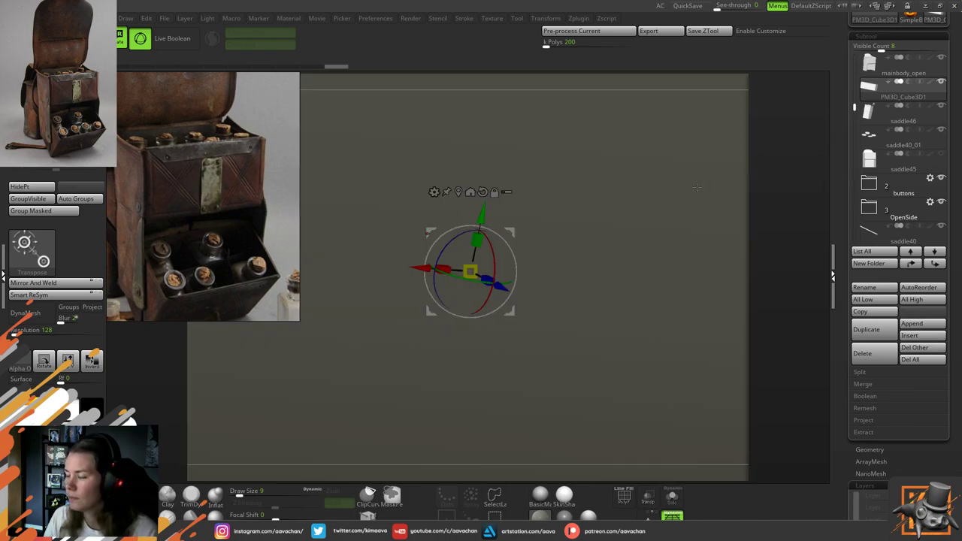
left_click_drag(789, 288, 790, 241, "alt")
left_click_drag(448, 260, 372, 265)
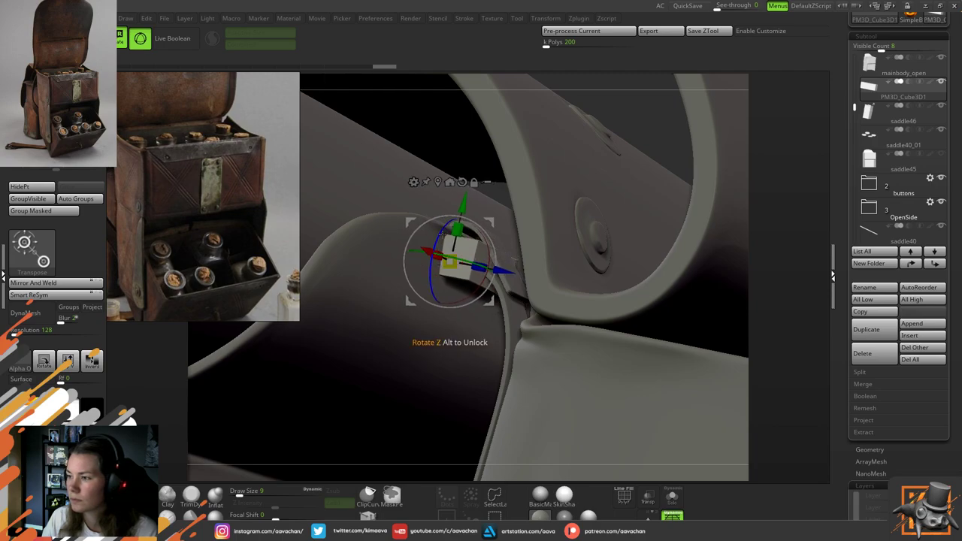
left_click_drag(457, 230, 490, 207)
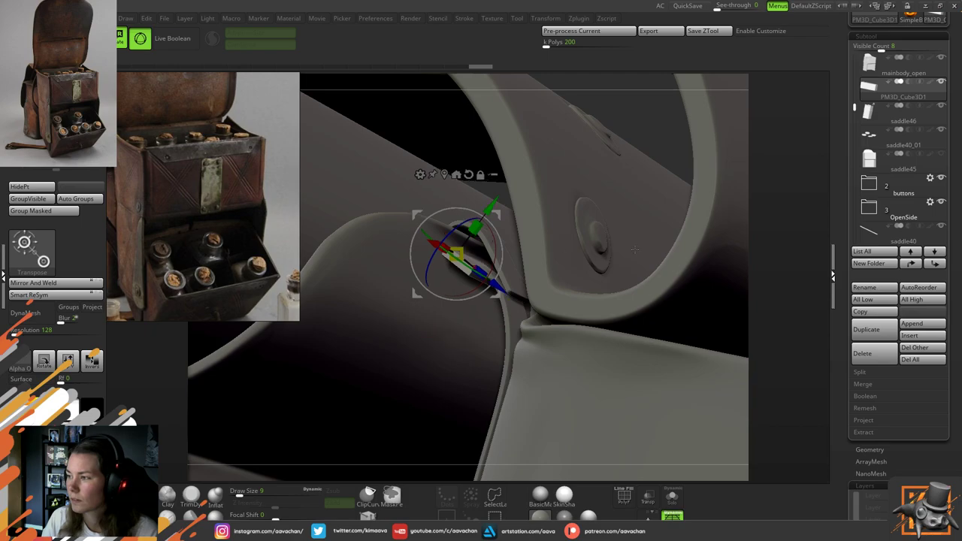
Resize the slab along X and shift it along that axis to line up with the strap's width
mouse_move(779, 230)
left_mouse_down()
mouse_move(792, 257)
mouse_move(713, 209)
mouse_move(786, 217)
left_mouse_up()
left_click_drag(446, 243, 448, 244)
left_click_drag(777, 238, 790, 155)
left_click_drag(453, 222, 454, 224)
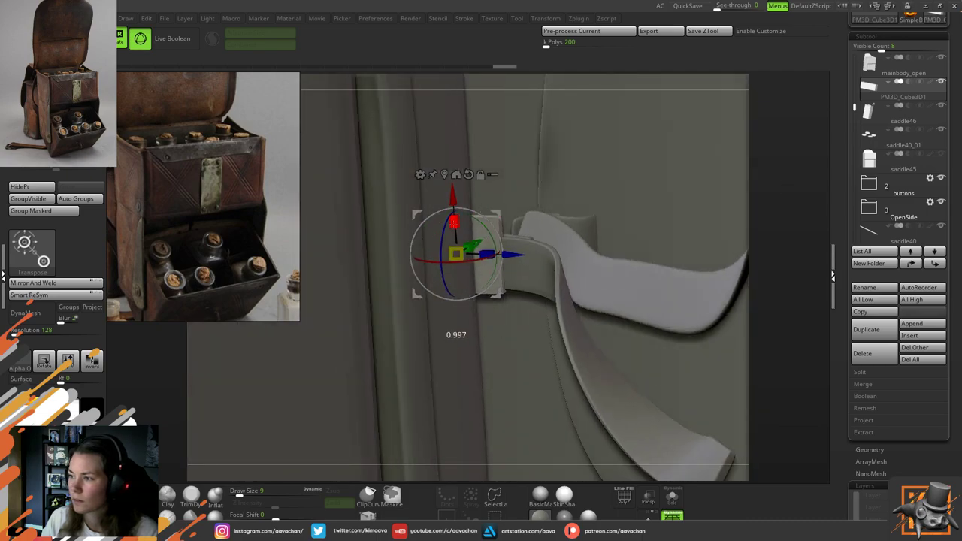
left_click_drag(455, 189, 455, 198)
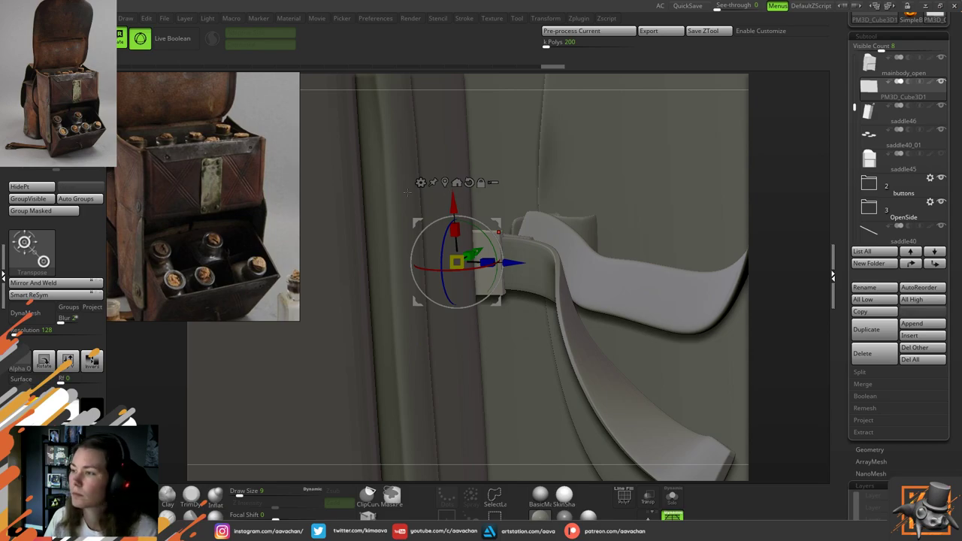
mouse_move(801, 188)
left_mouse_down()
mouse_move(788, 193)
mouse_move(796, 193)
left_mouse_up()
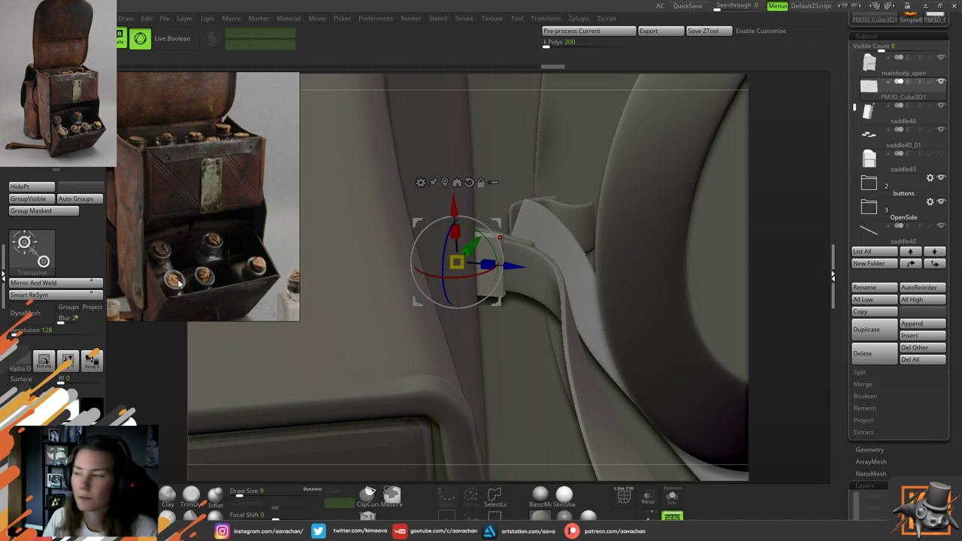
left_click_drag(838, 223, 560, 254)
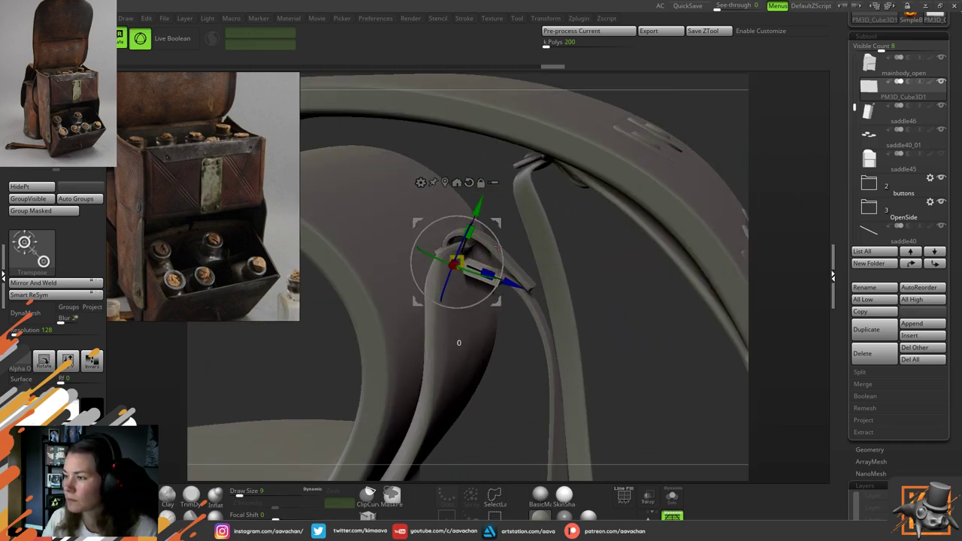
left_click_drag(526, 248, 516, 286)
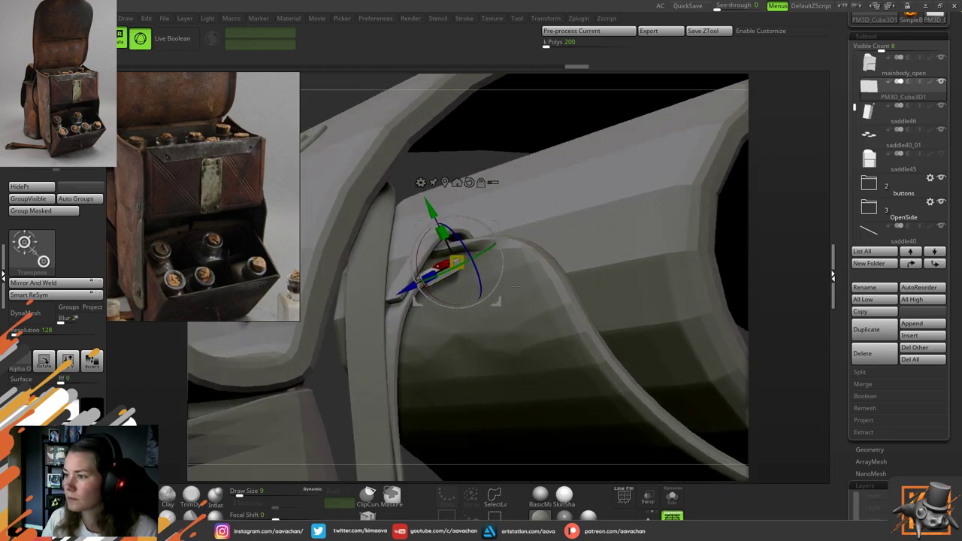
Rotate the slab slightly and nudge it along Y to fit it closely against the strap's end
key("q")
mouse_move(795, 217)
left_mouse_down()
mouse_move(781, 217)
mouse_move(790, 215)
mouse_move(781, 250)
mouse_move(409, 227)
left_mouse_up()
key("d")
key("w")
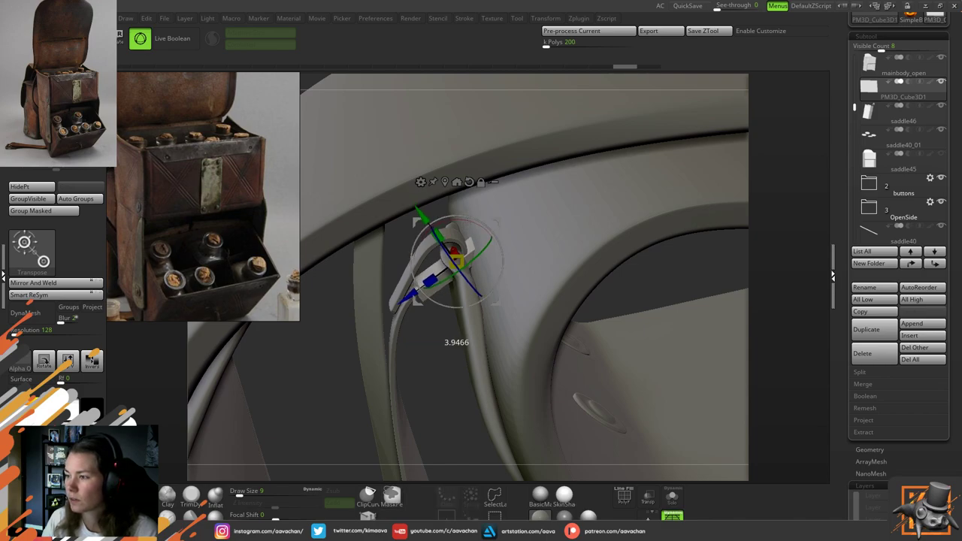
left_click_drag(421, 215, 417, 211)
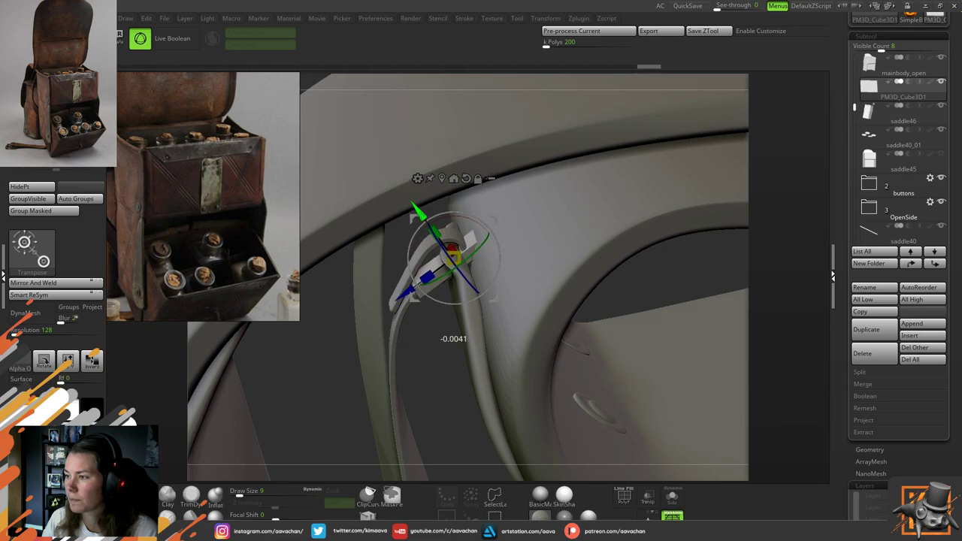
right_click_drag(432, 332, 435, 304)
left_click_drag(434, 304, 433, 296)
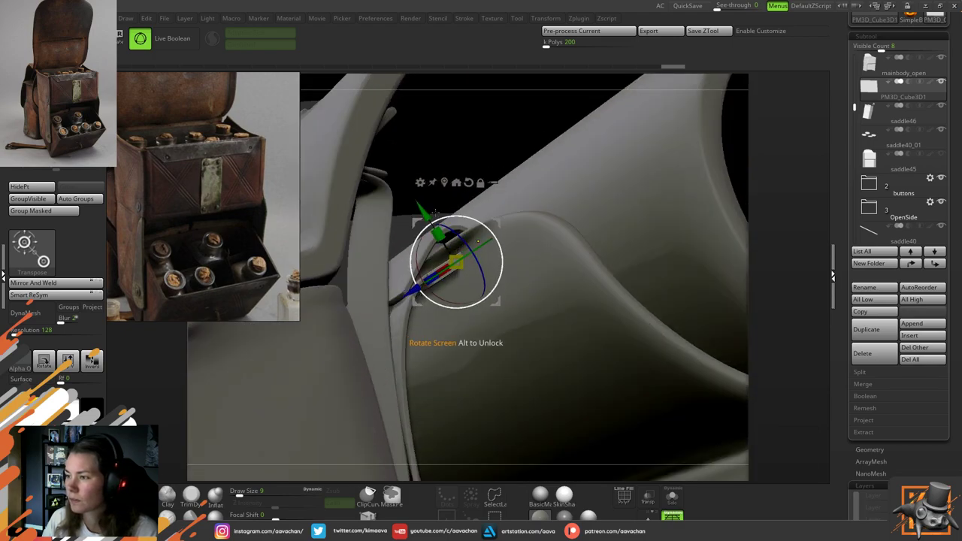
Duplicate the strap slab and move the copy along Z toward the opposite bag's side flap
left_click_drag(775, 206, 733, 347)
left_click(873, 332)
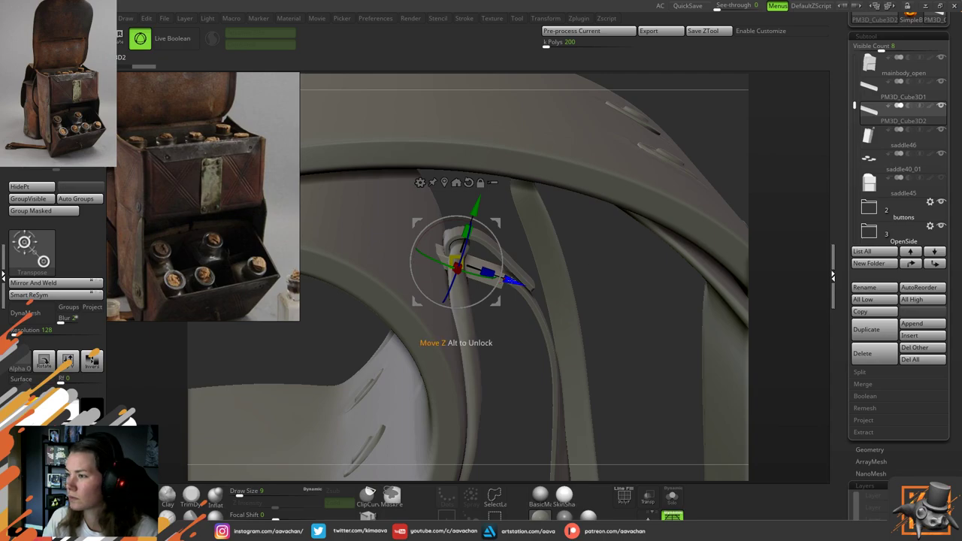
left_click_drag(511, 279, 738, 360)
left_click_drag(510, 247, 601, 136, "alt")
left_click_drag(423, 212, 643, 172, "alt")
Select the open main body for transforming and view it side-on without perspective
key("q")
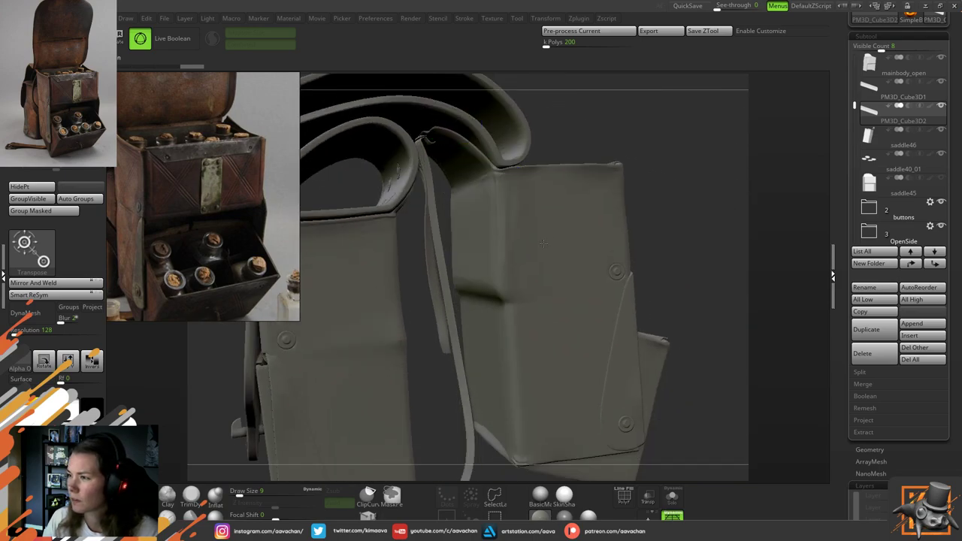
left_click(542, 244, "alt")
key("w")
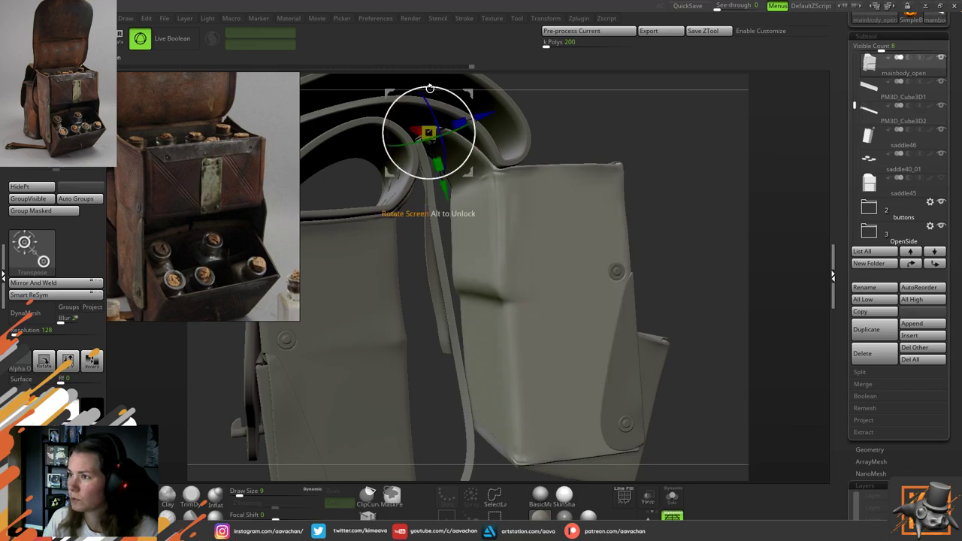
mouse_move(571, 133)
left_mouse_down("shift")
mouse_move(616, 148)
mouse_move(619, 136)
mouse_move(614, 151)
mouse_move(555, 139)
left_mouse_up("shift")
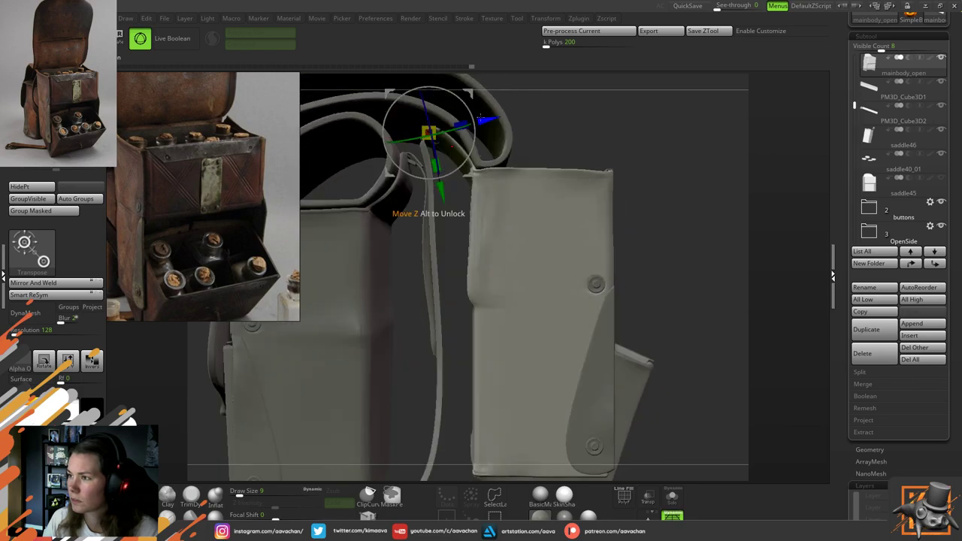
left_click_drag(599, 112, 611, 142, "alt")
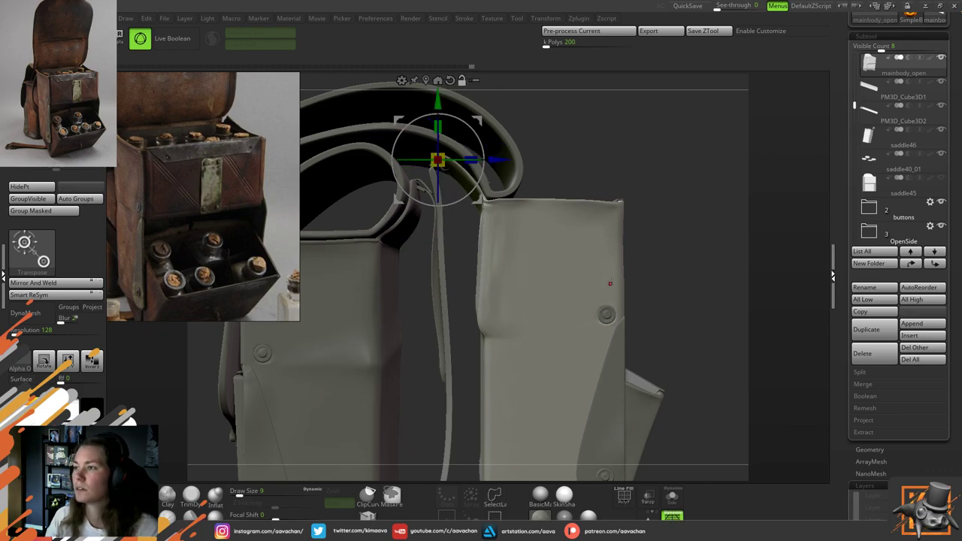
left_click(674, 516)
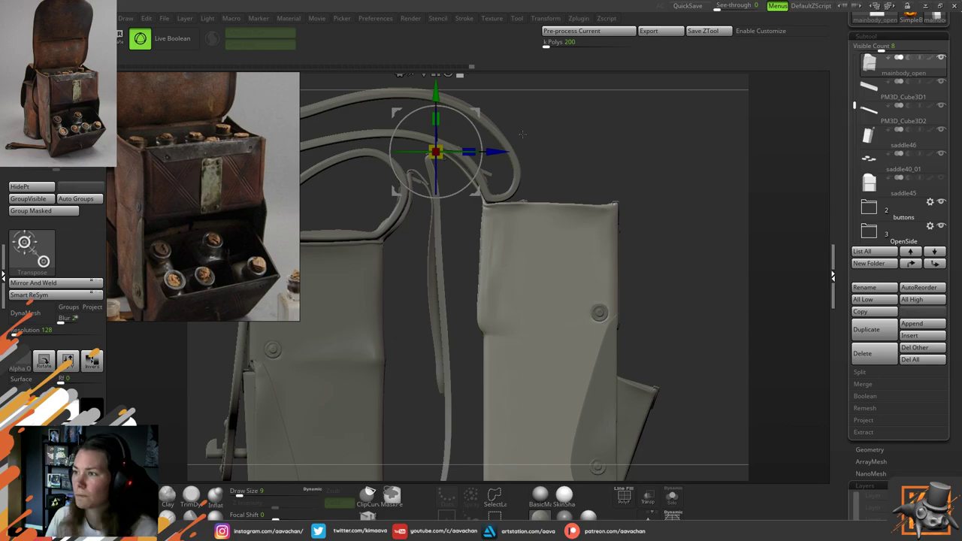
Nudge the open main body slightly along Z toward the opposite bag
left_click_drag(573, 127, 579, 153, "alt")
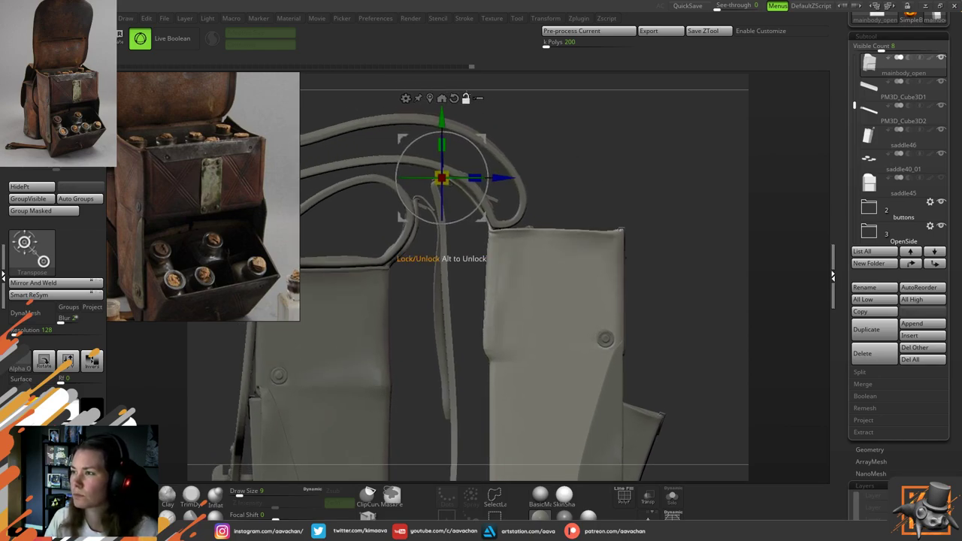
left_click_drag(647, 203, 640, 130, "alt")
left_click_drag(490, 99, 487, 100)
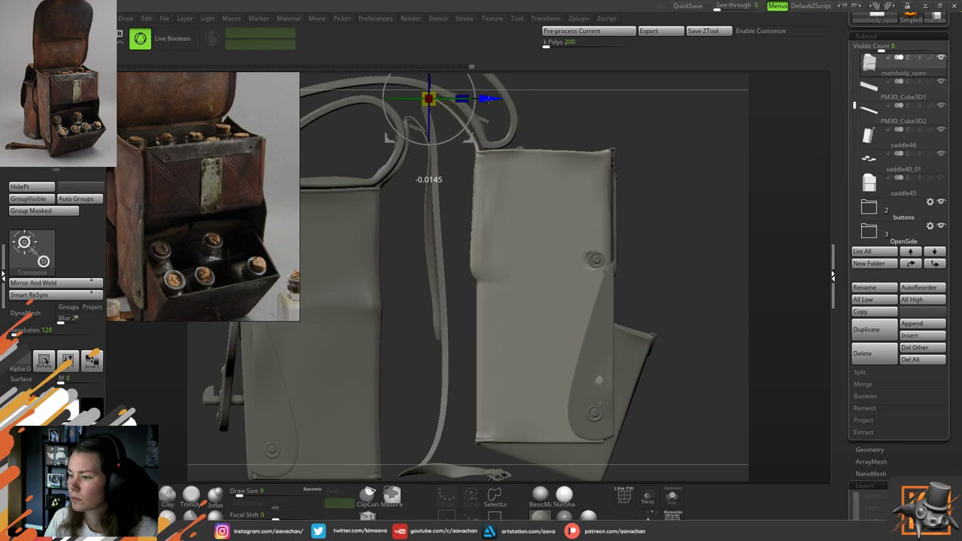
left_click_drag(487, 100, 488, 99)
Collapse Untitled Folder in the subtool list, then unhide and select the saddle45 subtool
left_click_drag(586, 113, 665, 128)
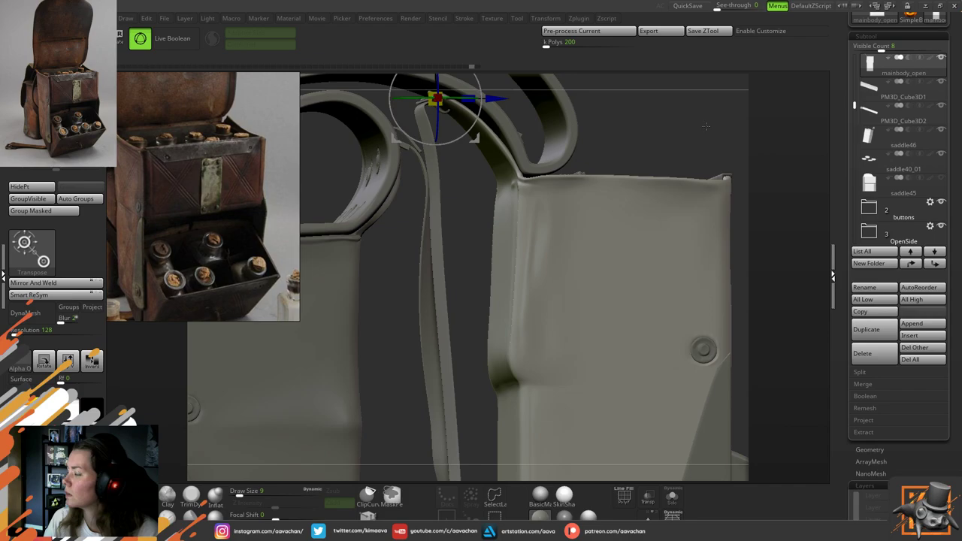
left_click_drag(789, 132, 718, 132)
left_click_drag(853, 103, 846, 54)
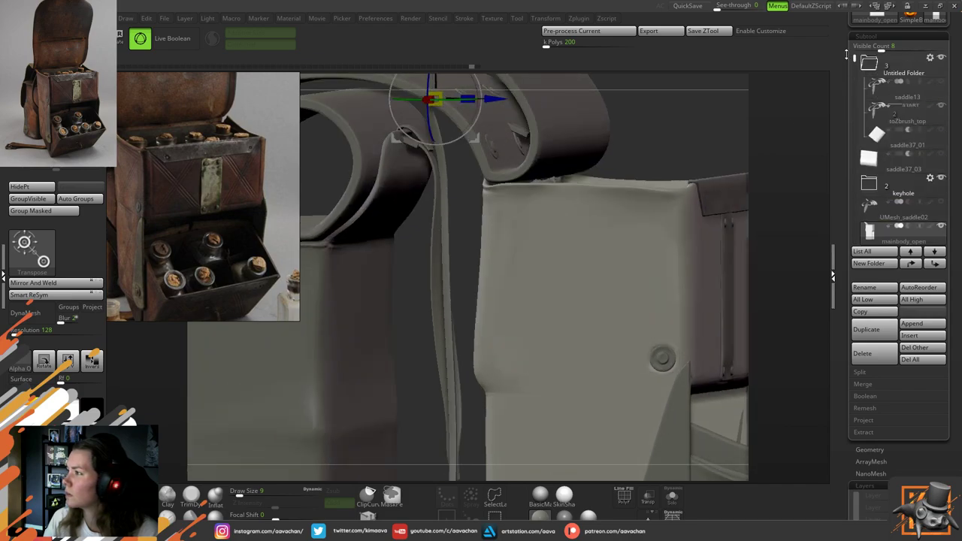
left_click(870, 65)
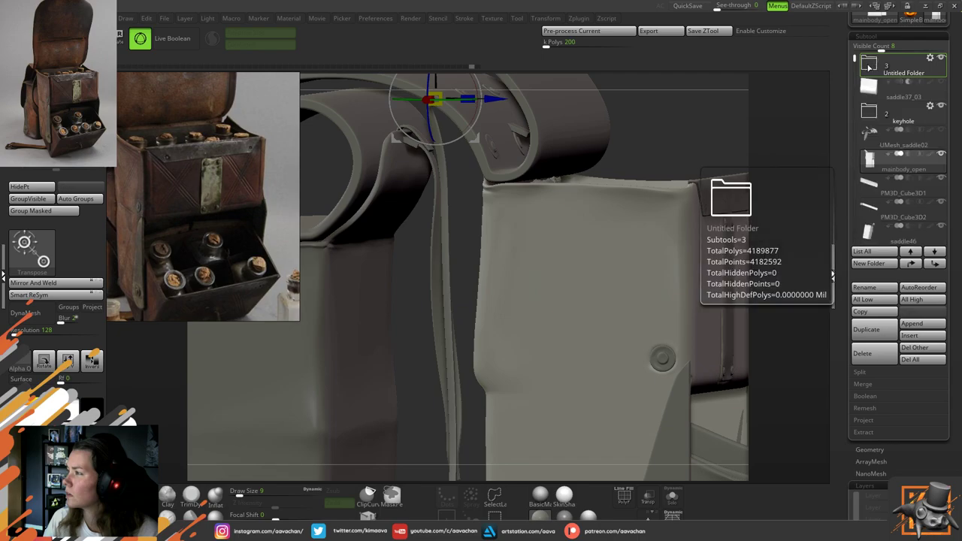
left_click_drag(853, 59, 853, 66)
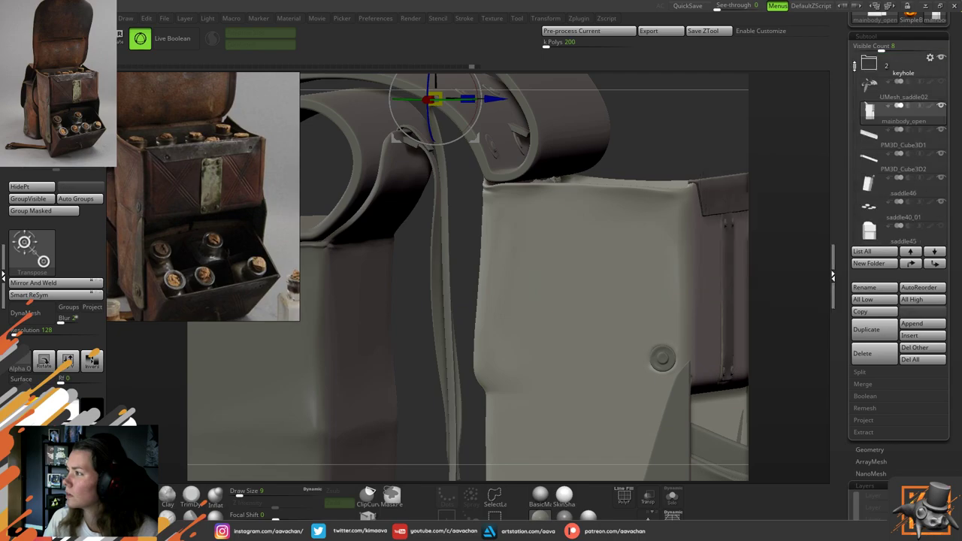
left_click(942, 227)
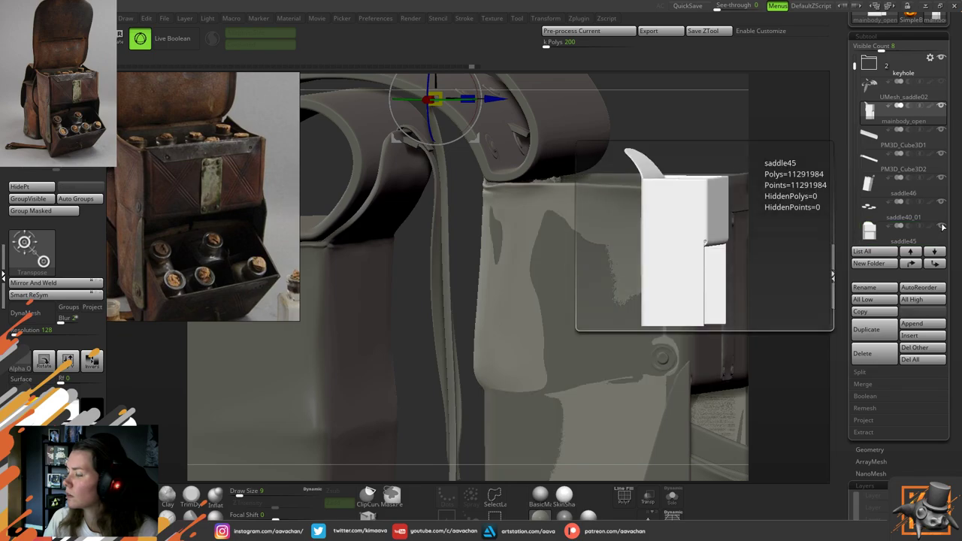
left_click(915, 240)
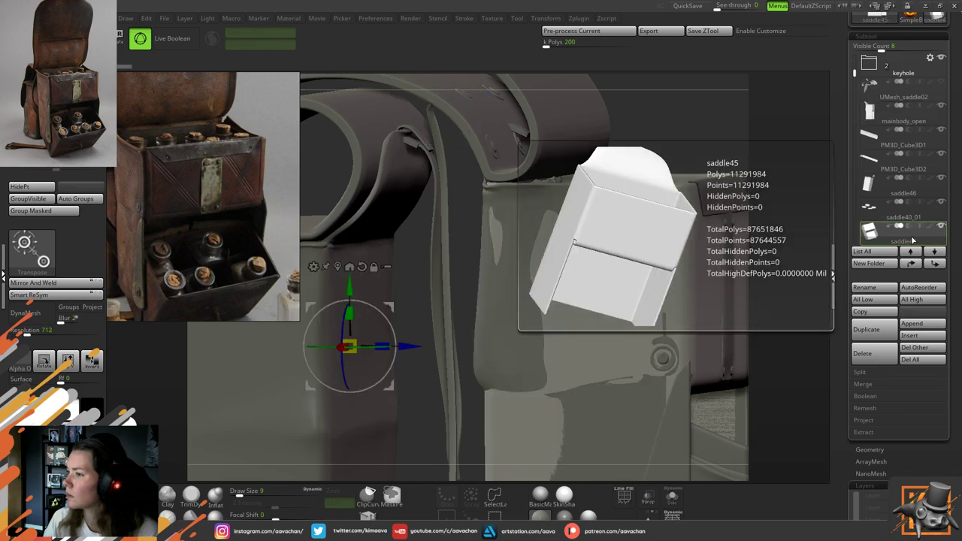
Isolate saddle45 to examine its side profile and bring the other parts back into view for comparison
left_click(668, 500)
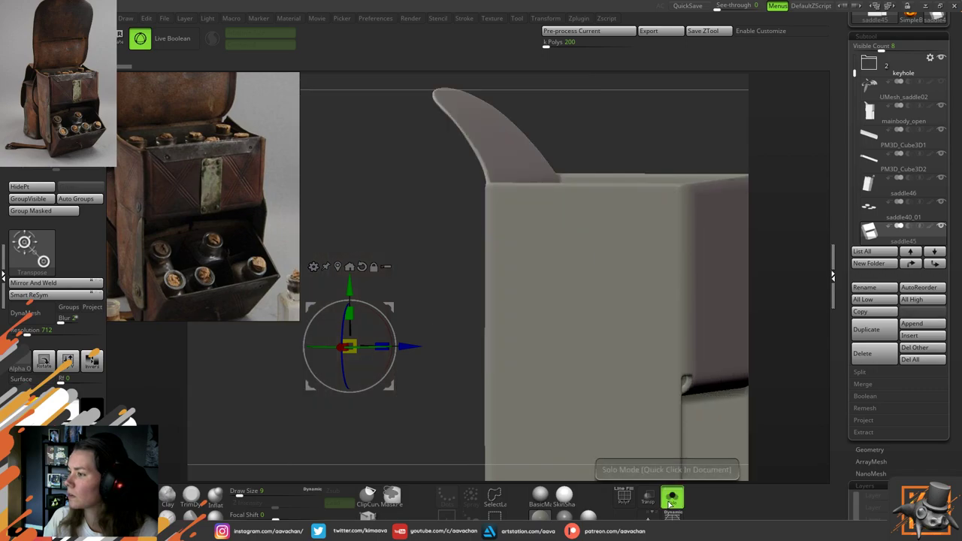
right_click_drag(406, 383, 592, 234, "ctrl")
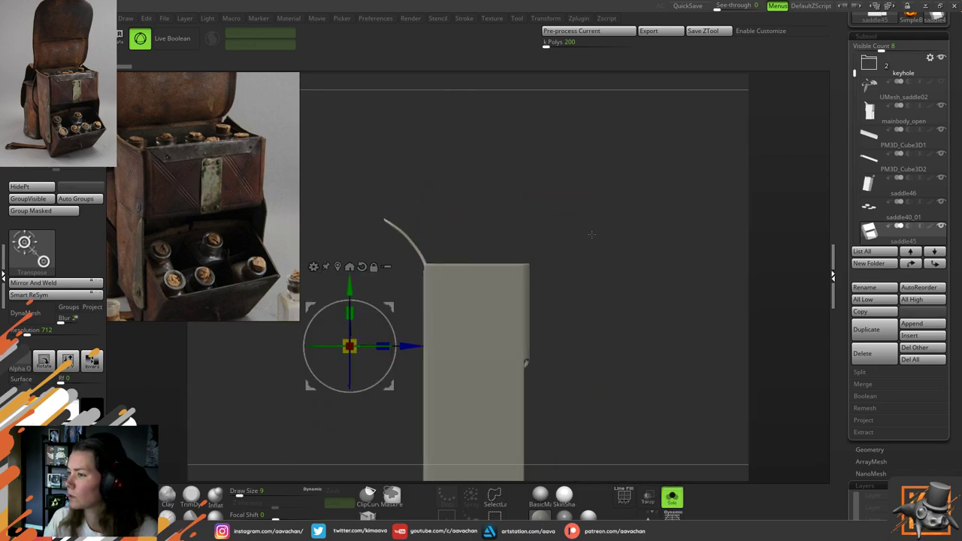
left_click(677, 496)
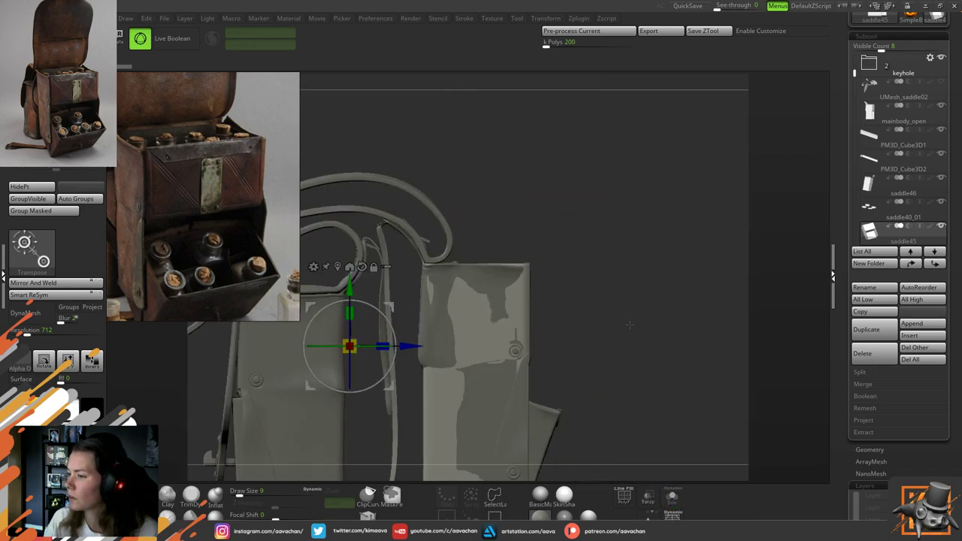
left_click_drag(629, 325, 624, 248, "alt")
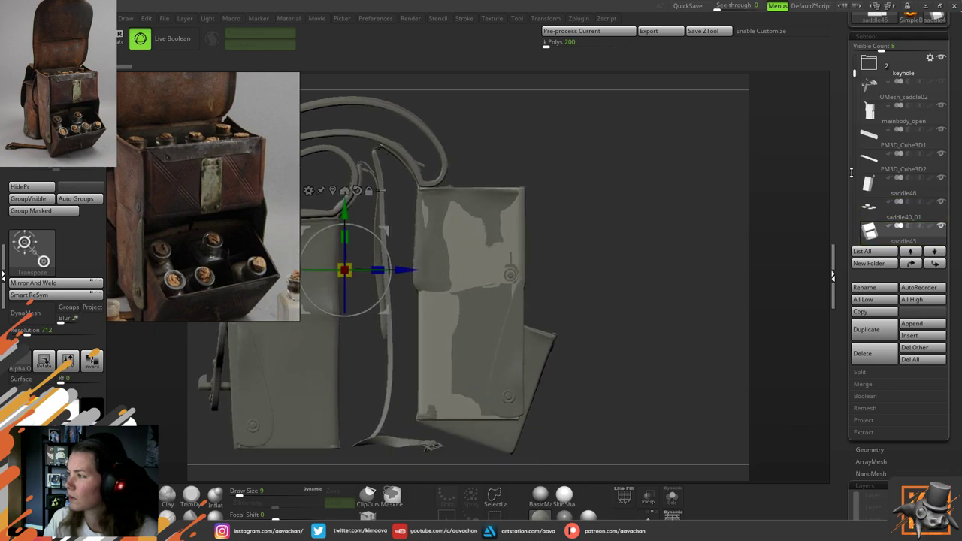
left_click_drag(853, 76, 855, 84)
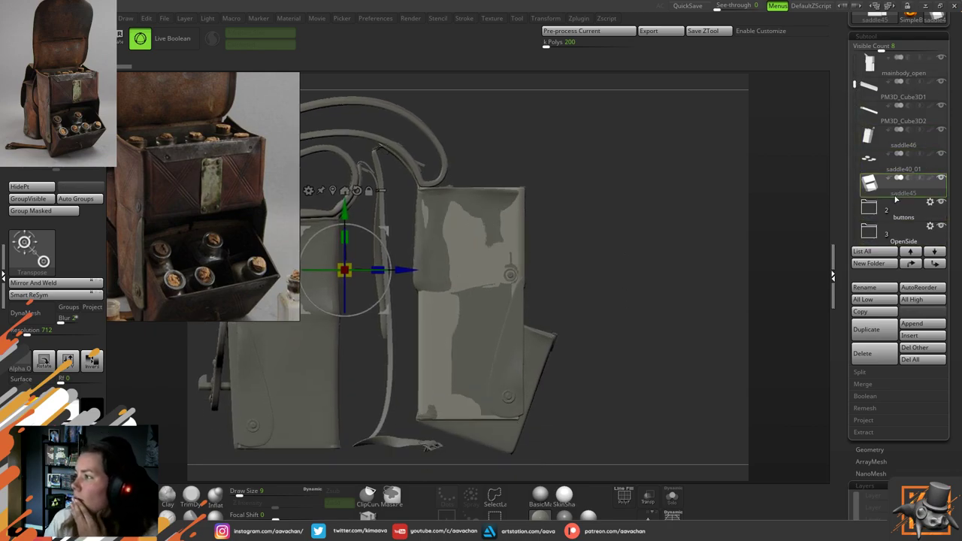
Delete the saddle45 subtool and make the open-side bag body, mainbody_open, the active subtool
mouse_move(881, 192)
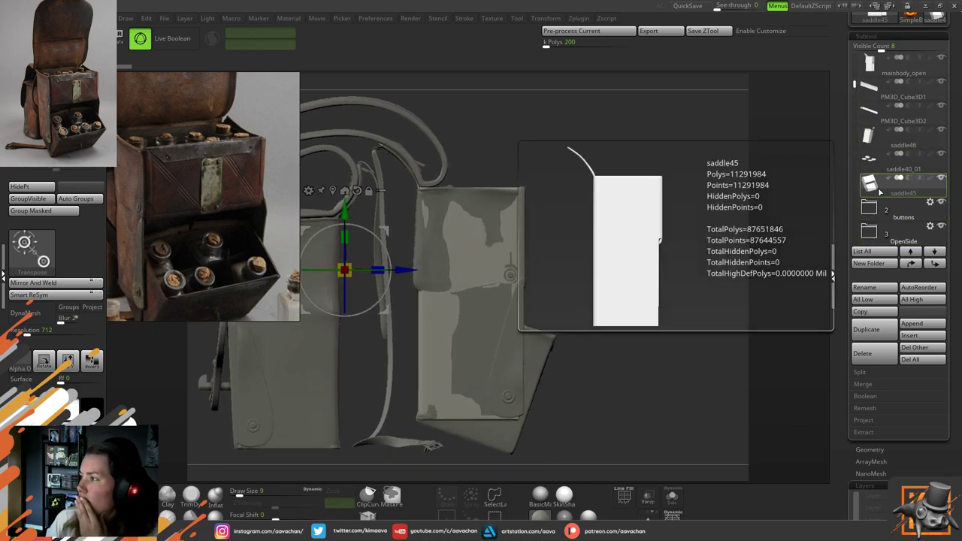
left_click(874, 354)
left_click(782, 379)
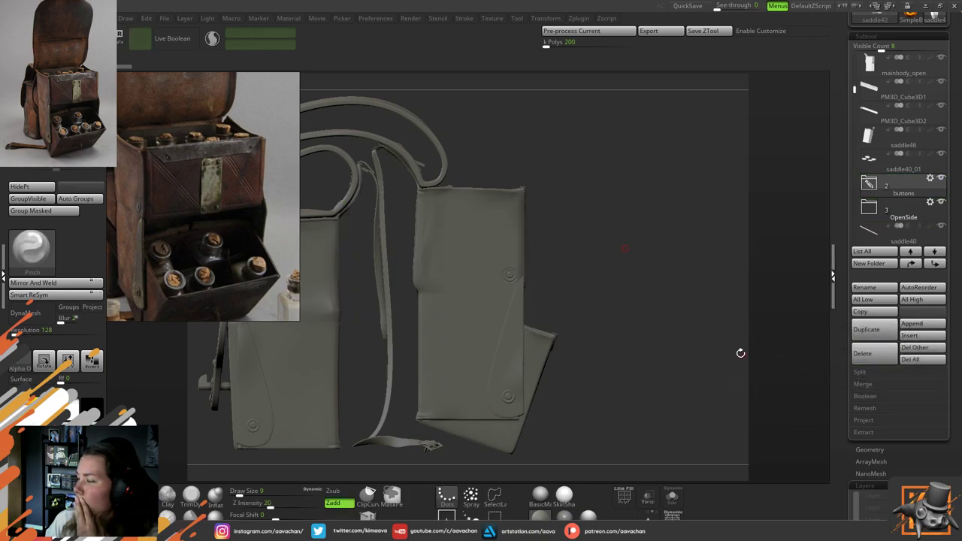
left_click(433, 242, "alt")
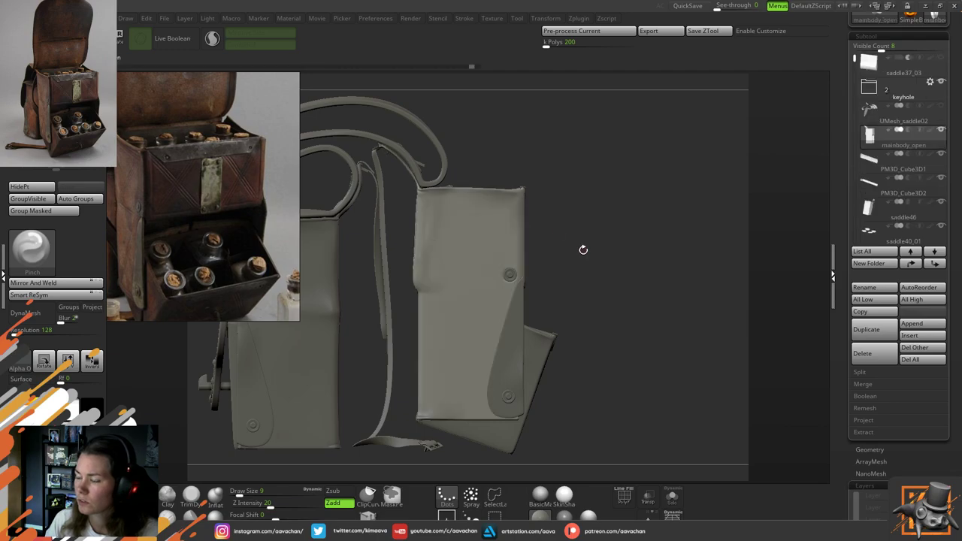
left_click_drag(583, 249, 621, 285)
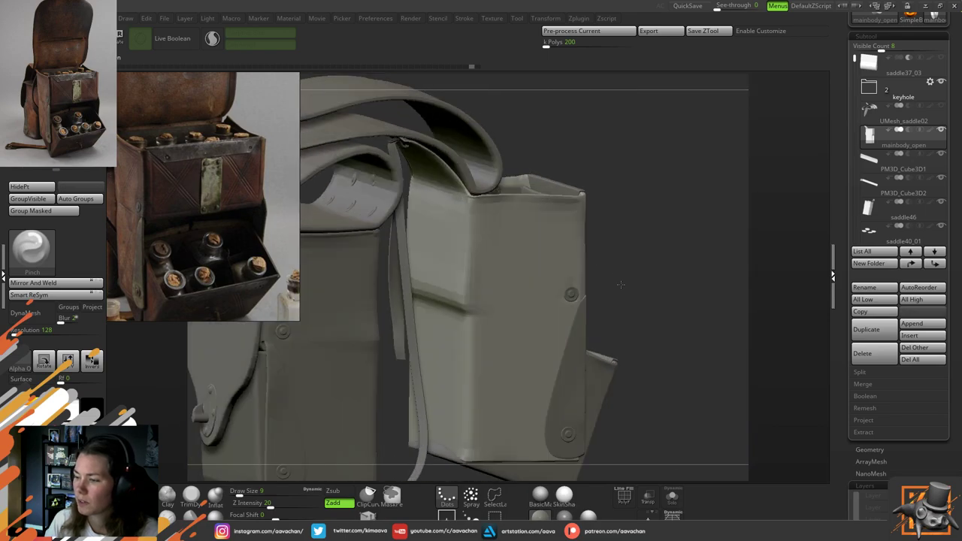
left_click_drag(546, 358, 626, 292)
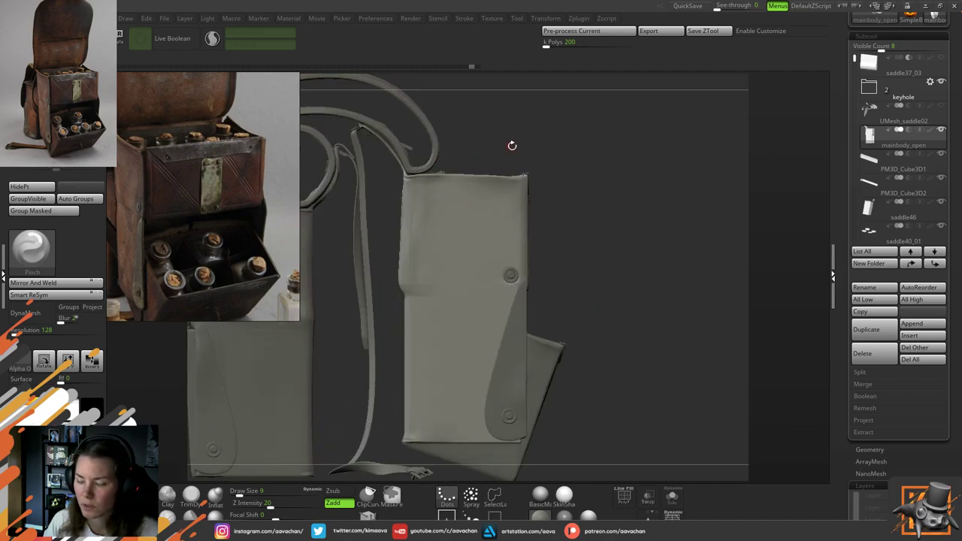
Select the hanging buckle strap saddle29 with the Move gizmo and reset the gizmo's orientation to the world axes
key("w")
left_click_drag(513, 146, 617, 226)
left_click_drag(554, 153, 496, 326, "alt")
key("q")
left_click(441, 301, "alt")
right_click_drag(497, 326, 494, 323)
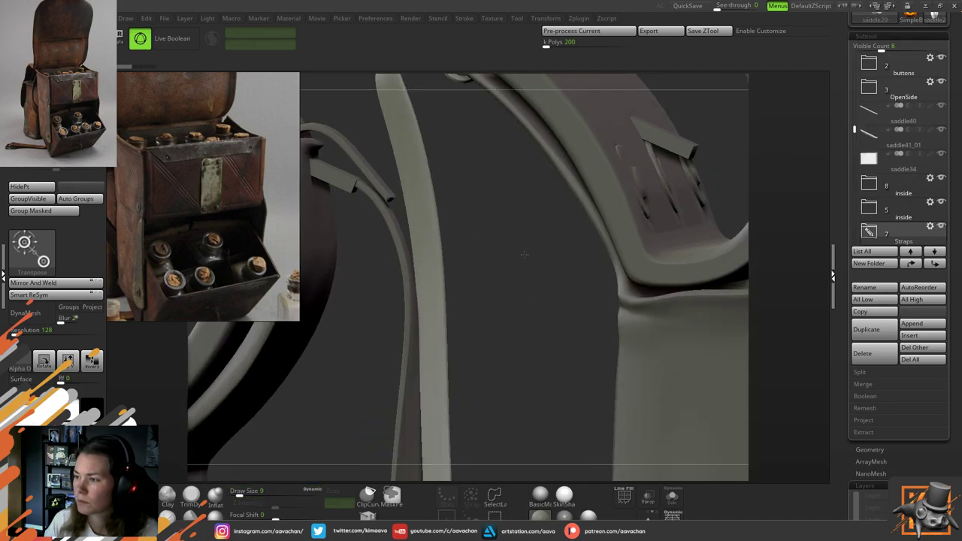
right_click_drag(521, 253, 514, 349)
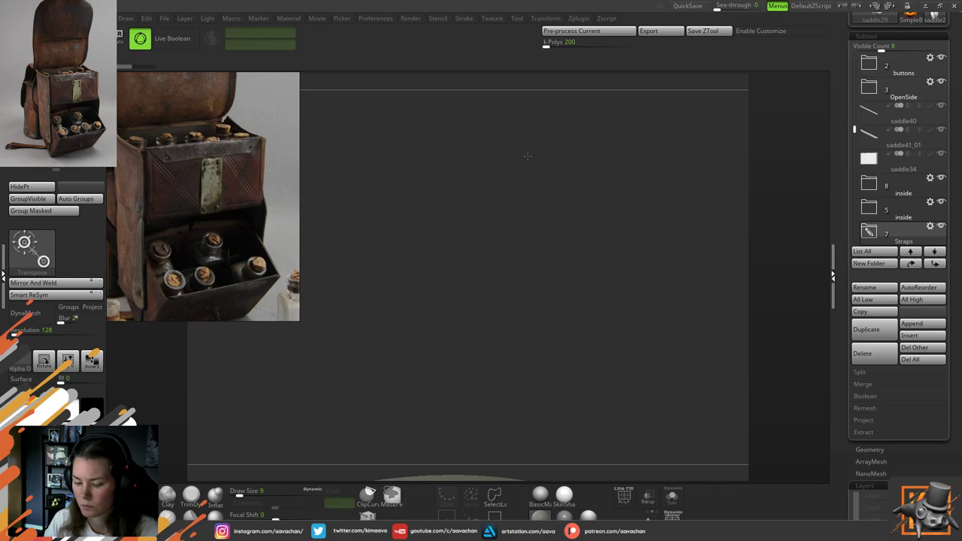
key("f")
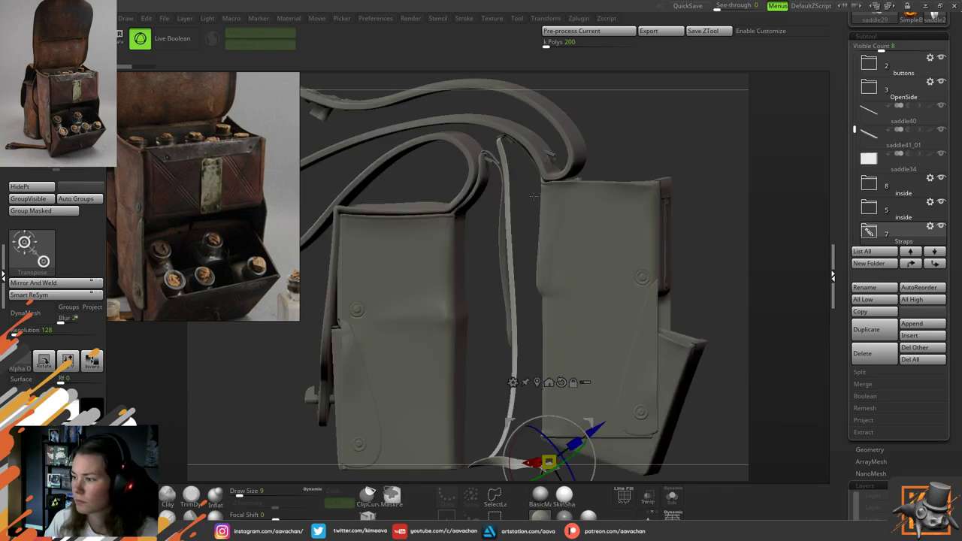
left_click(561, 382)
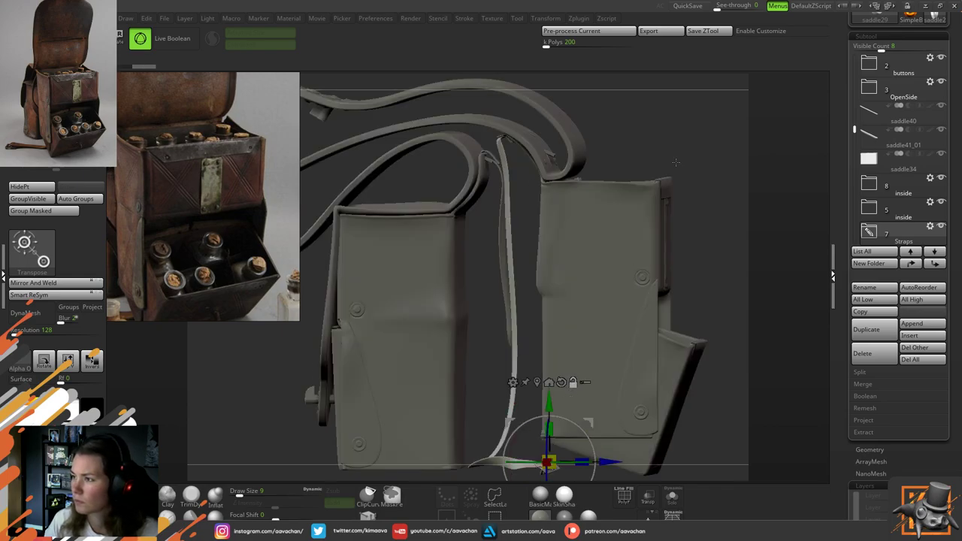
Try the gizmo's mode for transforming all selected subtools while the hanging strap is active
right_click_drag(676, 162, 669, 184)
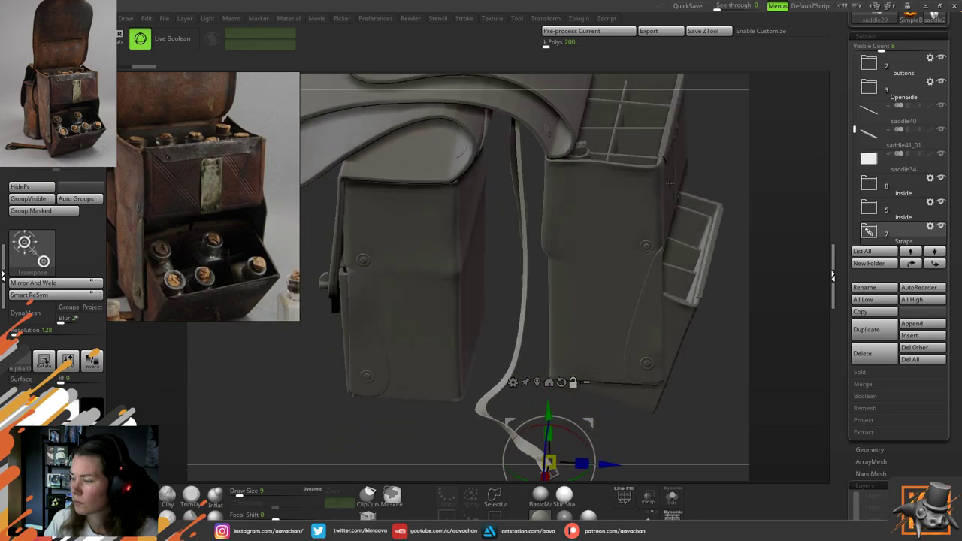
left_click_drag(669, 183, 676, 165)
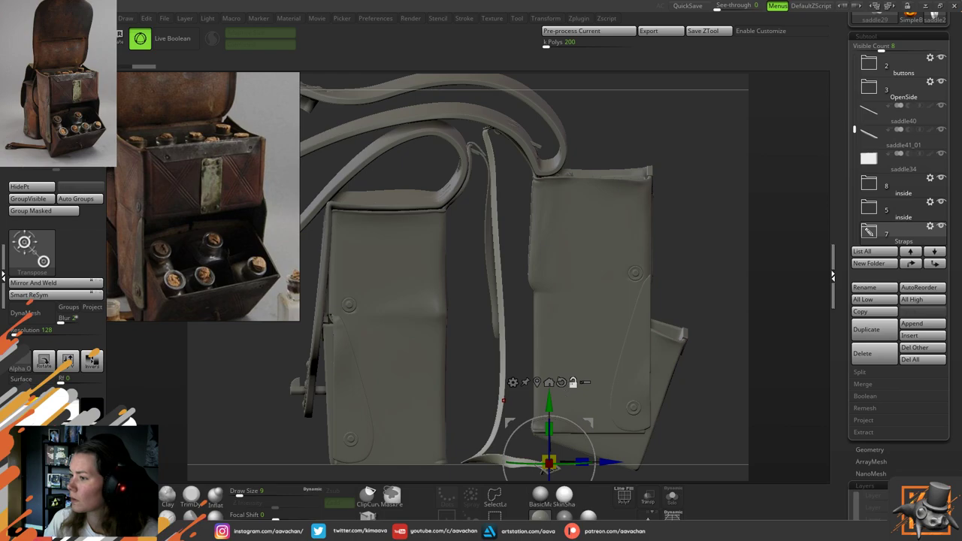
left_click(584, 382)
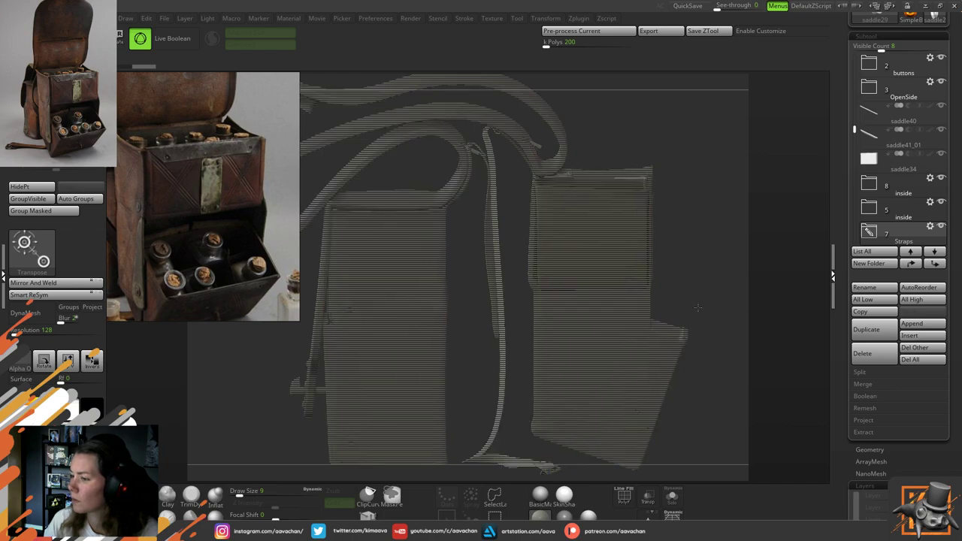
left_click_drag(691, 299, 696, 267, "alt")
mouse_move(877, 236)
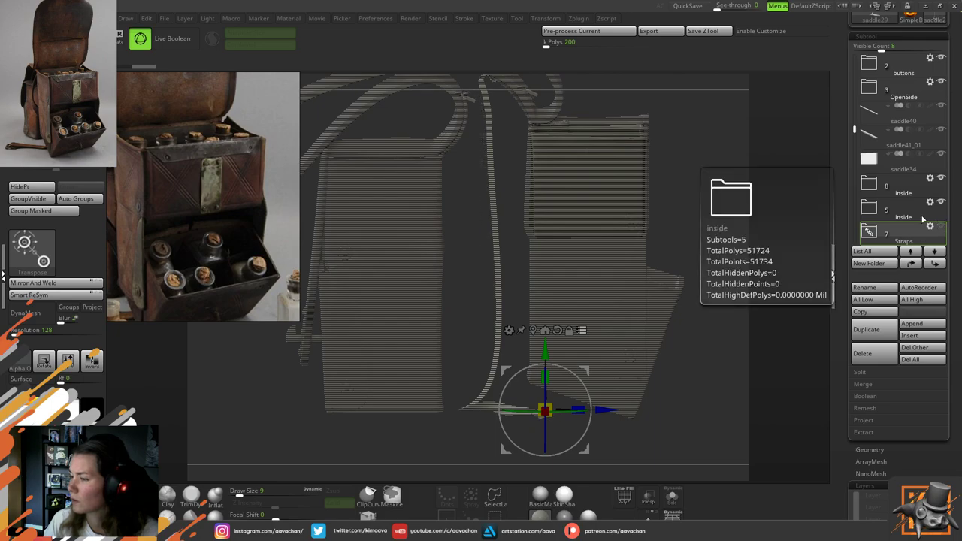
left_click_drag(706, 113, 731, 124)
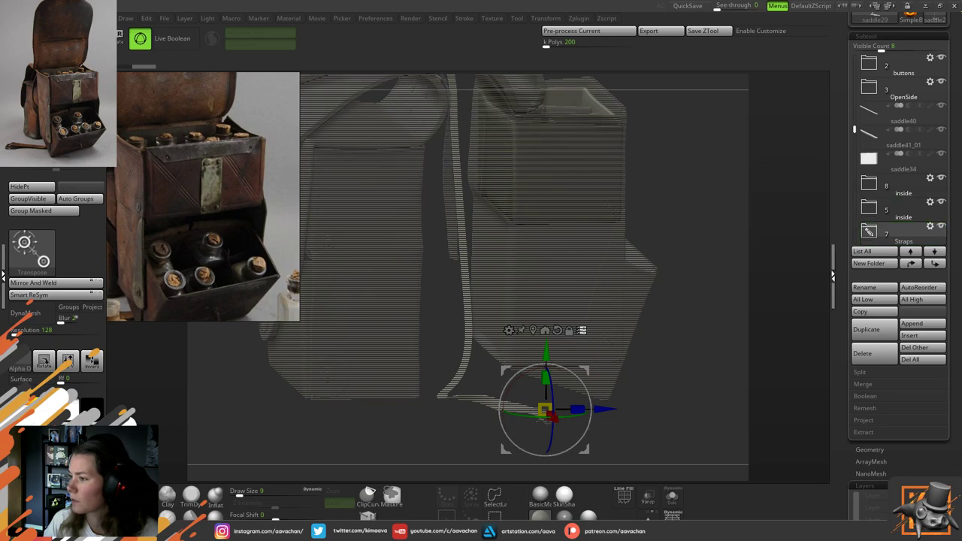
Check which parts the Straps and Lock folders contain by selecting into Lock and toggling the visibility of Straps
mouse_move(943, 226)
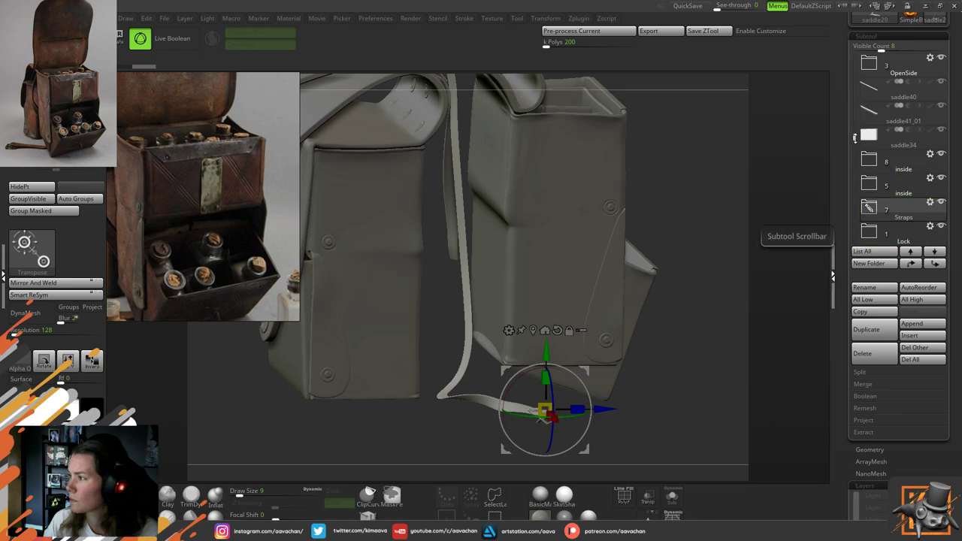
left_click_drag(853, 130, 854, 150)
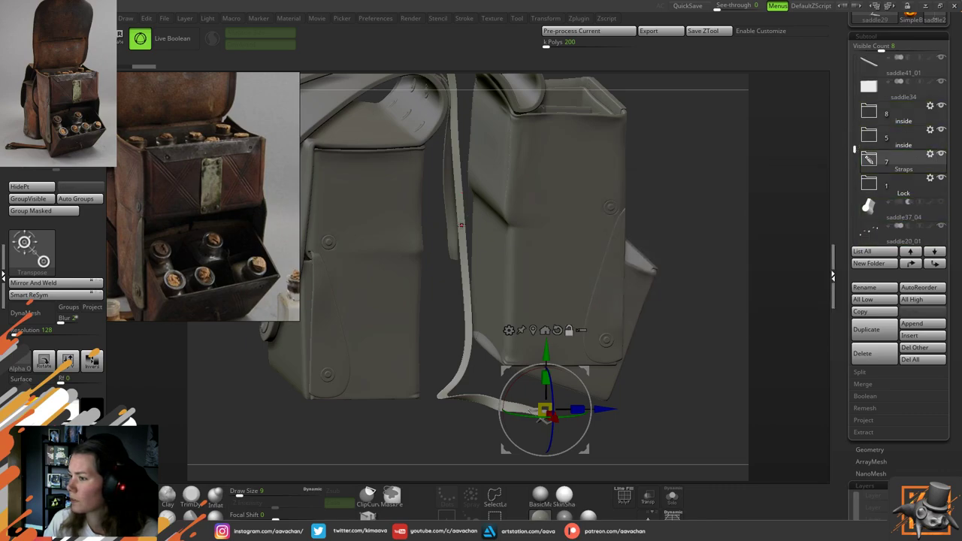
left_click(460, 224, "alt")
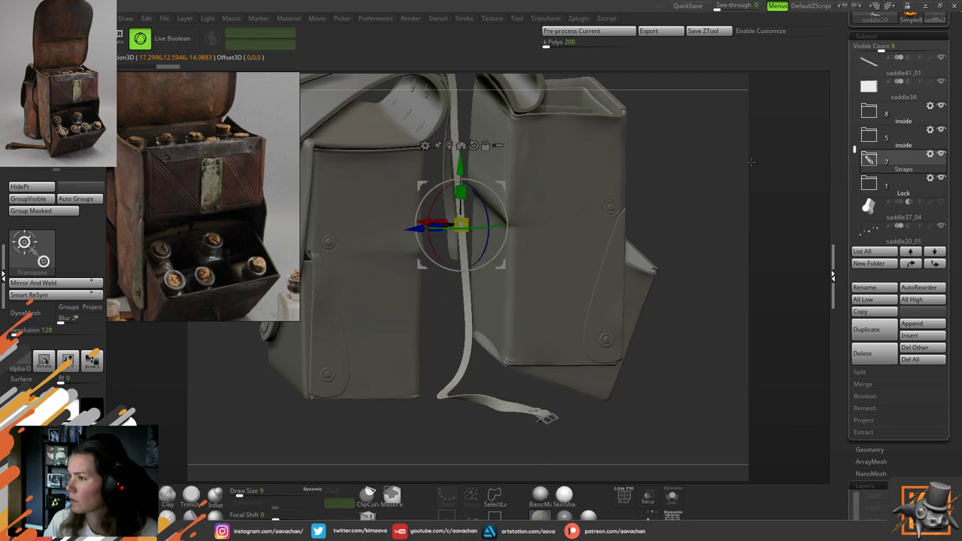
left_click(904, 187)
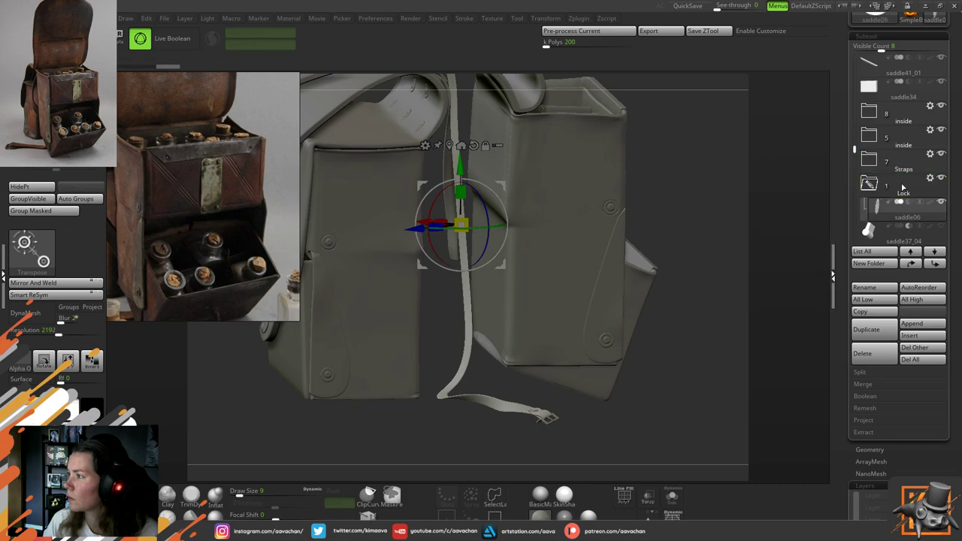
left_click(943, 155)
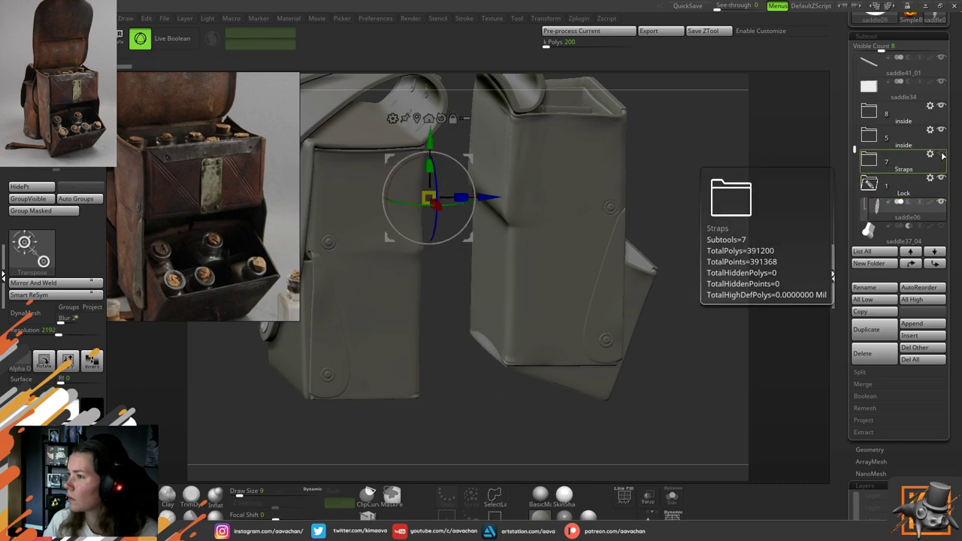
left_click(942, 155)
Expand the Straps folder, select saddle01 and move it up in the list, out of the folder
left_click(869, 159)
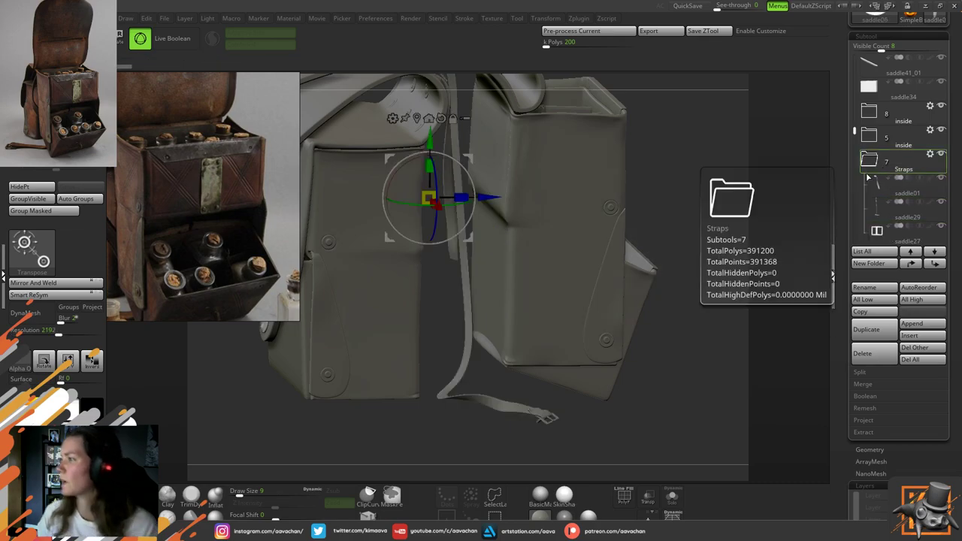
scroll(864, 156, "down", 3)
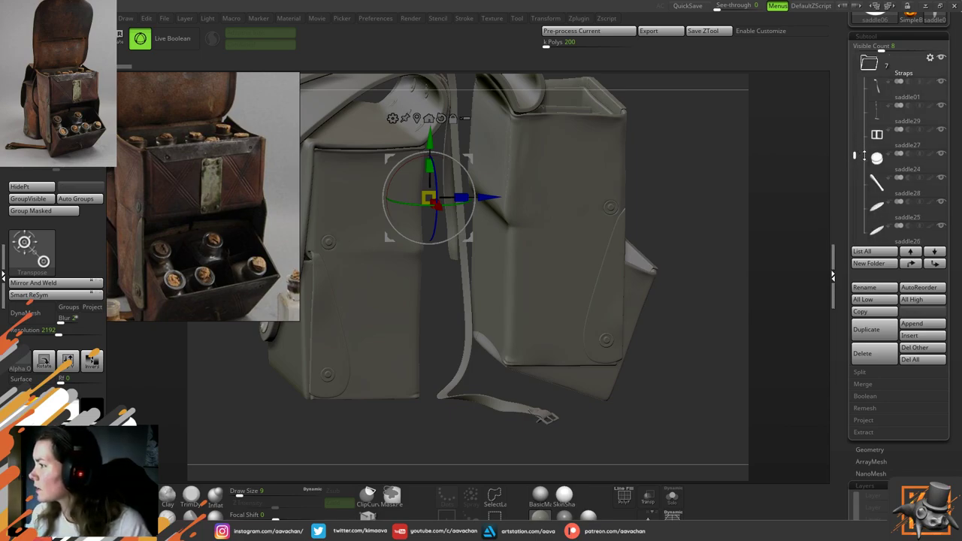
scroll(884, 113, "up", 2)
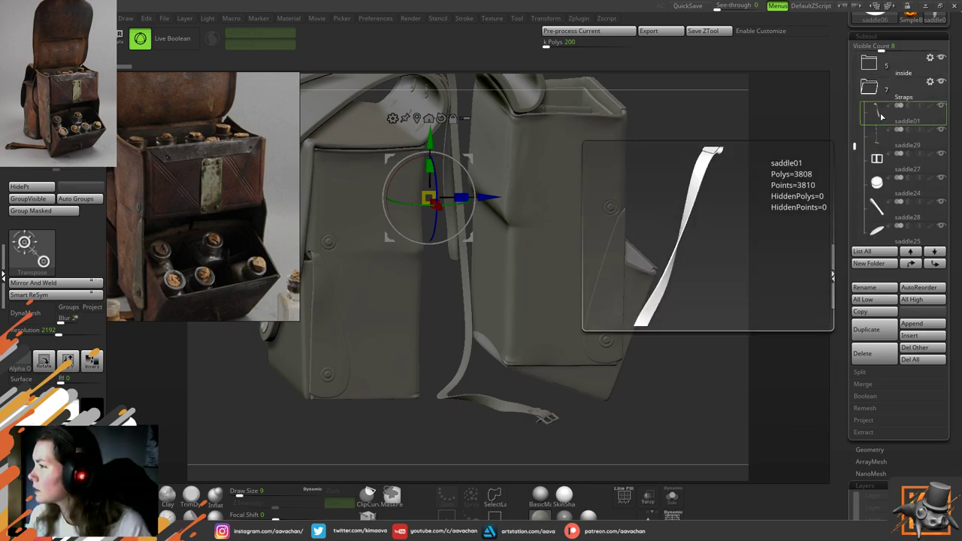
left_click(881, 117)
left_click_drag(738, 160, 722, 220)
left_click_drag(713, 173, 707, 177)
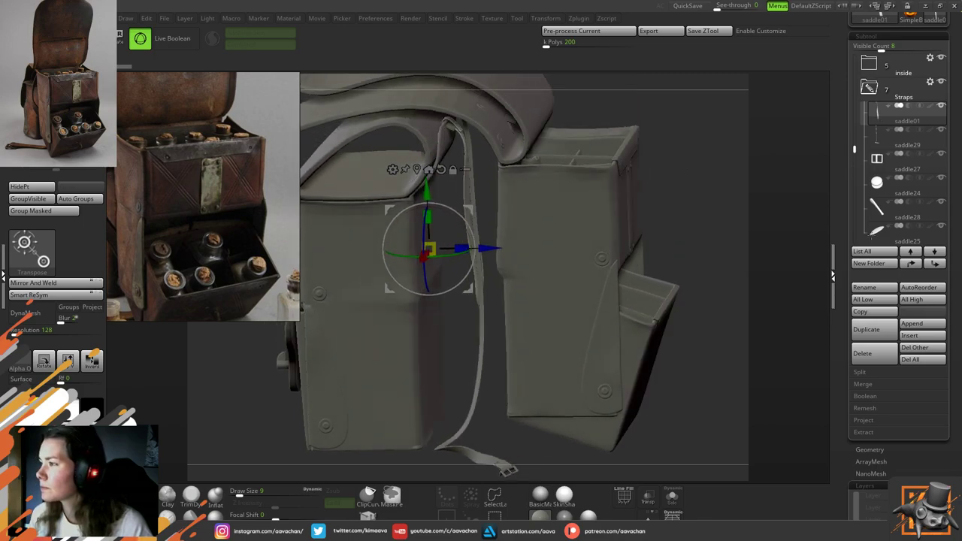
left_click(912, 264)
Inspect the remaining Straps parts by selecting saddle24, toggling Solo, and selecting saddle25
left_click(876, 207)
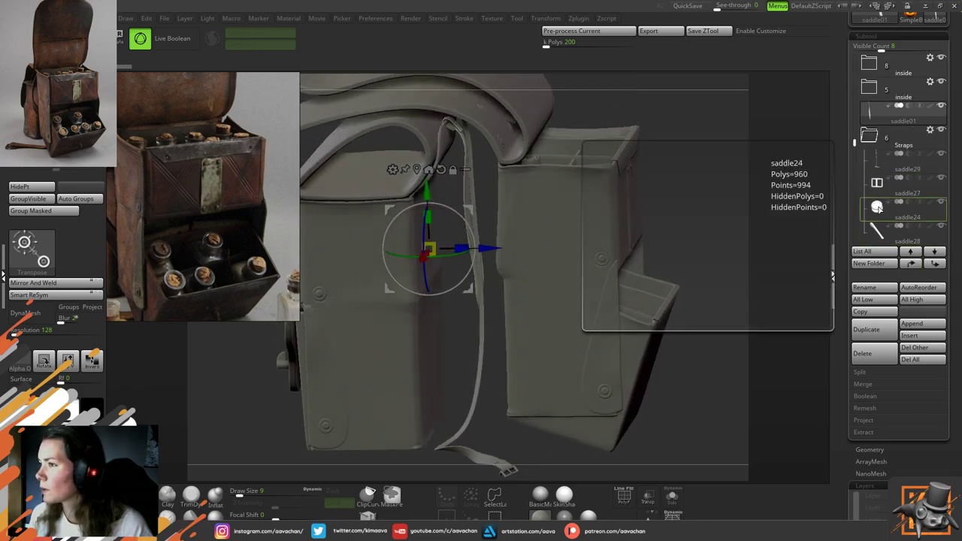
left_click(673, 498)
left_click(672, 498)
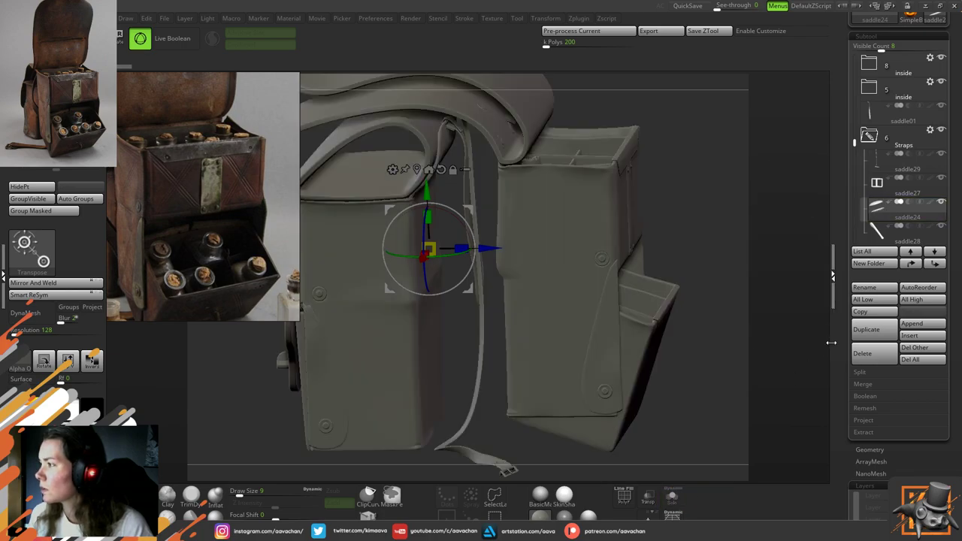
scroll(902, 161, "down", 2)
left_click(874, 208)
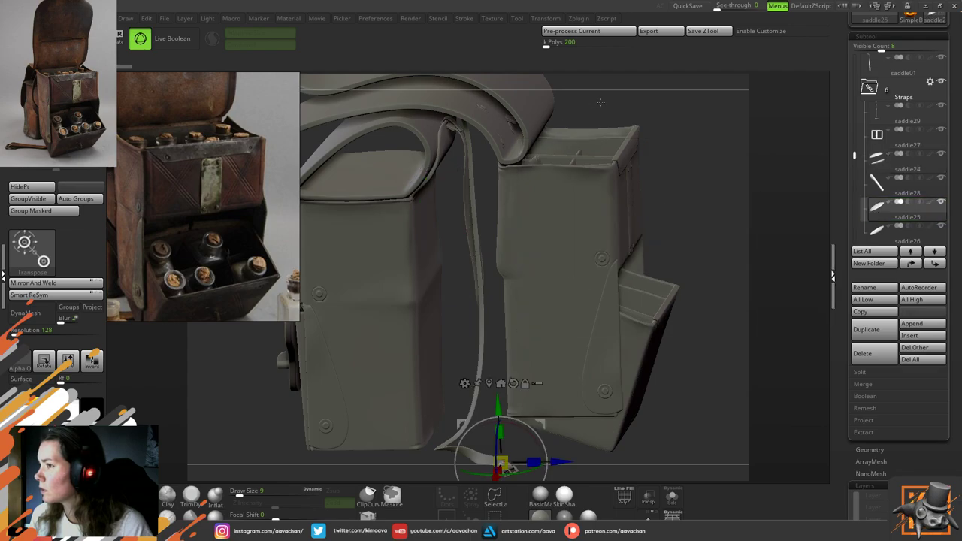
mouse_move(601, 102)
left_mouse_down("shift")
mouse_move(605, 89)
mouse_move(599, 95)
left_mouse_up("shift")
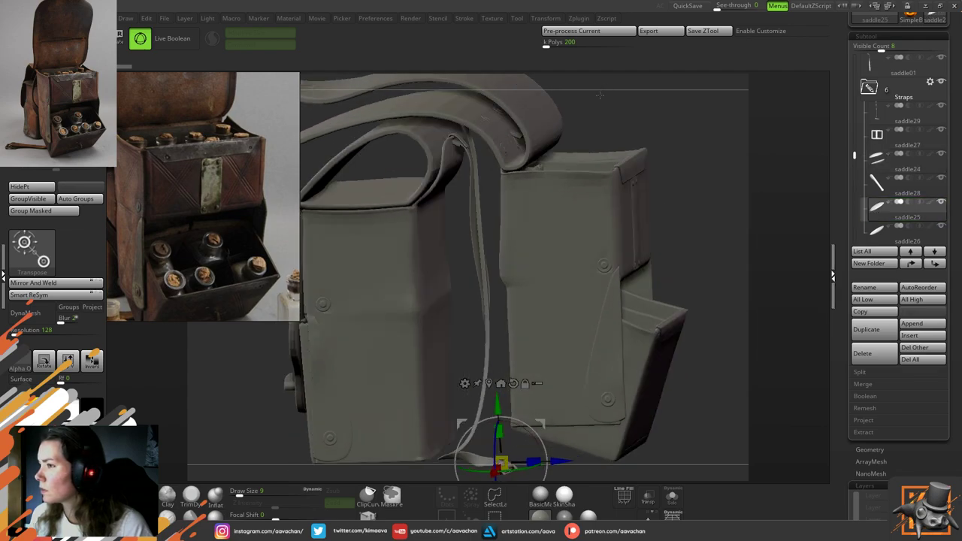
Collapse the Straps folder and toggle its visibility to check which strap pieces belong to it
left_click(870, 88)
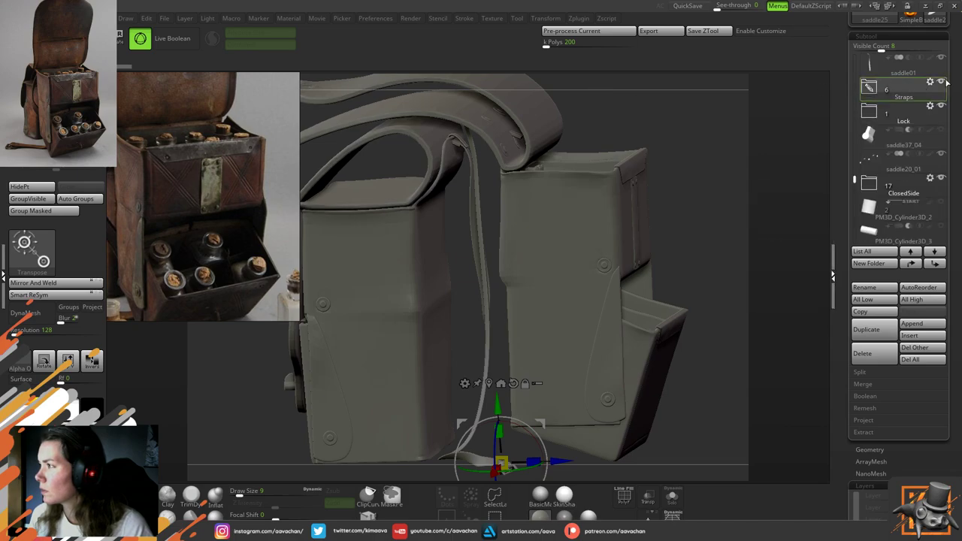
mouse_move(947, 83)
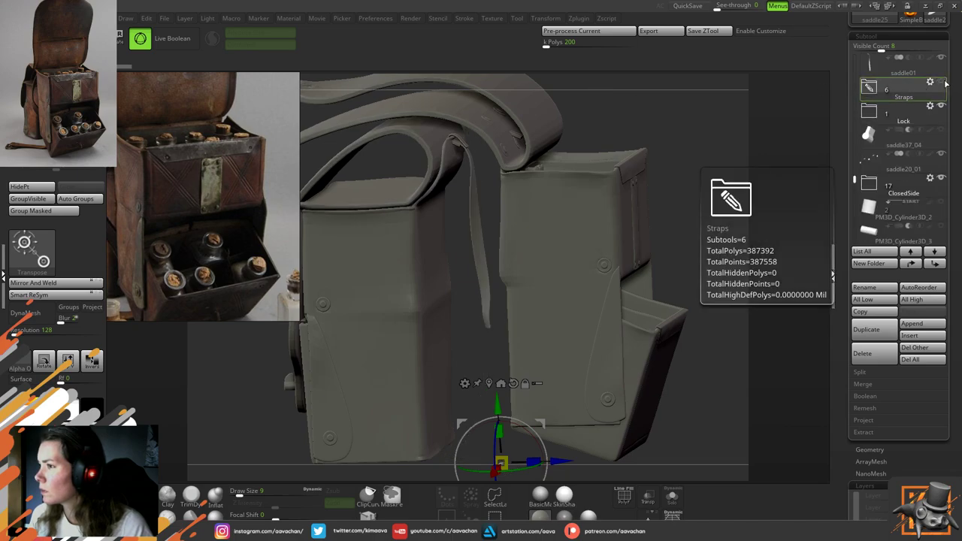
left_click(942, 82)
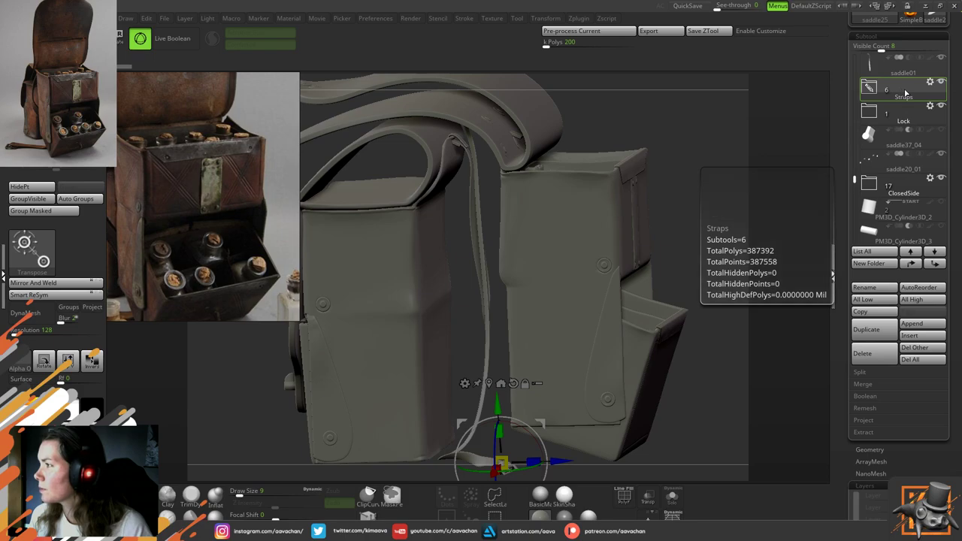
Select the hanging strap saddle29, set the gizmo to affect all selected subtools, and reset its orientation
left_click(475, 214, "alt")
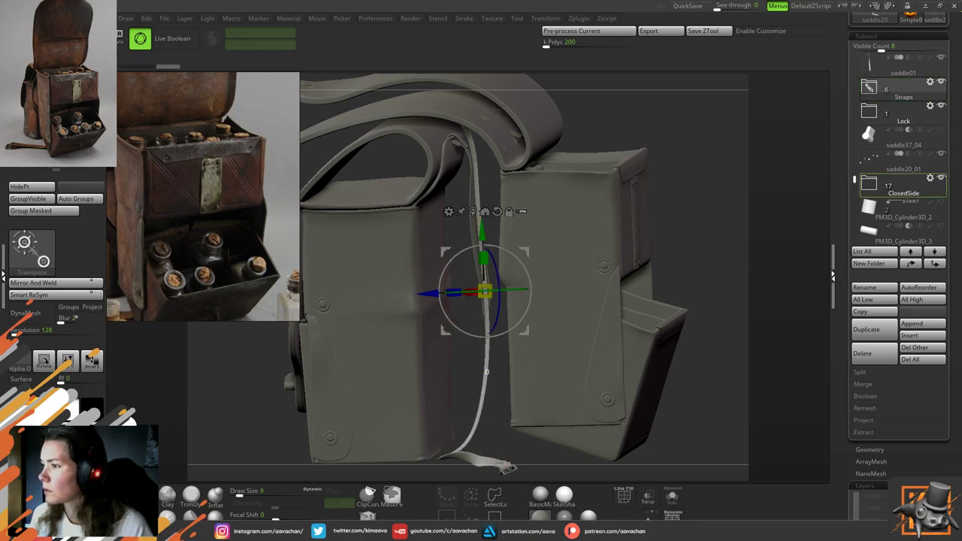
left_click(520, 211)
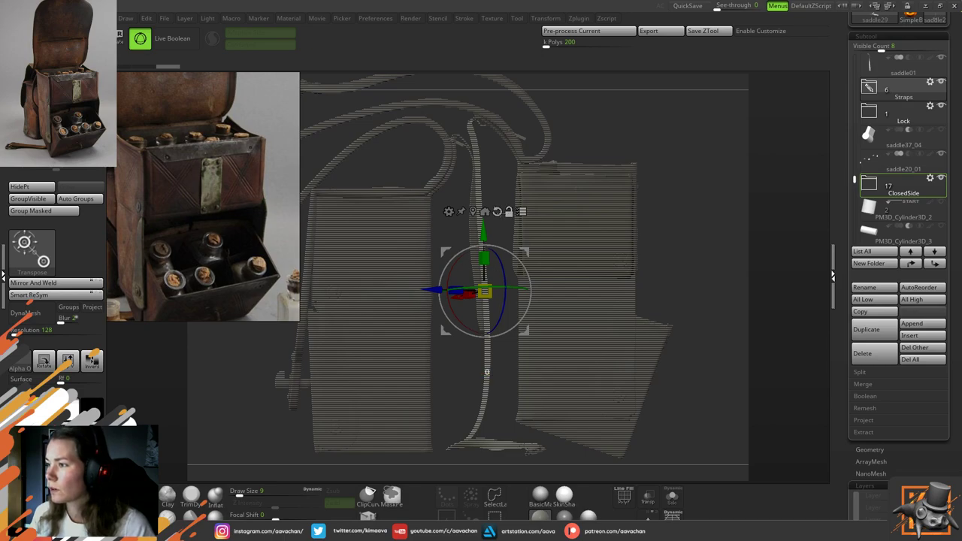
left_click(497, 212)
left_click(509, 211)
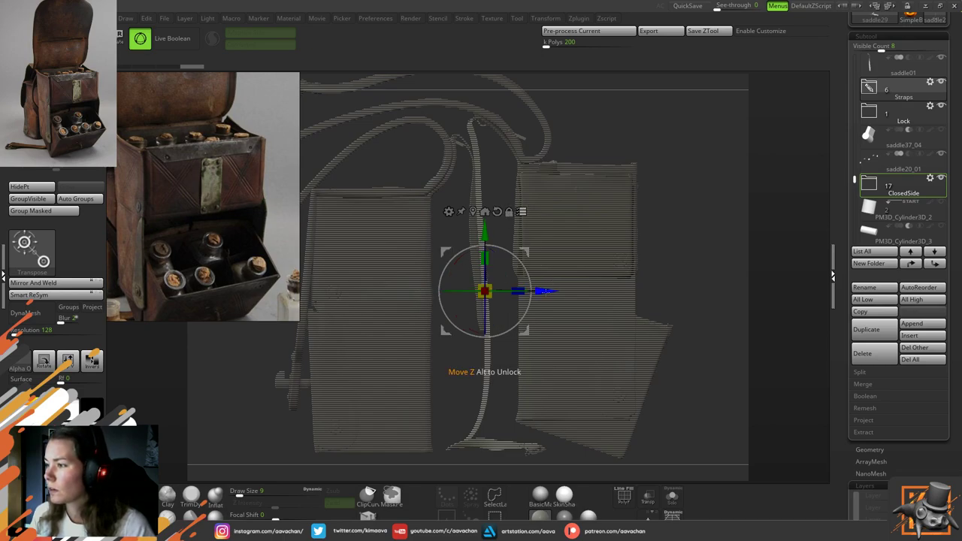
Try moving the selected subtools along the Z axis and undo the move
left_click_drag(546, 290, 536, 292)
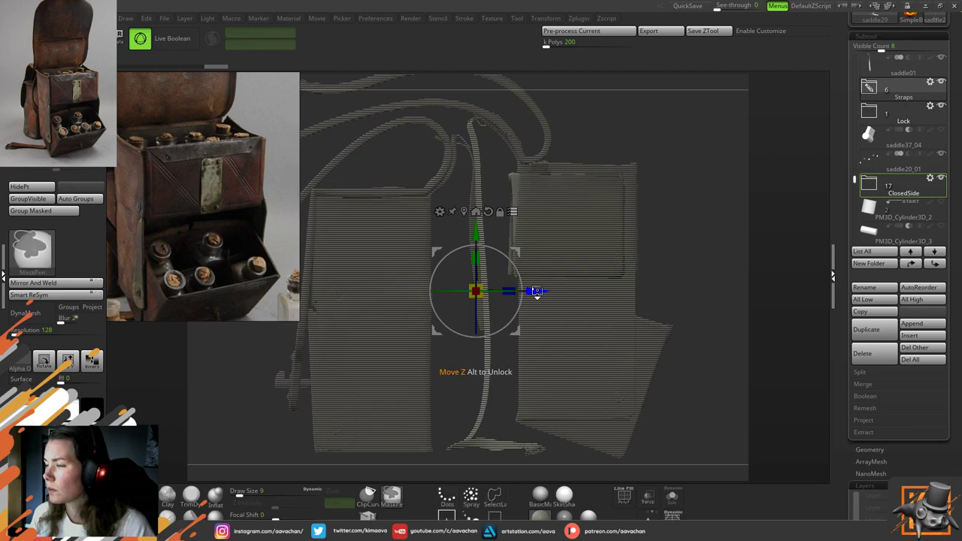
key("ctrl+z")
left_click(940, 170)
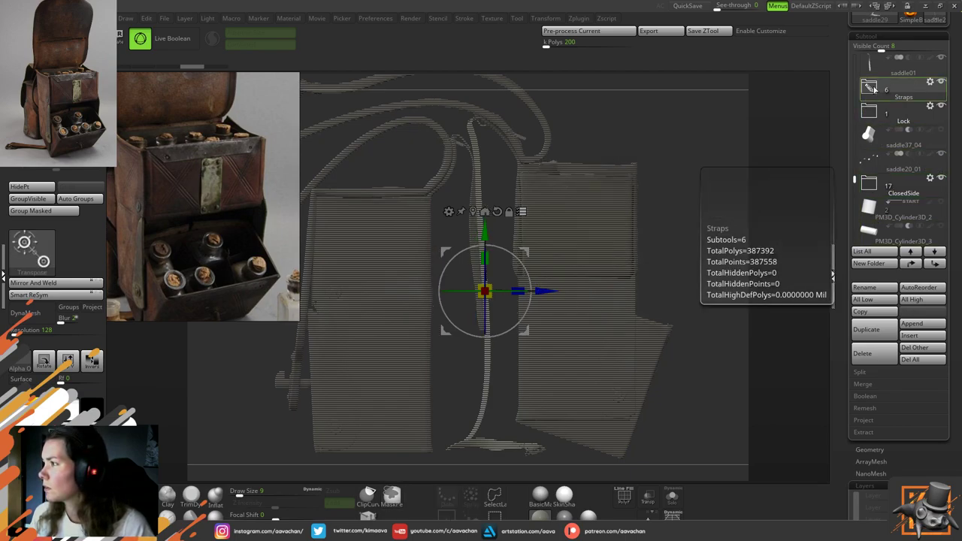
Check the Straps folder's contents, try moving its hanging strap along the Z axis, and undo the move
left_click(872, 88)
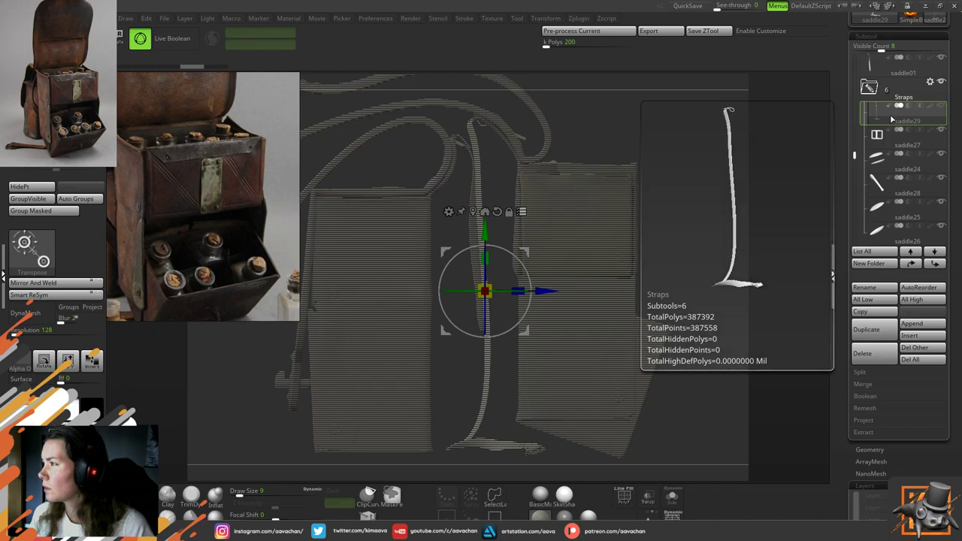
left_click(869, 87)
left_click_drag(542, 291, 525, 291)
key("ctrl+z")
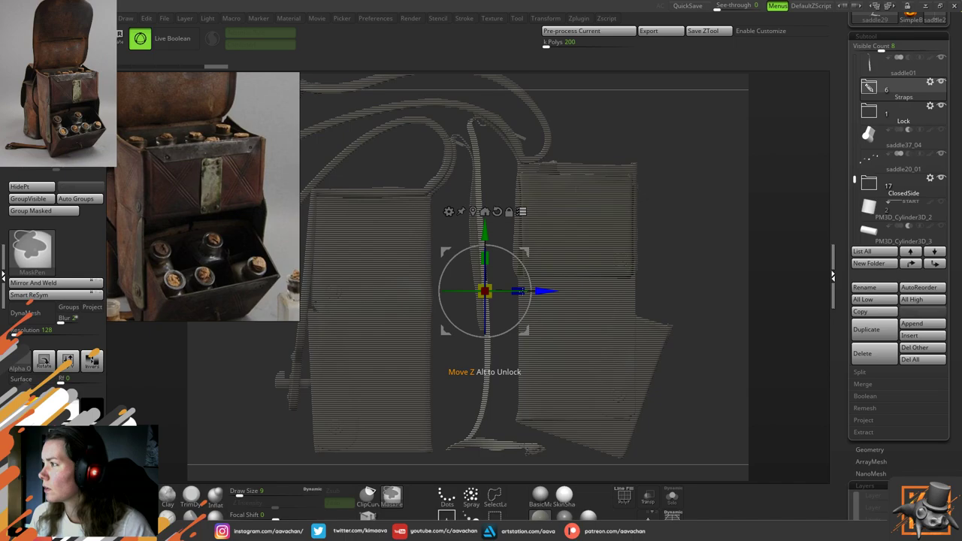
Apply Transpose Set to the Straps folder, try moving its pieces along the Z axis, and undo the move
left_click(869, 87)
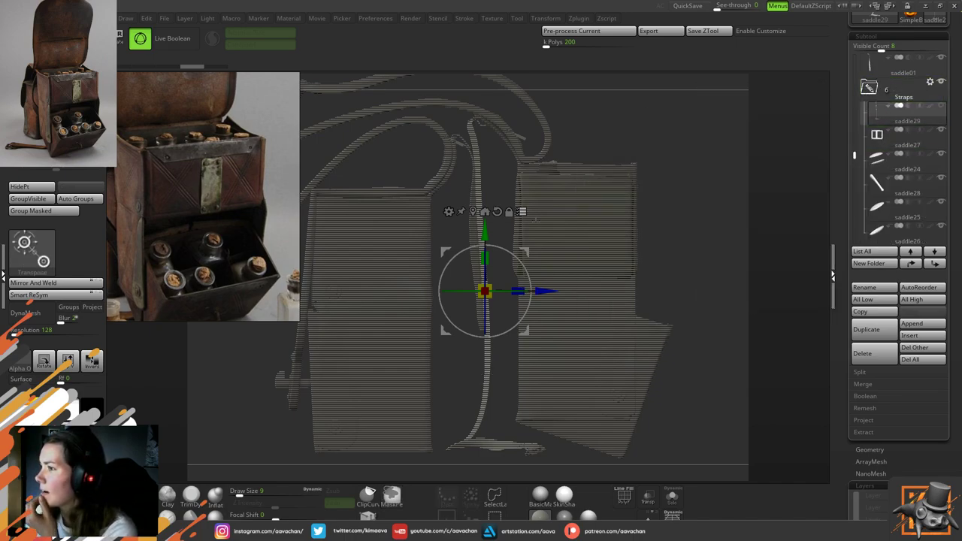
left_click(930, 82)
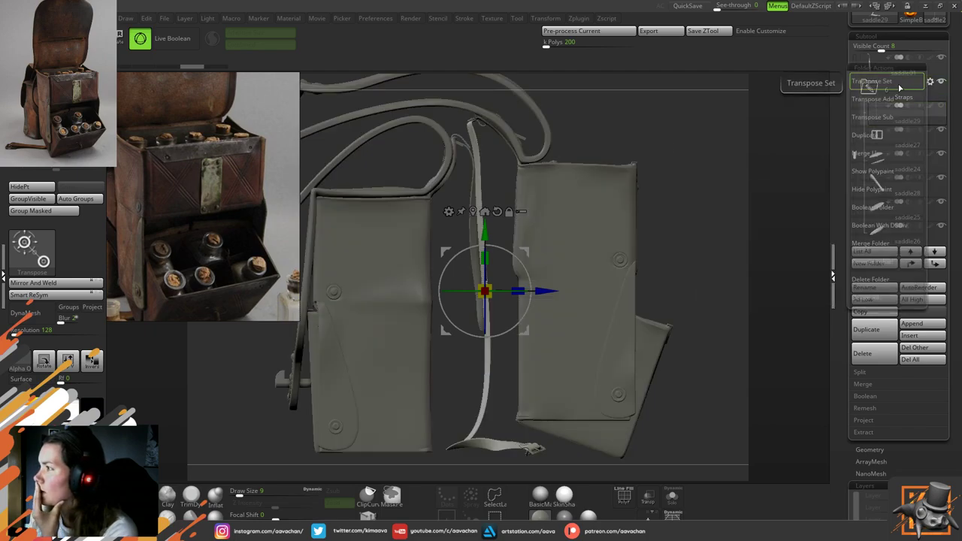
left_click(872, 81)
left_click_drag(548, 290, 498, 290)
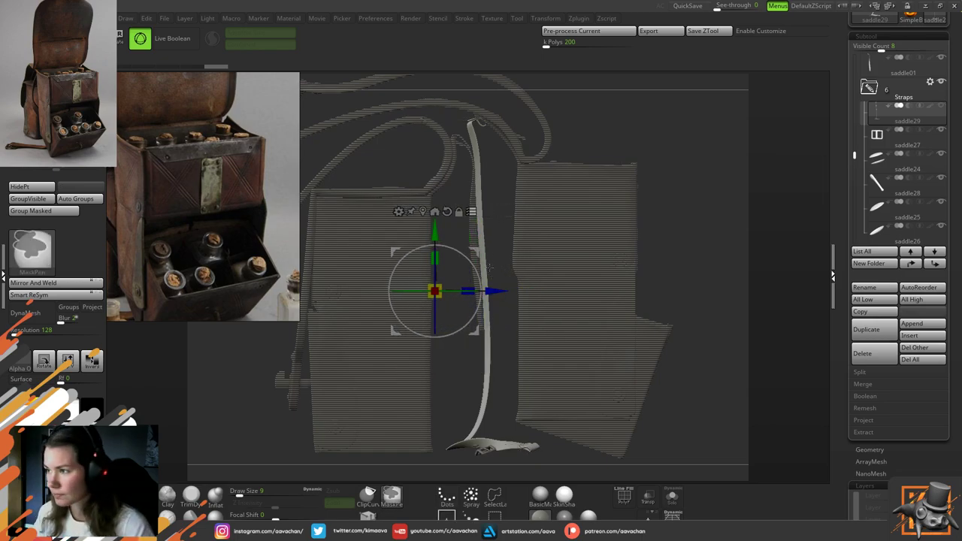
key("ctrl+z")
Make saddle27 in the Straps folder the active subtool, try nudging it along the Z axis, and undo the nudge
left_click(869, 90)
left_click(869, 91)
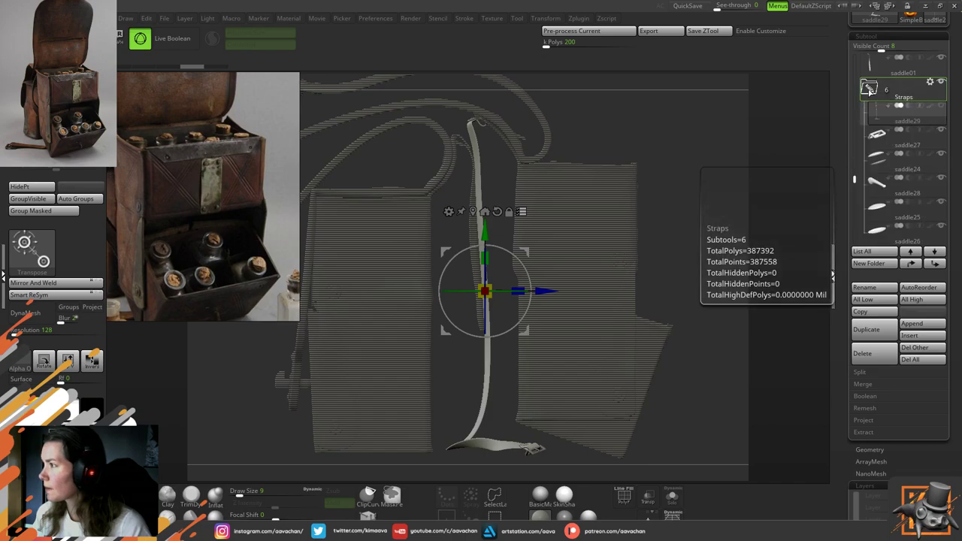
left_click(870, 90)
left_click(910, 87)
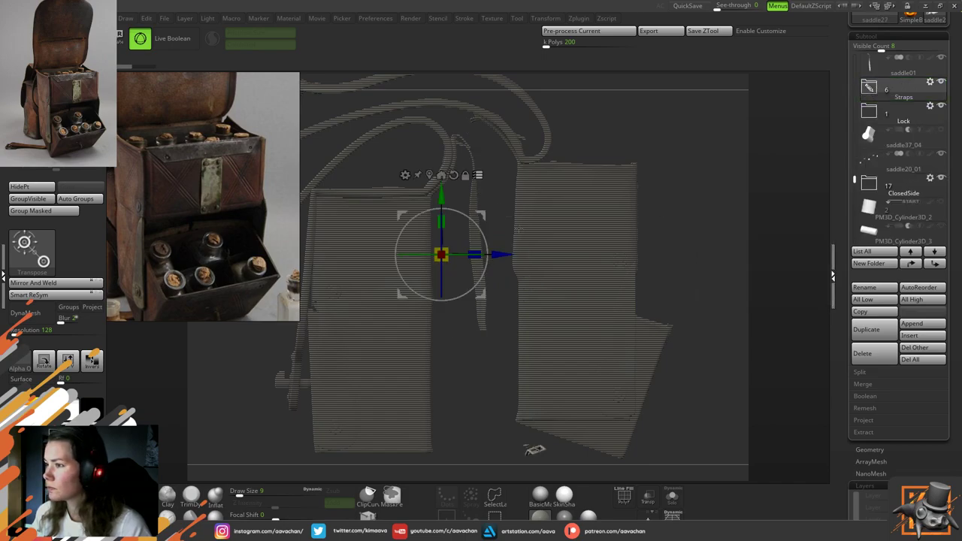
left_click_drag(501, 253, 497, 253)
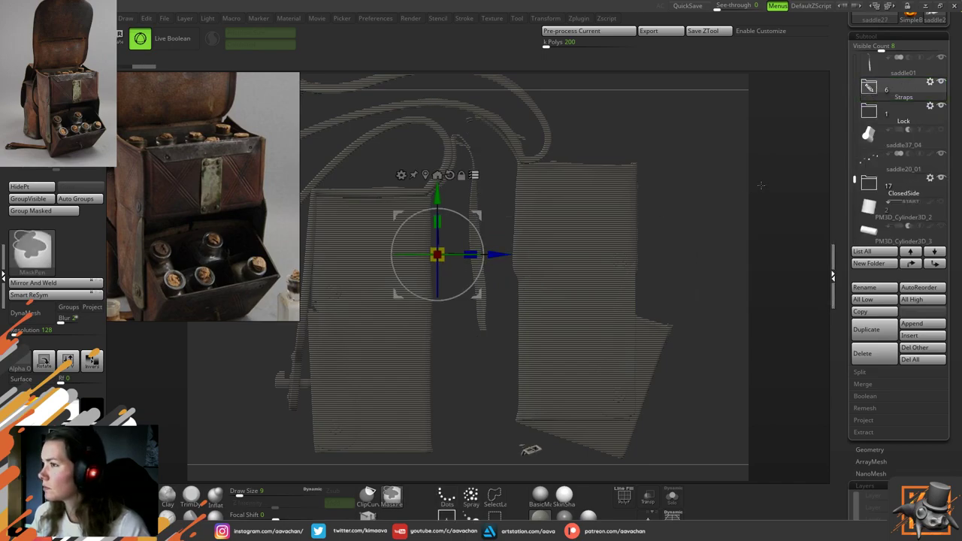
key("ctrl+z")
Make the hanging strap saddle29 visible again in the Straps folder and collapse the folder
left_click(899, 103)
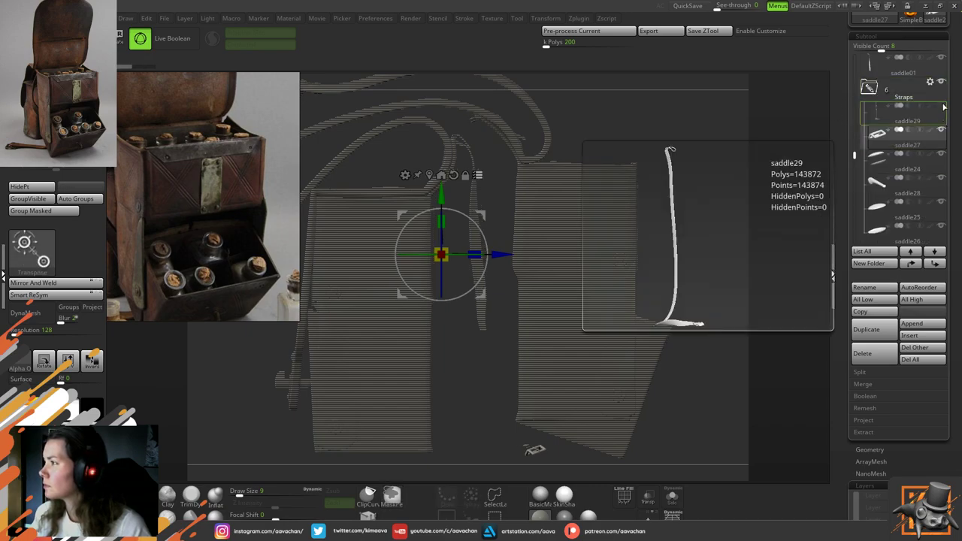
left_click(940, 107)
left_click(900, 94)
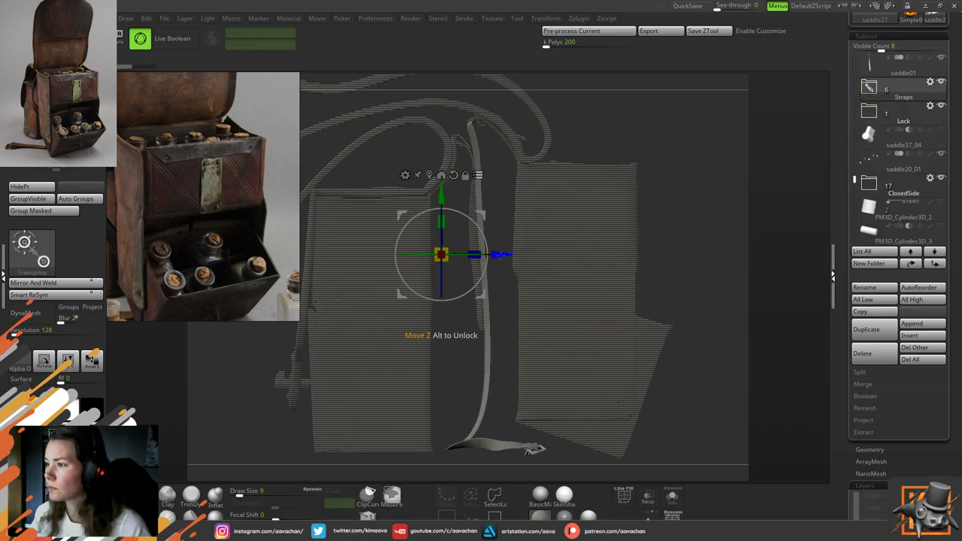
Try shifting the selected subtools slightly along the Z axis, check the strap against the flap, and undo the shift
left_click_drag(499, 254, 497, 255)
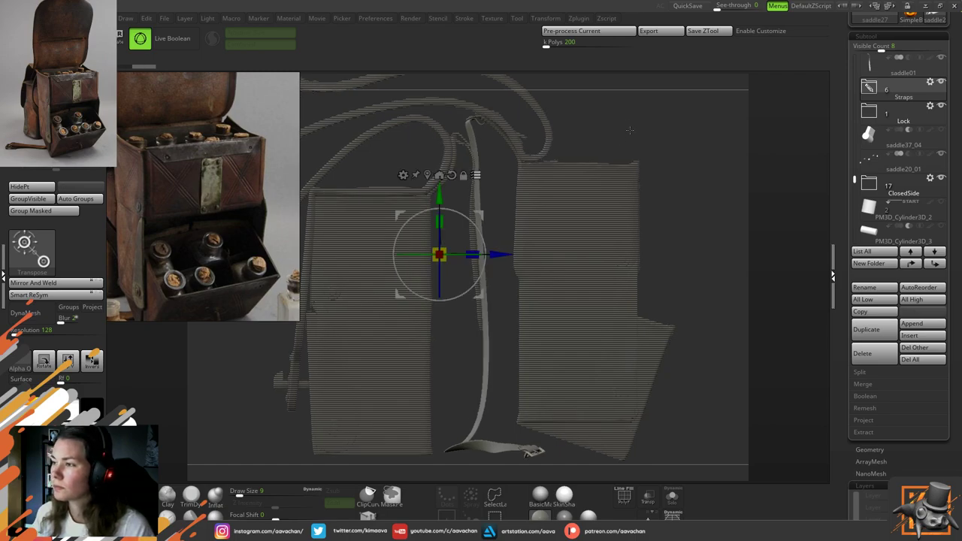
left_click_drag(627, 125, 527, 461, "alt")
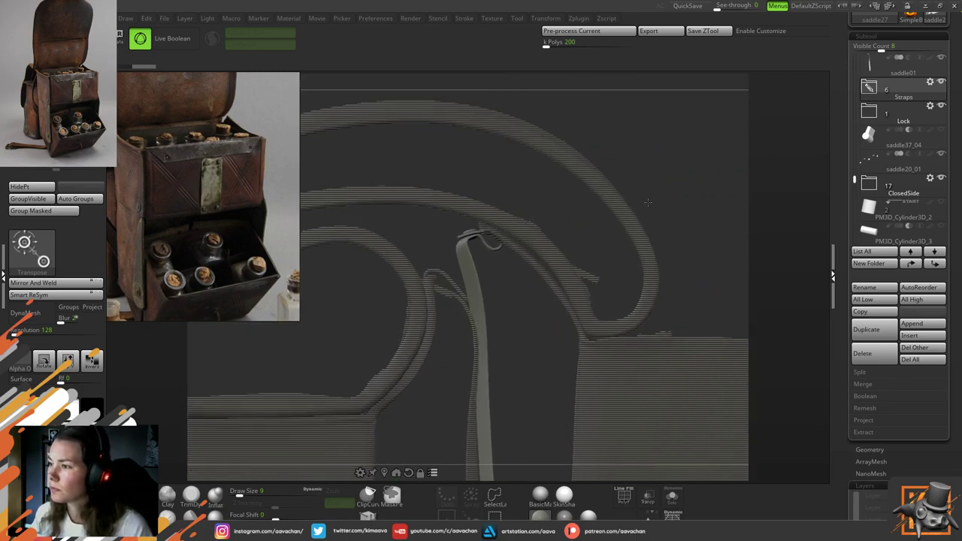
left_click_drag(707, 199, 650, 202)
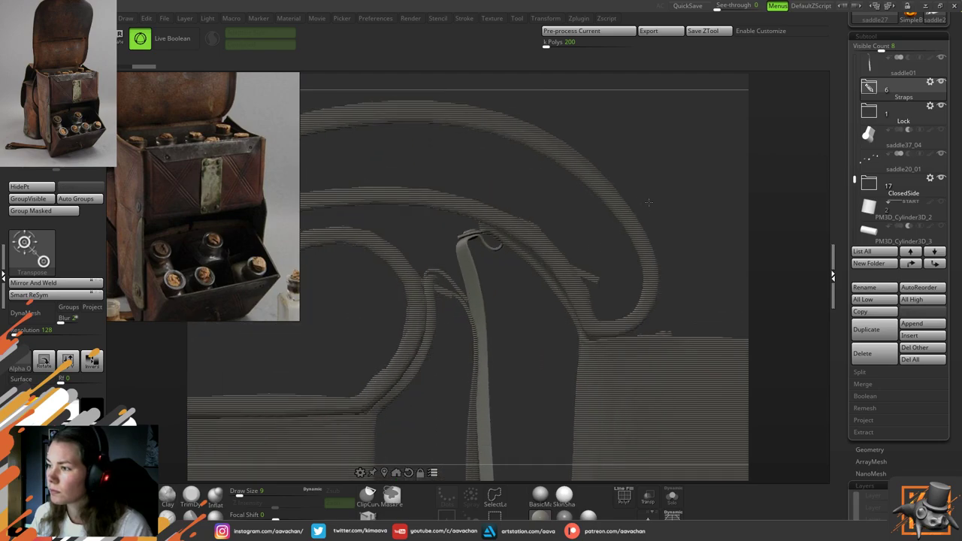
left_click_drag(685, 245, 628, 94, "alt")
left_click_drag(457, 346, 457, 388, "alt")
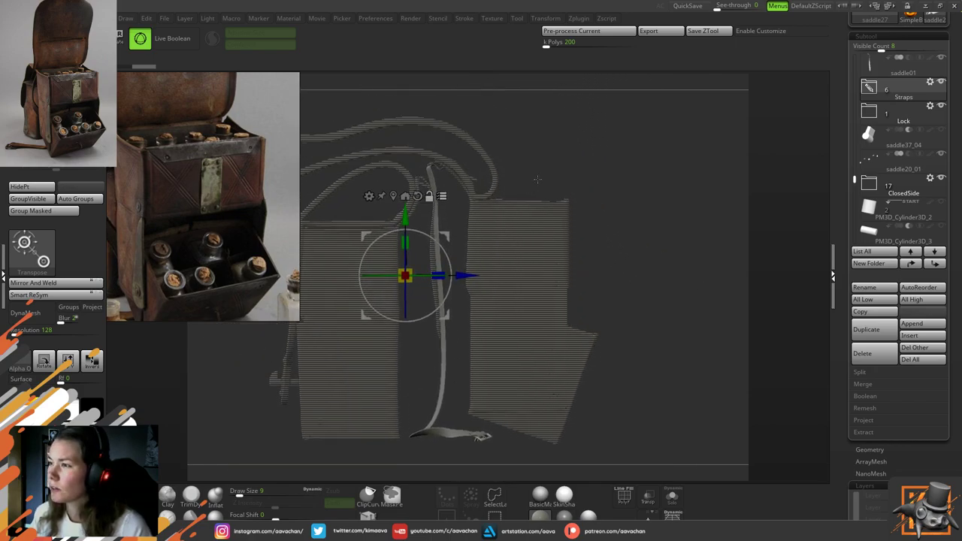
key("ctrl+z")
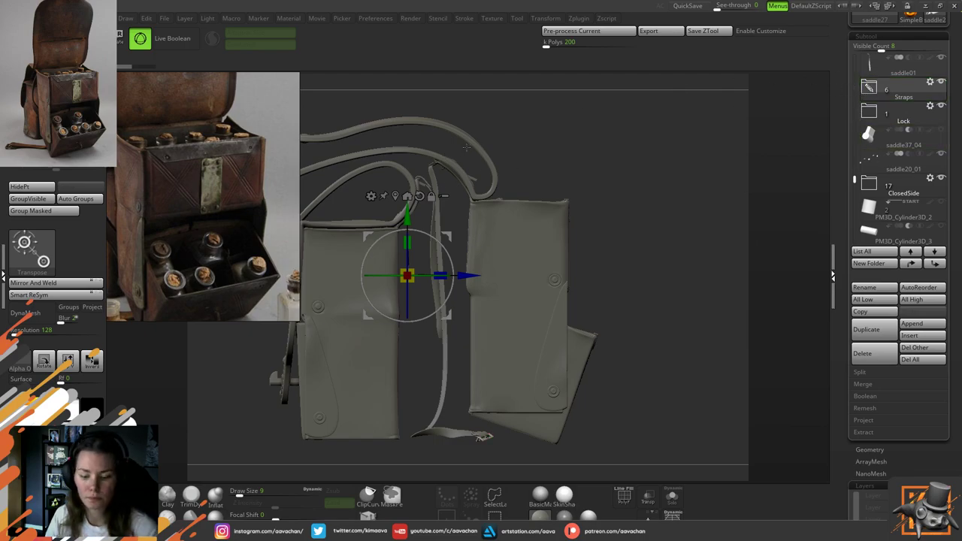
Return to Draw mode, select mainbody_open, and isolate it to examine its curved back flap
key("q")
right_click_drag(543, 166, 579, 175, "ctrl")
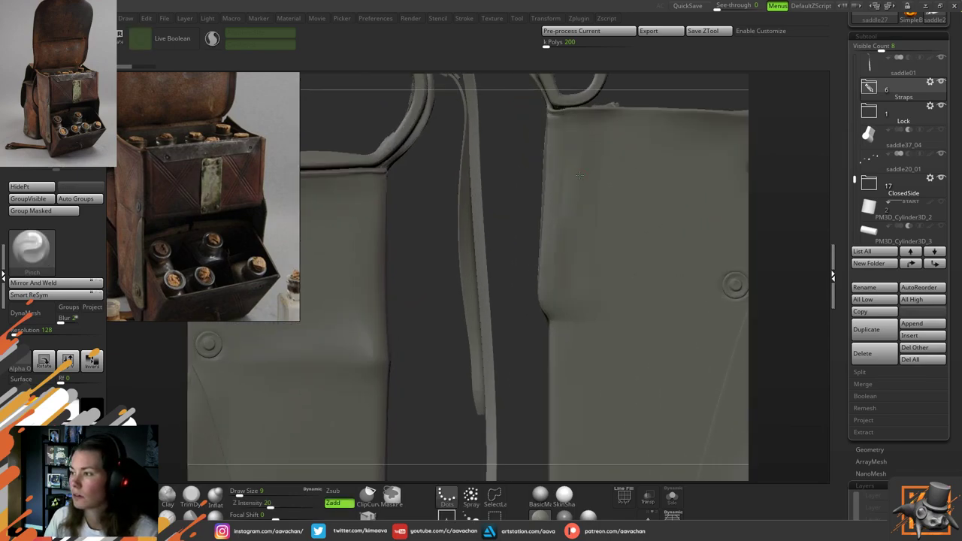
left_click(666, 458, "alt")
left_click(671, 496)
left_click_drag(436, 294, 420, 278)
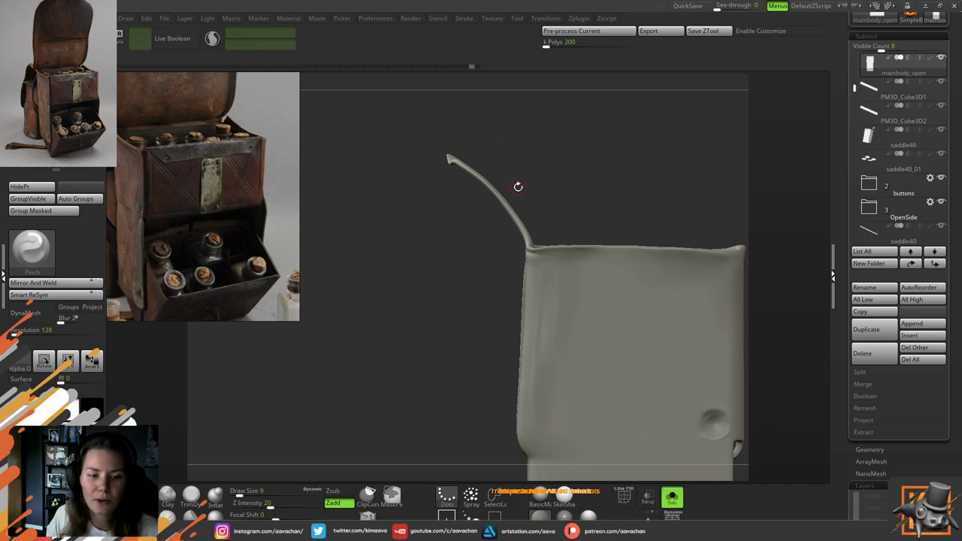
left_click_drag(524, 182, 535, 164)
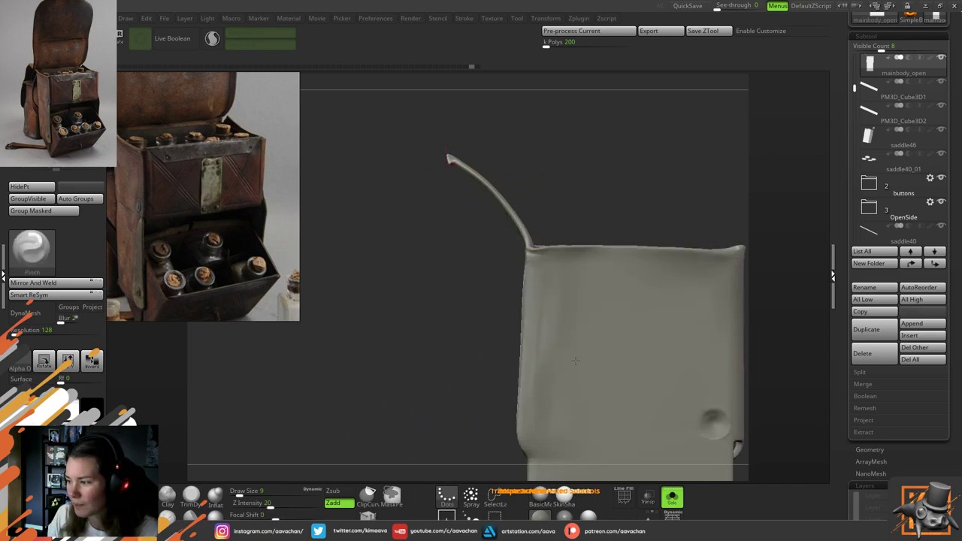
left_click(672, 497)
Select the strap piece saddle24 at the hanging strap's upper end and set the draw size to 3
mouse_move(653, 157)
right_mouse_down("ctrl")
mouse_move(665, 194)
mouse_move(657, 161)
right_mouse_up("ctrl")
left_click_drag(657, 161, 490, 203)
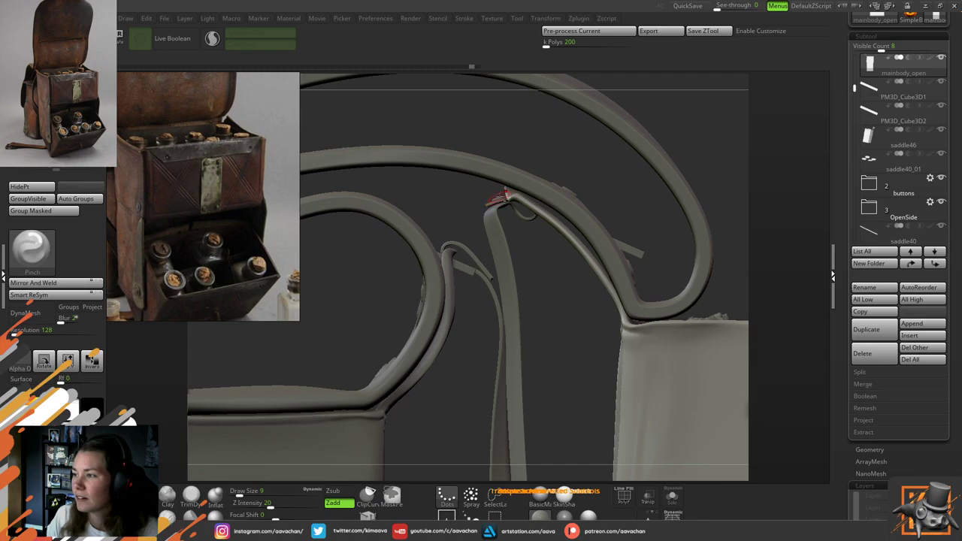
left_click(505, 197, "alt")
key("f")
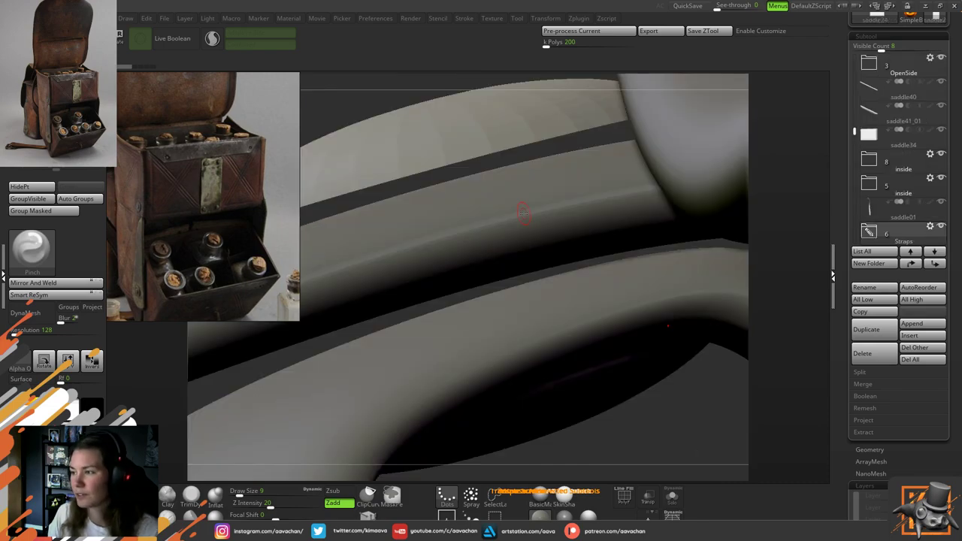
left_click_drag(719, 418, 601, 286, "alt")
key("space")
mouse_move(421, 235)
left_mouse_down()
mouse_move(406, 238)
mouse_move(403, 212)
mouse_move(395, 238)
left_mouse_up()
right_click_drag(395, 238, 552, 241)
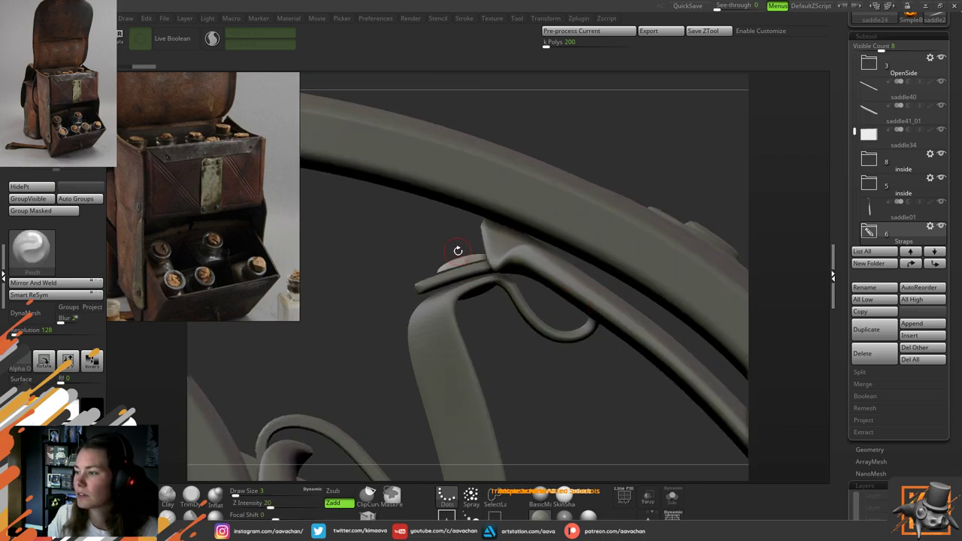
Select mainbody_open, drop it to a lower subdivision level, and isolate it with its flap edge in view
left_click(539, 257, "alt")
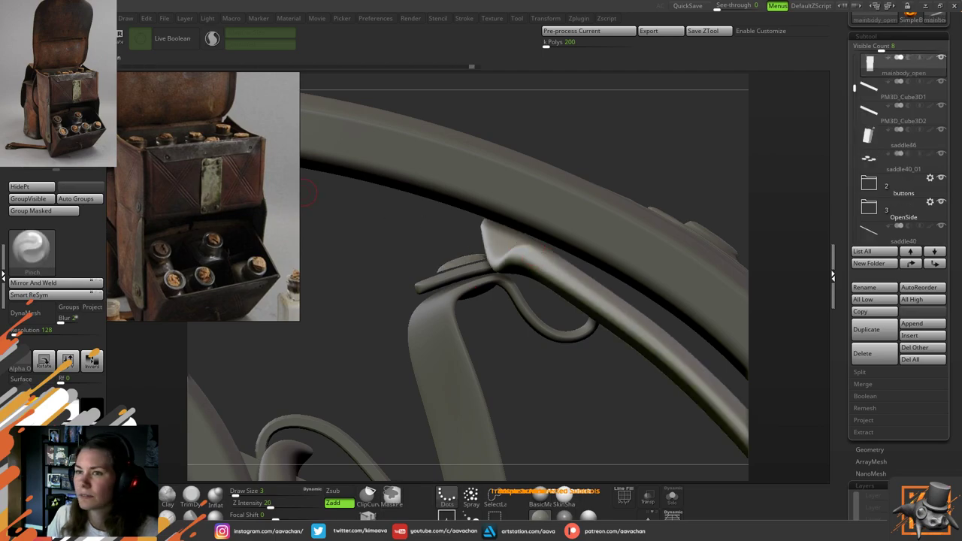
key("shift+d")
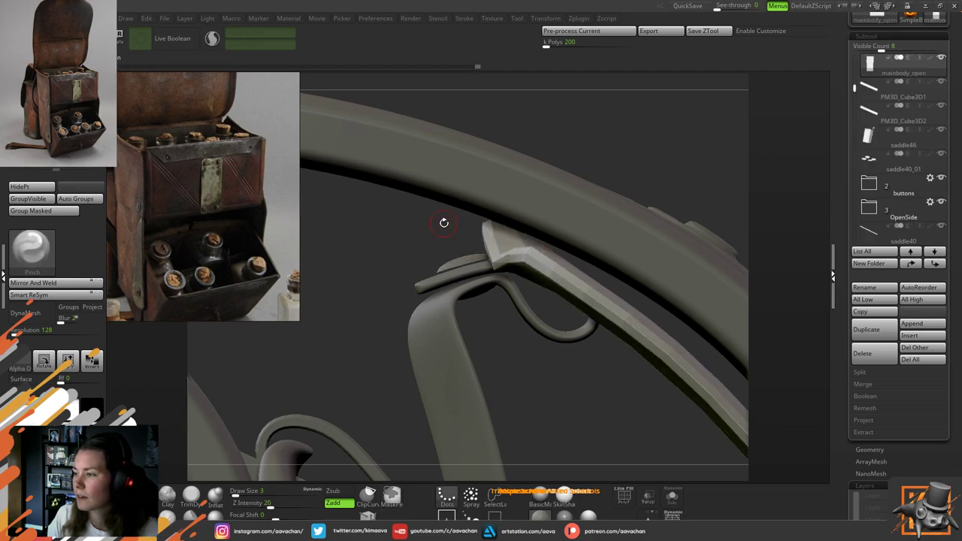
left_click_drag(563, 358, 671, 452)
left_click(673, 496)
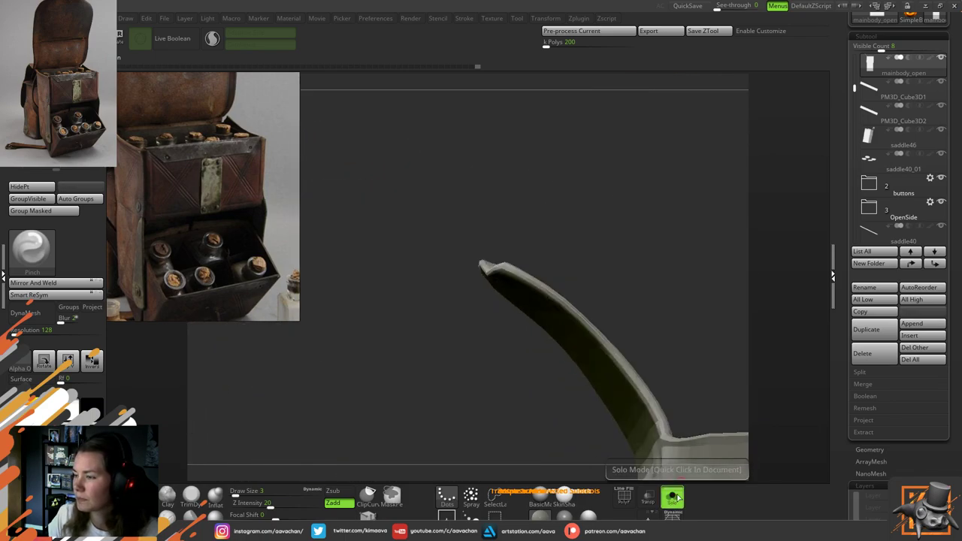
left_click_drag(451, 241, 629, 205)
left_click_drag(482, 250, 441, 251)
Paint a mask along the outer edge of mainbody_open's curved flap on both its inner and outer faces
key("ctrl")
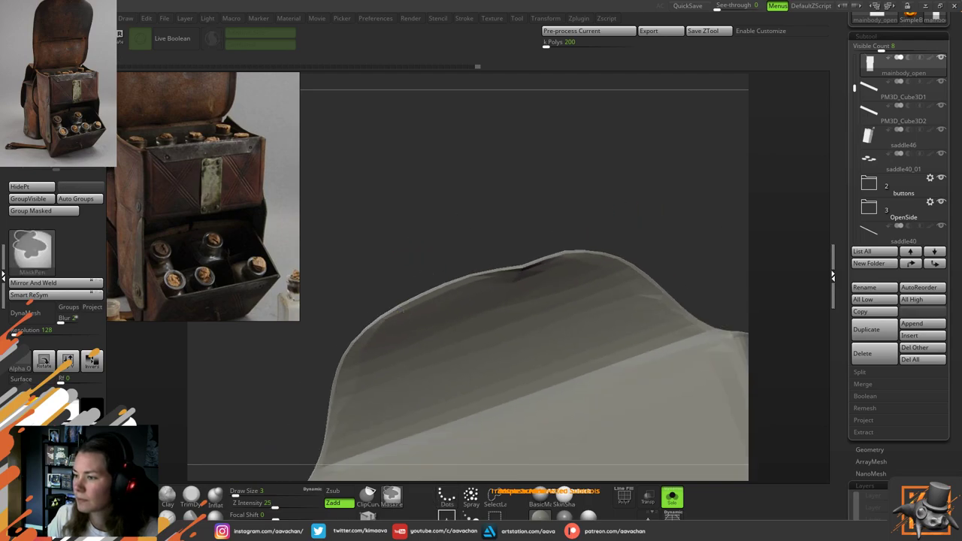
mouse_move(444, 295)
left_mouse_down("ctrl")
mouse_move(424, 299)
mouse_move(518, 273)
left_mouse_up("ctrl")
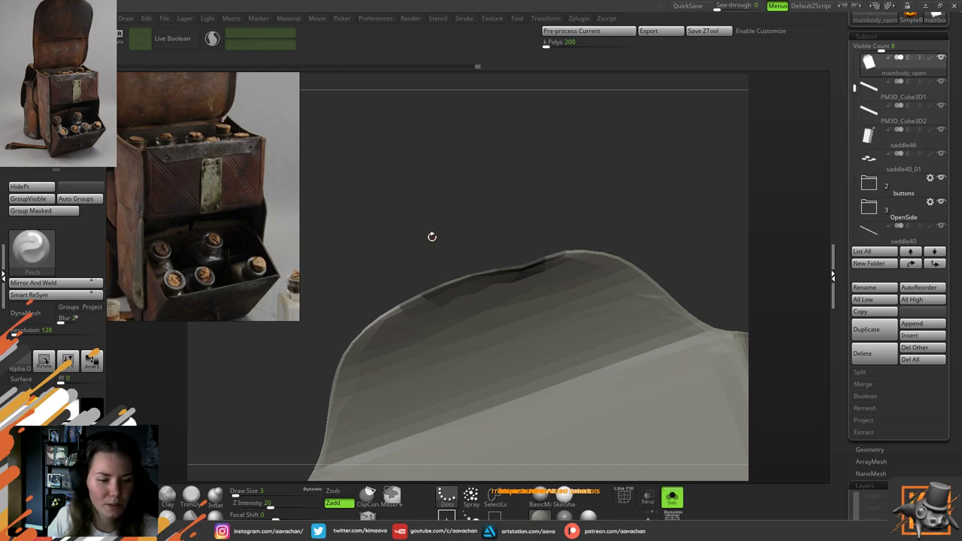
key("ctrl")
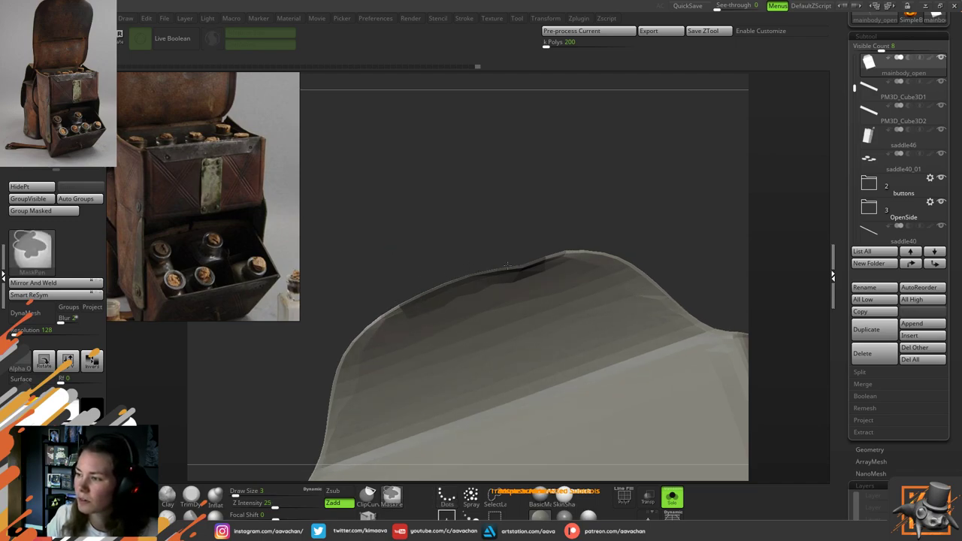
left_click_drag(432, 287, 535, 230)
mouse_move(489, 259)
left_mouse_down("ctrl")
mouse_move(376, 322)
mouse_move(424, 305)
left_mouse_up("ctrl")
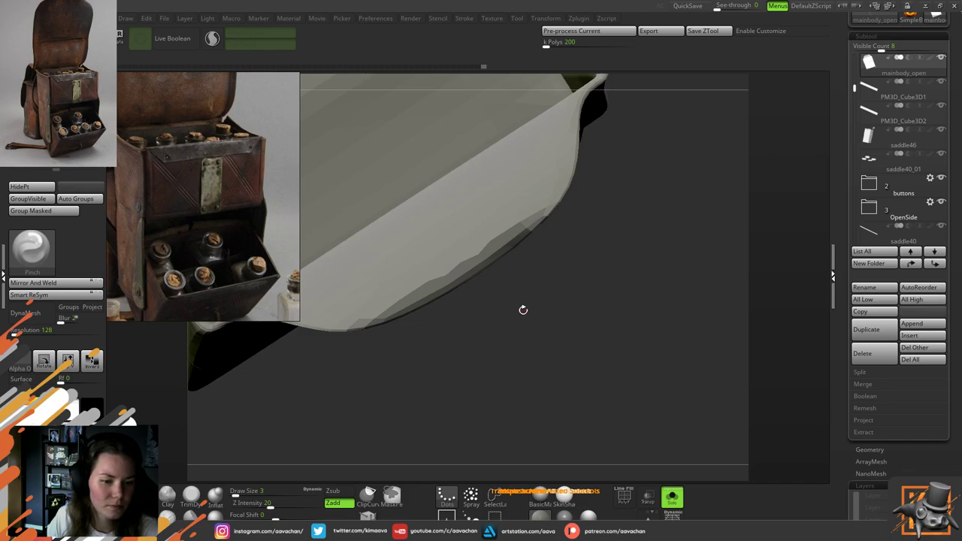
left_click_drag(523, 309, 508, 311)
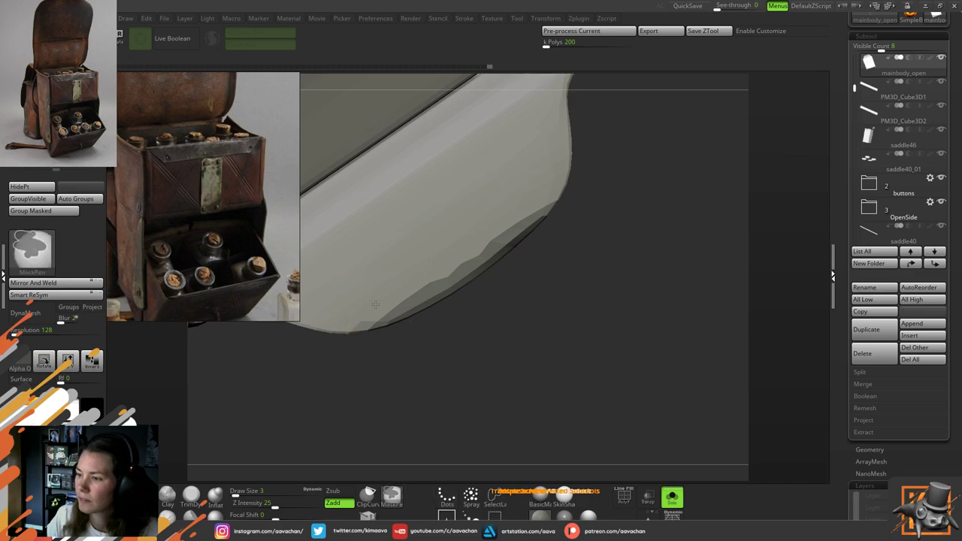
Show the other subtools again and reposition mainbody_open's flap edge with the gizmo so it fits against the hanging strap's upper end
left_click(672, 497)
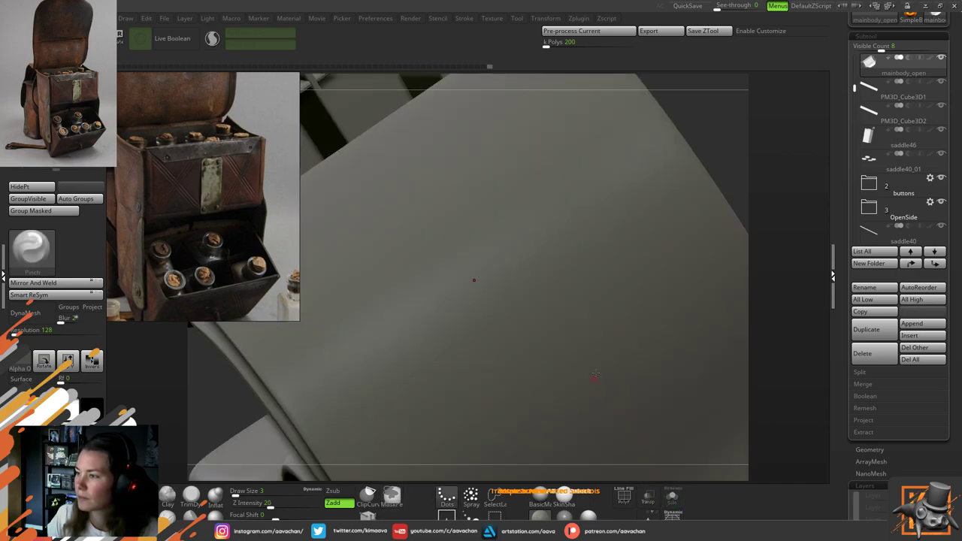
left_click_drag(719, 159, 657, 314)
key("w")
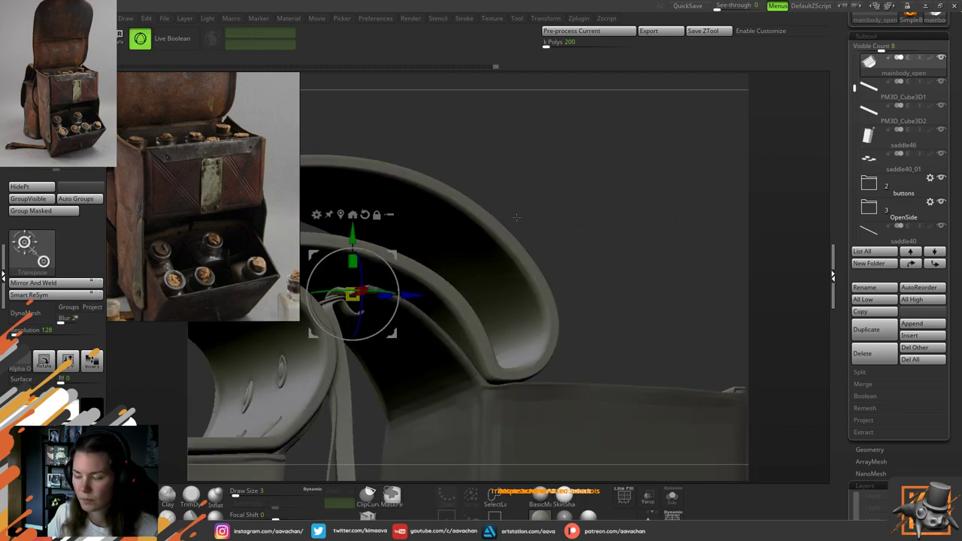
left_click(440, 359, "ctrl")
left_click_drag(549, 186, 526, 188)
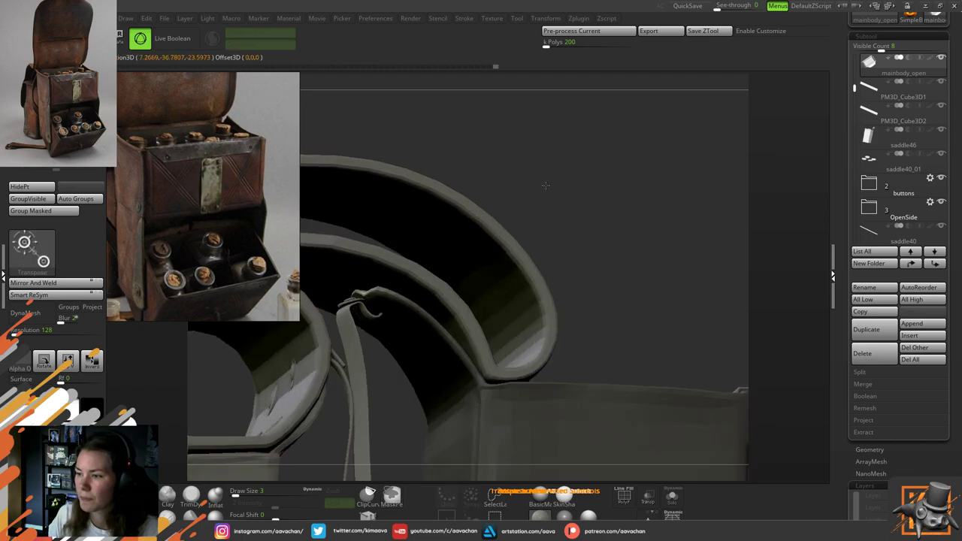
key("w")
left_click_drag(369, 237, 369, 246)
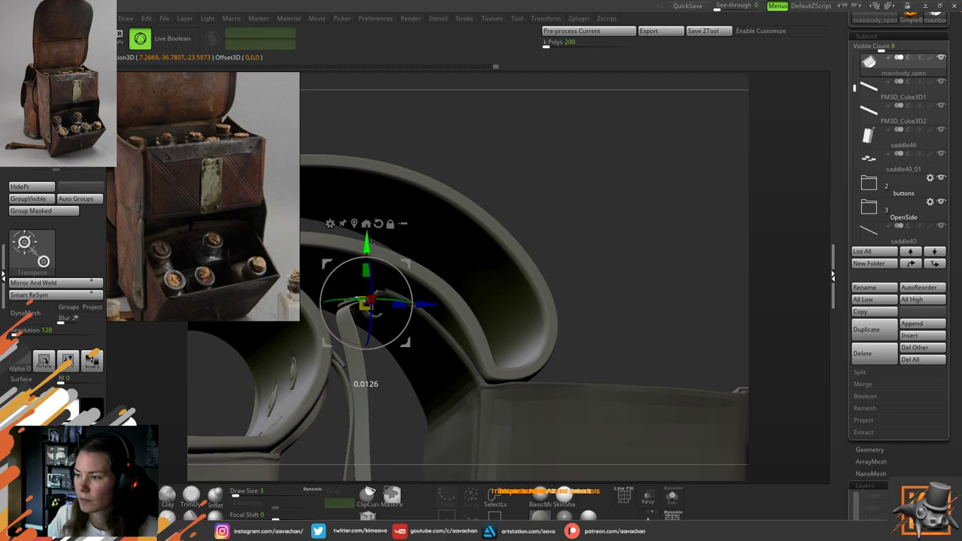
left_click_drag(329, 286, 335, 263)
left_click_drag(420, 277, 434, 267)
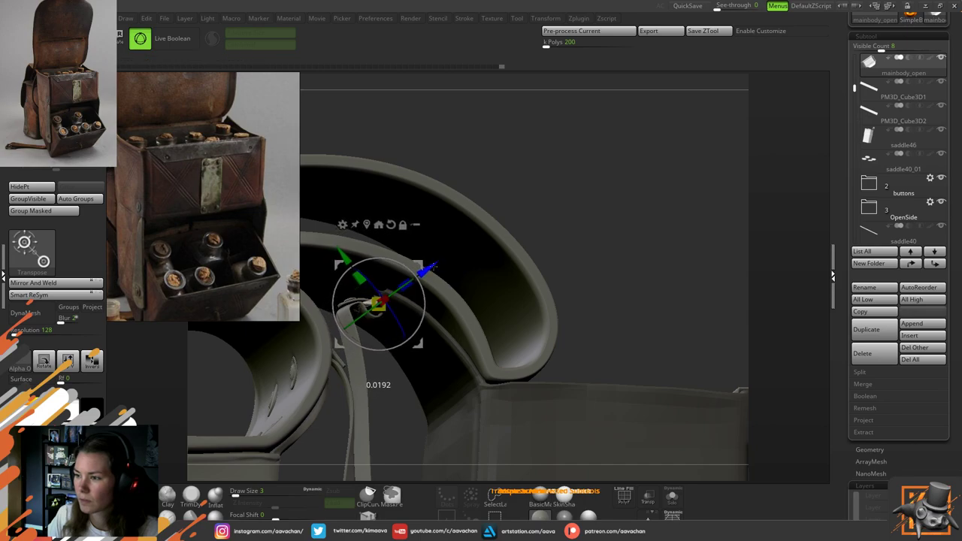
left_click_drag(569, 211, 564, 235, "alt")
left_click(563, 222, "ctrl")
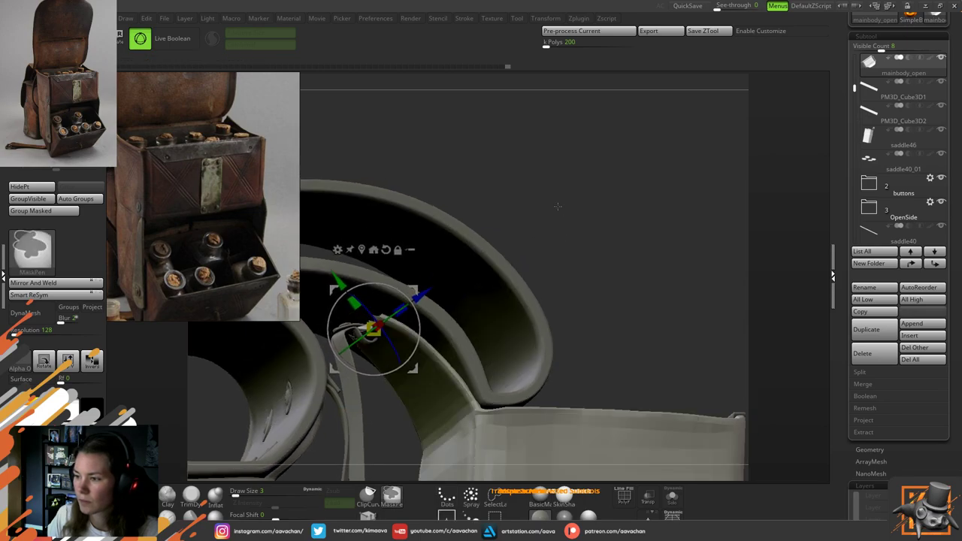
Isolate mainbody_open, smooth the uneven outer edge of its curved flap at draw size 18, and show the other subtools again
left_click(672, 496)
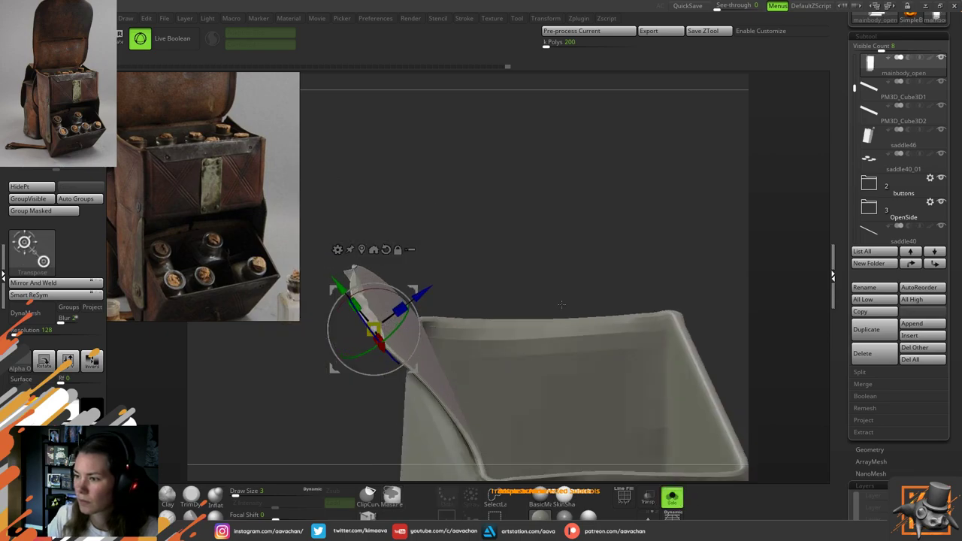
key("q")
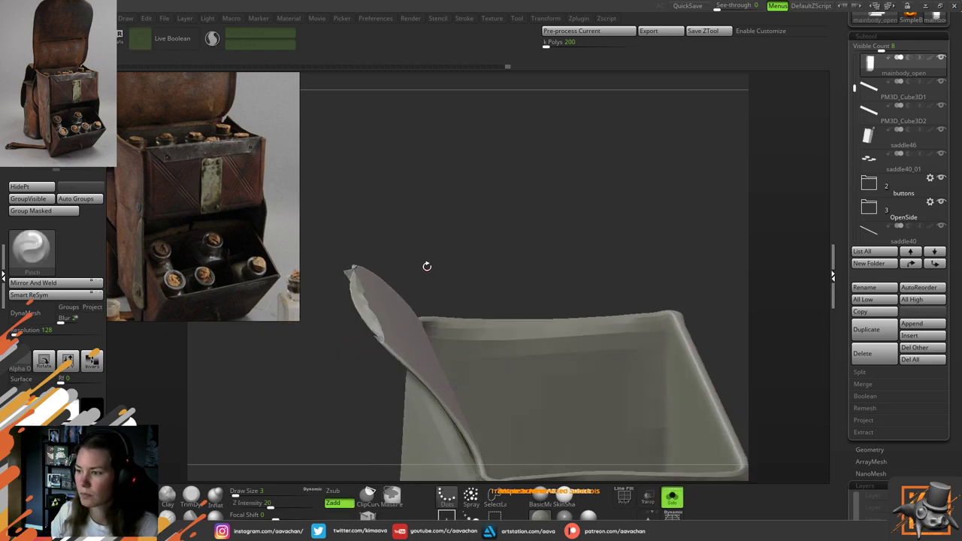
mouse_move(427, 266)
left_mouse_down()
mouse_move(425, 237)
mouse_move(431, 251)
mouse_move(405, 346)
mouse_move(384, 328)
left_mouse_up()
key("space")
key("shift")
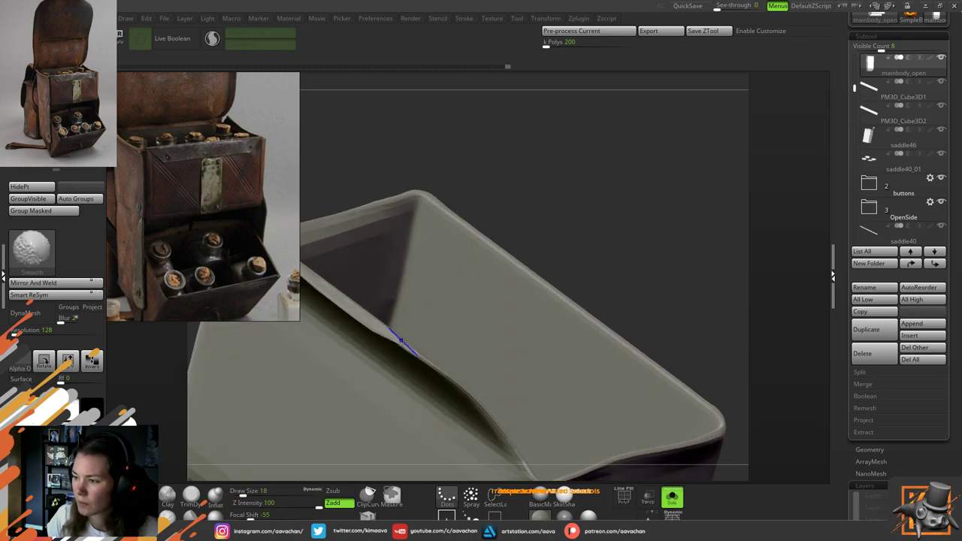
left_click_drag(505, 196, 607, 230, "alt")
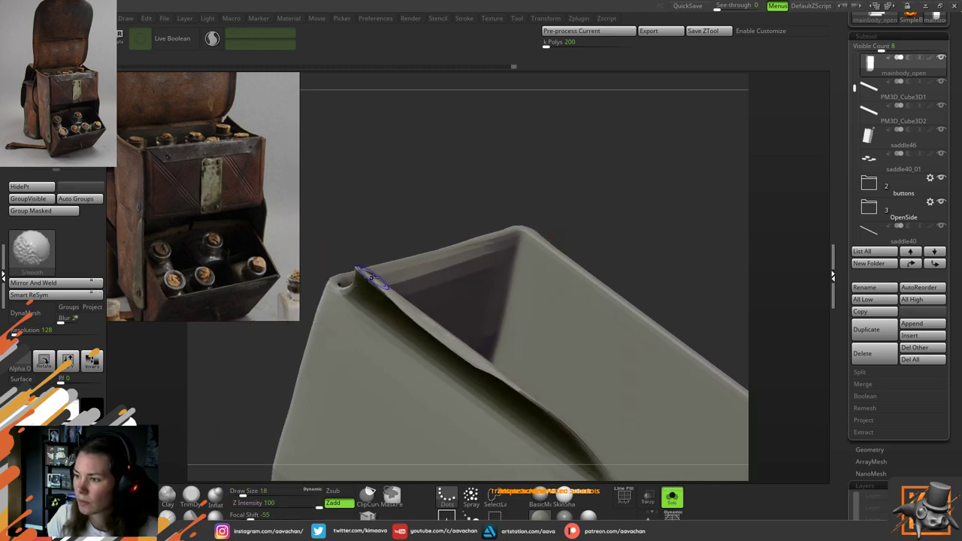
mouse_move(376, 272)
right_mouse_down()
mouse_move(384, 248)
mouse_move(383, 258)
right_mouse_up()
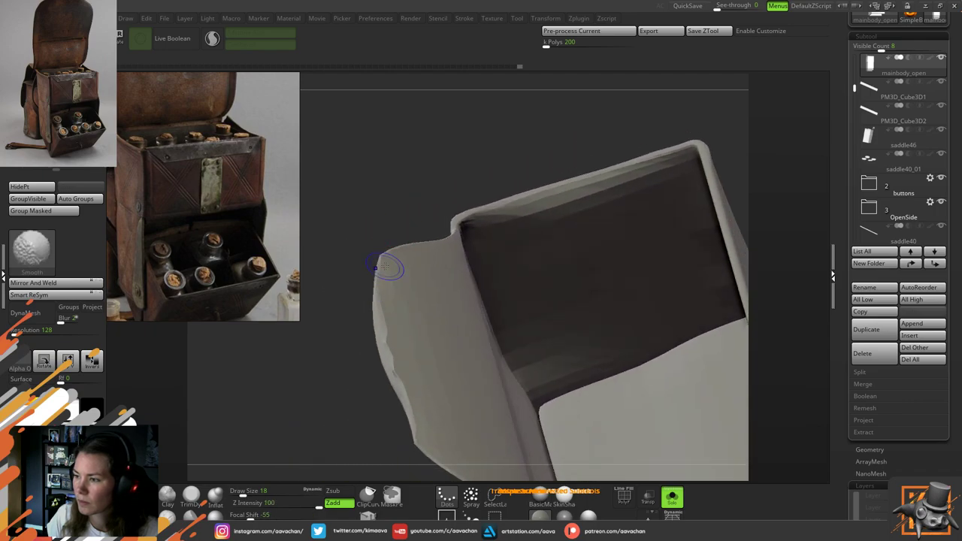
left_click_drag(392, 338, 407, 373, "shift")
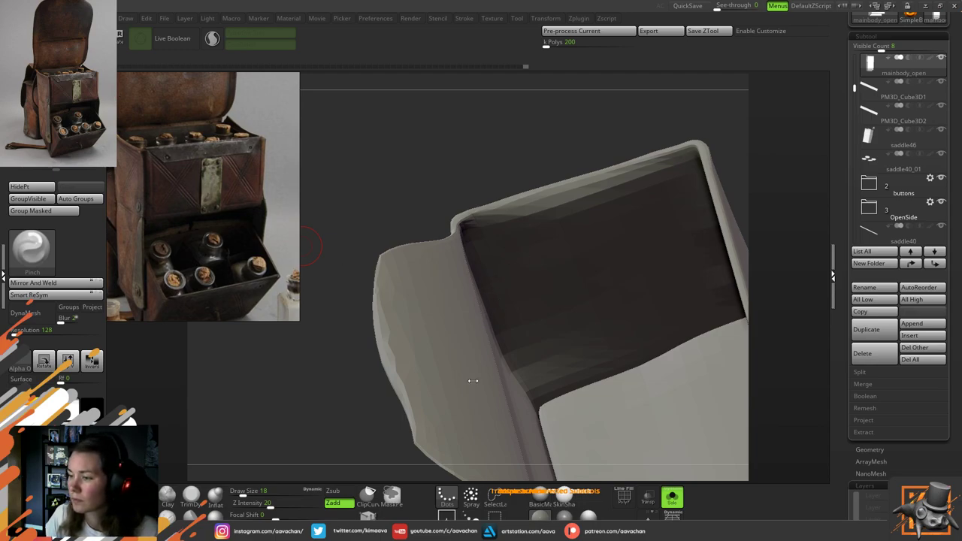
mouse_move(347, 454)
left_mouse_down()
mouse_move(353, 421)
mouse_move(343, 421)
mouse_move(387, 410)
left_mouse_up()
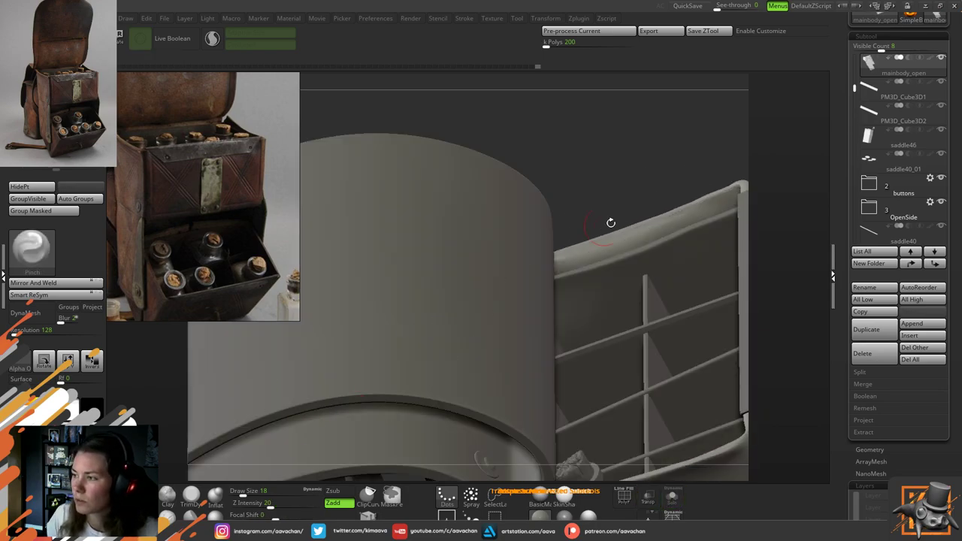
Switch to the Move brush at draw size 5 and hide the Untitled Folder, keeping mainbody_open as the active subtool
mouse_move(611, 223)
left_mouse_down()
mouse_move(633, 173)
mouse_move(612, 187)
mouse_move(606, 210)
mouse_move(617, 267)
mouse_move(582, 273)
mouse_move(403, 350)
mouse_move(436, 406)
mouse_move(428, 403)
left_mouse_up()
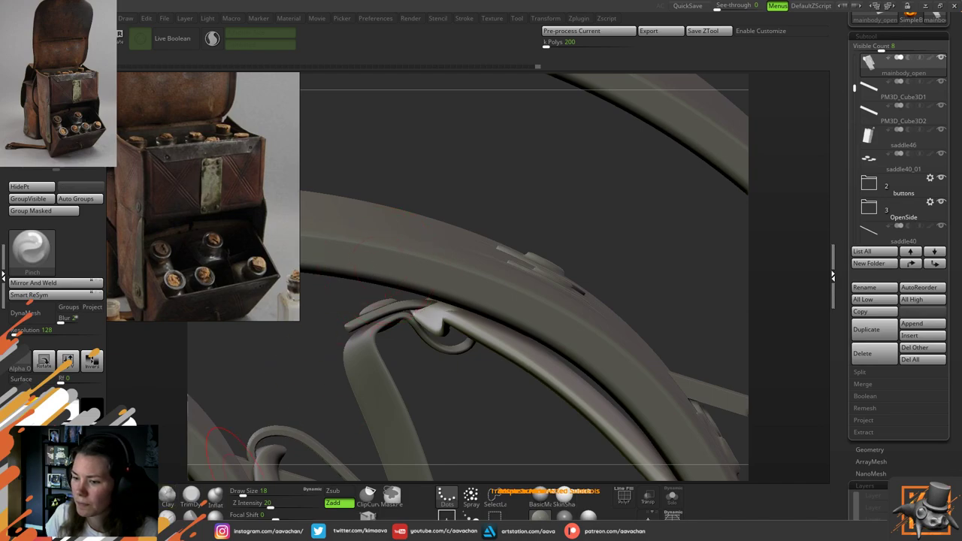
key("b")
key("m")
key("v")
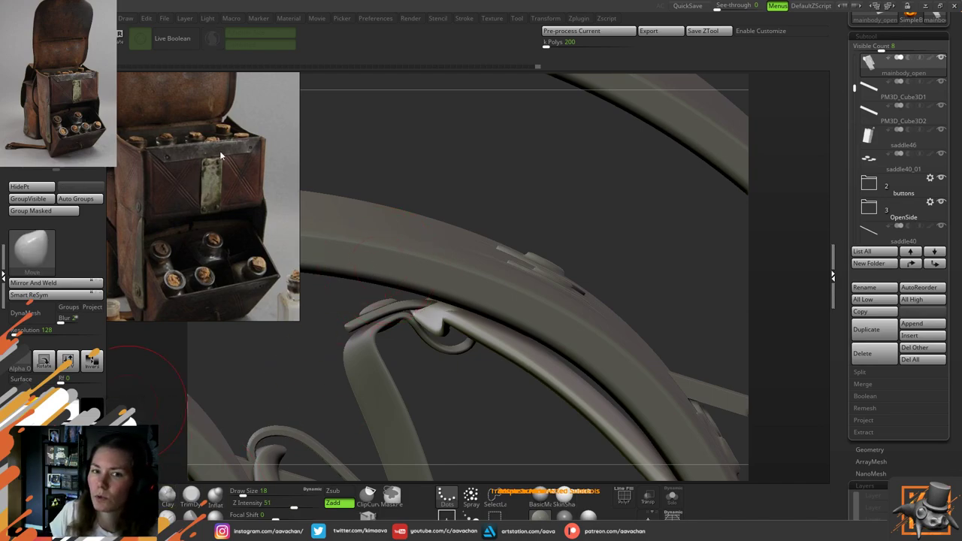
mouse_move(519, 202)
left_mouse_down()
mouse_move(496, 221)
mouse_move(607, 160)
left_mouse_up()
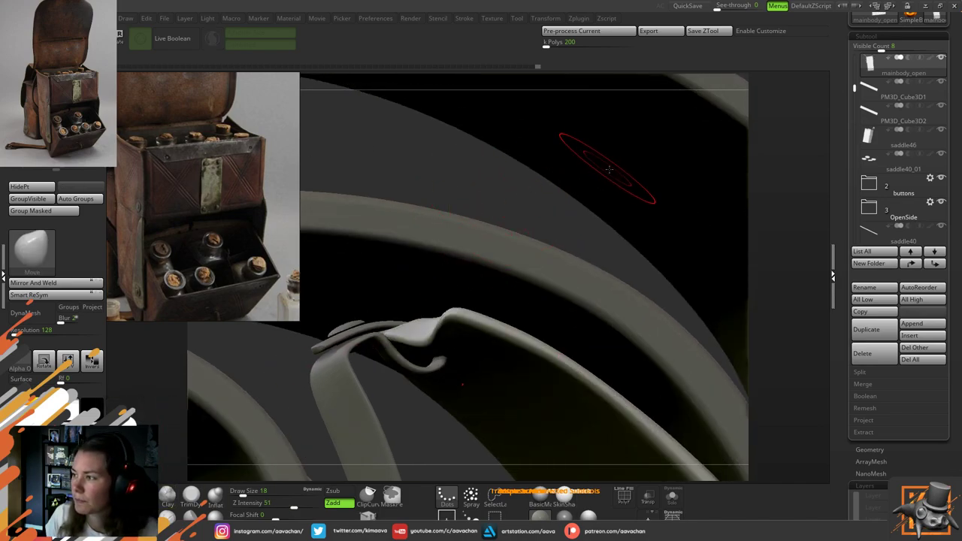
left_click_drag(772, 239, 641, 258)
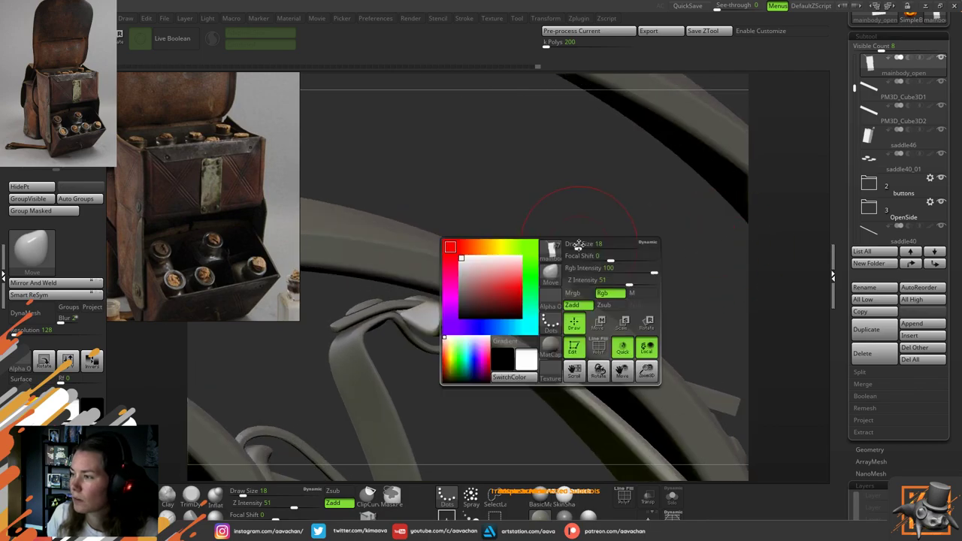
key("space")
left_click_drag(573, 245, 567, 245)
left_click(510, 291, "alt")
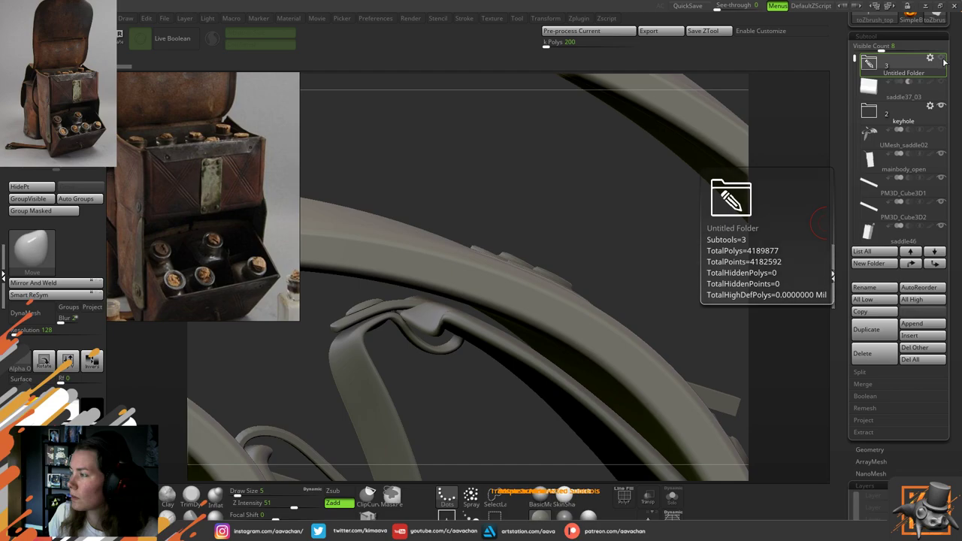
left_click(473, 332, "alt")
Reshape mainbody_open's flap edge around the hanging strap's upper end with the Move brush at draw size 14
left_click_drag(503, 209, 379, 223)
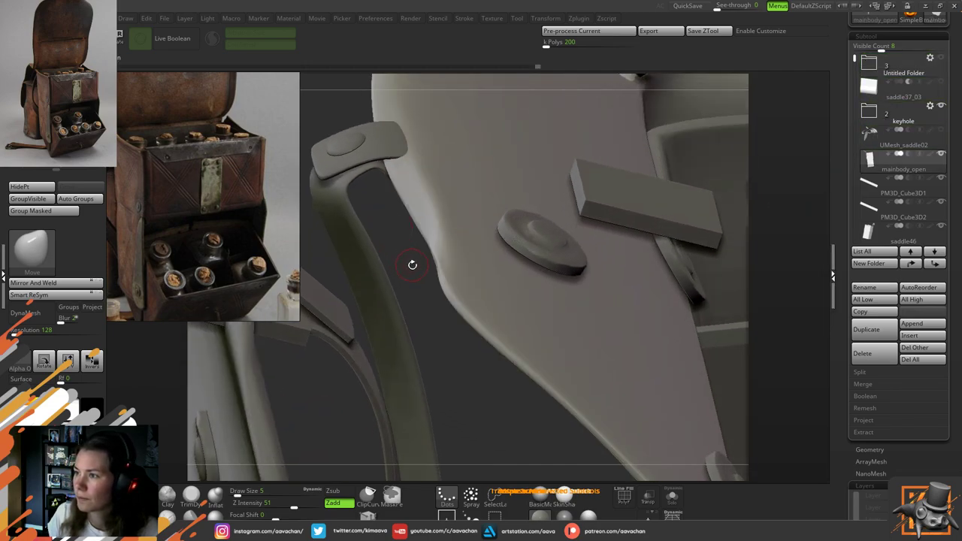
right_click_drag(413, 265, 419, 324)
left_click_drag(390, 183, 390, 202)
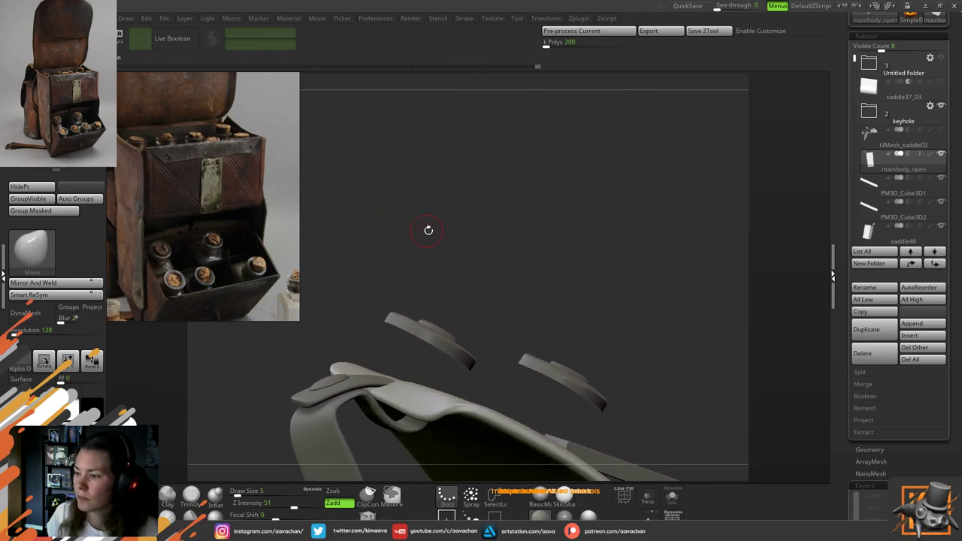
left_click_drag(427, 230, 433, 311)
key("space")
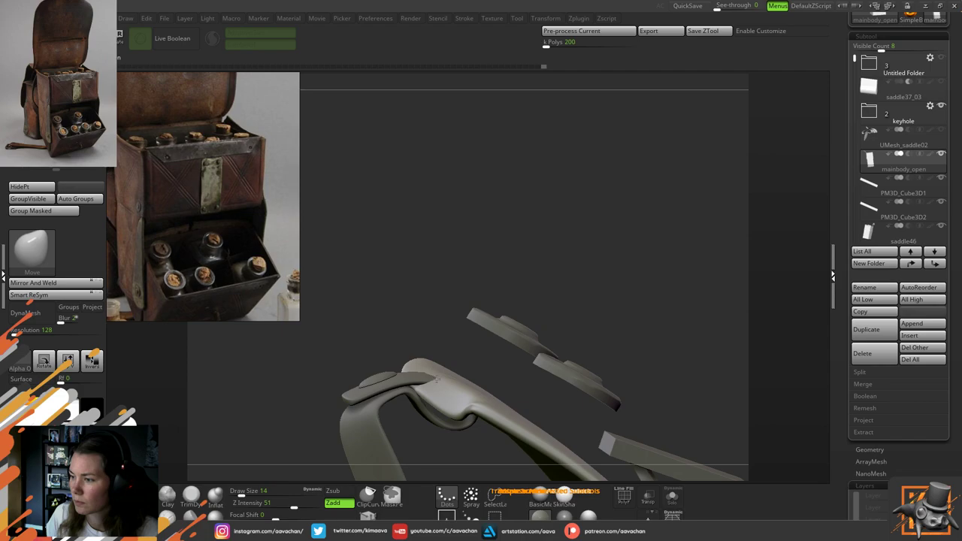
right_click_drag(440, 286, 435, 370)
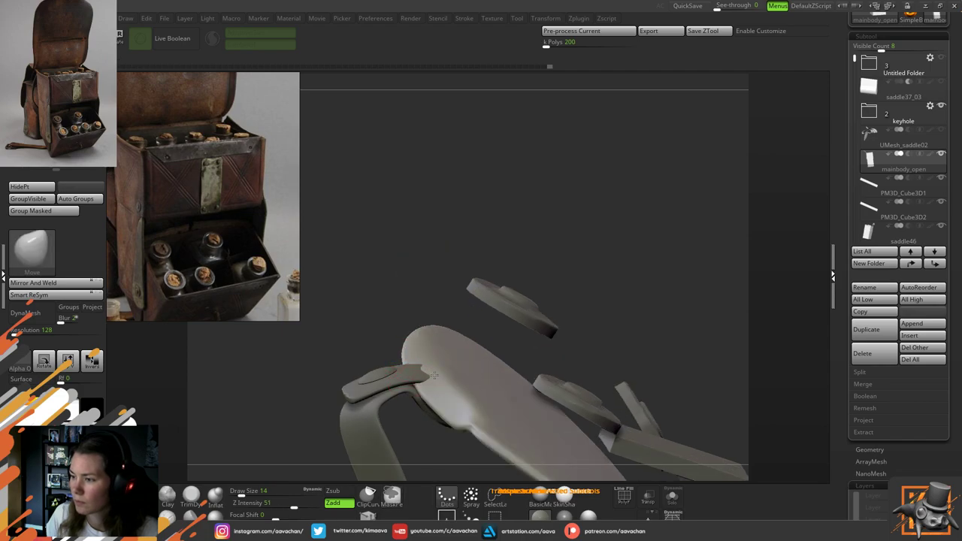
right_click_drag(434, 375, 441, 272)
mouse_move(453, 376)
left_mouse_down("shift")
mouse_move(432, 365)
mouse_move(450, 374)
left_mouse_up("shift")
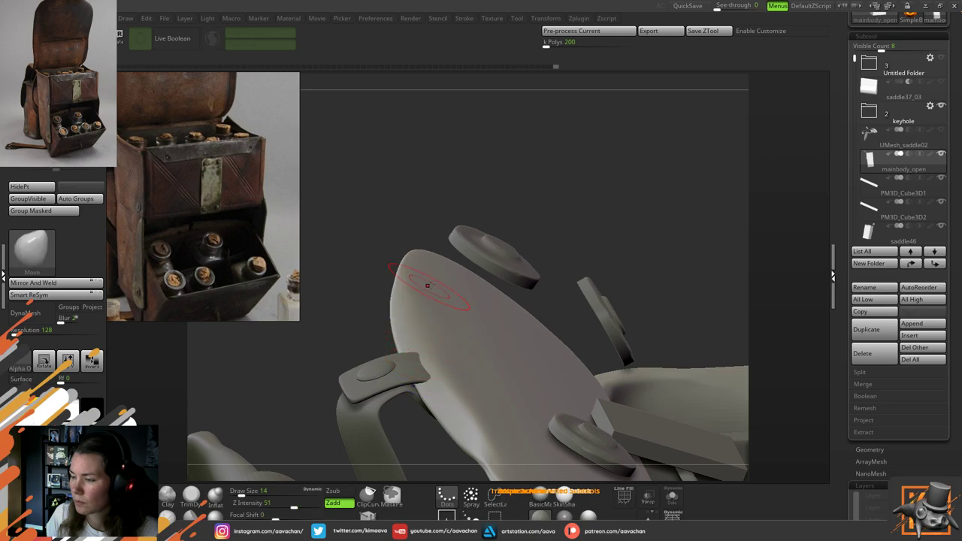
mouse_move(386, 343)
right_mouse_down()
mouse_move(380, 368)
mouse_move(382, 353)
right_mouse_up()
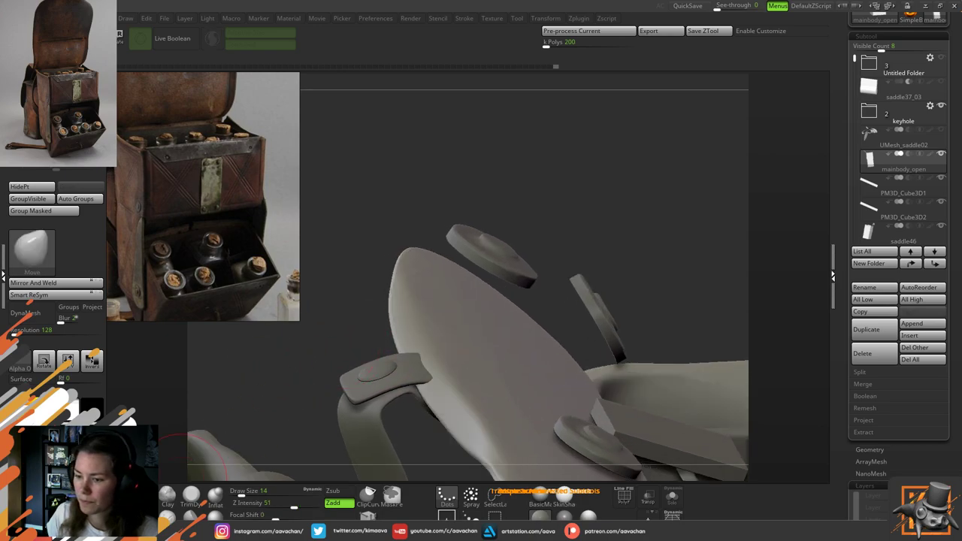
Build up the outer face of the flap beside the strap end with the Standard brush and smooth the strokes
key("b")
key("s")
key("t")
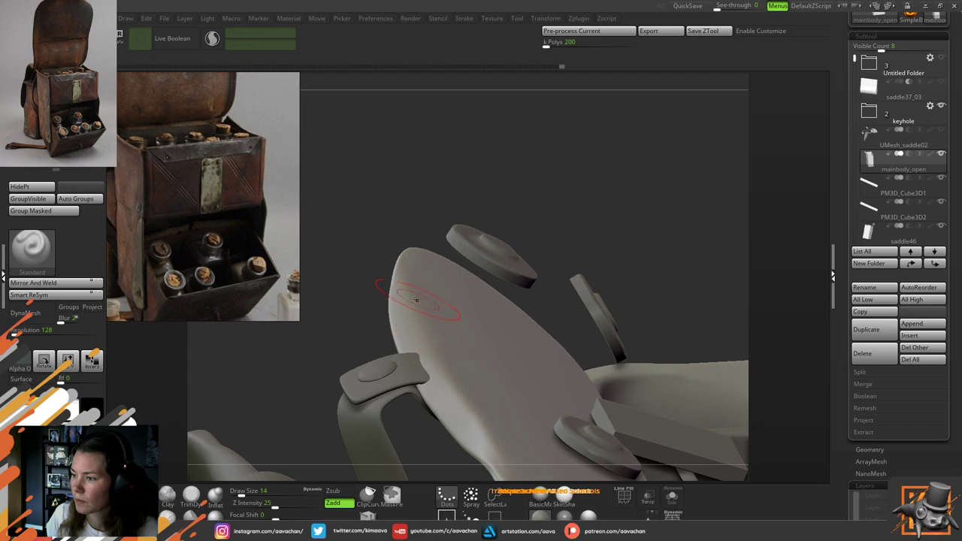
left_click_drag(409, 277, 463, 405)
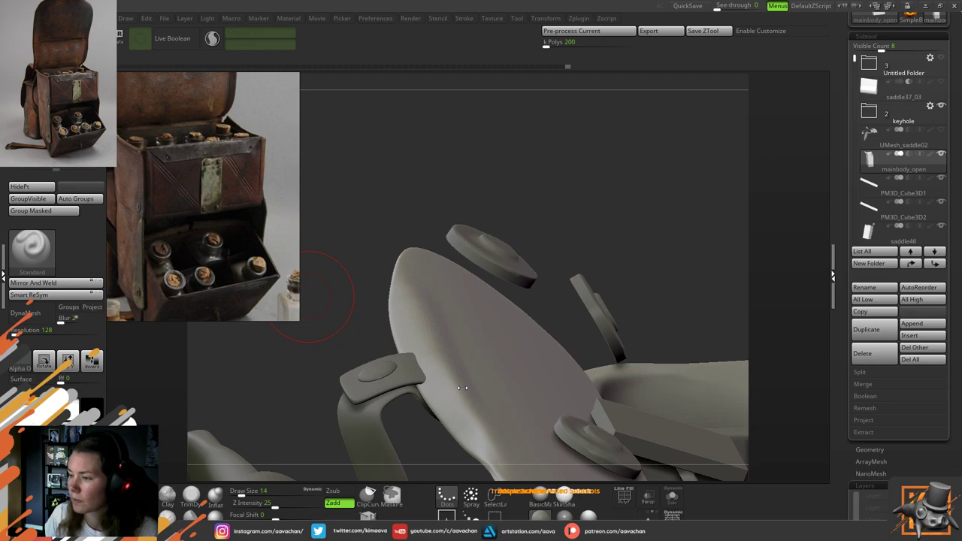
left_click_drag(442, 311, 487, 423, "shift")
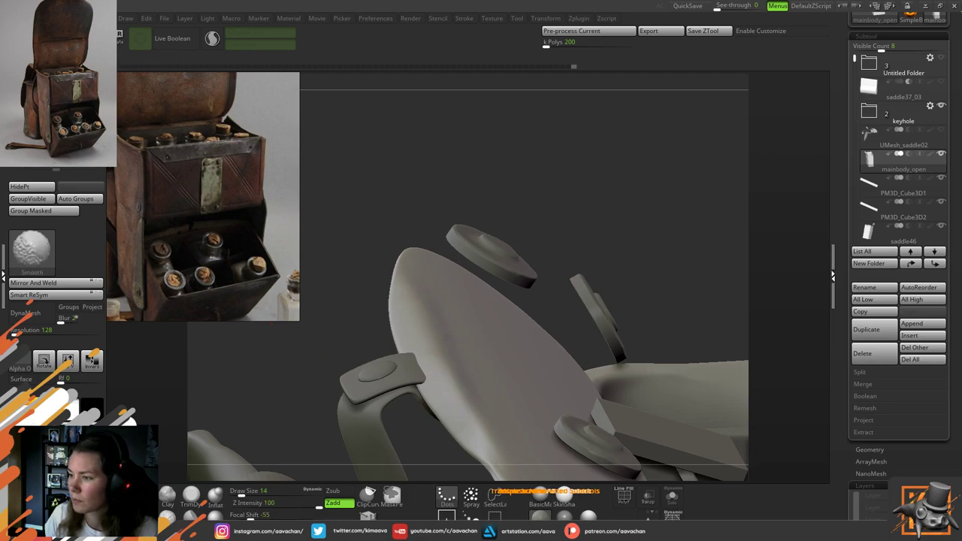
mouse_move(429, 300)
right_mouse_down("ctrl")
mouse_move(436, 239)
mouse_move(476, 440)
mouse_move(467, 407)
right_mouse_up("ctrl")
mouse_move(467, 407)
left_mouse_down()
mouse_move(445, 364)
mouse_move(410, 363)
left_mouse_up()
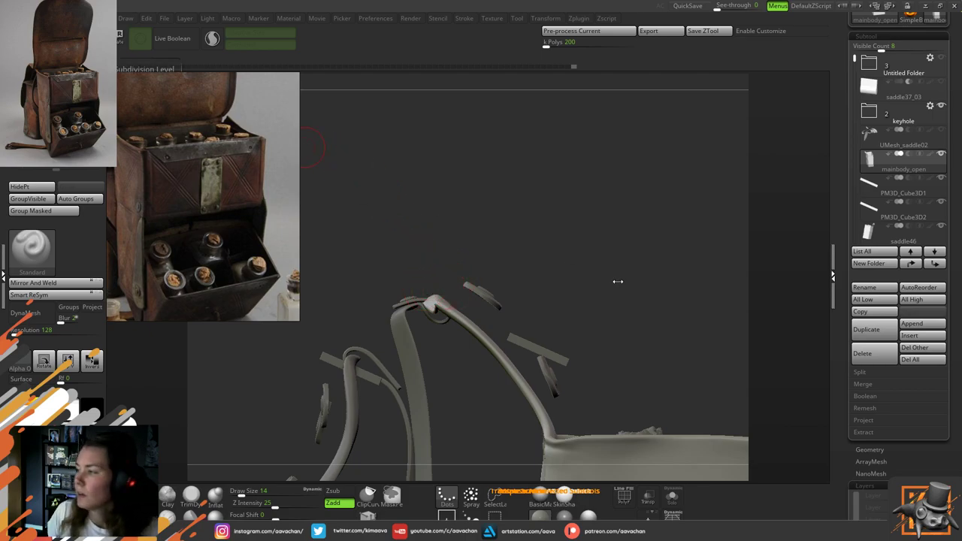
Show the Untitled Folder again and select the hanging strap in the Straps folder
left_click(941, 58)
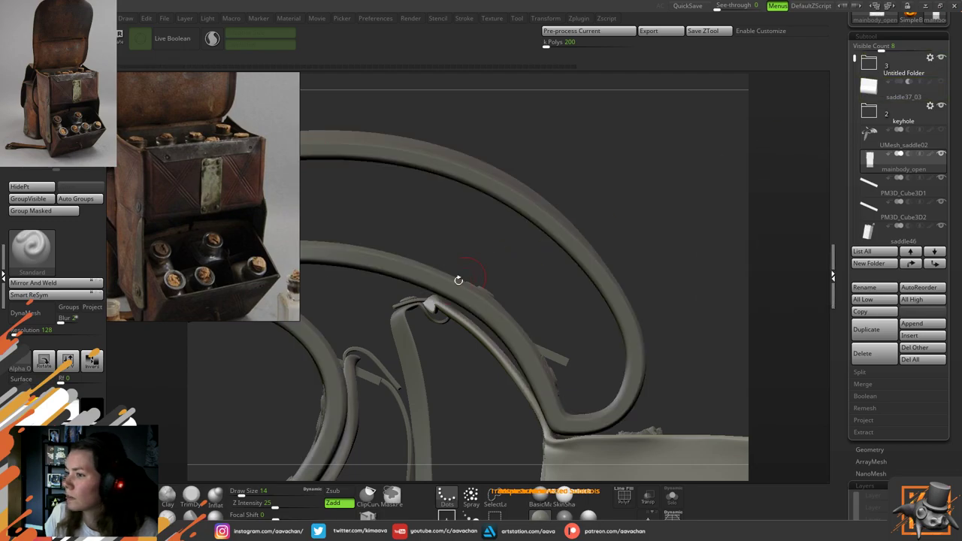
left_click(402, 333, "alt")
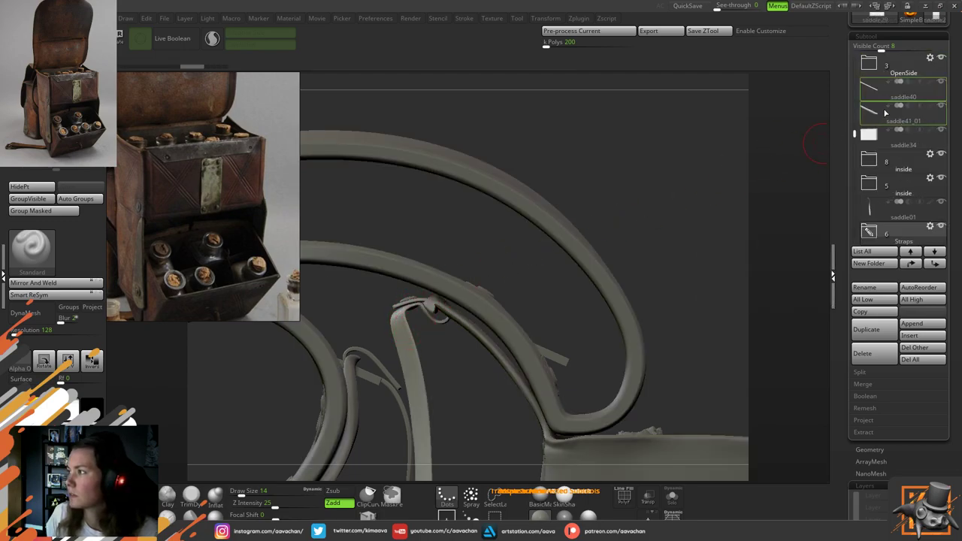
left_click(907, 218)
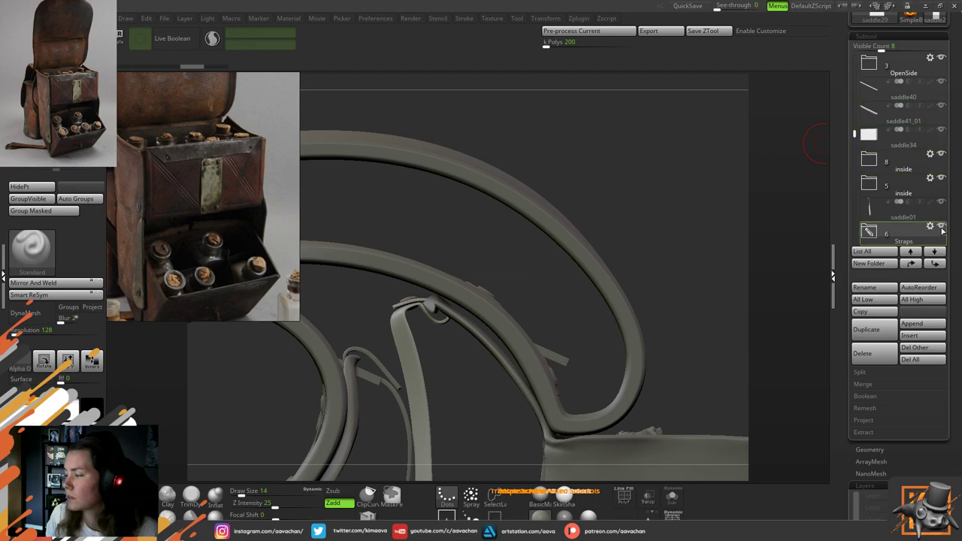
Try to reposition the Straps folder's pieces together with Transpose Set and the gizmo
left_click(932, 228)
left_click(877, 229)
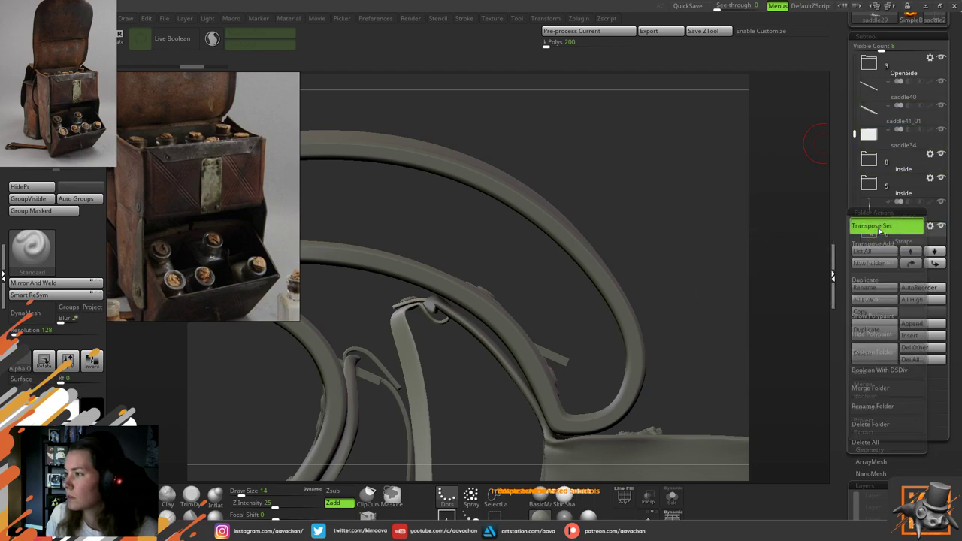
right_click_drag(513, 342, 595, 200, "alt")
left_click_drag(505, 394, 503, 393)
left_click(478, 314)
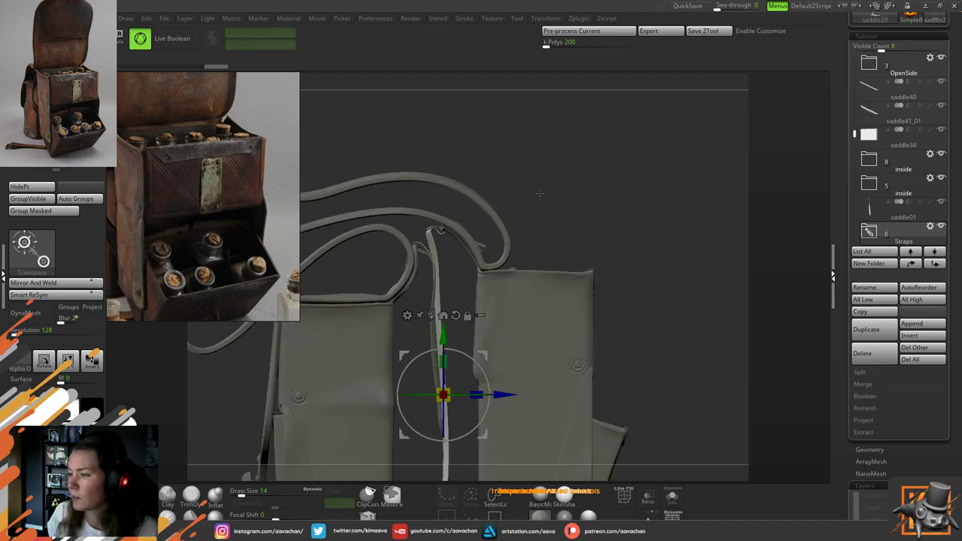
right_click_drag(540, 193, 492, 310, "ctrl")
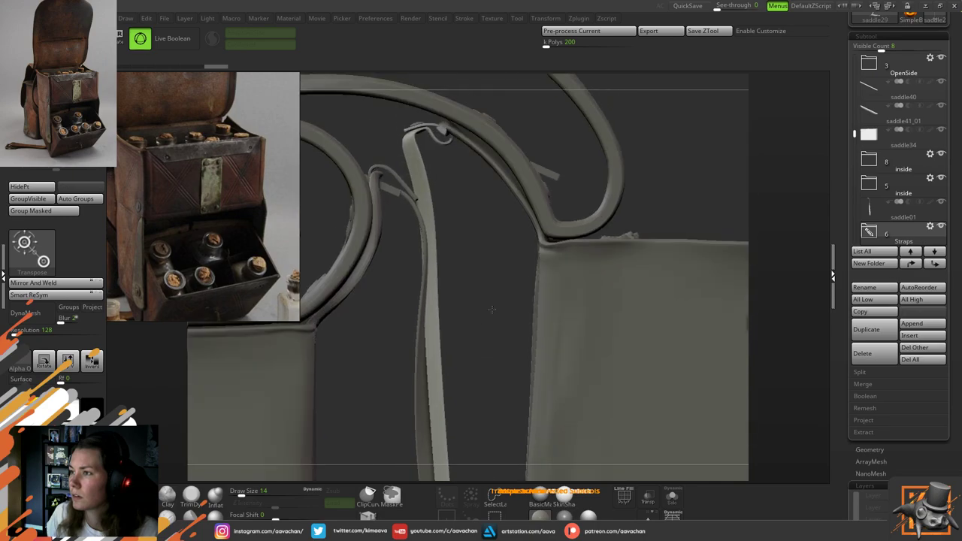
left_click_drag(492, 278, 504, 279)
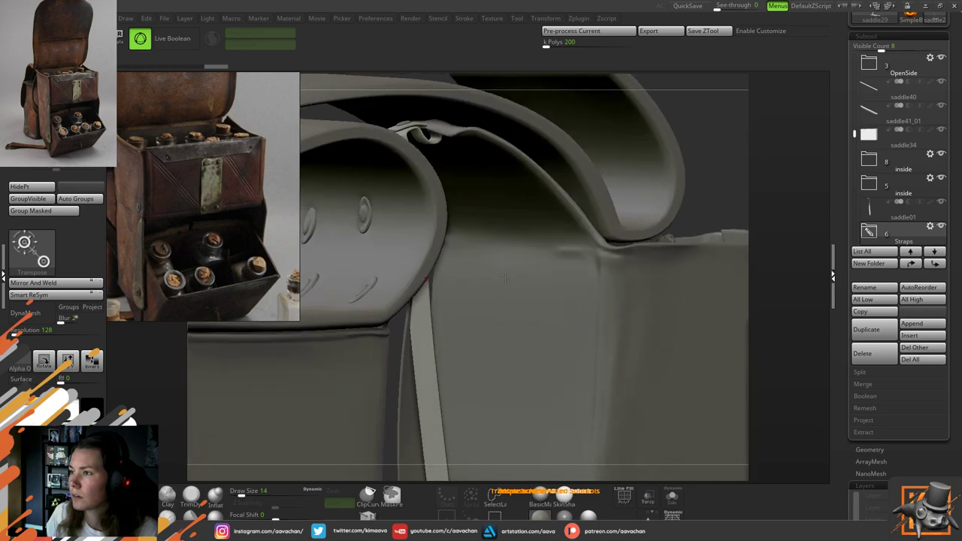
key("ctrl+z")
left_click_drag(688, 184, 713, 157)
right_click_drag(489, 338, 479, 379, "alt")
key("w")
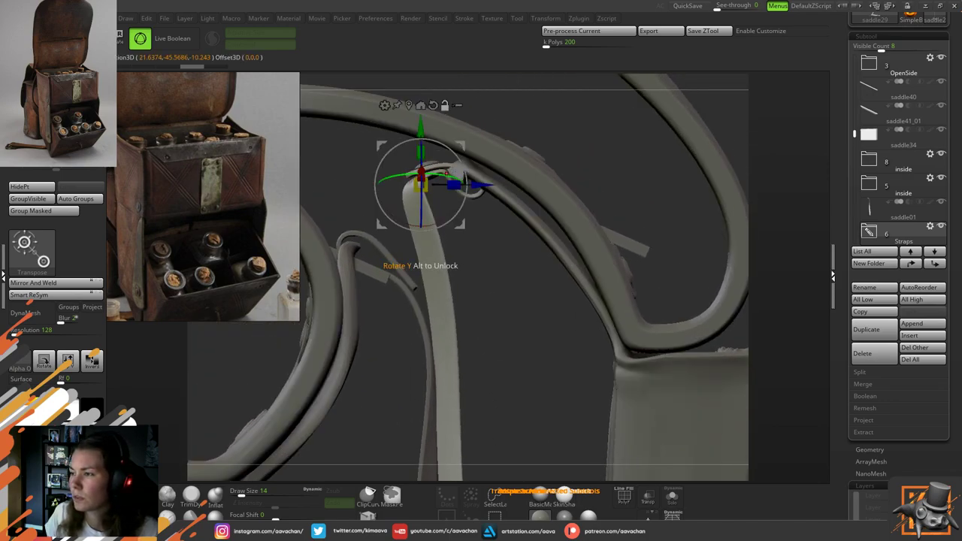
key("q")
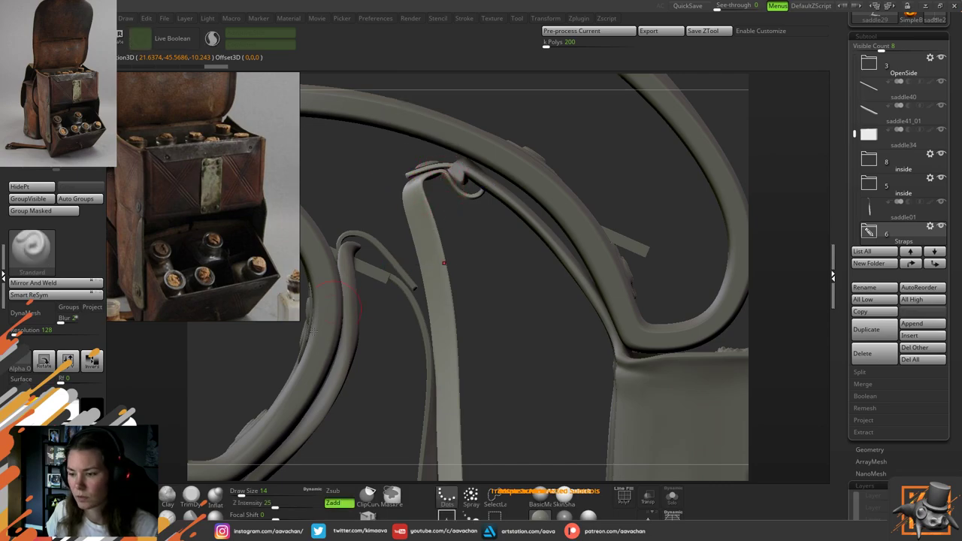
Reshape the looped upper end of the hanging strap with the Move brush at draw size 27, isolating the strap
key("b")
key("m")
key("v")
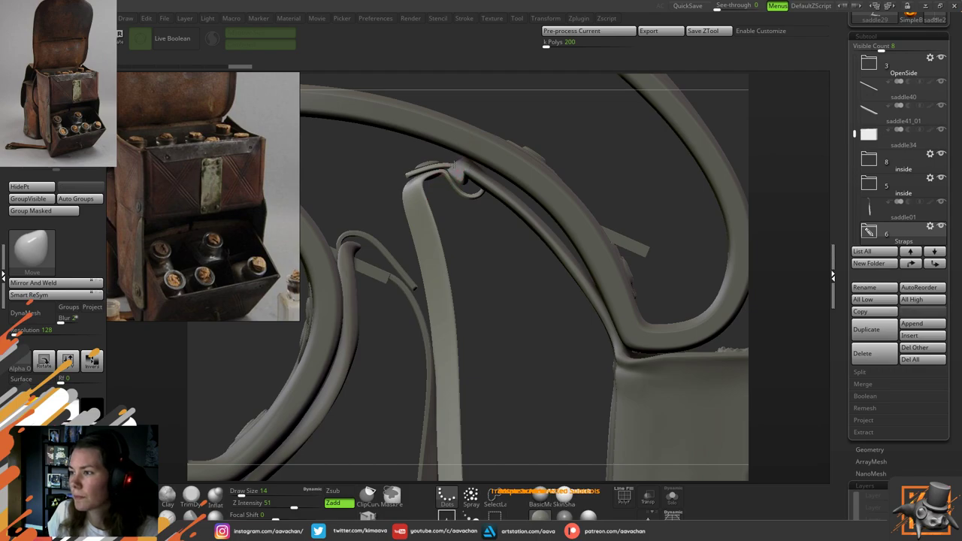
key("space")
left_click_drag(464, 170, 474, 169)
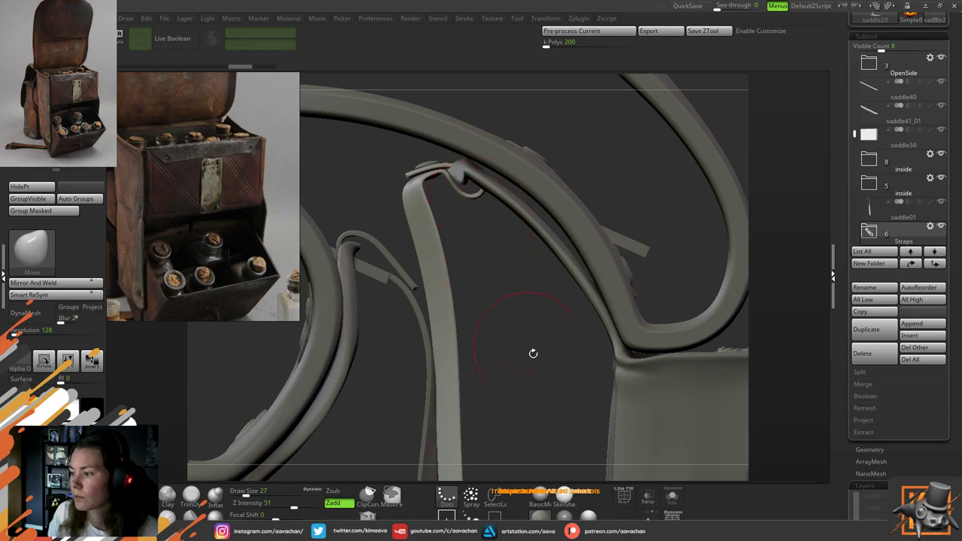
left_click(672, 496)
left_click_drag(464, 166, 464, 162)
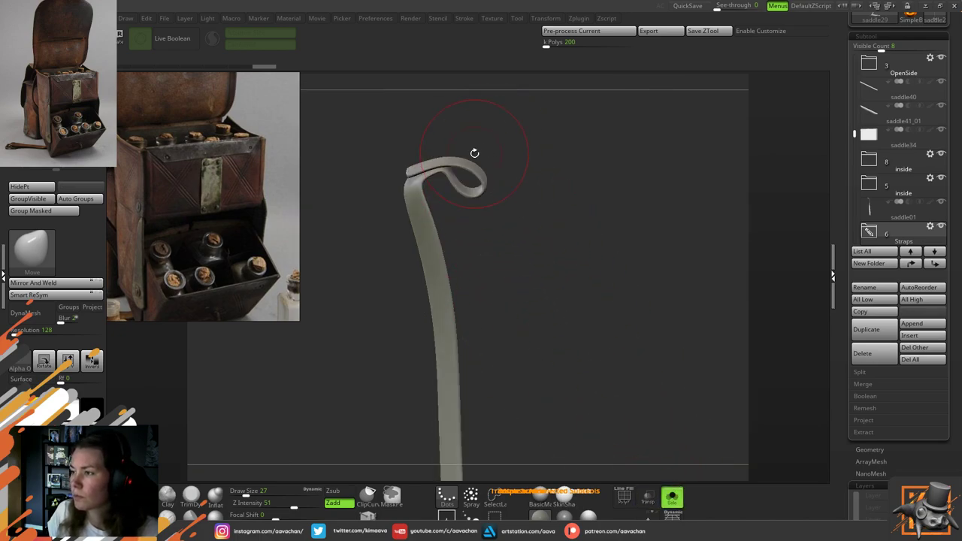
Refine the top of the isolated strap's loop at draw size 14, save the project, and show the other pieces again
key("space")
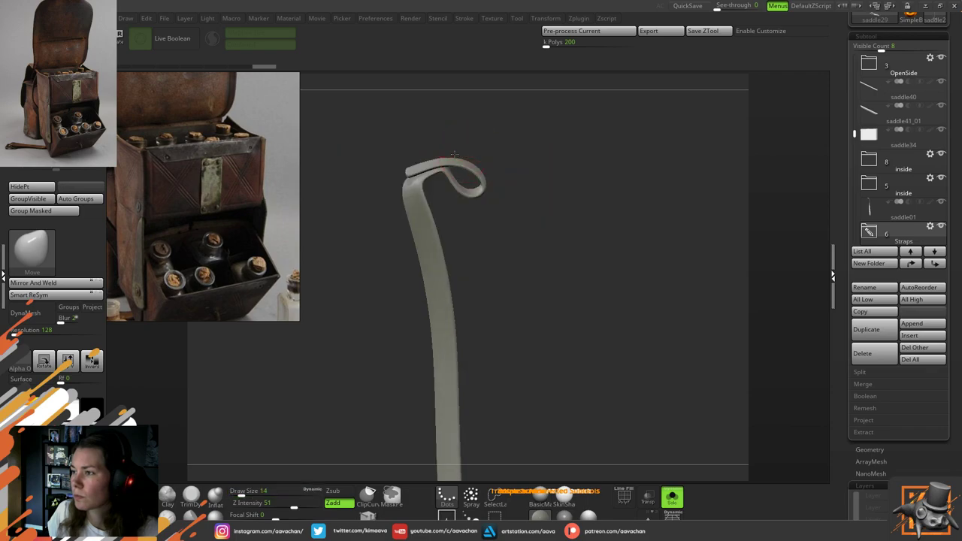
left_click_drag(457, 160, 461, 161)
key("ctrl+s")
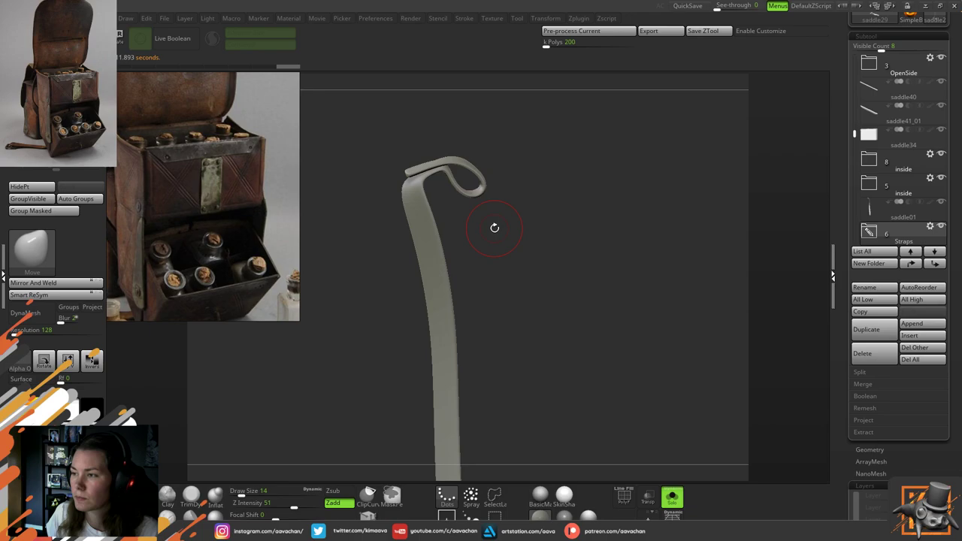
left_click_drag(510, 219, 472, 156)
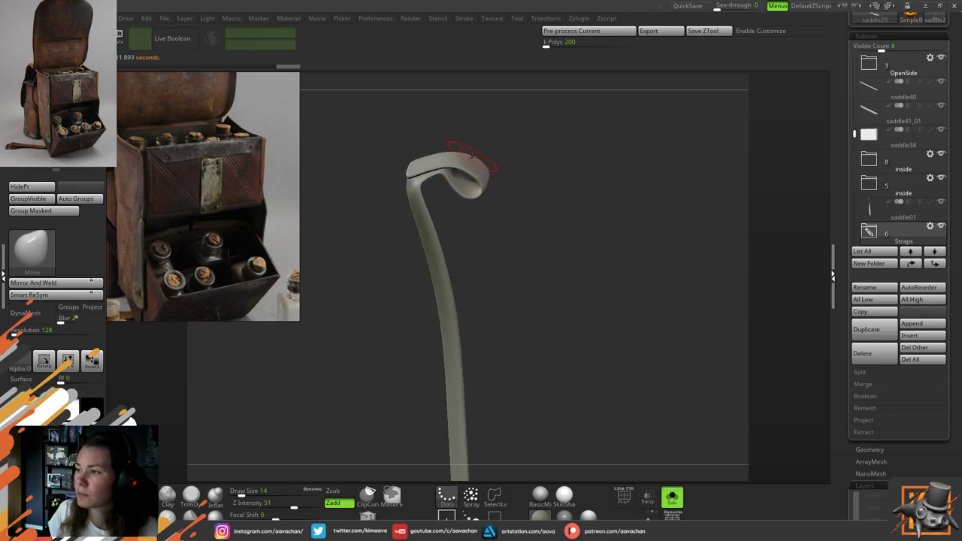
left_click(672, 497)
Select mainbody_open at a lower subdivision level and move its flap edge near the strap loop at draw size 33
left_click_drag(807, 247, 797, 223)
mouse_move(469, 221)
left_mouse_down()
mouse_move(502, 279)
mouse_move(596, 266)
mouse_move(535, 194)
mouse_move(553, 198)
mouse_move(520, 181)
left_mouse_up()
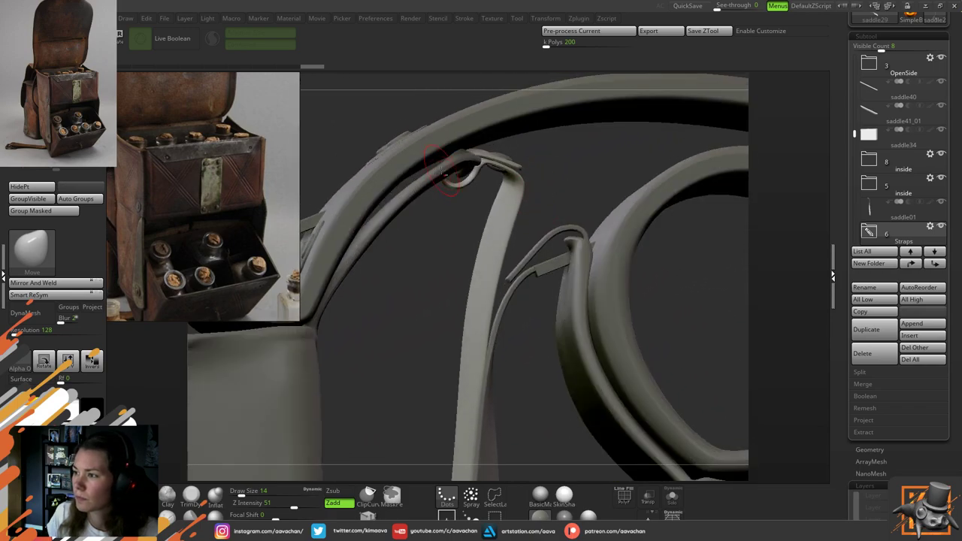
left_click(442, 172, "alt")
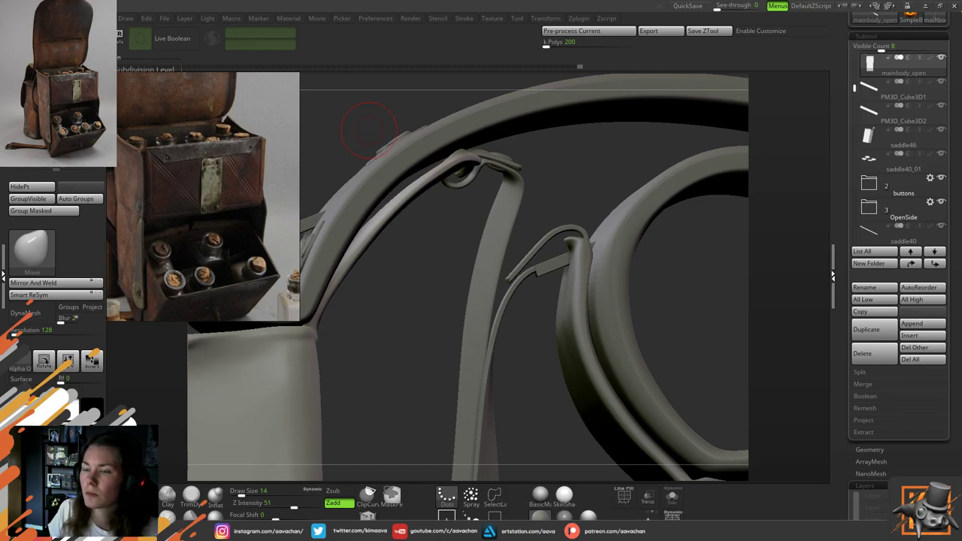
key("space")
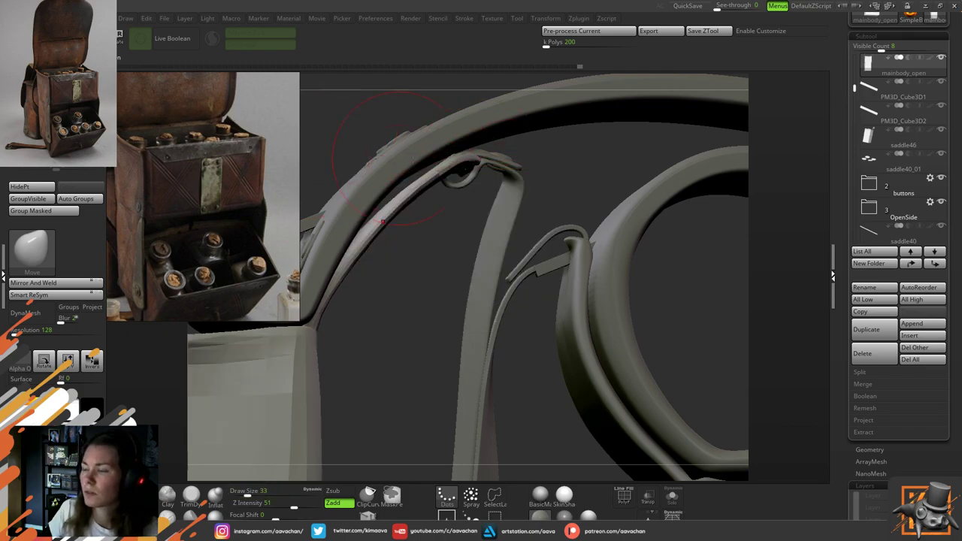
left_click_drag(578, 163, 474, 156)
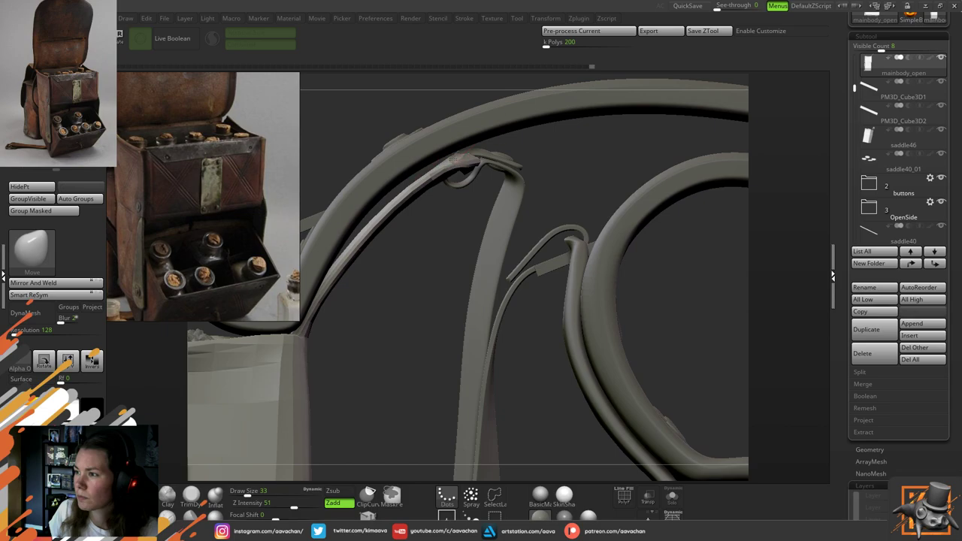
Adjust the flap's end around the strap loop with broader Move strokes at draw sizes 51 and 128
key("space")
left_click_drag(488, 159, 493, 159)
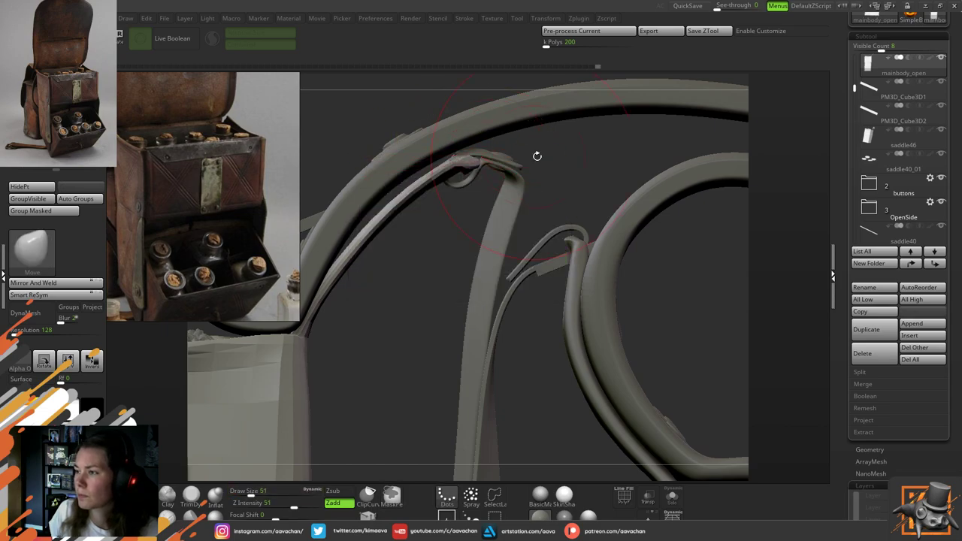
mouse_move(537, 156)
left_mouse_down()
mouse_move(601, 161)
mouse_move(569, 150)
mouse_move(534, 161)
left_mouse_up()
key("space")
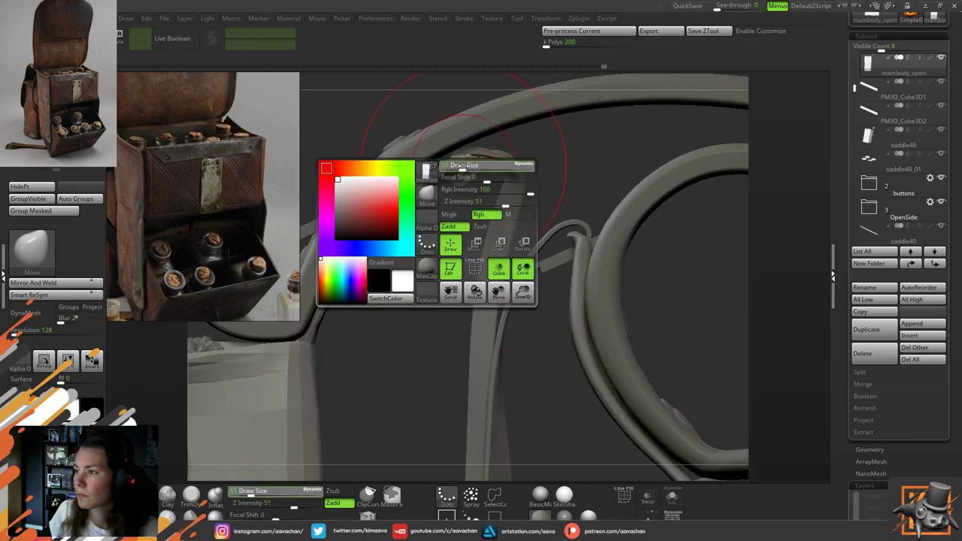
left_click_drag(471, 165, 477, 165)
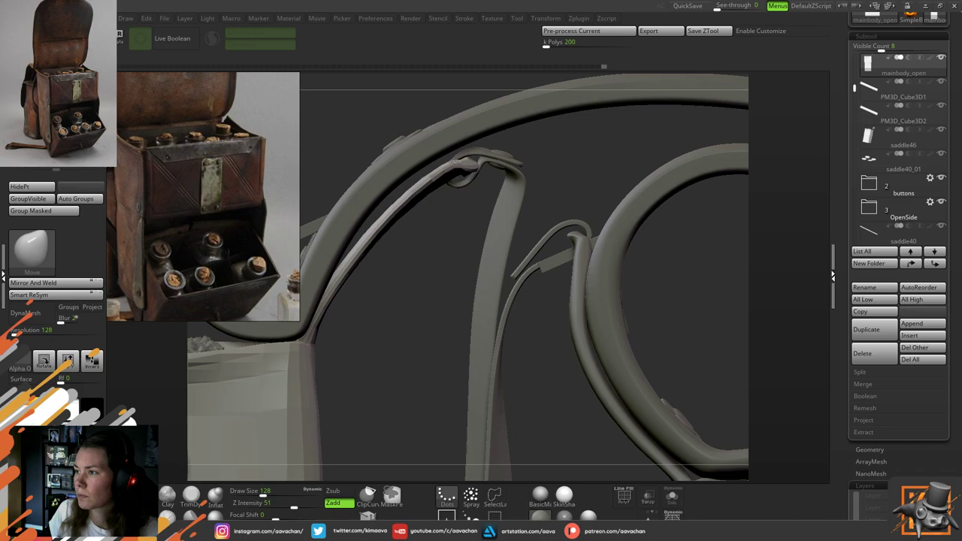
left_click_drag(468, 167, 461, 163)
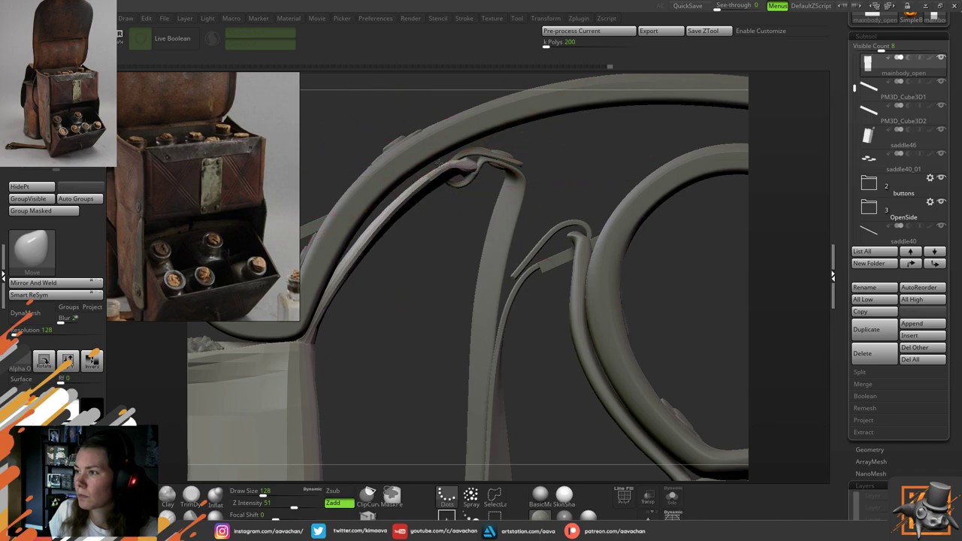
key("ctrl")
mouse_move(446, 251)
left_mouse_down()
mouse_move(405, 246)
mouse_move(760, 153)
mouse_move(759, 124)
mouse_move(759, 148)
left_mouse_up()
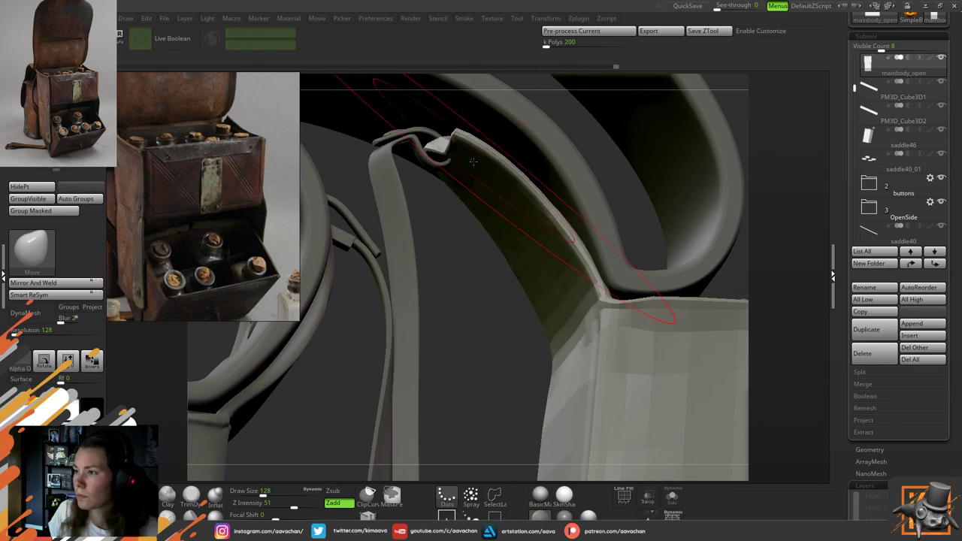
Return mainbody_open to a higher subdivision level and reshape the flap's peak with the Move brush at draw size 25
mouse_move(465, 138)
right_mouse_down()
mouse_move(434, 237)
mouse_move(442, 191)
right_mouse_up()
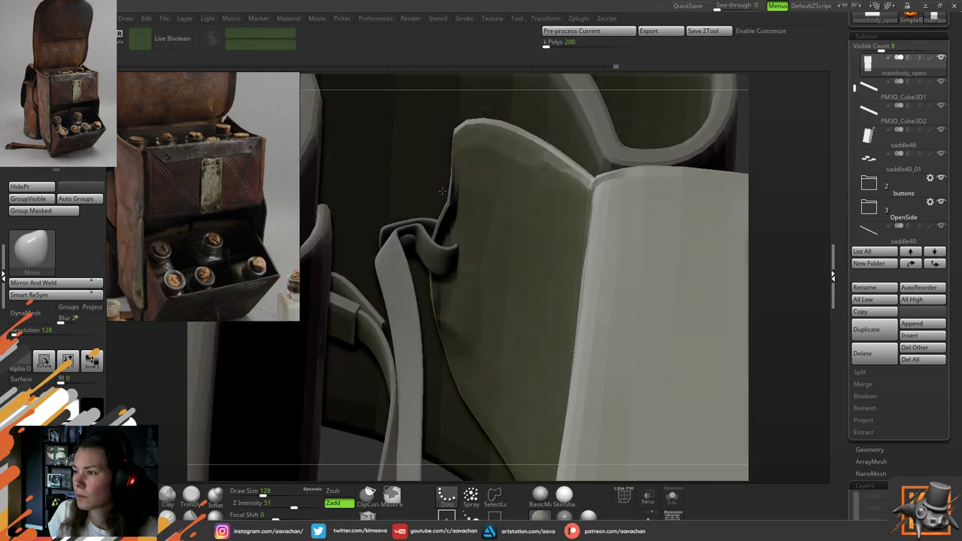
mouse_move(442, 191)
left_mouse_down()
mouse_move(444, 236)
mouse_move(431, 213)
left_mouse_up()
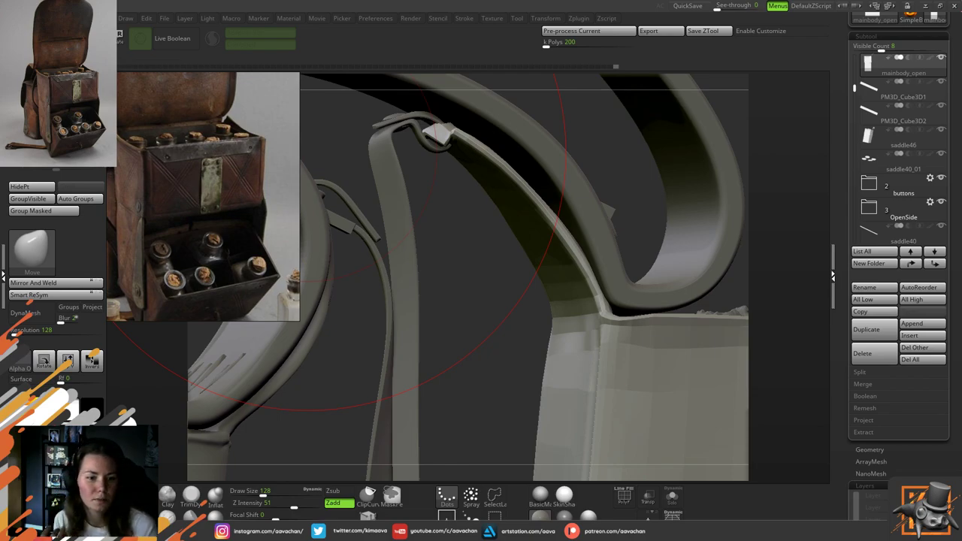
key("d")
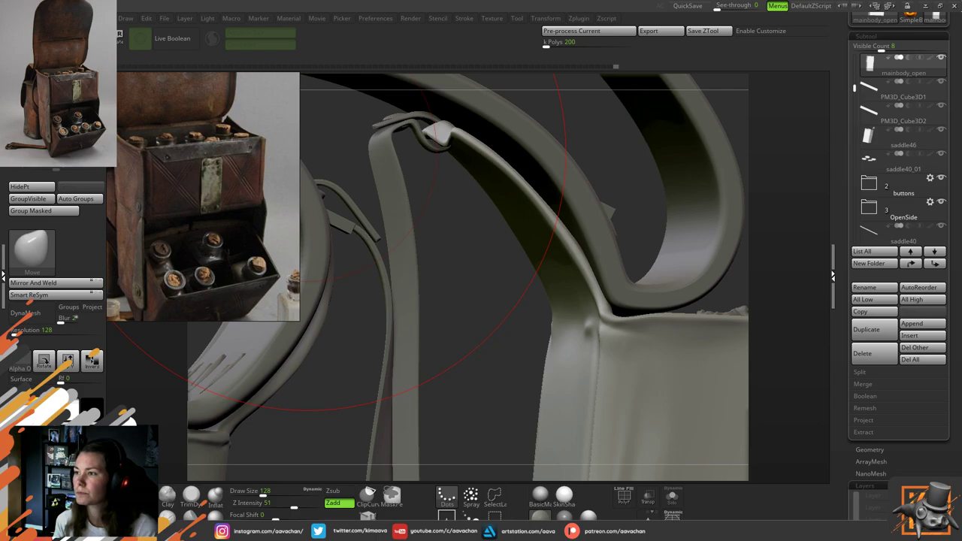
key("space")
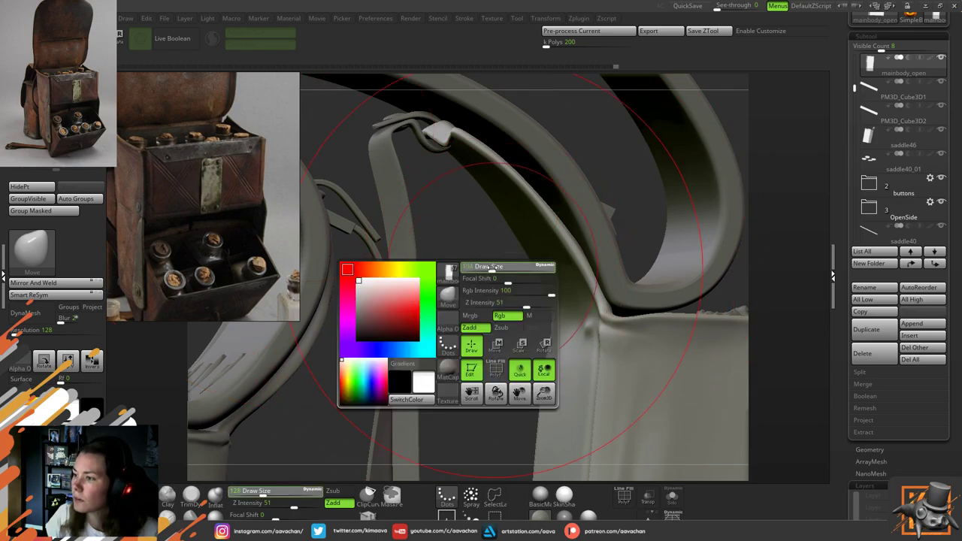
left_click_drag(476, 266, 491, 278)
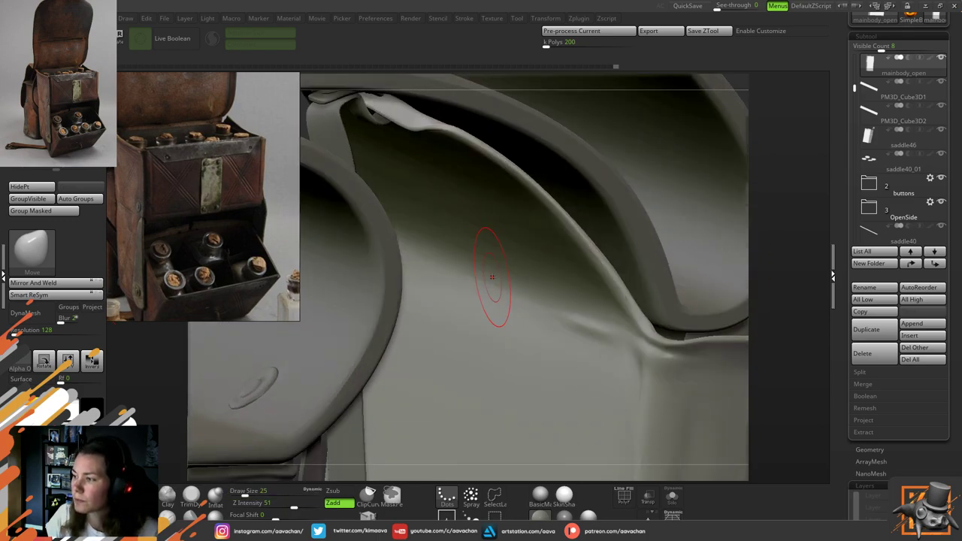
right_click_drag(541, 159, 677, 149, "ctrl")
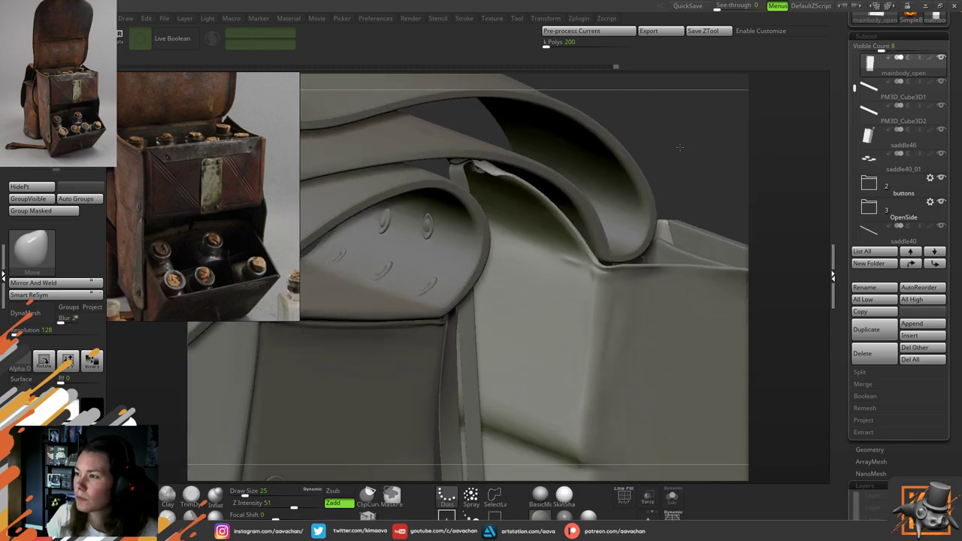
left_click_drag(678, 149, 678, 111)
right_click_drag(678, 110, 522, 205)
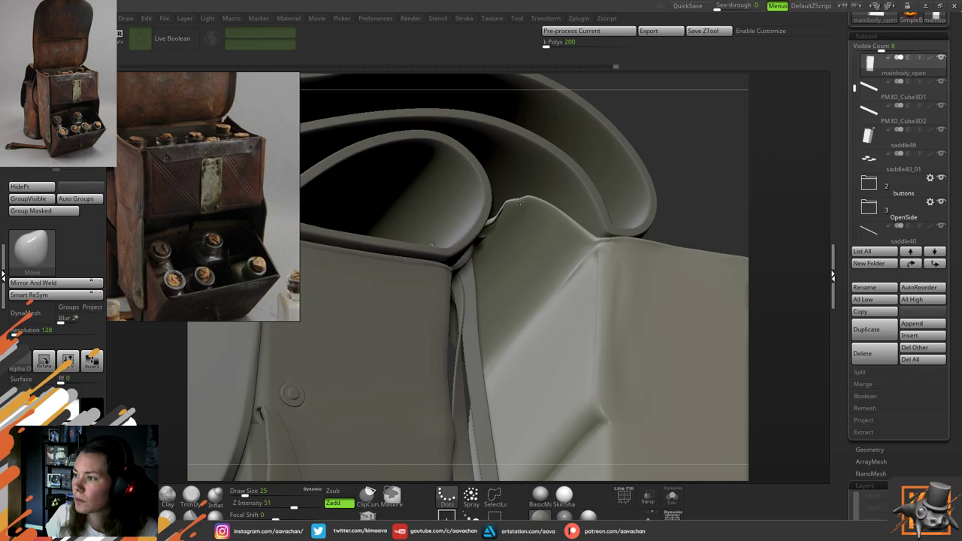
key("ctrl")
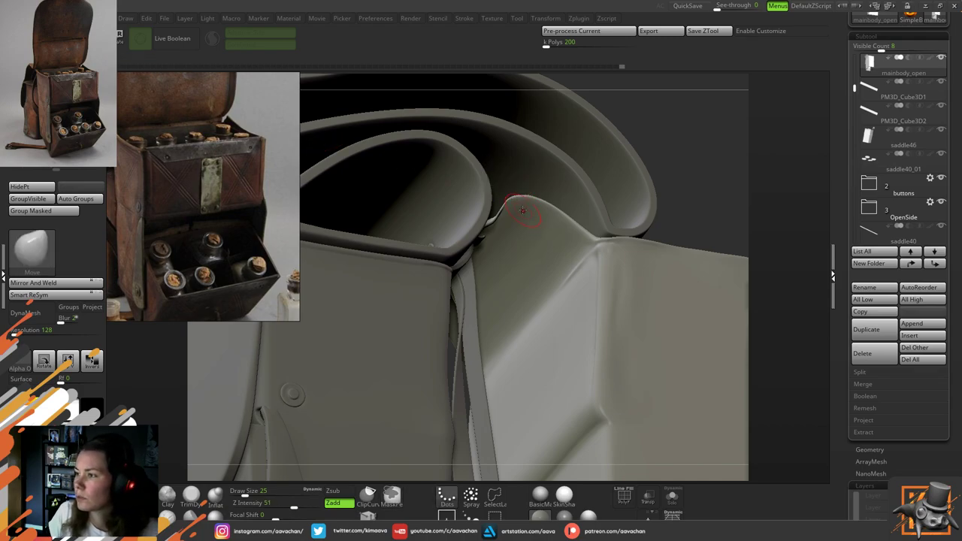
Even out the curve of the flap's upper edge with the Move brush at draw sizes 49 and 17
key("space")
left_click_drag(522, 211, 527, 211)
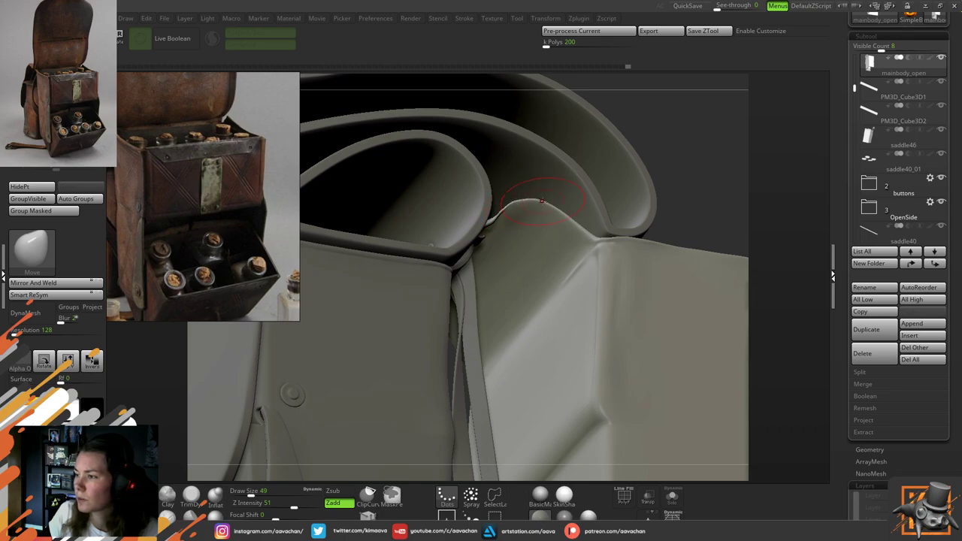
key("space")
left_click_drag(527, 212, 539, 214)
mouse_move(676, 155)
left_mouse_down()
mouse_move(730, 100)
mouse_move(657, 129)
mouse_move(669, 165)
mouse_move(519, 113)
left_mouse_up()
key("space")
left_click(653, 167)
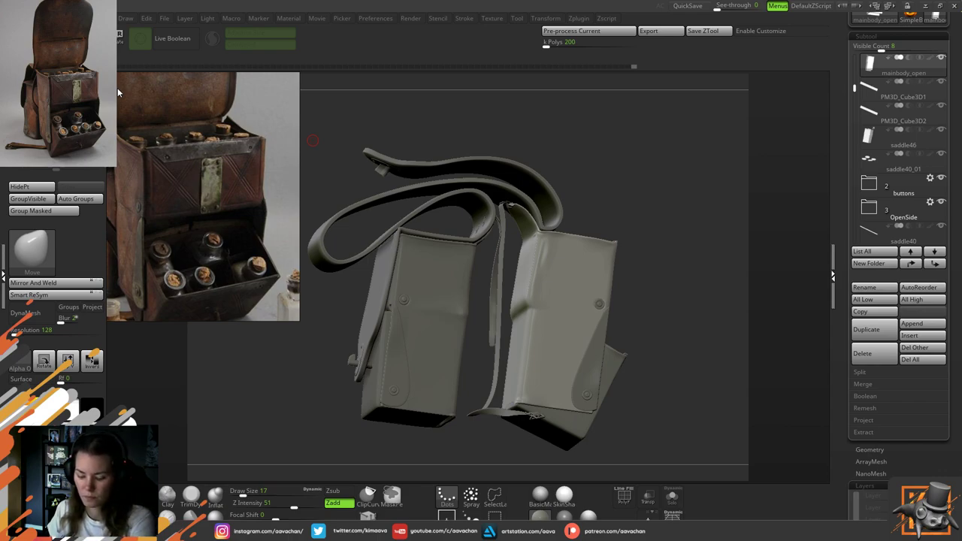
key("d")
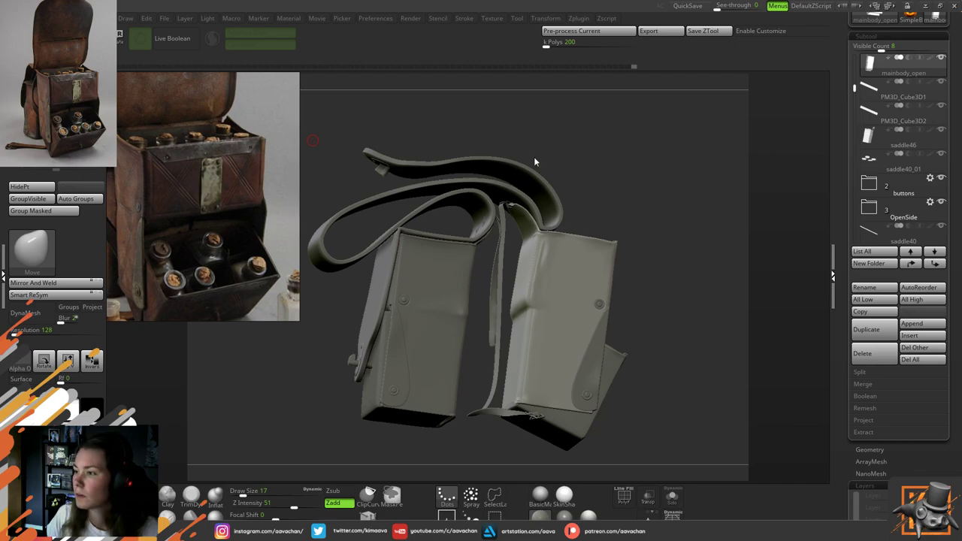
Select the open drawer saddle34, show the adjacent inside folder with its dividers, and move saddle34 into that folder
left_click_drag(650, 147, 664, 200)
left_click_drag(700, 244, 638, 198, "alt")
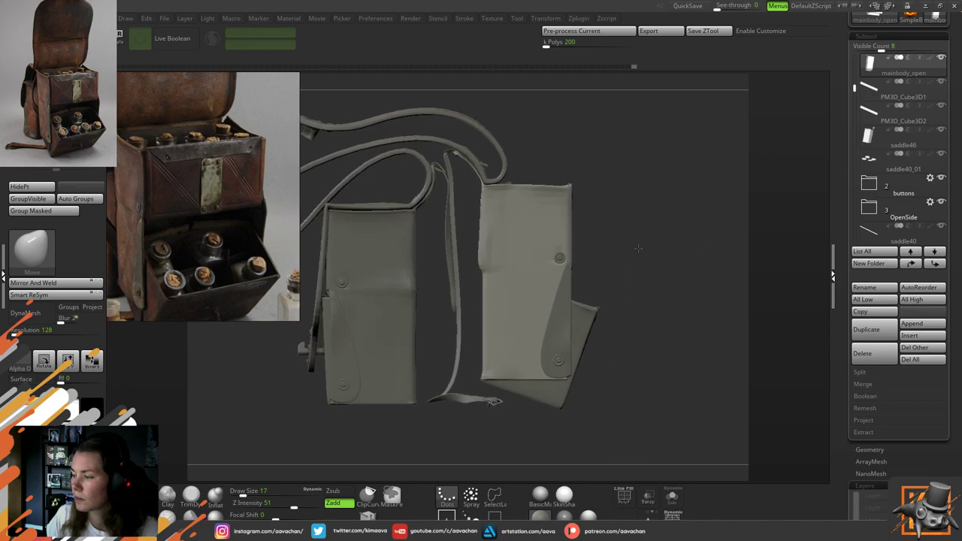
left_click(559, 394, "alt")
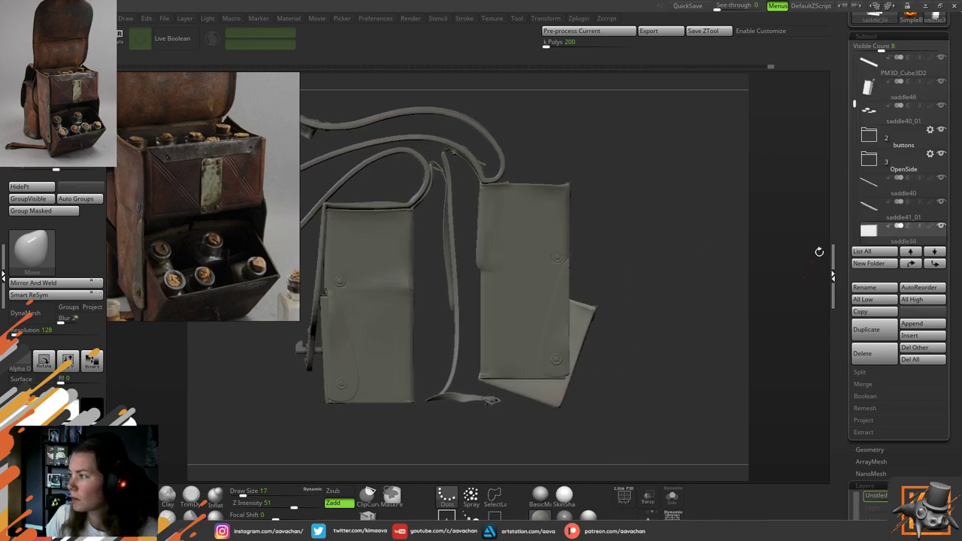
left_click_drag(854, 99, 855, 105)
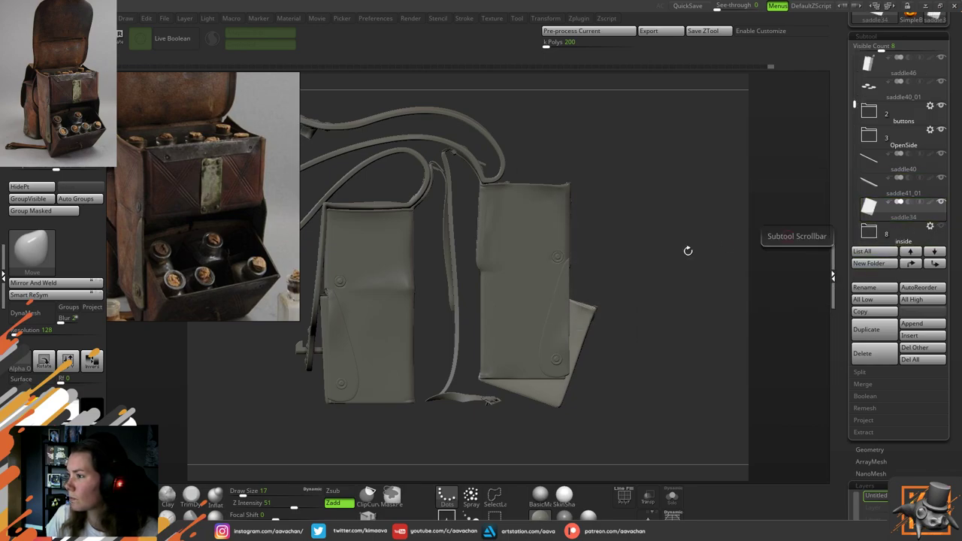
left_click_drag(606, 263, 409, 159)
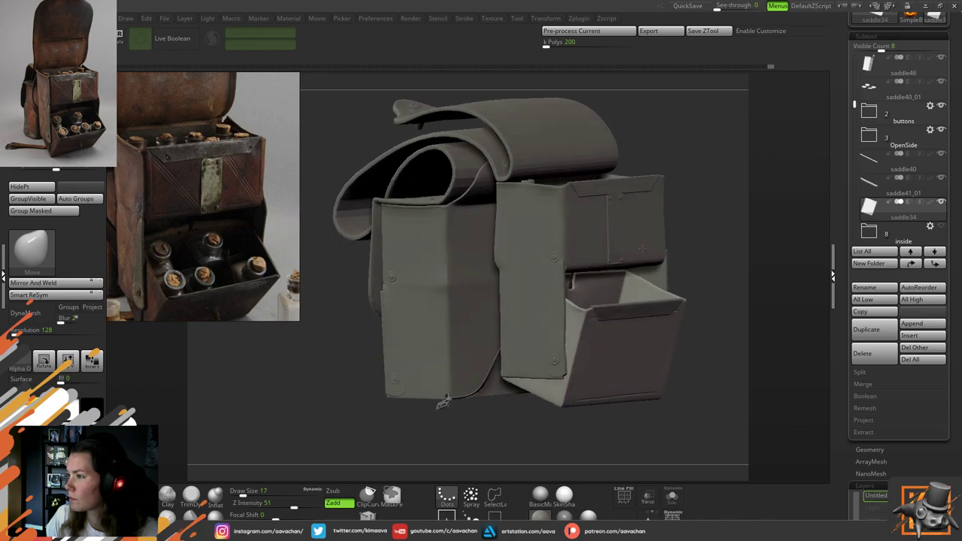
left_click_drag(700, 221, 678, 233, "alt")
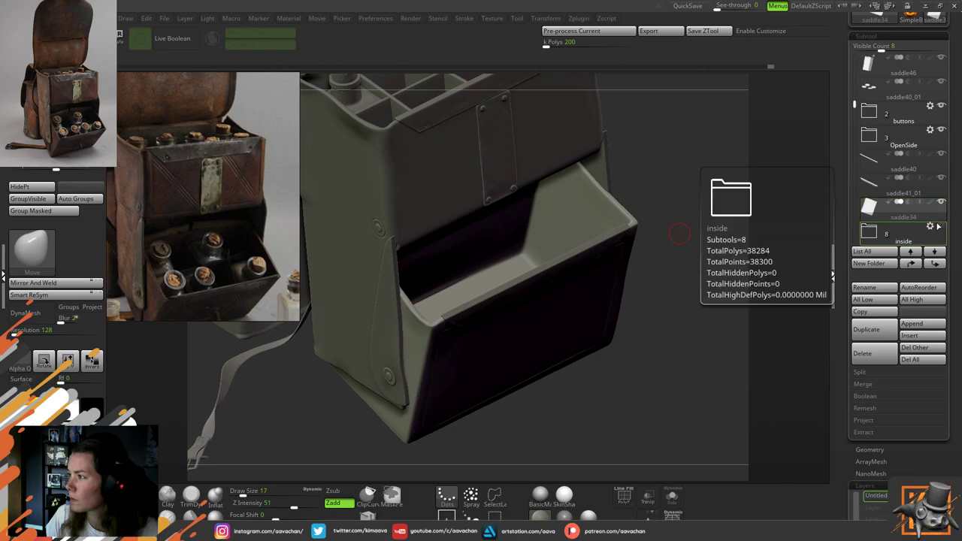
left_click(941, 225)
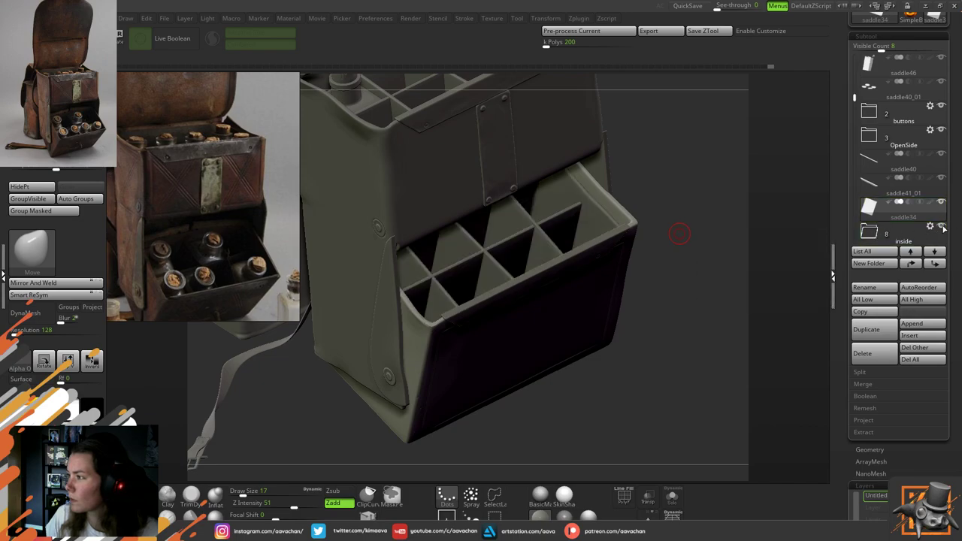
left_click(932, 265)
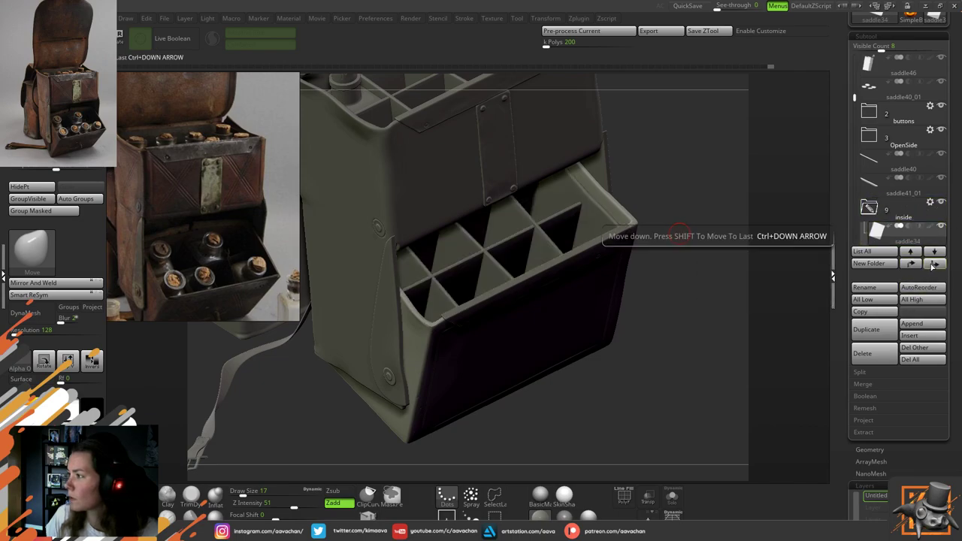
mouse_move(892, 226)
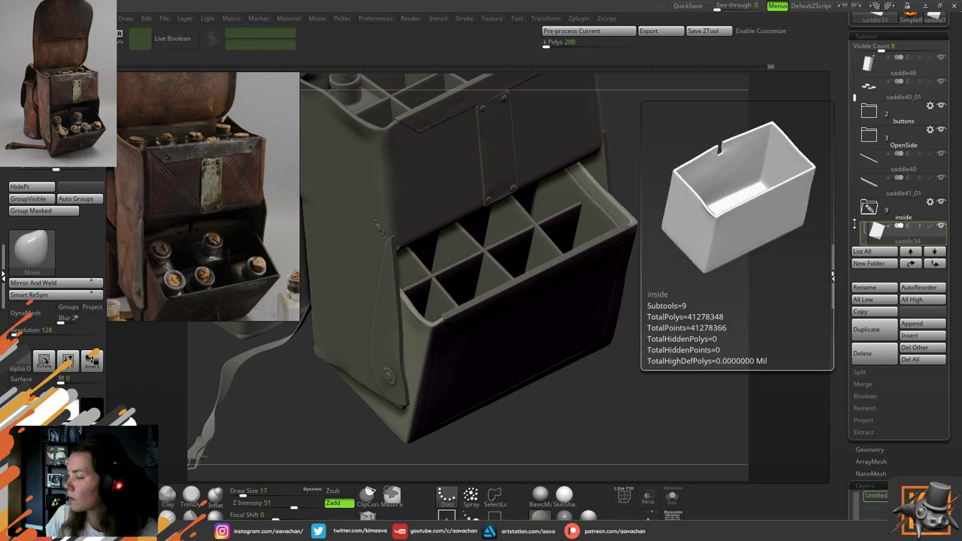
left_click_drag(694, 253, 517, 286)
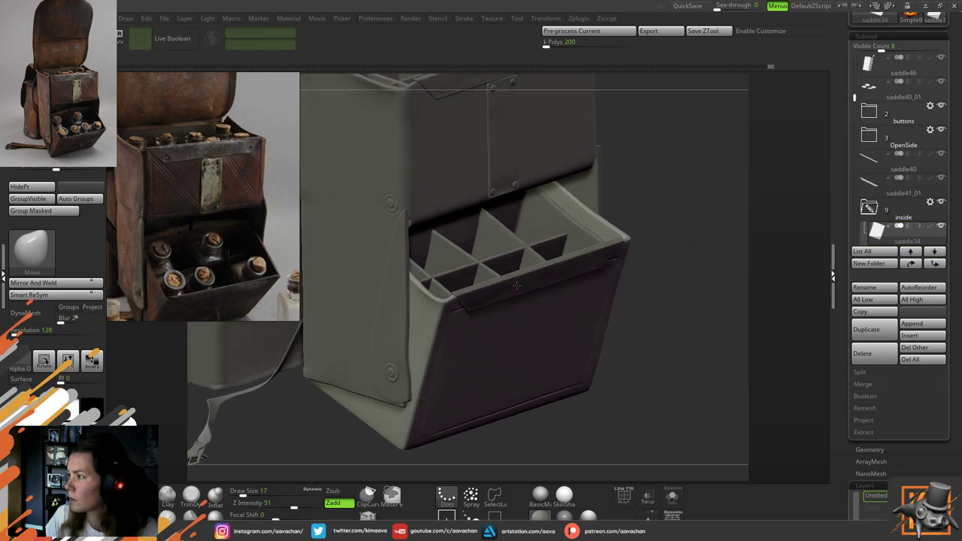
Select the trim strip saddle41_01 on the drawer's front edge, move it into the adjacent inside folder, and check the grouping through the folder's visibility
left_click(517, 286, "alt")
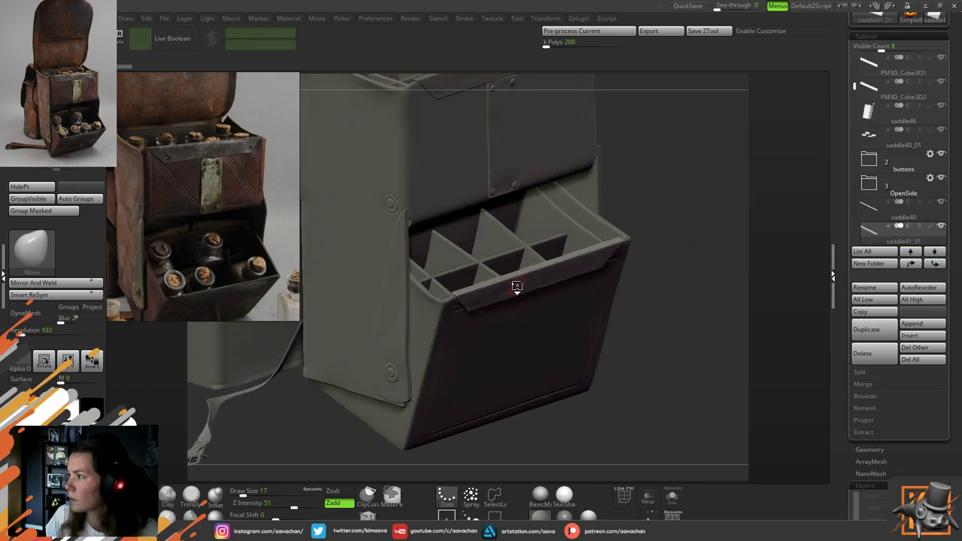
left_click(943, 265)
left_click(867, 210)
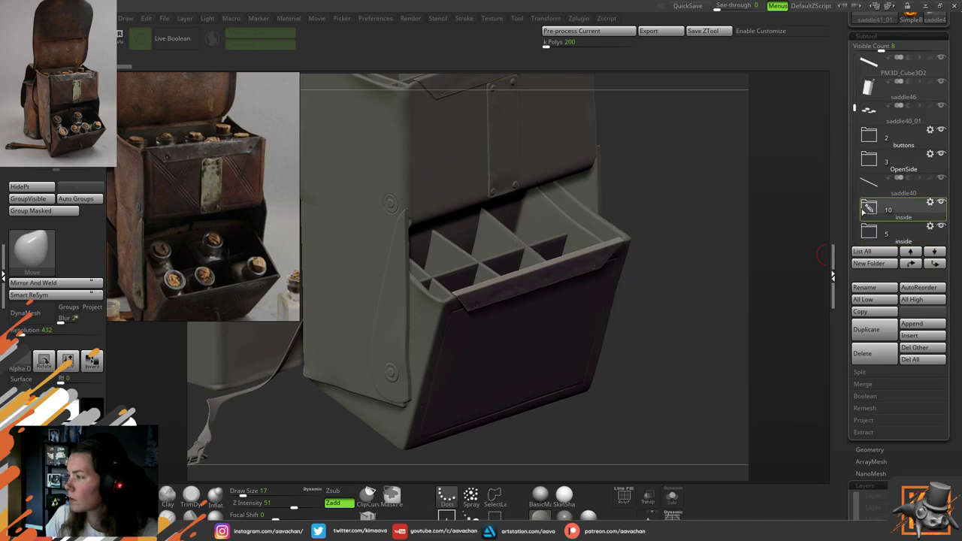
left_click(945, 203)
left_click(945, 203)
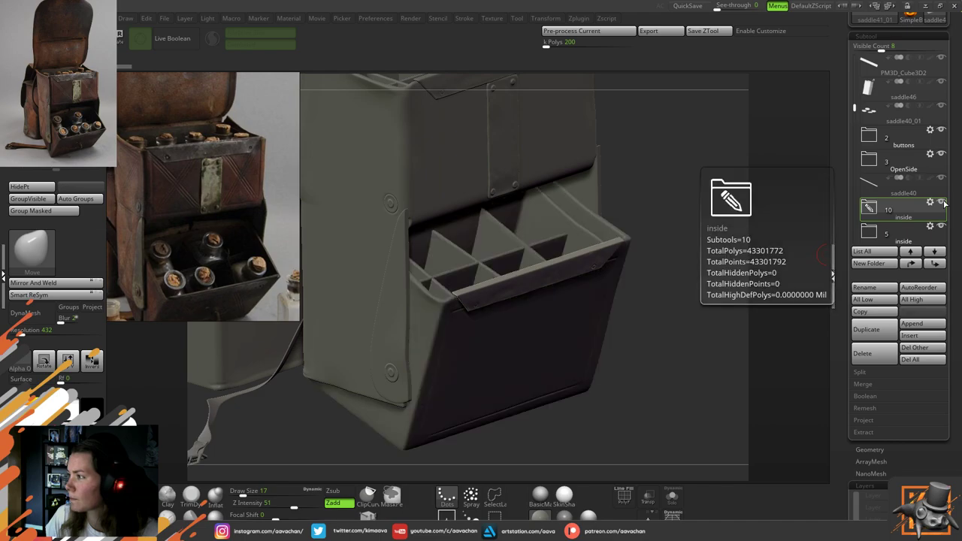
left_click(870, 209)
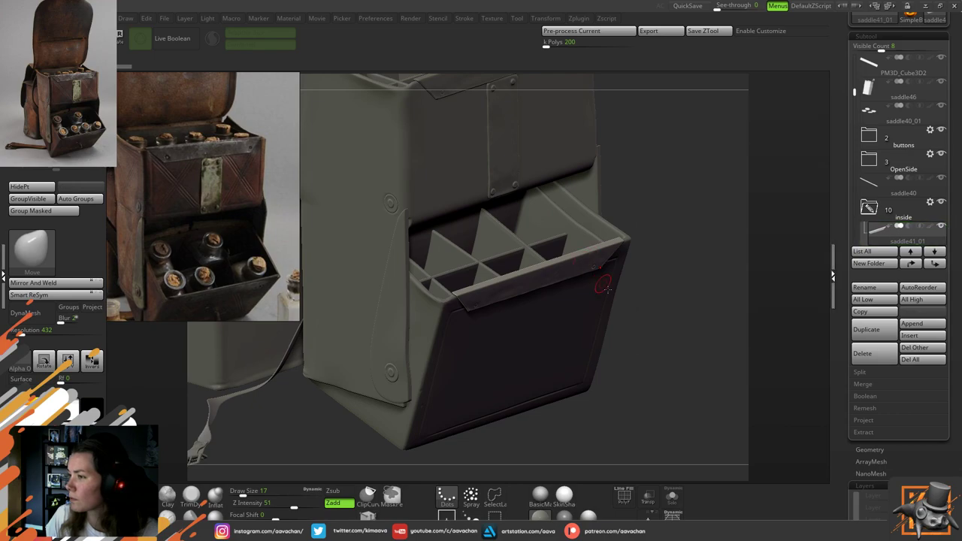
left_click_drag(650, 269, 651, 209)
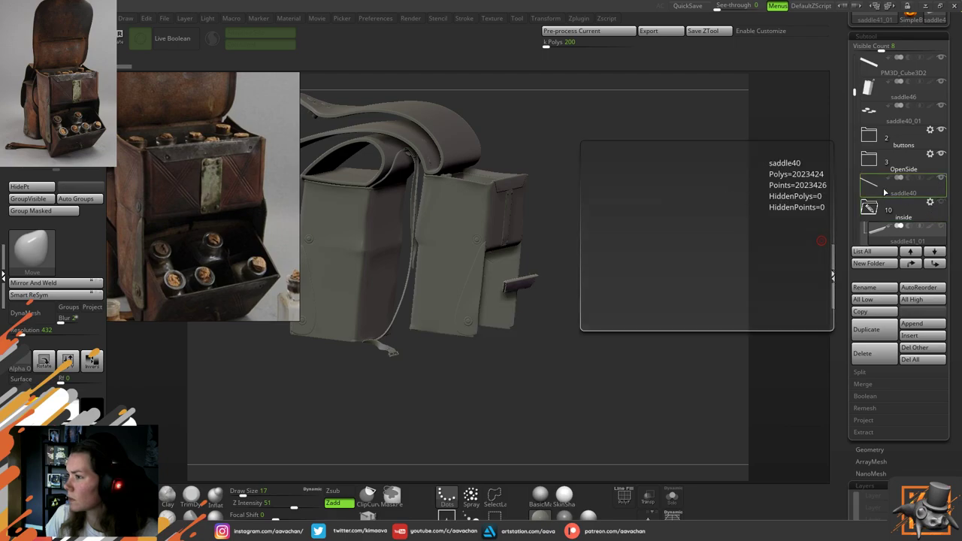
left_click(884, 191)
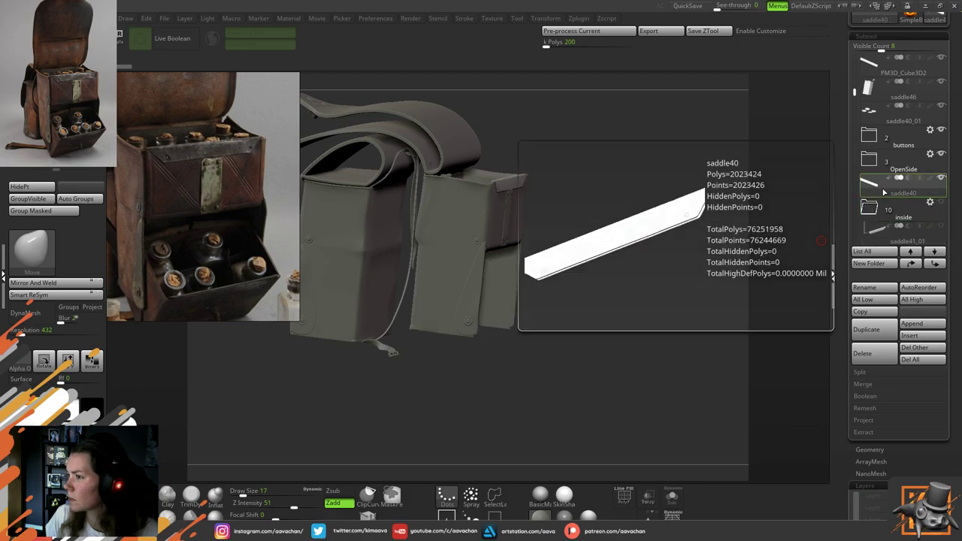
Transpose all subtools of the drawer's inside folder together, reset the gizmo's orientation, and move them about 0.0193 outward along Z
left_click(929, 203)
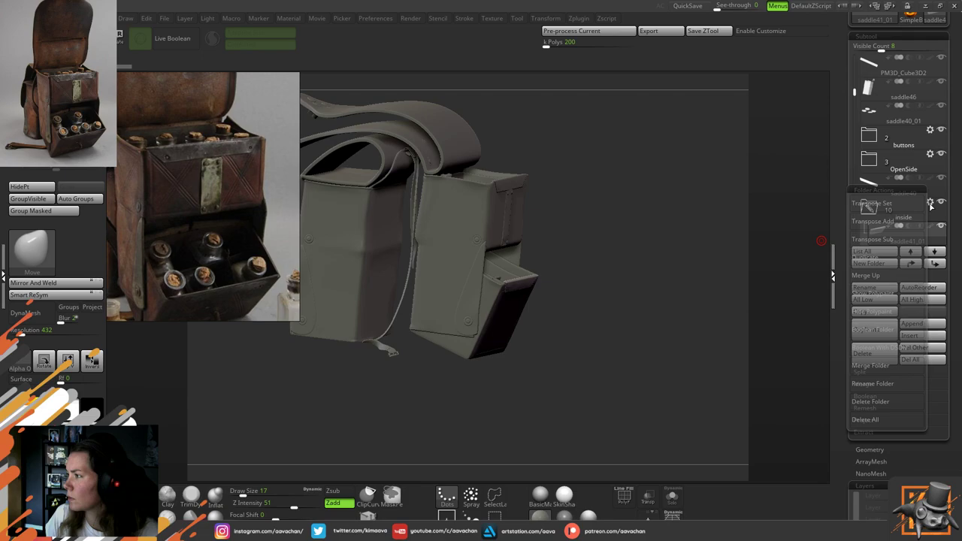
left_click_drag(690, 221, 627, 260)
left_click(929, 205)
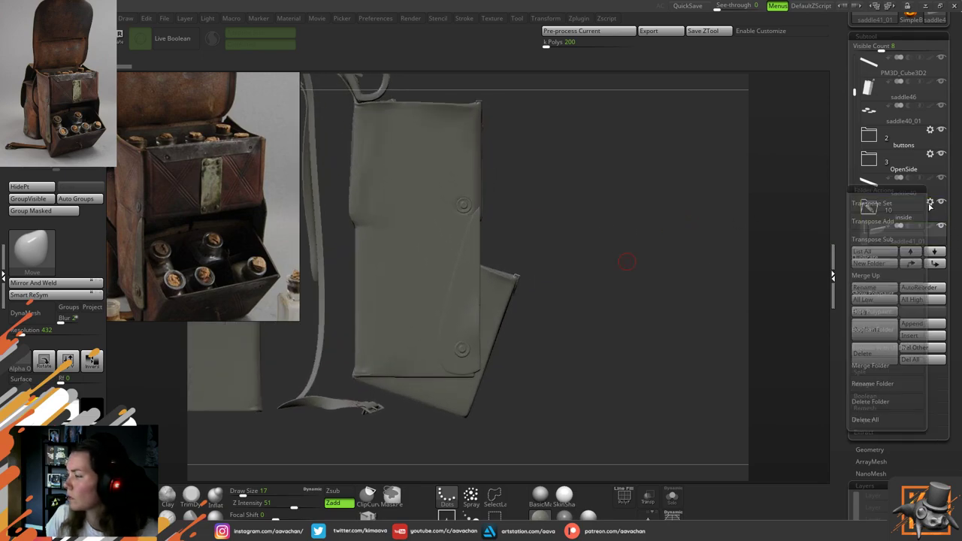
left_click(874, 204)
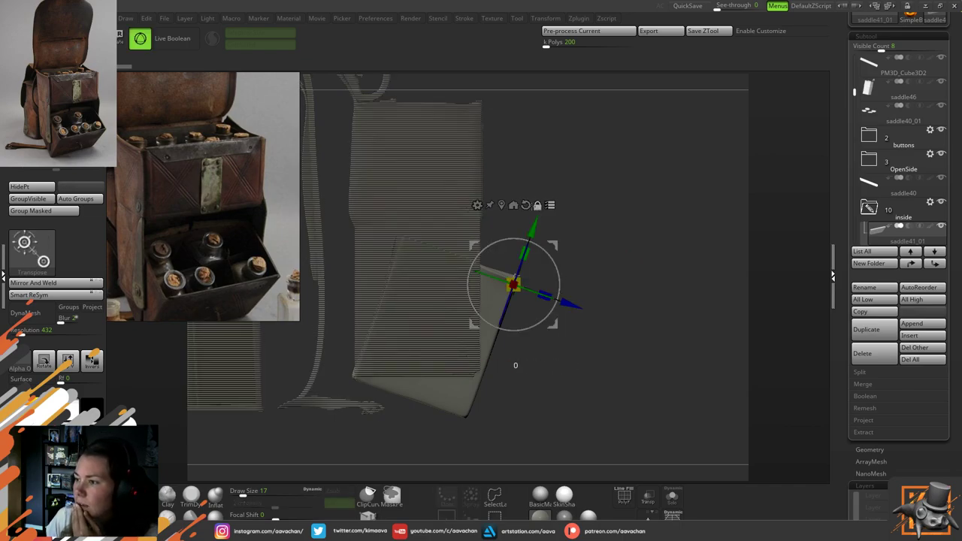
left_click(525, 206)
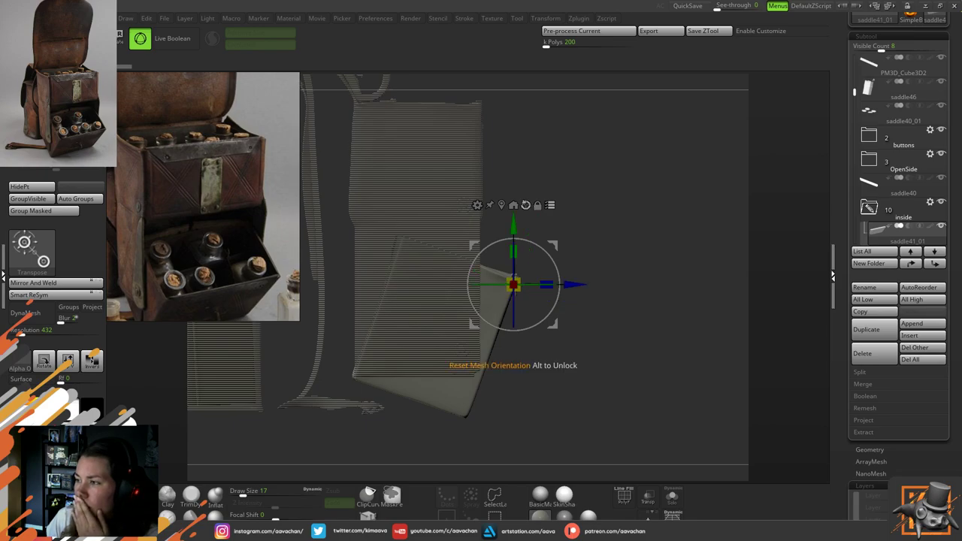
left_click(537, 205)
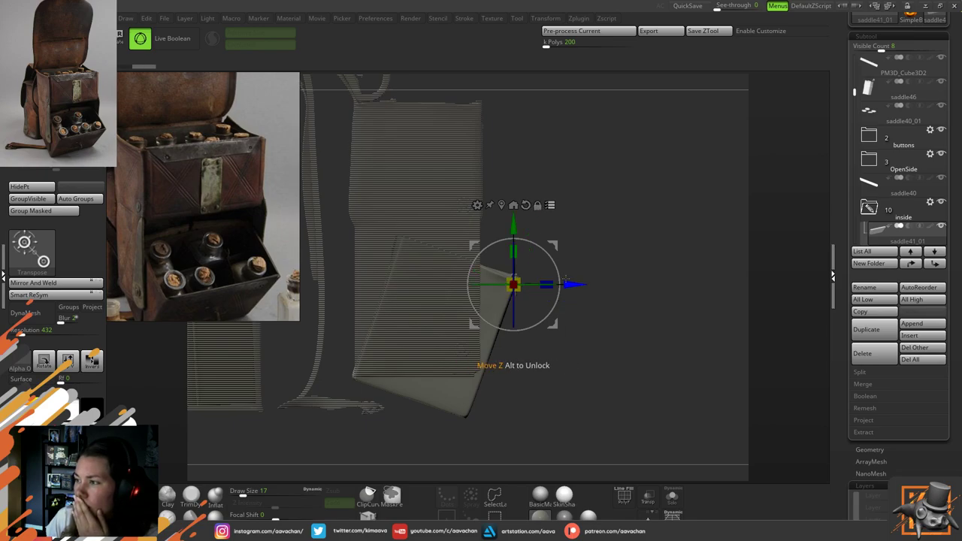
left_click_drag(574, 285, 582, 287)
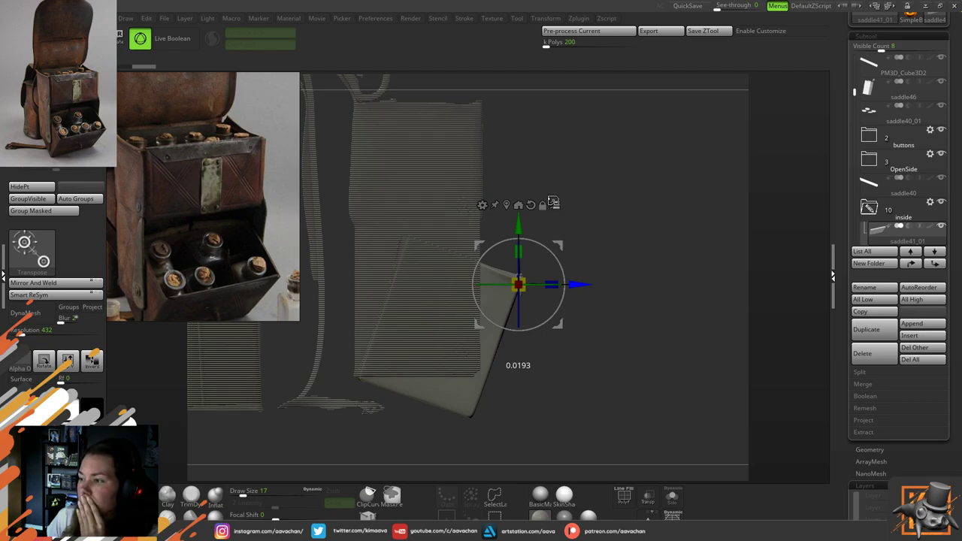
Clear the multi-subtool selection, inspect the moved drawer from several angles, and undo the Z move and the gizmo's orientation reset
left_click(553, 203)
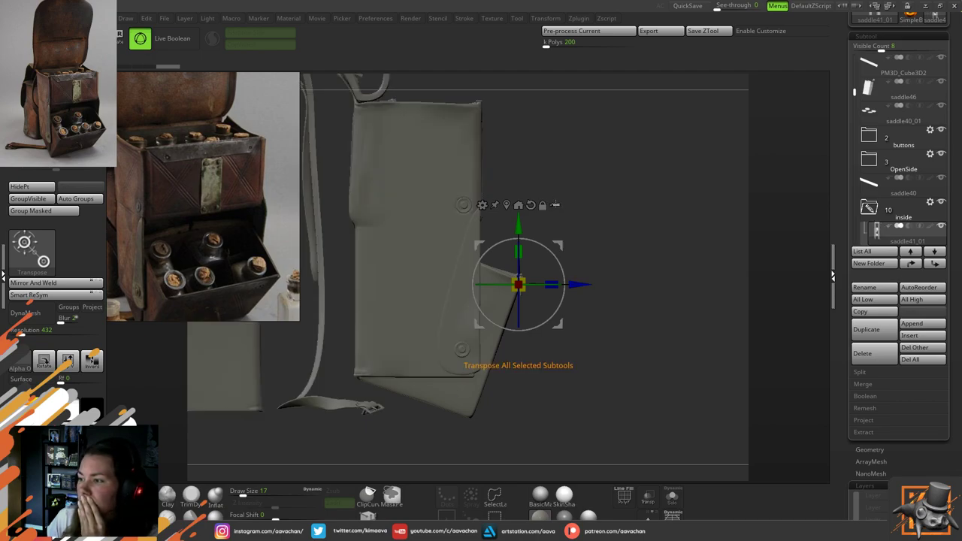
left_click_drag(601, 187, 720, 303)
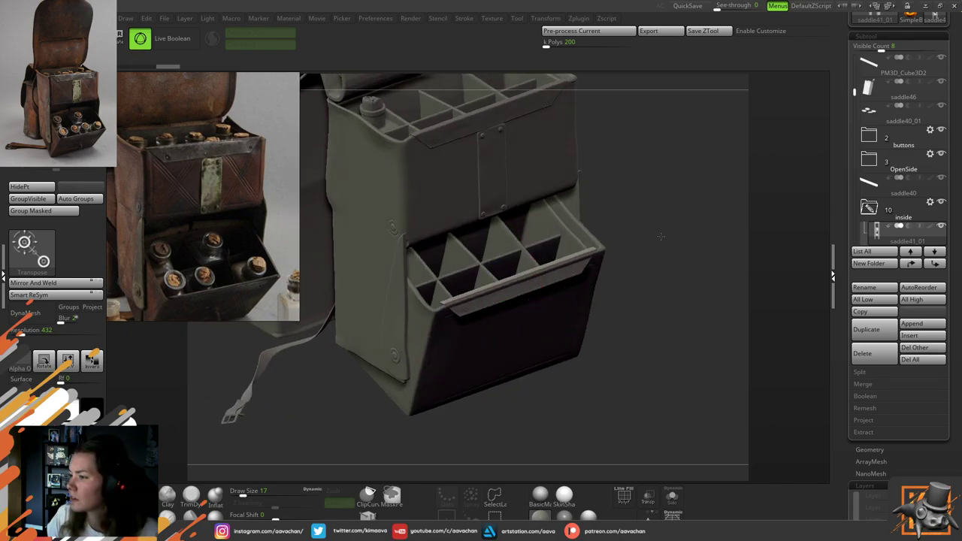
left_click_drag(663, 245, 693, 270)
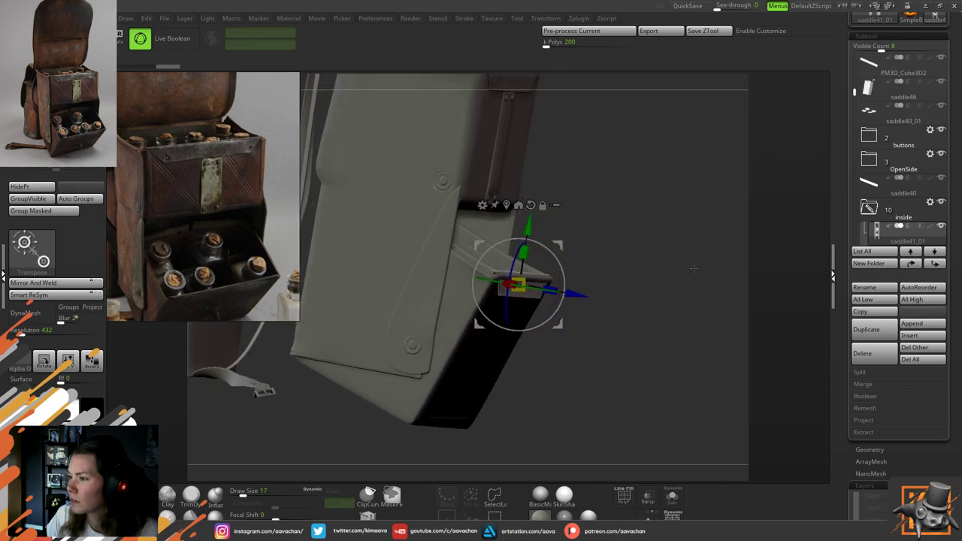
key("ctrl")
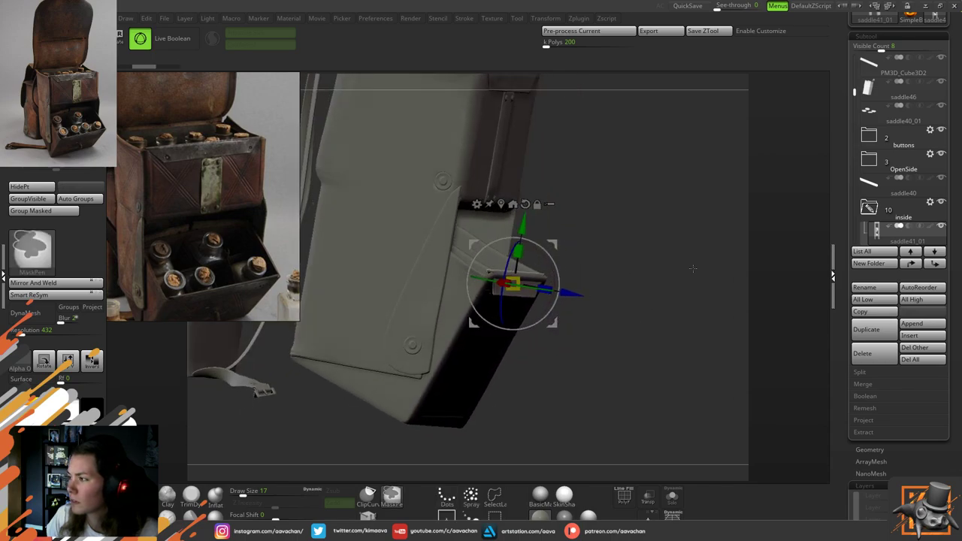
left_click_drag(692, 275, 654, 277)
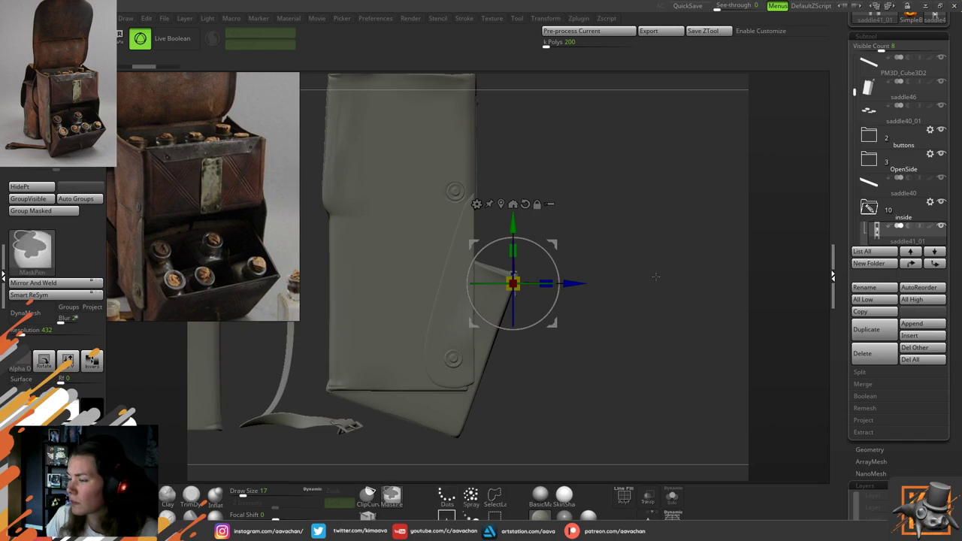
key("ctrl+z")
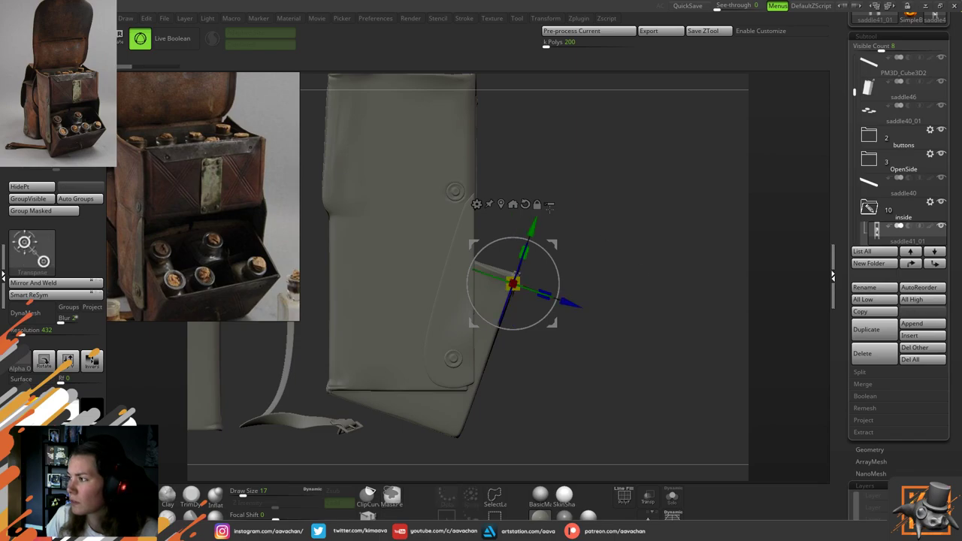
Select the drawer saddle34 in the inside folder, bring up its transform gizmo, and undo the last gizmo placement
mouse_move(915, 214)
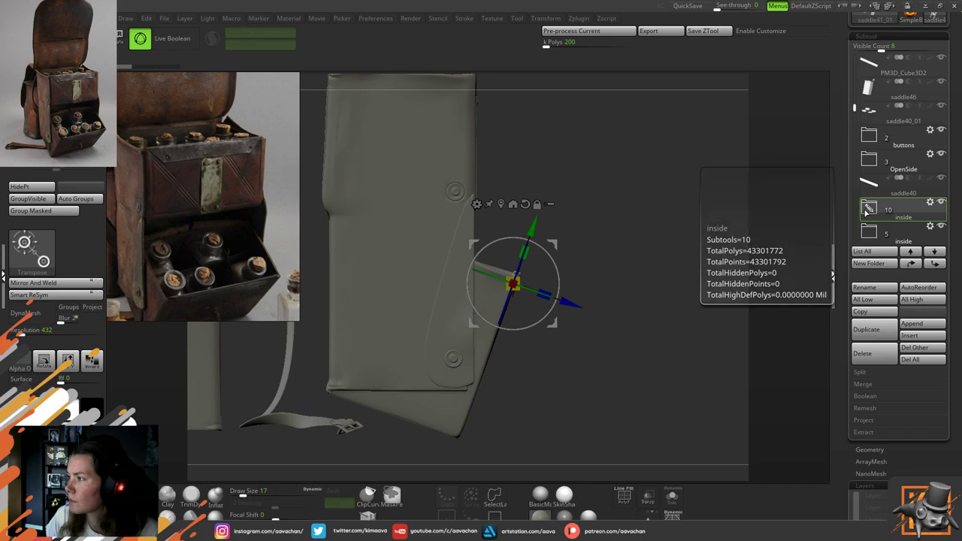
mouse_move(943, 197)
scroll(943, 197, "down", 4)
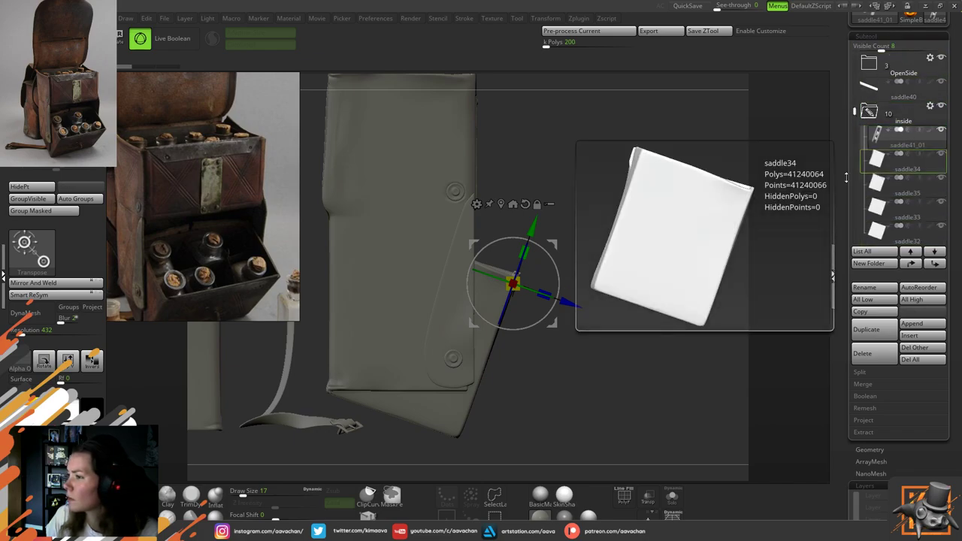
key("q")
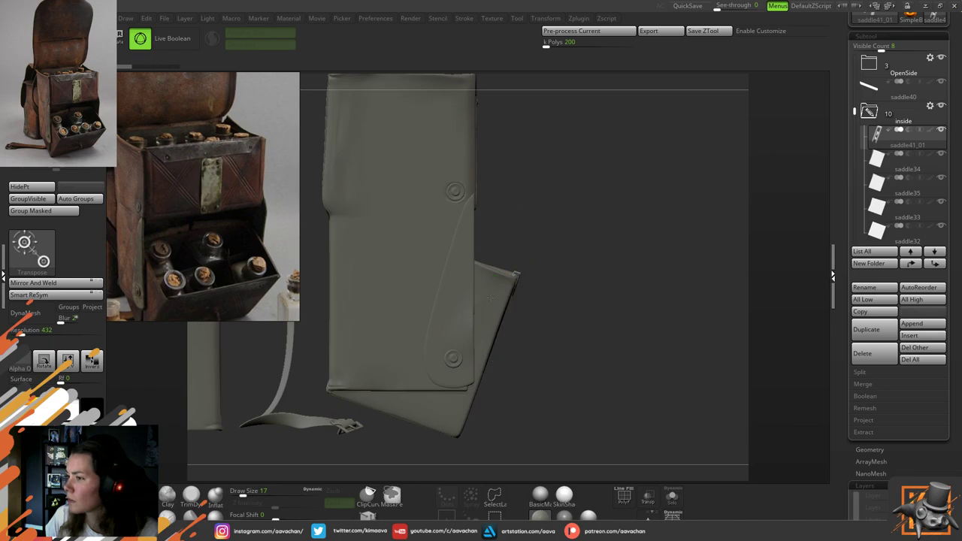
left_click(490, 297, "alt")
key("w")
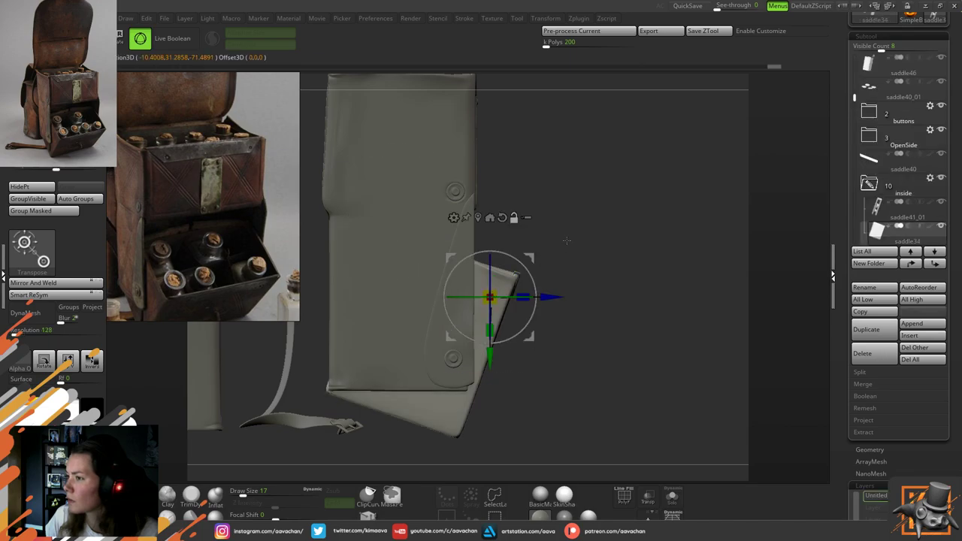
key("ctrl")
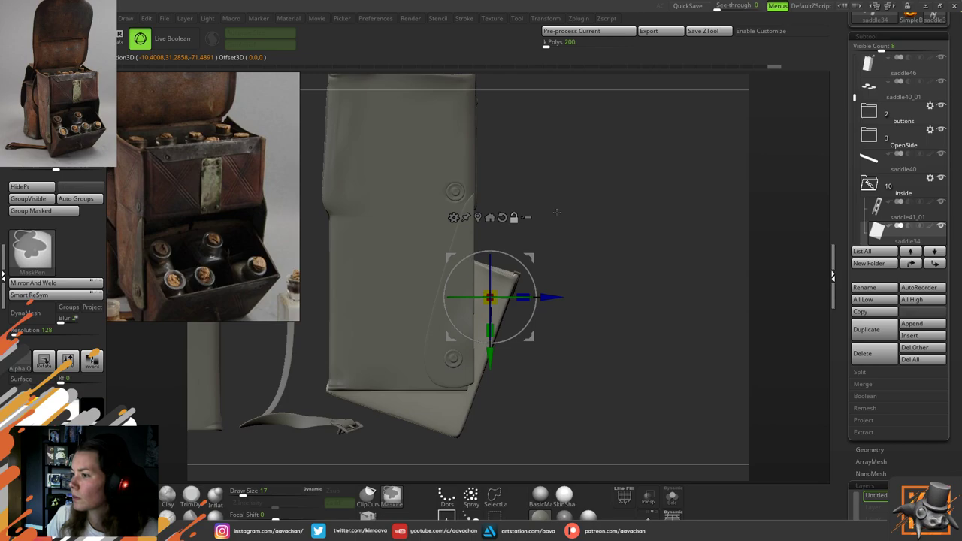
key("ctrl+z")
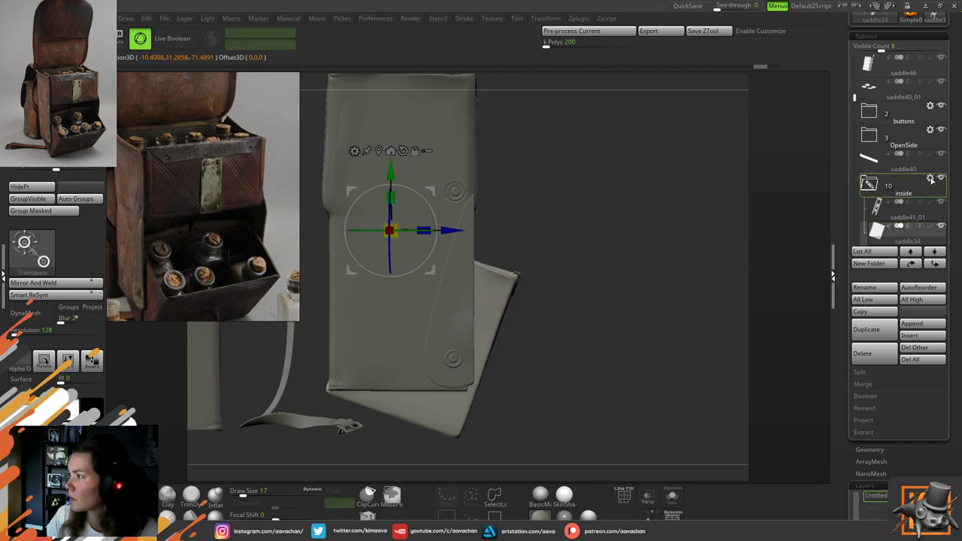
Set all subtools of the drawer's inside folder as a transpose set and try to shift them along Z
left_click(931, 179)
left_click(887, 178)
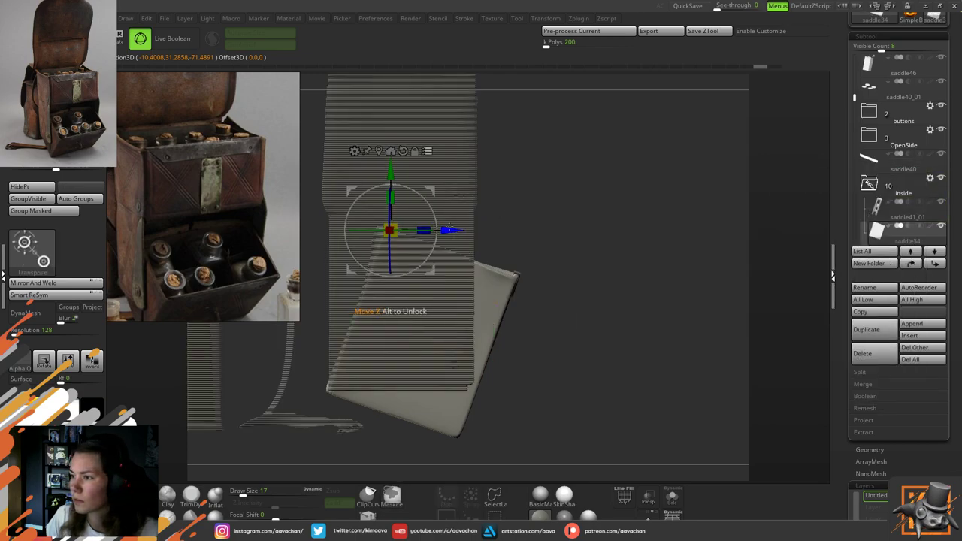
left_click_drag(451, 229, 452, 230)
key("ctrl")
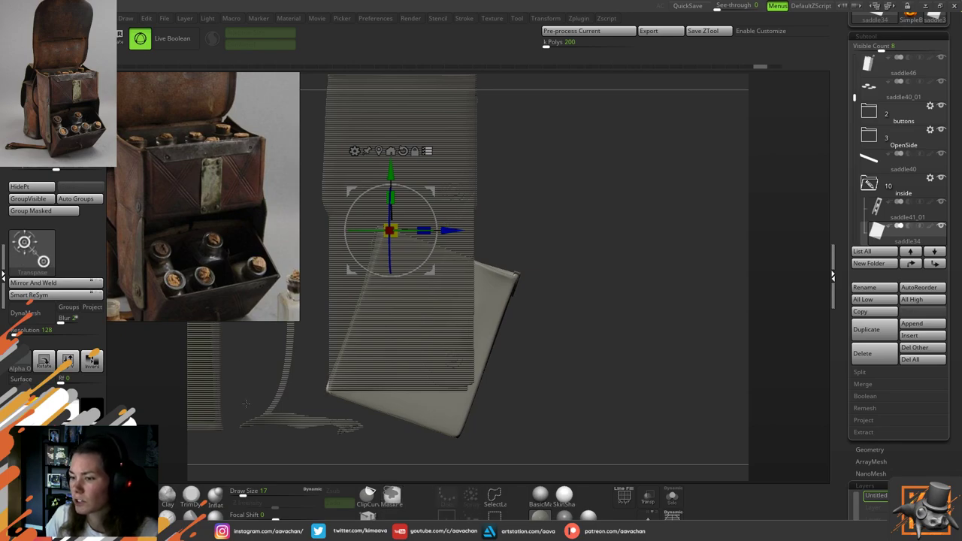
Compare the open bag with the closed one, and examine the inside folder's subtools in the list and through its visibility
left_click_drag(231, 374, 521, 344)
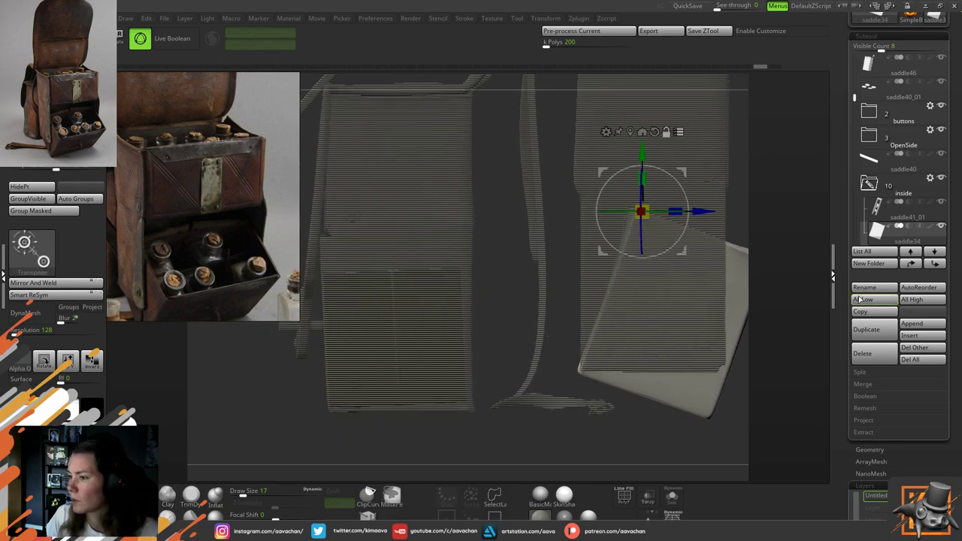
left_click_drag(854, 97, 856, 111)
scroll(854, 110, "down", 7)
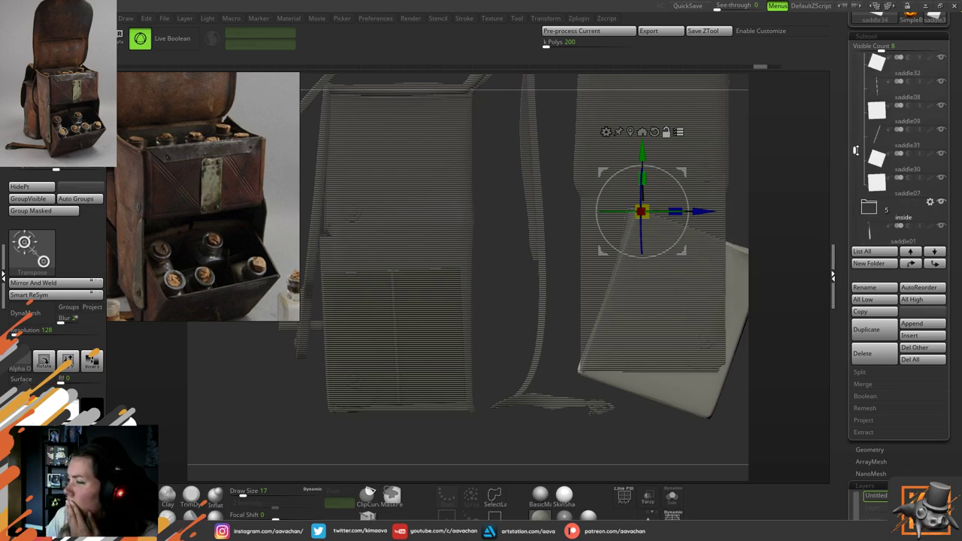
scroll(856, 148, "up", 1)
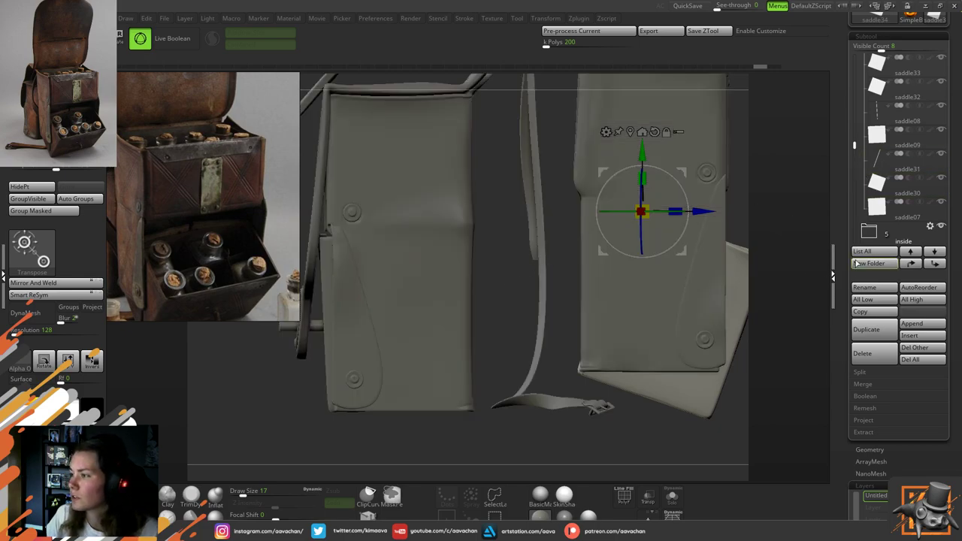
scroll(855, 142, "up", 6)
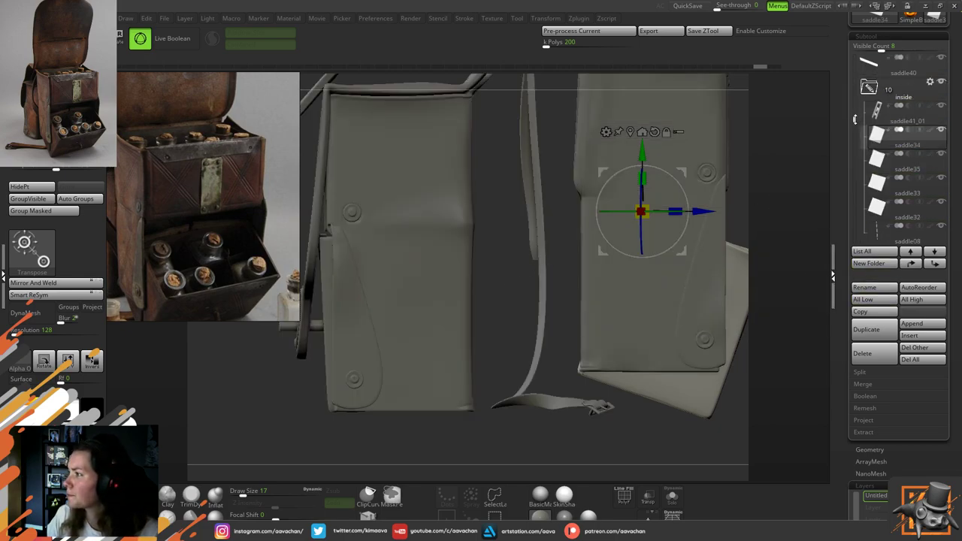
left_click(944, 109)
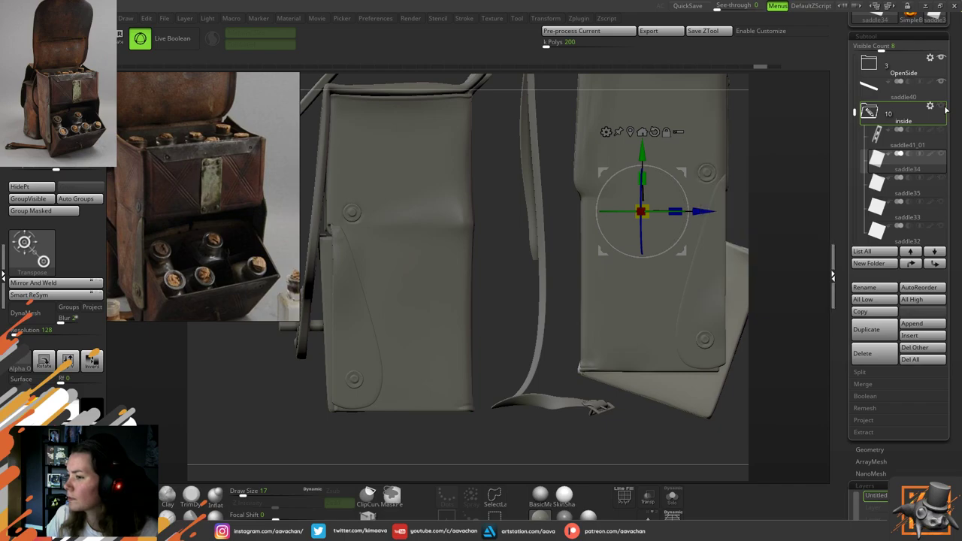
left_click(945, 109)
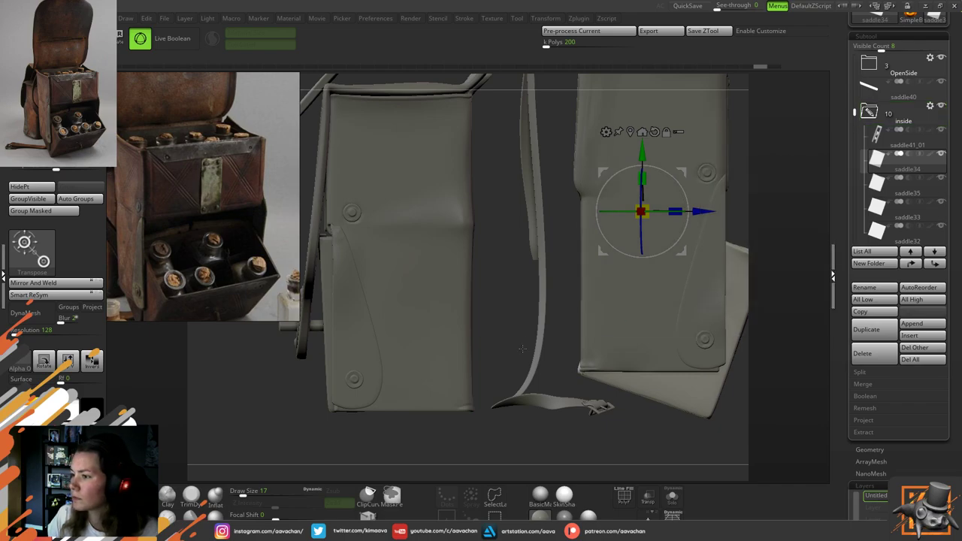
Select the closed bag's lower box from its underside to locate its subtool in the ClosedSide folder
left_click_drag(518, 421, 529, 289)
key("q")
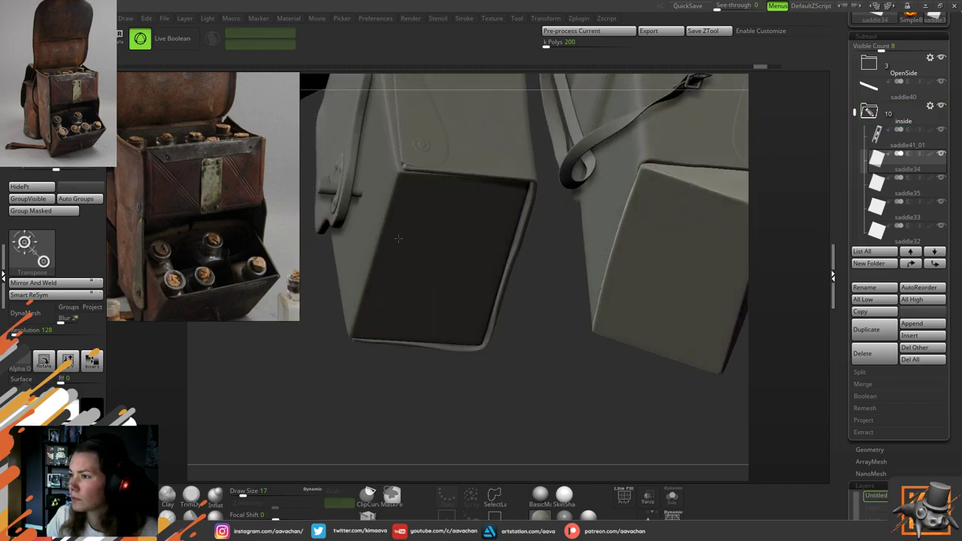
left_click(417, 229, "alt")
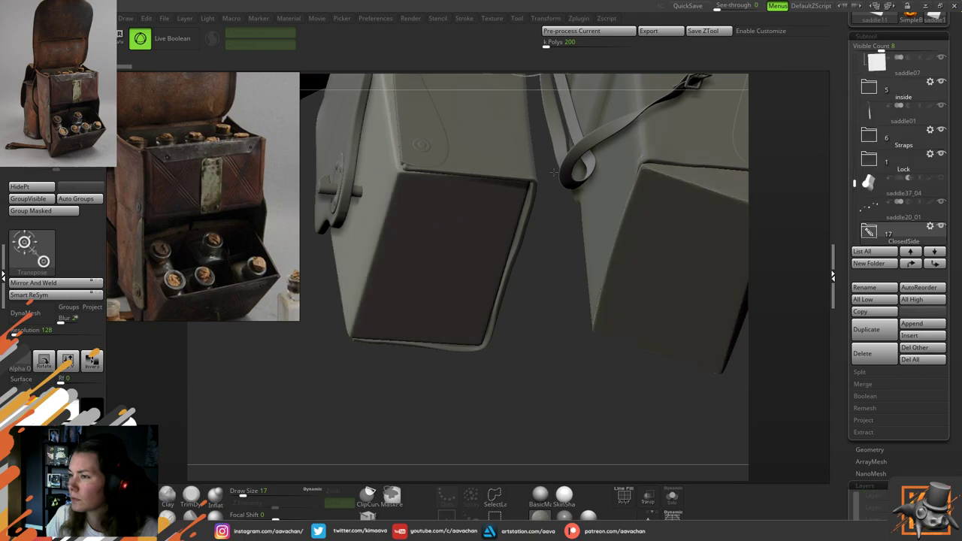
left_click_drag(554, 172, 564, 316)
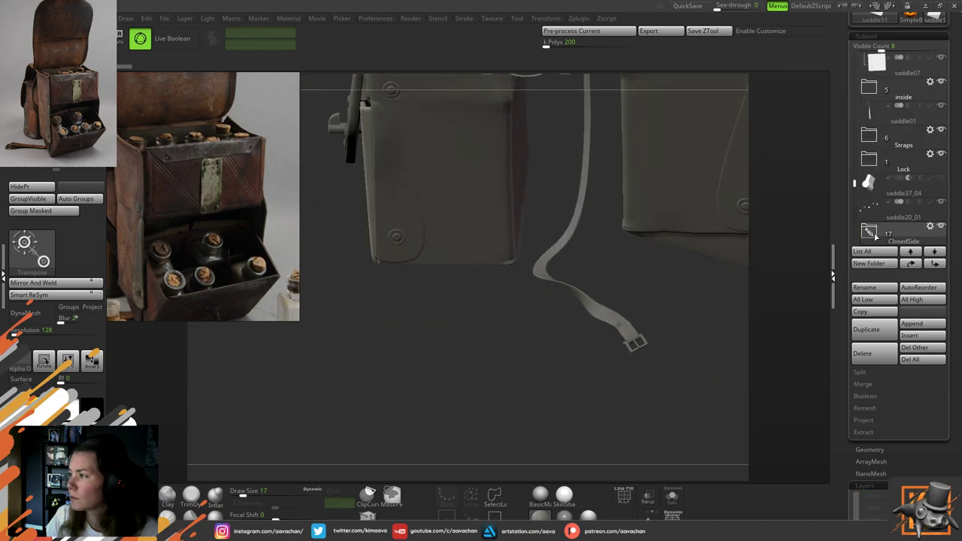
Identify the subtools of the expanded inside folder and move saddle09 down out of it
left_click(648, 498)
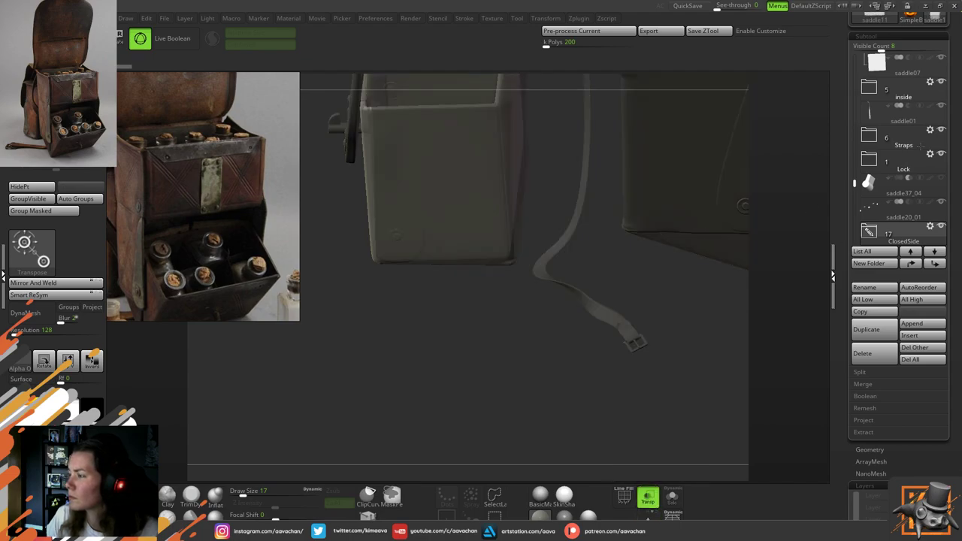
left_click(879, 111)
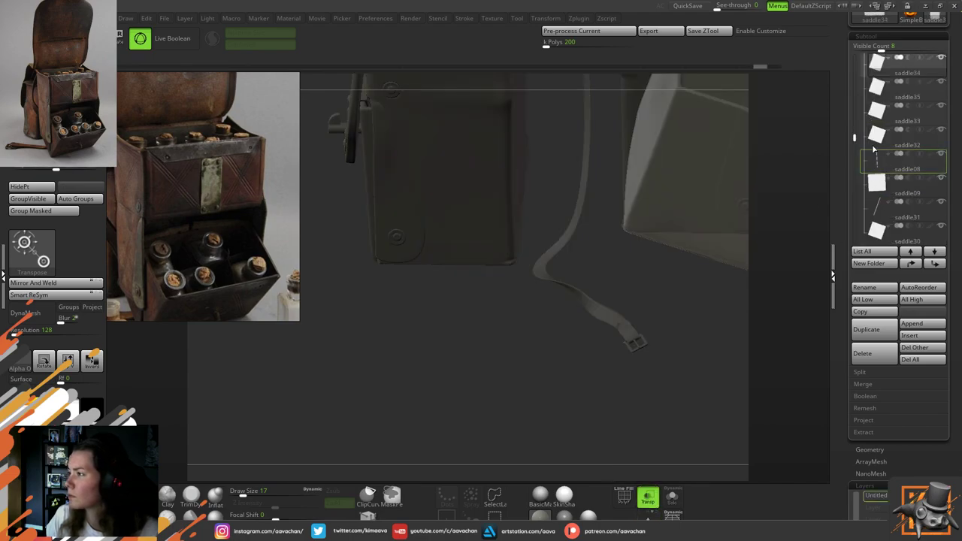
left_click(872, 96)
left_click_drag(551, 157, 522, 293, "alt")
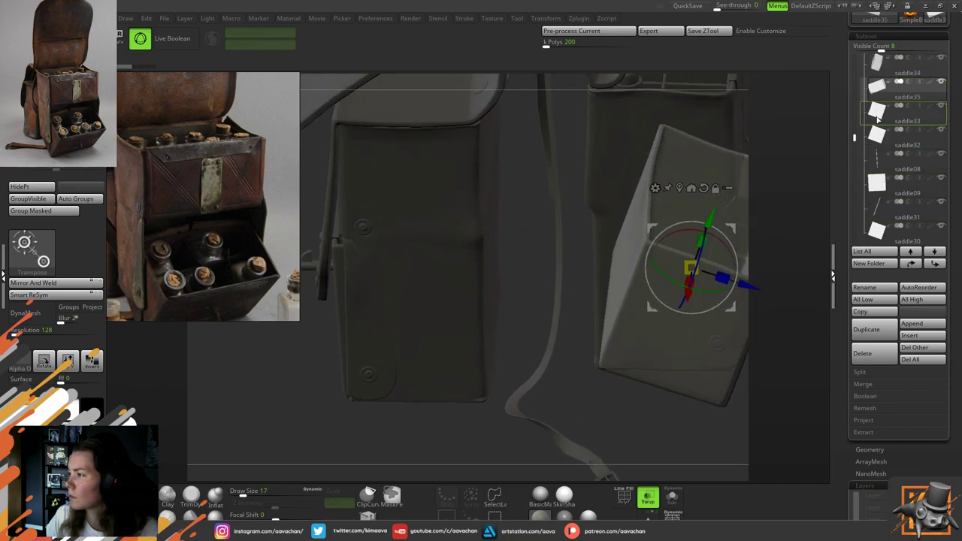
left_click(879, 109)
left_click(878, 157)
left_click(879, 184)
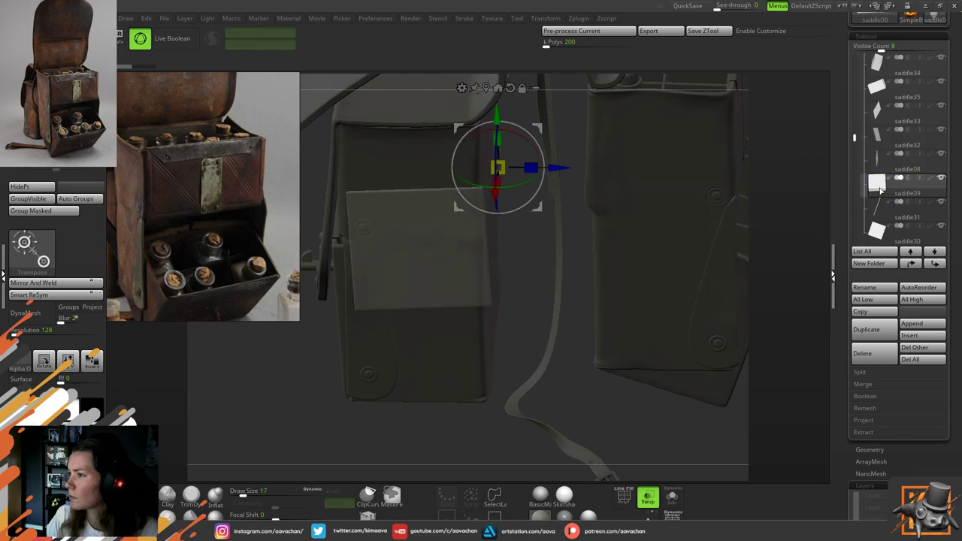
left_click(935, 264)
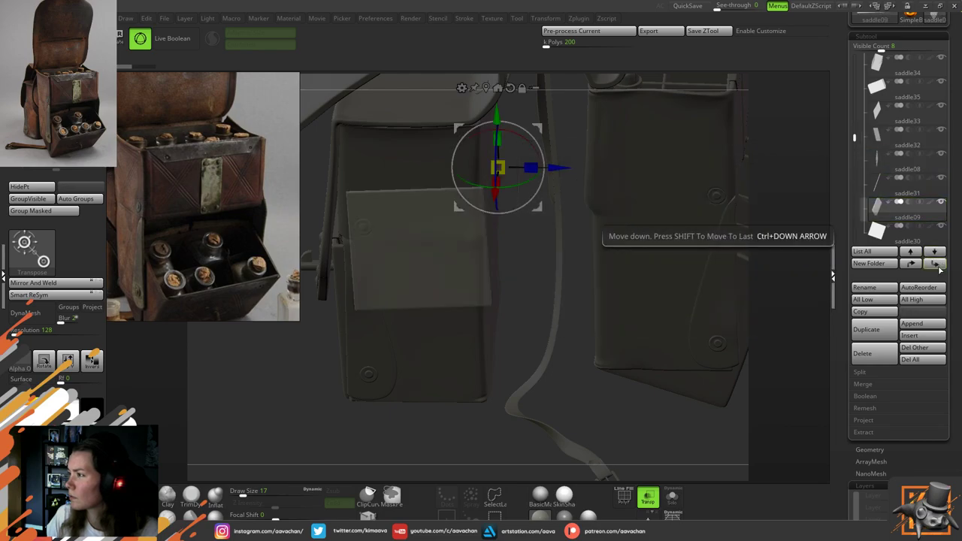
left_click(935, 264)
left_click(936, 265)
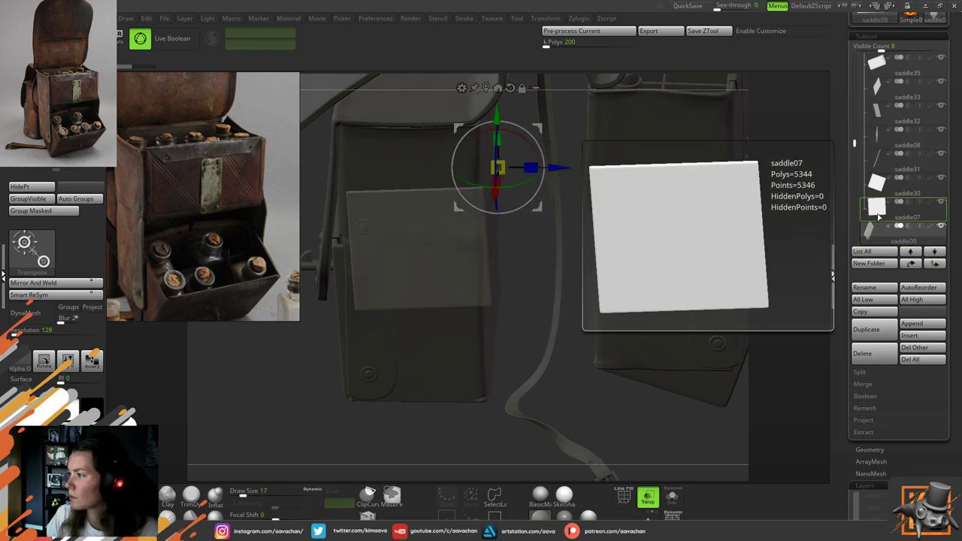
Move the closed bag's panels saddle07 and saddle08 down out of the inside folder
left_click(878, 217)
left_click(934, 263)
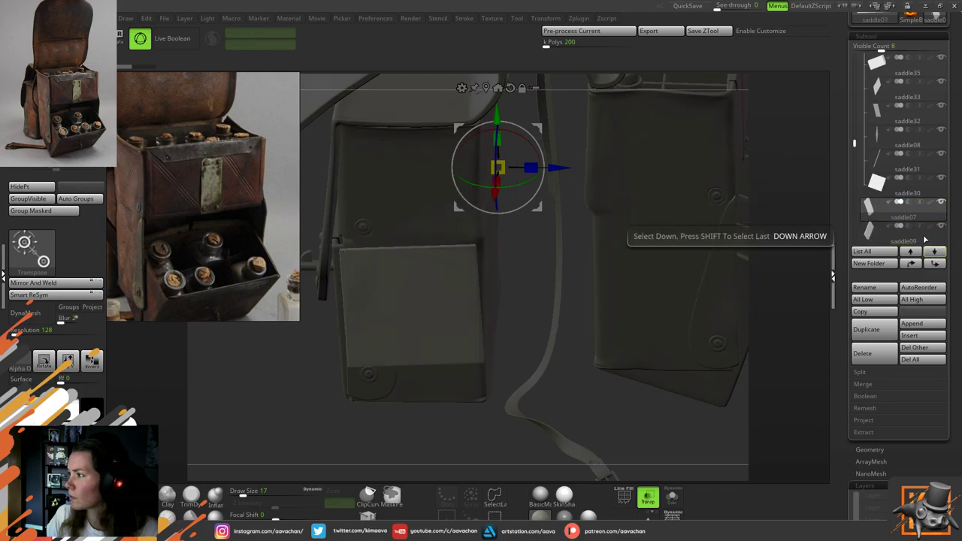
left_click(873, 150)
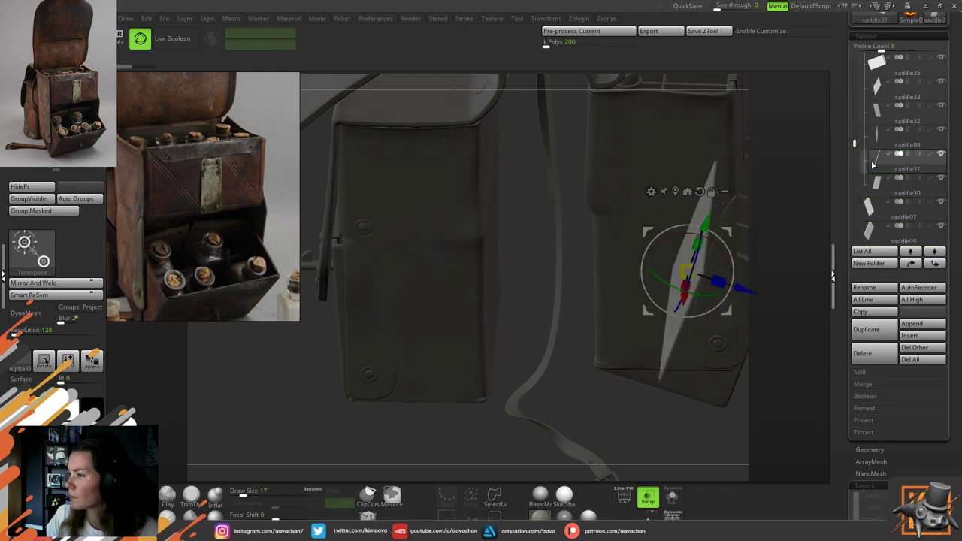
left_click(872, 148)
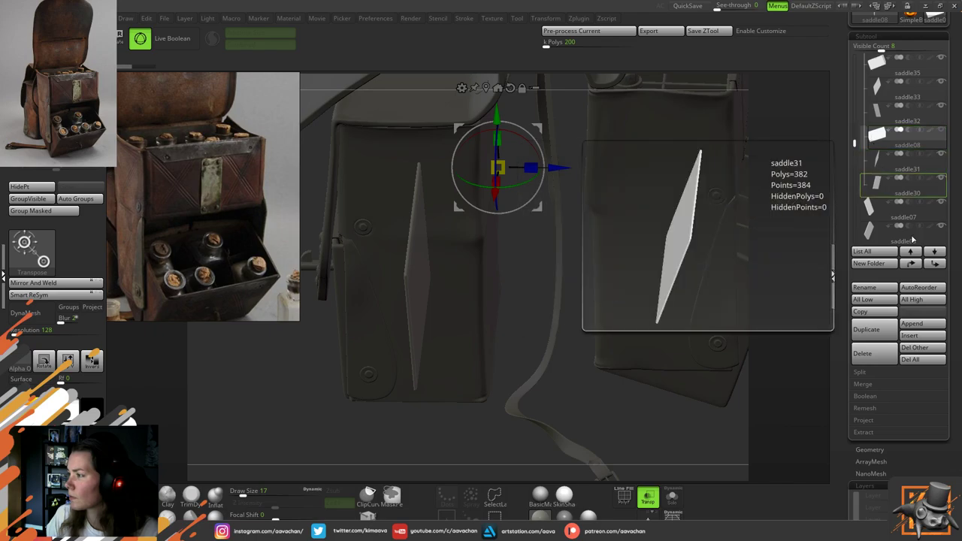
left_click(945, 265)
left_click(946, 265)
Check the remaining subtools saddle30 to saddle35 in the inside folder one by one, and collapse the folder
left_click(878, 109)
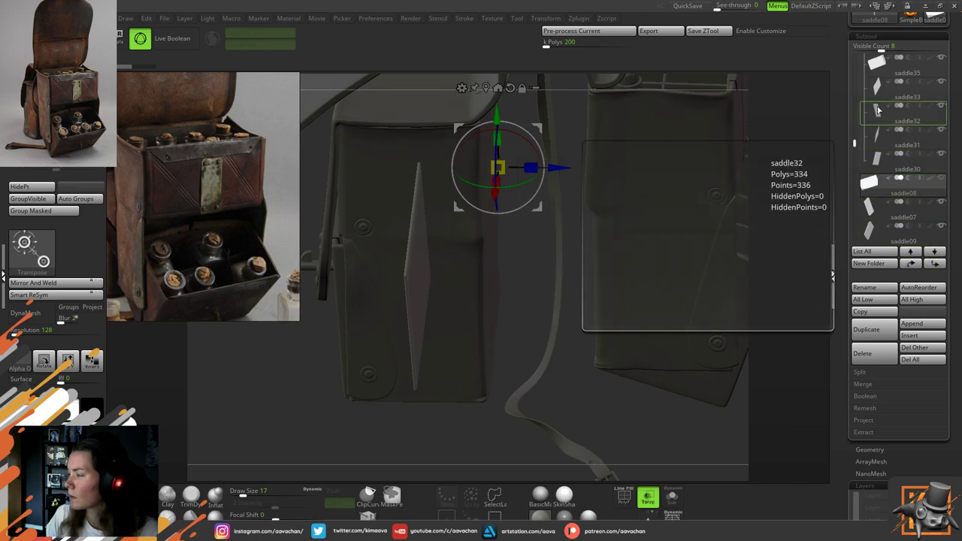
left_click(876, 92)
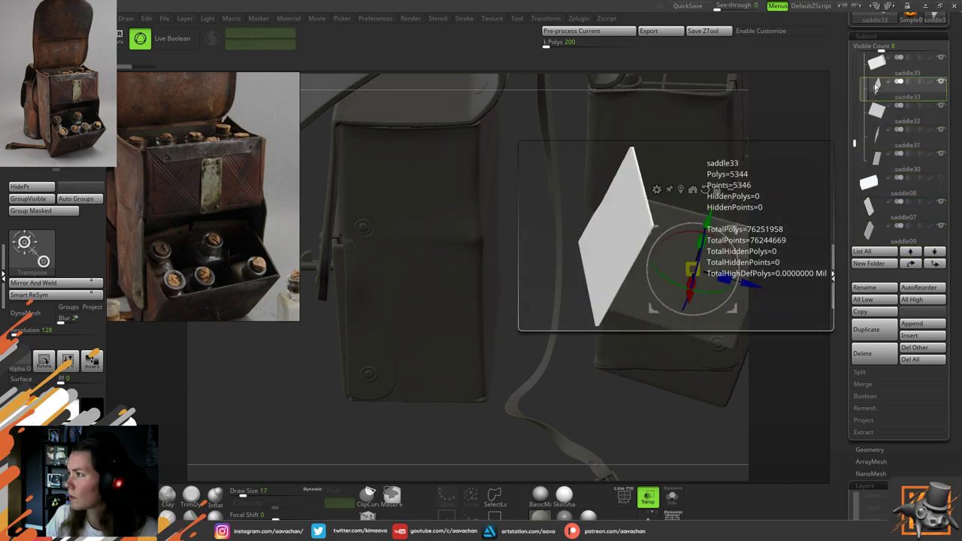
left_click(874, 72)
left_click(876, 90)
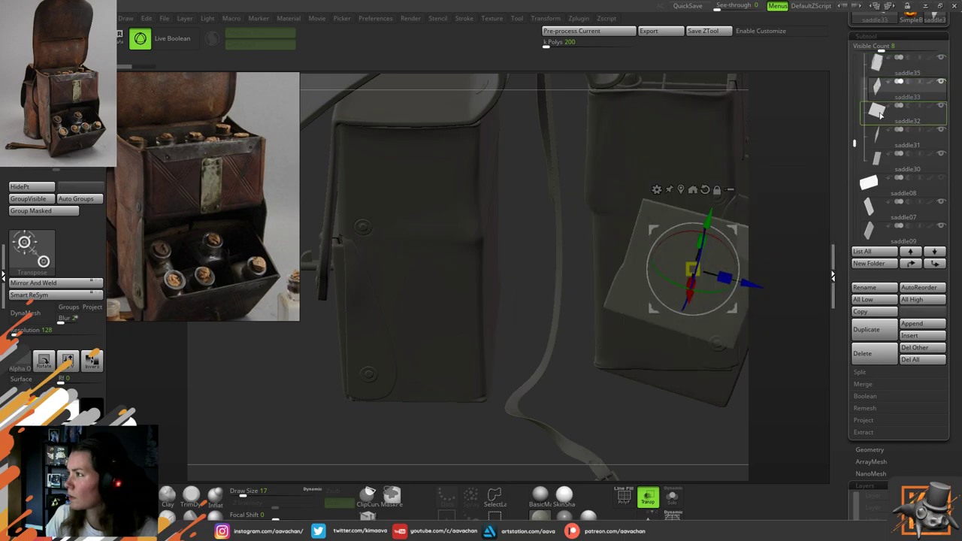
left_click(879, 113)
left_click(882, 136)
left_click(878, 159)
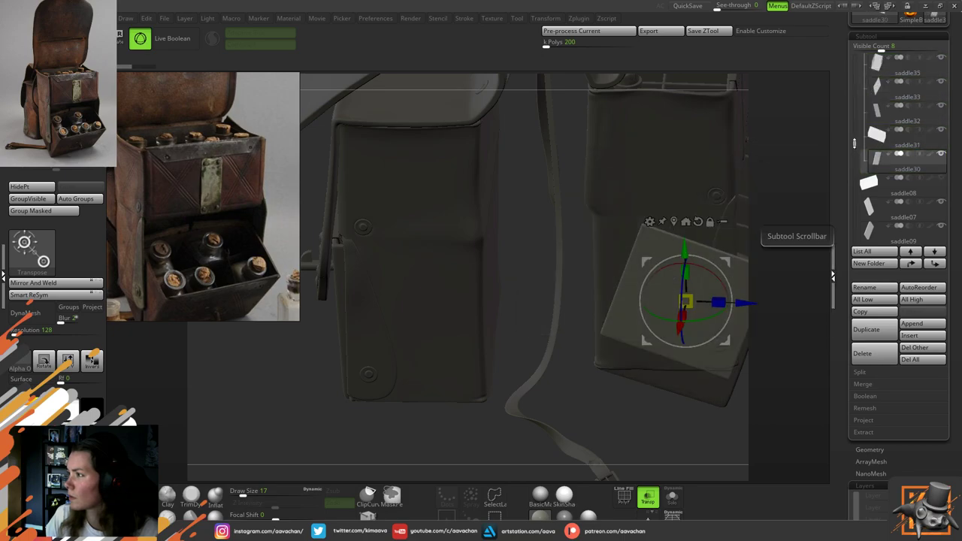
left_click_drag(854, 142, 854, 121)
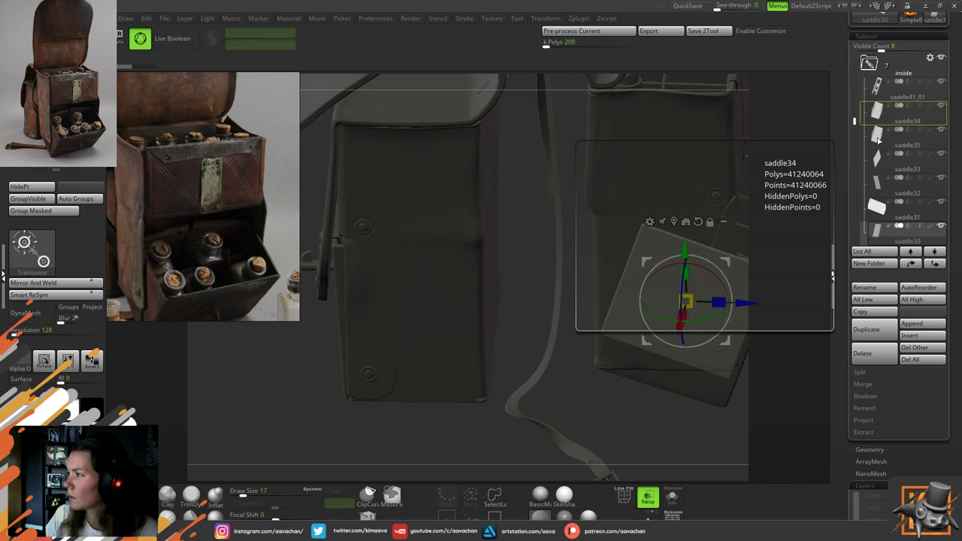
left_click(876, 135)
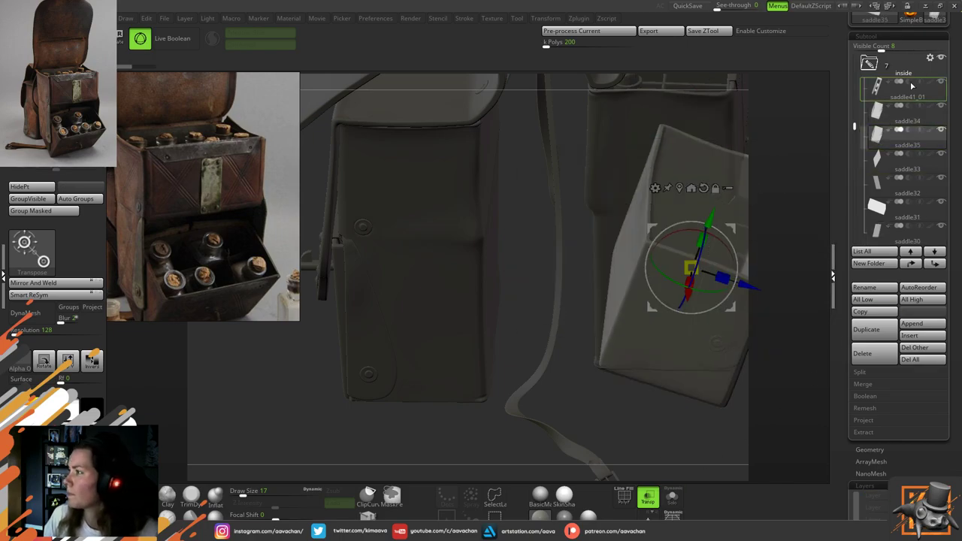
left_click(872, 68)
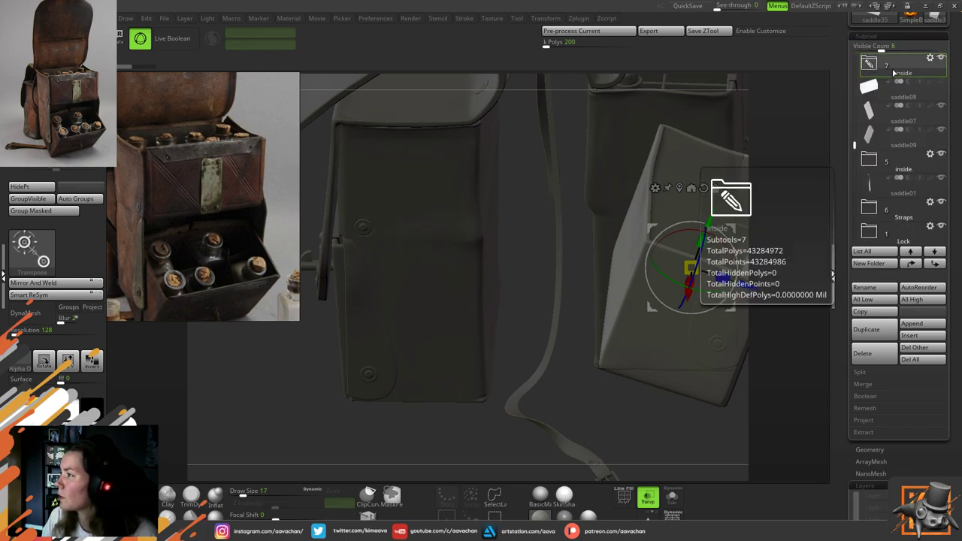
Set the open drawer's inside folder as a transpose set and shift it slightly outward along Z in side view
left_click_drag(543, 310, 654, 313, "shift")
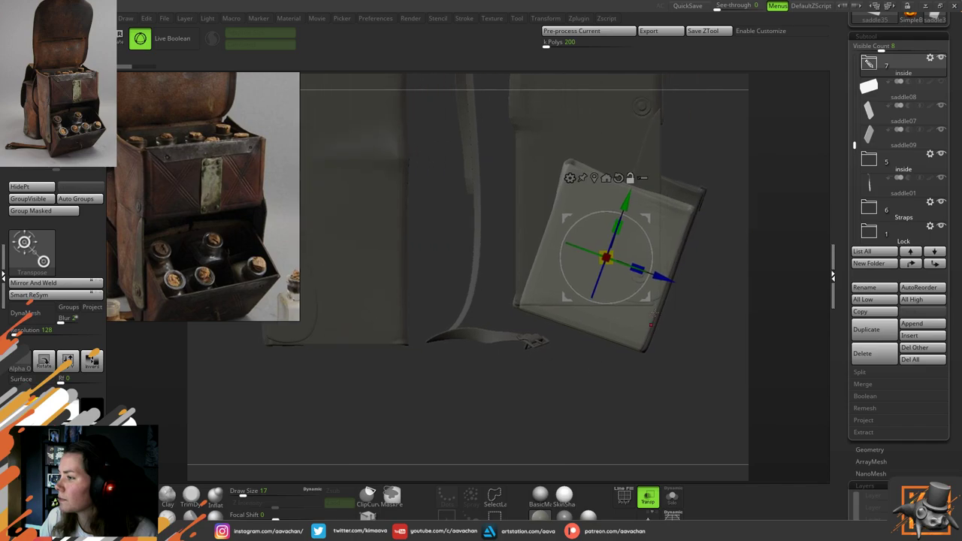
right_click_drag(678, 190, 678, 189)
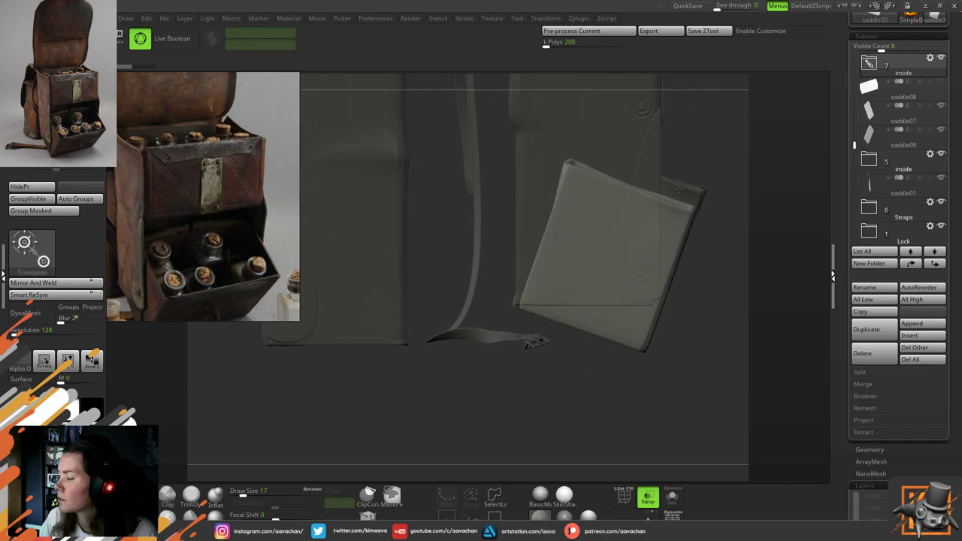
left_click(678, 190, "alt")
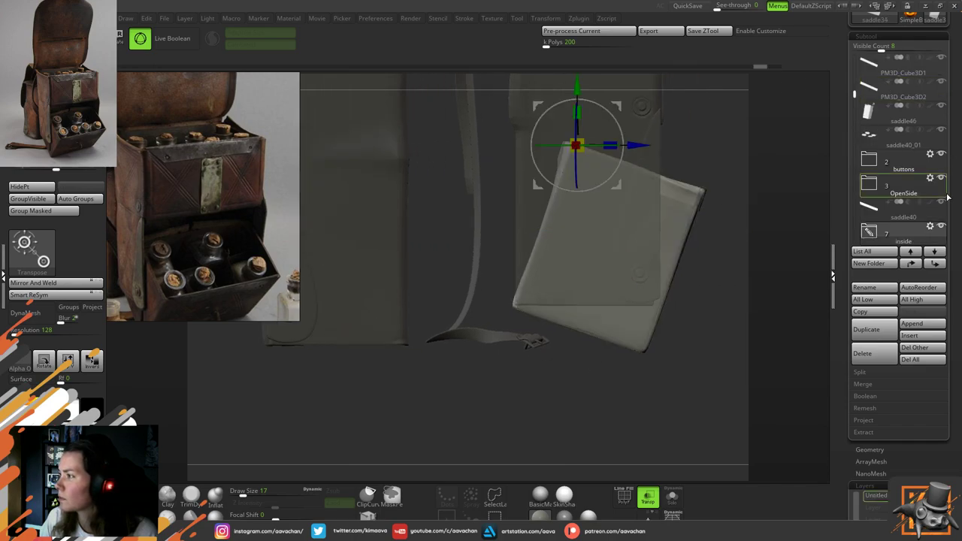
left_click(930, 226)
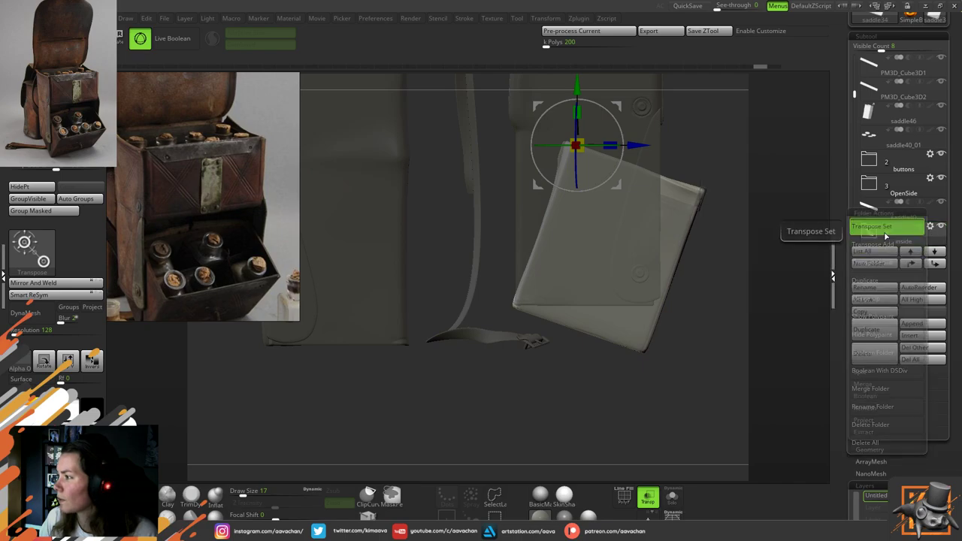
left_click(885, 232)
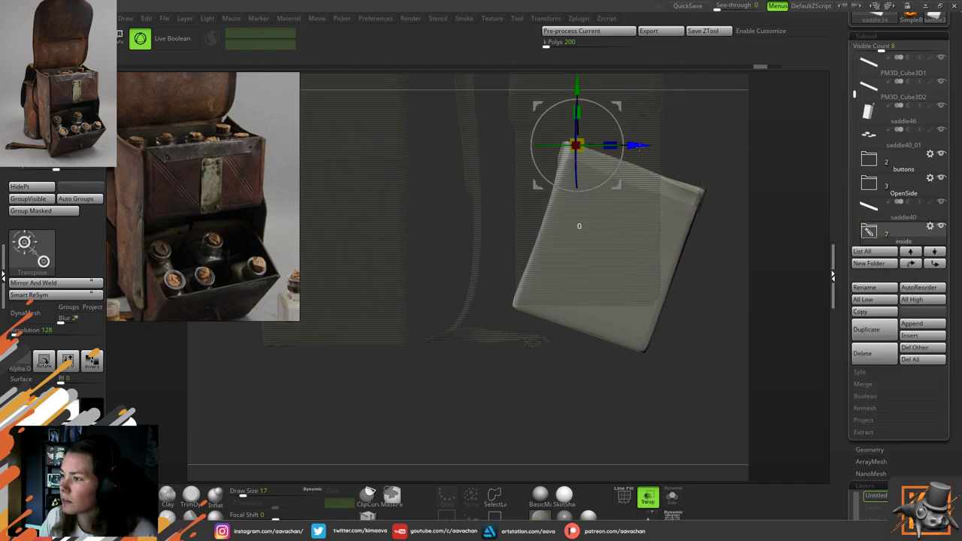
left_click_drag(636, 146, 642, 147)
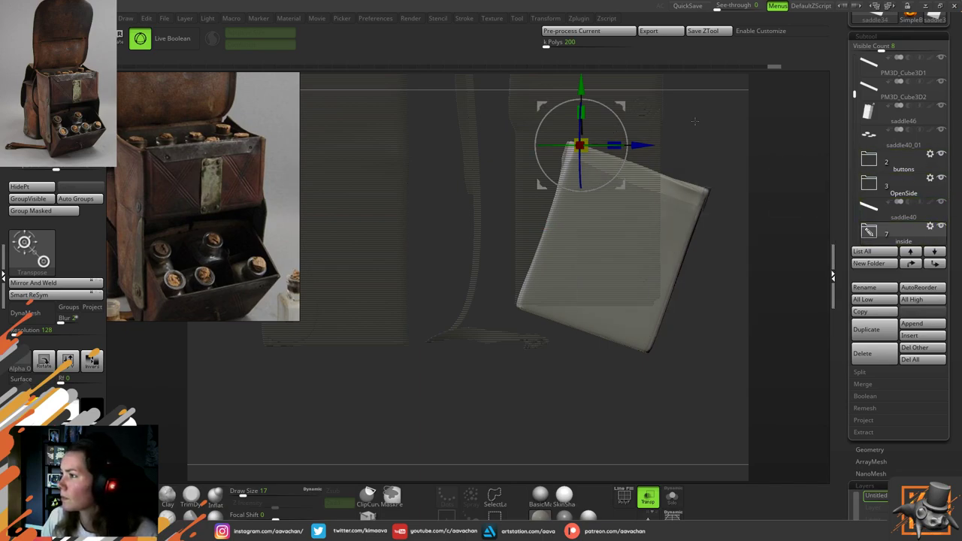
right_click_drag(618, 105, 616, 166, "alt")
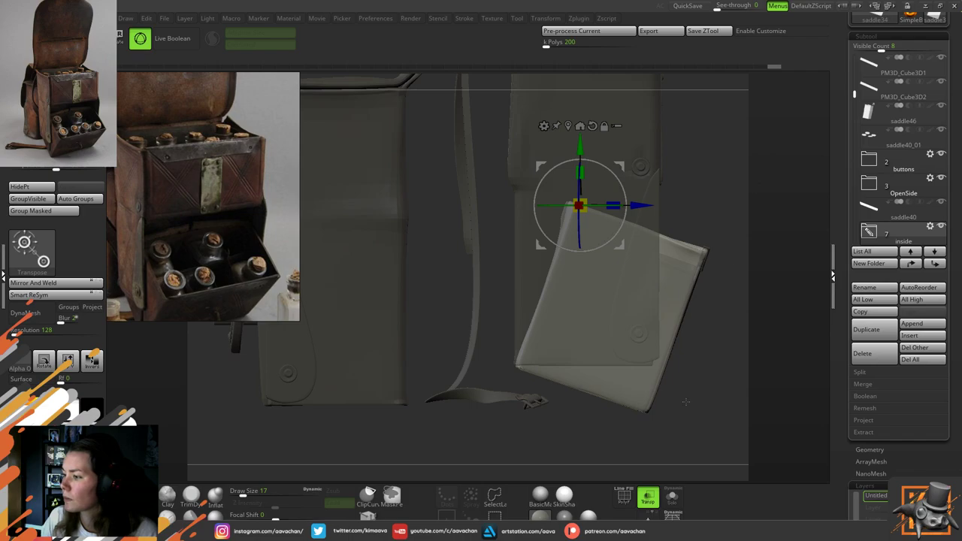
Shift the open drawer's parts slightly farther along Z with Transpose All Selected Subtools enabled, and disable that option again
left_click(647, 496)
mouse_move(710, 216)
left_mouse_down()
mouse_move(711, 203)
mouse_move(704, 226)
left_mouse_up()
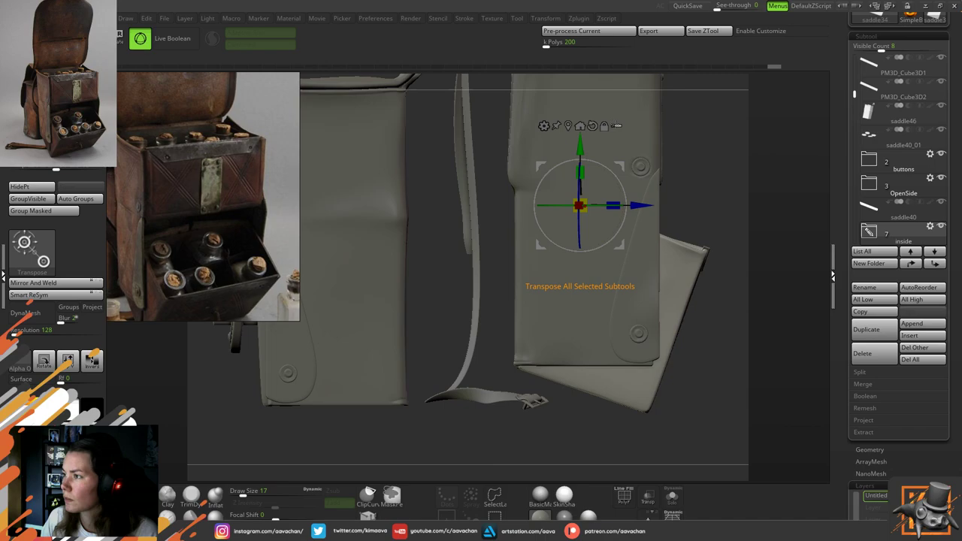
left_click(616, 126)
left_click_drag(640, 206, 641, 205)
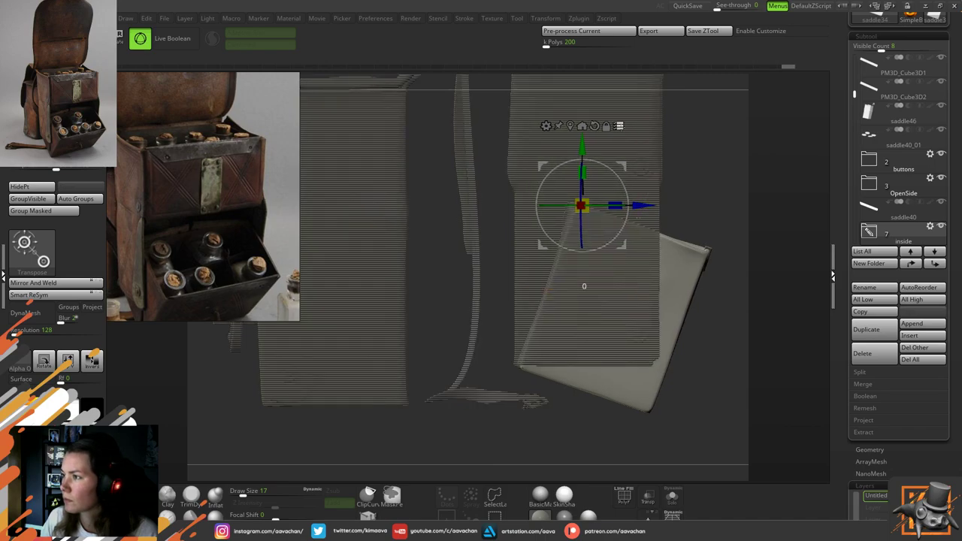
left_click(618, 126)
Turn on perspective display and save the tool as a file
left_click_drag(714, 213, 642, 495)
left_click(672, 515)
left_click_drag(667, 442, 676, 301)
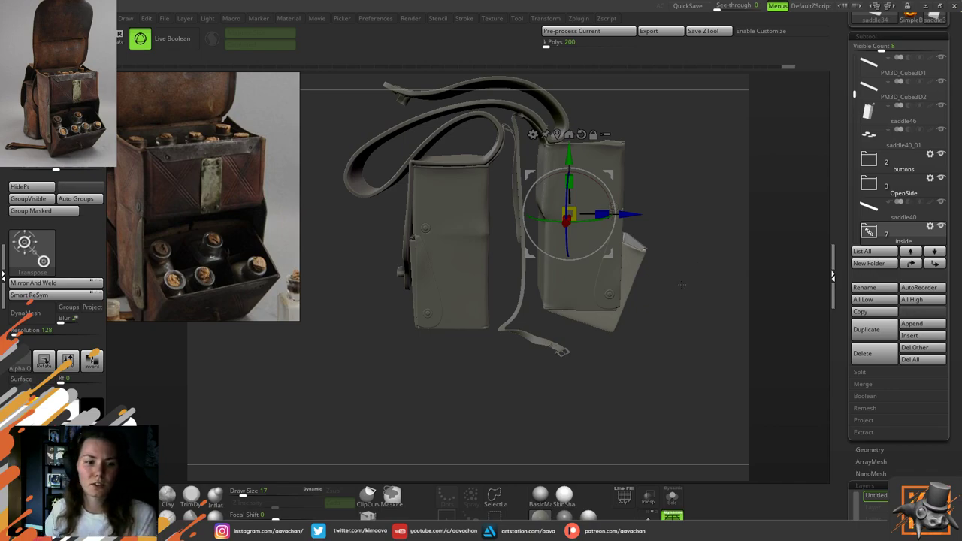
left_click_drag(701, 183, 700, 259)
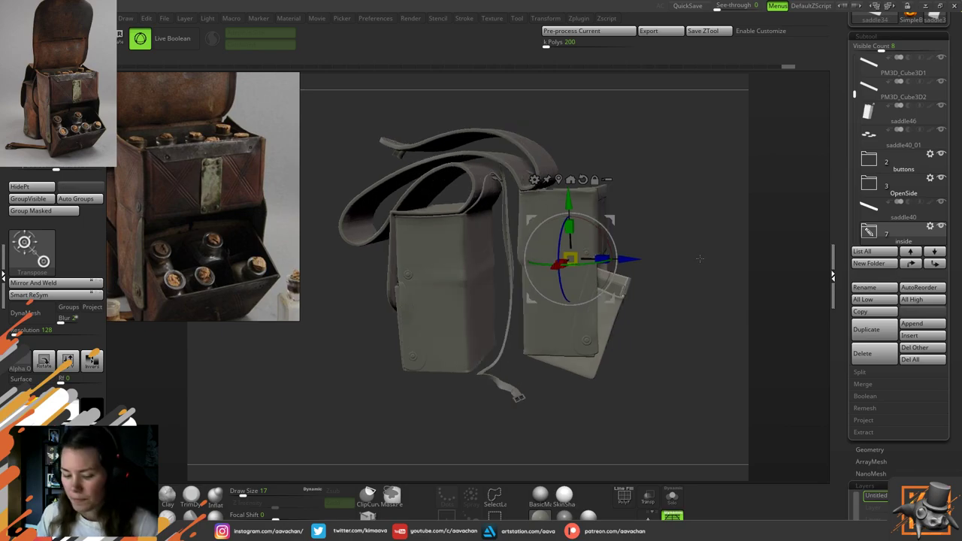
key("q")
left_click_drag(672, 159, 674, 190)
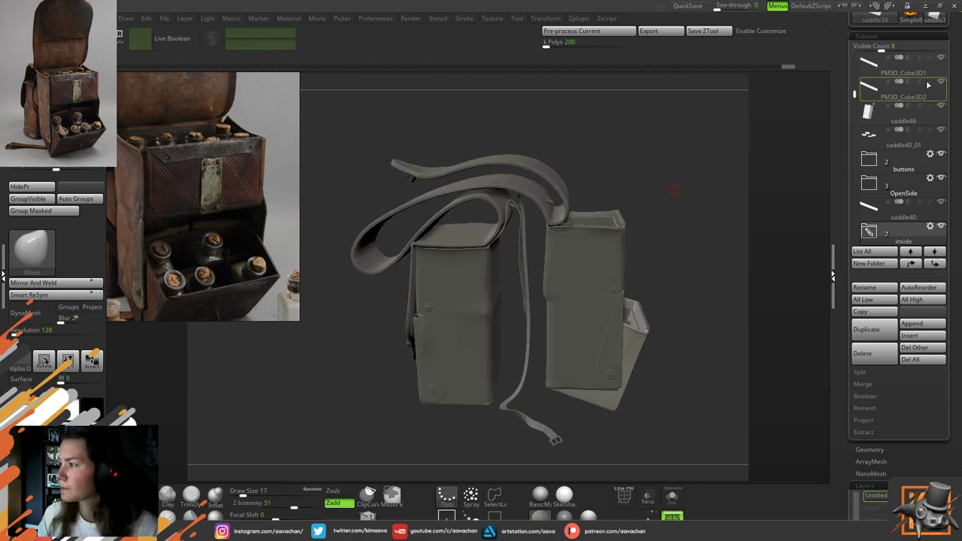
left_click_drag(957, 69, 957, 252)
left_click(926, 71)
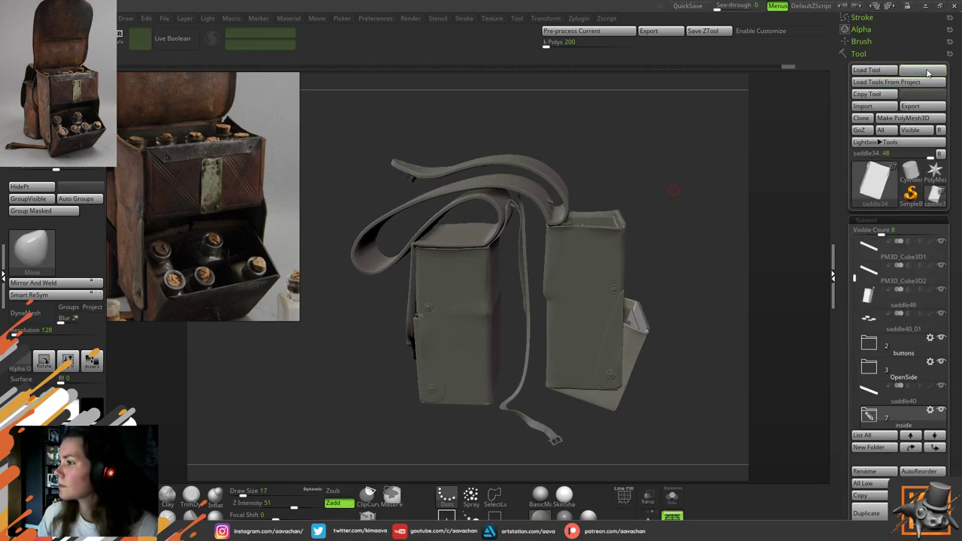
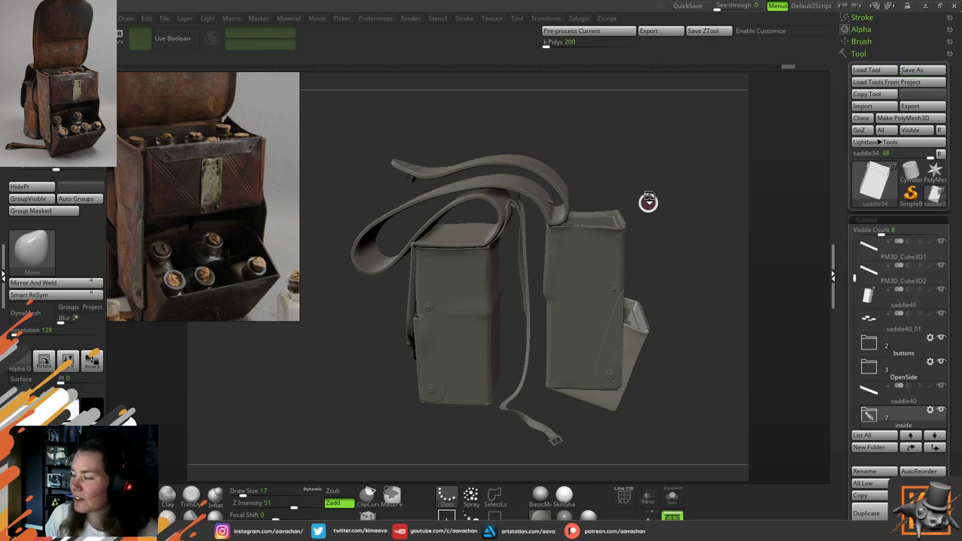
Examine the whole saddlebag with its open drawer from the front and the side
right_click(649, 272)
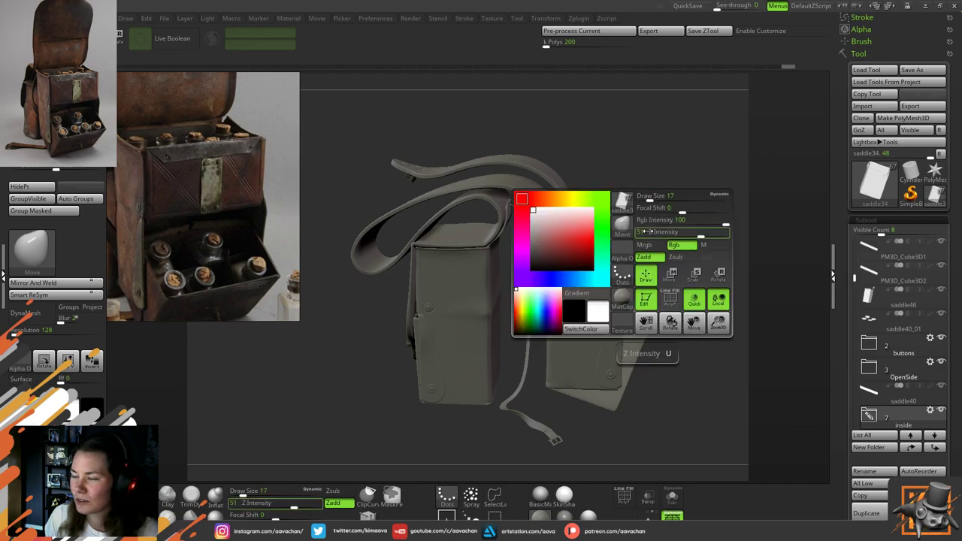
left_click_drag(668, 153, 648, 246)
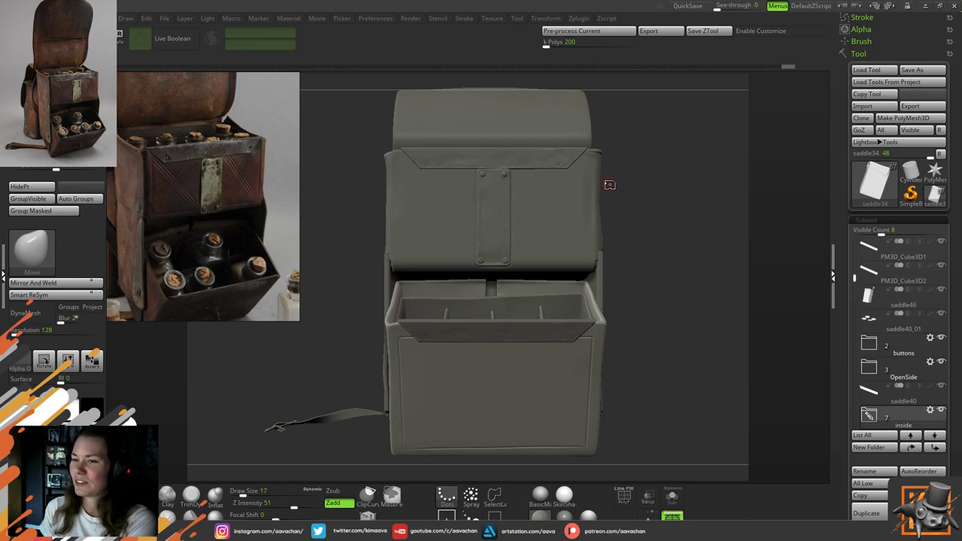
left_click_drag(660, 171, 651, 211)
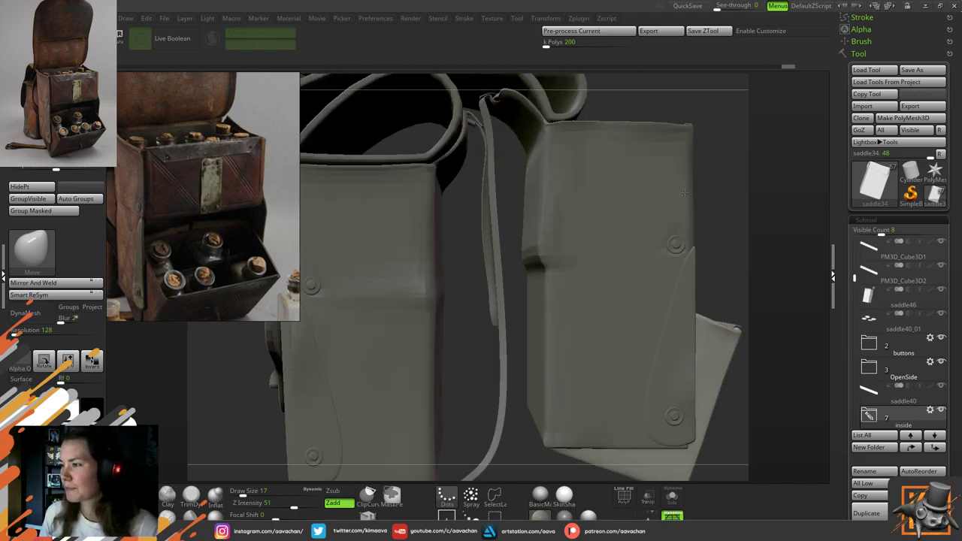
right_click_drag(646, 294, 636, 179, "ctrl")
left_click_drag(636, 179, 657, 192)
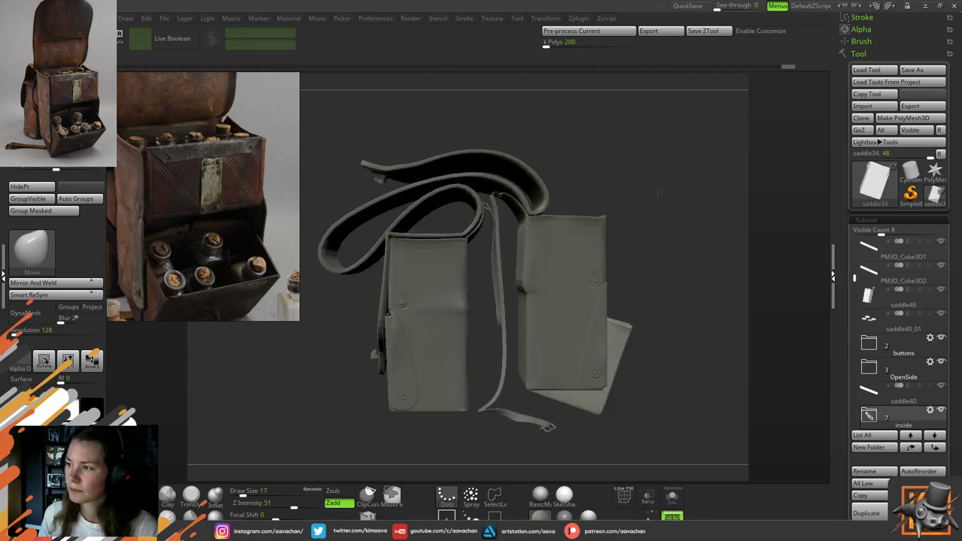
left_click_drag(637, 162, 661, 203)
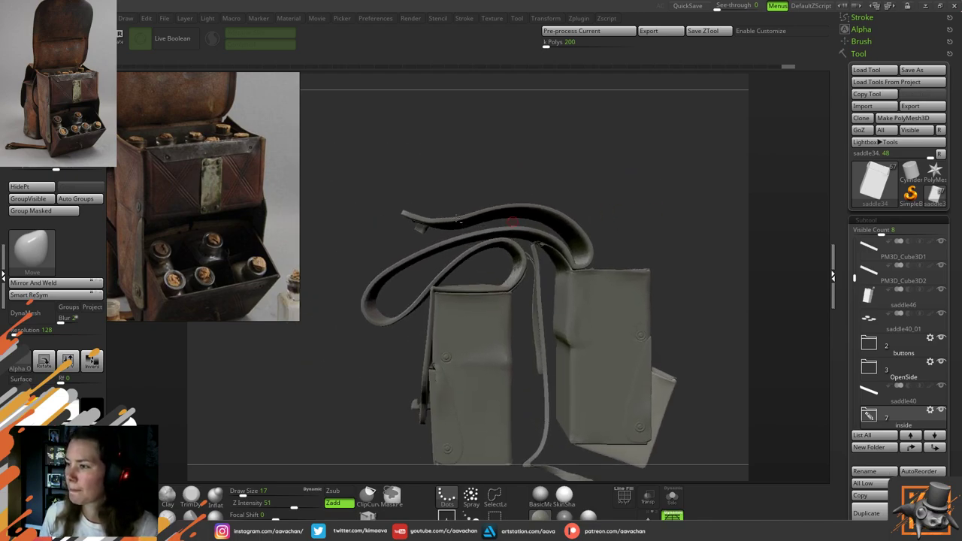
Expand the top strap's untitled folder and examine the keyhole cutter saddle37_01 at the strap's end
left_click(459, 218, "alt")
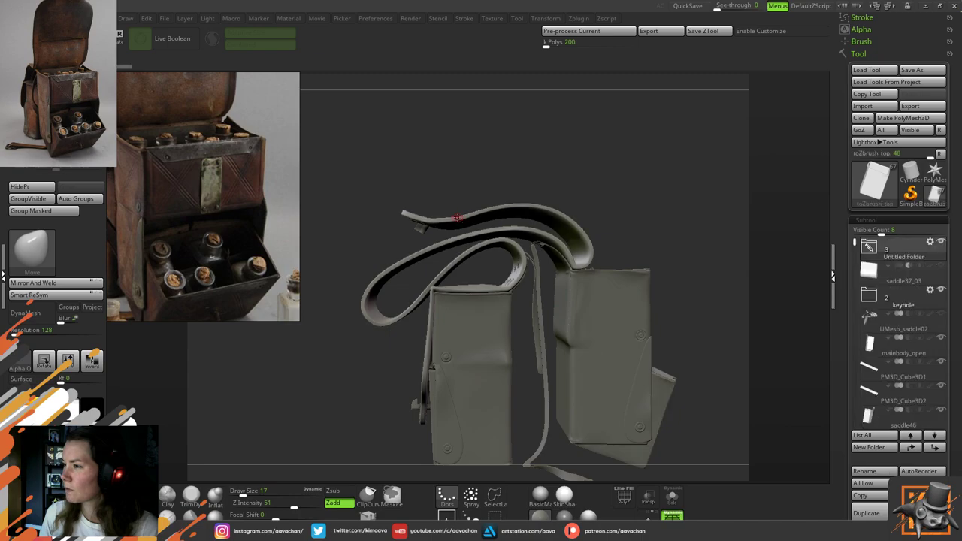
left_click(869, 252)
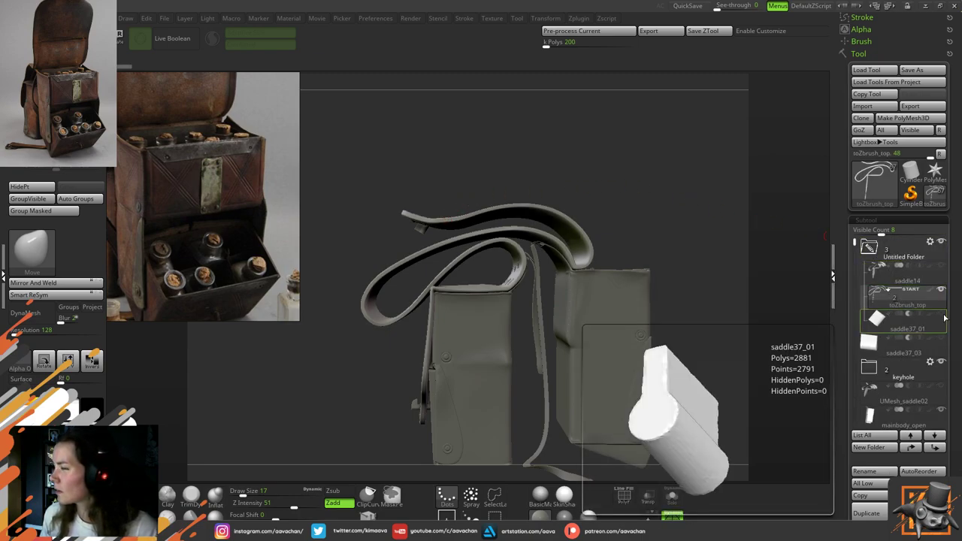
right_click_drag(475, 164, 437, 154, "ctrl")
mouse_move(438, 153)
left_mouse_down()
mouse_move(399, 157)
mouse_move(415, 123)
mouse_move(446, 157)
left_mouse_up()
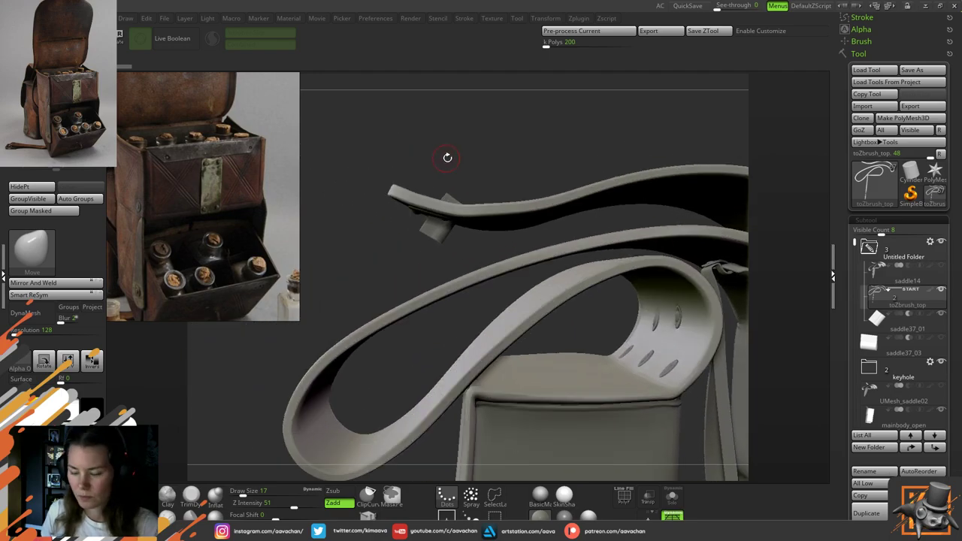
key("w")
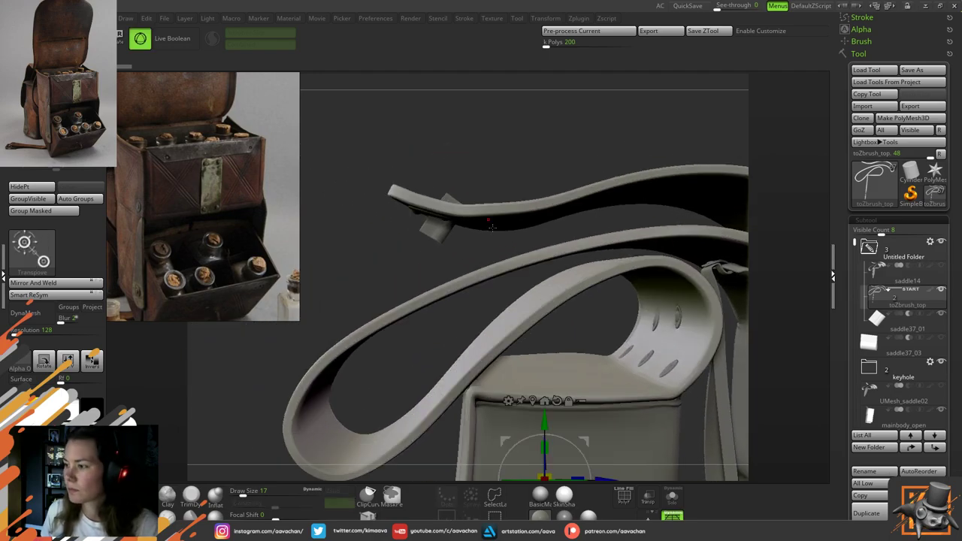
left_click(874, 322)
left_click_drag(484, 168, 507, 147)
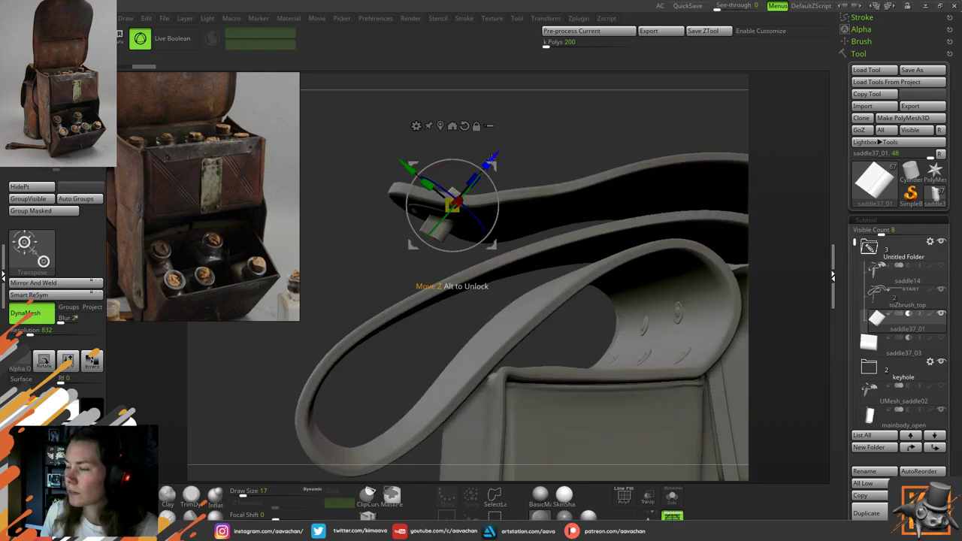
left_click(646, 499)
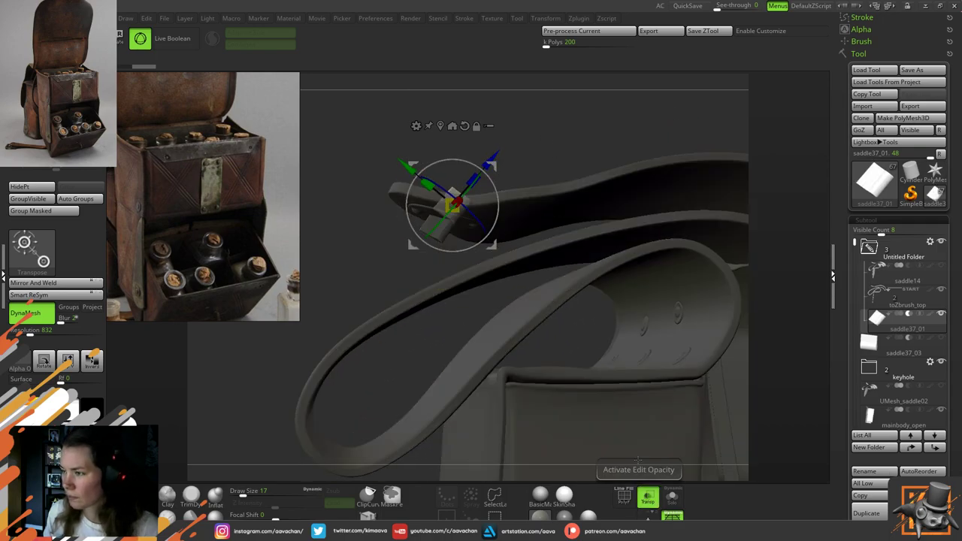
left_click(646, 499)
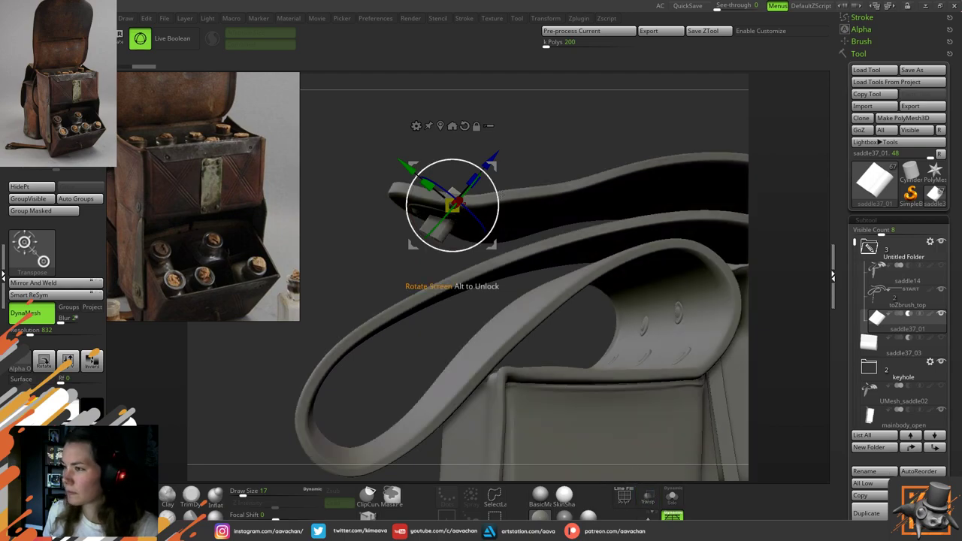
Select the keyhole cutter of the strap's metal plate and move the keyhole folder above saddle37_03
left_click(440, 239, "alt")
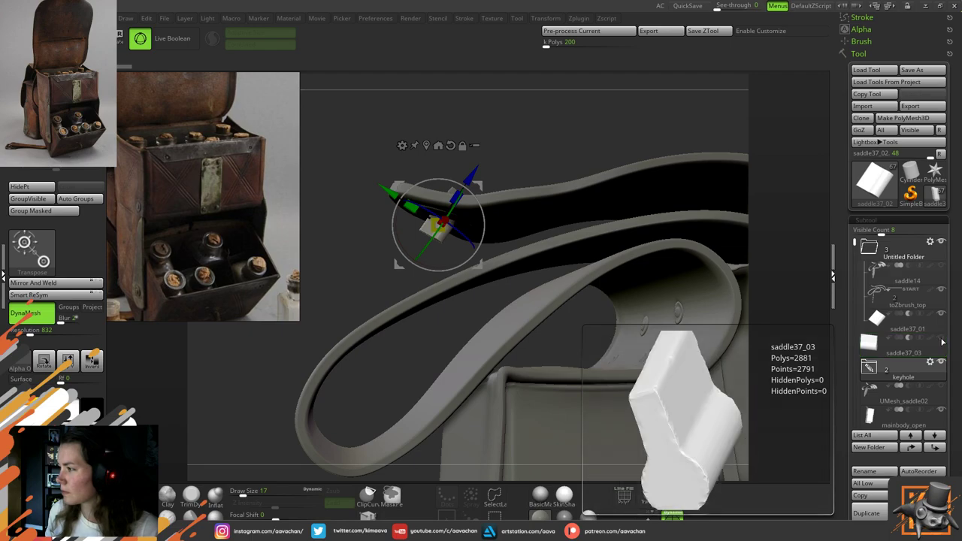
mouse_move(915, 391)
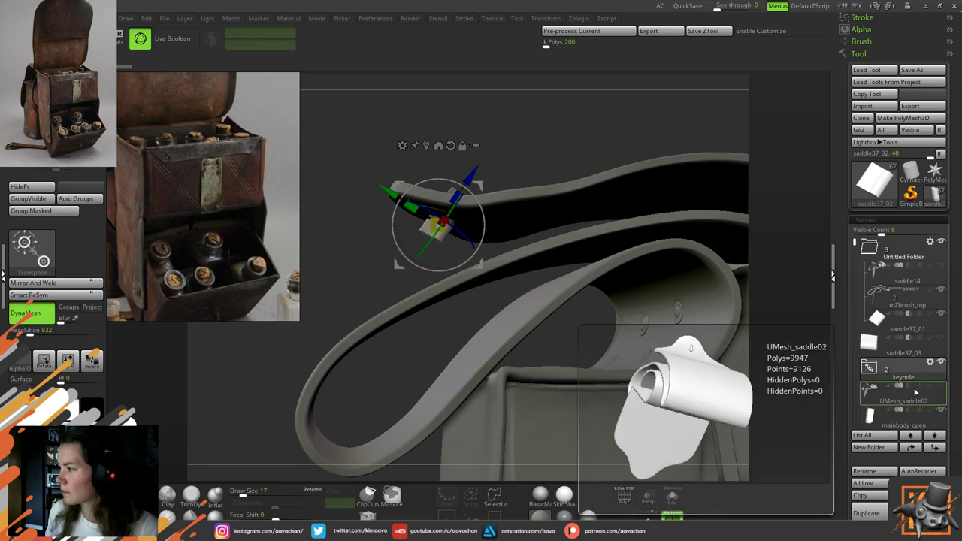
left_click(912, 448)
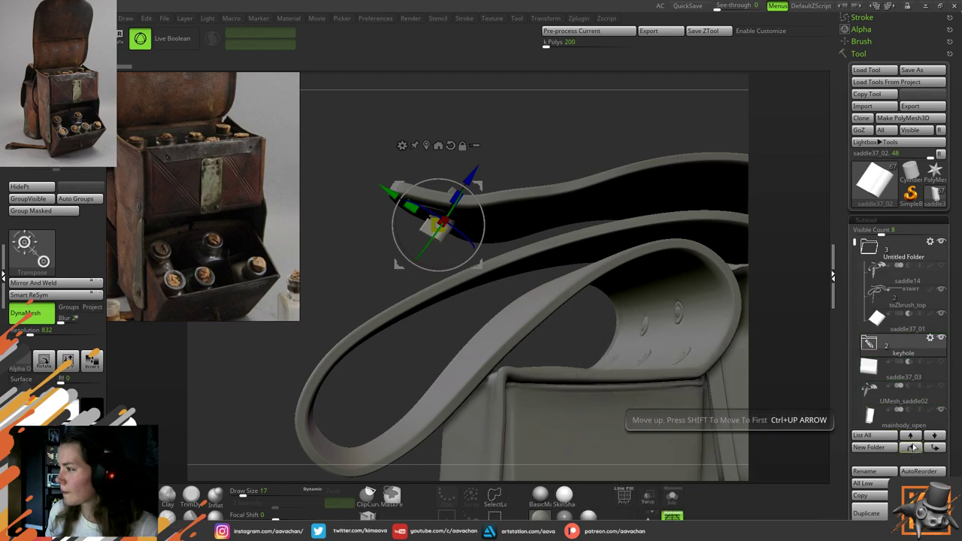
Enable Live Boolean and shift the strap's cutter saddle37_01 slightly to align with the plate's keyhole
left_click(885, 300)
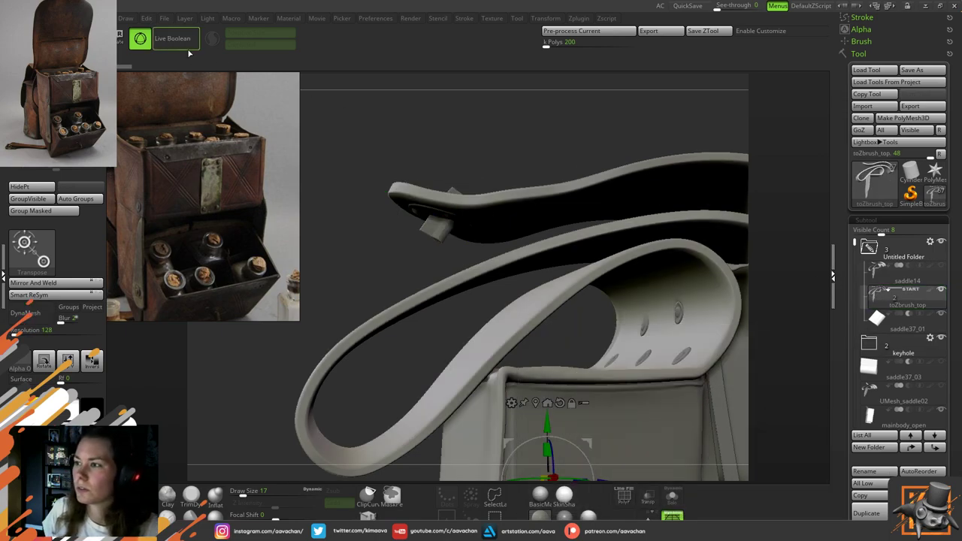
left_click(187, 50)
mouse_move(502, 112)
left_mouse_down()
mouse_move(529, 210)
mouse_move(479, 215)
mouse_move(482, 222)
mouse_move(529, 87)
mouse_move(496, 121)
mouse_move(502, 150)
mouse_move(531, 148)
mouse_move(520, 118)
left_mouse_up()
left_click(884, 322)
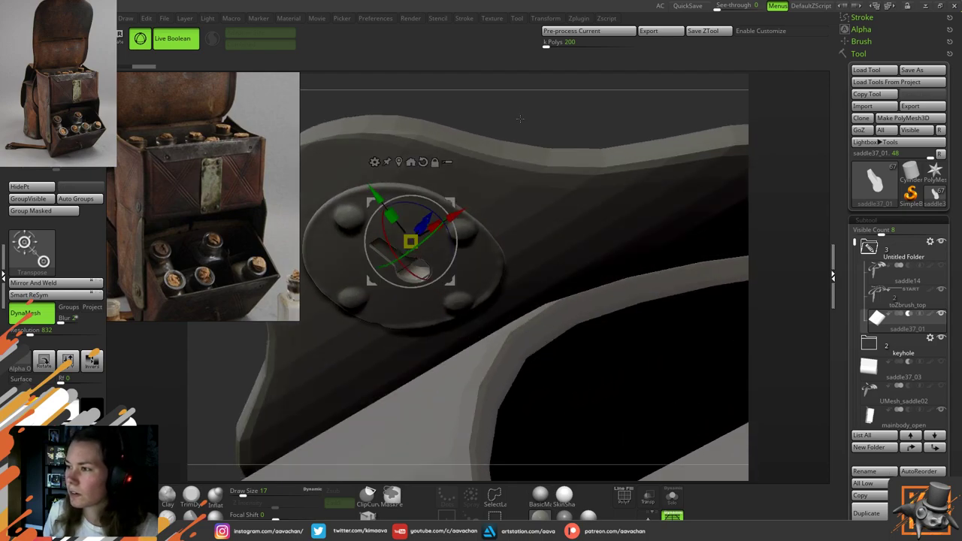
left_click_drag(426, 219, 423, 224)
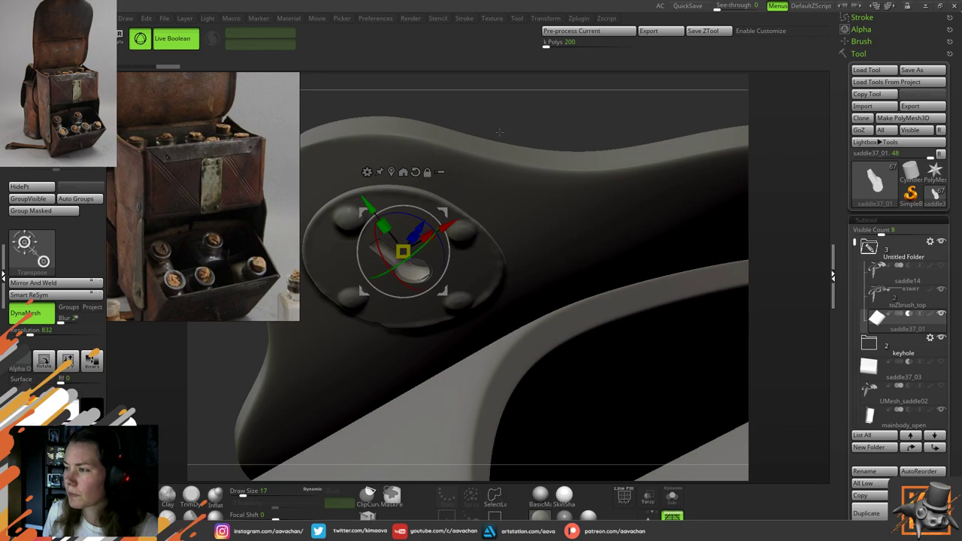
left_click_drag(499, 133, 493, 175)
key("q")
mouse_move(532, 223)
right_mouse_down()
mouse_move(537, 200)
mouse_move(454, 124)
right_mouse_up()
right_click_drag(581, 213, 572, 213, "shift")
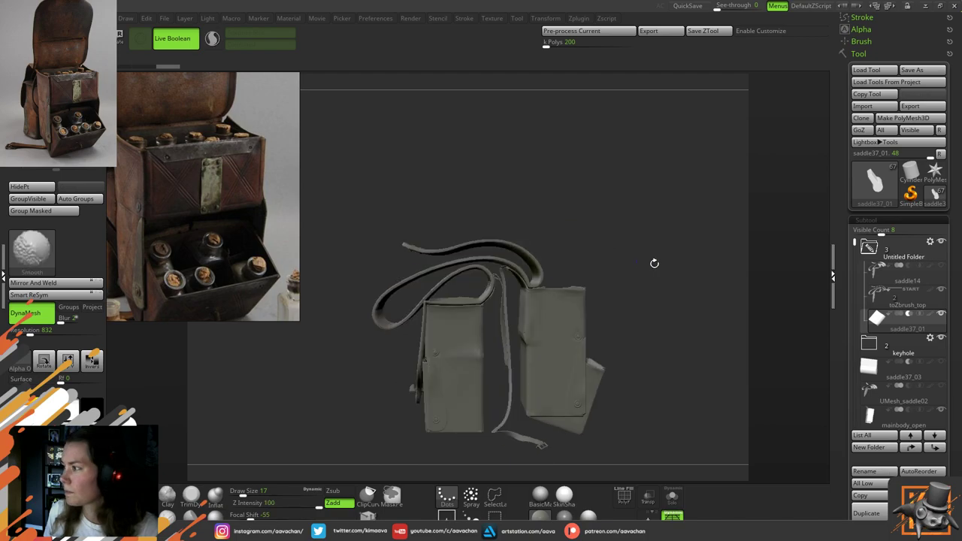
Move the saddle14 subtool out of the Untitled Folder, leaving only the strap and its keyhole cutter inside
left_click(884, 297)
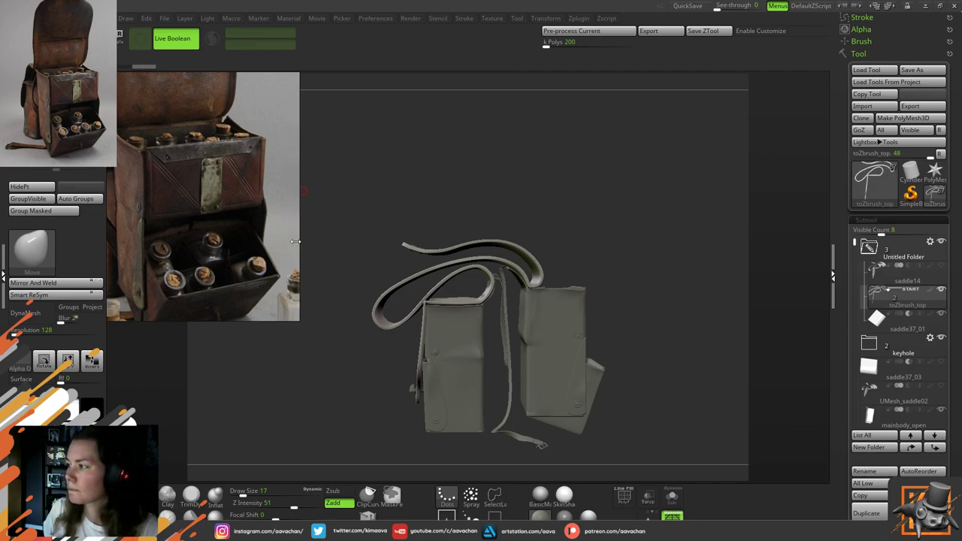
mouse_move(904, 299)
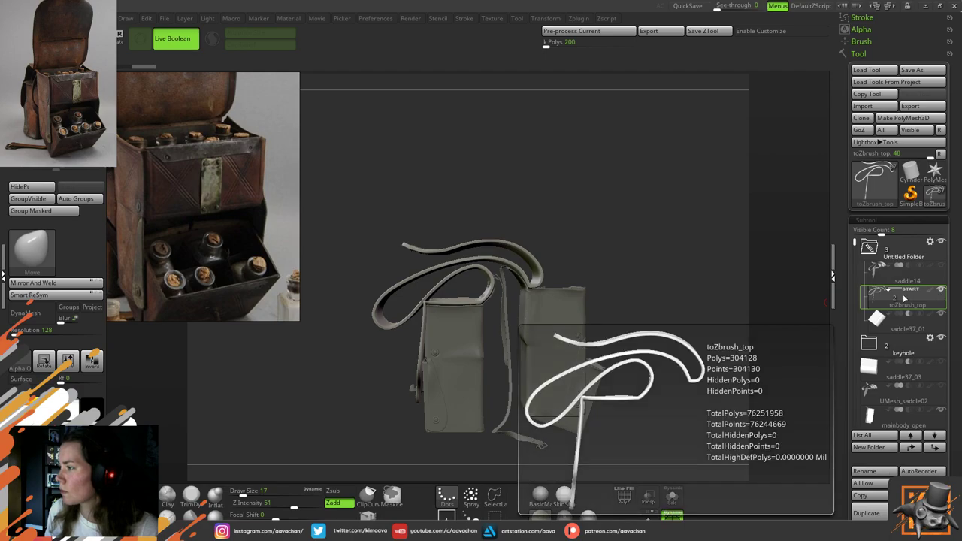
mouse_move(915, 277)
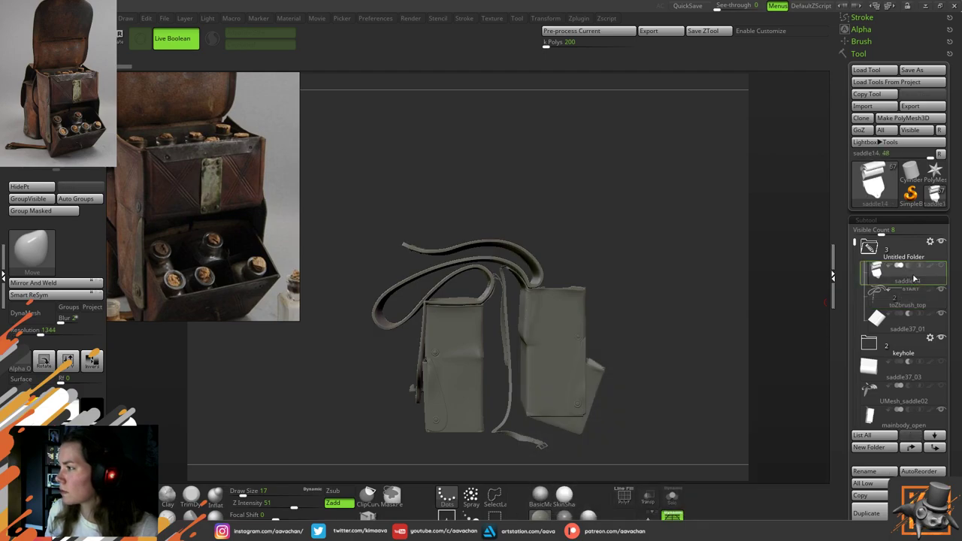
left_click(914, 276)
left_click(911, 448)
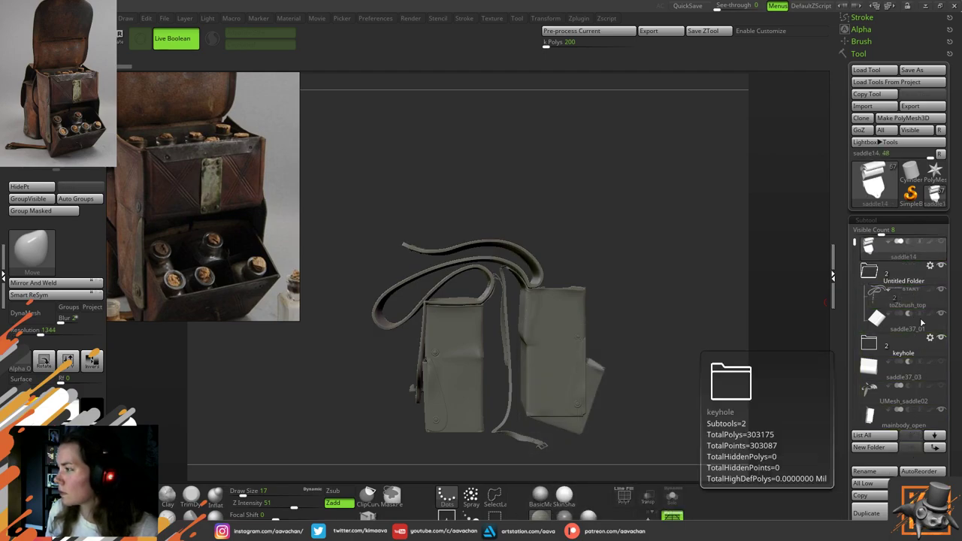
Run Boolean Folder on the Untitled Folder and select the resulting strap mesh
mouse_move(899, 274)
left_click(931, 266)
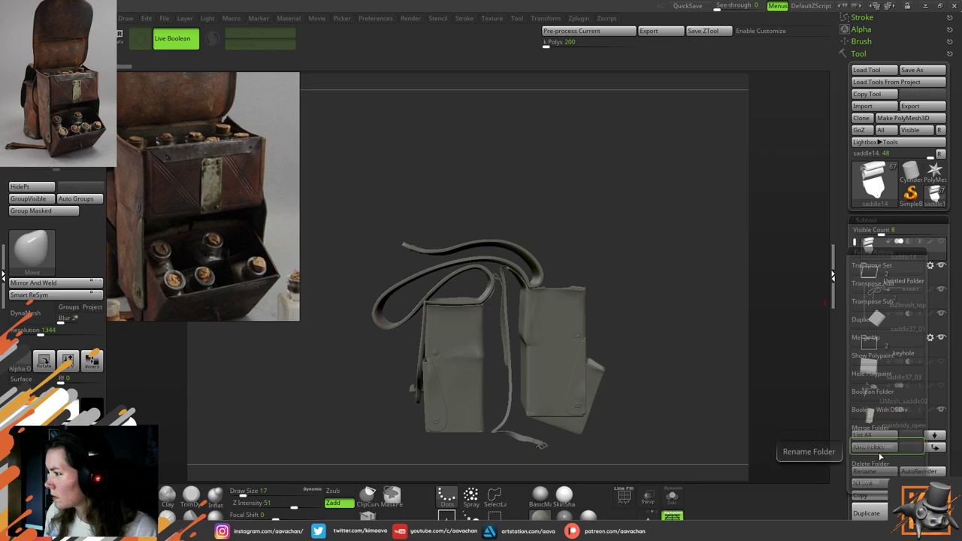
left_click(881, 397)
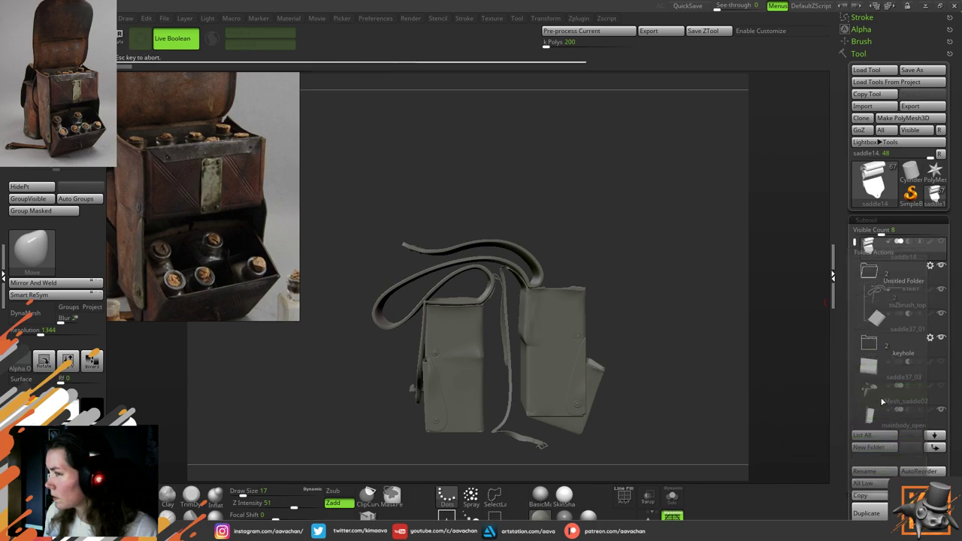
mouse_move(882, 288)
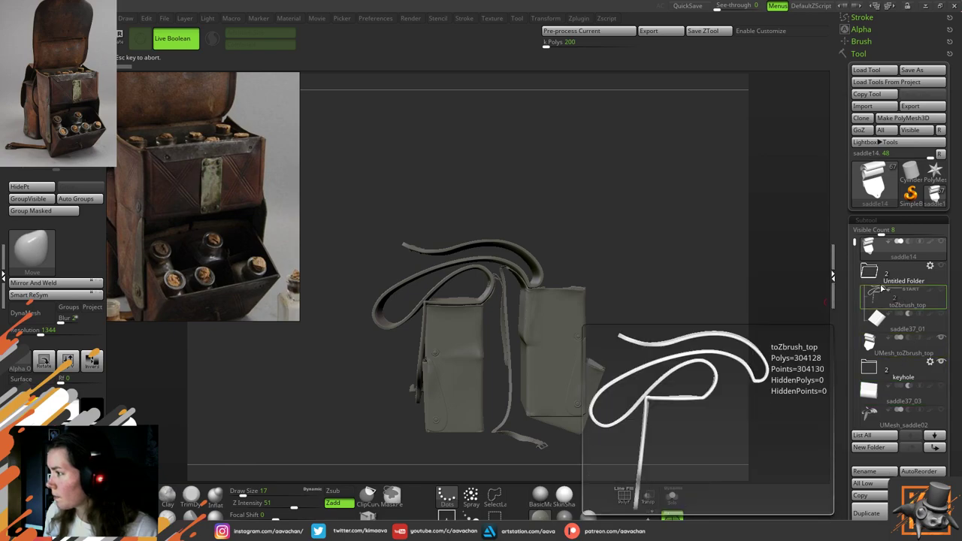
left_click(872, 343)
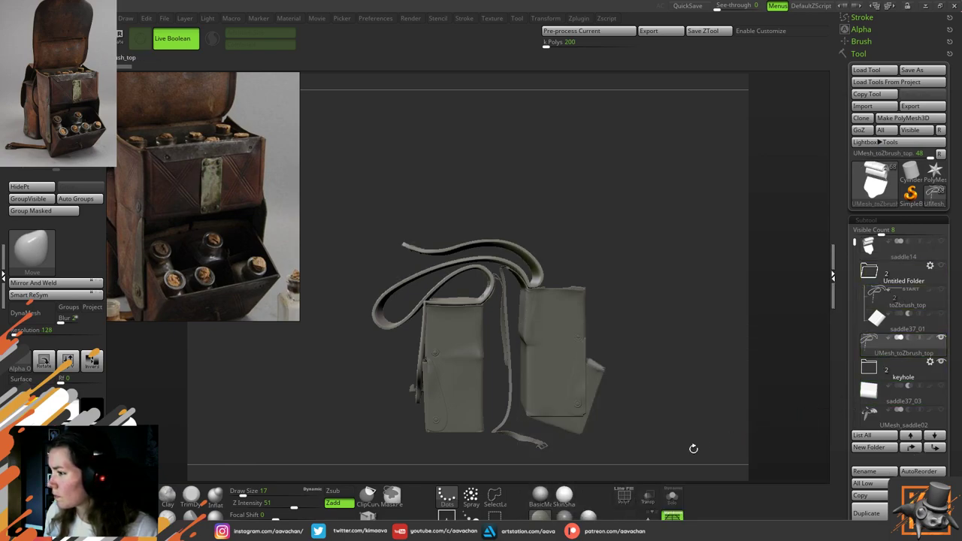
Examine the booleaned strap in isolation, collapse its source folder, and show the whole bag again
left_click(674, 498)
left_click_drag(469, 209, 496, 286, "alt")
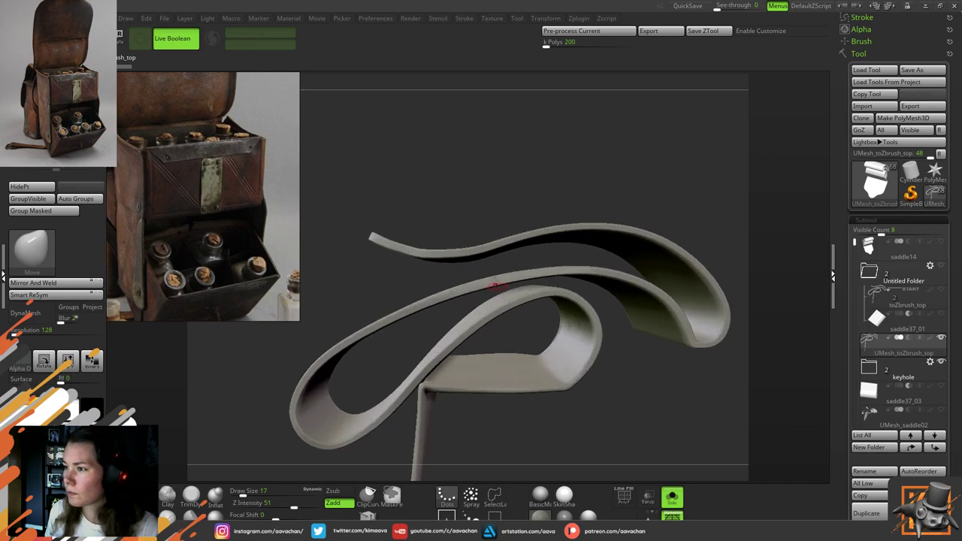
left_click_drag(465, 157, 733, 327)
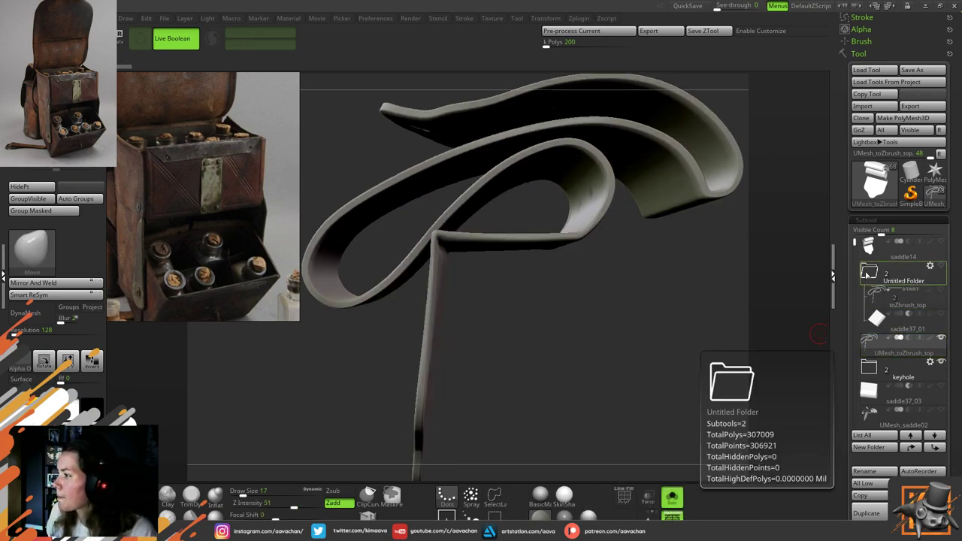
left_click(871, 273)
mouse_move(873, 352)
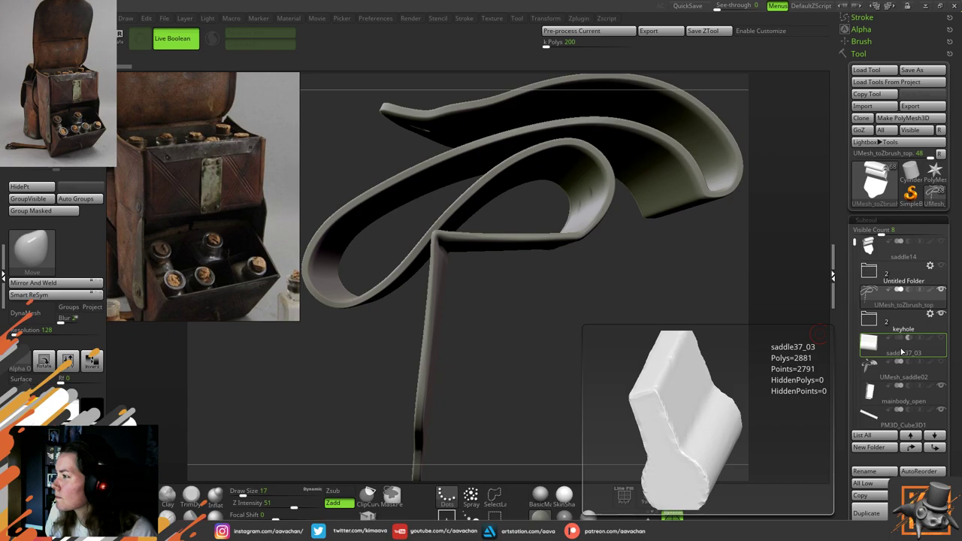
left_click(674, 499)
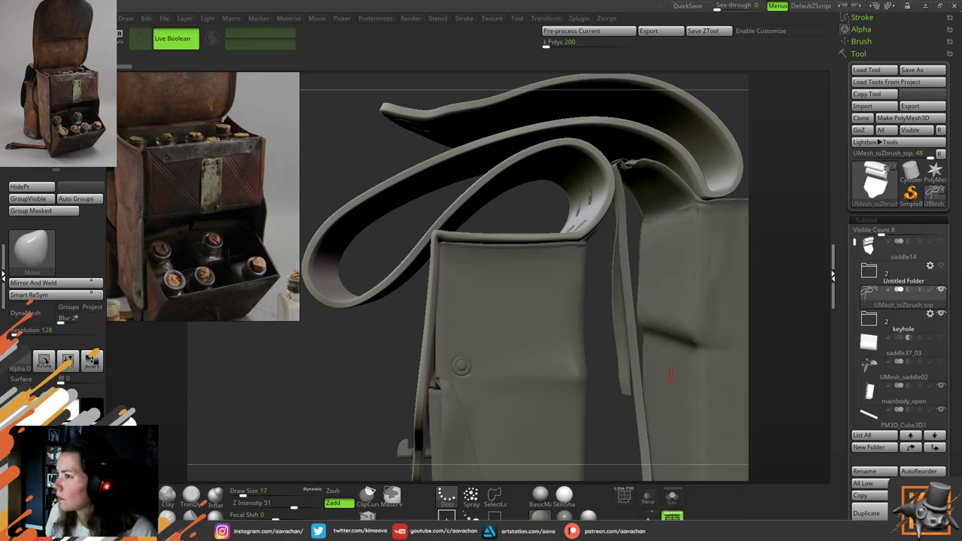
Compare the strap's metal plate with Live Boolean off and on, and run Boolean Folder on the keyhole folder
right_click_drag(624, 321, 497, 269, "ctrl")
mouse_move(459, 238)
left_mouse_down()
mouse_move(415, 320)
mouse_move(422, 293)
mouse_move(419, 303)
left_mouse_up()
left_click(186, 44)
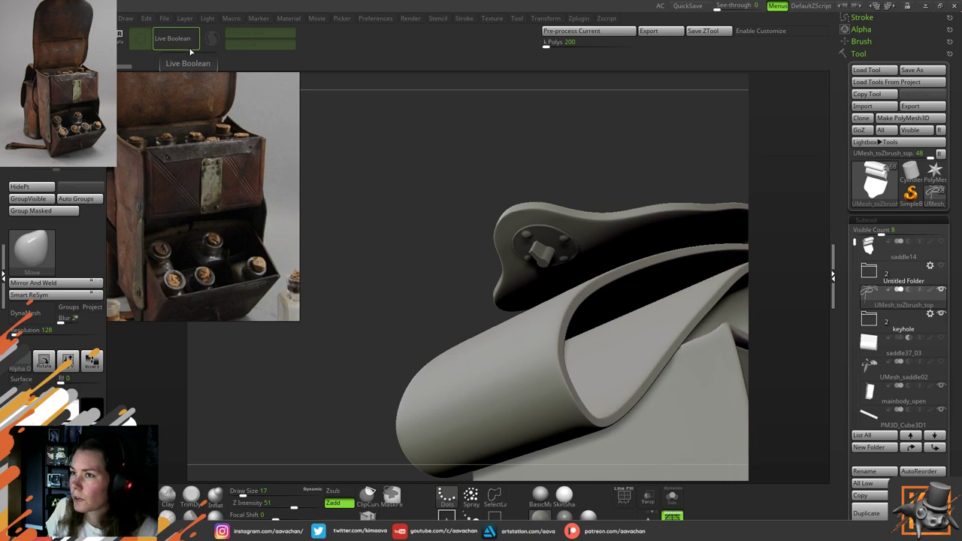
left_click(188, 41)
mouse_move(876, 324)
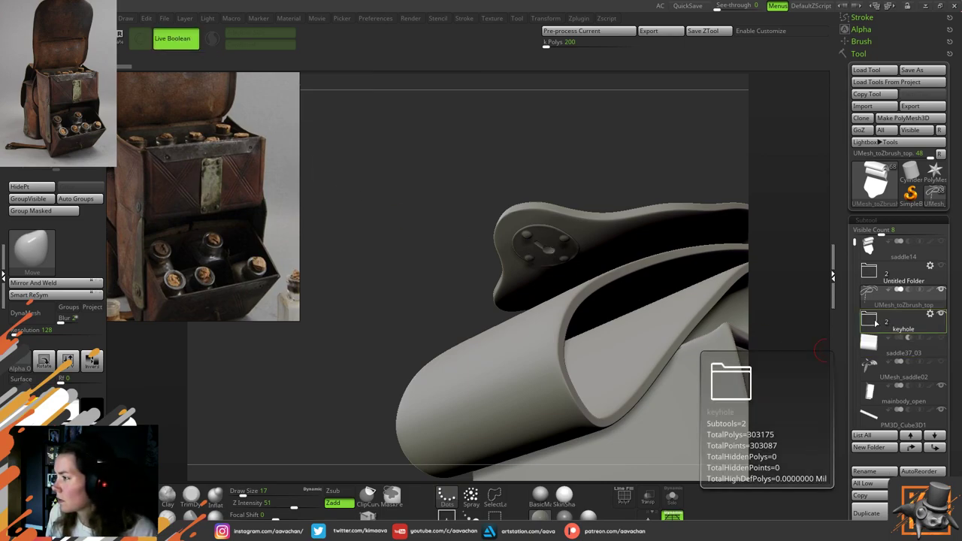
left_click(931, 315)
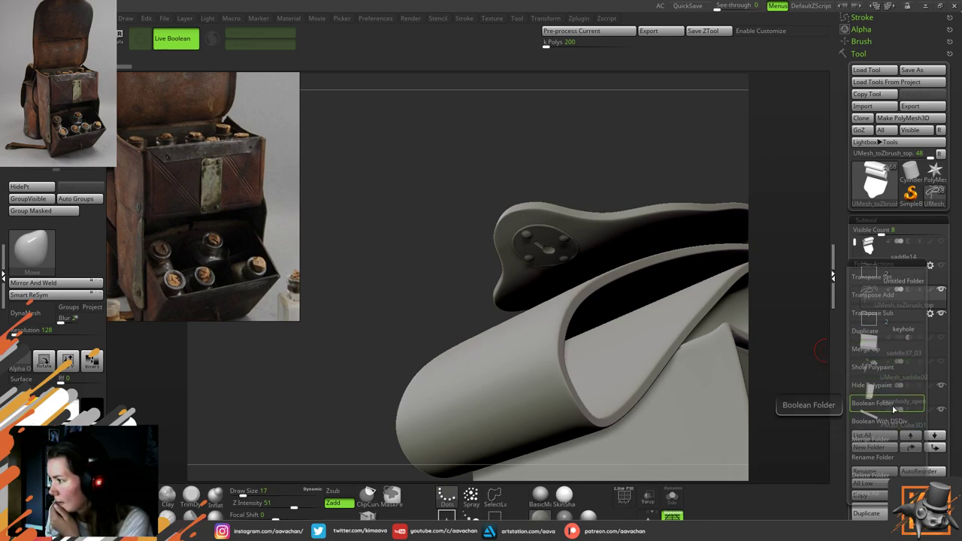
left_click(884, 403)
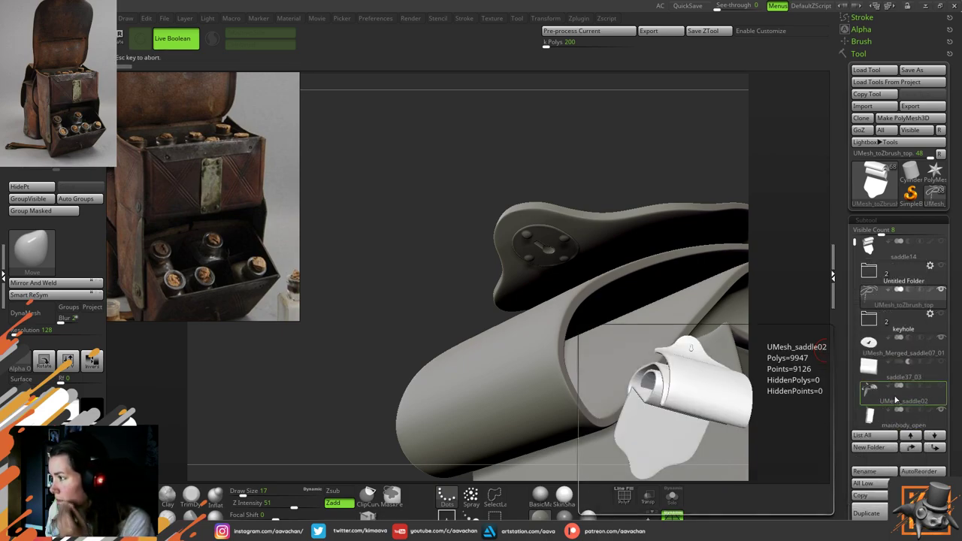
Select the booleaned keyhole plate, disable Live Boolean, and isolate the plate to inspect its cut-out up close
left_click(887, 353)
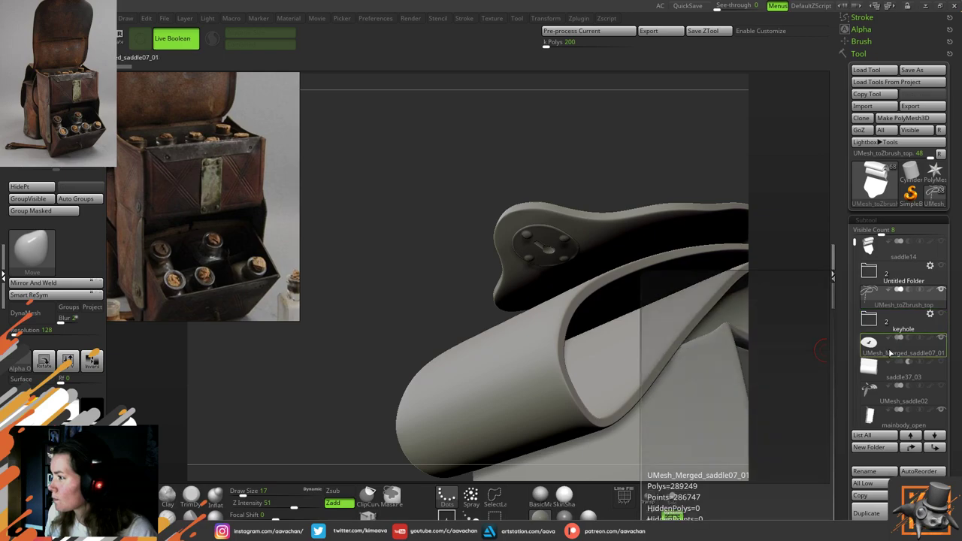
left_click(172, 38)
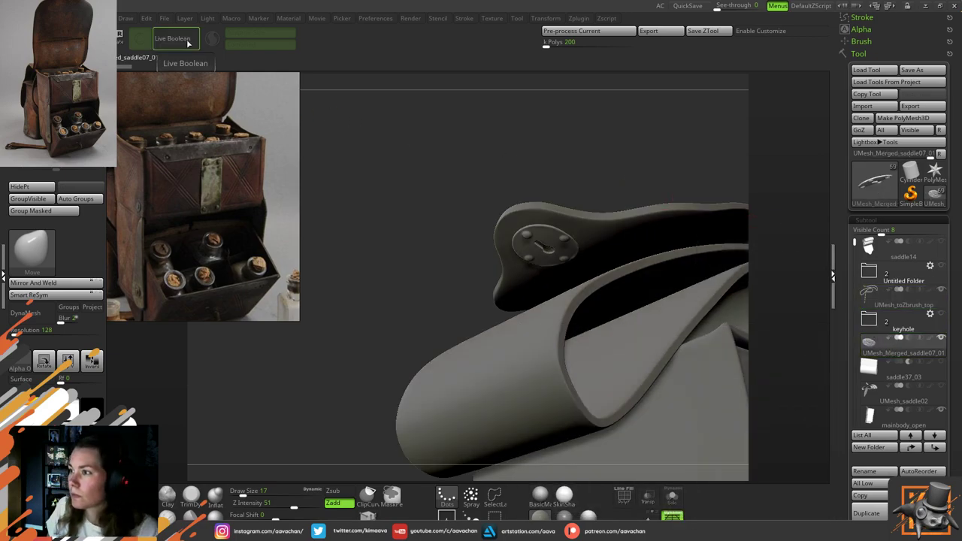
left_click_drag(619, 159, 808, 406)
left_click_drag(548, 246, 547, 162)
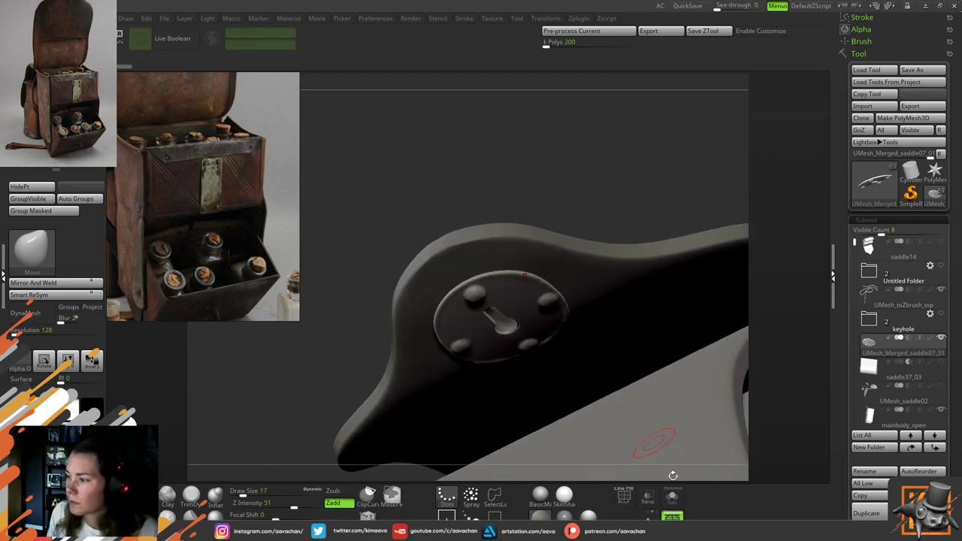
left_click(672, 496)
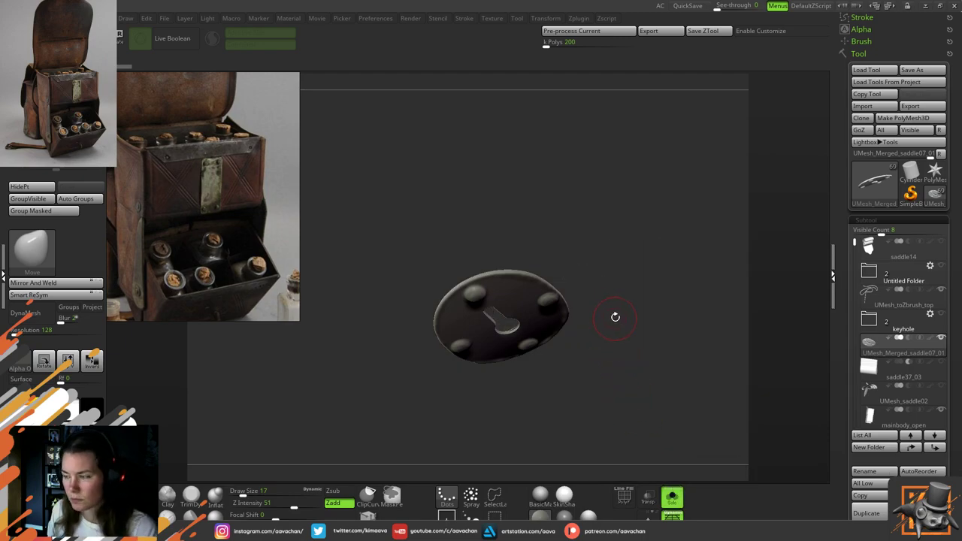
key("f")
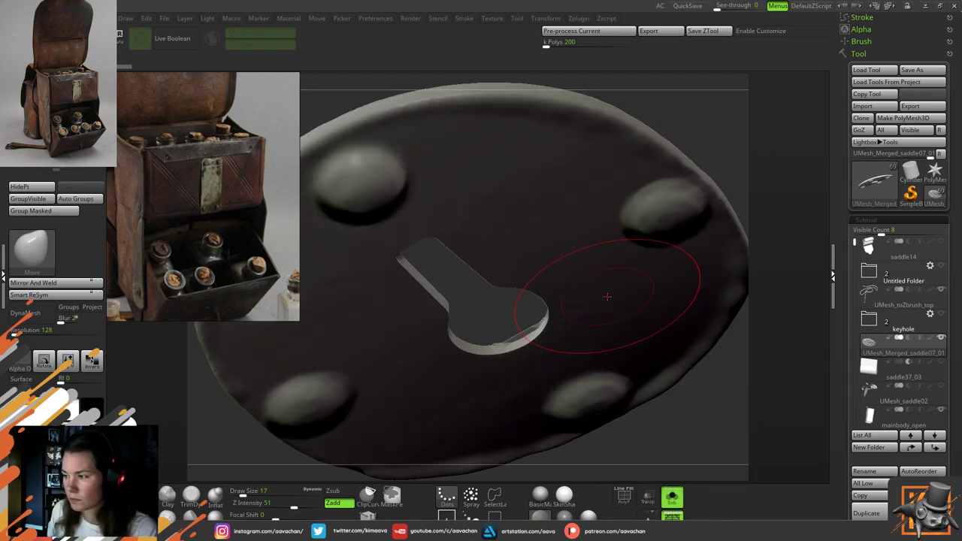
Try to touch up the edge of the booleaned plate's keyhole cut-out with the Move brush at draw size 4
mouse_move(604, 327)
right_mouse_down()
mouse_move(494, 311)
mouse_move(535, 327)
right_mouse_up()
key("space")
left_click(490, 309)
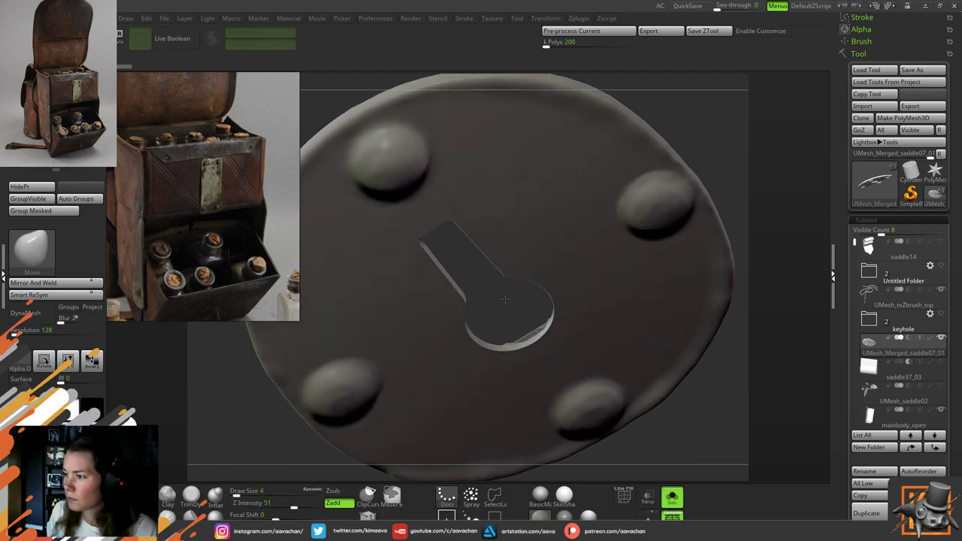
key("ctrl+z")
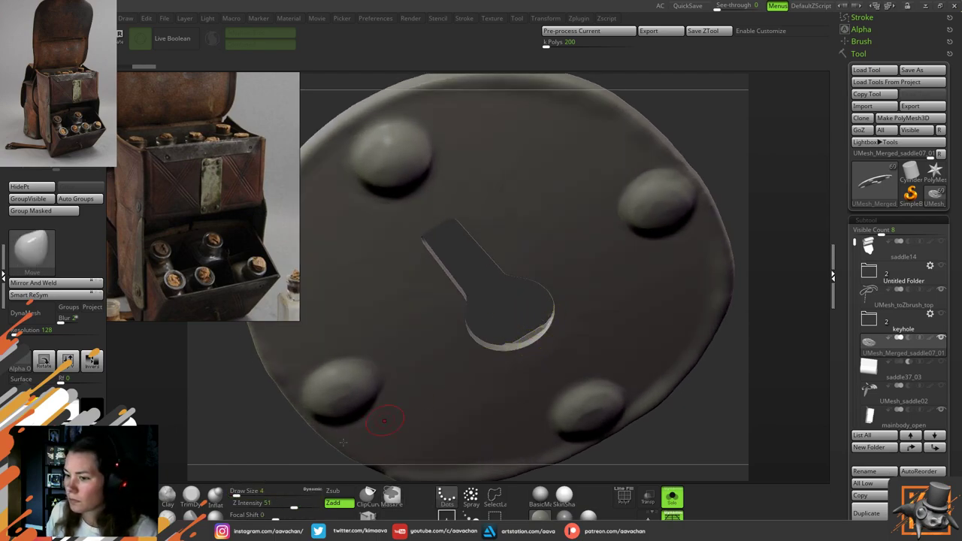
key("ctrl")
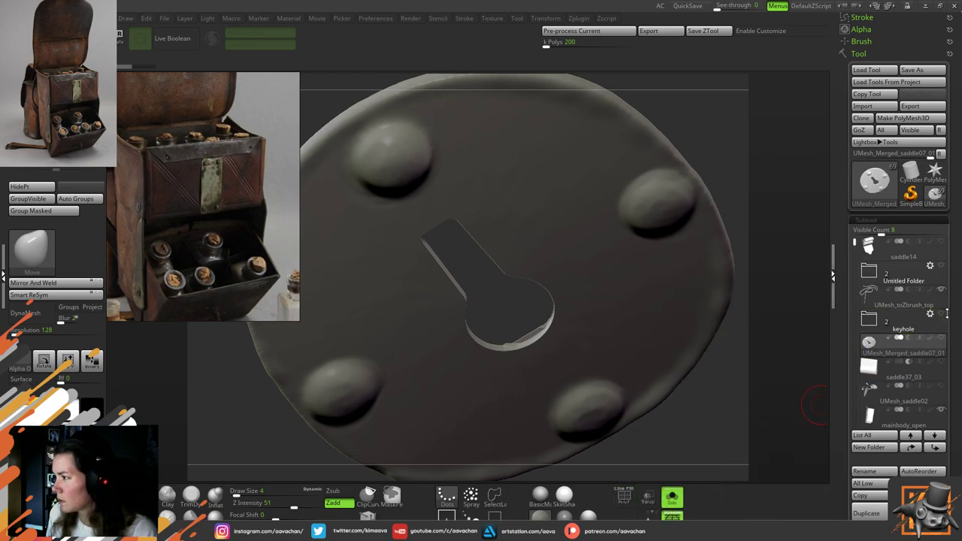
Reveal the keyhole folder's source subtools alongside the rest of the bag and enable Live Boolean
left_click(916, 325)
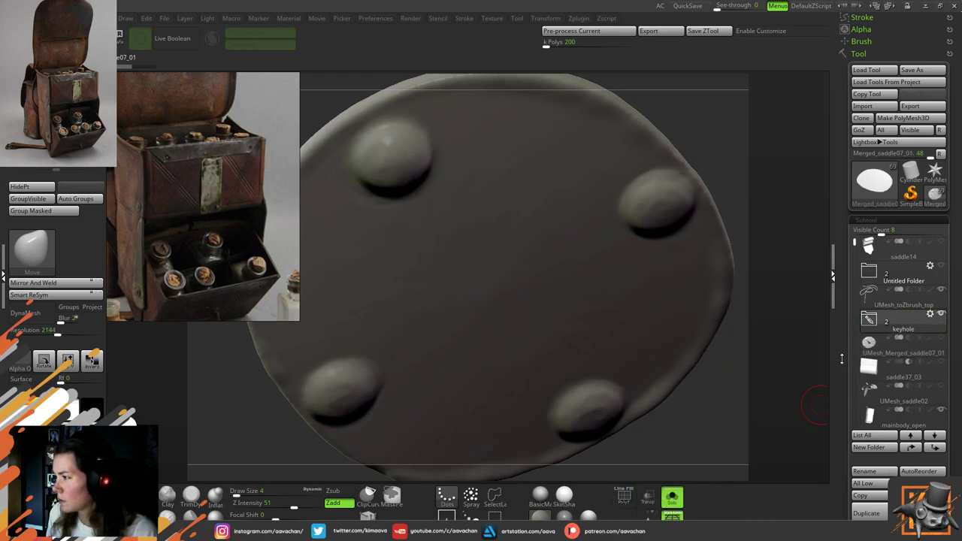
left_click(873, 326)
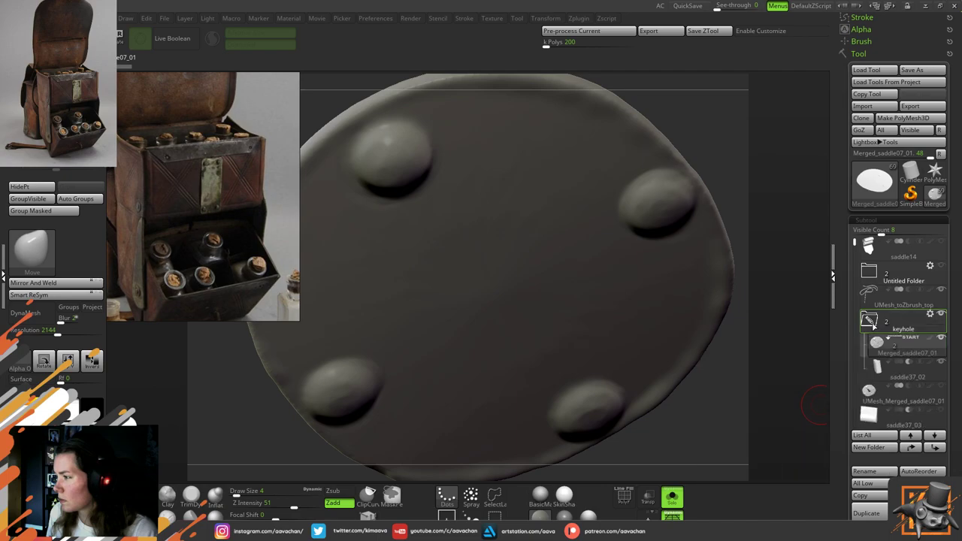
left_click(671, 496)
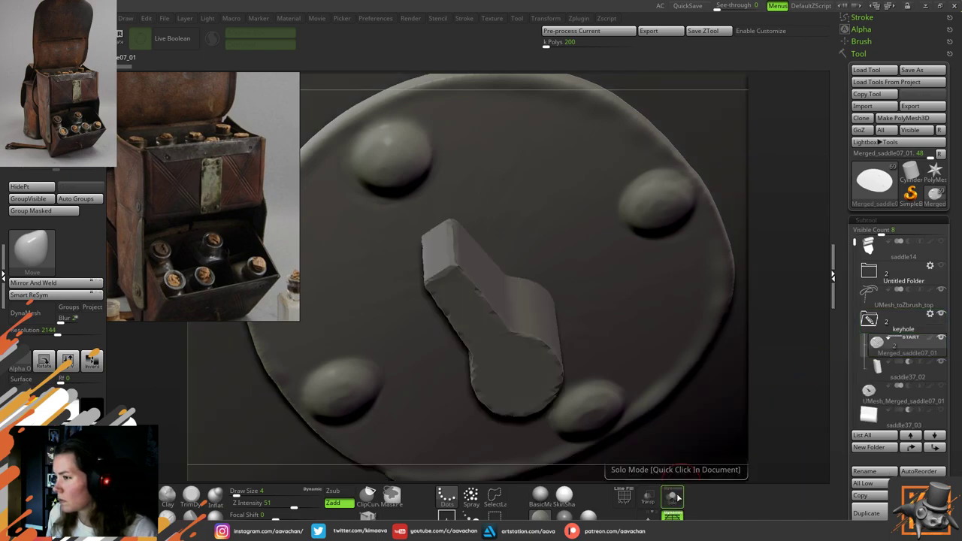
left_click(173, 39)
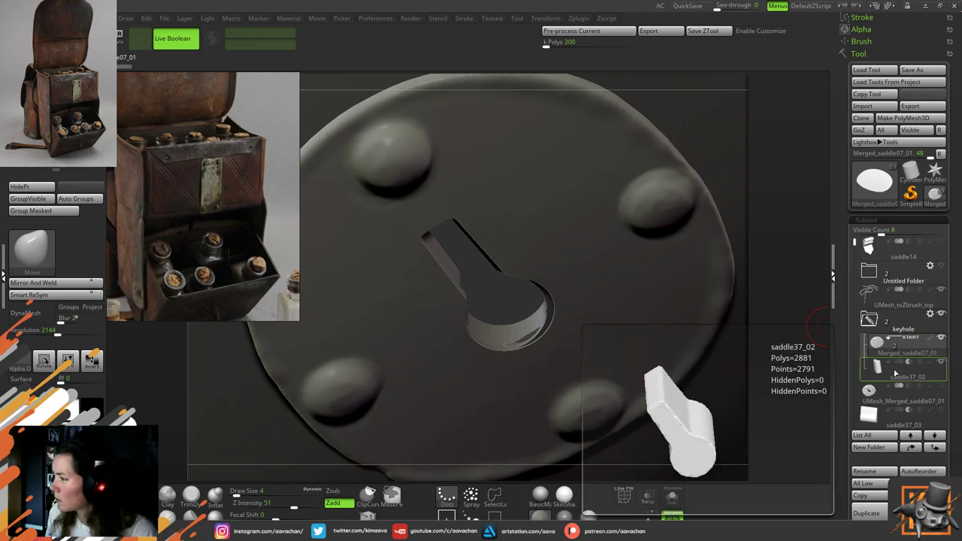
Select the saddle37_02 keyhole cutter and move it a short way along its Z axis through the plate
left_click(893, 373)
left_click_drag(765, 185, 778, 199)
key("w")
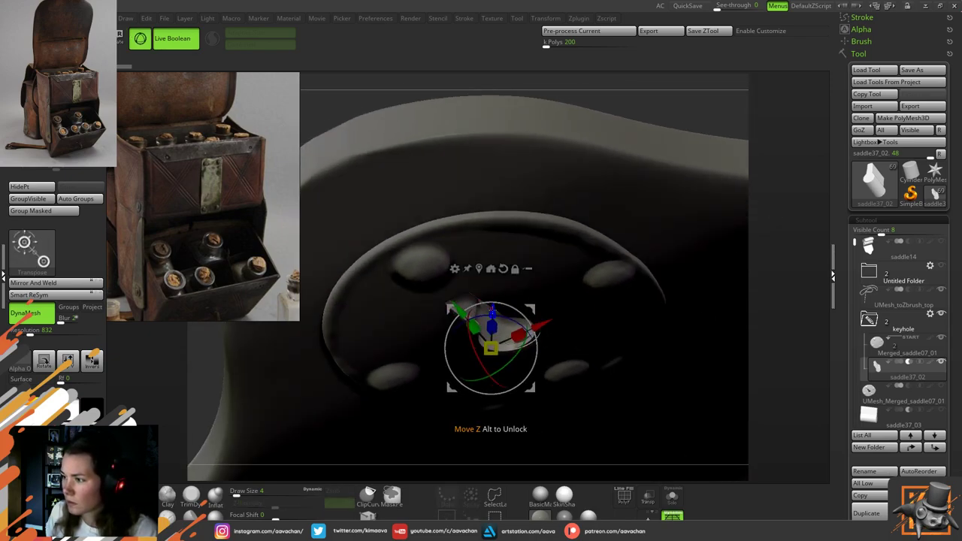
left_click_drag(492, 311, 497, 290)
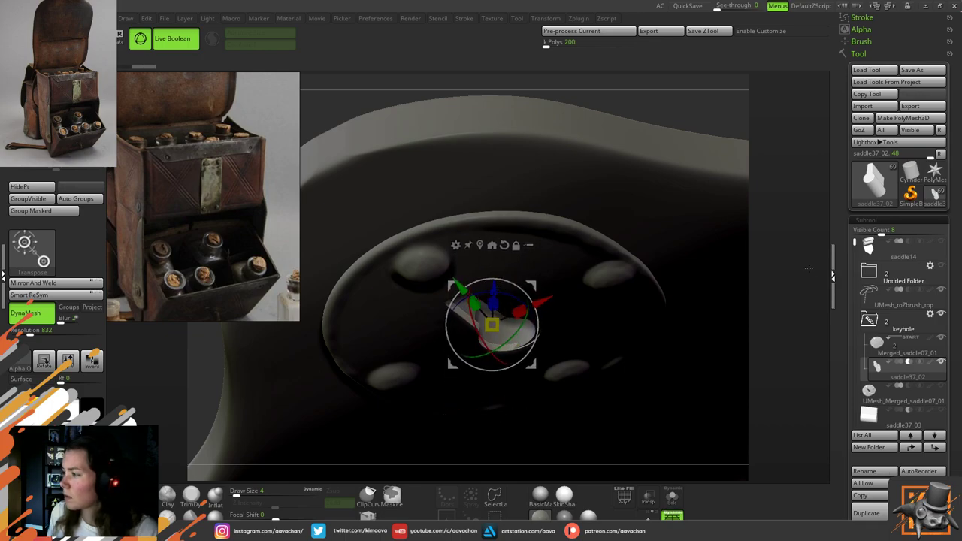
Rerun the boolean on the keyhole folder and delete the previous booleaned plate subtool
left_click(930, 315)
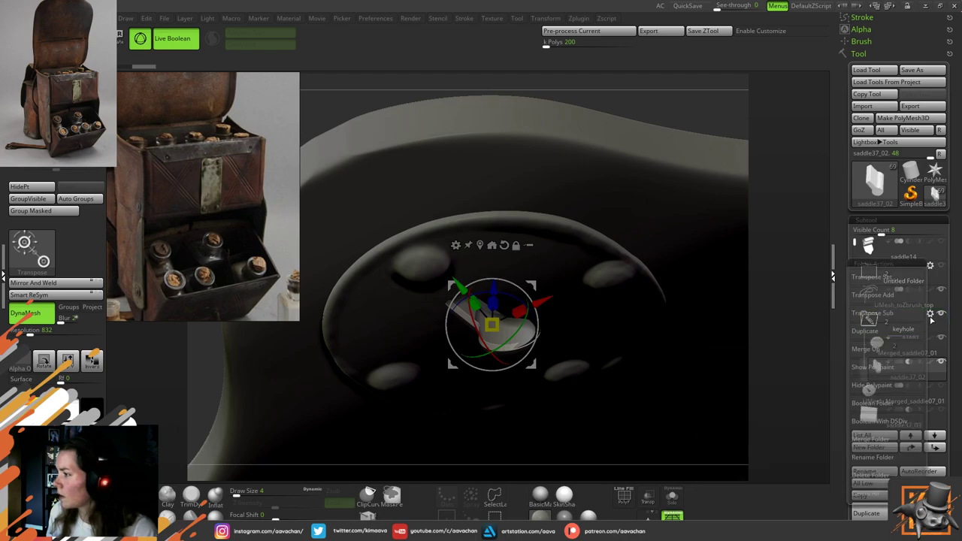
left_click(897, 422)
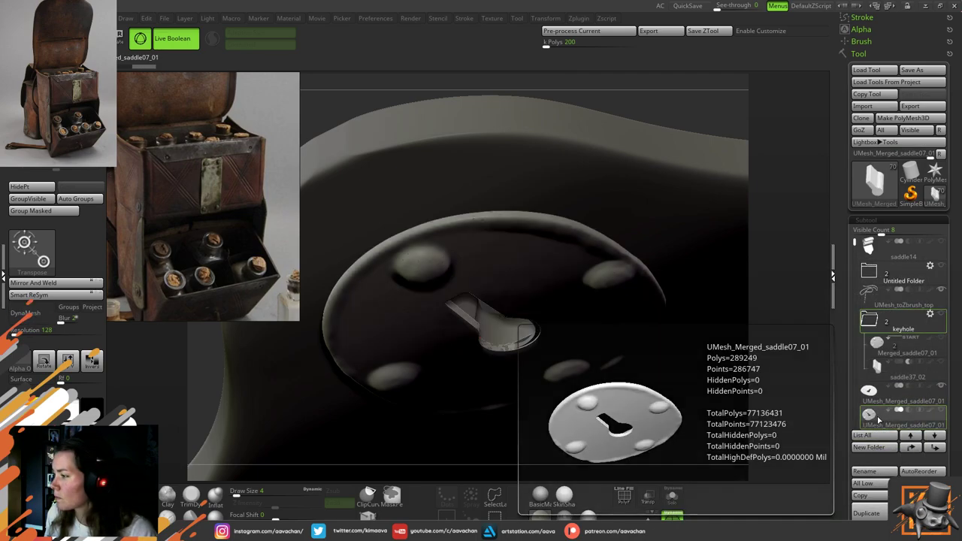
left_click(866, 535)
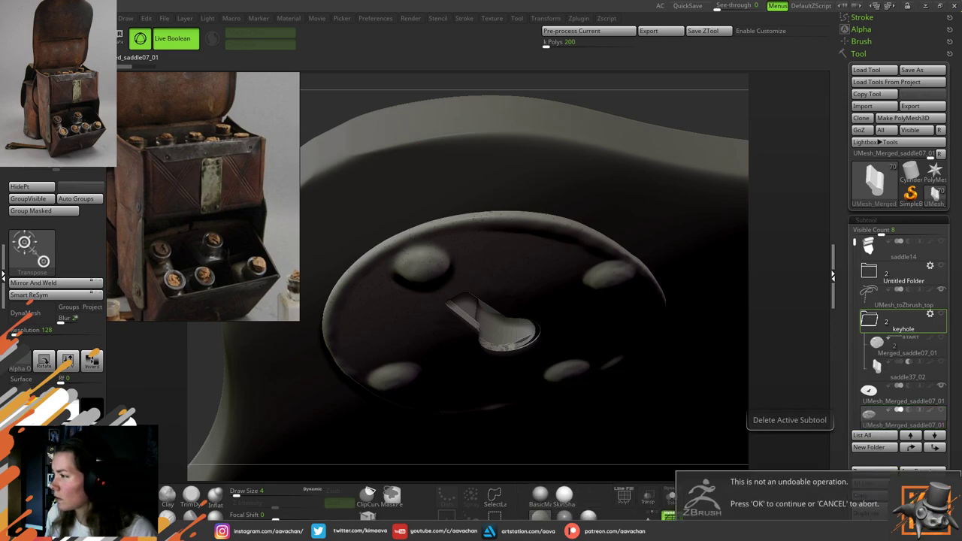
left_click(786, 520)
Collapse the keyhole folder, then select the new booleaned plate and check its cut-out on the bag's flap
left_click(873, 319)
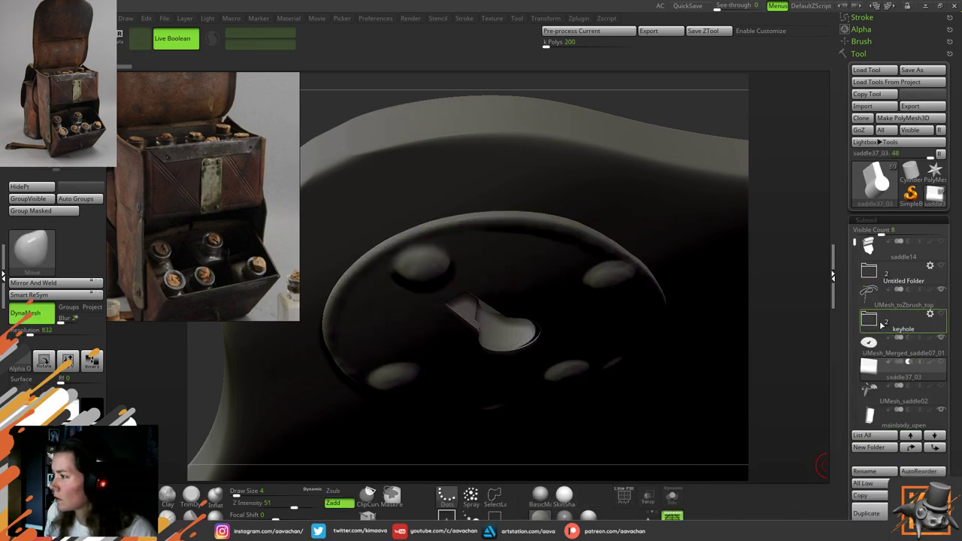
left_click(872, 345)
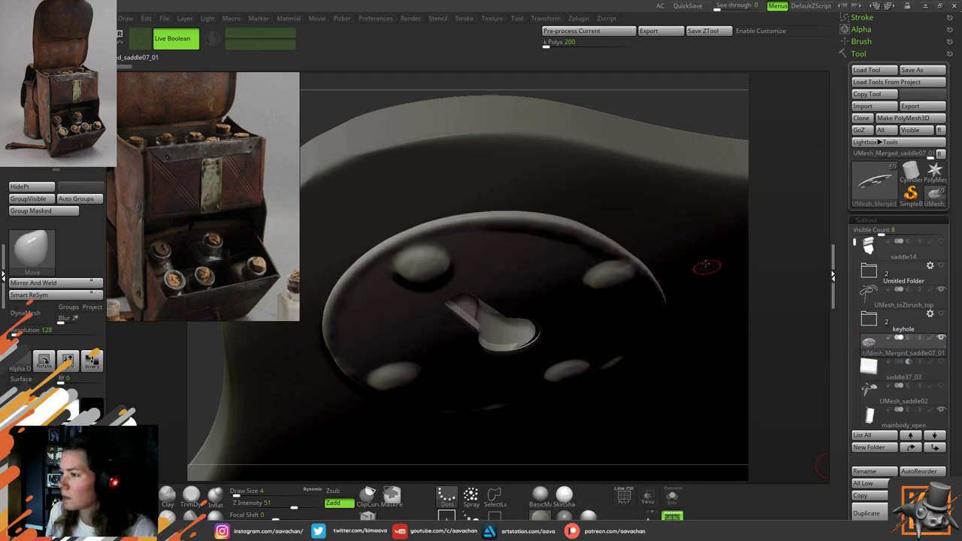
right_click_drag(704, 266, 627, 206, "ctrl")
left_click_drag(626, 205, 673, 124)
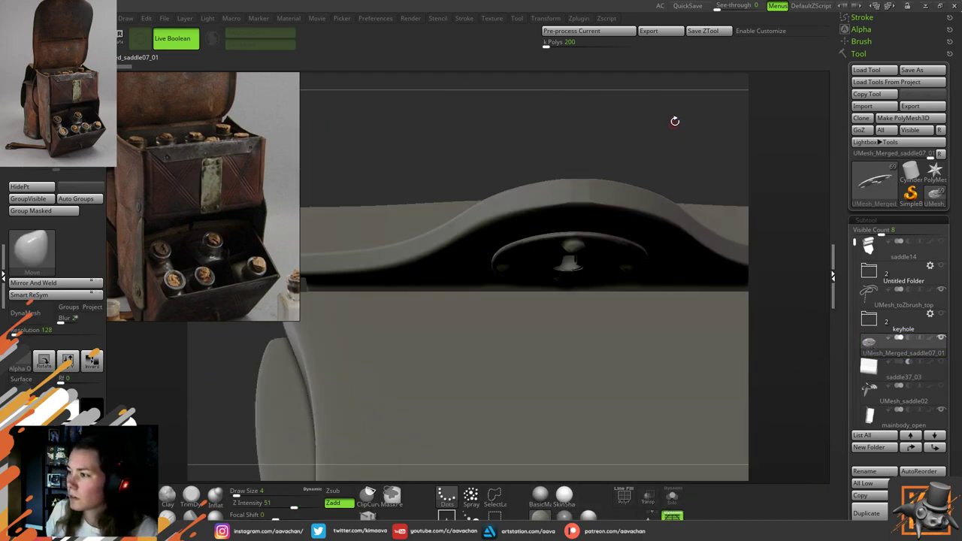
right_click_drag(677, 156, 685, 95)
left_click_drag(685, 95, 669, 188)
key("w")
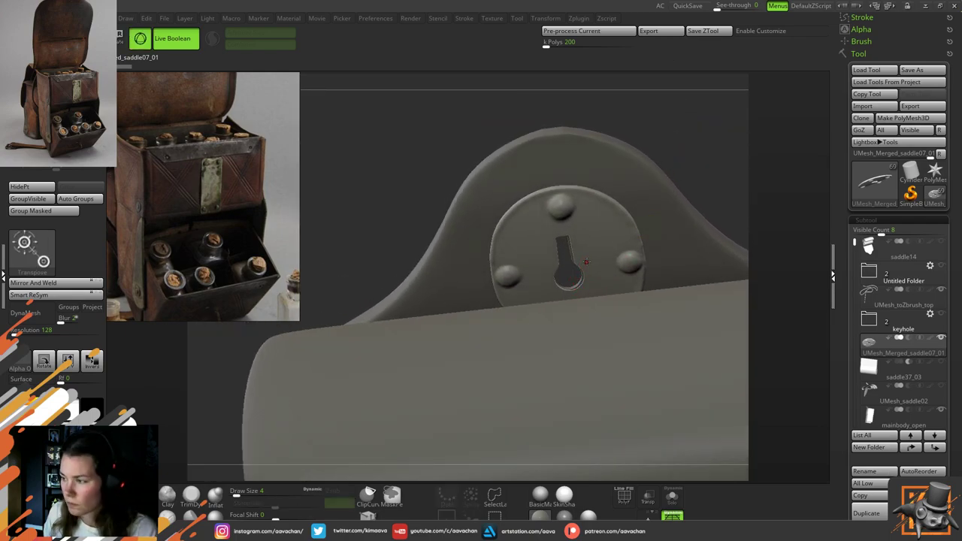
key("q")
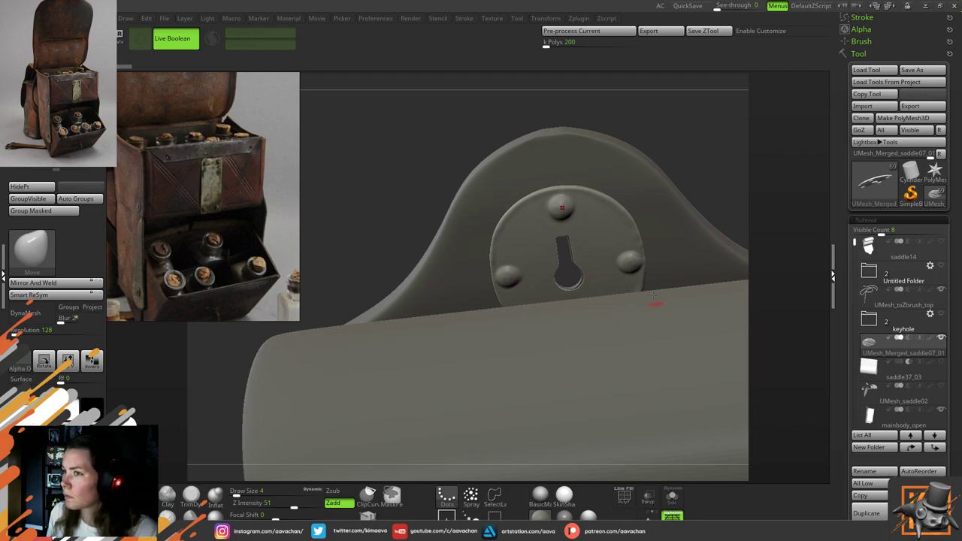
right_click_drag(615, 260, 498, 155, "ctrl")
left_click_drag(498, 155, 568, 189)
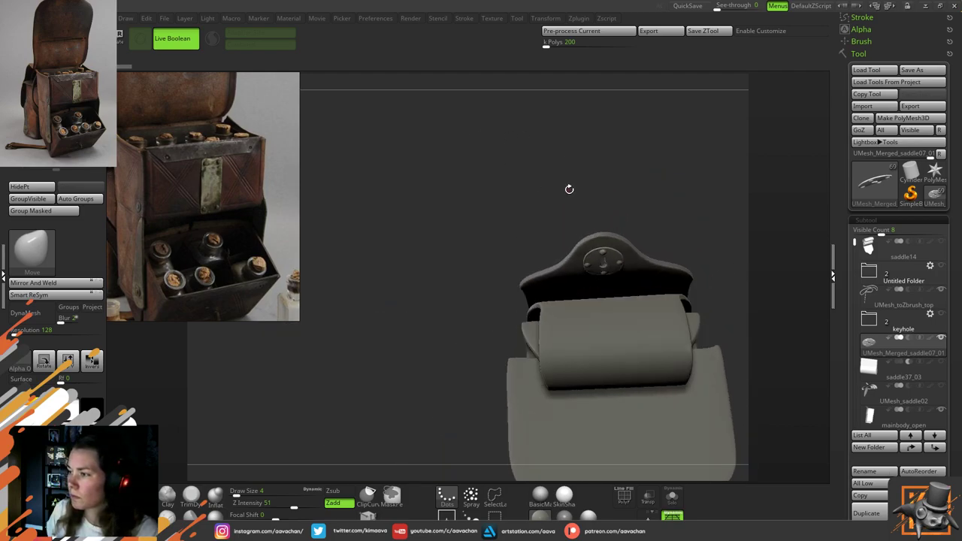
left_click_drag(664, 172, 446, 456)
Select the booleaned strap mesh UMesh_toZbrush_top and try to subdivide it
left_click(463, 279, "alt")
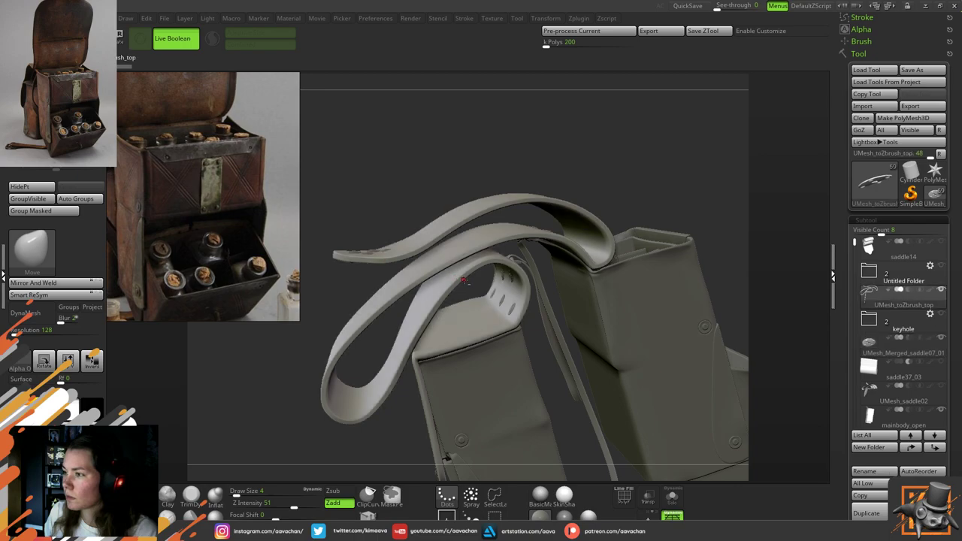
right_click_drag(484, 263, 655, 272, "ctrl")
left_click_drag(655, 273, 404, 223)
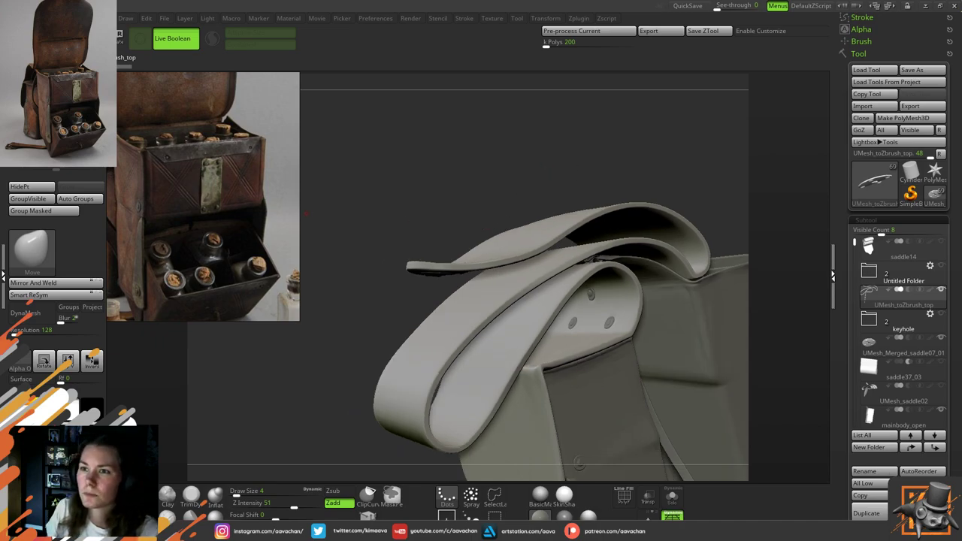
key("ctrl+d")
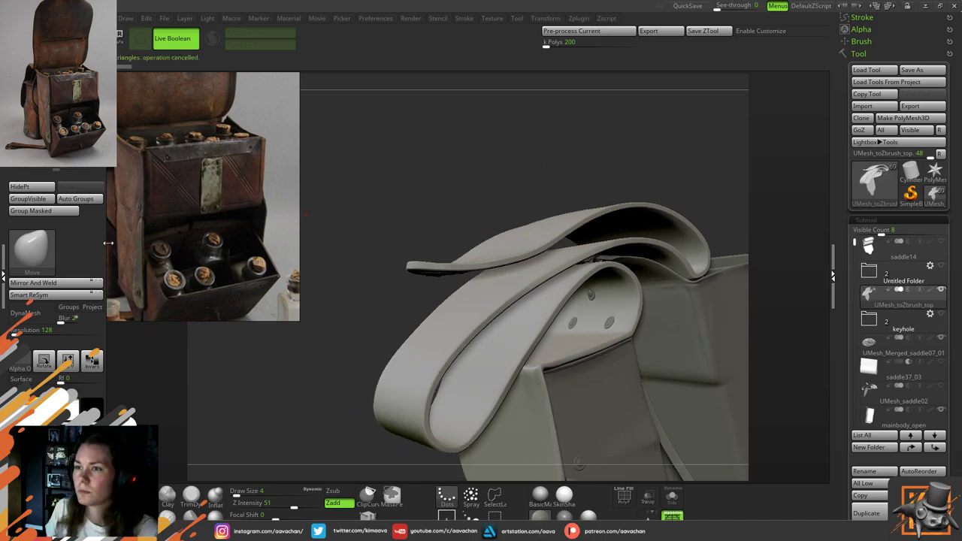
left_click_drag(520, 199, 505, 223)
Select the front flap's lock plate saddle06 and expand the Lock folder that contains it
left_click_drag(393, 419, 446, 320, "alt")
left_click_drag(340, 418, 404, 385, "alt")
left_click(405, 384, "alt")
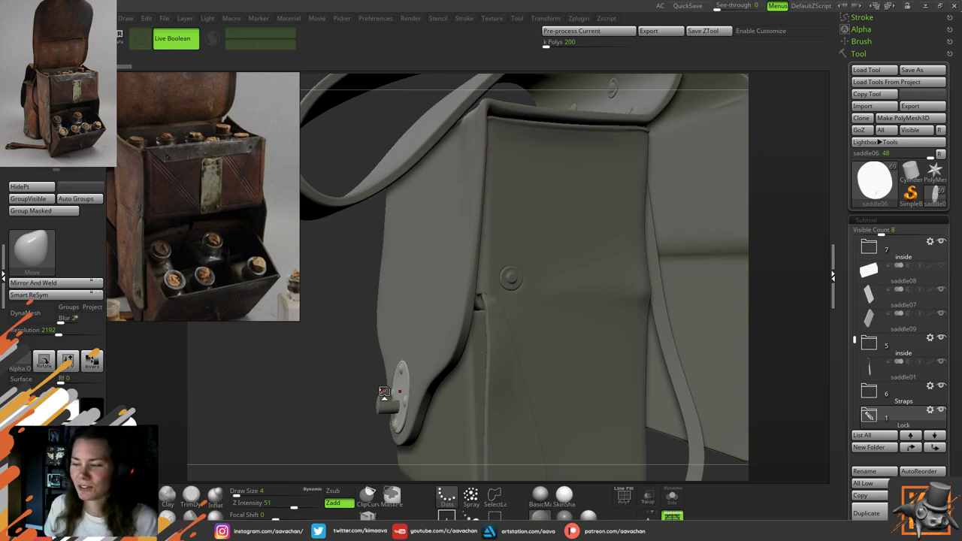
left_click_drag(332, 366, 350, 348)
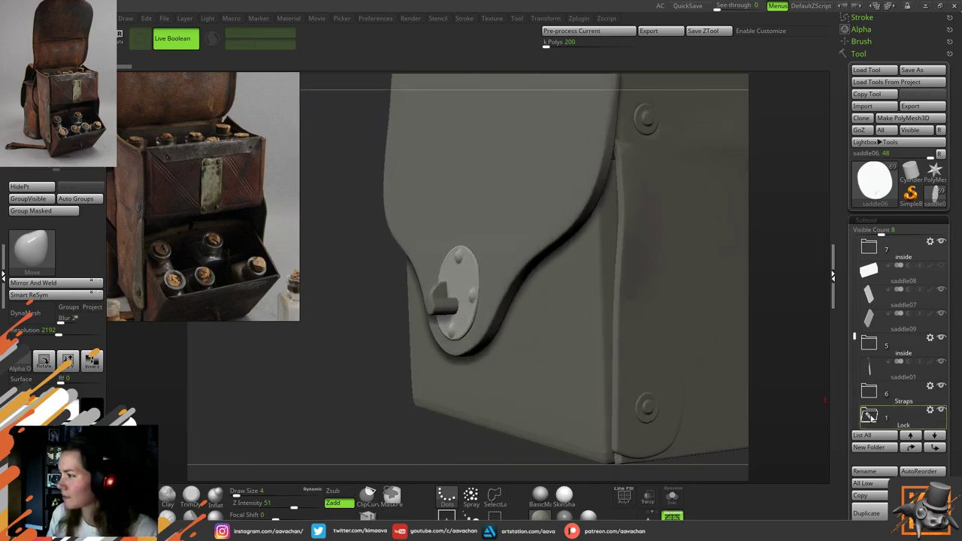
left_click_drag(854, 338, 854, 344)
scroll(855, 342, "down", 1)
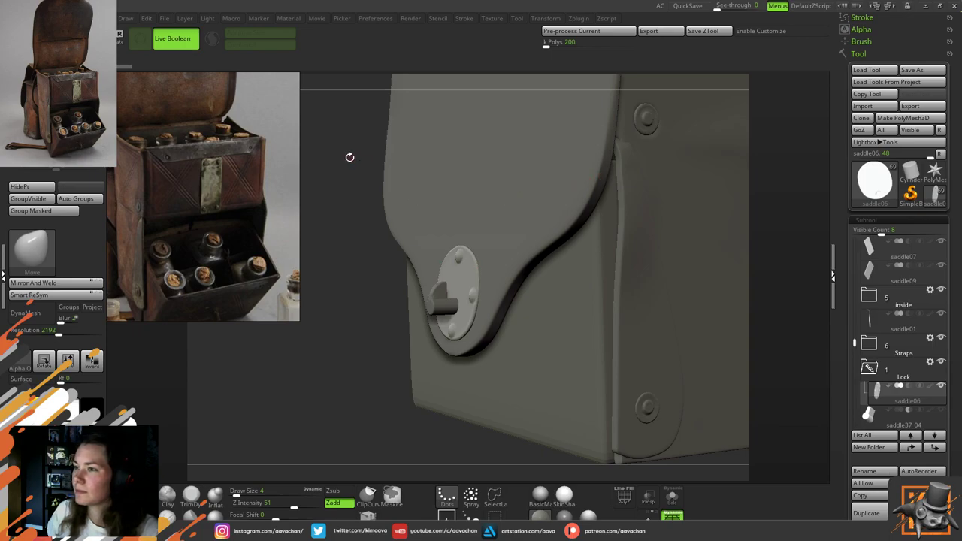
Make the saddle37_04 keyhole cutter visible and place it in the Lock folder below saddle06
left_click_drag(349, 156, 338, 268)
left_click_drag(384, 136, 358, 354)
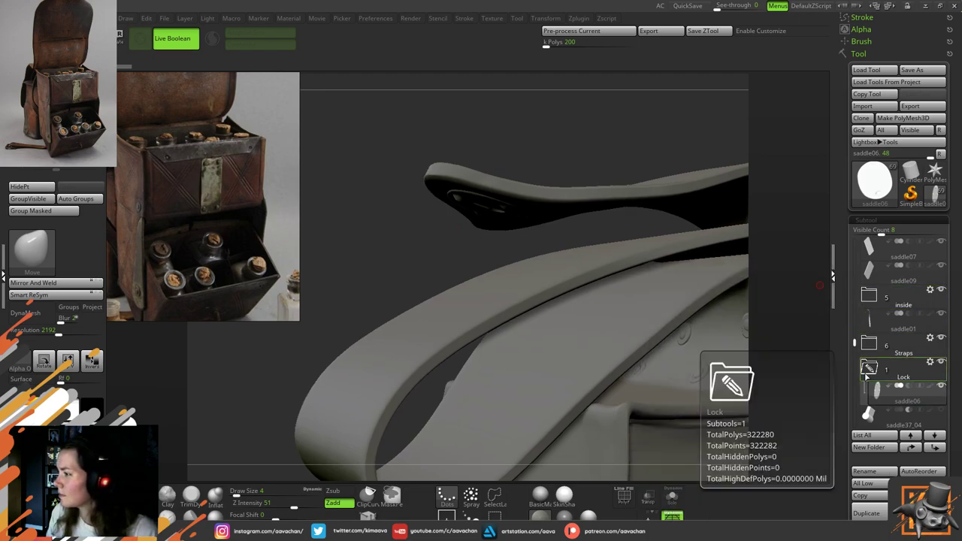
left_click(879, 414)
left_click(941, 412)
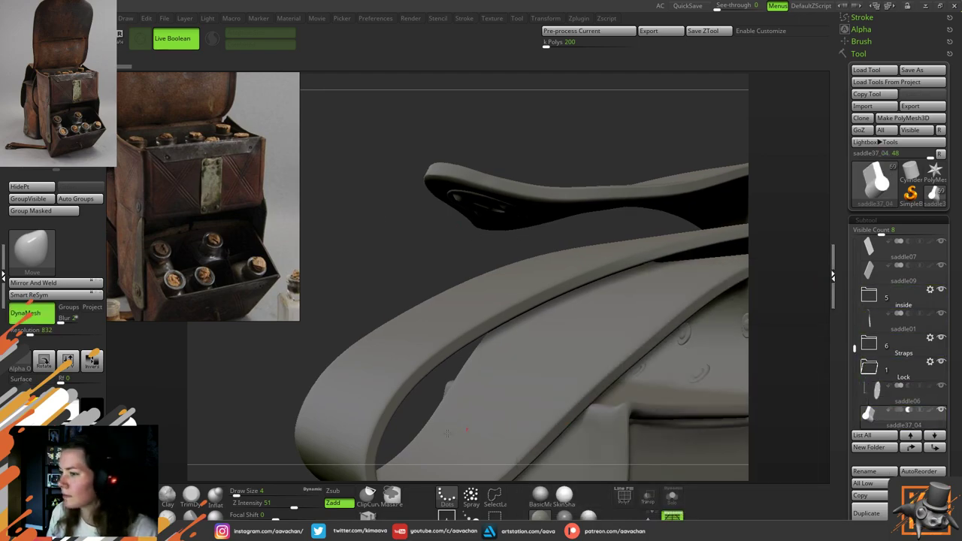
left_click_drag(398, 120, 406, 291)
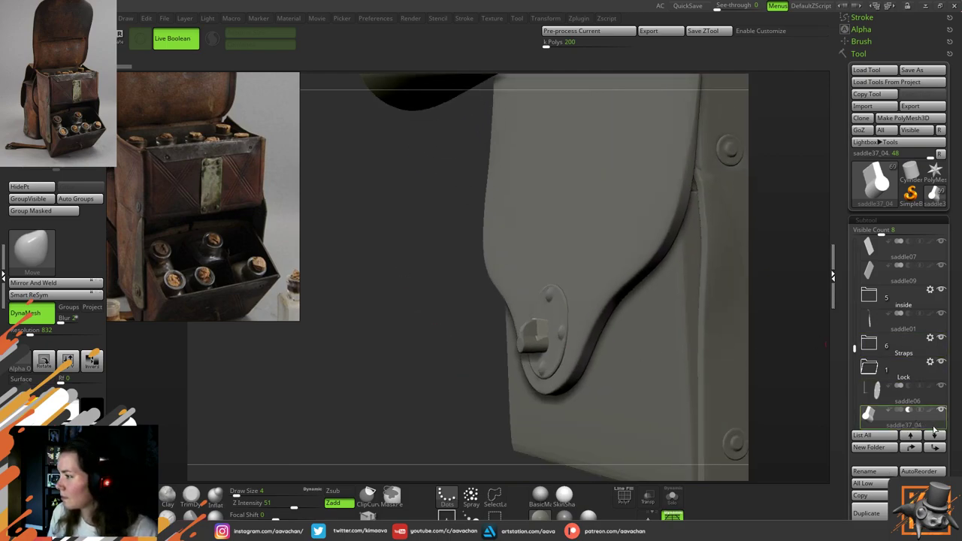
mouse_move(881, 386)
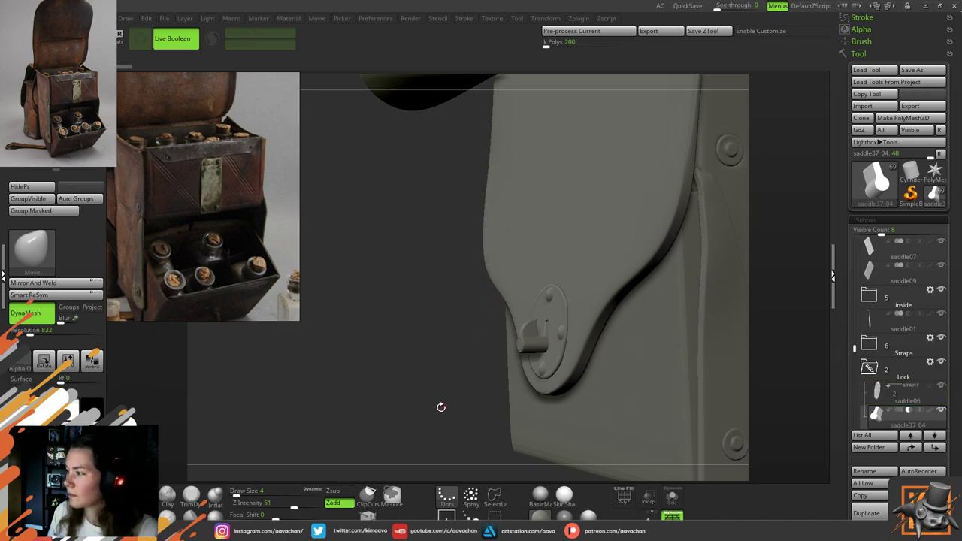
Shift the saddle37_04 cutter slightly along its X axis to line it up with the lock plate
left_click_drag(441, 406, 404, 364)
key("w")
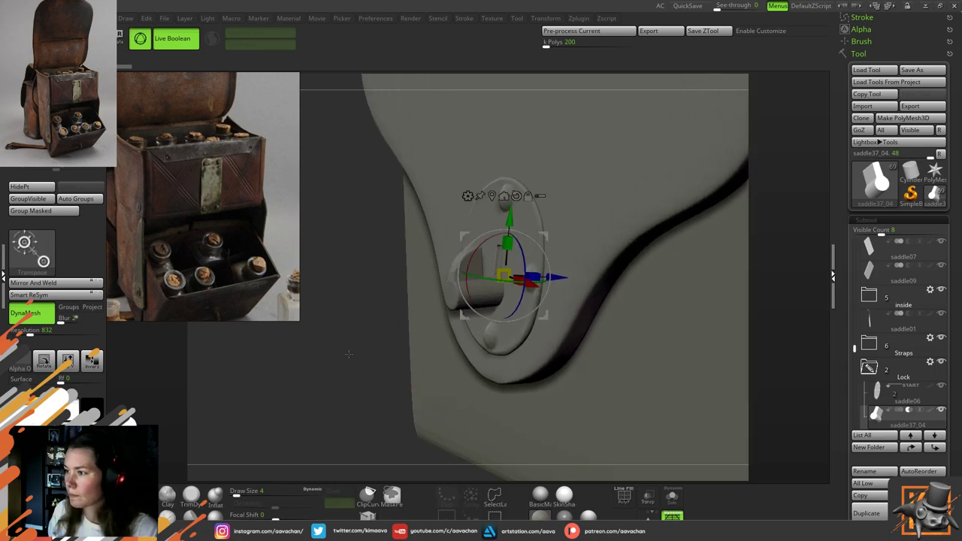
left_click_drag(348, 354, 557, 256)
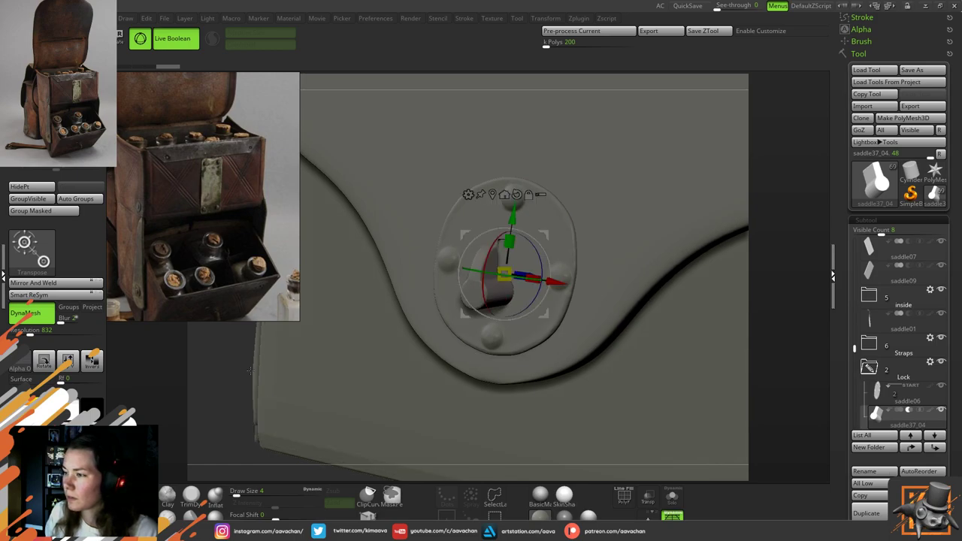
left_click_drag(250, 371, 299, 374)
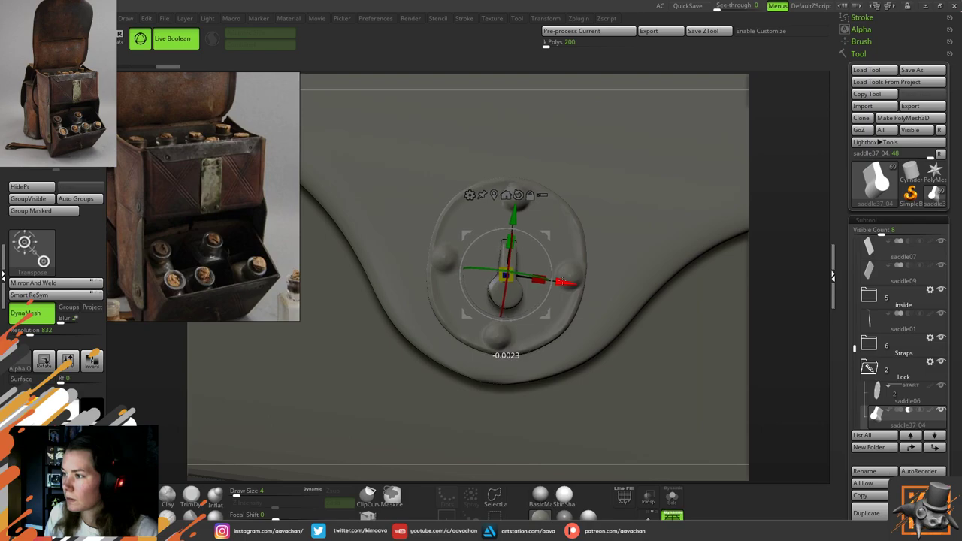
left_click_drag(771, 310, 735, 303)
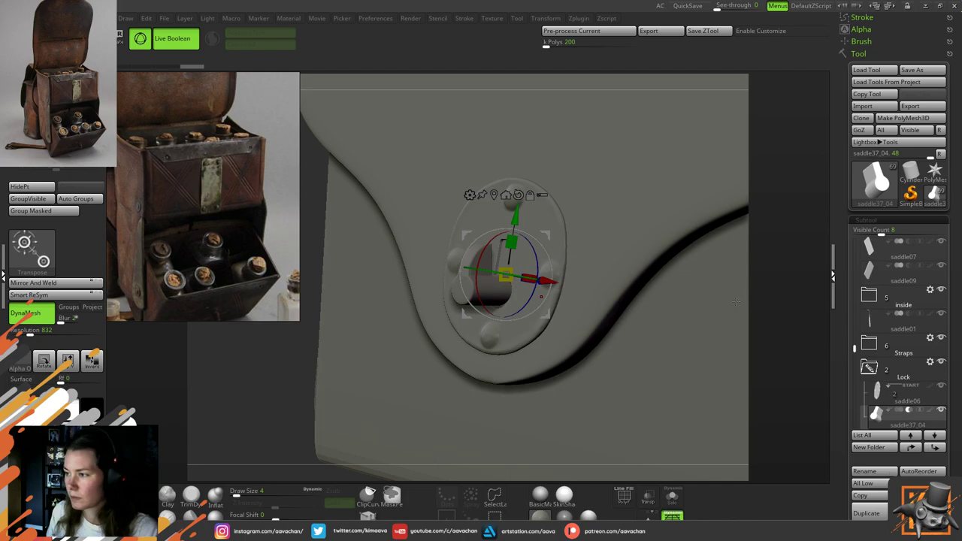
key("q")
mouse_move(713, 284)
right_mouse_down("ctrl")
mouse_move(713, 343)
mouse_move(713, 294)
right_mouse_up("ctrl")
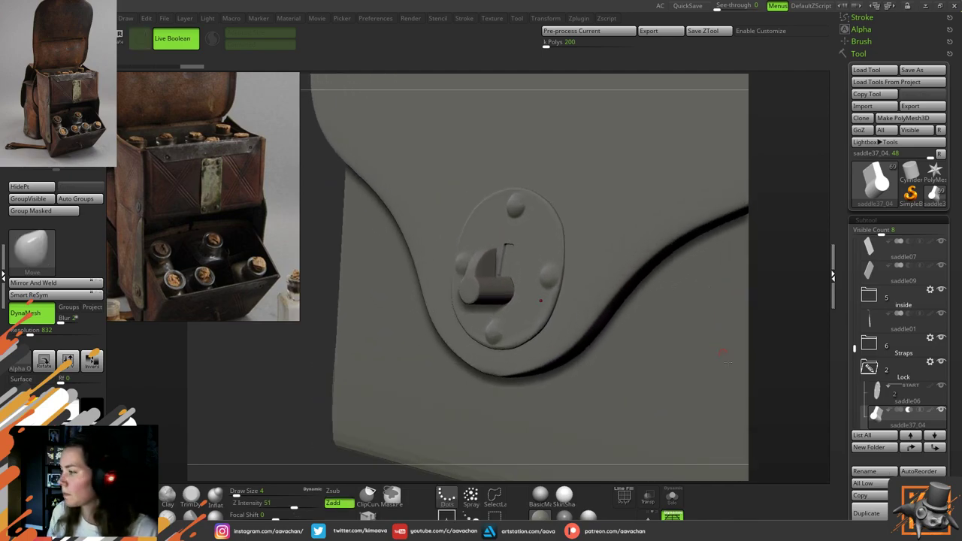
Apply Boolean Folder to the Lock folder, select the resulting UMesh_saddle06 lock plate and inspect its keyhole
mouse_move(930, 364)
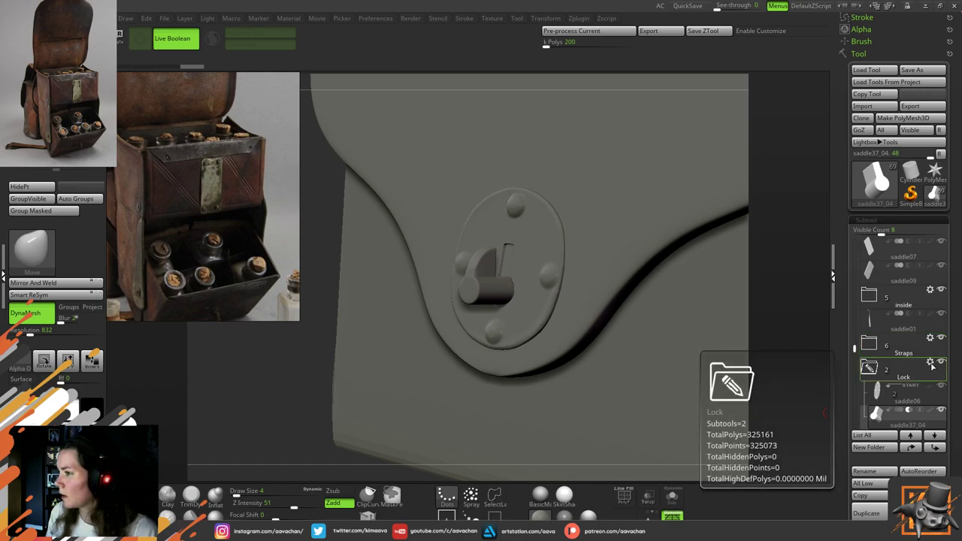
left_click(930, 364)
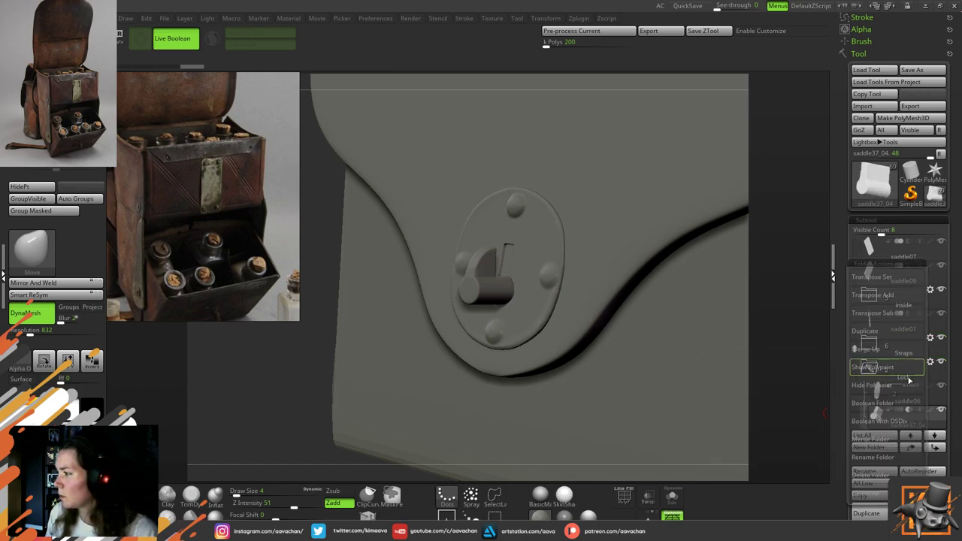
left_click(898, 408)
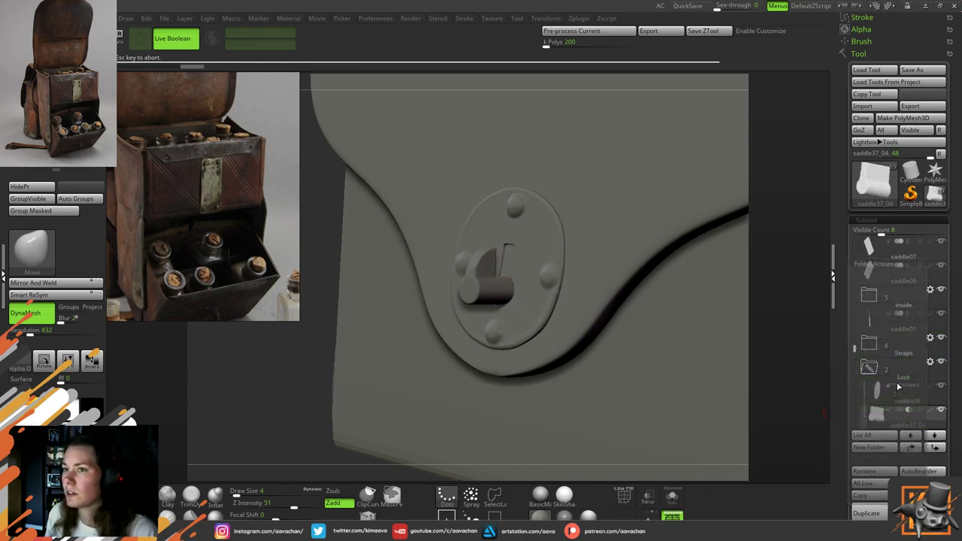
mouse_move(906, 402)
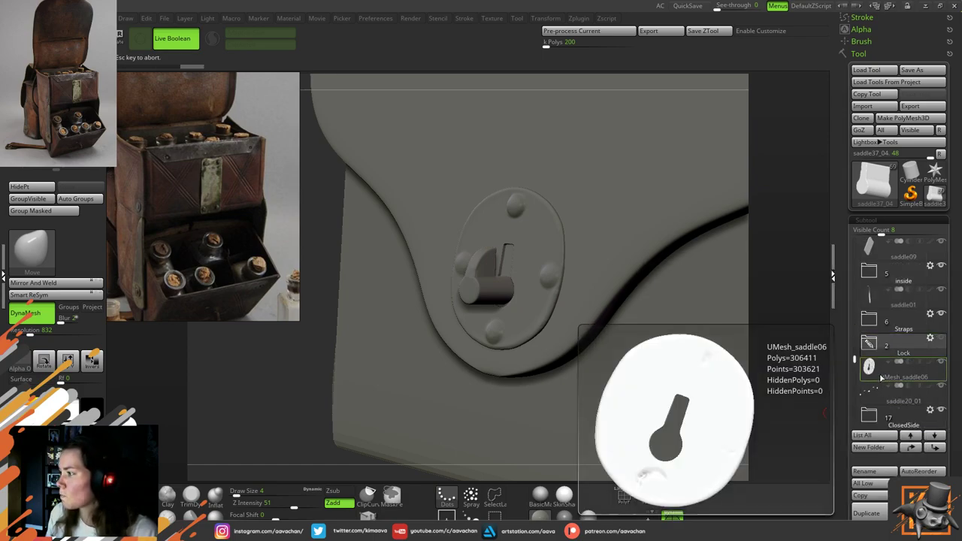
left_click(883, 376)
right_click_drag(594, 282, 438, 247, "alt")
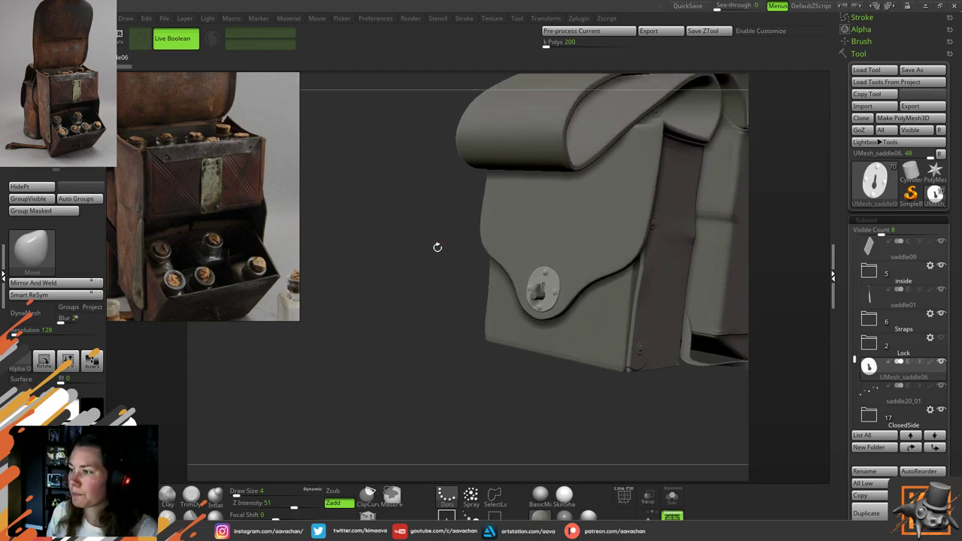
right_click_drag(376, 355, 457, 364)
left_click_drag(457, 365, 445, 388)
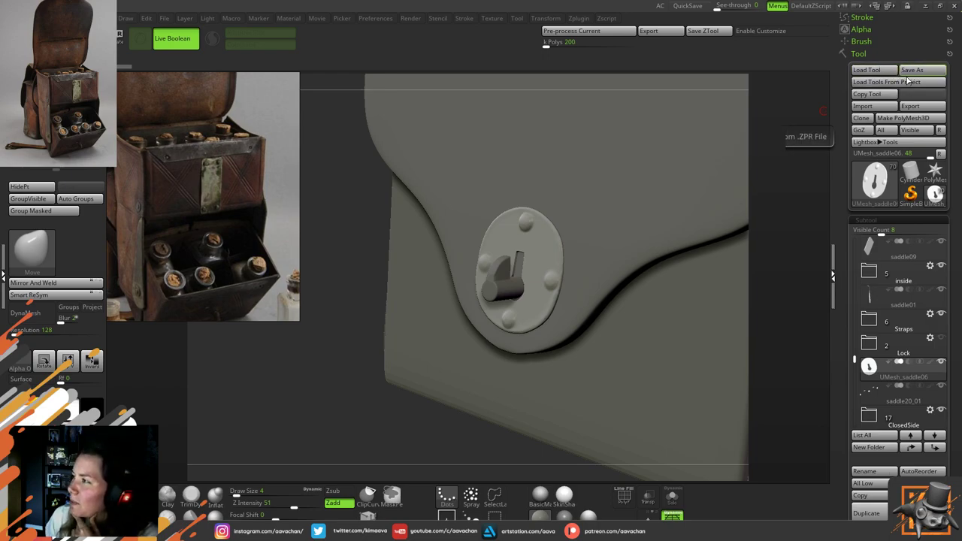
Save the current saddlebag tool to a file
mouse_move(874, 197)
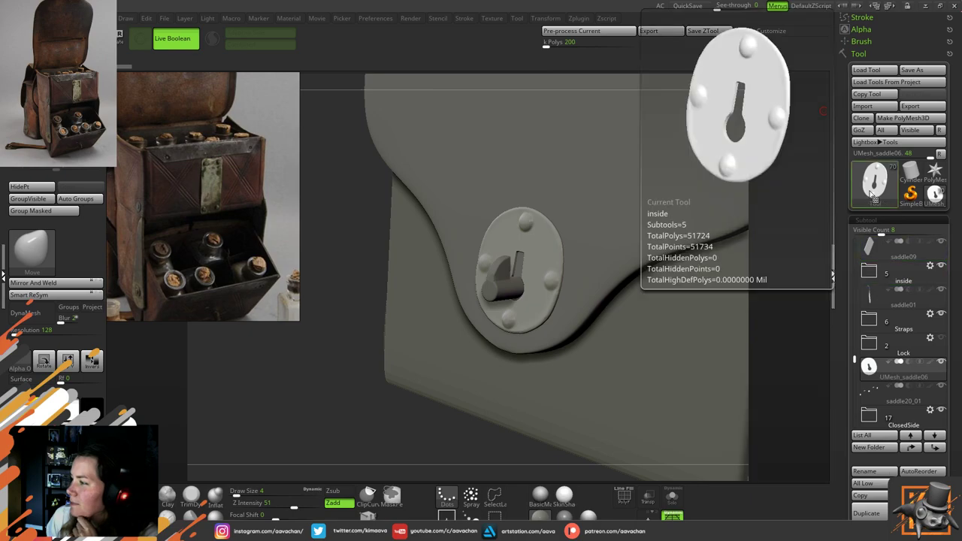
left_click_drag(857, 324, 858, 275)
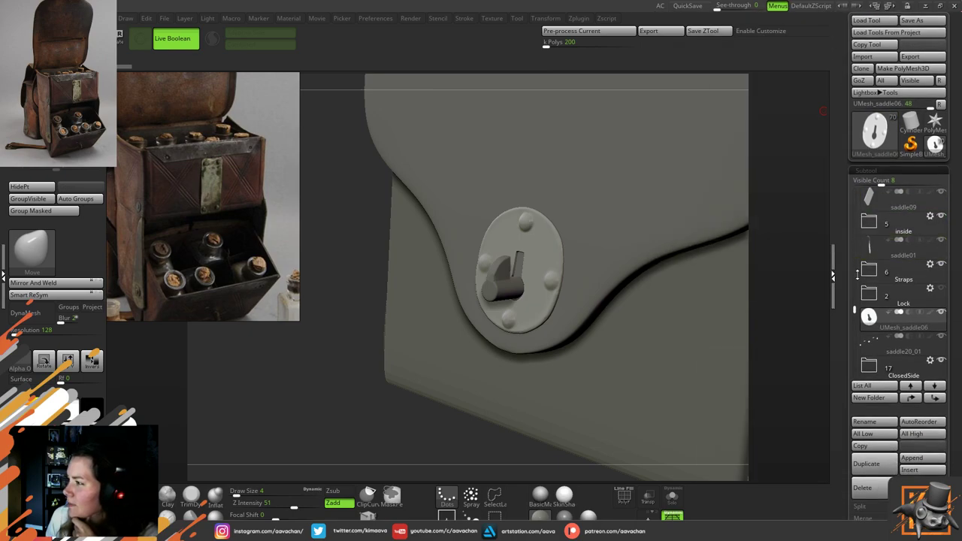
left_click_drag(856, 316, 856, 322)
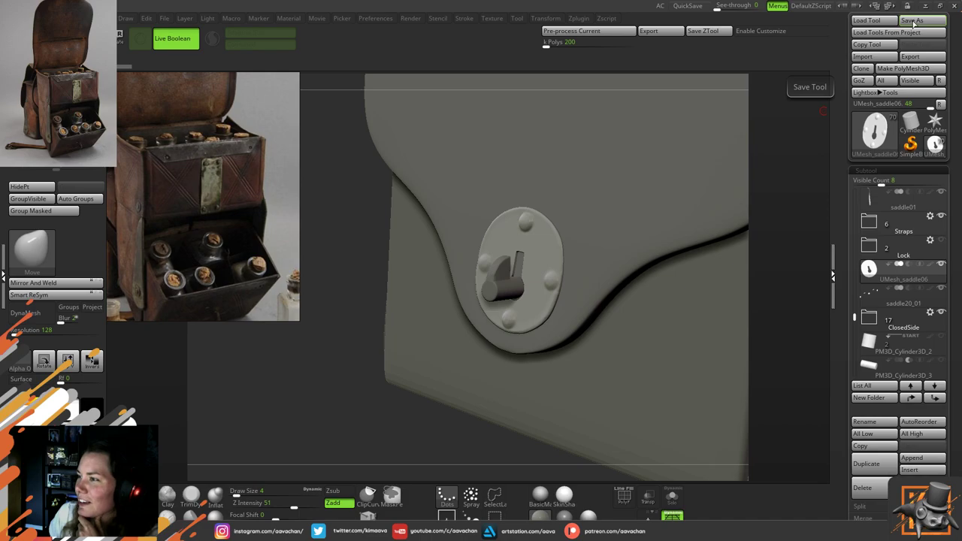
left_click(913, 23)
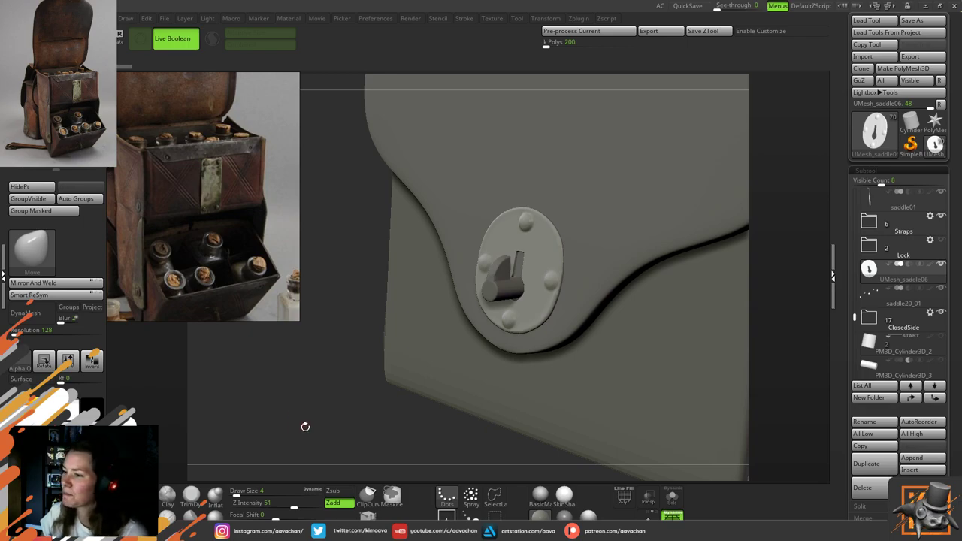
Select the booleaned strap mesh UMesh_toZbrush_top and place it in a new folder with the default name Untitled Folder
left_click_drag(305, 425, 304, 428)
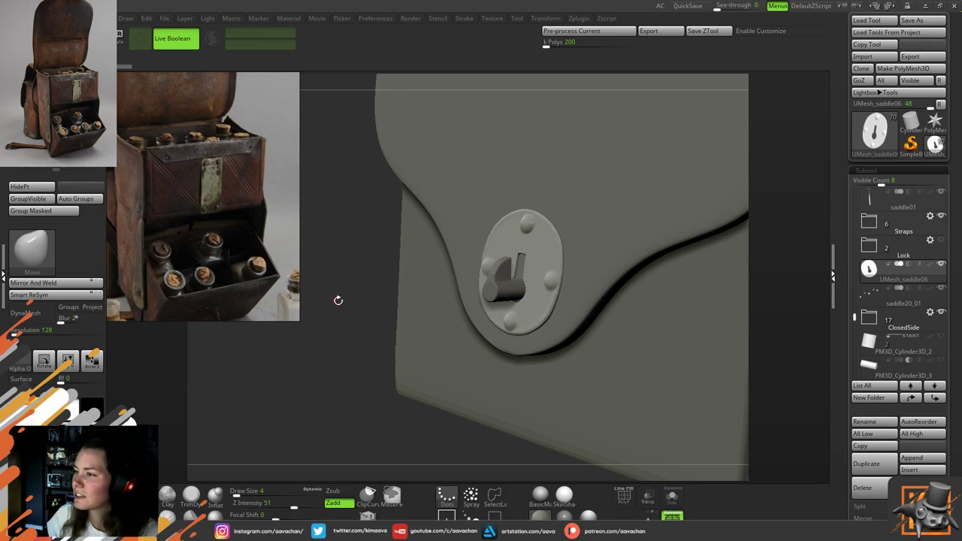
left_click_drag(339, 300, 290, 380)
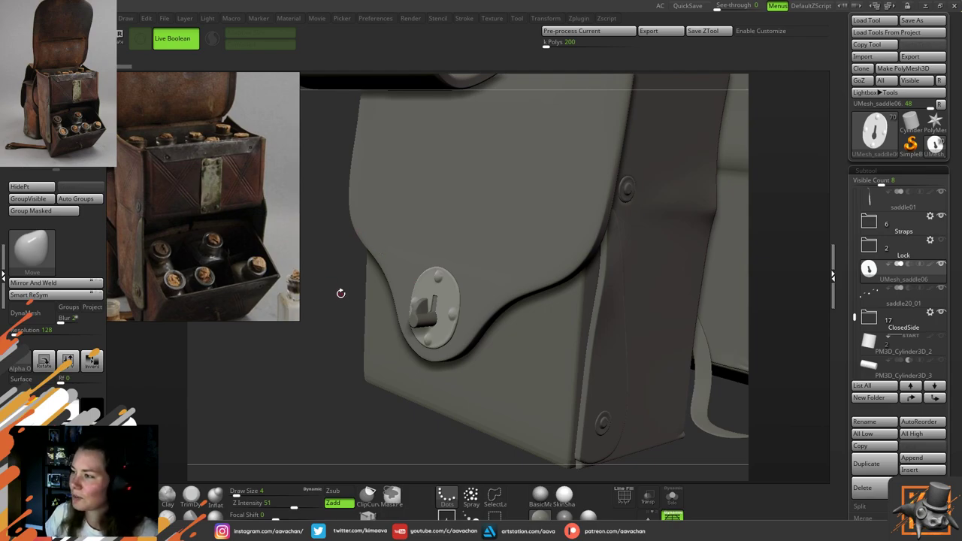
left_click_drag(339, 292, 328, 335, "alt")
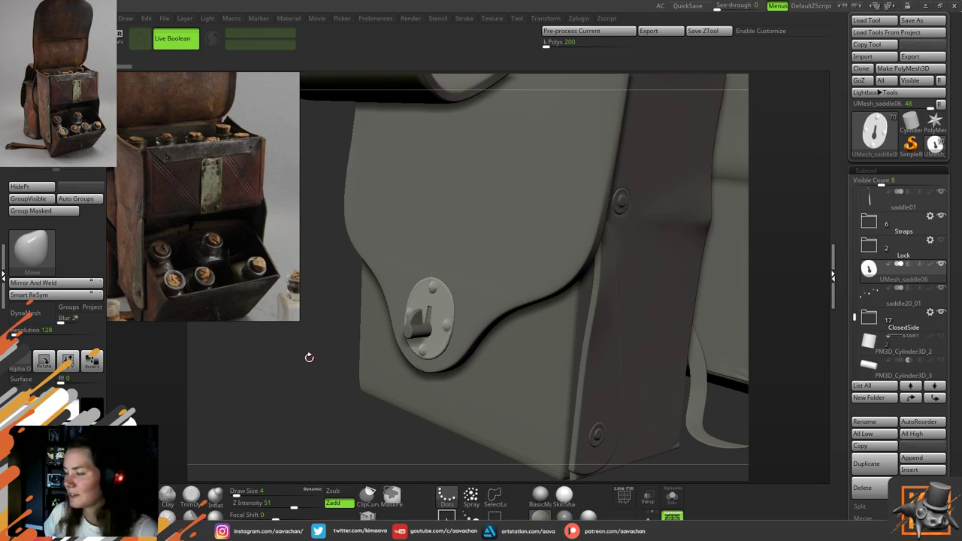
left_click(508, 276, "alt")
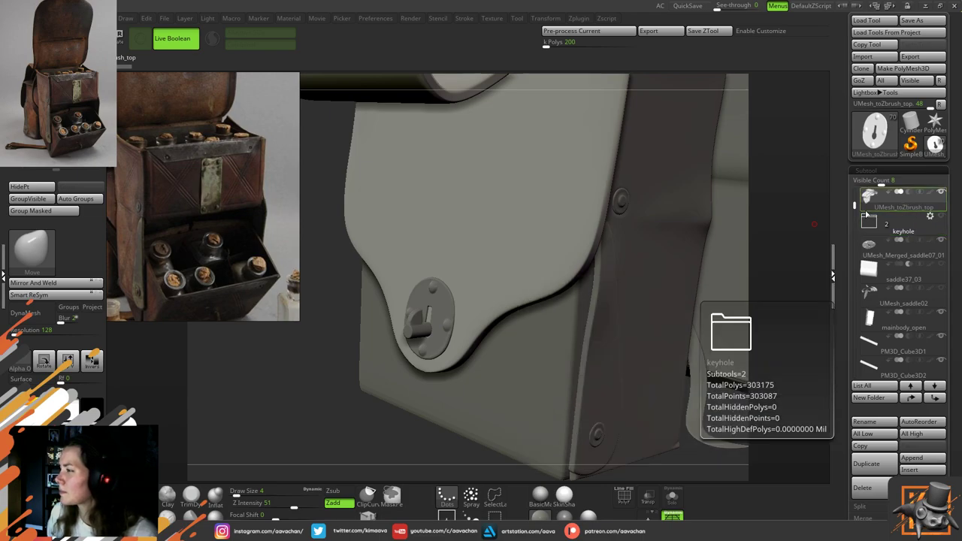
left_click_drag(854, 204, 856, 191)
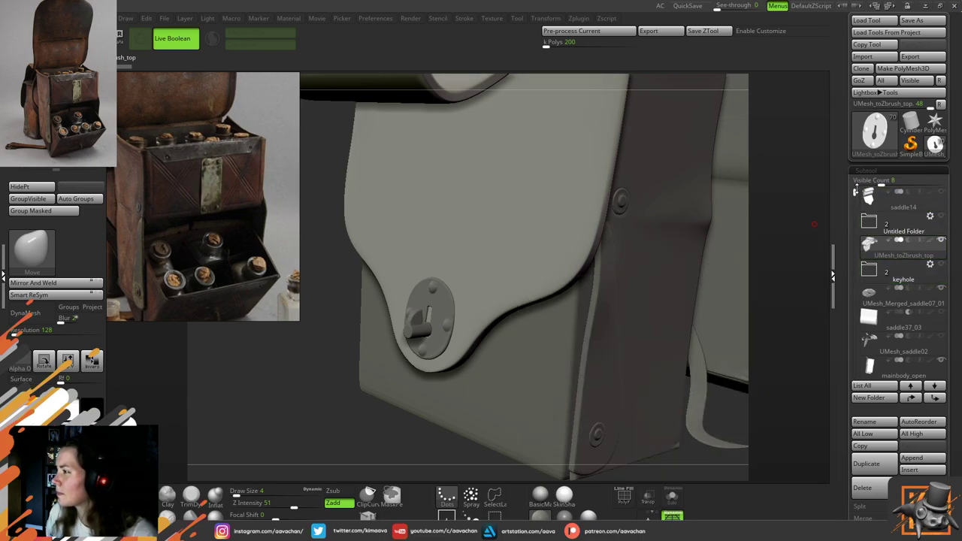
left_click(872, 399)
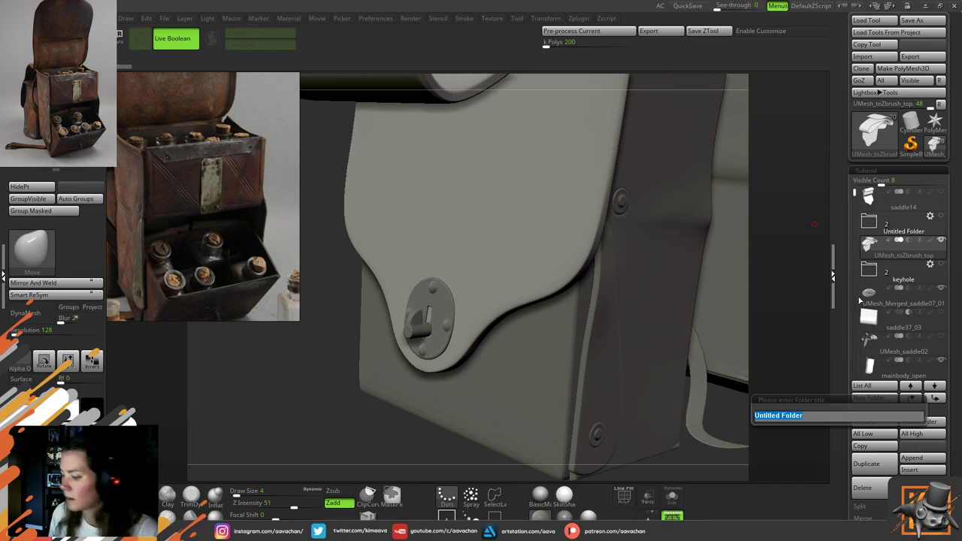
key("BackSpace")
key("Return")
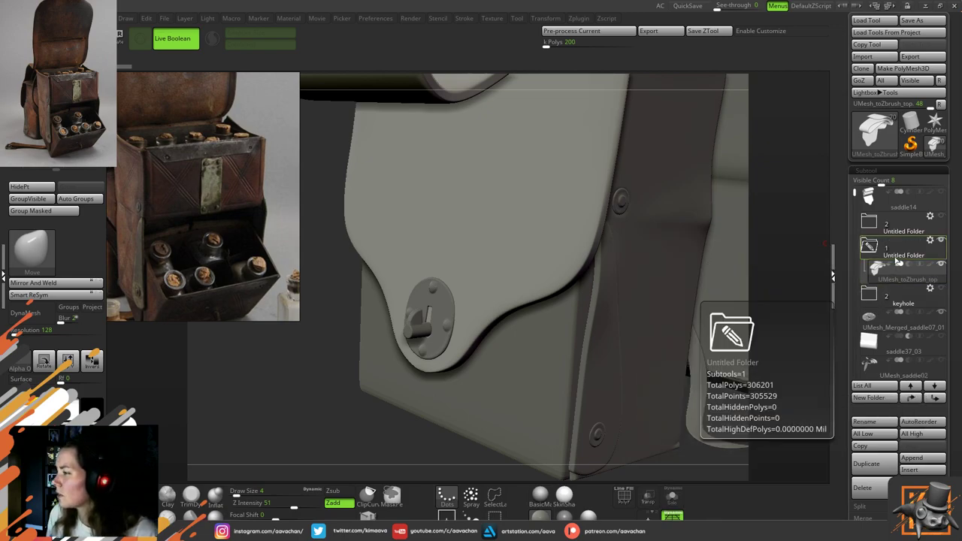
Show the original strap folder instead of the new one, select toZbrush_top in it and turn off Live Boolean
left_click_drag(371, 421, 365, 368, "alt")
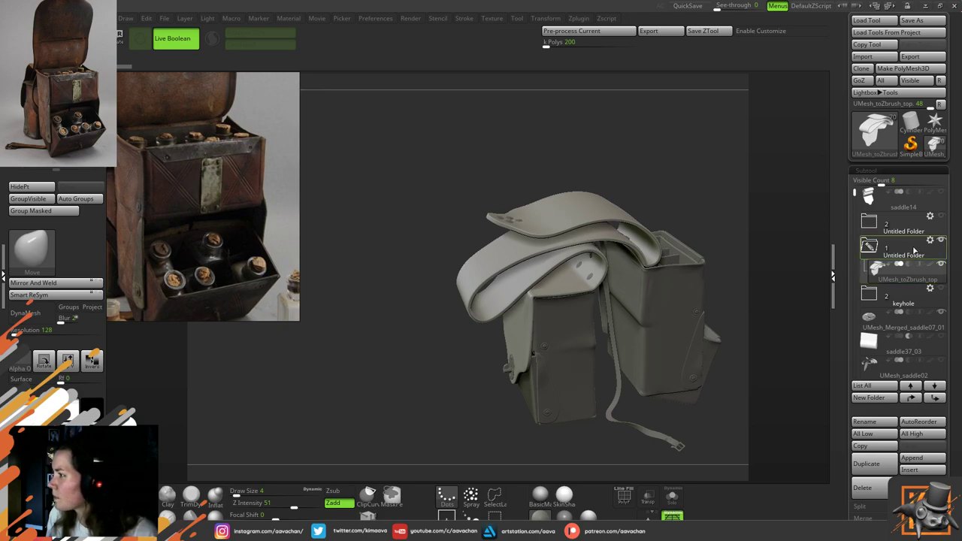
mouse_move(910, 252)
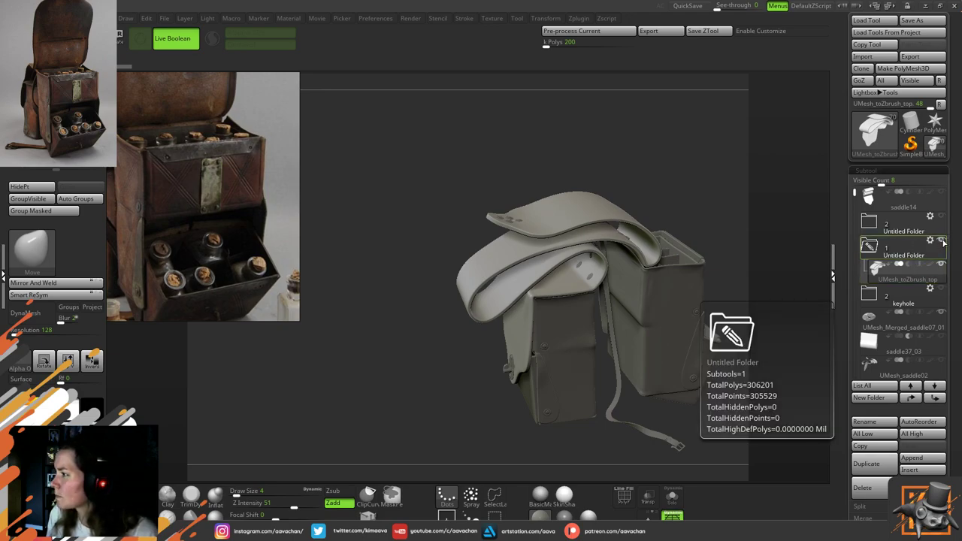
left_click(870, 245)
left_click(869, 220)
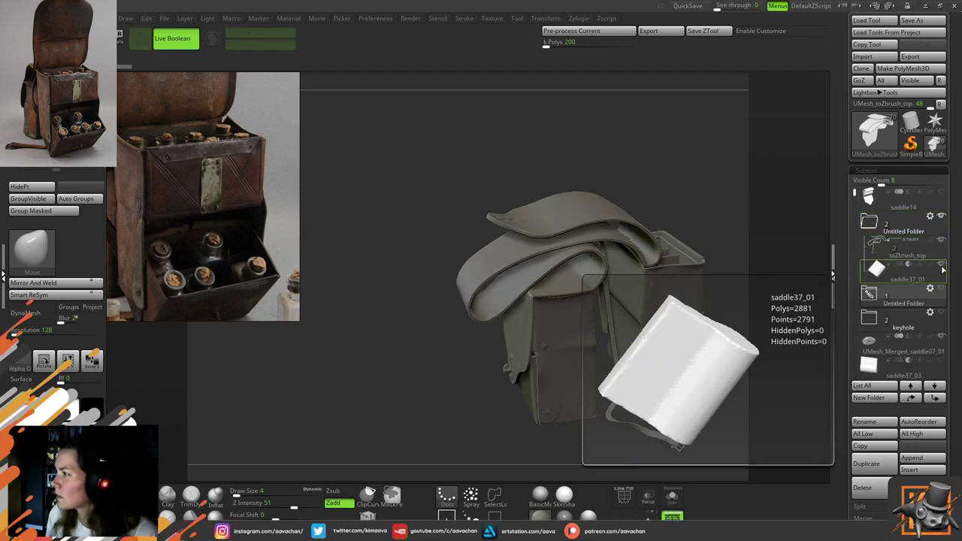
left_click(923, 254)
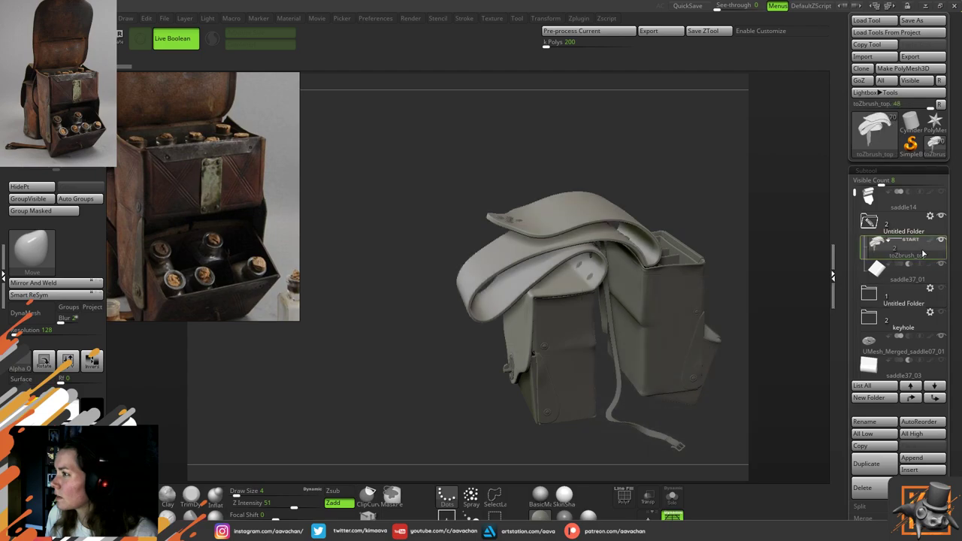
left_click(181, 42)
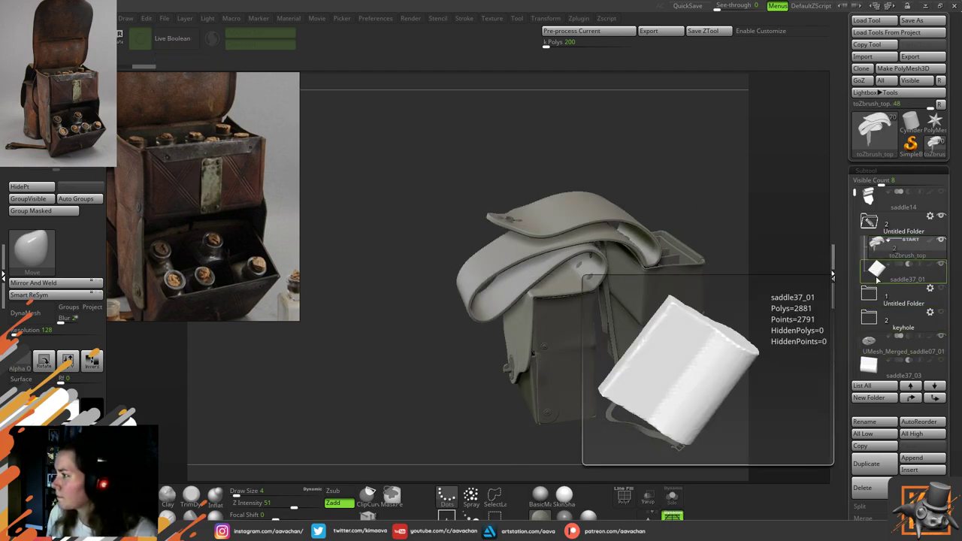
Duplicate the saddle37_02 cutter from the keyhole folder and move the copy up into the original strap folder
mouse_move(870, 365)
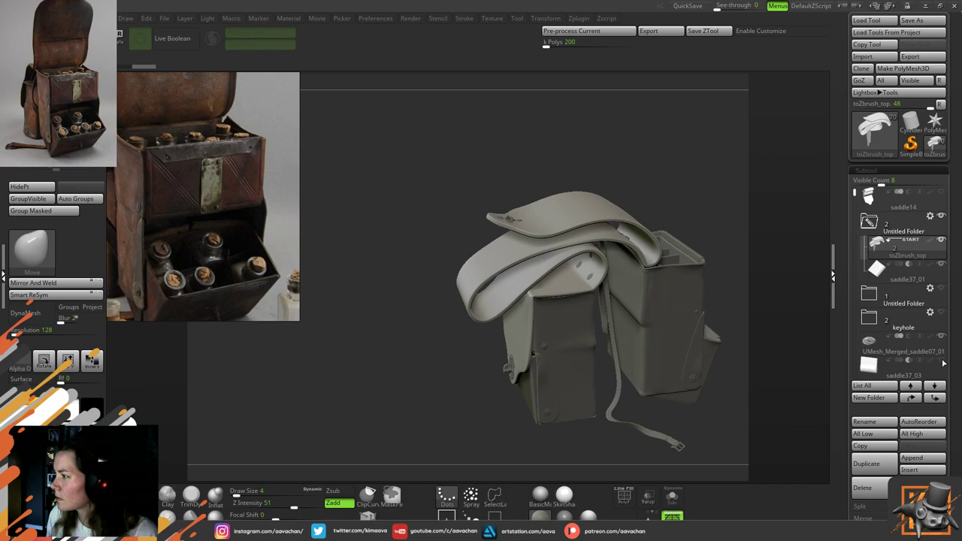
left_click(872, 319)
left_click(879, 367)
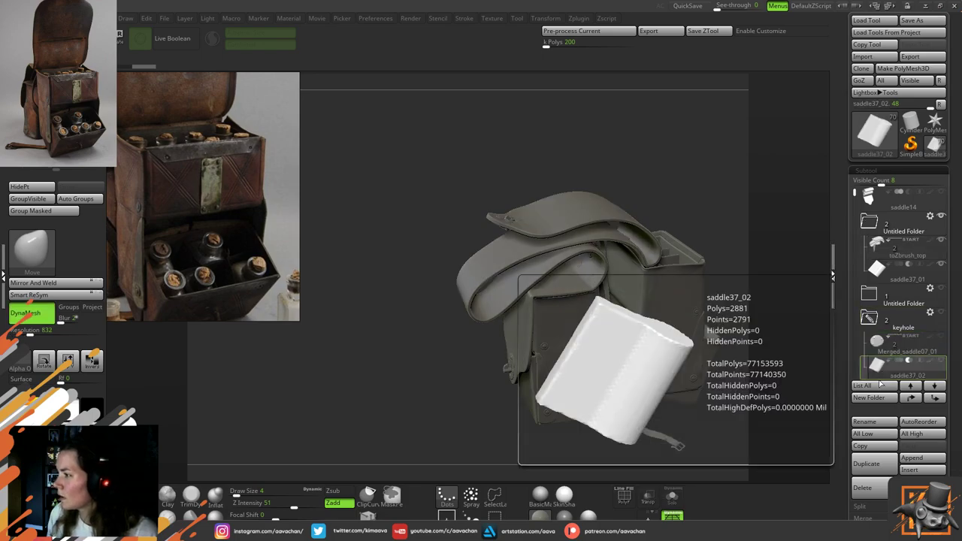
left_click(872, 463)
left_click(912, 399)
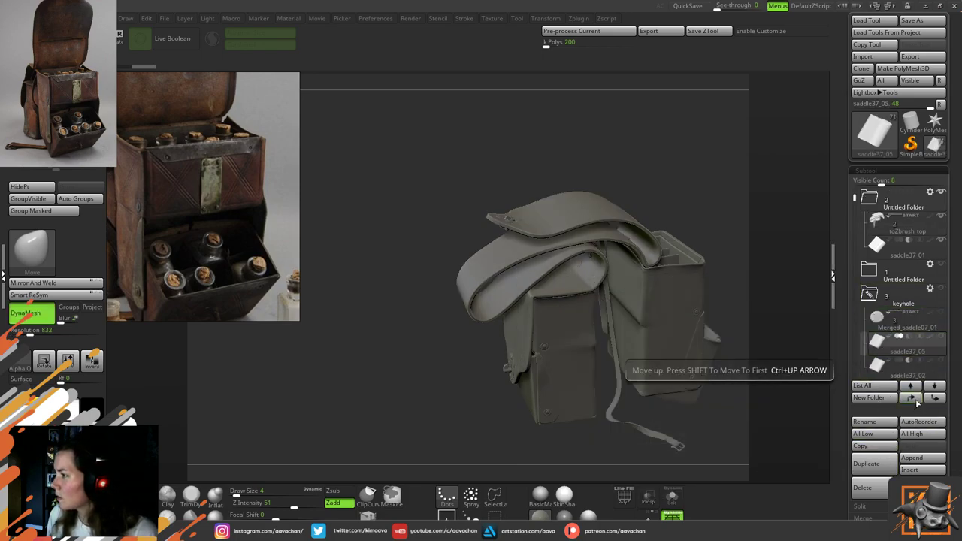
left_click(913, 398)
left_click(913, 399)
left_click(913, 398)
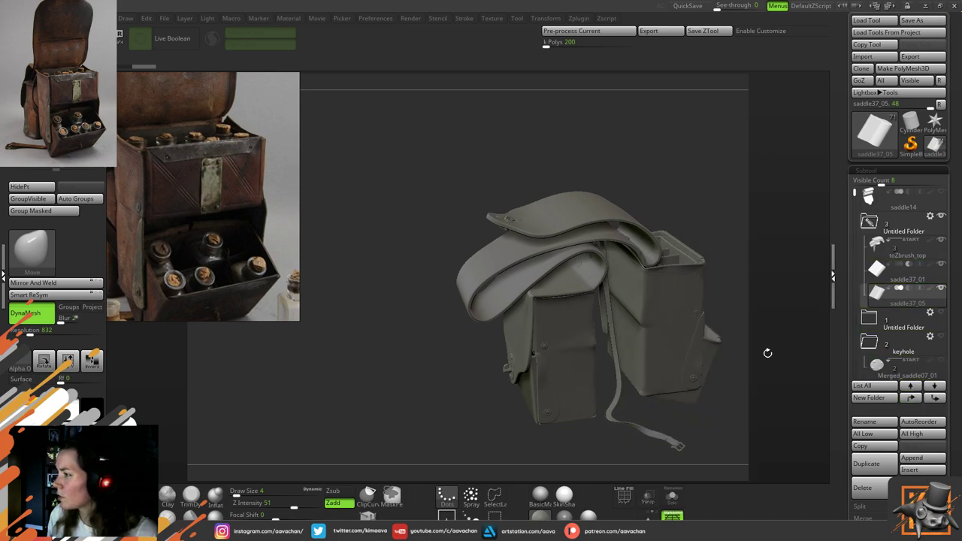
left_click(876, 343)
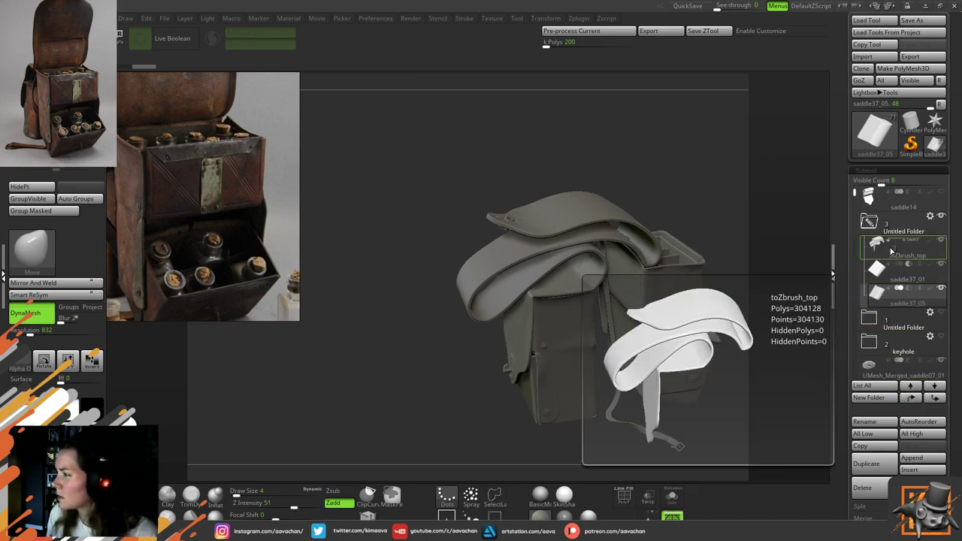
Check the position of the duplicated cutter saddle37_05 with the transform gizmo and delete that subtool
right_click_drag(496, 224, 389, 431, "ctrl")
mouse_move(389, 431)
left_mouse_down()
mouse_move(405, 369)
mouse_move(481, 254)
left_mouse_up()
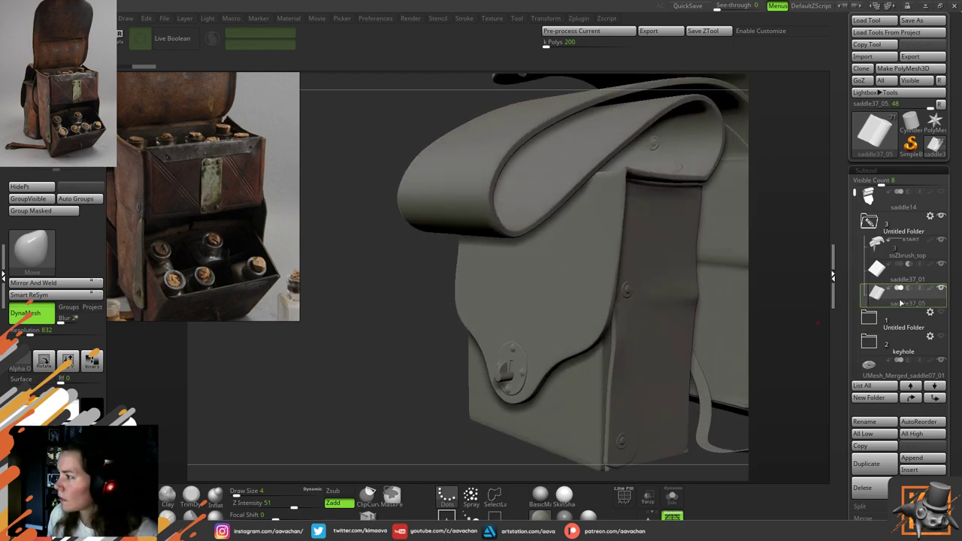
key("w")
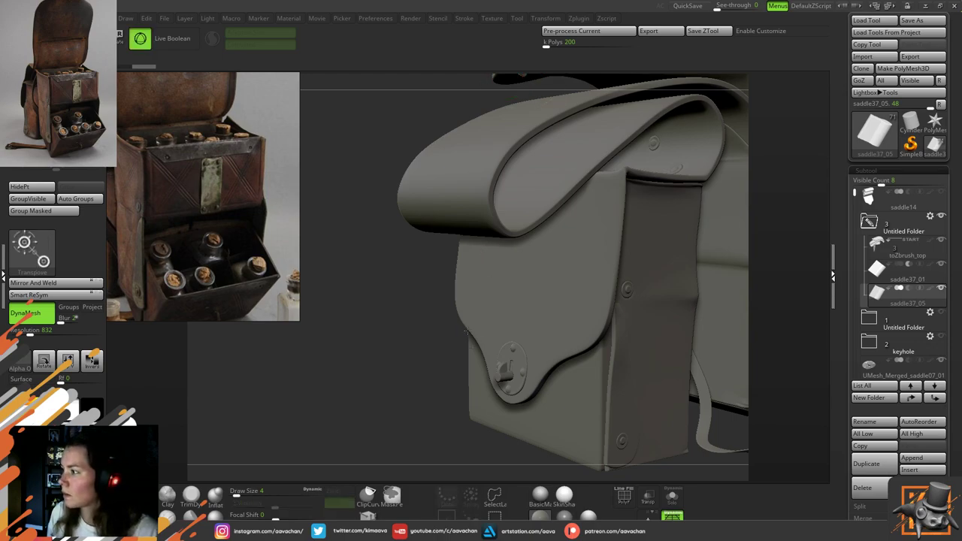
left_click_drag(467, 331, 383, 387, "alt")
left_click_drag(400, 248, 392, 399, "alt")
left_click(867, 488)
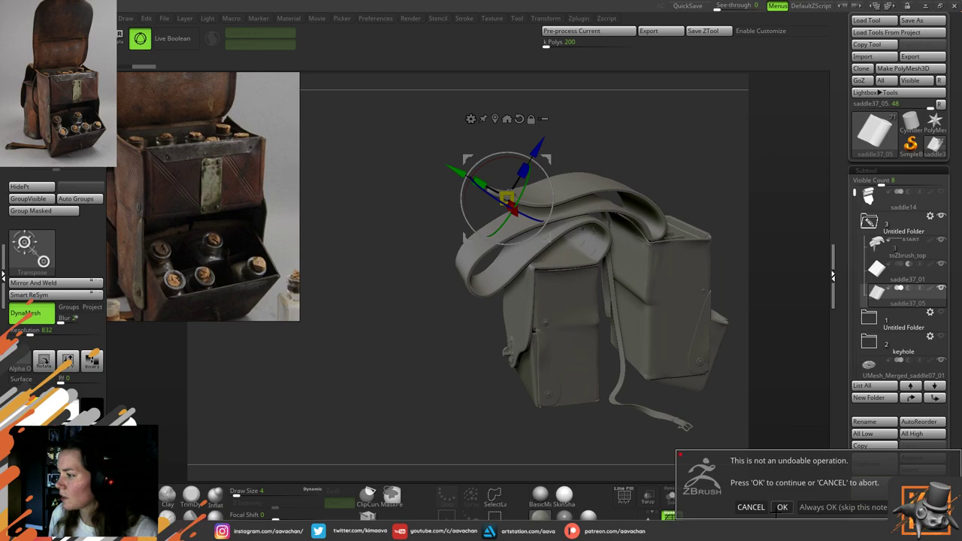
left_click(782, 507)
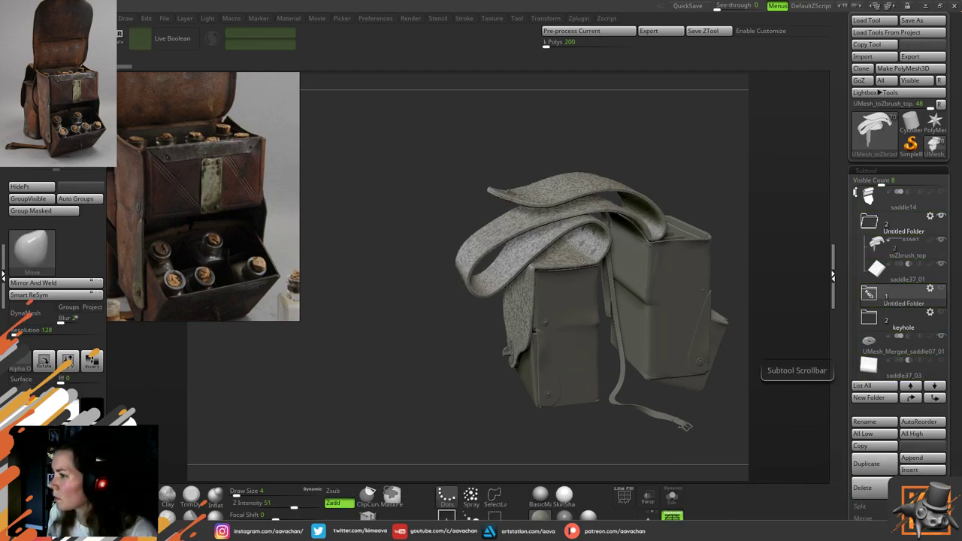
Duplicate the saddle37_04 cutter from the Lock folder
left_click_drag(854, 192, 855, 204)
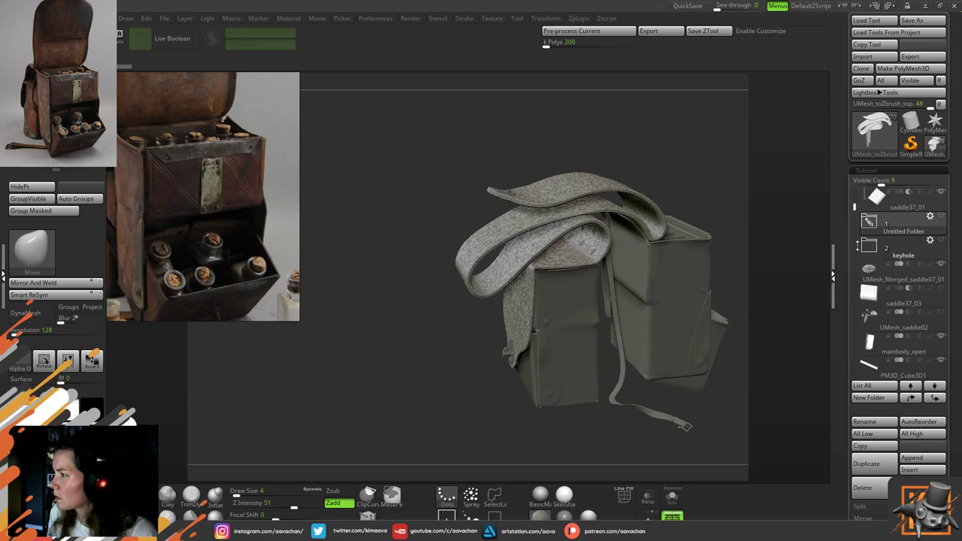
left_click(870, 297)
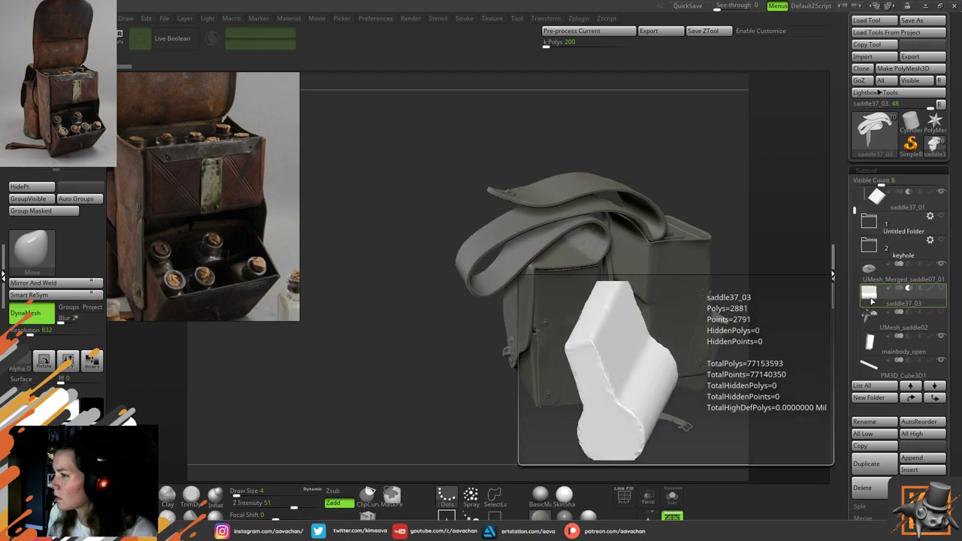
left_click(876, 464)
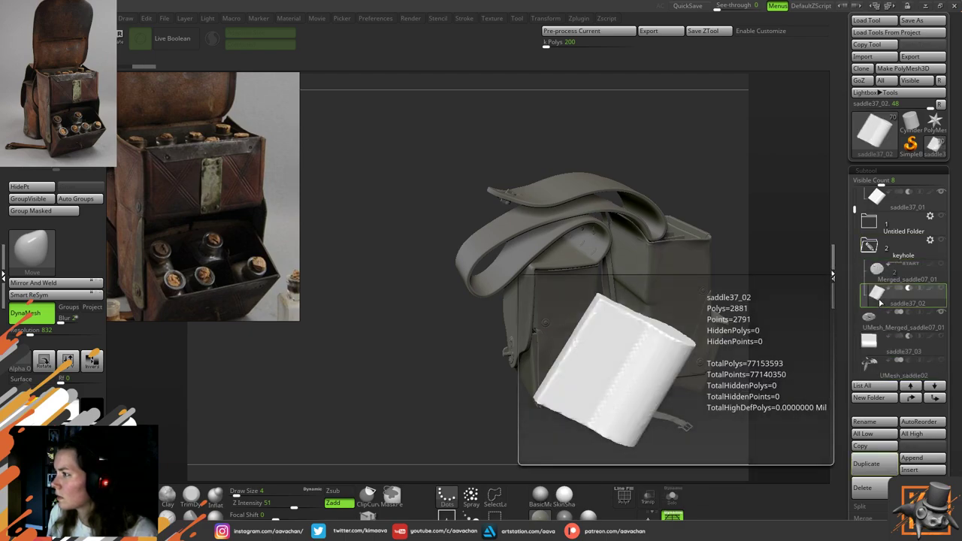
left_click(873, 246)
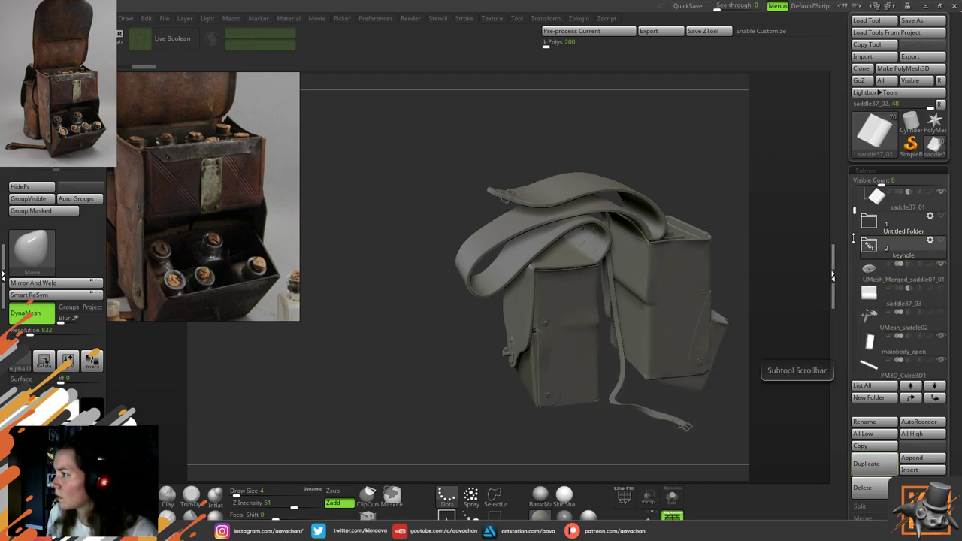
left_click(512, 346, "alt")
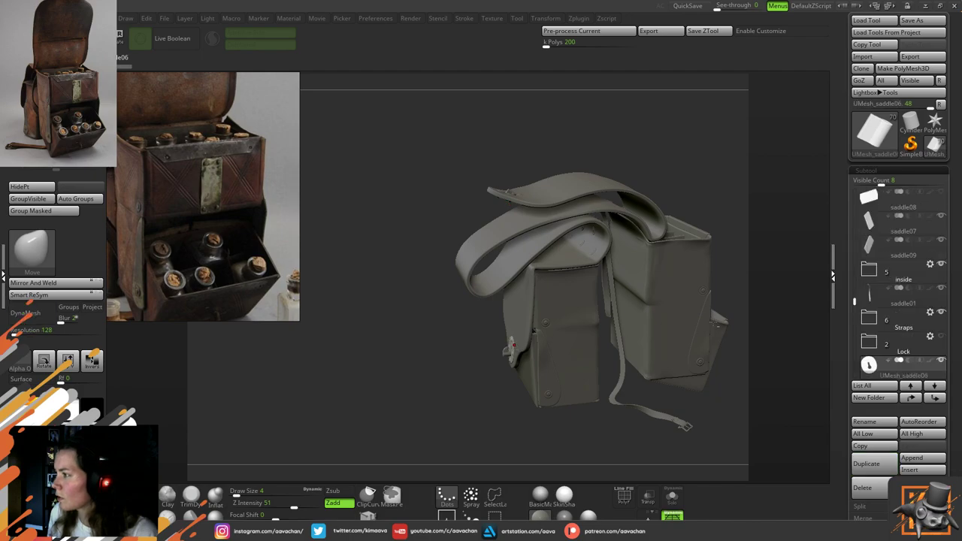
scroll(856, 310, "down", 3)
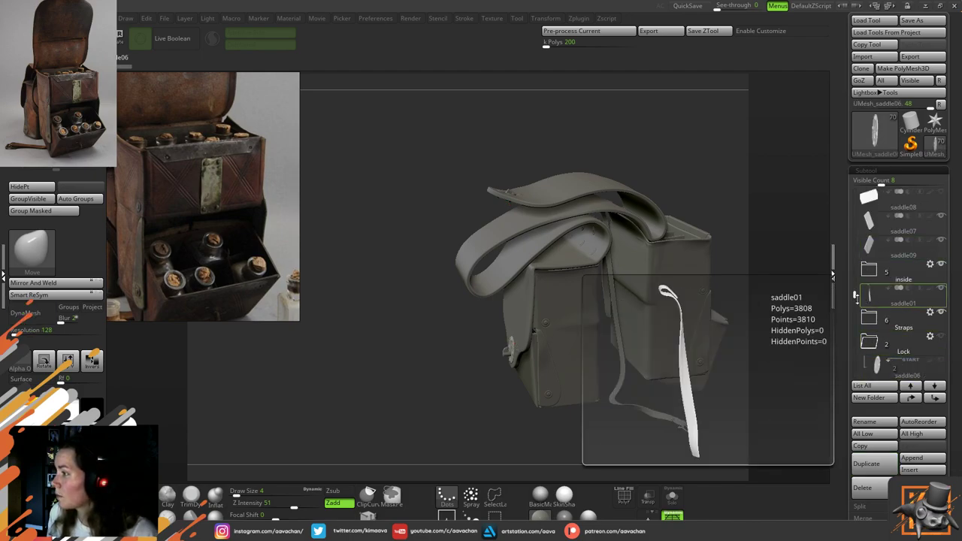
left_click(877, 323)
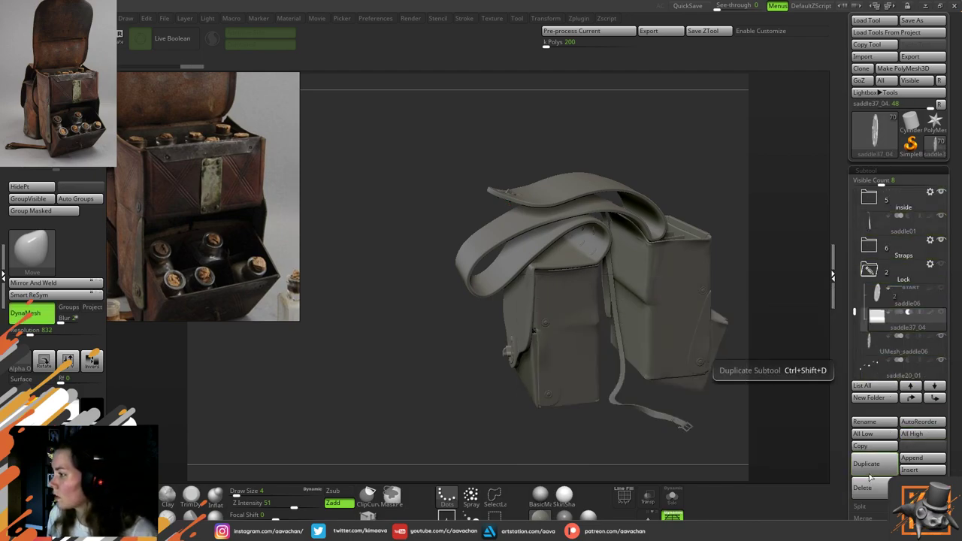
left_click(887, 461)
Move the duplicated lock cutter up into the original strap folder and place it directly below toZbrush_top
left_click(912, 399)
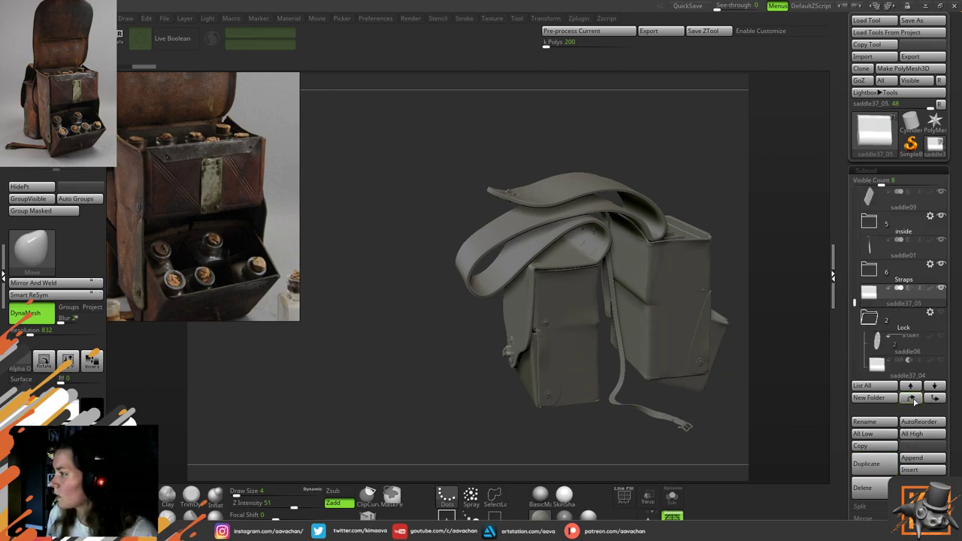
left_click(912, 399)
left_click(913, 399)
left_click(912, 398)
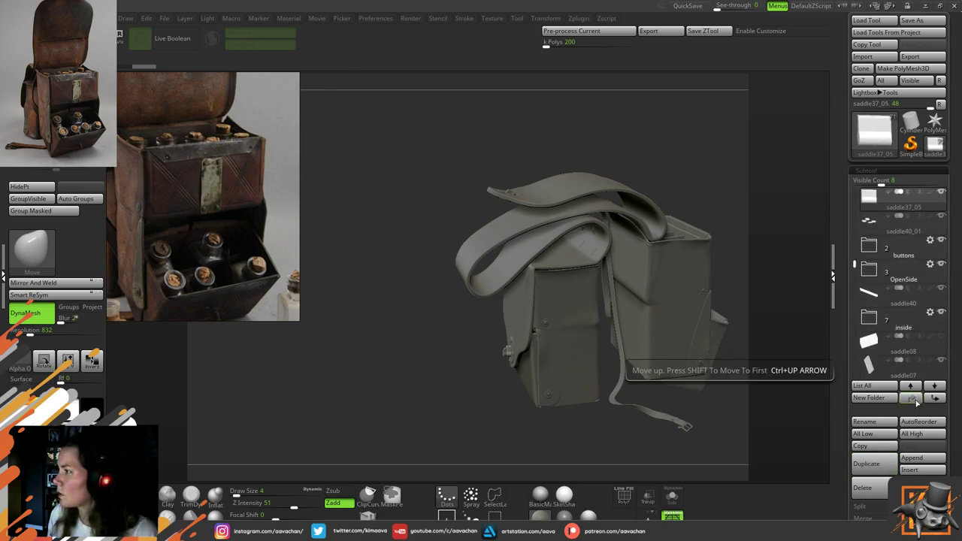
left_click(912, 398)
left_click(913, 398)
left_click(912, 398)
left_click(912, 398)
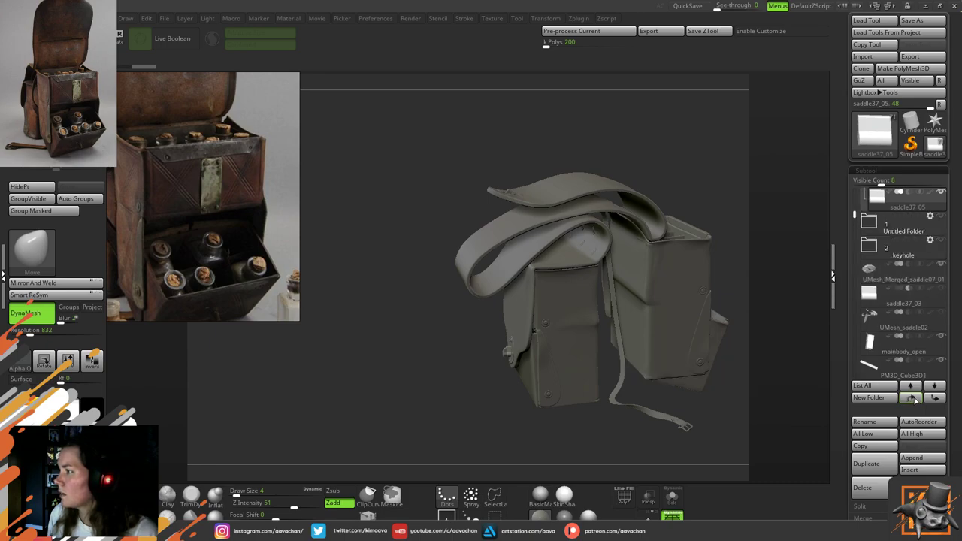
left_click(913, 398)
left_click(912, 398)
left_click(935, 398)
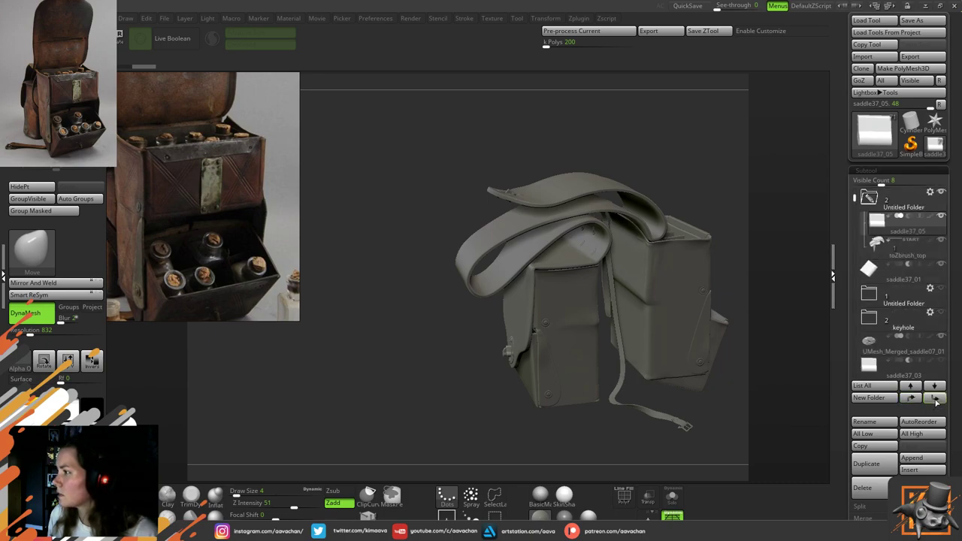
left_click(935, 398)
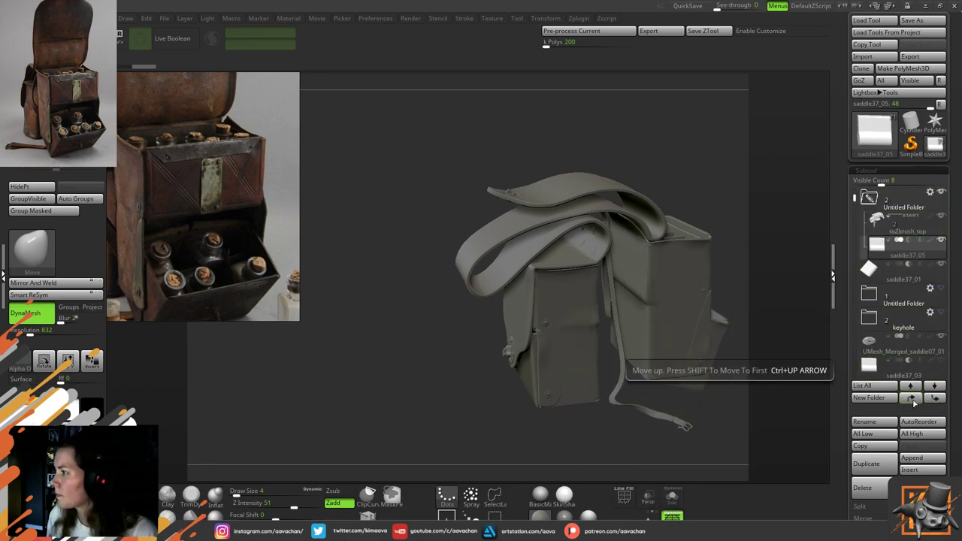
Move the saddle37_01 cutter back into the strap folder and keep it selected
left_click(889, 274)
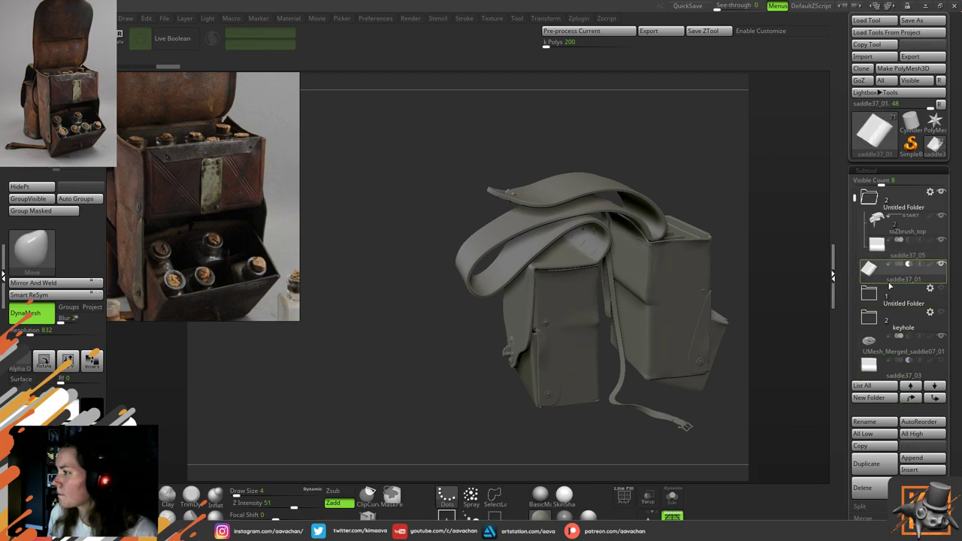
left_click(912, 399)
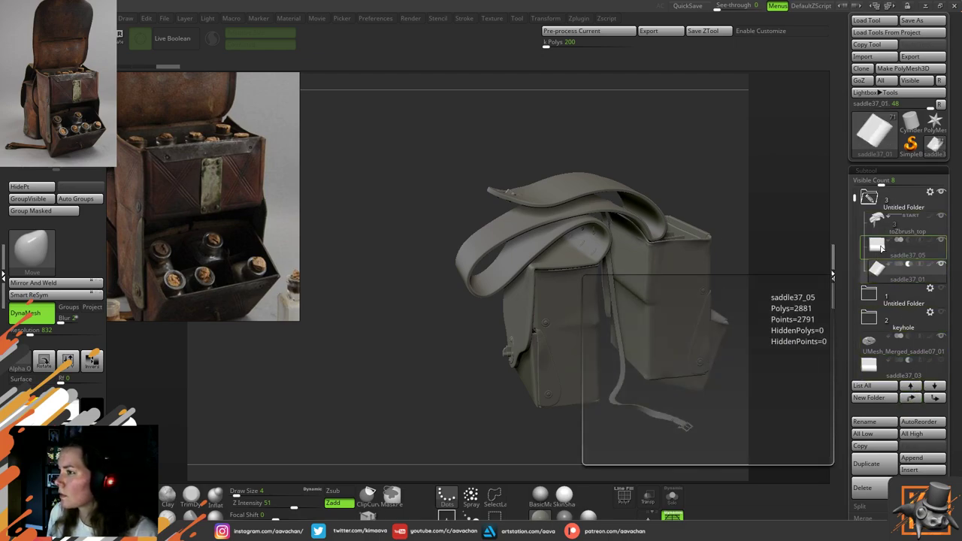
left_click(879, 270)
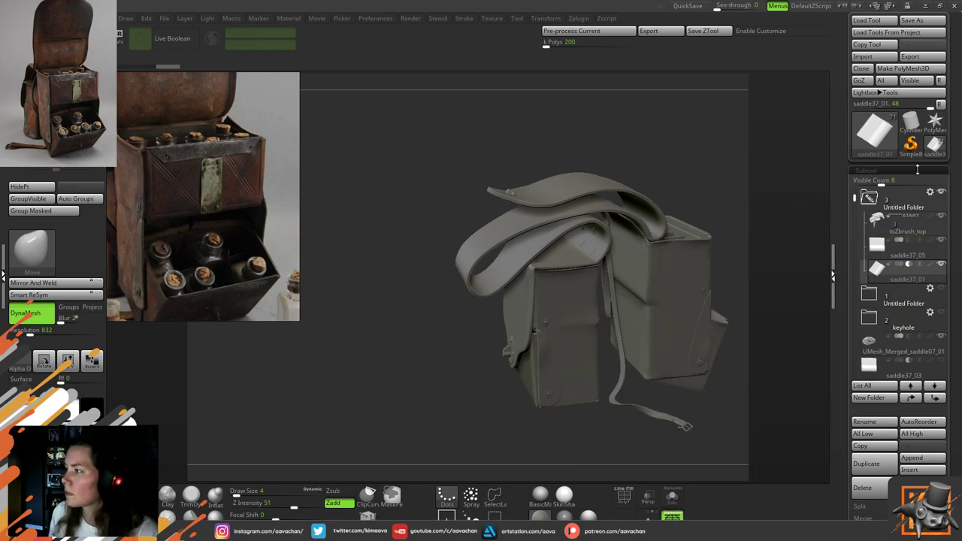
Turn on Live Boolean and set the saddle37_05 cutter in the strap folder to subtraction
left_click_drag(611, 156, 611, 216, "alt")
left_click(178, 40)
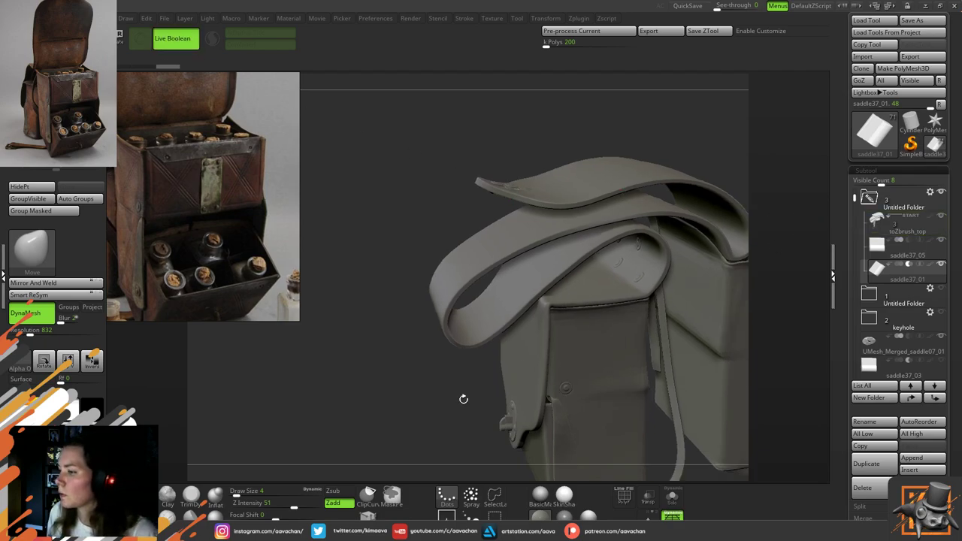
left_click_drag(463, 400, 450, 408)
left_click_drag(855, 197, 856, 297)
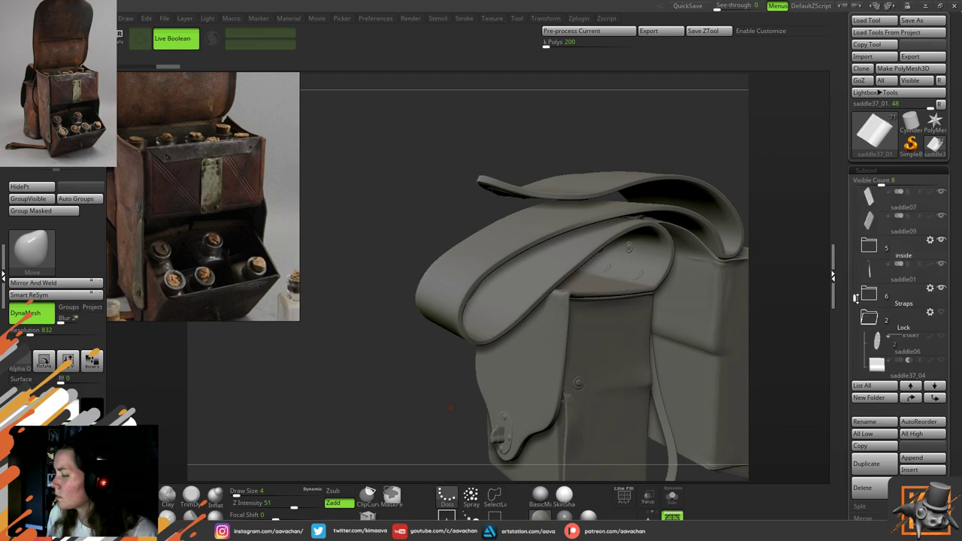
left_click(499, 429, "alt")
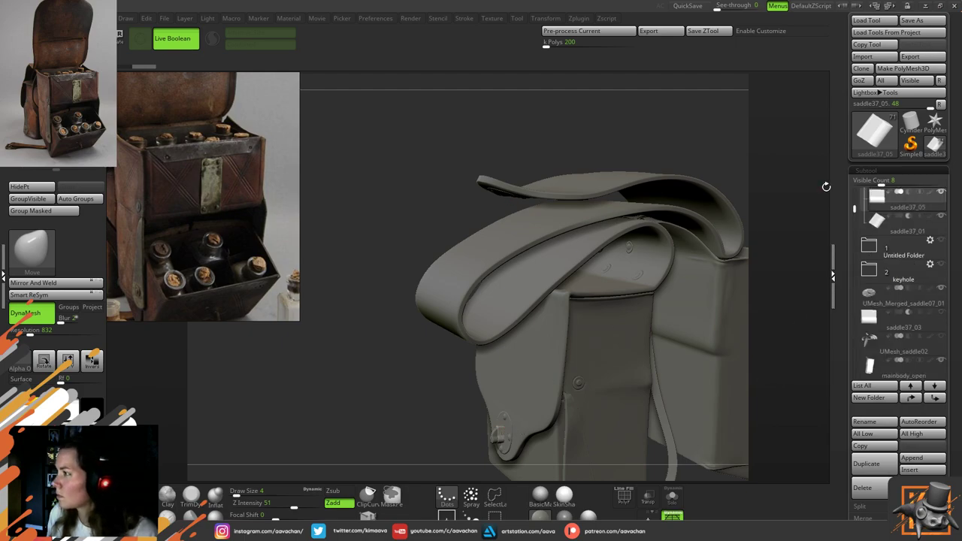
left_click_drag(858, 200, 857, 186)
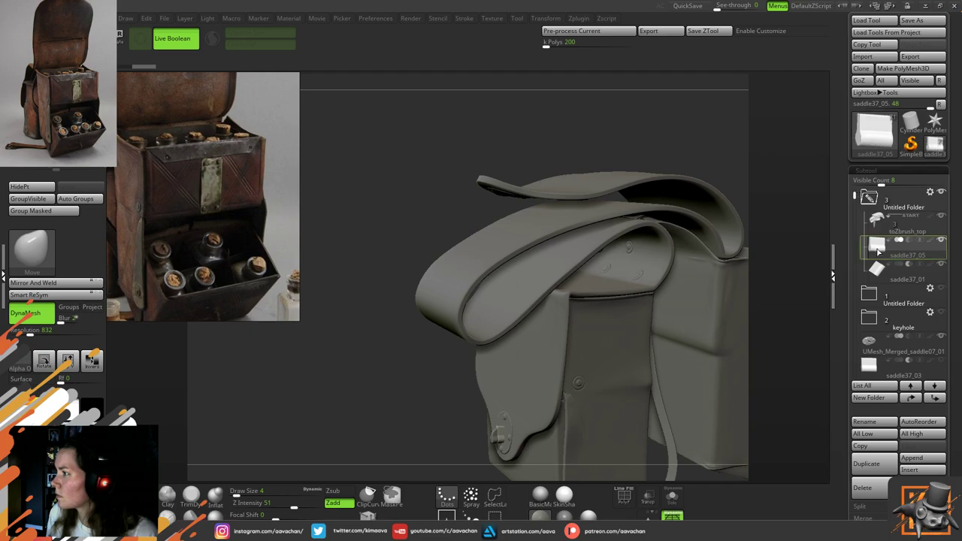
mouse_move(881, 249)
left_click(908, 241)
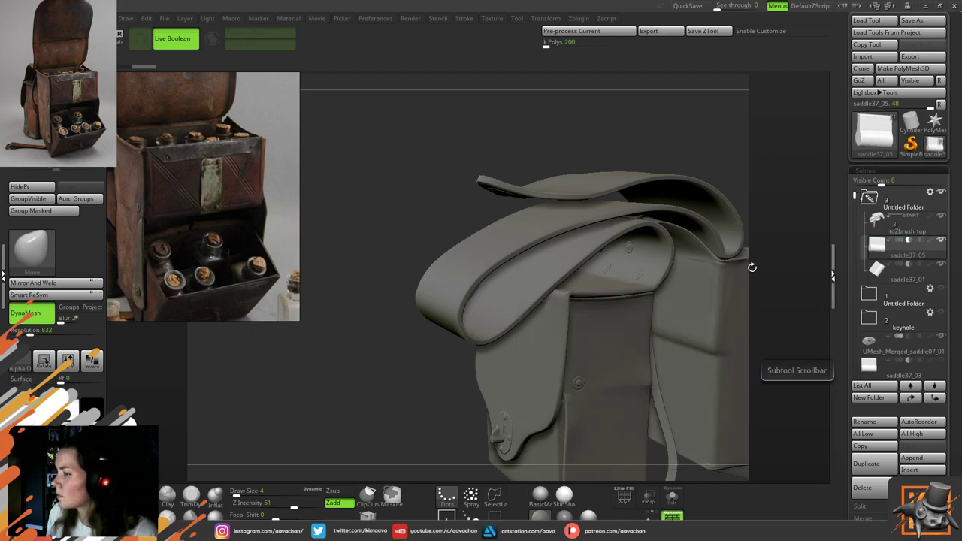
left_click_drag(417, 394, 361, 363, "alt")
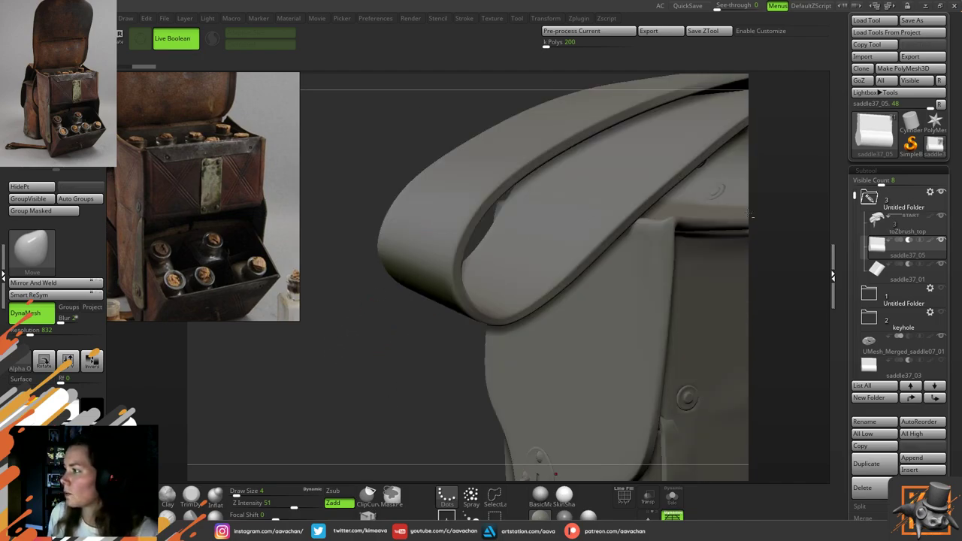
Try Merge Folder on the original strap folder and delete the merged subtool
left_click(931, 192)
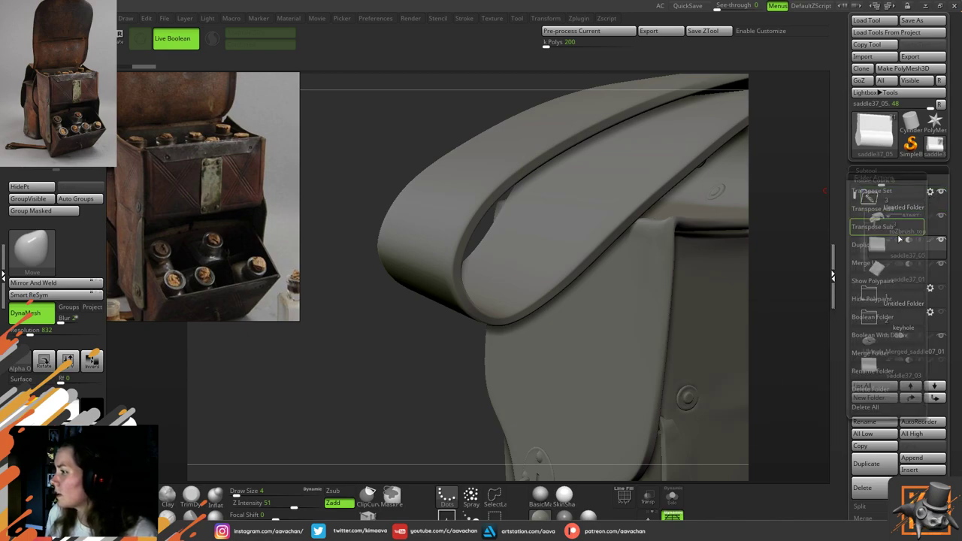
left_click(870, 353)
mouse_move(884, 337)
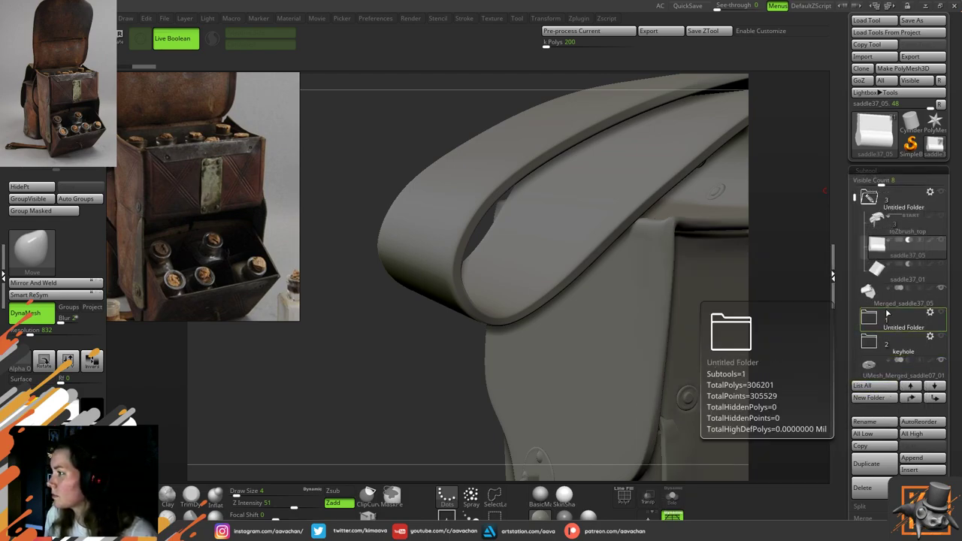
mouse_move(890, 246)
mouse_move(922, 205)
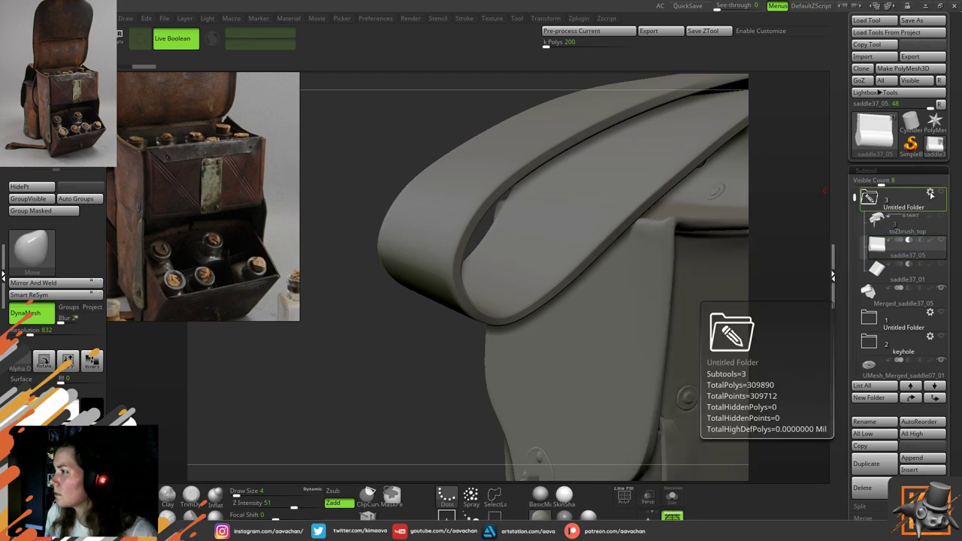
left_click(892, 301)
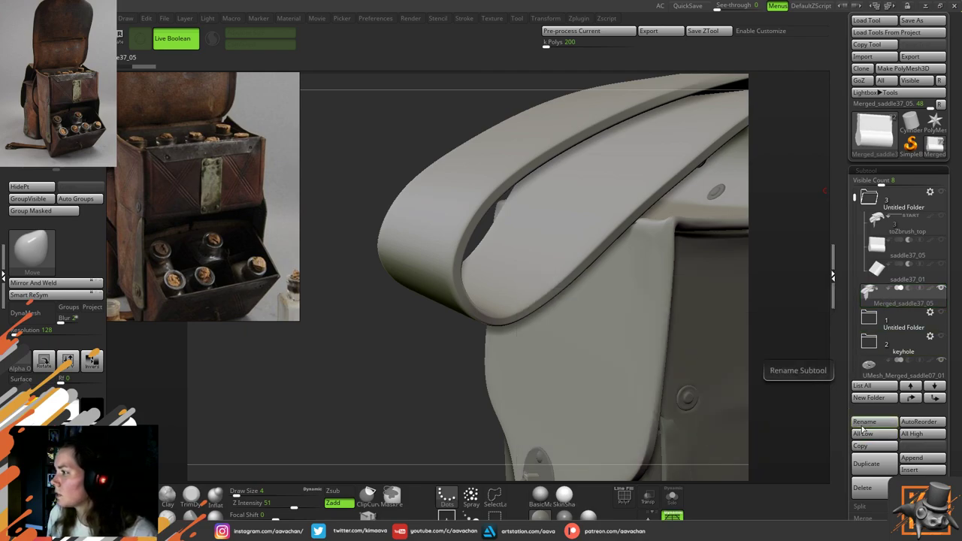
left_click(862, 488)
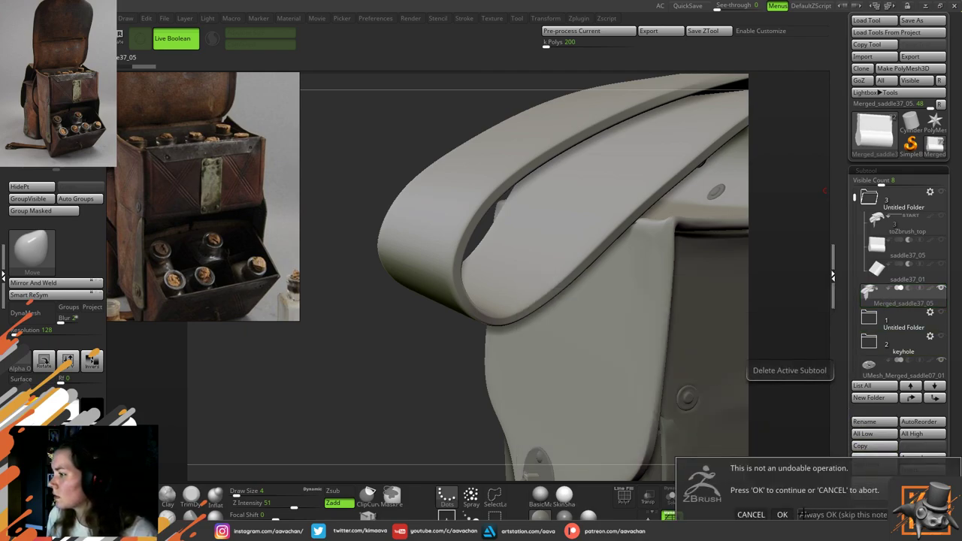
Show the original strap folder, bake its two cutters into the strap with Boolean Folder and collapse the folder
left_click(930, 194)
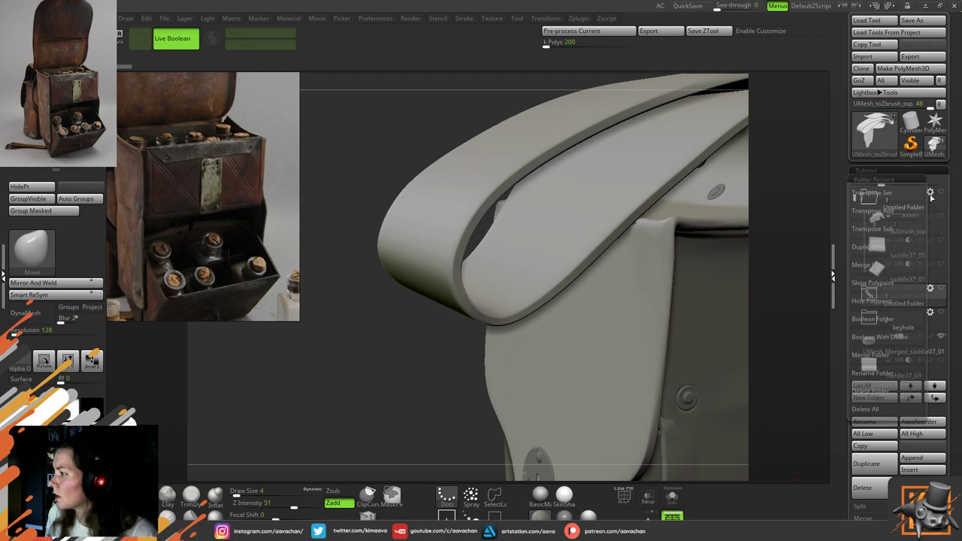
left_click(893, 320)
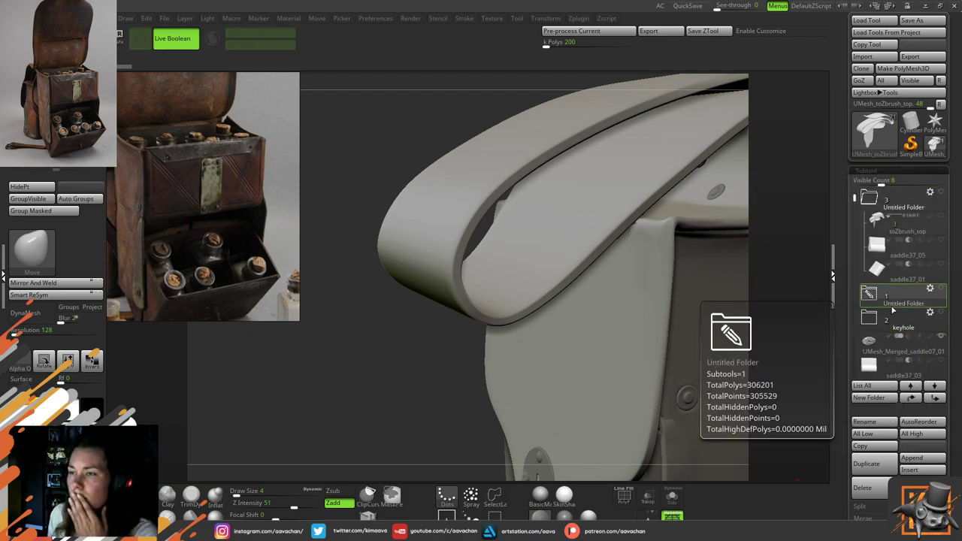
left_click(944, 193)
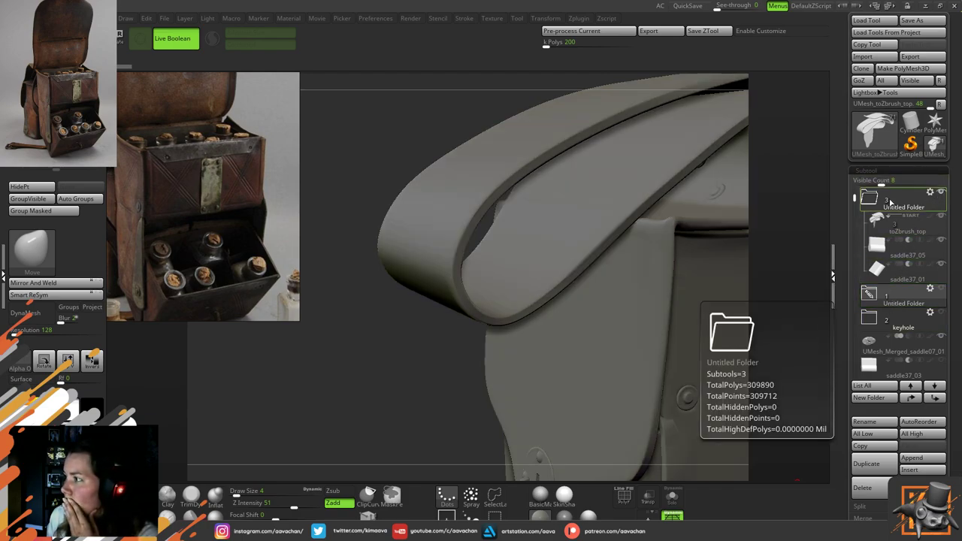
left_click(932, 193)
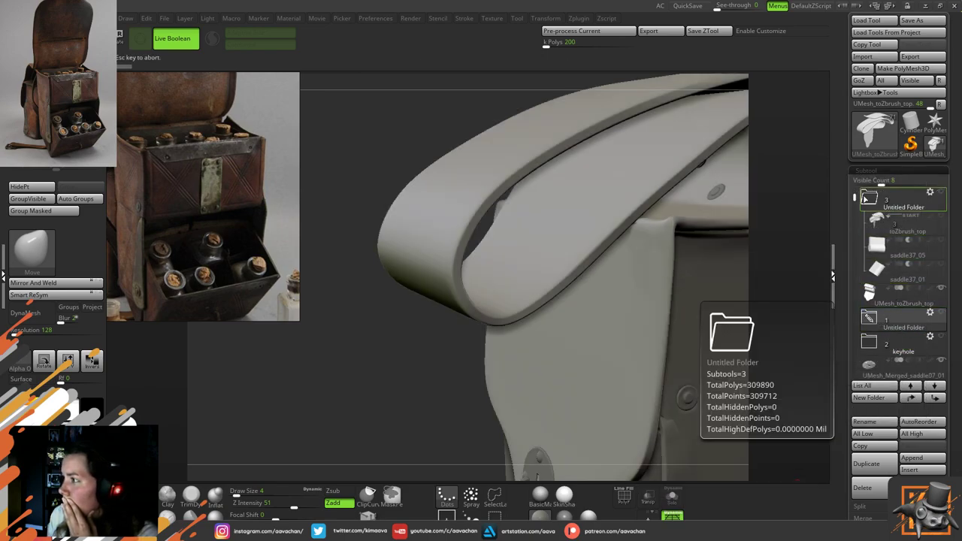
left_click(869, 197)
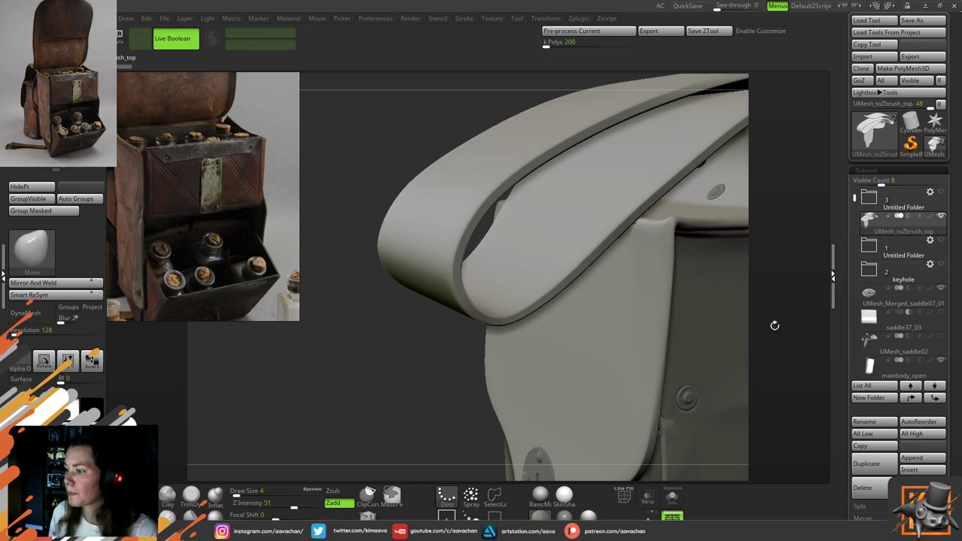
Select the keyhole plate UMesh_Merged_saddle07_01, frame it and examine the keyhole cut at the strap's end
left_click_drag(485, 434, 442, 168)
left_click(444, 169, "alt")
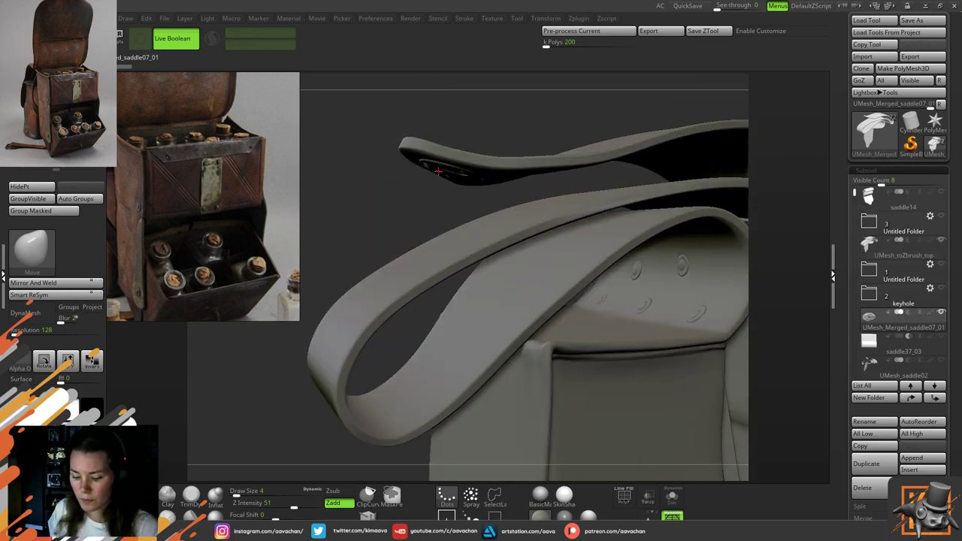
key("f")
key("f")
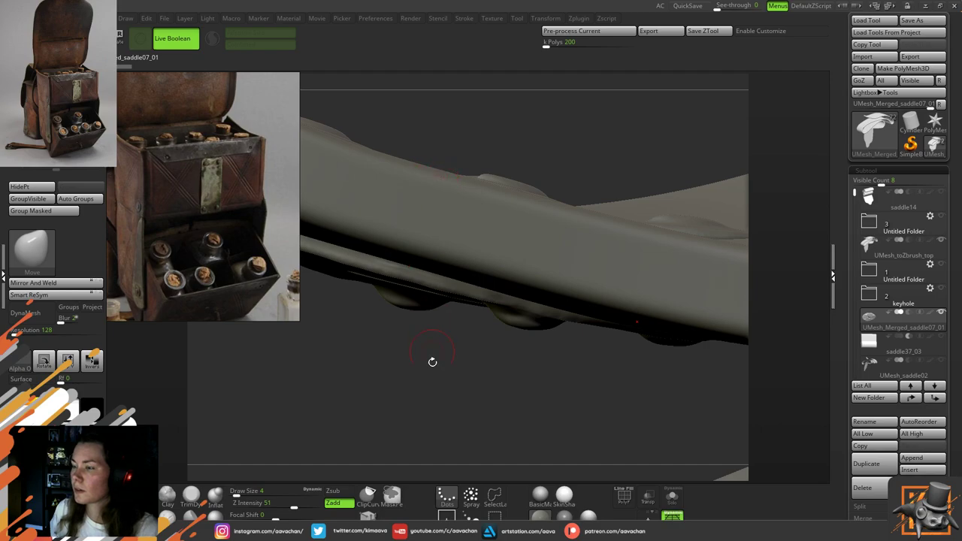
left_click_drag(432, 361, 543, 187)
mouse_move(911, 250)
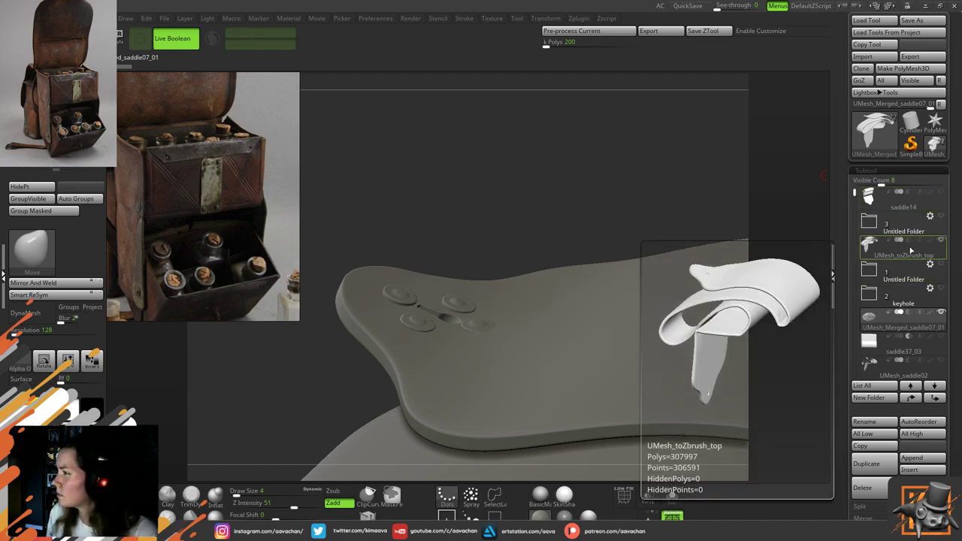
mouse_move(900, 208)
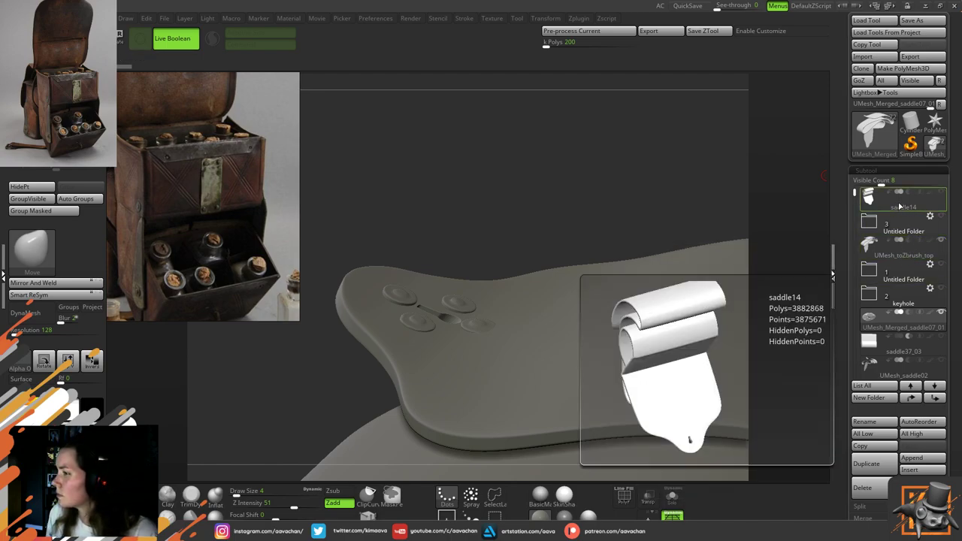
Select the saddle14 subtool, isolate it in Solo mode to inspect it, and delete it from the model
left_click(904, 208)
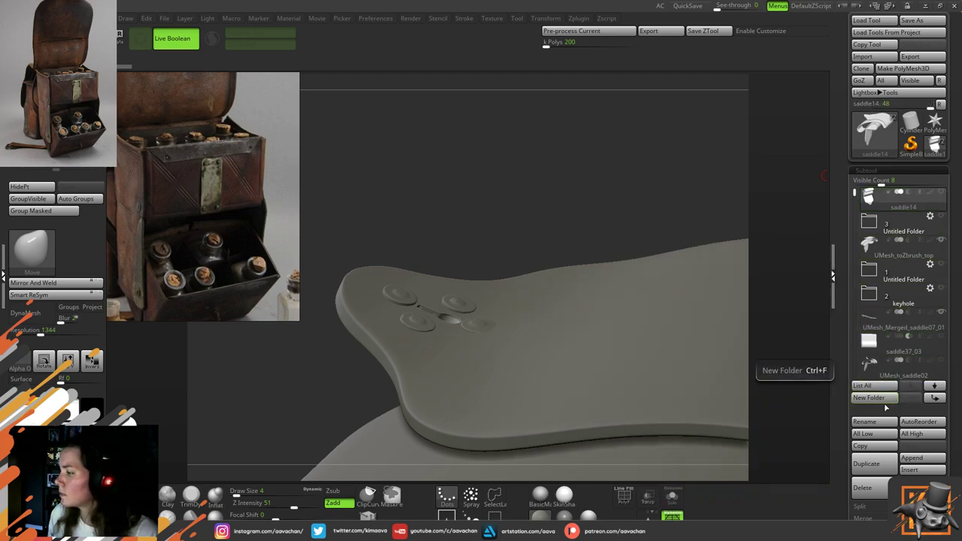
left_click(672, 502)
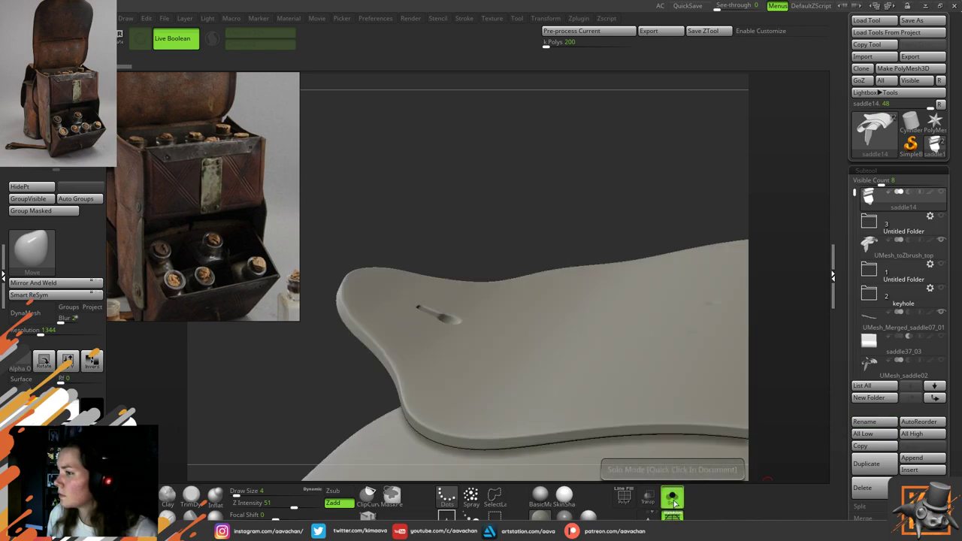
left_click_drag(671, 447, 478, 257)
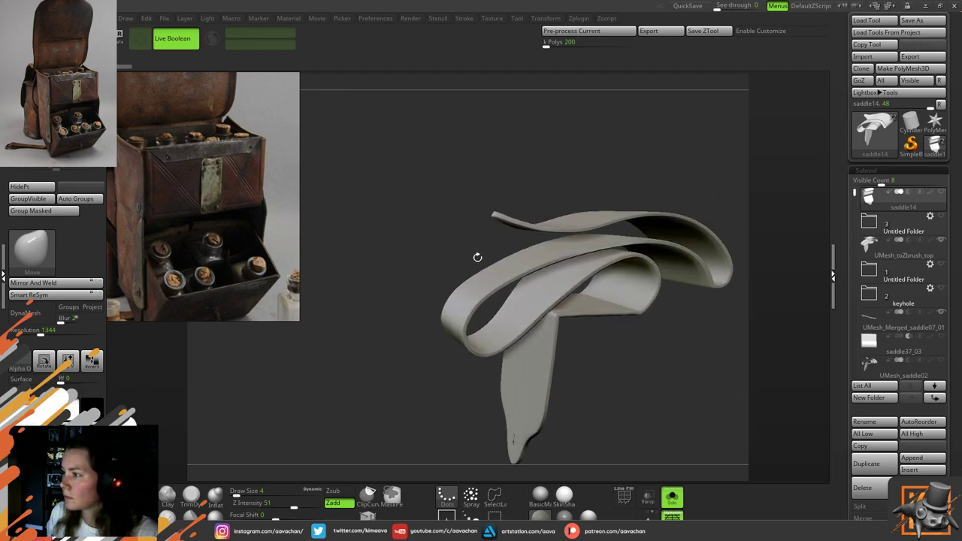
left_click(878, 493)
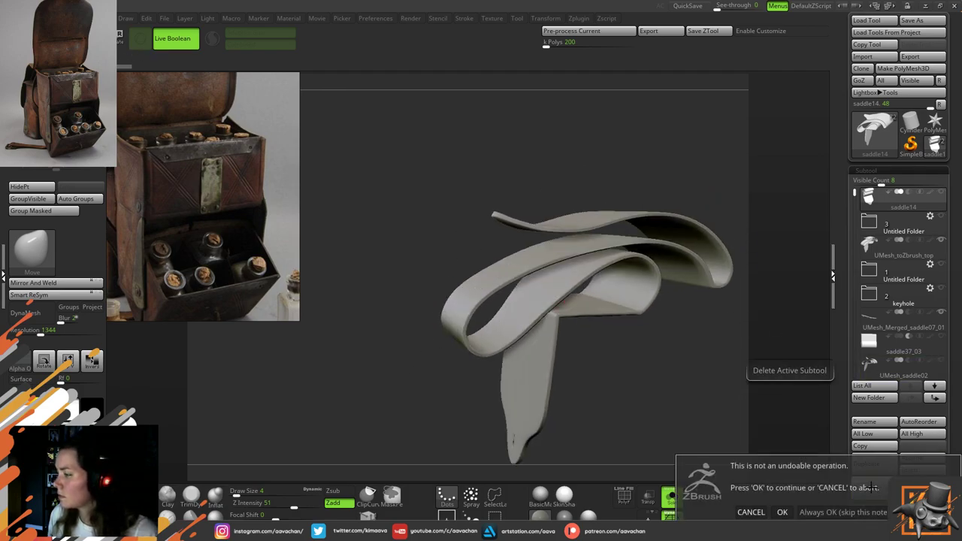
left_click(782, 507)
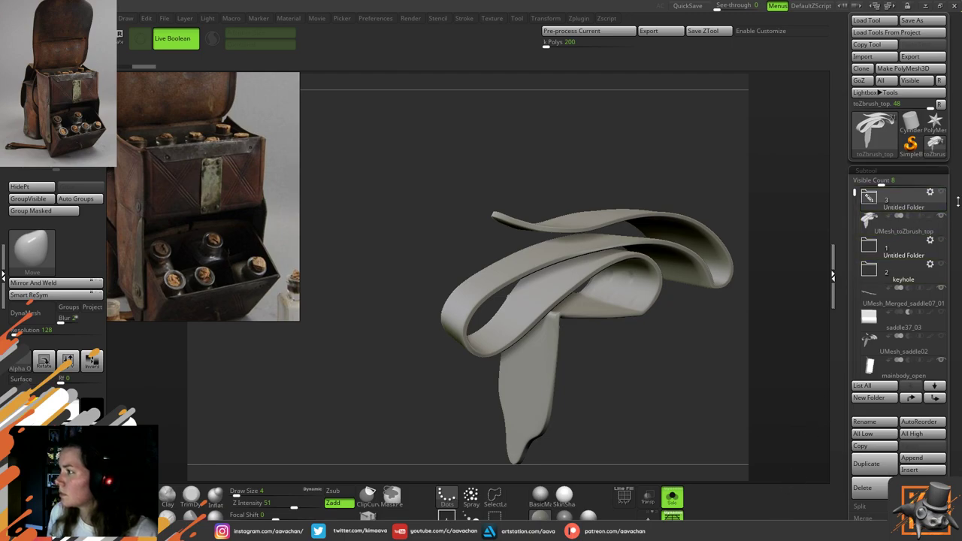
Rename the UMesh_toZbrush_top subtool as Top_with_holes
left_click(892, 230)
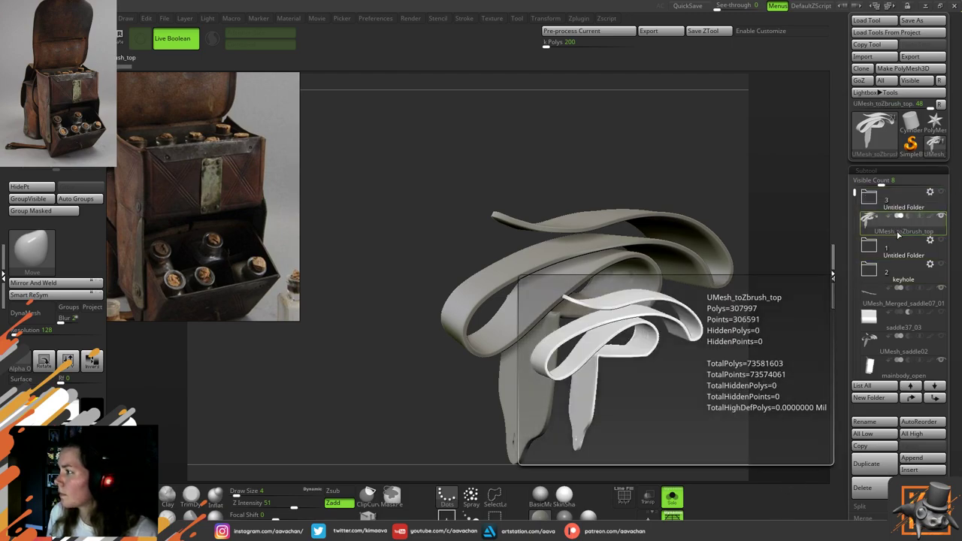
left_click(875, 422)
key("BackSpace")
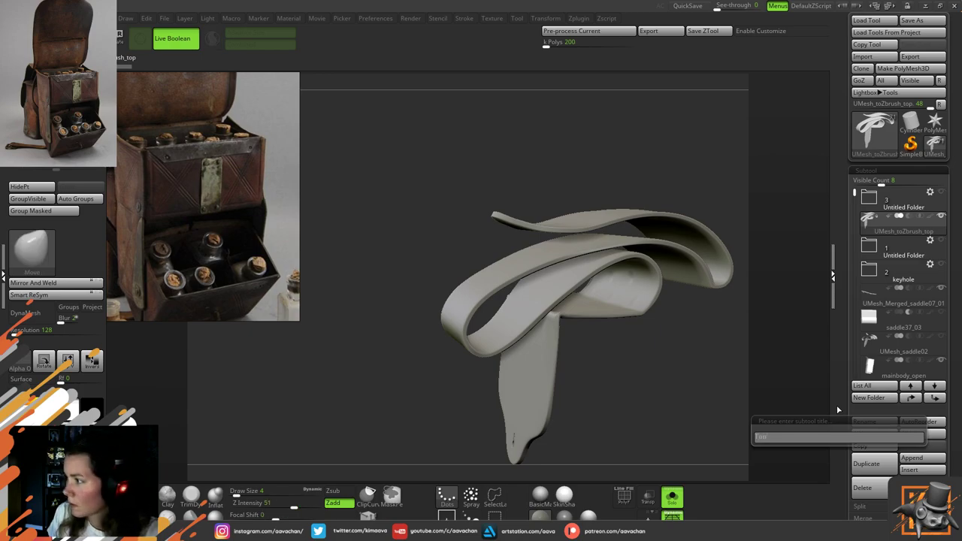
type("Top_w")
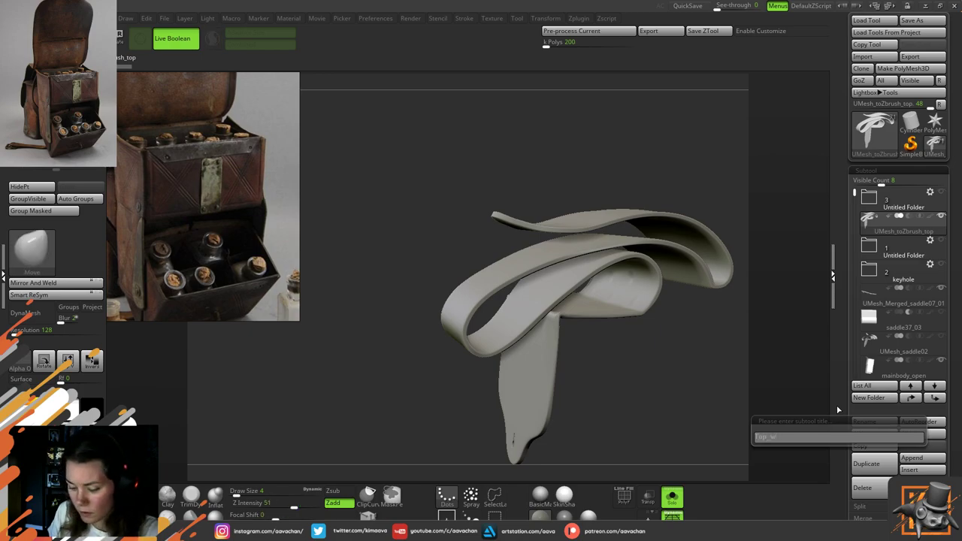
type("top_with_li")
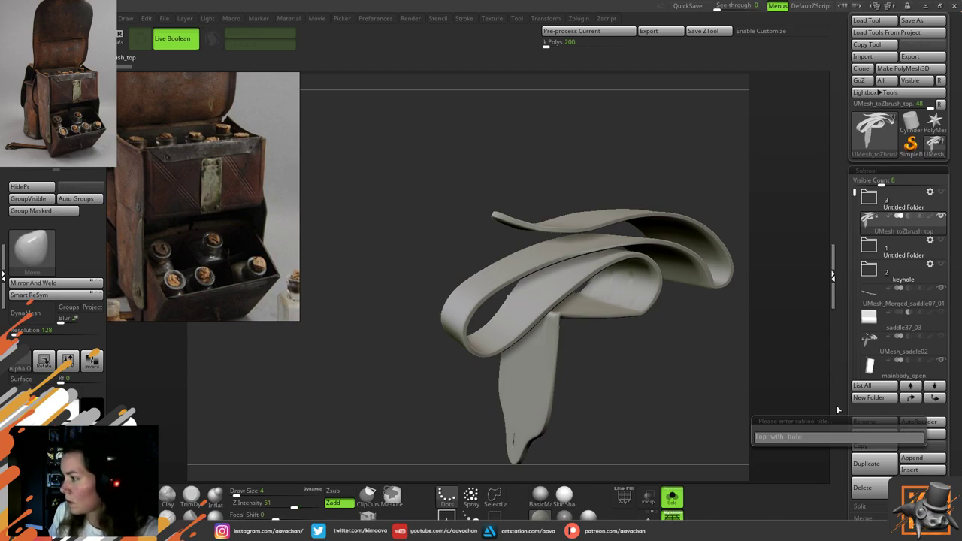
type("les")
key("Return")
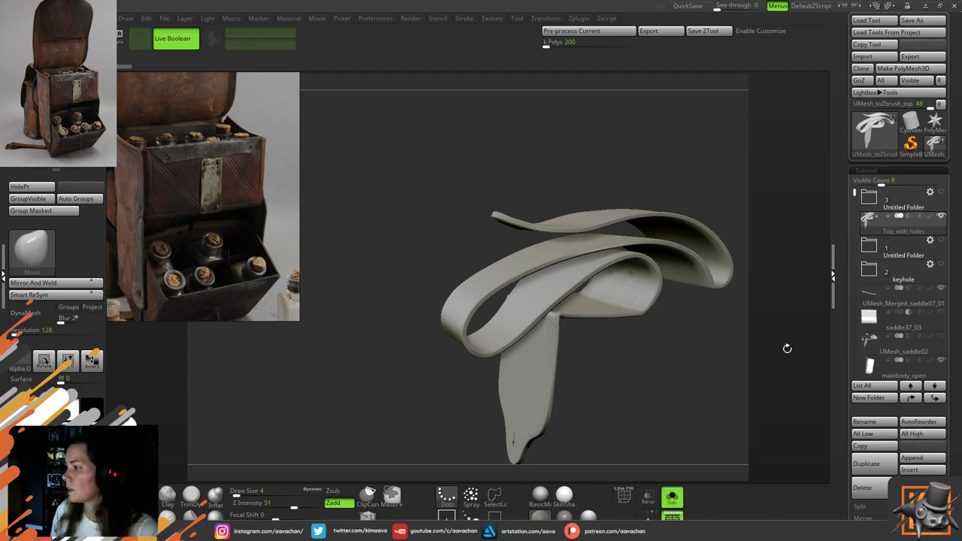
Turn off Solo mode to show the whole saddlebag and save the project
left_click(672, 499)
right_click_drag(569, 396, 623, 225, "ctrl")
mouse_move(624, 225)
left_mouse_down()
mouse_move(666, 213)
mouse_move(625, 226)
left_mouse_up()
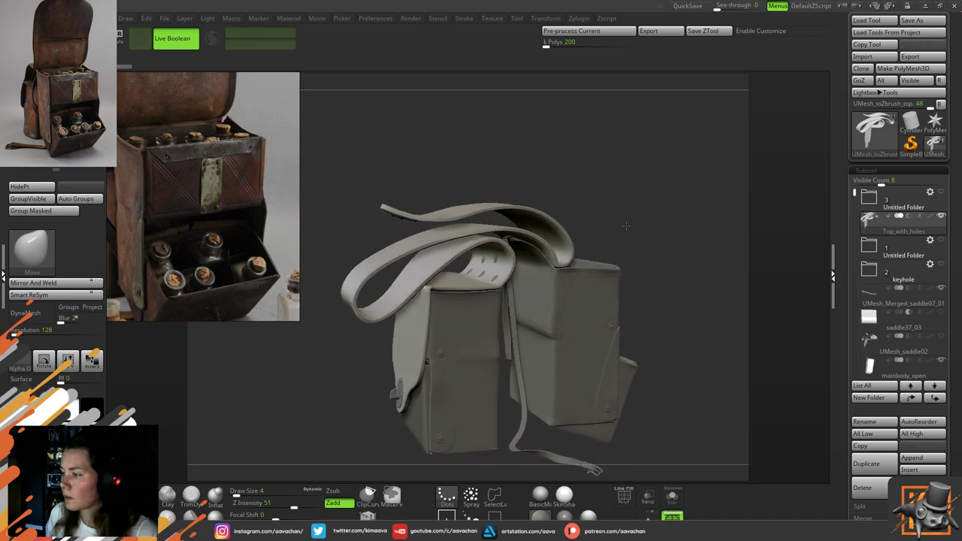
scroll(912, 53, "up", 1)
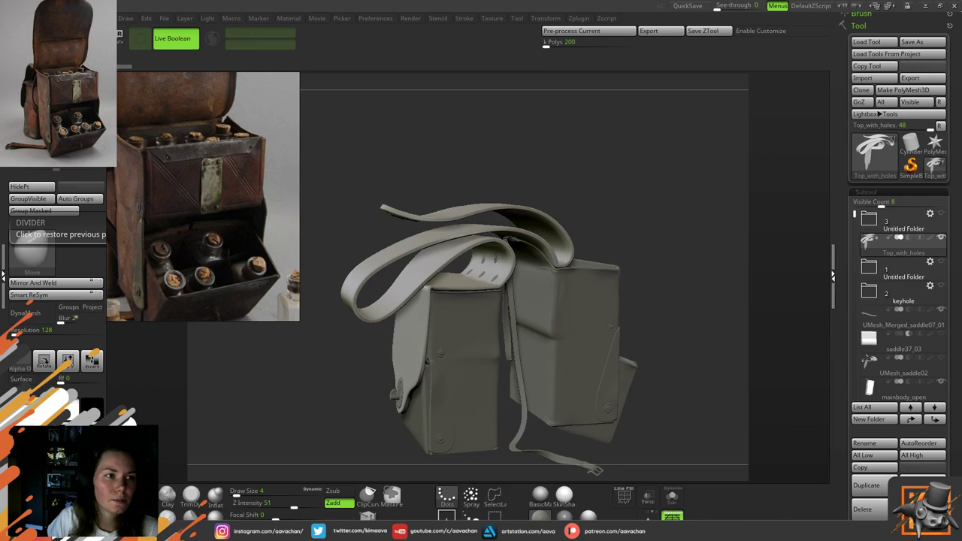
mouse_move(529, 158)
left_mouse_down()
mouse_move(571, 153)
mouse_move(528, 154)
left_mouse_up()
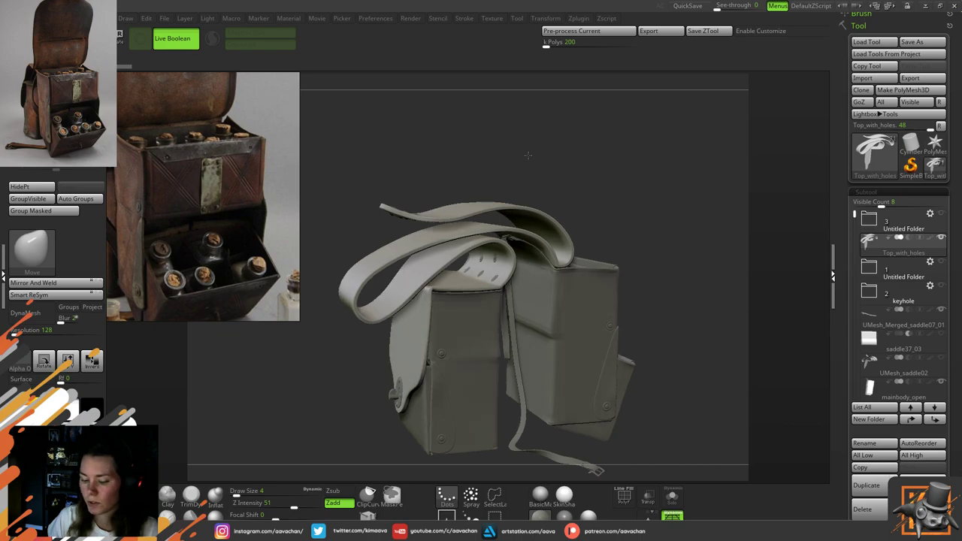
key("ctrl+s")
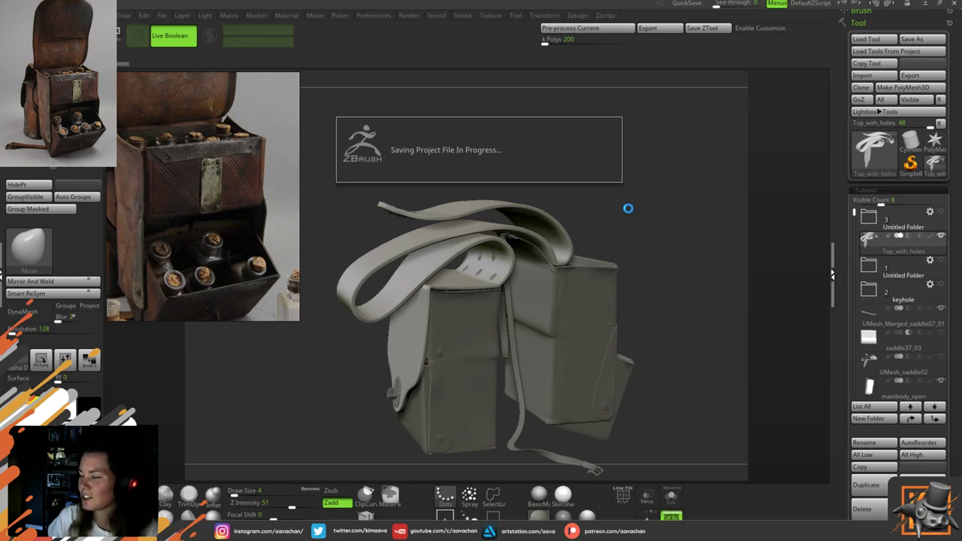
left_click_drag(648, 193, 645, 187)
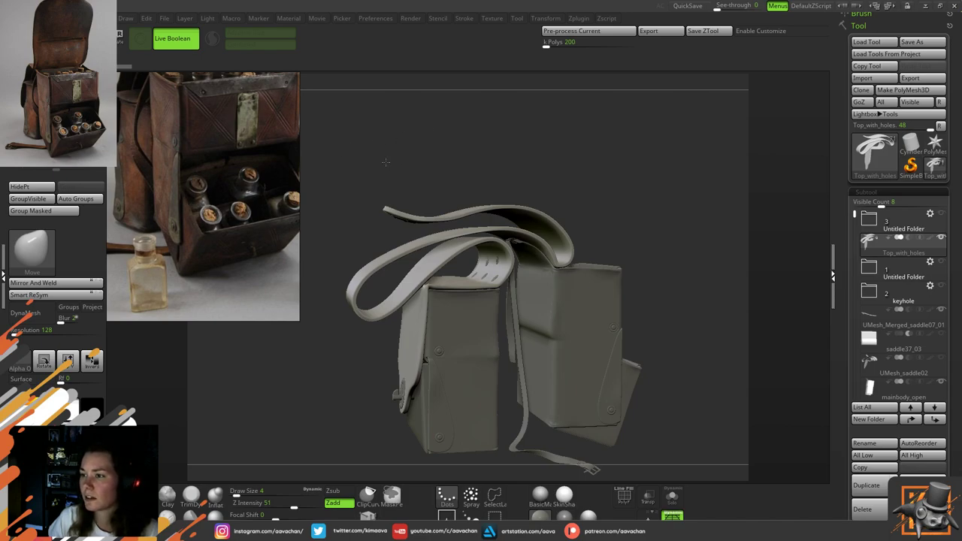
left_click_drag(386, 160, 404, 166)
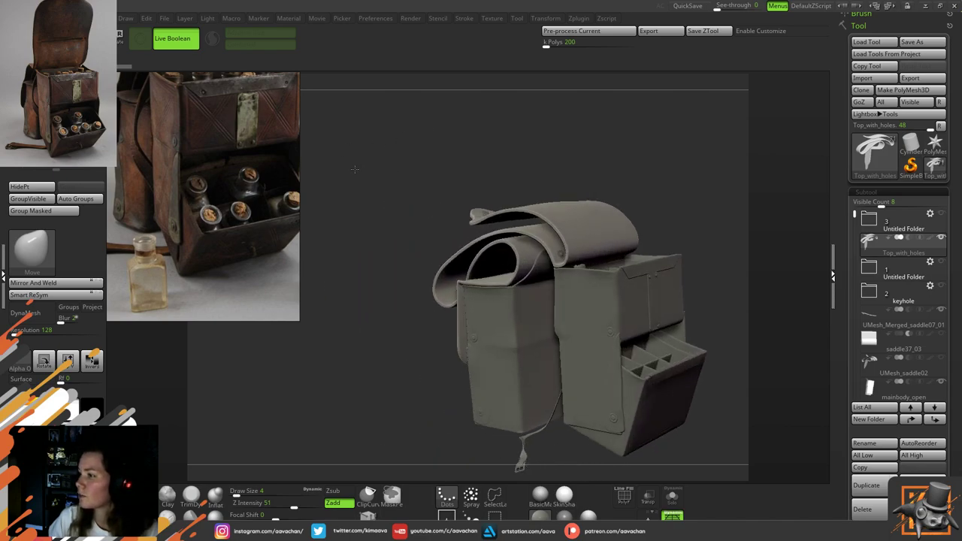